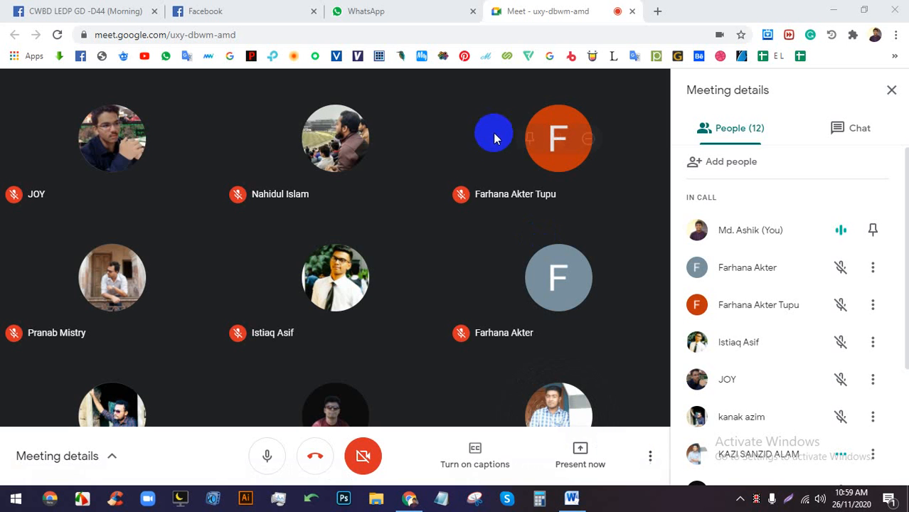
Start presenting the entire screen to everyone in the meeting.
{"action": "left_click", "coordinate": [590, 459]}
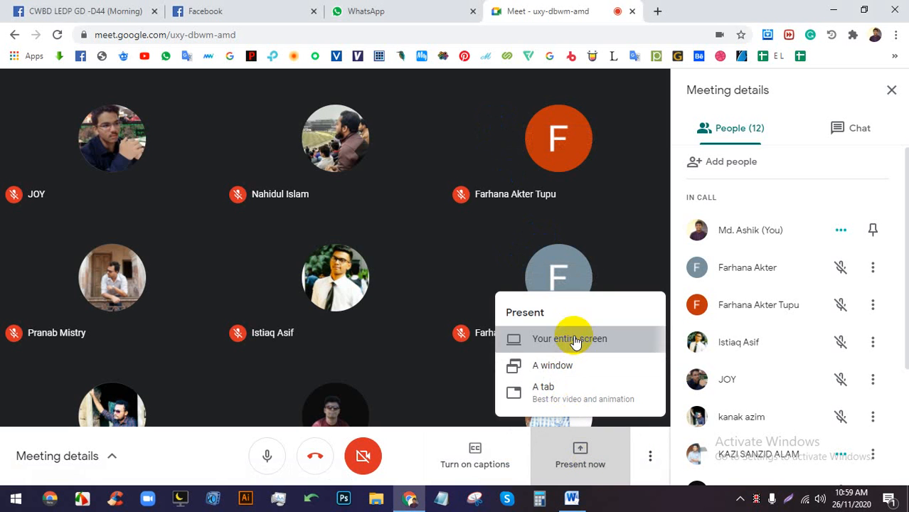
{"action": "left_click", "coordinate": [573, 339]}
{"action": "left_click", "coordinate": [566, 321]}
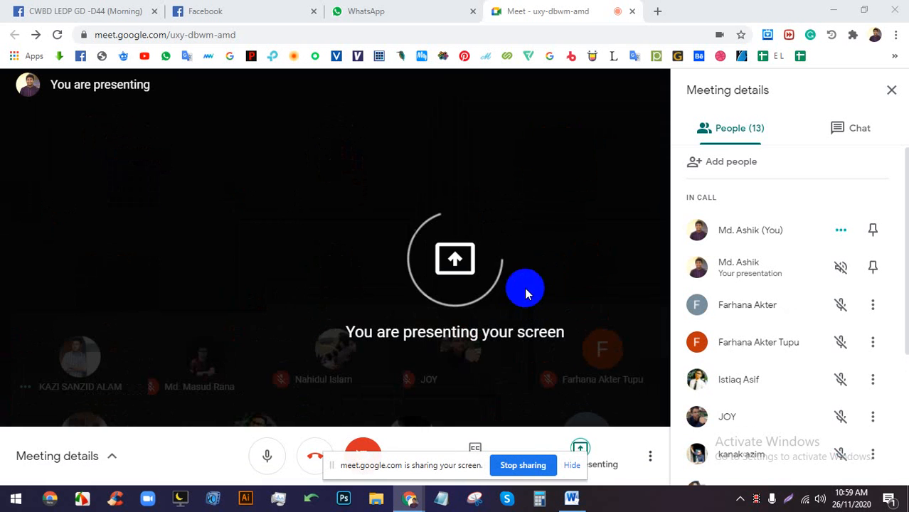
Close the WhatsApp and extra Facebook tabs and bring up the CWBD LEDP GD -D44 (Morning) group page.
{"action": "left_click", "coordinate": [473, 11]}
{"action": "left_click", "coordinate": [313, 12]}
{"action": "left_click", "coordinate": [78, 12]}
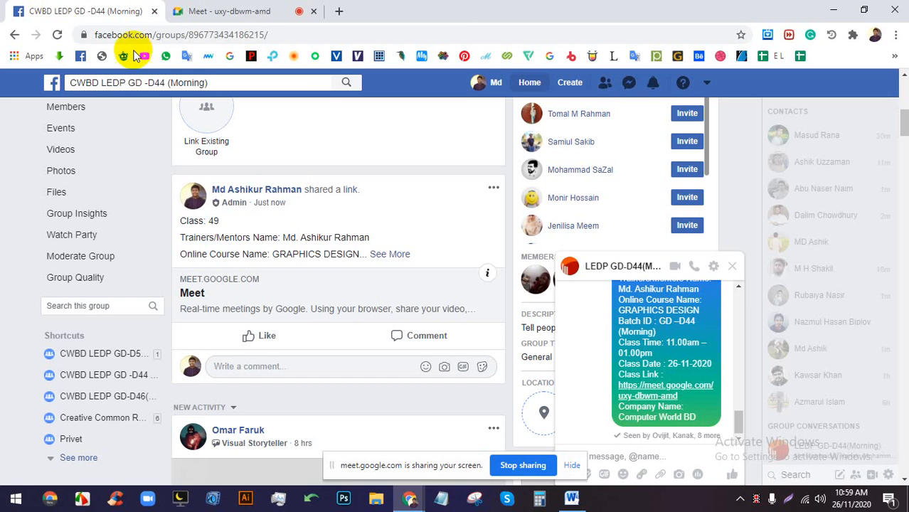
Return to the meeting and admit the person waiting to join the call.
{"action": "left_click", "coordinate": [292, 9]}
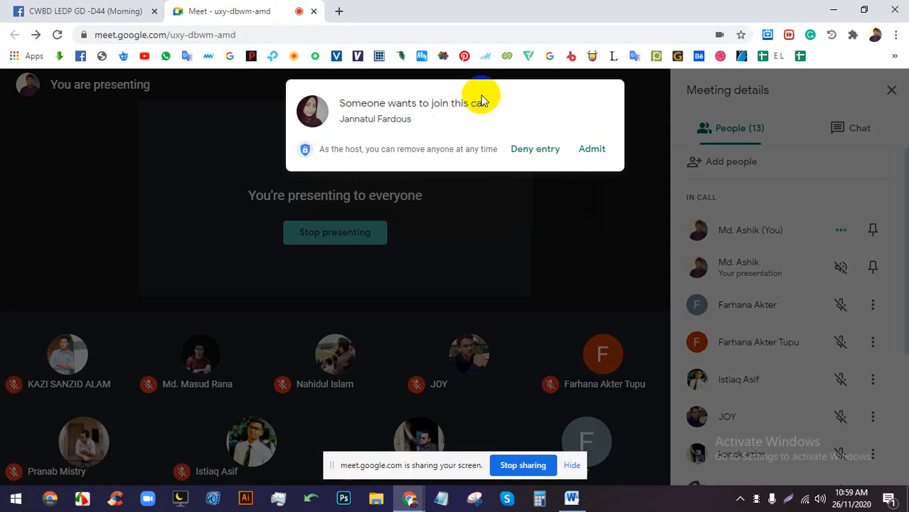
{"action": "left_click", "coordinate": [593, 149]}
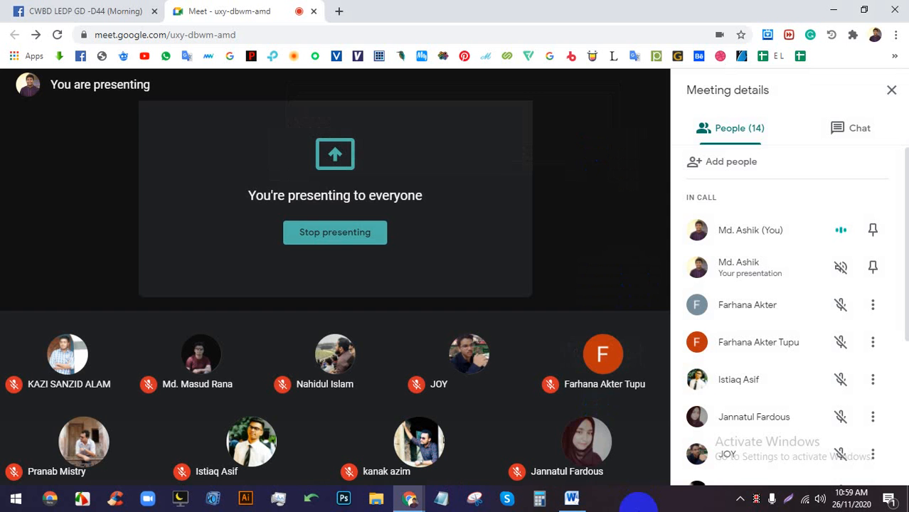
Close the chat window on the Facebook group page and open the photo of the LIGHT IT UP T-shirt post.
{"action": "left_click", "coordinate": [71, 9]}
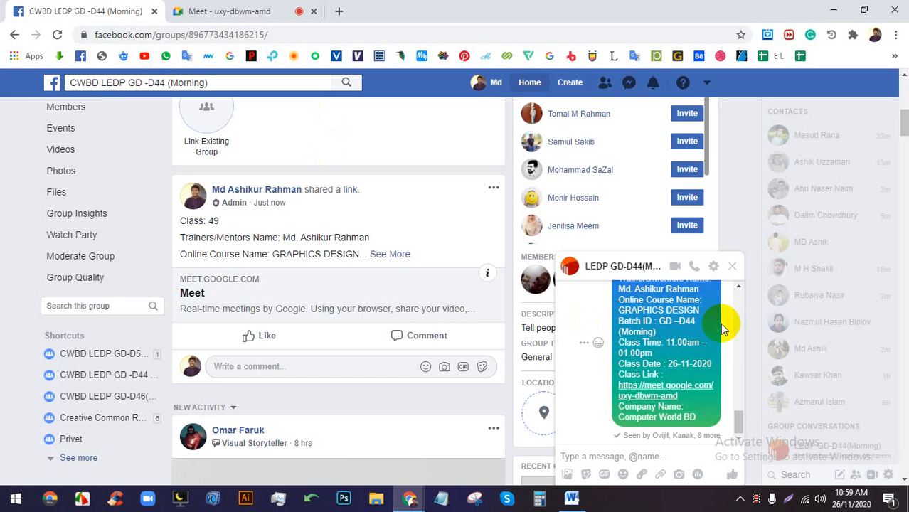
{"action": "left_click", "coordinate": [727, 264]}
{"action": "scroll", "coordinate": [361, 319], "scroll_direction": "down", "scroll_amount": 5}
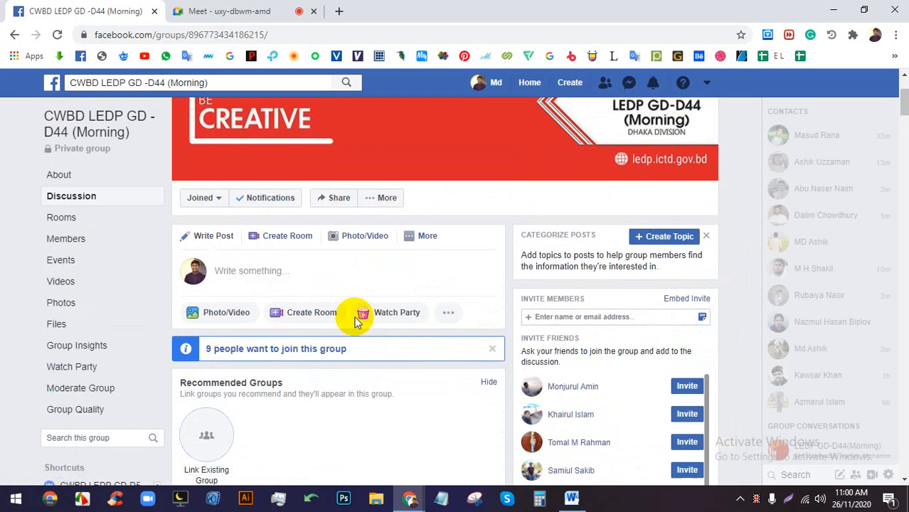
{"action": "scroll", "coordinate": [360, 319], "scroll_direction": "down", "scroll_amount": 3}
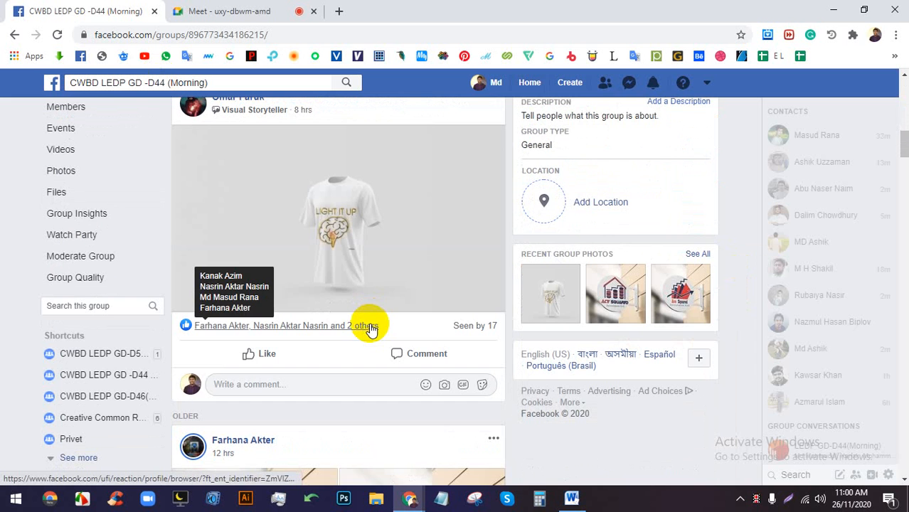
{"action": "scroll", "coordinate": [367, 324], "scroll_direction": "up", "scroll_amount": 1}
{"action": "scroll", "coordinate": [366, 323], "scroll_direction": "up", "scroll_amount": 3}
{"action": "scroll", "coordinate": [364, 321], "scroll_direction": "down", "scroll_amount": 3}
{"action": "scroll", "coordinate": [363, 323], "scroll_direction": "up", "scroll_amount": 1}
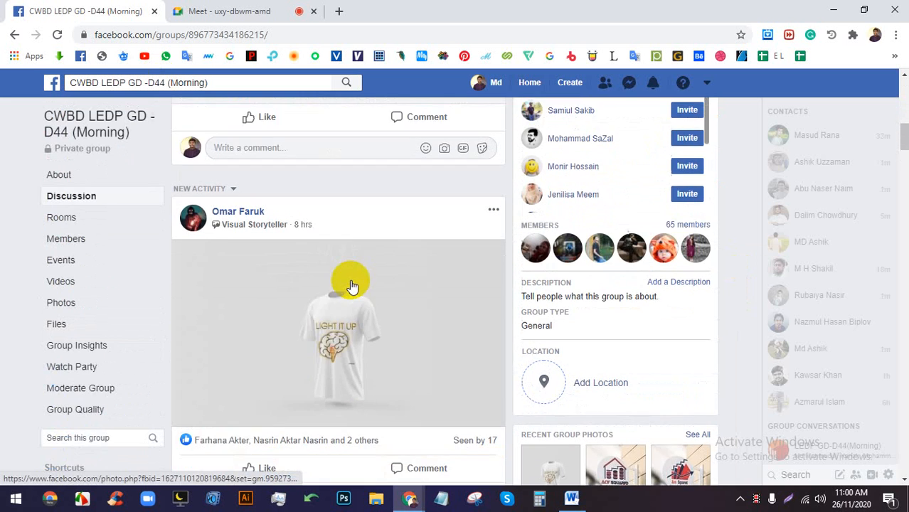
{"action": "left_click", "coordinate": [360, 329]}
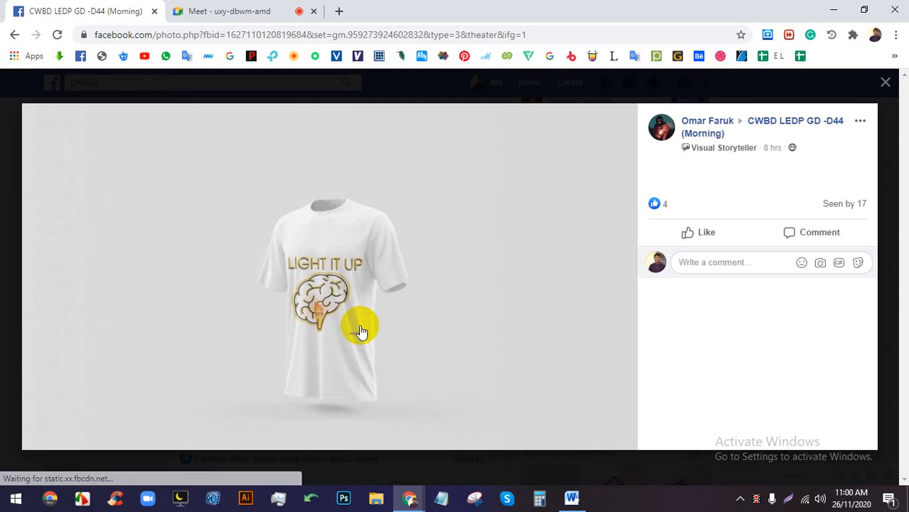
Read the new chat message in the meeting and return to the list of participants.
{"action": "left_click", "coordinate": [286, 10]}
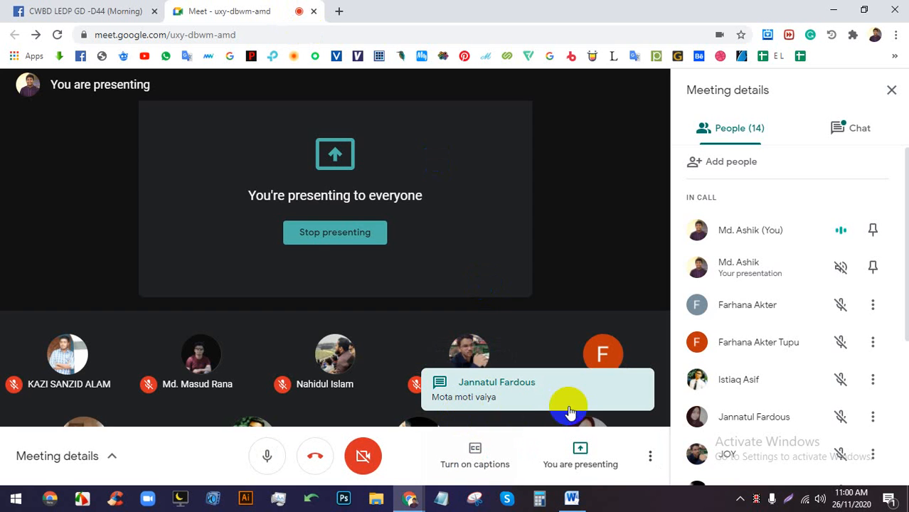
{"action": "left_click", "coordinate": [842, 138]}
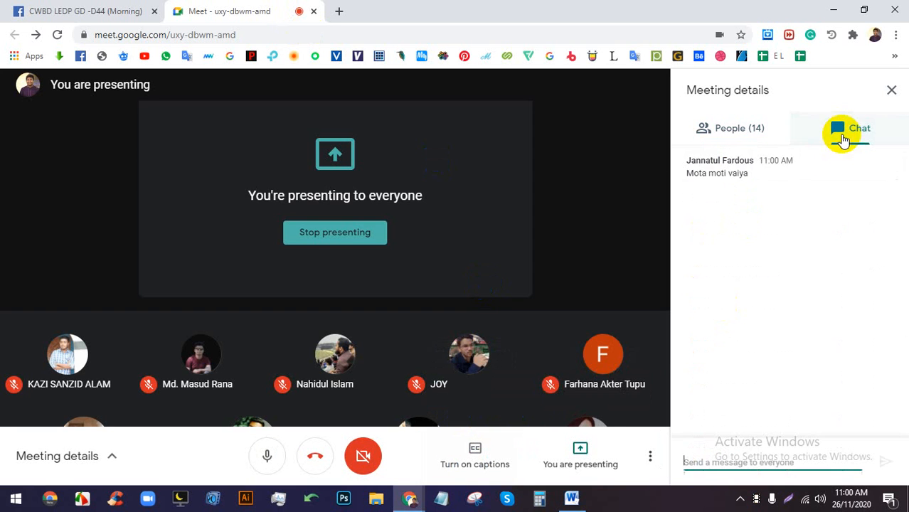
{"action": "left_click", "coordinate": [746, 122]}
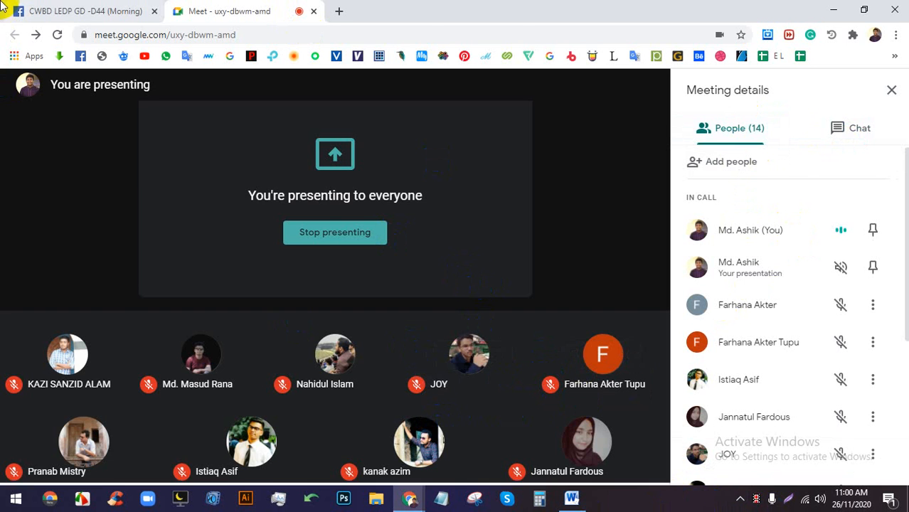
Like the LIGHT IT UP T-shirt photo in the Facebook group and close the photo viewer.
{"action": "left_click", "coordinate": [84, 7]}
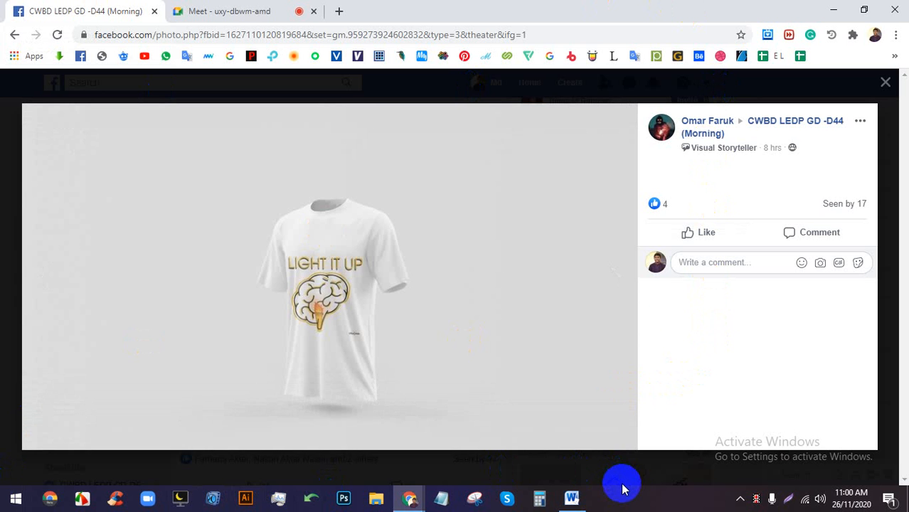
{"action": "left_click", "coordinate": [674, 232]}
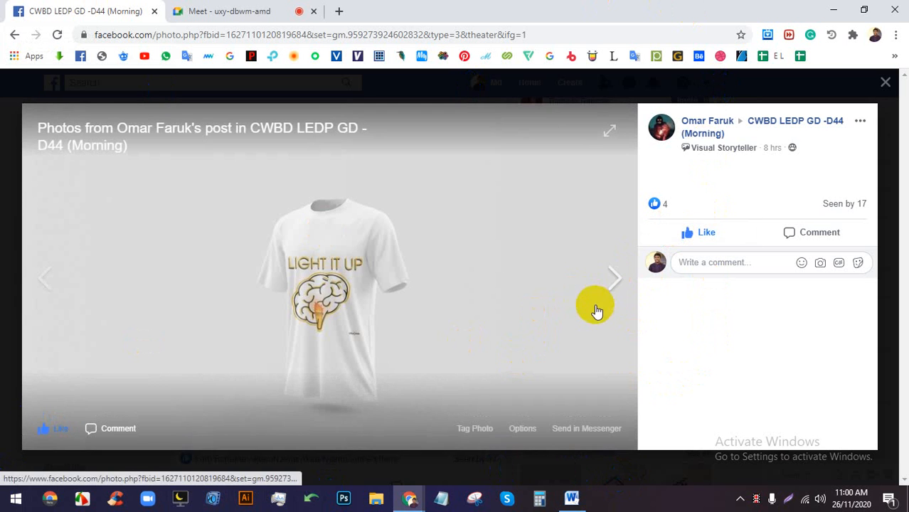
{"action": "key", "text": "Escape"}
Find the Ace Squared logo post further down the group feed and open its first photo.
{"action": "scroll", "coordinate": [331, 299], "scroll_direction": "down", "scroll_amount": 10}
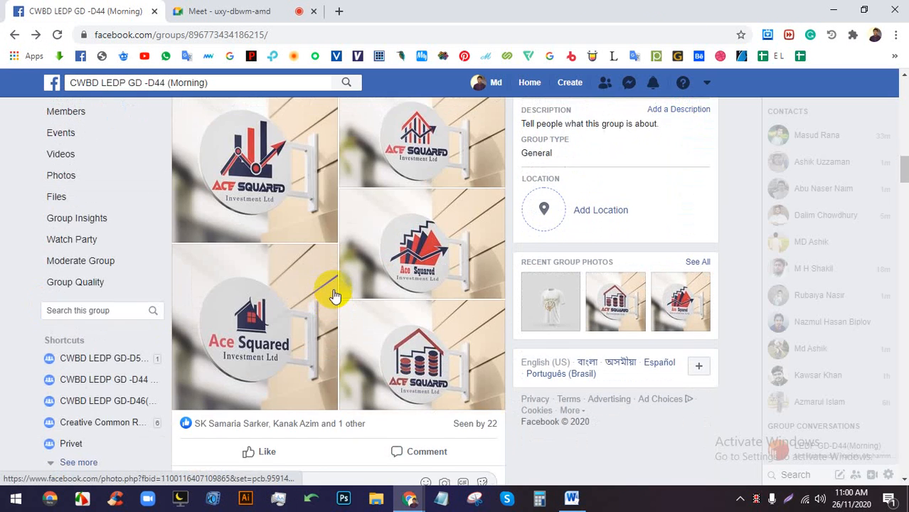
{"action": "scroll", "coordinate": [335, 295], "scroll_direction": "up", "scroll_amount": 3}
{"action": "left_click", "coordinate": [240, 274]}
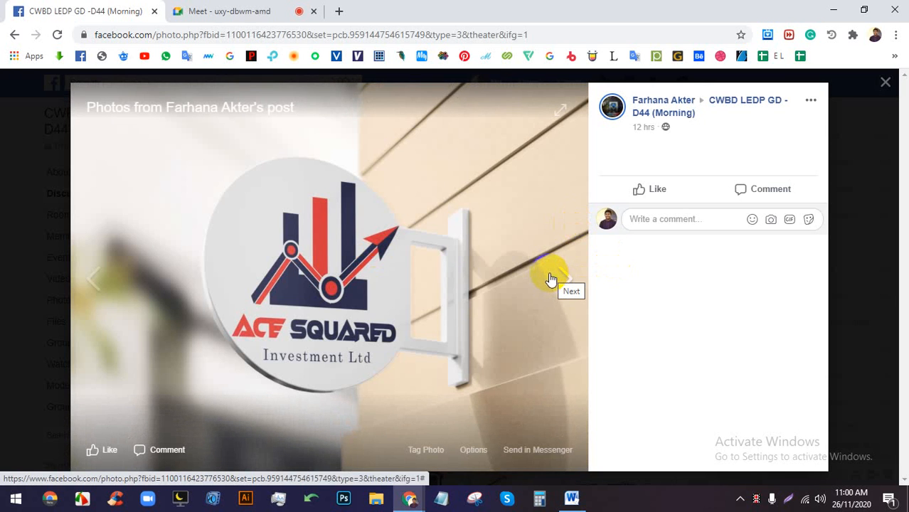
Check the participant list in the meeting and return to the Ace Squared logo photo.
{"action": "left_click", "coordinate": [181, 10]}
{"action": "scroll", "coordinate": [832, 290], "scroll_direction": "down", "scroll_amount": 3}
{"action": "scroll", "coordinate": [737, 305], "scroll_direction": "up", "scroll_amount": 3}
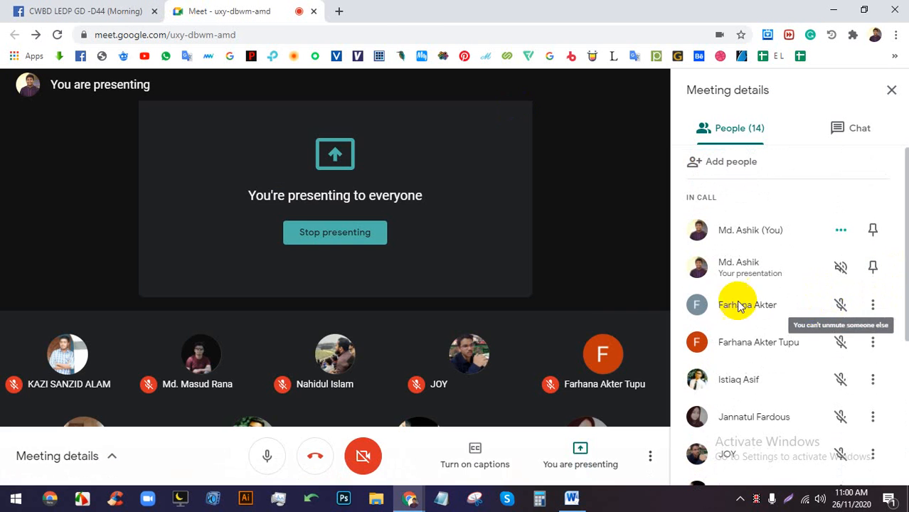
{"action": "left_click", "coordinate": [78, 11]}
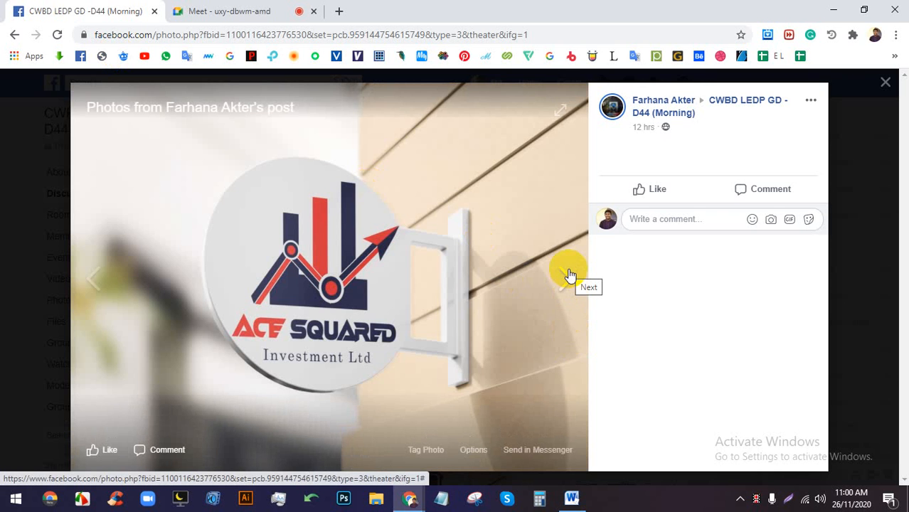
Browse through the remaining Ace Squared logo mockups in the post and close the photo viewer.
{"action": "left_click", "coordinate": [570, 275]}
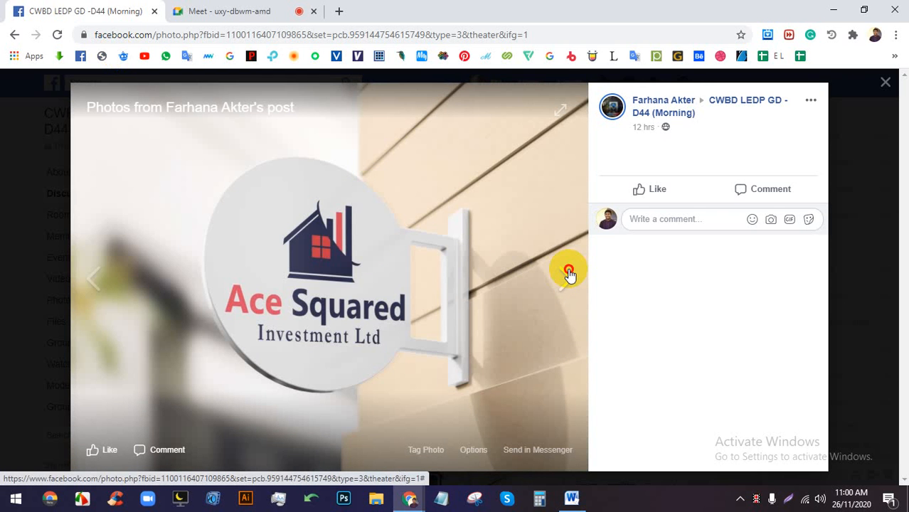
{"action": "left_click", "coordinate": [569, 274]}
{"action": "left_click", "coordinate": [569, 275]}
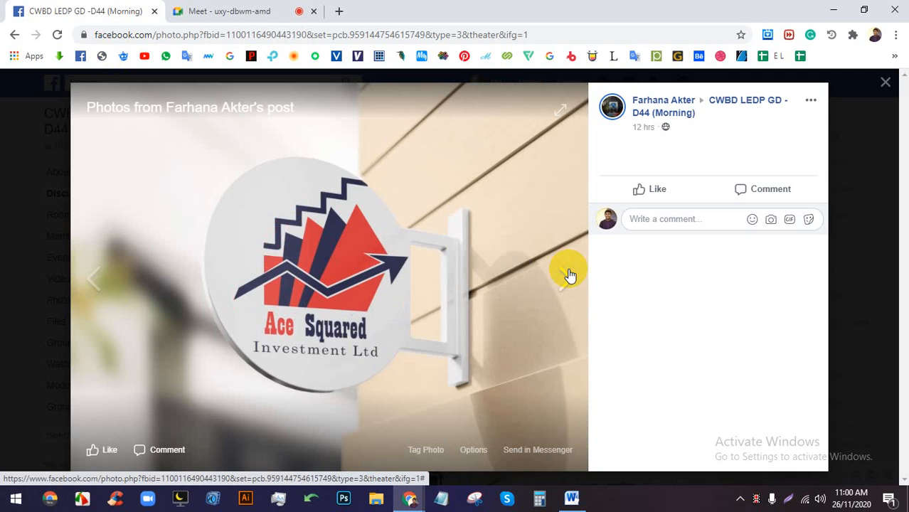
{"action": "left_click", "coordinate": [569, 274]}
{"action": "left_click", "coordinate": [569, 276]}
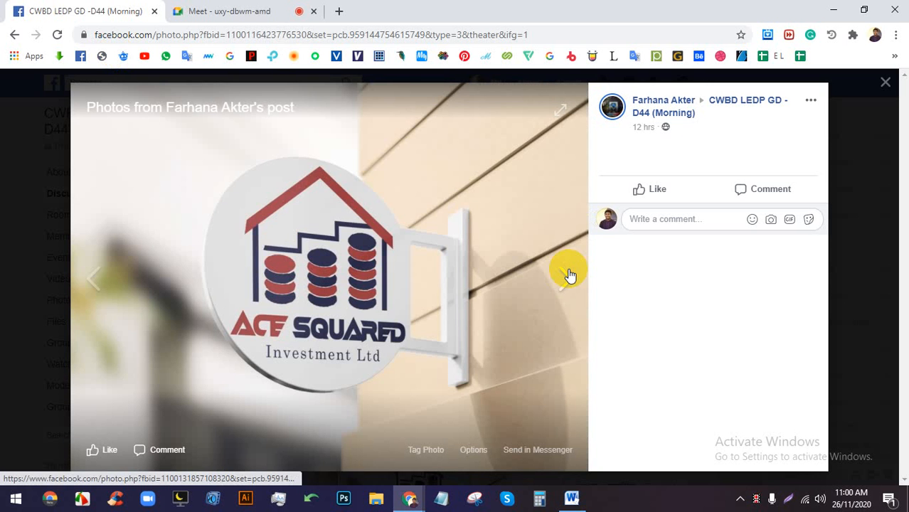
{"action": "left_click", "coordinate": [568, 275]}
{"action": "left_click", "coordinate": [6, 263]}
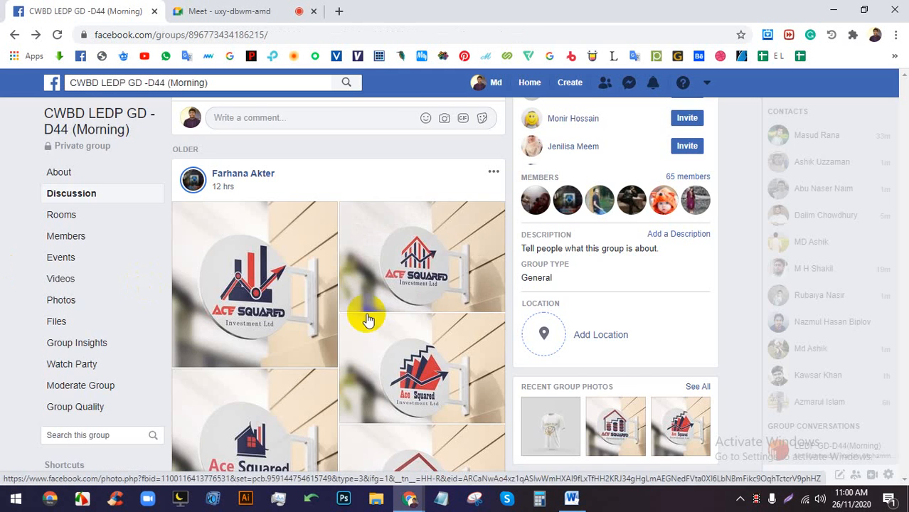
Like the Ace Squared logo post in the group feed.
{"action": "scroll", "coordinate": [355, 315], "scroll_direction": "down", "scroll_amount": 2}
{"action": "scroll", "coordinate": [324, 317], "scroll_direction": "down", "scroll_amount": 2}
{"action": "left_click", "coordinate": [325, 314]}
Open the street lamp photo in the # Clipping path post, like it and close the viewer.
{"action": "scroll", "coordinate": [324, 315], "scroll_direction": "down", "scroll_amount": 3}
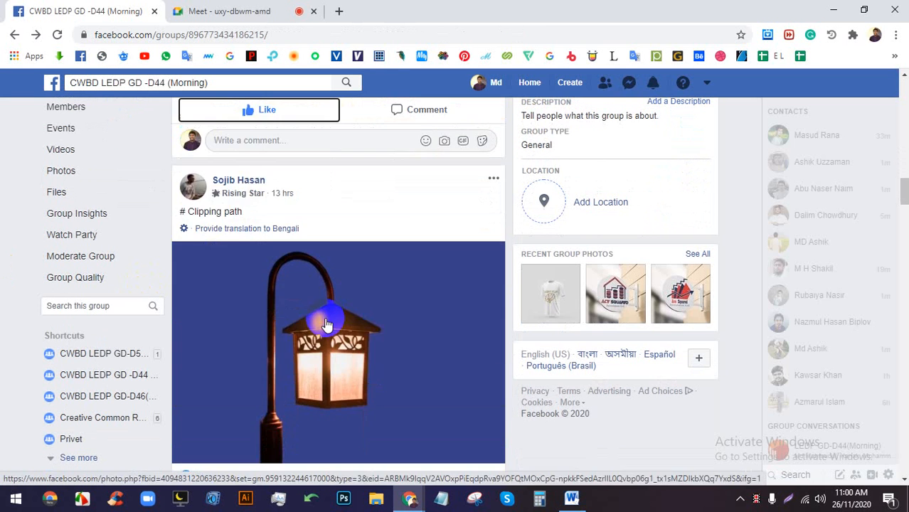
{"action": "left_click", "coordinate": [339, 317]}
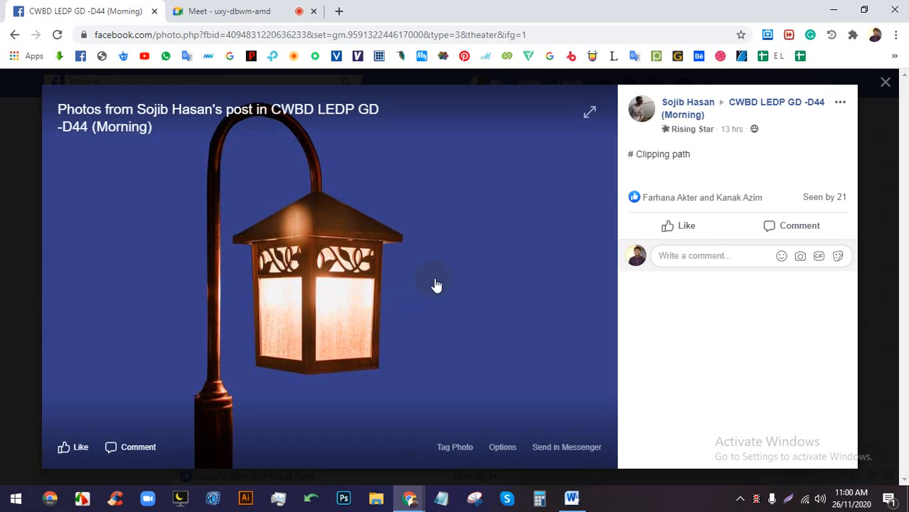
{"action": "left_click", "coordinate": [693, 228]}
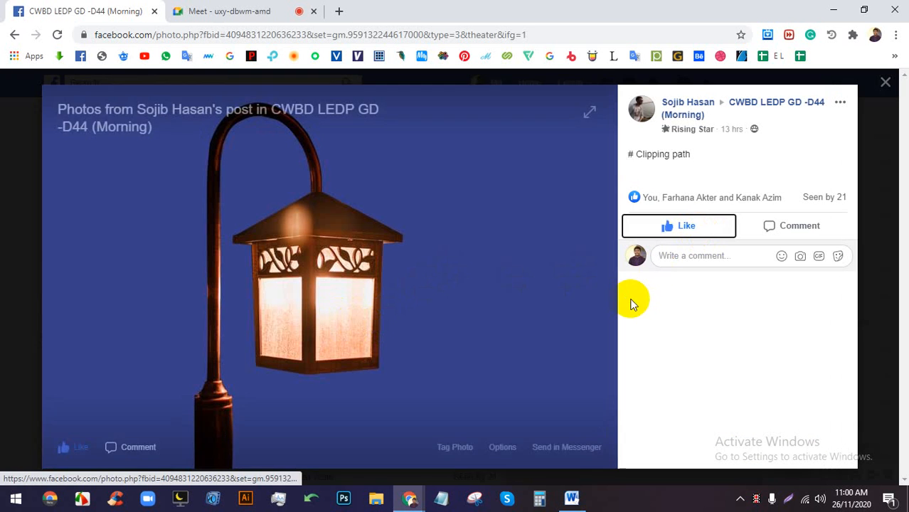
{"action": "left_click", "coordinate": [2, 228]}
Find the tree, hills and sun illustration further down the feed, view its photo enlarged and close it.
{"action": "scroll", "coordinate": [204, 274], "scroll_direction": "down", "scroll_amount": 5}
{"action": "scroll", "coordinate": [394, 247], "scroll_direction": "down", "scroll_amount": 2}
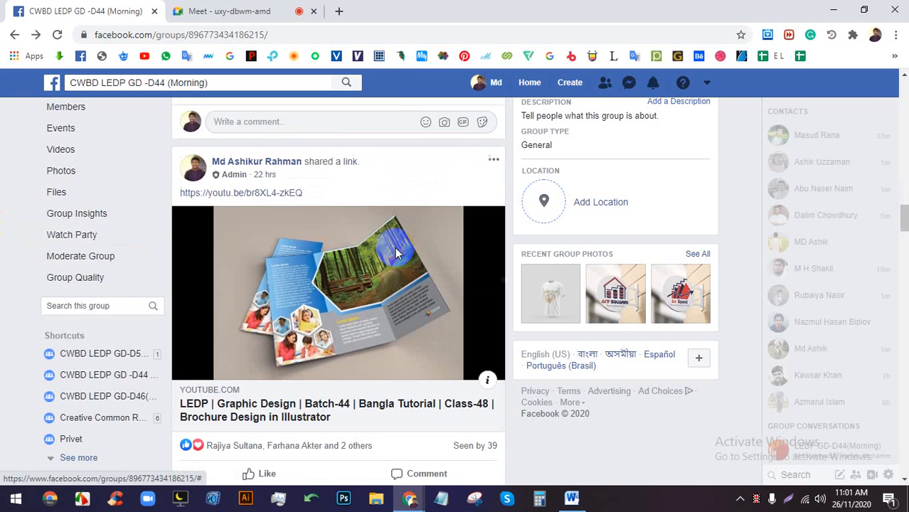
{"action": "scroll", "coordinate": [394, 246], "scroll_direction": "up", "scroll_amount": 1}
{"action": "scroll", "coordinate": [392, 249], "scroll_direction": "down", "scroll_amount": 5}
{"action": "scroll", "coordinate": [392, 249], "scroll_direction": "down", "scroll_amount": 4}
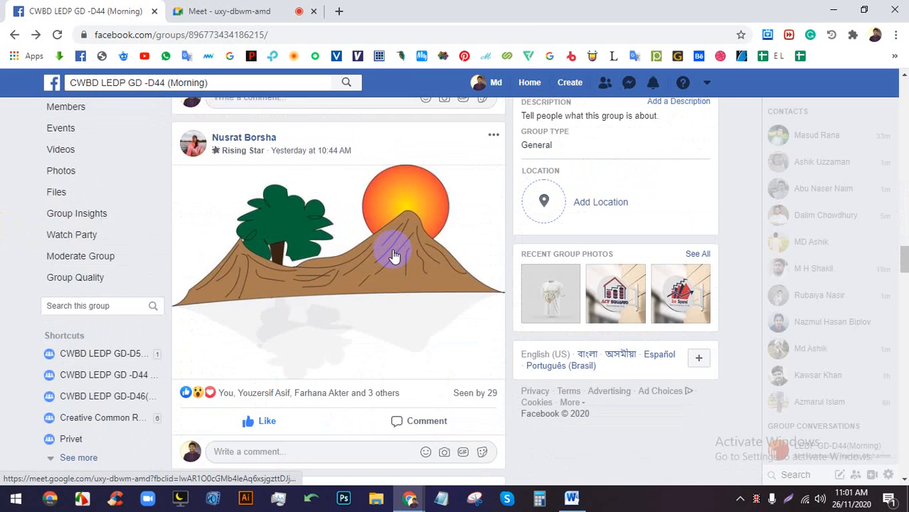
{"action": "scroll", "coordinate": [392, 254], "scroll_direction": "up", "scroll_amount": 1}
{"action": "left_click", "coordinate": [356, 268]}
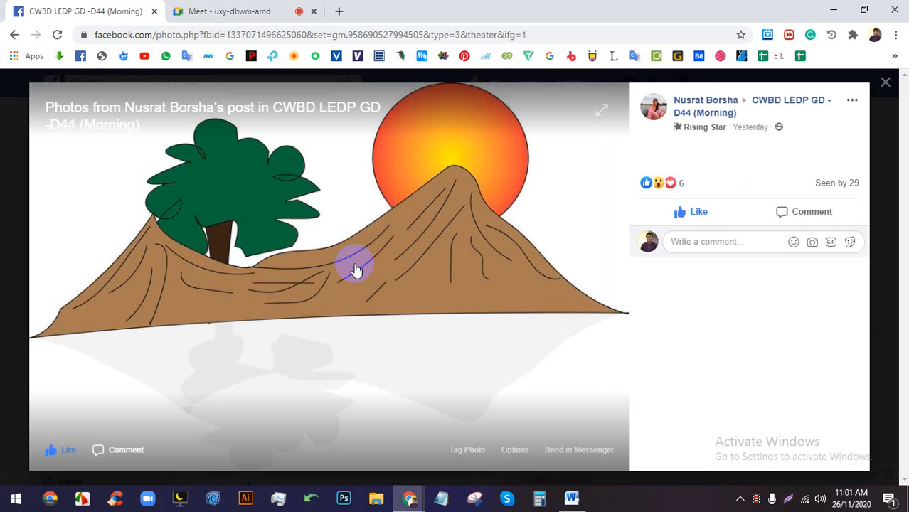
{"action": "left_click", "coordinate": [2, 203]}
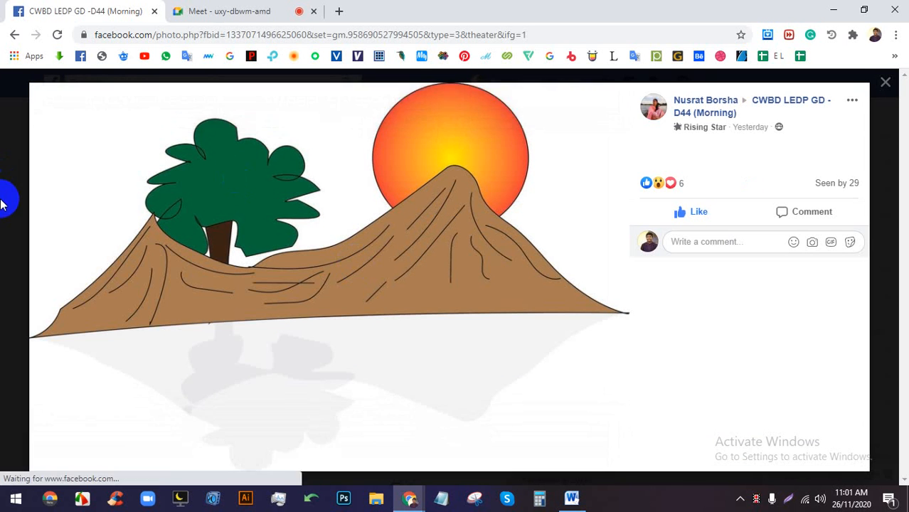
View the first photos of The Patio brunch menu post enlarged and close the photo viewer.
{"action": "scroll", "coordinate": [411, 307], "scroll_direction": "down", "scroll_amount": 7}
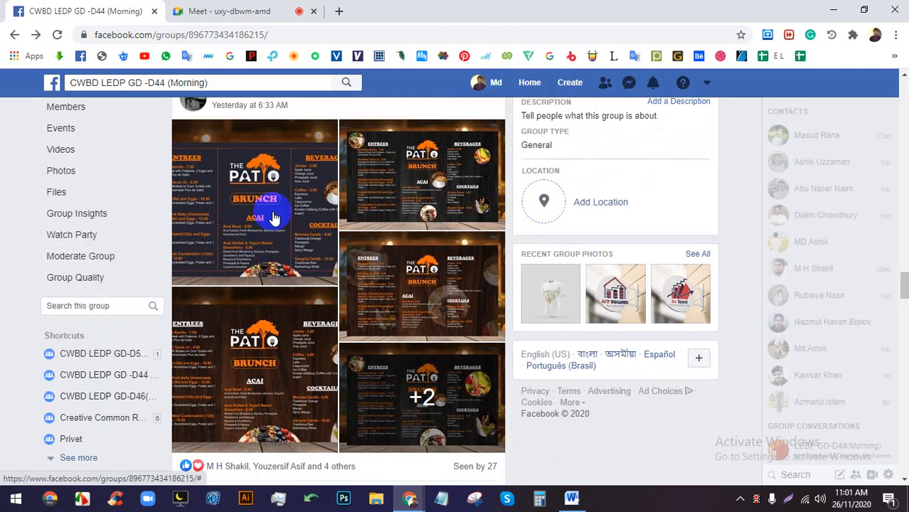
{"action": "left_click", "coordinate": [273, 217]}
{"action": "left_click", "coordinate": [604, 279]}
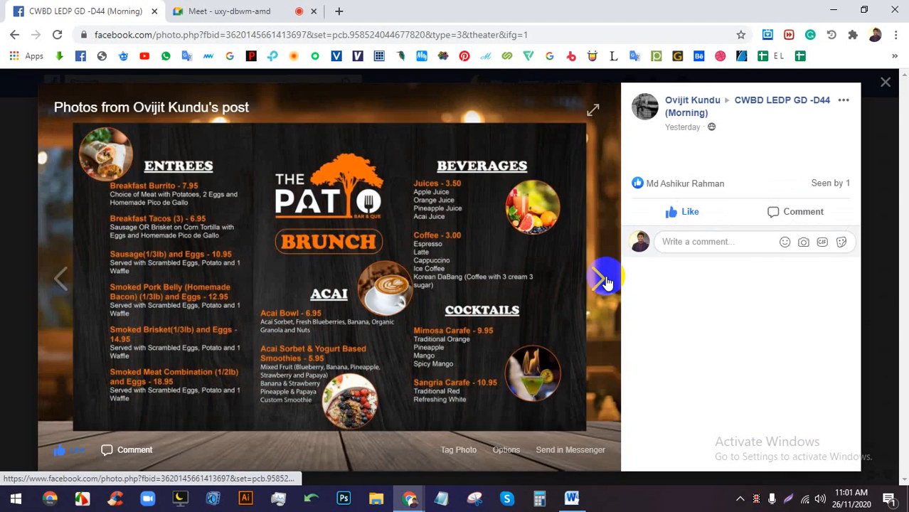
{"action": "left_click", "coordinate": [4, 287]}
View the Platoon 720 Facebook cover photo enlarged and close the photo viewer.
{"action": "scroll", "coordinate": [320, 298], "scroll_direction": "down", "scroll_amount": 5}
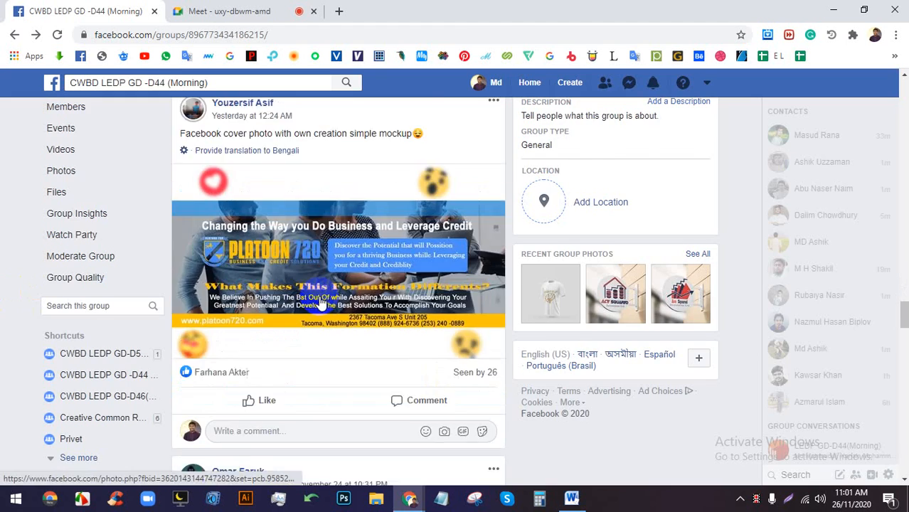
{"action": "scroll", "coordinate": [322, 302], "scroll_direction": "down", "scroll_amount": 1}
{"action": "scroll", "coordinate": [322, 302], "scroll_direction": "up", "scroll_amount": 1}
{"action": "left_click", "coordinate": [324, 298]}
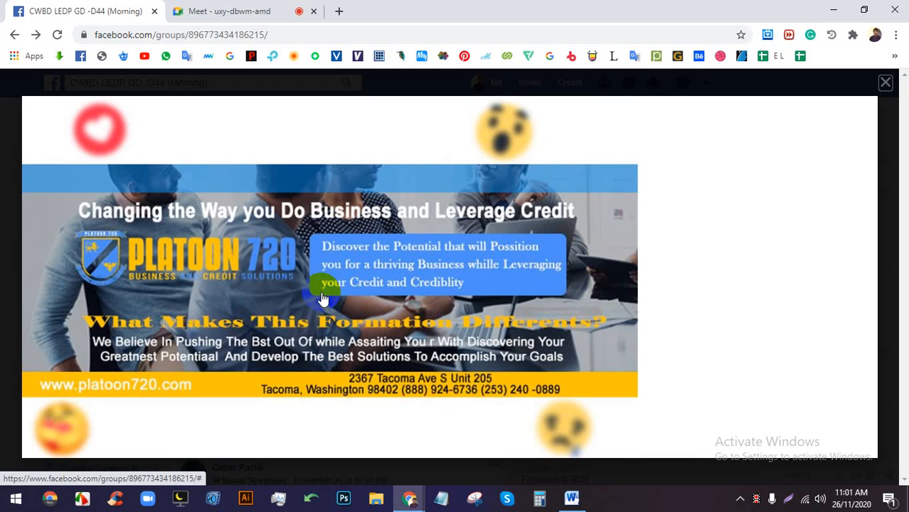
{"action": "left_click", "coordinate": [6, 325]}
Find the business card mockup with the red and black design further down the feed, view its photo enlarged and close it.
{"action": "scroll", "coordinate": [418, 327], "scroll_direction": "down", "scroll_amount": 12}
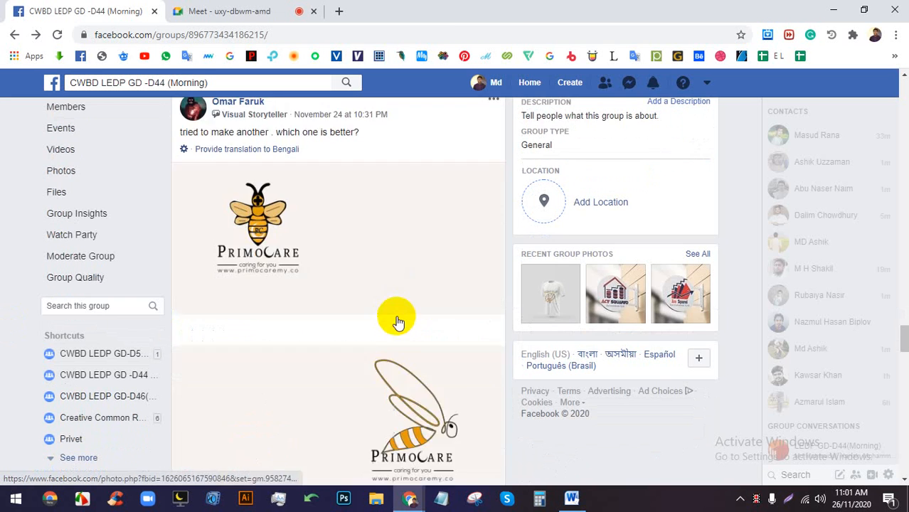
{"action": "scroll", "coordinate": [380, 311], "scroll_direction": "up", "scroll_amount": 3}
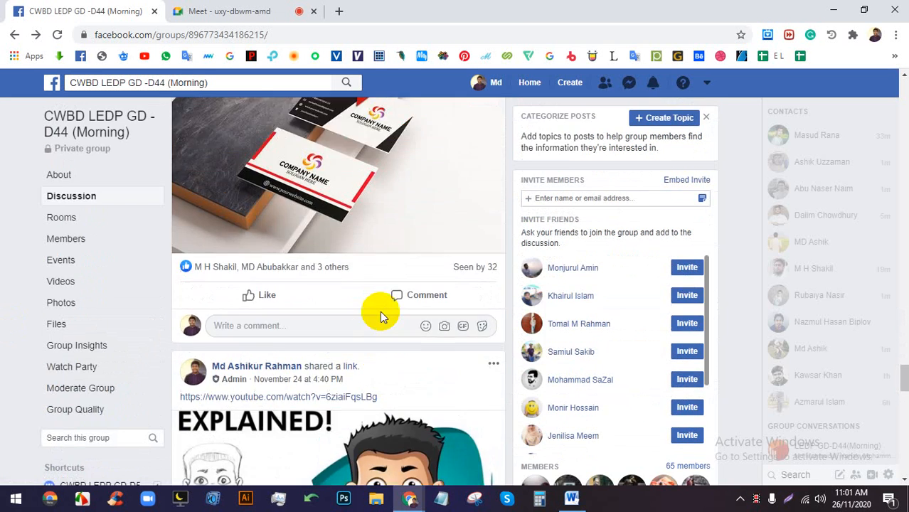
{"action": "left_click", "coordinate": [357, 224]}
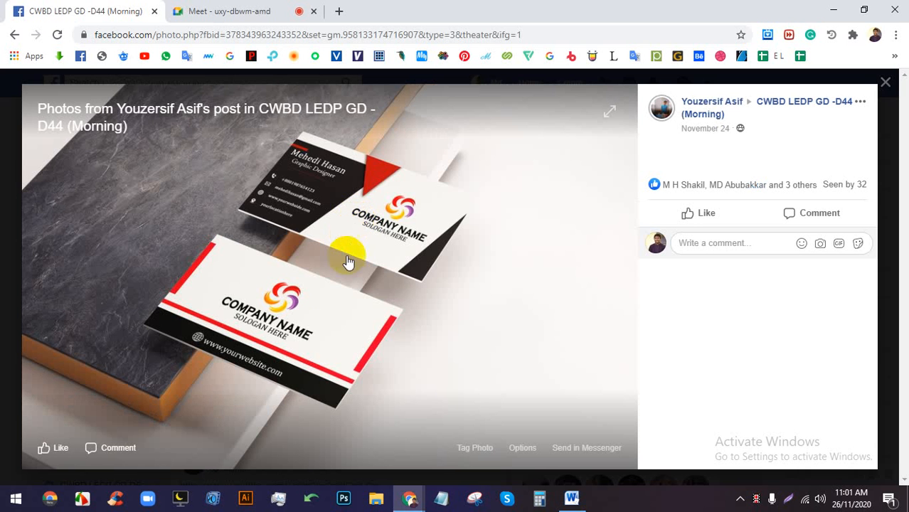
{"action": "key", "text": "Escape"}
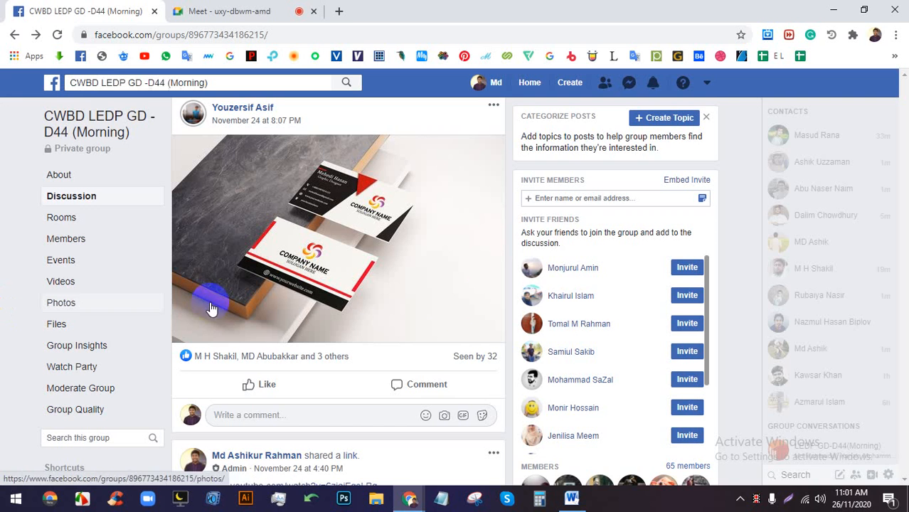
Look through the older group posts down to the Stripe Speed and Beach Restaurant logo mockups.
{"action": "scroll", "coordinate": [400, 297], "scroll_direction": "down", "scroll_amount": 4}
{"action": "scroll", "coordinate": [383, 300], "scroll_direction": "down", "scroll_amount": 10}
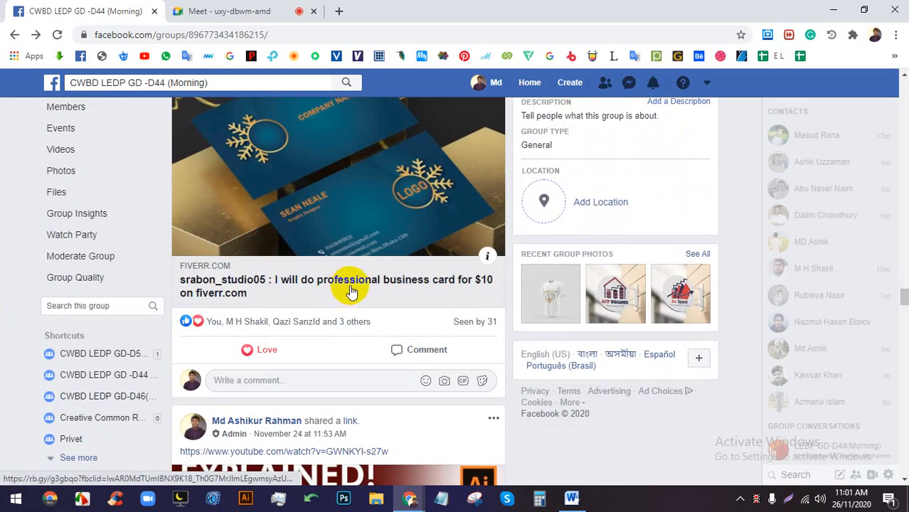
{"action": "scroll", "coordinate": [352, 290], "scroll_direction": "down", "scroll_amount": 10}
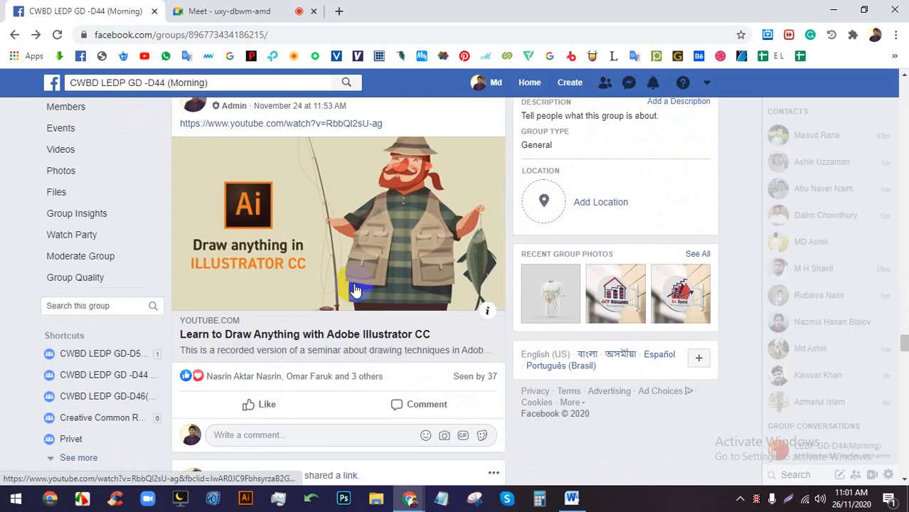
{"action": "scroll", "coordinate": [355, 290], "scroll_direction": "down", "scroll_amount": 10}
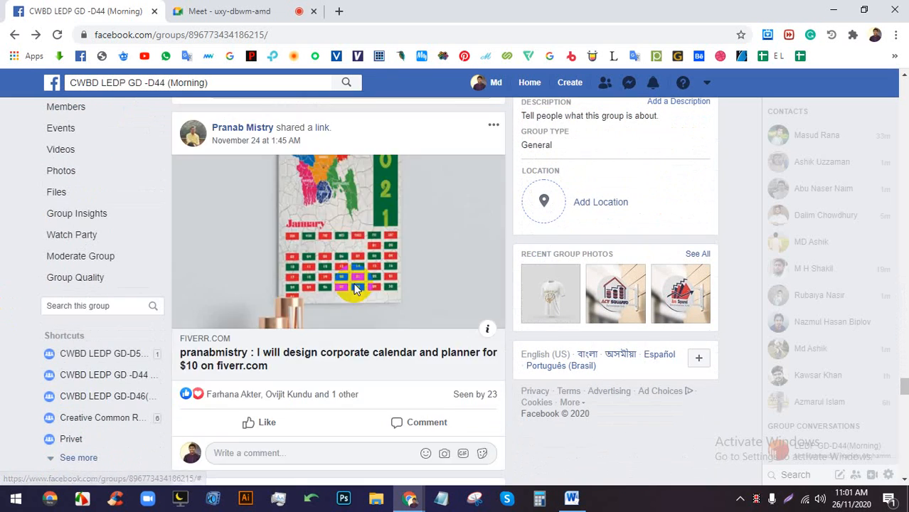
{"action": "scroll", "coordinate": [355, 288], "scroll_direction": "down", "scroll_amount": 10}
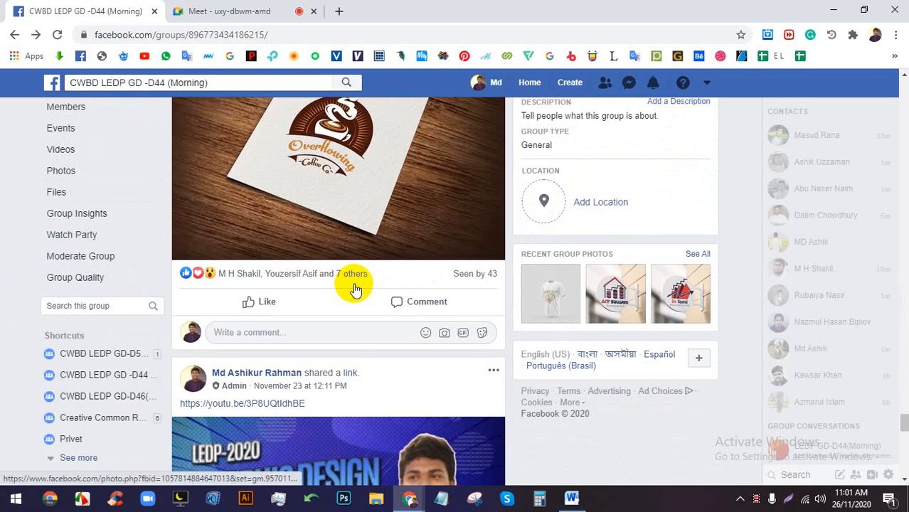
{"action": "scroll", "coordinate": [355, 288], "scroll_direction": "down", "scroll_amount": 10}
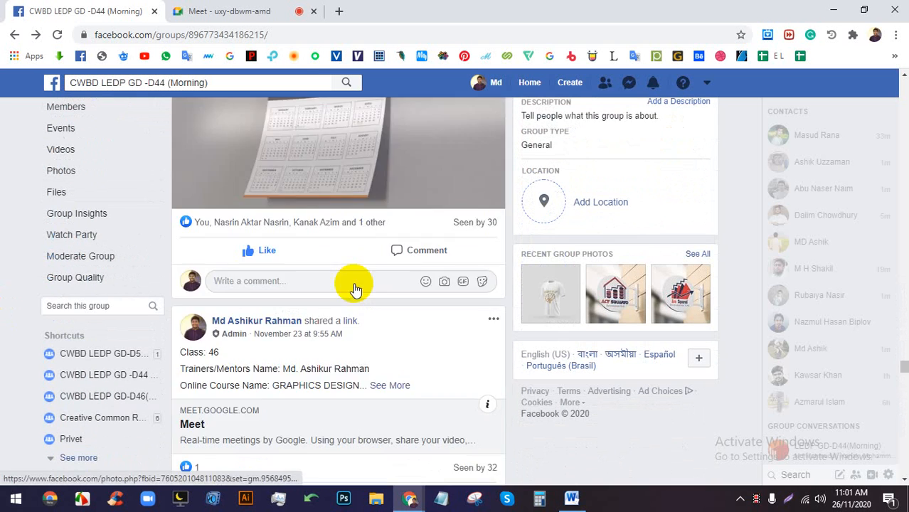
{"action": "scroll", "coordinate": [355, 288], "scroll_direction": "down", "scroll_amount": 5}
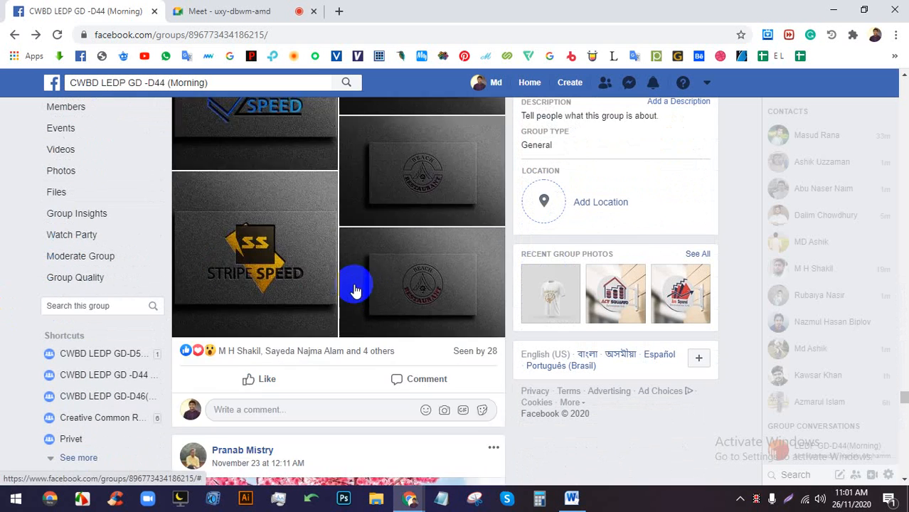
Switch to the Google Meet call, admit the waiting participant and return to the Facebook group.
{"action": "left_click", "coordinate": [254, 8]}
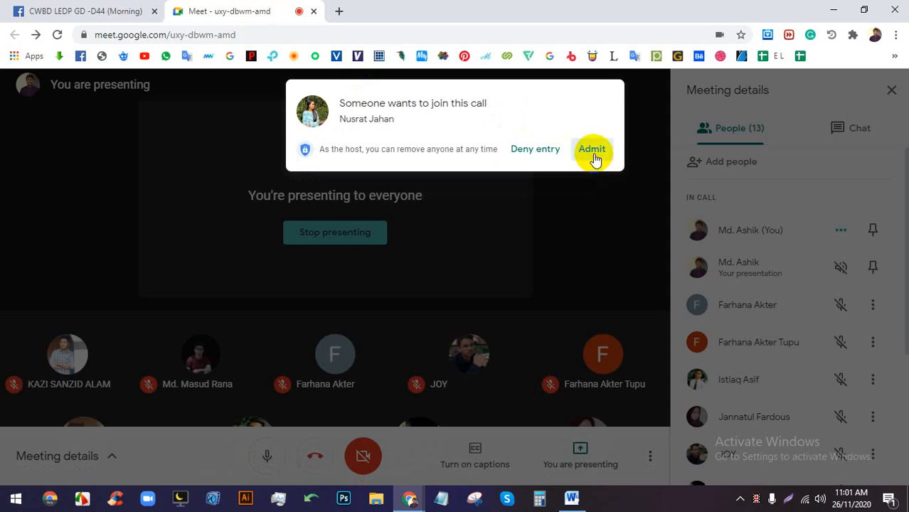
{"action": "left_click", "coordinate": [594, 151]}
{"action": "left_click", "coordinate": [89, 9]}
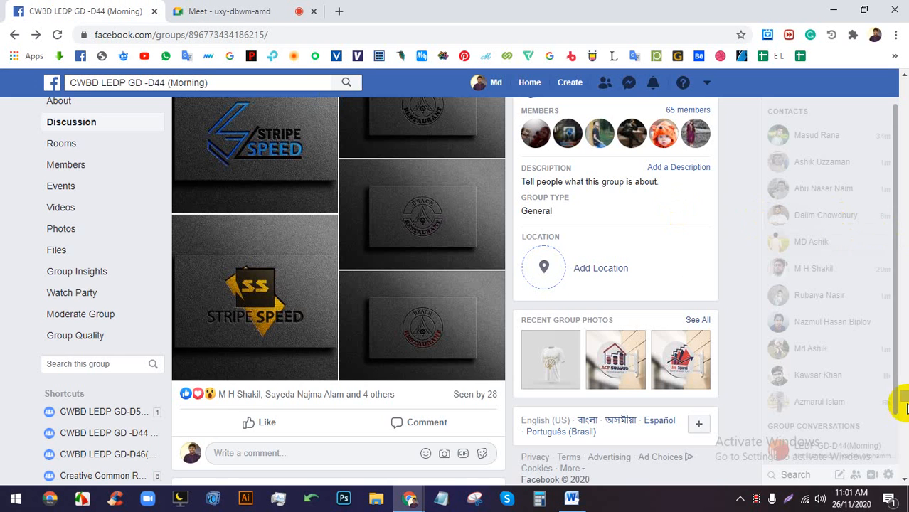
Go back to the group page's cover image, switch to Google Meet and admit another participant who wants to join.
{"action": "left_click_drag", "start_coordinate": [902, 409], "coordinate": [870, 75]}
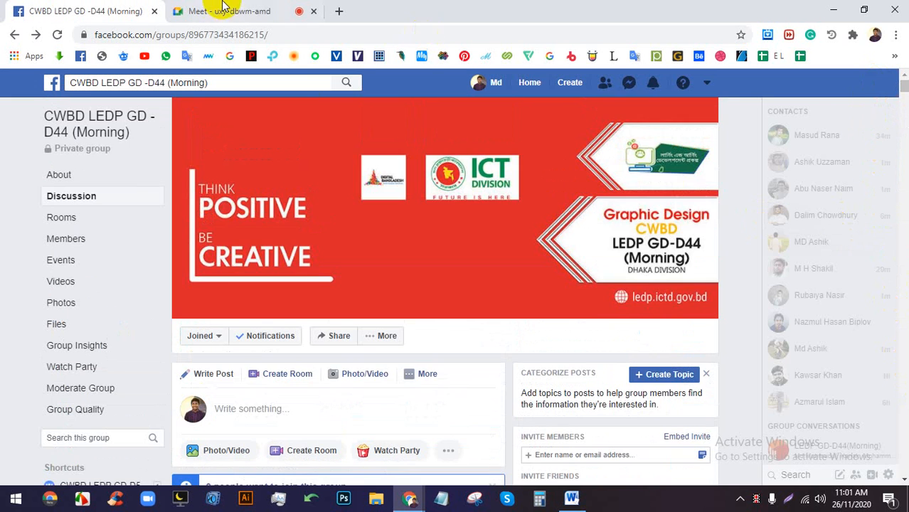
{"action": "left_click", "coordinate": [231, 10]}
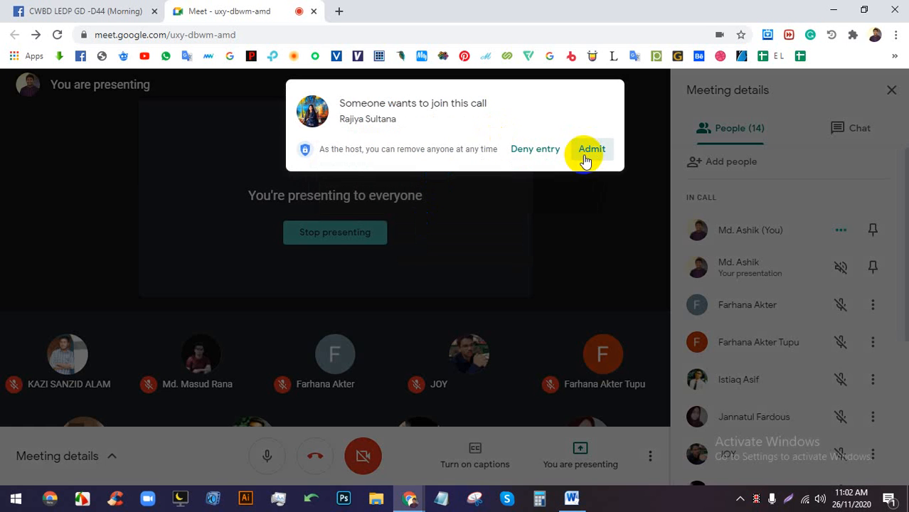
{"action": "left_click", "coordinate": [584, 155]}
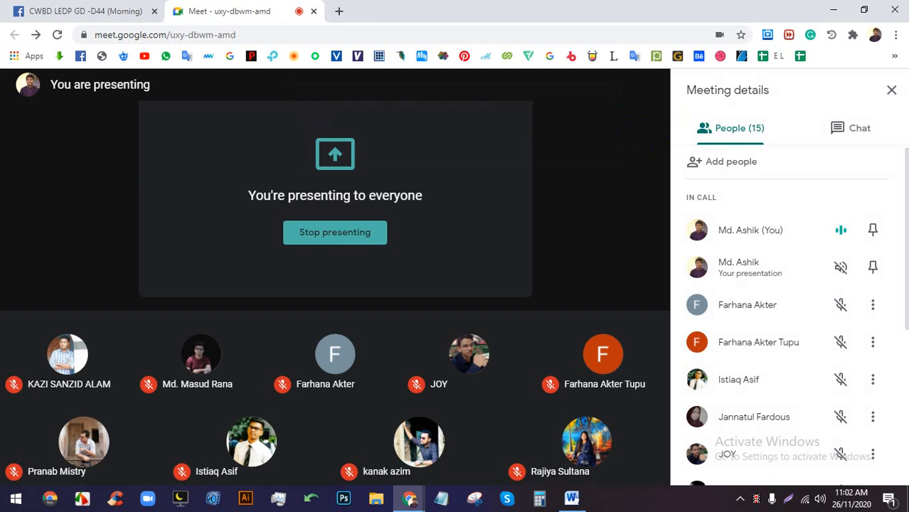
Search Google for "web template design" in a new tab and show the image results.
{"action": "left_click", "coordinate": [338, 12]}
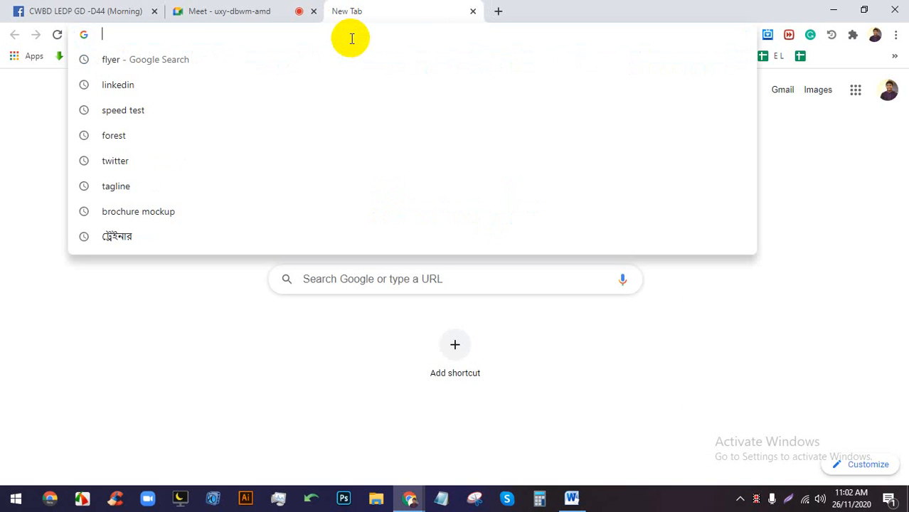
{"action": "left_click", "coordinate": [261, 8]}
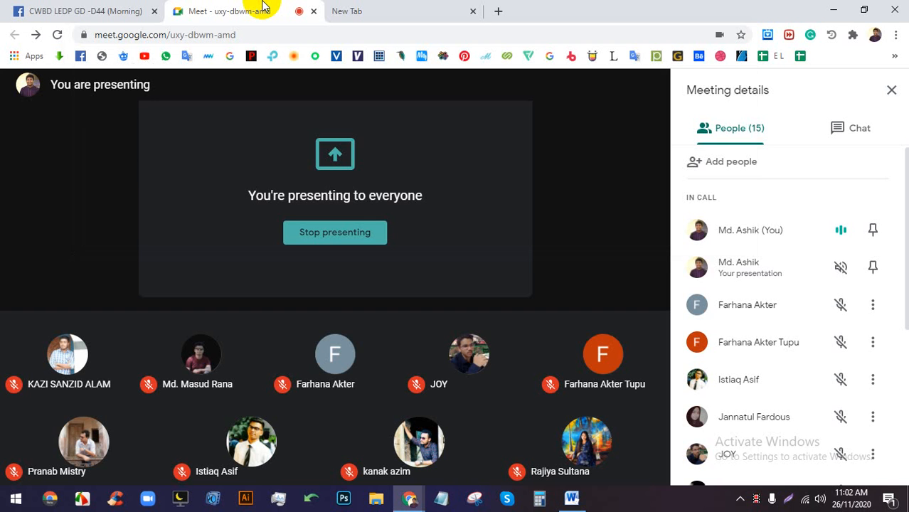
{"action": "left_click", "coordinate": [369, 8]}
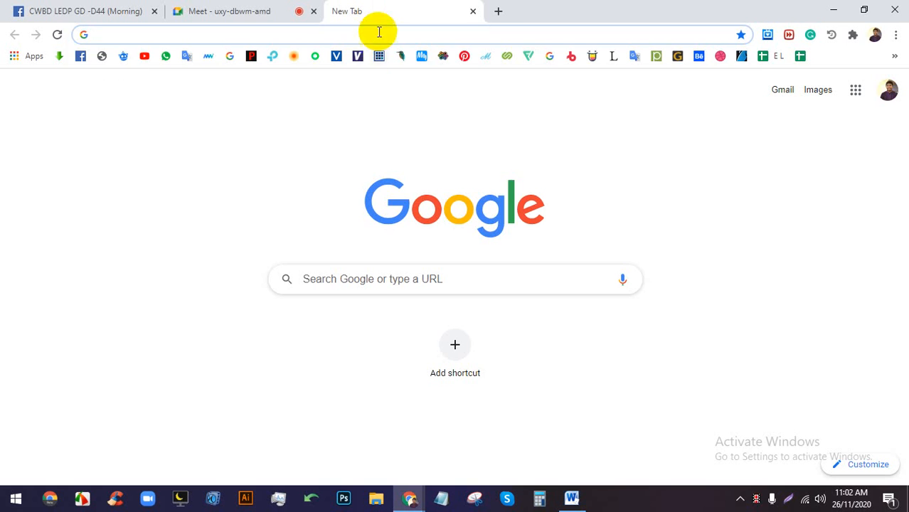
{"action": "left_click", "coordinate": [379, 32]}
{"action": "type", "text": "we"}
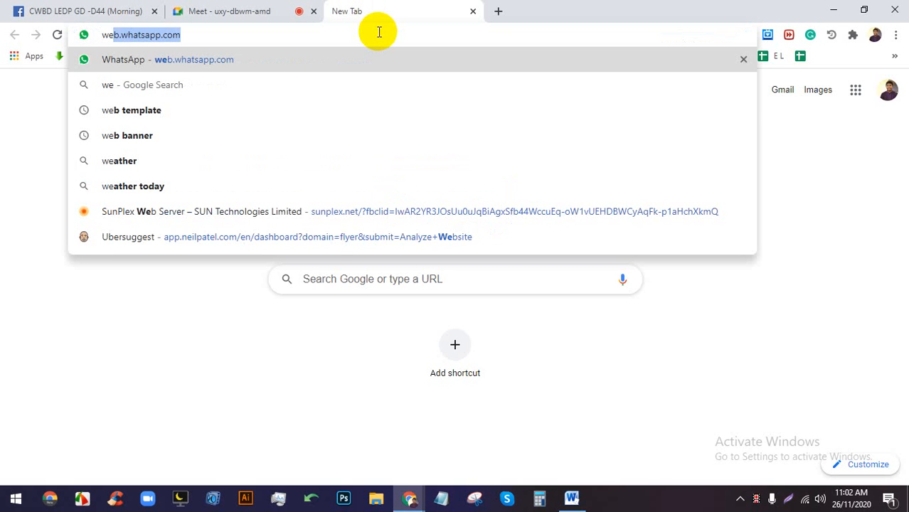
{"action": "type", "text": "b te"}
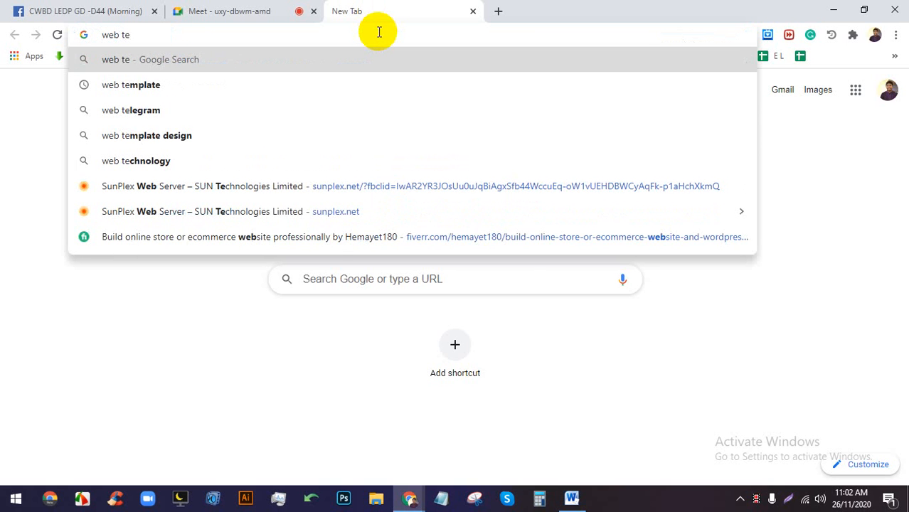
{"action": "key", "text": "Down"}
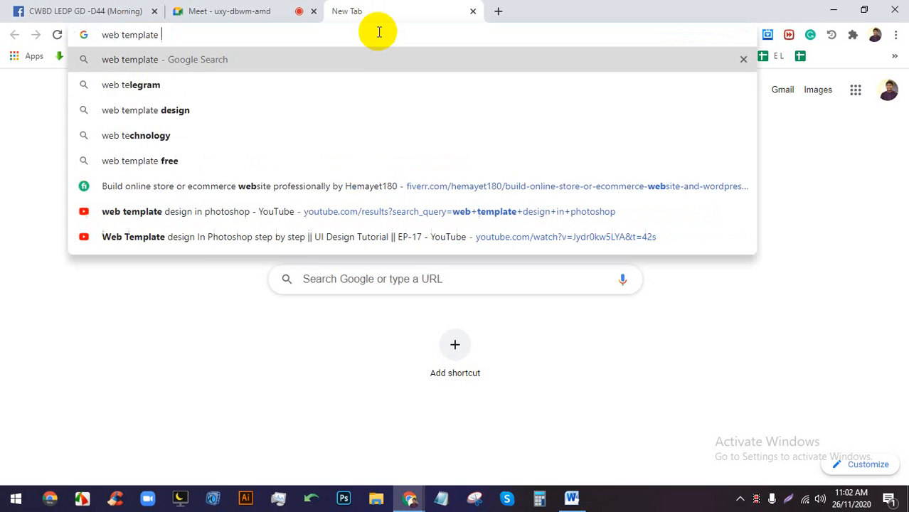
{"action": "key", "text": "Down"}
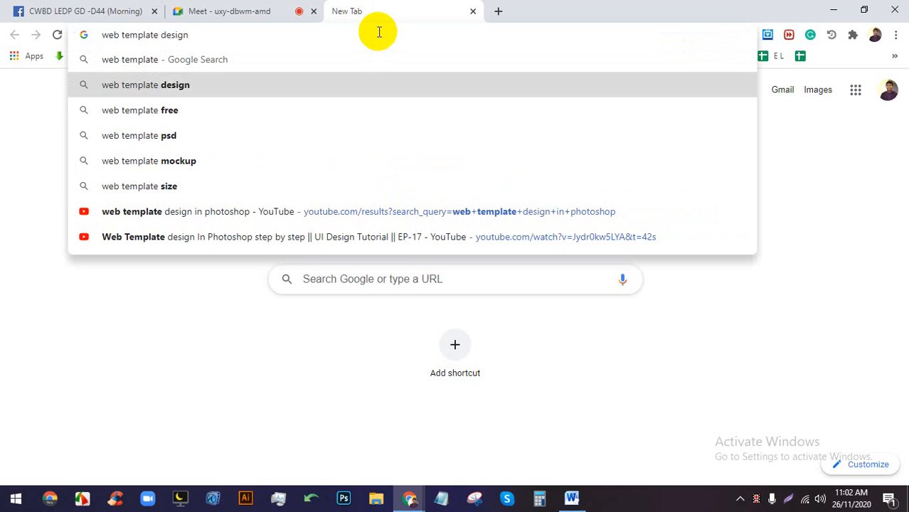
{"action": "key", "text": "Return"}
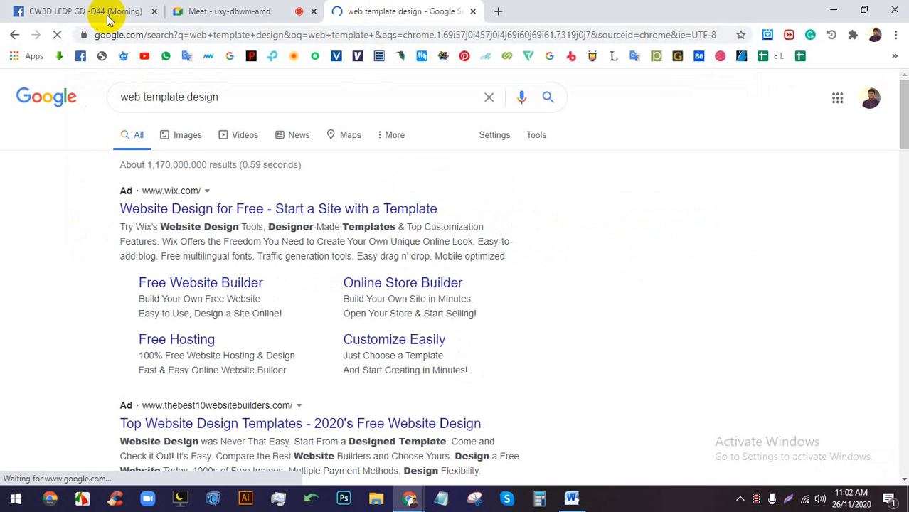
{"action": "left_click", "coordinate": [186, 135]}
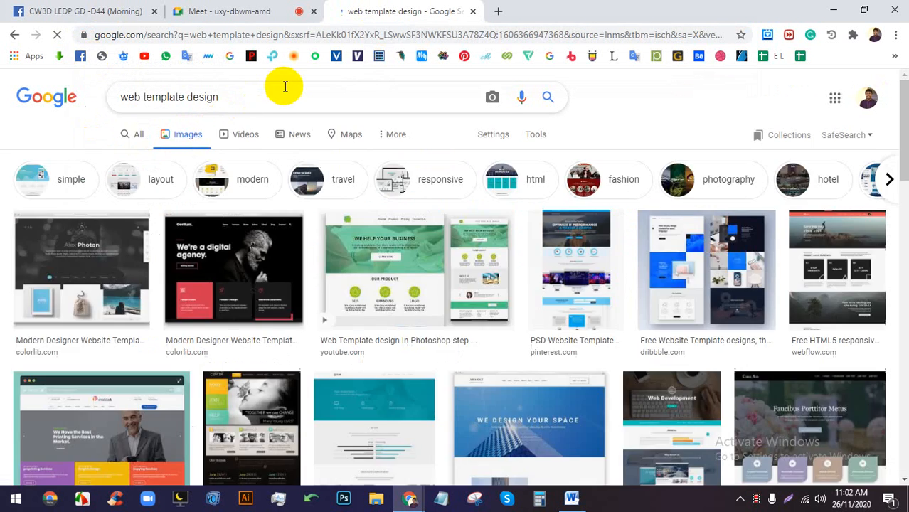
Preview the Alex Photon, PSD Website Templates and uiCookies premium graphic design template images from the results.
{"action": "left_click", "coordinate": [93, 286]}
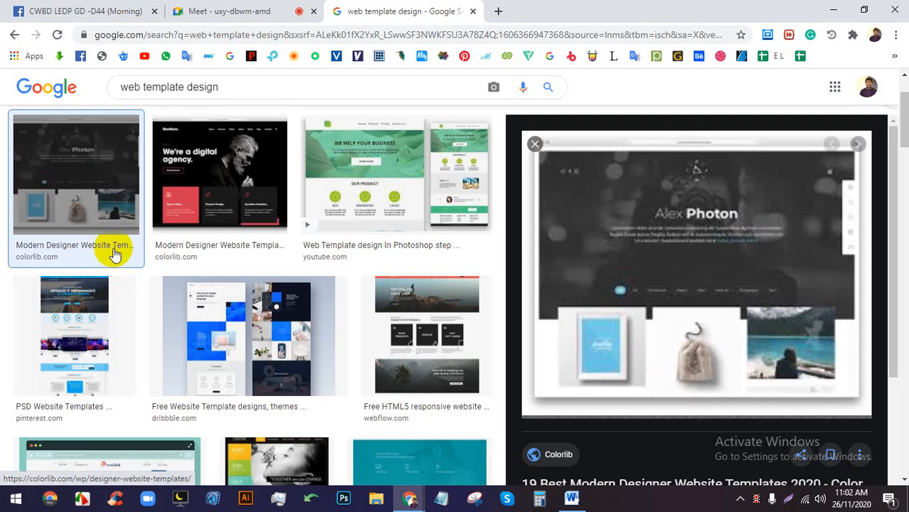
{"action": "scroll", "coordinate": [277, 226], "scroll_direction": "down", "scroll_amount": 1}
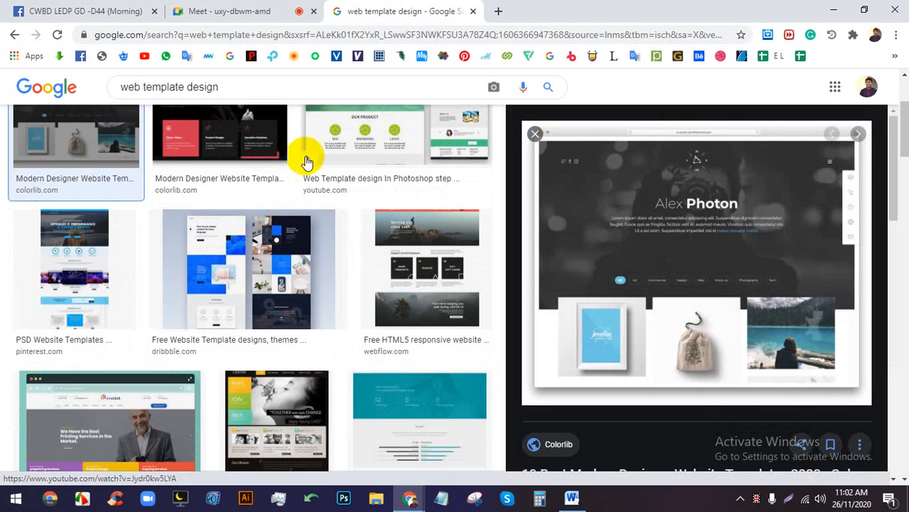
{"action": "left_click", "coordinate": [282, 9]}
{"action": "left_click", "coordinate": [371, 9]}
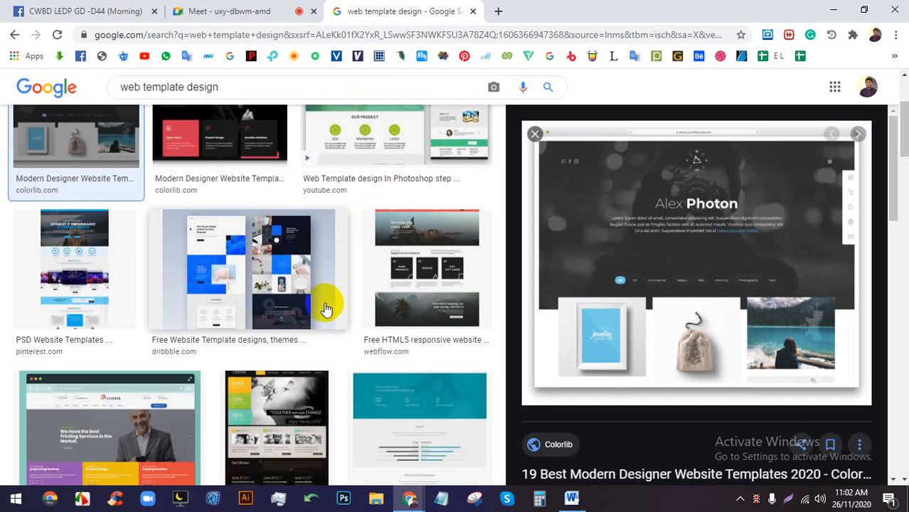
{"action": "left_click", "coordinate": [99, 291]}
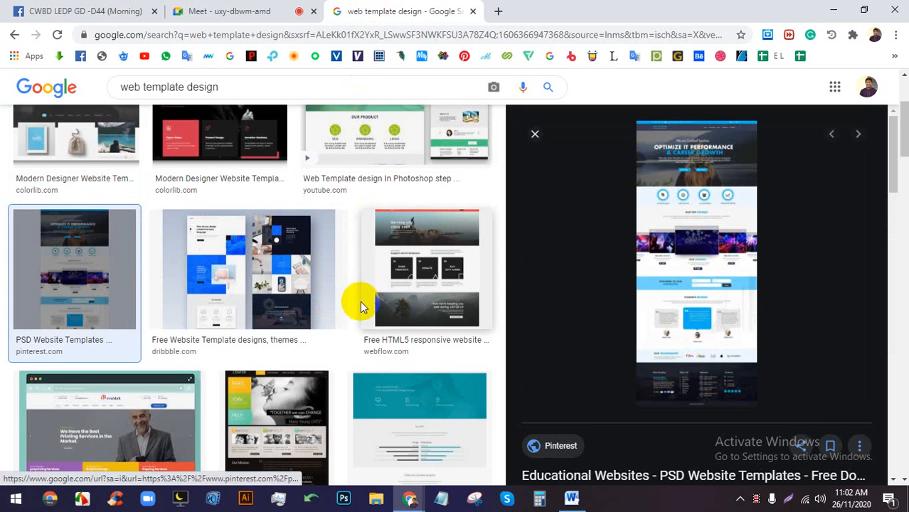
{"action": "scroll", "coordinate": [141, 305], "scroll_direction": "down", "scroll_amount": 3}
{"action": "left_click", "coordinate": [141, 305]}
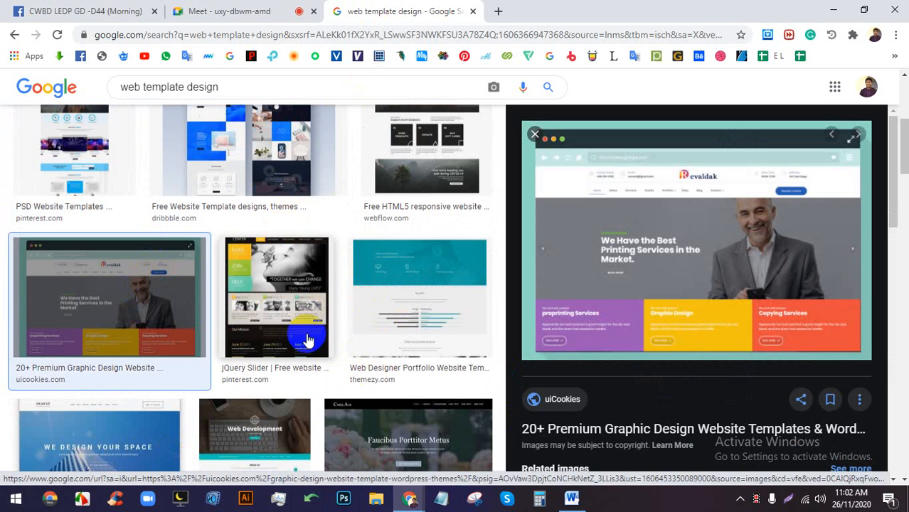
Return to the Facebook group, open the account's own profile in a new tab and switch to it.
{"action": "left_click", "coordinate": [83, 11]}
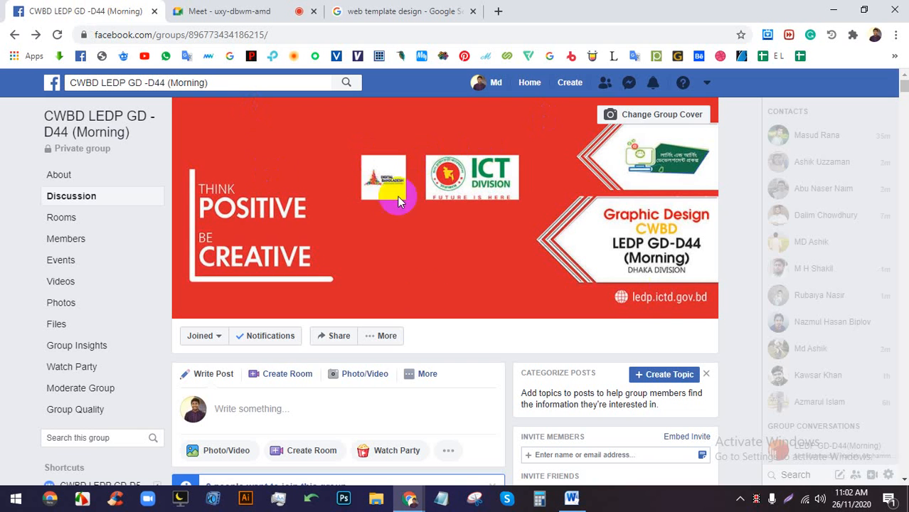
{"action": "right_click", "coordinate": [493, 84]}
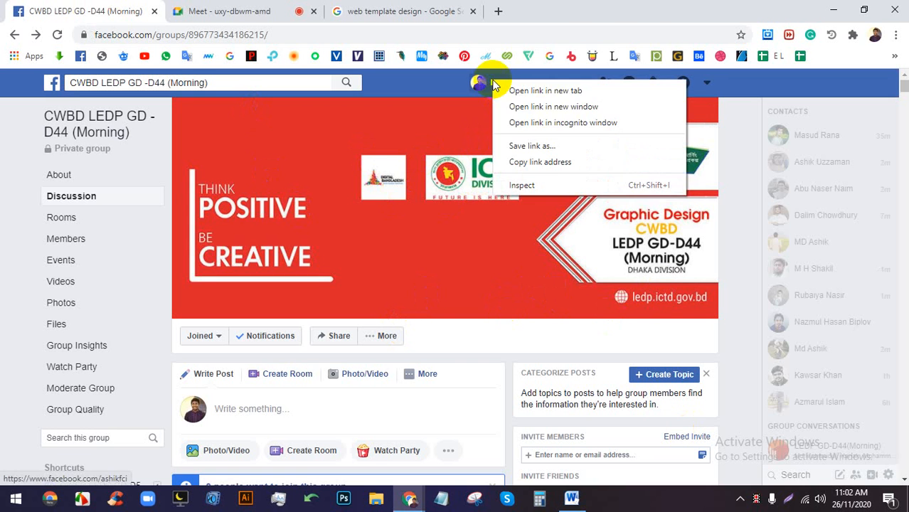
{"action": "left_click", "coordinate": [530, 91]}
{"action": "left_click", "coordinate": [237, 10]}
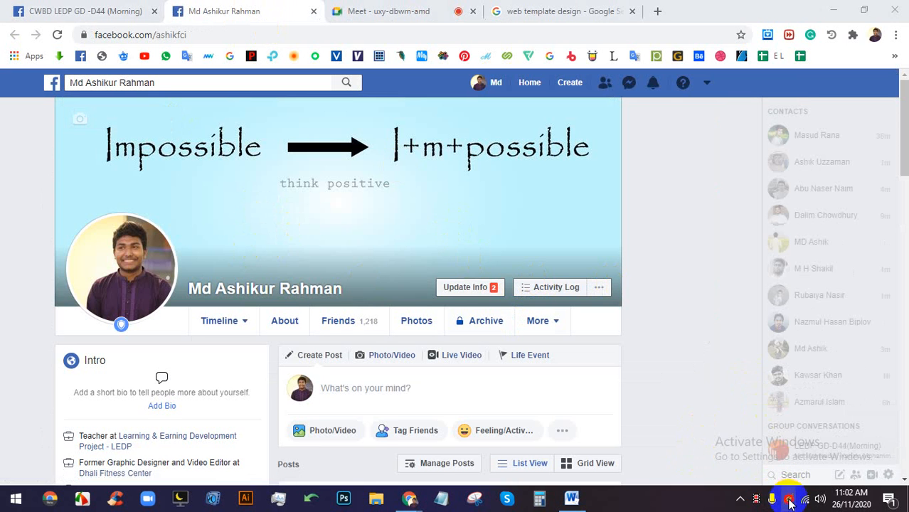
{"action": "left_click", "coordinate": [785, 498]}
{"action": "mouse_move", "coordinate": [2, 5]}
{"action": "left_mouse_down"}
{"action": "mouse_move", "coordinate": [60, 54]}
{"action": "mouse_move", "coordinate": [825, 279]}
{"action": "mouse_move", "coordinate": [895, 373]}
{"action": "mouse_move", "coordinate": [888, 483]}
{"action": "mouse_move", "coordinate": [901, 485]}
{"action": "left_mouse_up"}
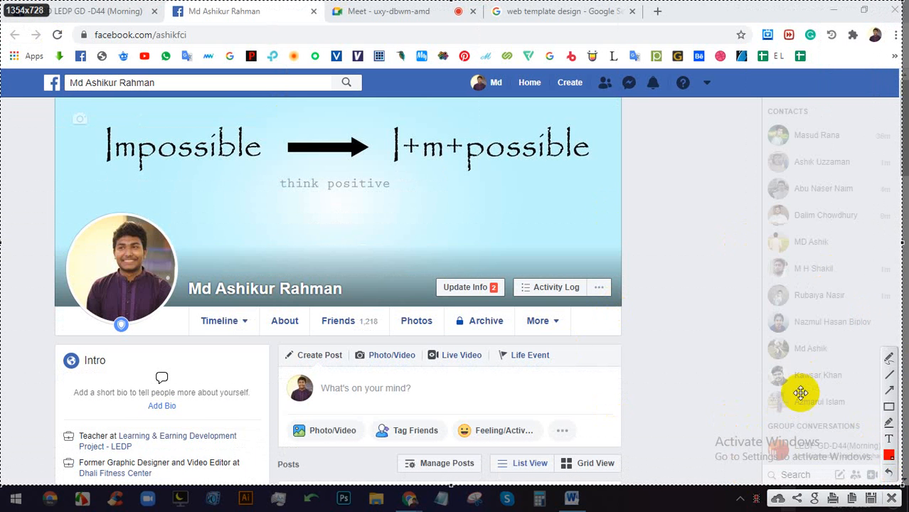
{"action": "left_click", "coordinate": [887, 361]}
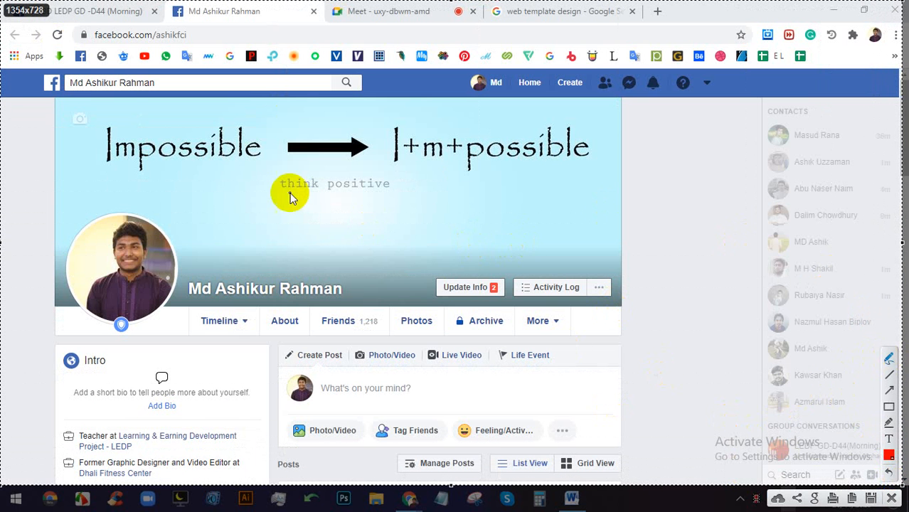
{"action": "key", "text": "Escape"}
Switch back to the Google Meet call.
{"action": "left_click", "coordinate": [398, 11]}
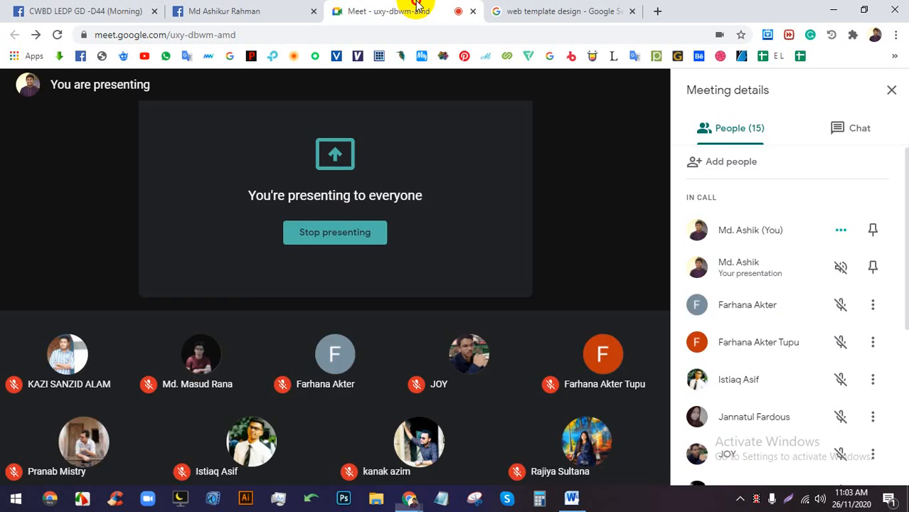
Return to the Facebook profile page and start a screen capture covering the whole screen, about 1363x744 pixels.
{"action": "left_click", "coordinate": [588, 150]}
{"action": "left_click", "coordinate": [227, 11]}
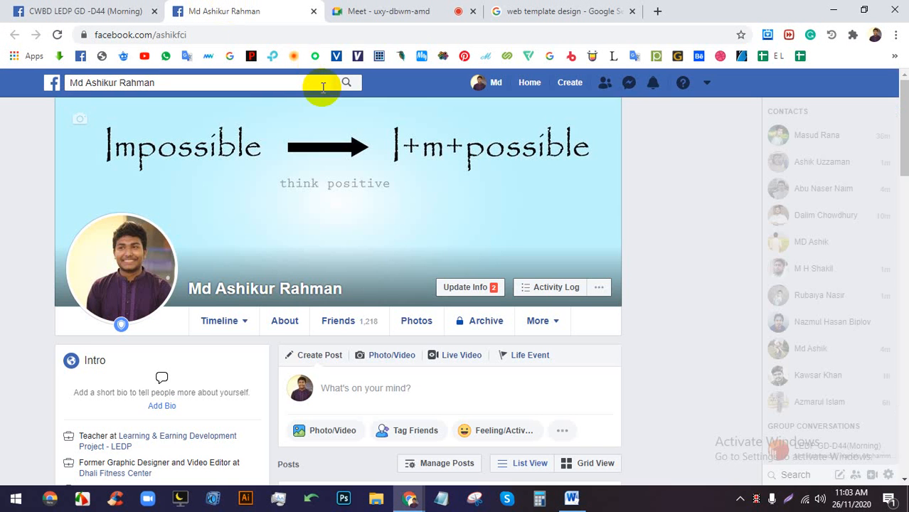
{"action": "key", "text": "Print"}
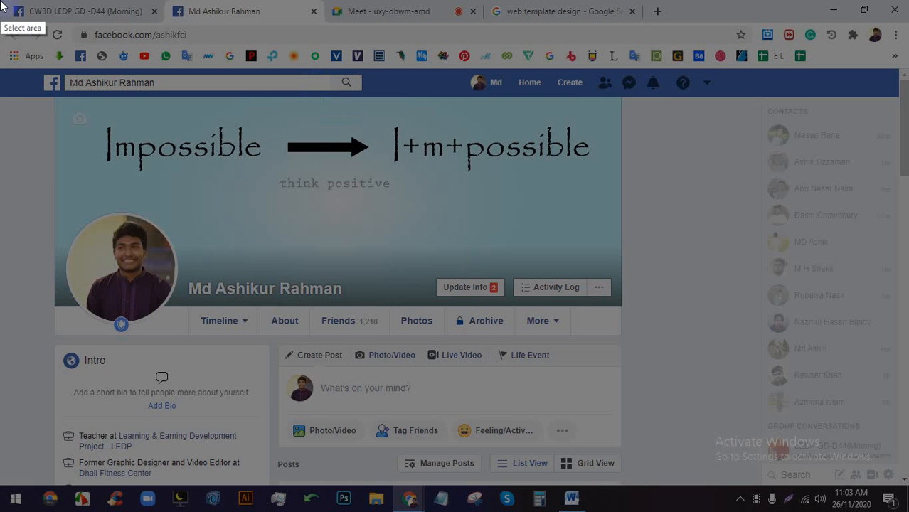
{"action": "left_click_drag", "start_coordinate": [1, 1], "coordinate": [907, 495]}
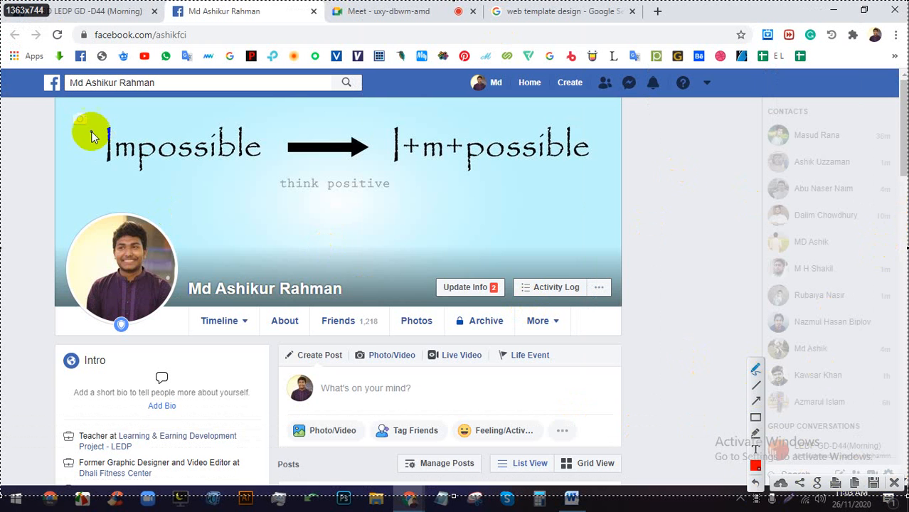
Mark the Facebook icon on the browser tab, the header logo and the search bar in red freehand on the capture.
{"action": "left_click", "coordinate": [175, 9]}
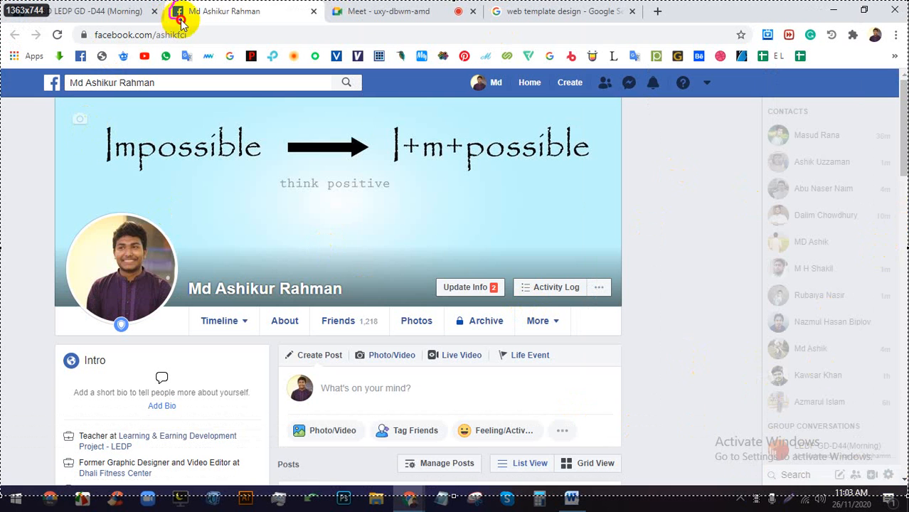
{"action": "left_click", "coordinate": [178, 9]}
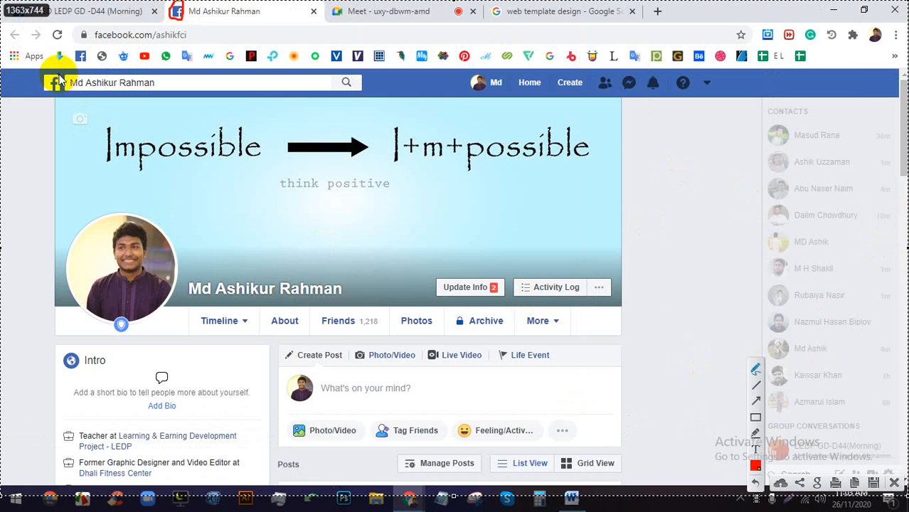
{"action": "mouse_move", "coordinate": [49, 72]}
{"action": "left_mouse_down"}
{"action": "mouse_move", "coordinate": [35, 89]}
{"action": "mouse_move", "coordinate": [66, 73]}
{"action": "mouse_move", "coordinate": [64, 86]}
{"action": "mouse_move", "coordinate": [88, 93]}
{"action": "mouse_move", "coordinate": [361, 95]}
{"action": "mouse_move", "coordinate": [357, 76]}
{"action": "mouse_move", "coordinate": [64, 77]}
{"action": "left_mouse_up"}
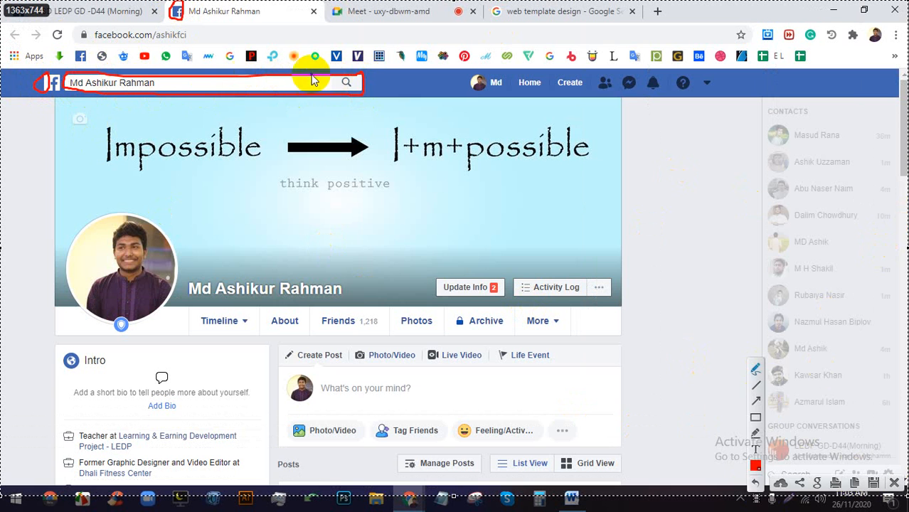
{"action": "mouse_move", "coordinate": [343, 76]}
{"action": "left_mouse_down"}
{"action": "mouse_move", "coordinate": [336, 81]}
{"action": "mouse_move", "coordinate": [347, 76]}
{"action": "left_mouse_up"}
{"action": "mouse_move", "coordinate": [67, 87]}
{"action": "left_mouse_down"}
{"action": "mouse_move", "coordinate": [165, 87]}
{"action": "mouse_move", "coordinate": [86, 87]}
{"action": "mouse_move", "coordinate": [131, 84]}
{"action": "left_mouse_up"}
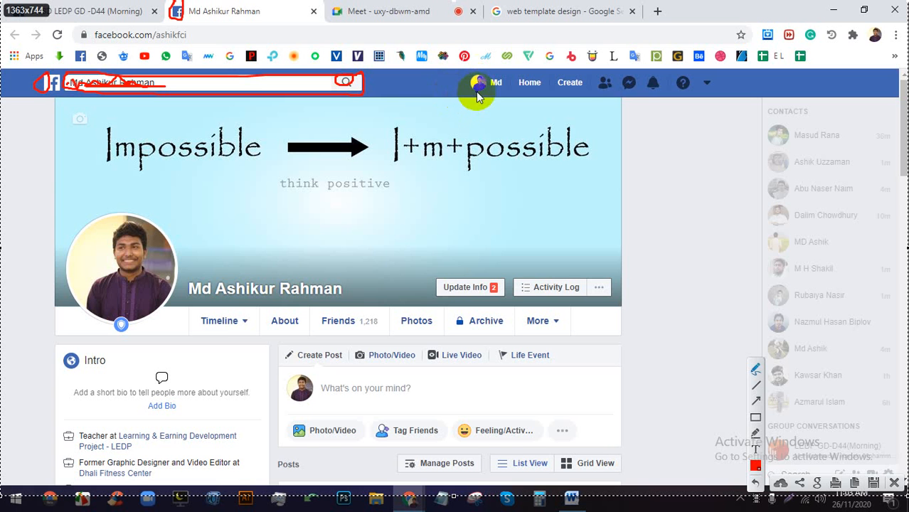
Circle the account thumbnail and underline the profile name, Home, Create and the remaining header icons in red.
{"action": "mouse_move", "coordinate": [471, 82]}
{"action": "left_mouse_down"}
{"action": "mouse_move", "coordinate": [478, 103]}
{"action": "mouse_move", "coordinate": [471, 72]}
{"action": "mouse_move", "coordinate": [494, 91]}
{"action": "mouse_move", "coordinate": [573, 87]}
{"action": "left_mouse_up"}
{"action": "left_click_drag", "start_coordinate": [593, 92], "coordinate": [592, 93]}
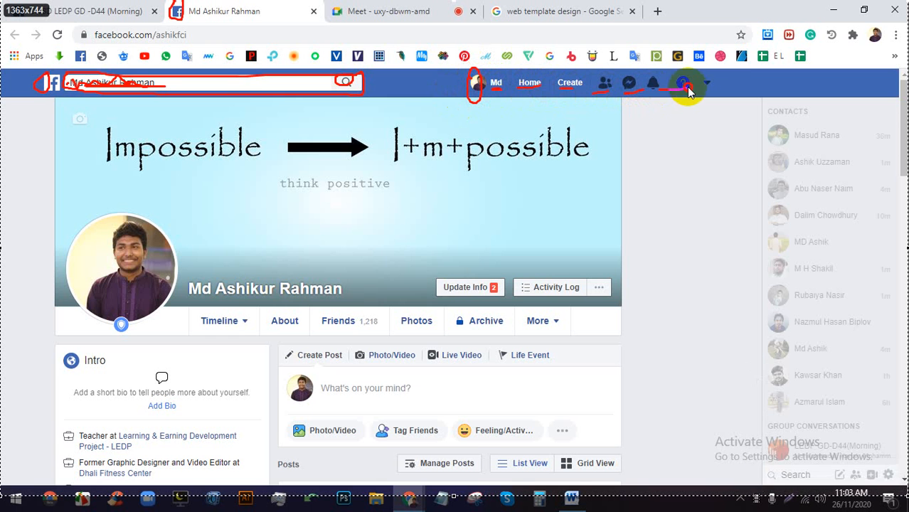
{"action": "left_click_drag", "start_coordinate": [687, 86], "coordinate": [690, 87]}
{"action": "left_click_drag", "start_coordinate": [705, 86], "coordinate": [711, 86]}
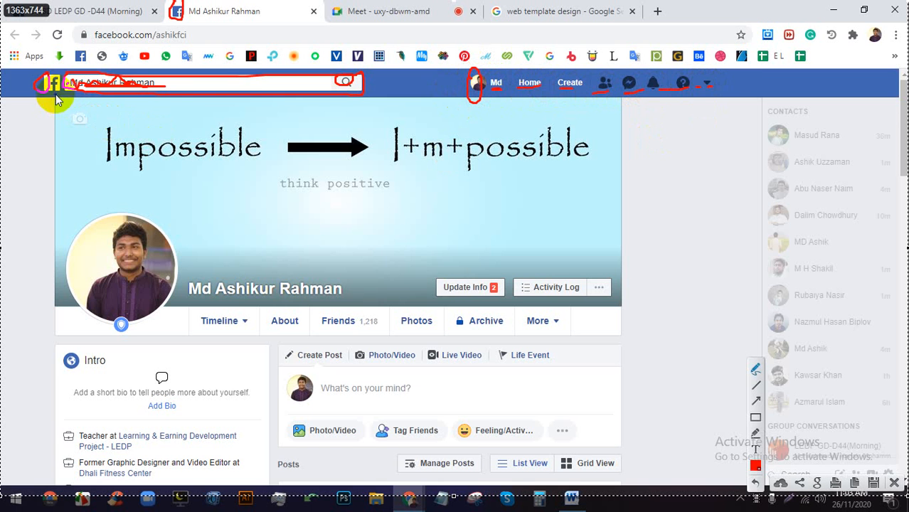
Outline the cover photo, circle the profile picture and mark the profile name, Update Info and Activity Log in red.
{"action": "mouse_move", "coordinate": [57, 99]}
{"action": "left_mouse_down"}
{"action": "mouse_move", "coordinate": [54, 280]}
{"action": "mouse_move", "coordinate": [84, 293]}
{"action": "mouse_move", "coordinate": [663, 290]}
{"action": "left_mouse_up"}
{"action": "left_click_drag", "start_coordinate": [625, 99], "coordinate": [627, 281]}
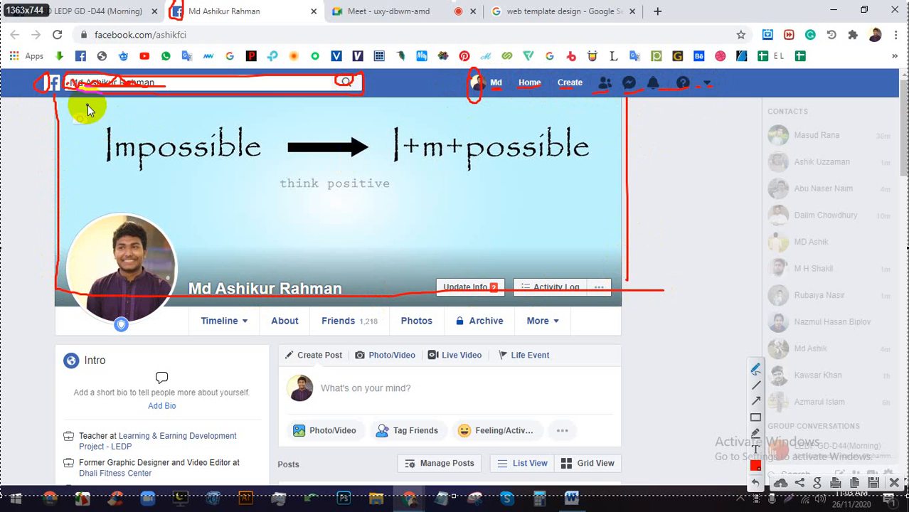
{"action": "left_click_drag", "start_coordinate": [55, 100], "coordinate": [637, 106]}
{"action": "mouse_move", "coordinate": [154, 249]}
{"action": "left_mouse_down"}
{"action": "mouse_move", "coordinate": [57, 261]}
{"action": "mouse_move", "coordinate": [67, 219]}
{"action": "mouse_move", "coordinate": [142, 263]}
{"action": "left_mouse_up"}
{"action": "mouse_move", "coordinate": [210, 302]}
{"action": "left_mouse_down"}
{"action": "mouse_move", "coordinate": [237, 298]}
{"action": "mouse_move", "coordinate": [212, 292]}
{"action": "mouse_move", "coordinate": [289, 284]}
{"action": "left_mouse_up"}
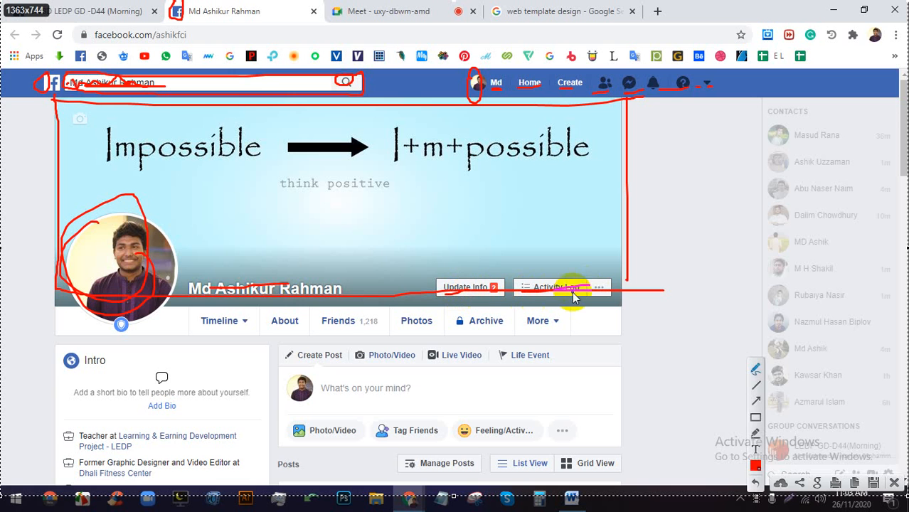
{"action": "left_click_drag", "start_coordinate": [574, 297], "coordinate": [588, 286]}
Underline the profile navigation entries from Timeline to More in red and leave the screen capture.
{"action": "left_click_drag", "start_coordinate": [219, 333], "coordinate": [588, 330]}
{"action": "mouse_move", "coordinate": [228, 322]}
{"action": "left_mouse_down"}
{"action": "mouse_move", "coordinate": [273, 319]}
{"action": "mouse_move", "coordinate": [278, 331]}
{"action": "mouse_move", "coordinate": [354, 344]}
{"action": "mouse_move", "coordinate": [494, 346]}
{"action": "left_mouse_up"}
{"action": "mouse_move", "coordinate": [389, 337]}
{"action": "left_mouse_down"}
{"action": "mouse_move", "coordinate": [487, 345]}
{"action": "mouse_move", "coordinate": [521, 325]}
{"action": "mouse_move", "coordinate": [571, 335]}
{"action": "left_mouse_up"}
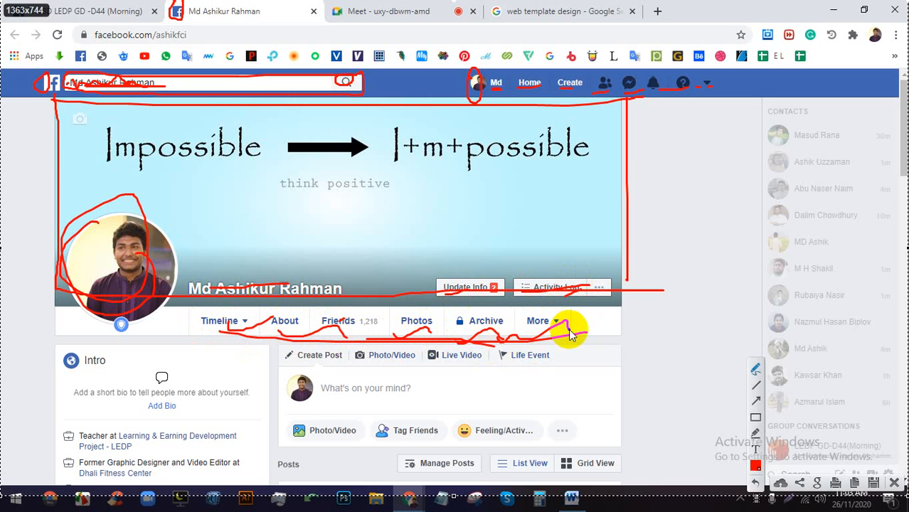
{"action": "left_click", "coordinate": [874, 480]}
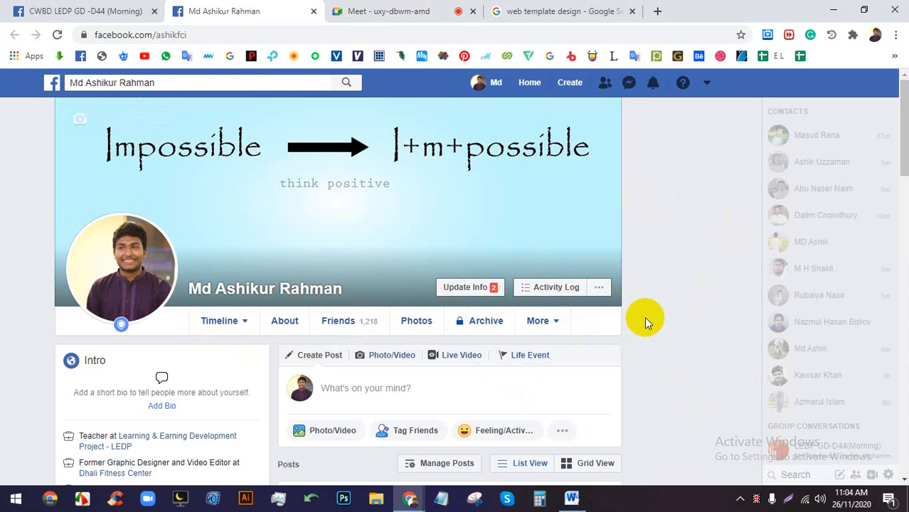
Look through the Facebook profile's timeline, checking the Google Meet call before and after.
{"action": "left_click", "coordinate": [355, 10]}
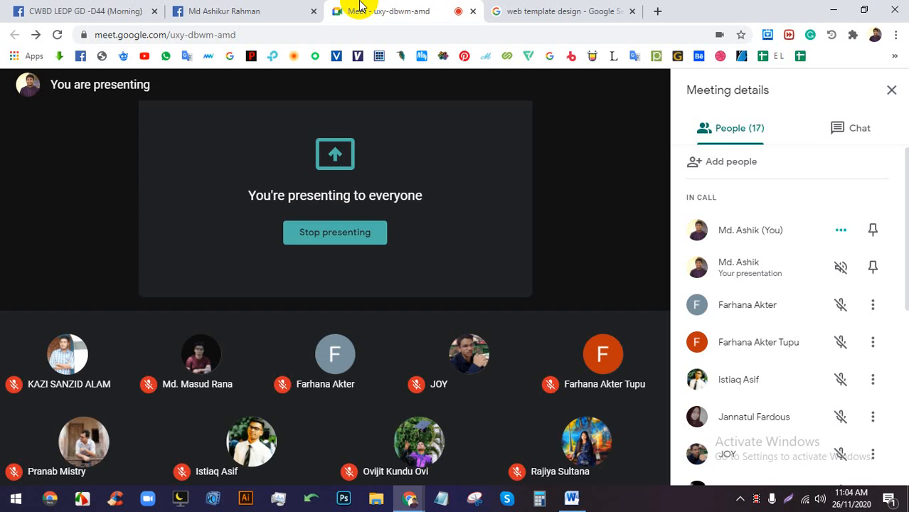
{"action": "left_click", "coordinate": [226, 10]}
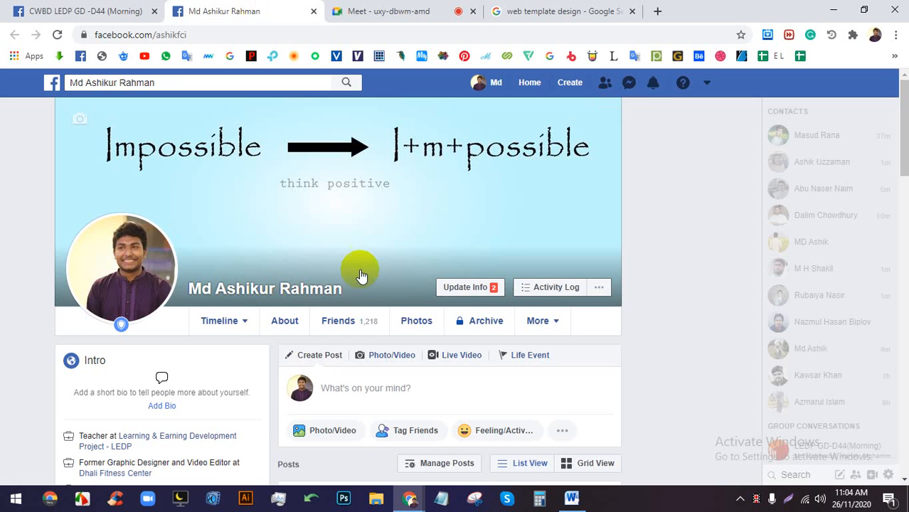
{"action": "scroll", "coordinate": [604, 367], "scroll_direction": "down", "scroll_amount": 10}
{"action": "scroll", "coordinate": [526, 320], "scroll_direction": "up", "scroll_amount": 9}
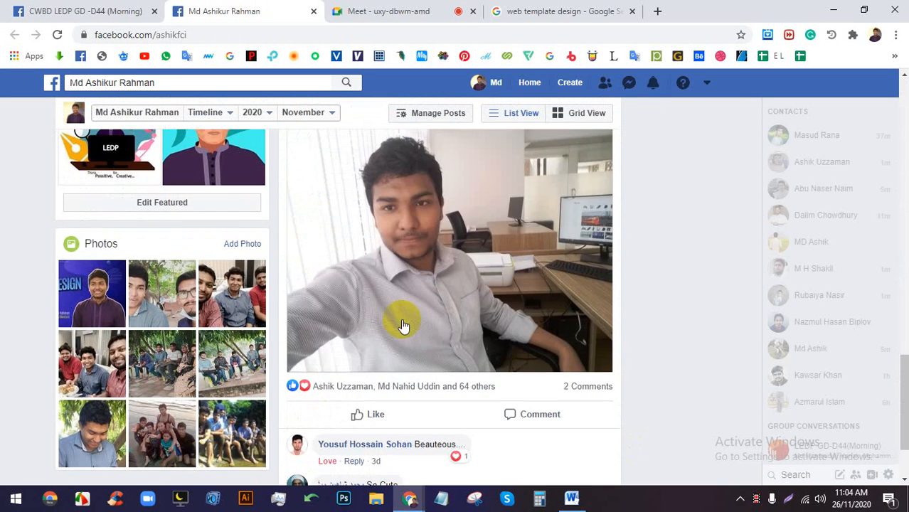
{"action": "scroll", "coordinate": [408, 320], "scroll_direction": "up", "scroll_amount": 1}
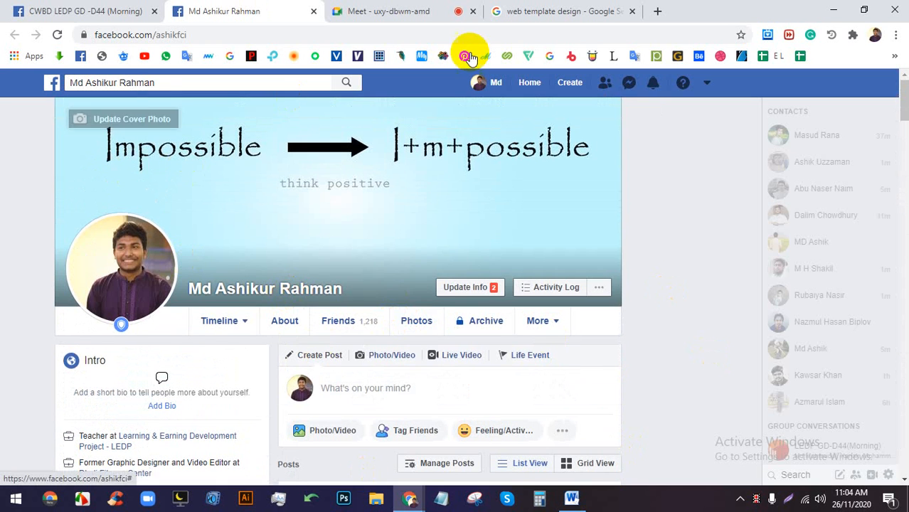
{"action": "left_click", "coordinate": [423, 9]}
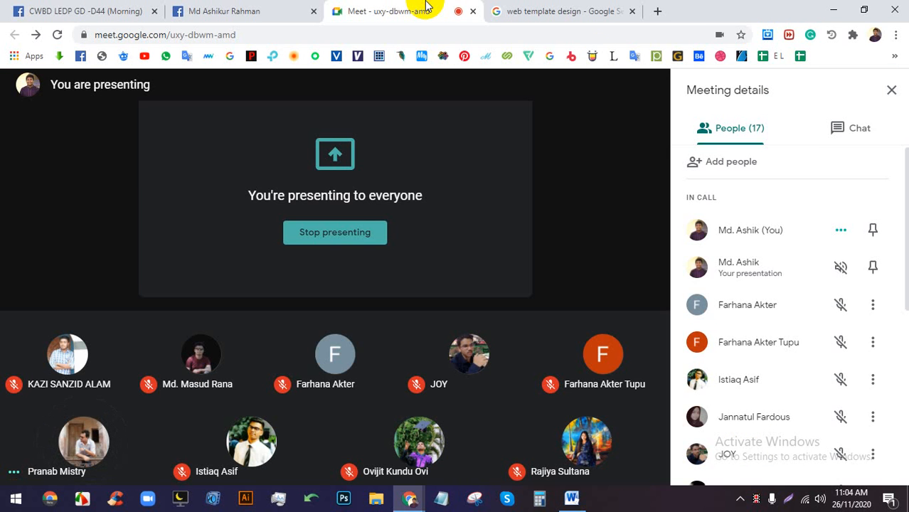
{"action": "left_click", "coordinate": [259, 9]}
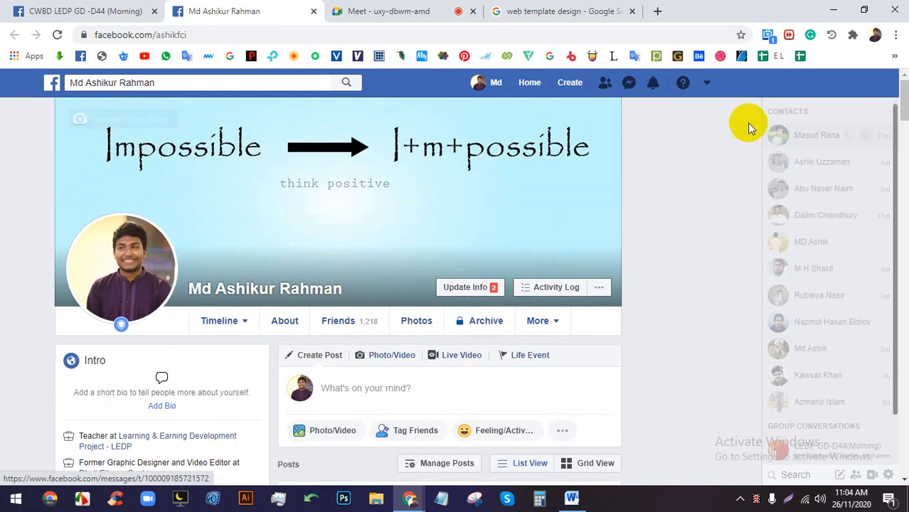
Preview the Dribbble, Hope Center and green-apple Progress templates in the "web template design" image results.
{"action": "left_click", "coordinate": [597, 8]}
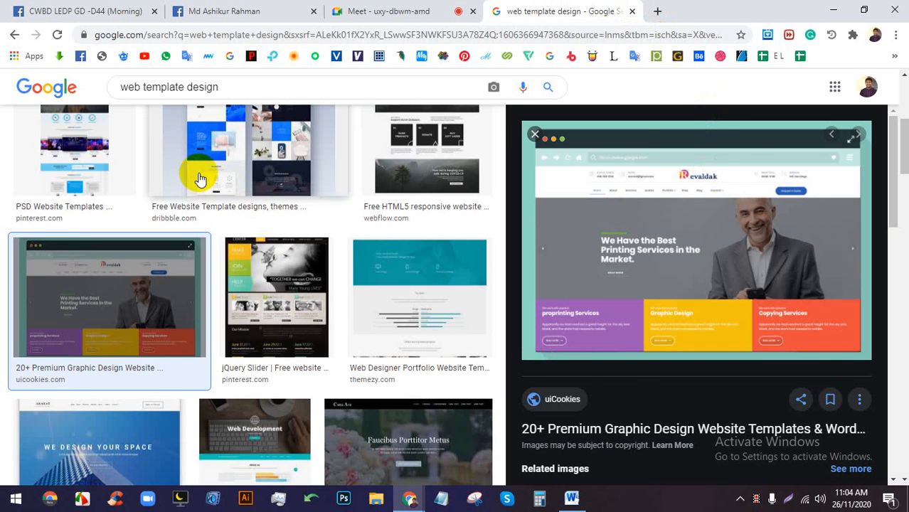
{"action": "left_click", "coordinate": [308, 212]}
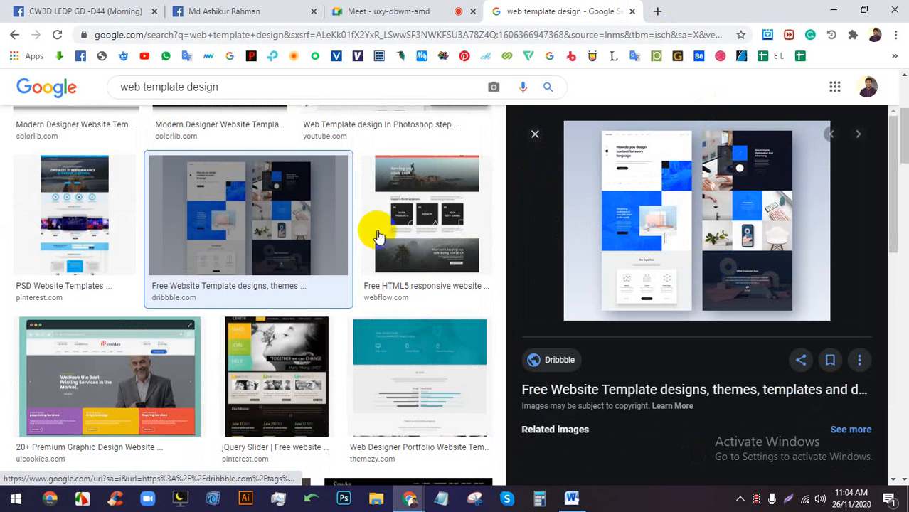
{"action": "left_click", "coordinate": [294, 376]}
{"action": "left_click", "coordinate": [802, 373]}
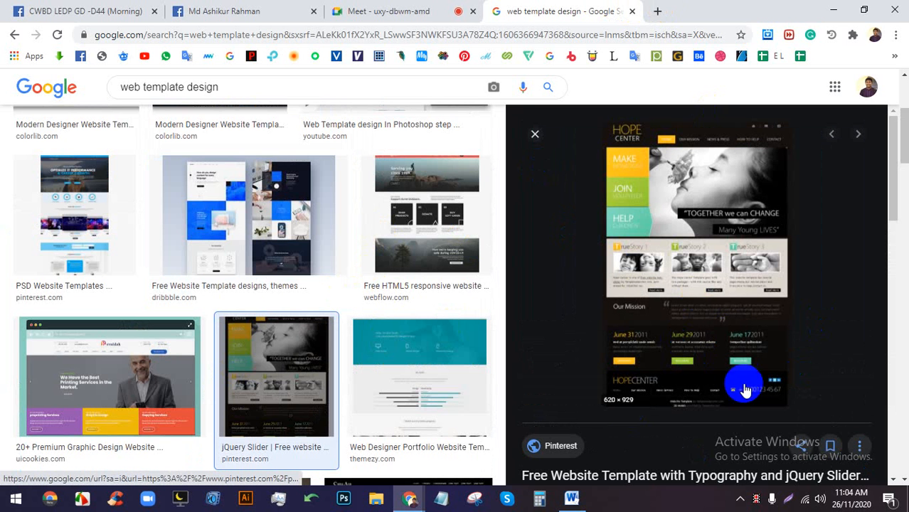
{"action": "scroll", "coordinate": [700, 275], "scroll_direction": "down", "scroll_amount": 3}
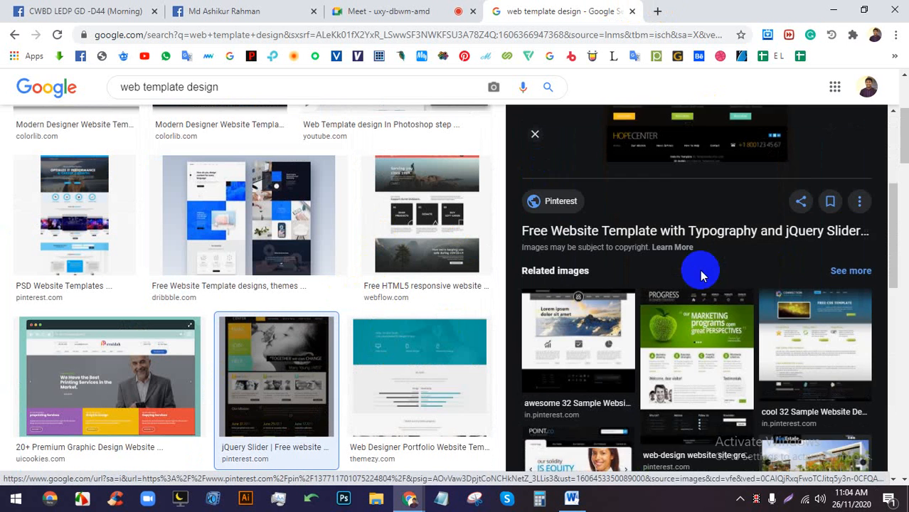
{"action": "scroll", "coordinate": [699, 269], "scroll_direction": "down", "scroll_amount": 4}
{"action": "left_click", "coordinate": [686, 220]}
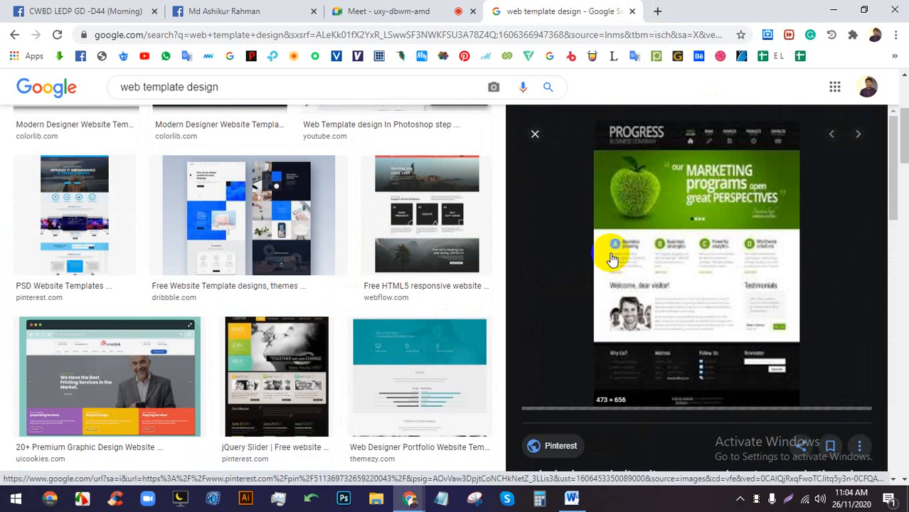
Switch to the Google Meet call and admit the participant waiting to join.
{"action": "left_click", "coordinate": [377, 8]}
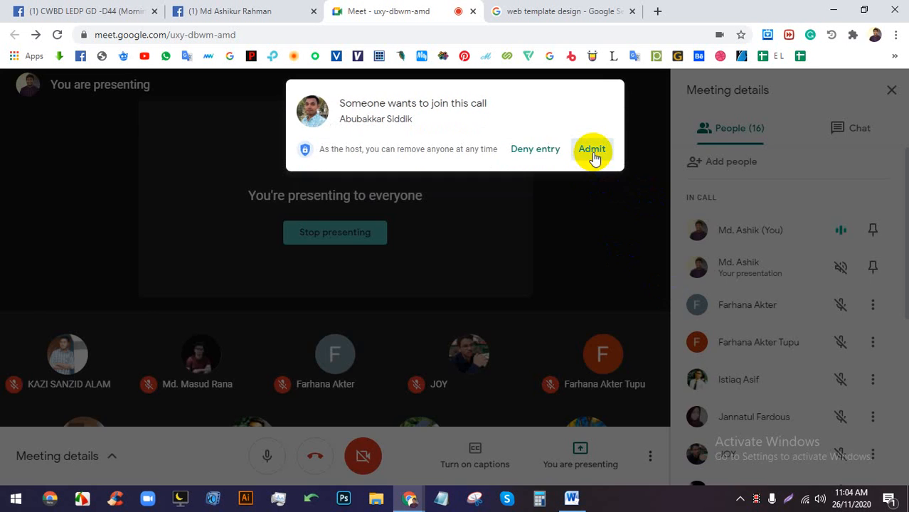
{"action": "left_click", "coordinate": [592, 151]}
{"action": "left_click", "coordinate": [663, 508]}
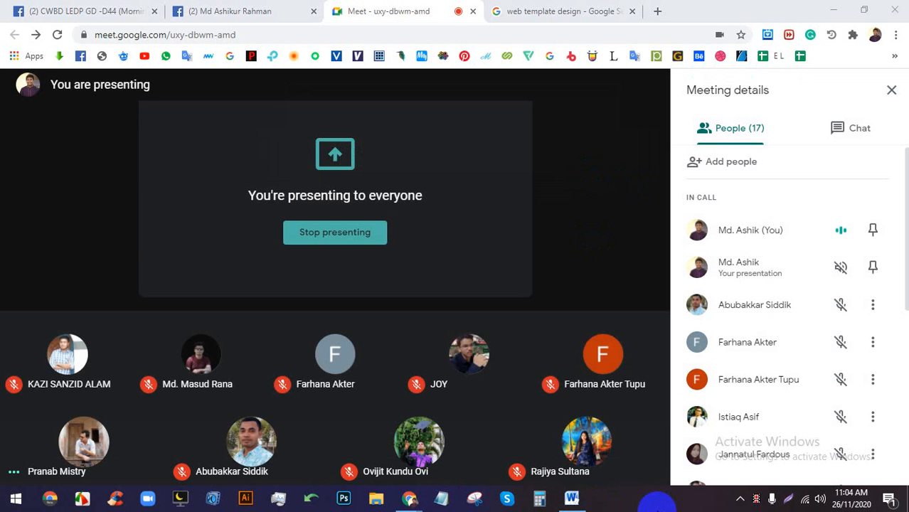
Return to the image results and preview the uiCookies, Template Monster business and WebThemez Ultimate Business templates.
{"action": "left_click", "coordinate": [556, 9]}
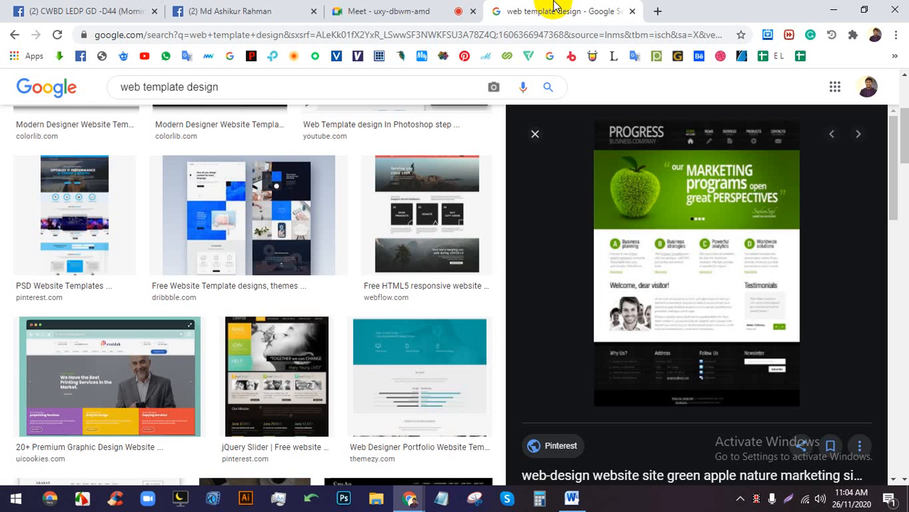
{"action": "scroll", "coordinate": [183, 334], "scroll_direction": "down", "scroll_amount": 1}
{"action": "left_click", "coordinate": [171, 331]}
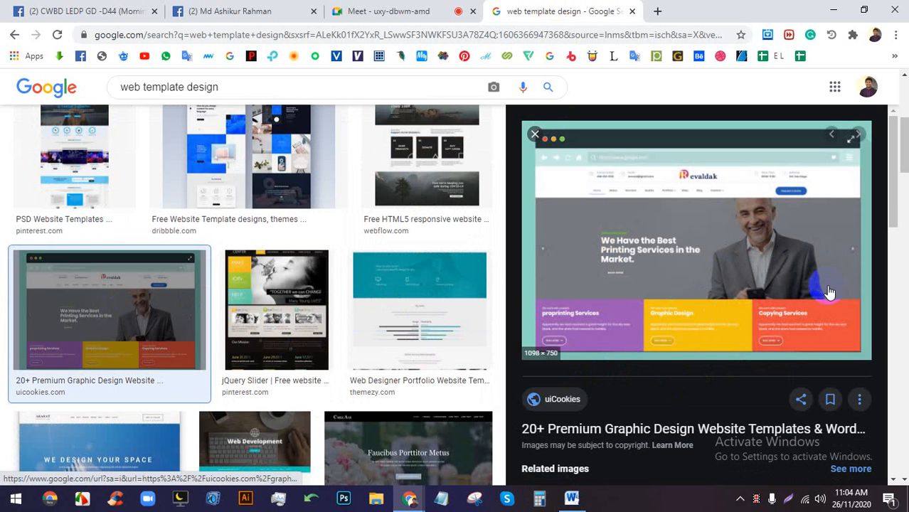
{"action": "scroll", "coordinate": [829, 291], "scroll_direction": "down", "scroll_amount": 5}
{"action": "left_click", "coordinate": [659, 323]}
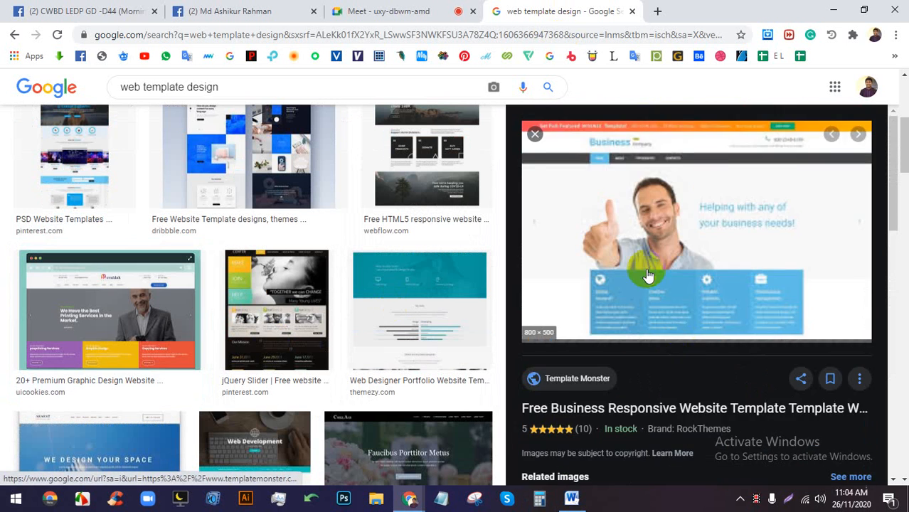
{"action": "scroll", "coordinate": [647, 276], "scroll_direction": "down", "scroll_amount": 5}
{"action": "left_click", "coordinate": [577, 337]}
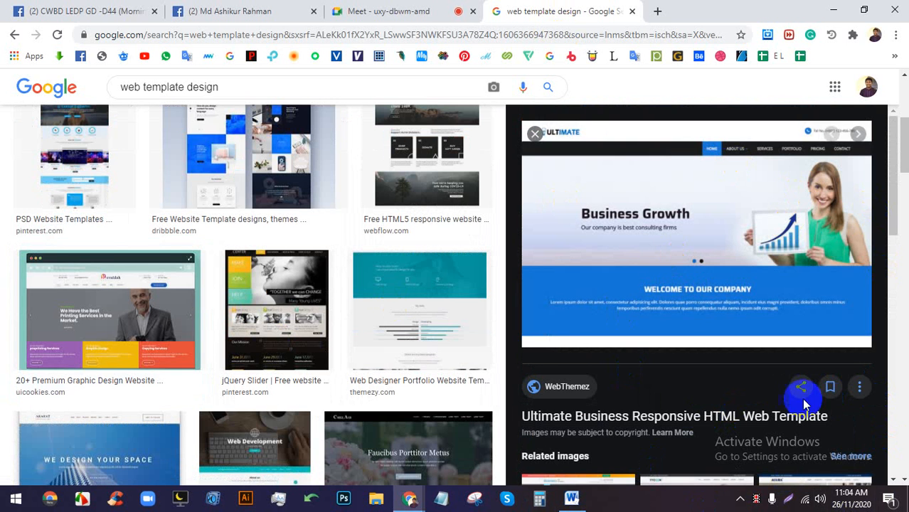
{"action": "left_click", "coordinate": [699, 481]}
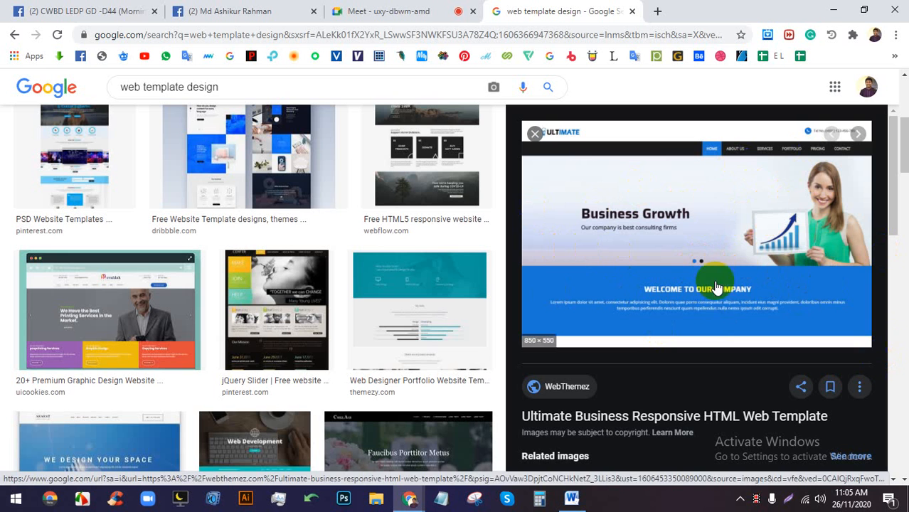
{"action": "left_click", "coordinate": [621, 392]}
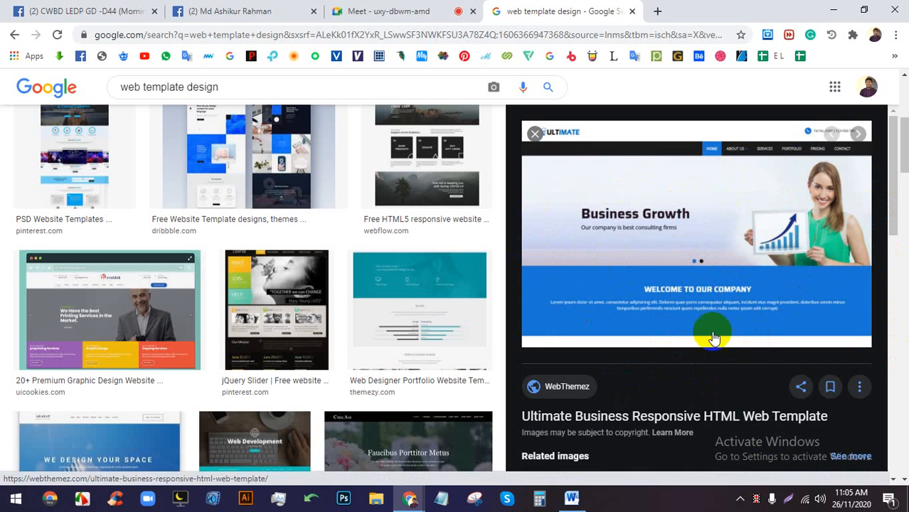
Check the Google Meet call and go back to the beginning of the web template design image results.
{"action": "left_click", "coordinate": [388, 11]}
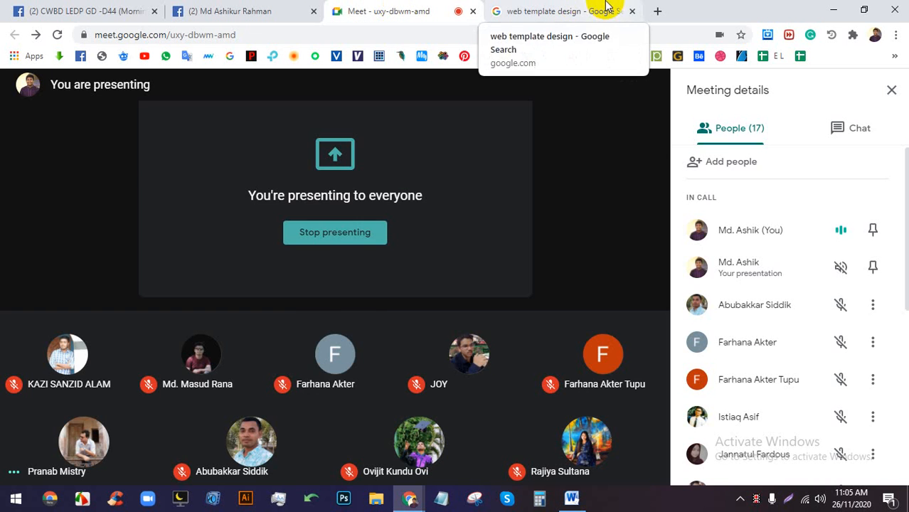
{"action": "left_click", "coordinate": [604, 8]}
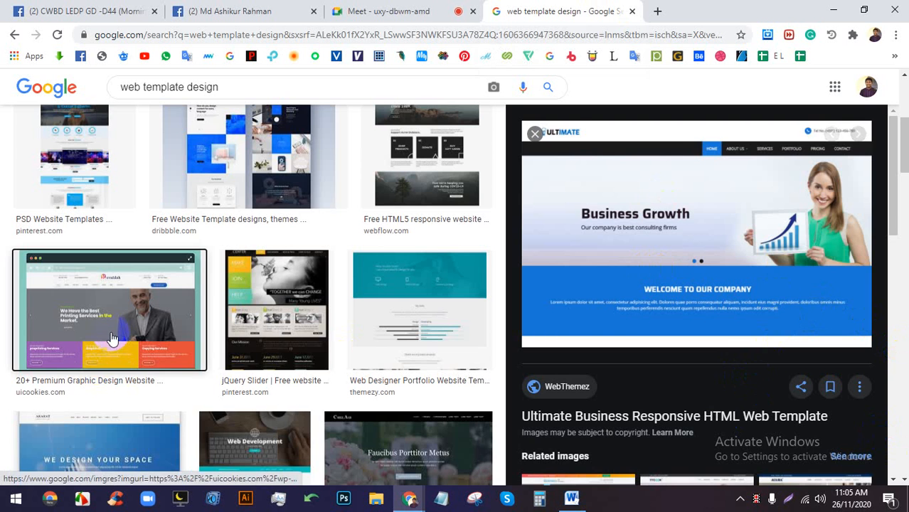
{"action": "scroll", "coordinate": [398, 220], "scroll_direction": "up", "scroll_amount": 4}
{"action": "scroll", "coordinate": [400, 212], "scroll_direction": "up", "scroll_amount": 1}
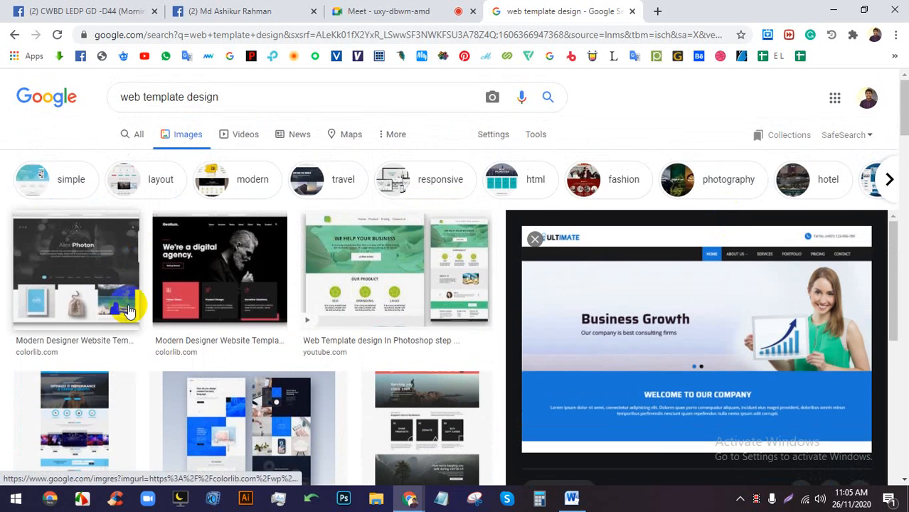
Preview the uiCookies Revaldak printing services template in the image results and check the Google Meet call before returning to the results.
{"action": "scroll", "coordinate": [124, 304], "scroll_direction": "down", "scroll_amount": 4}
{"action": "left_click", "coordinate": [123, 307]}
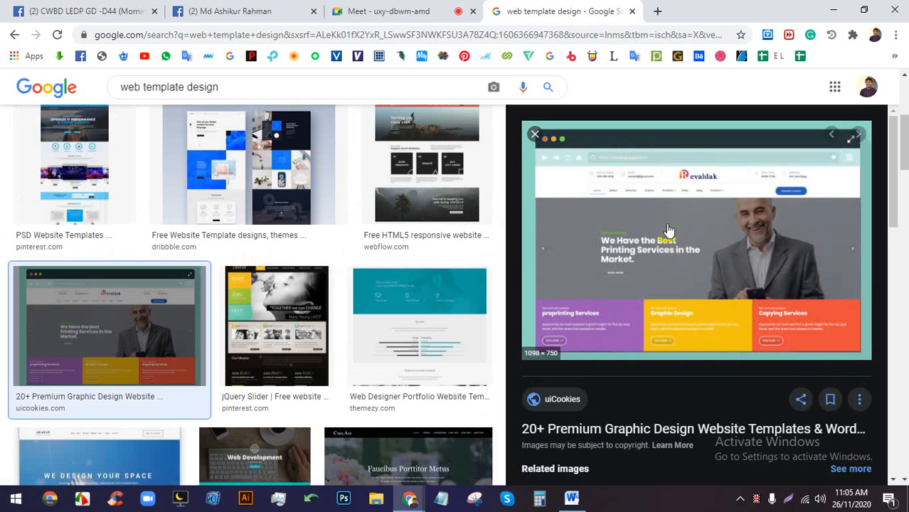
{"action": "left_click", "coordinate": [396, 11]}
{"action": "left_click", "coordinate": [569, 11]}
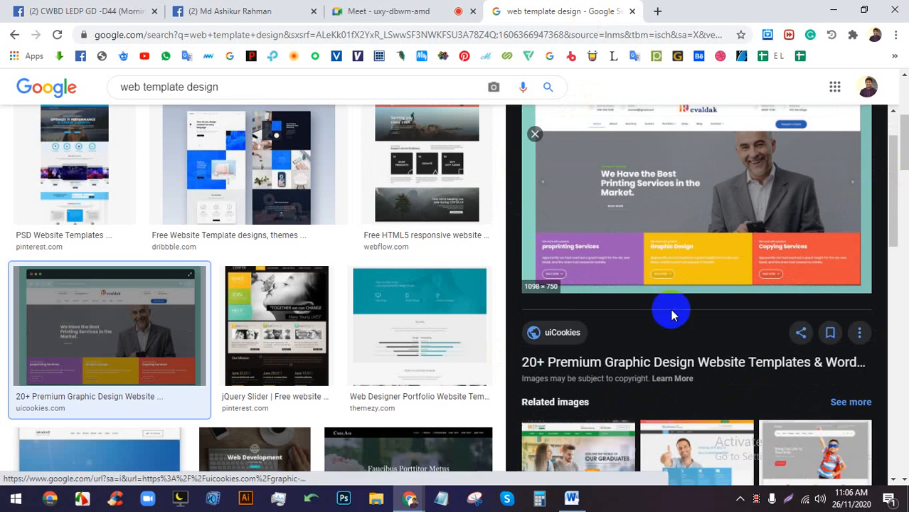
Capture the Revaldak template preview, mark its logo, header button, headline and service blocks with red freehand strokes, and discard the capture.
{"action": "left_click", "coordinate": [785, 501]}
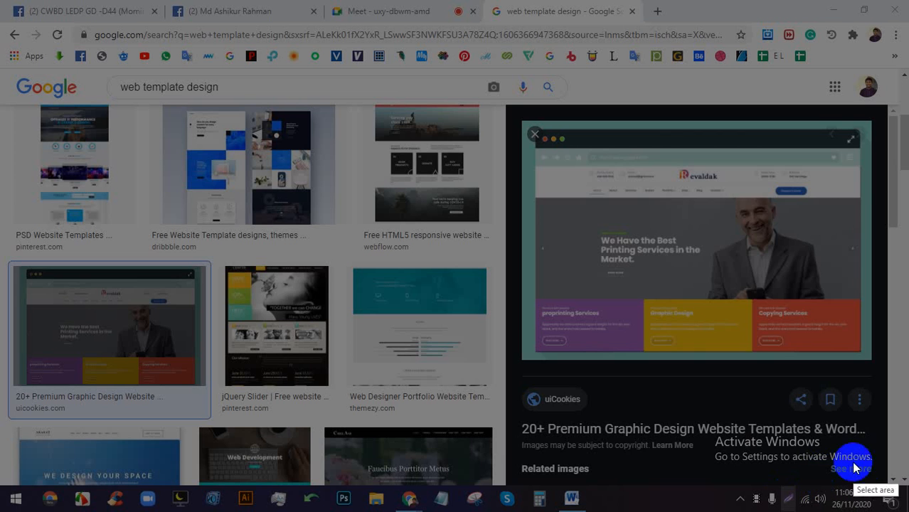
{"action": "left_click_drag", "start_coordinate": [864, 454], "coordinate": [438, 100]}
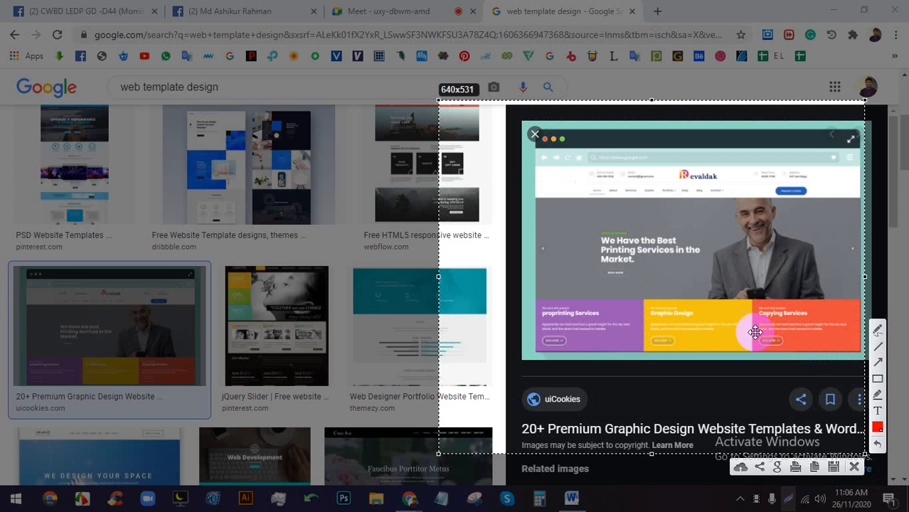
{"action": "left_click_drag", "start_coordinate": [686, 317], "coordinate": [747, 299]}
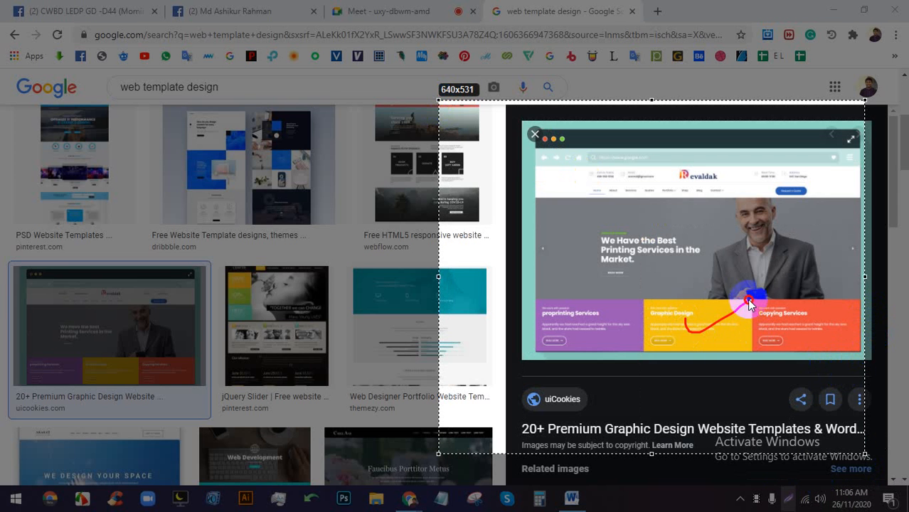
{"action": "left_click_drag", "start_coordinate": [601, 219], "coordinate": [613, 268]}
{"action": "left_click_drag", "start_coordinate": [741, 255], "coordinate": [567, 235]}
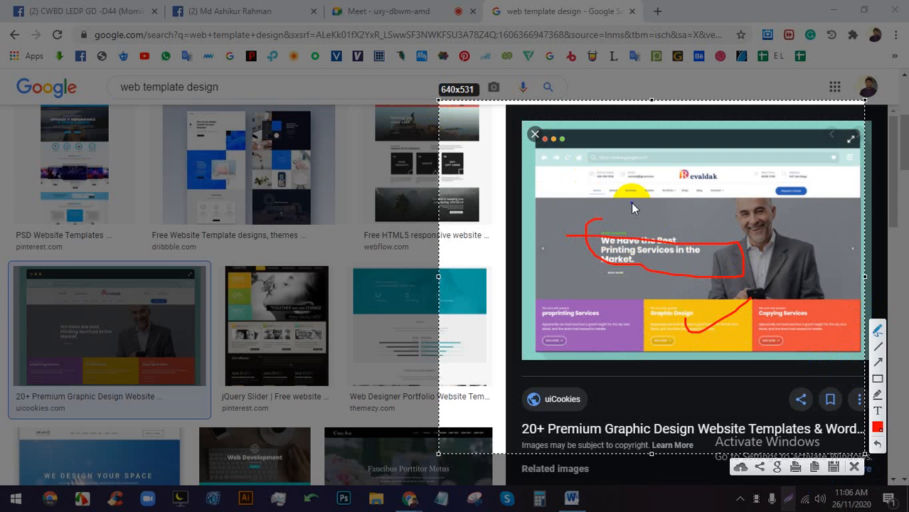
{"action": "mouse_move", "coordinate": [659, 171]}
{"action": "left_mouse_down"}
{"action": "mouse_move", "coordinate": [742, 198]}
{"action": "mouse_move", "coordinate": [699, 172]}
{"action": "mouse_move", "coordinate": [823, 192]}
{"action": "mouse_move", "coordinate": [763, 187]}
{"action": "mouse_move", "coordinate": [755, 219]}
{"action": "mouse_move", "coordinate": [827, 211]}
{"action": "mouse_move", "coordinate": [762, 227]}
{"action": "left_mouse_up"}
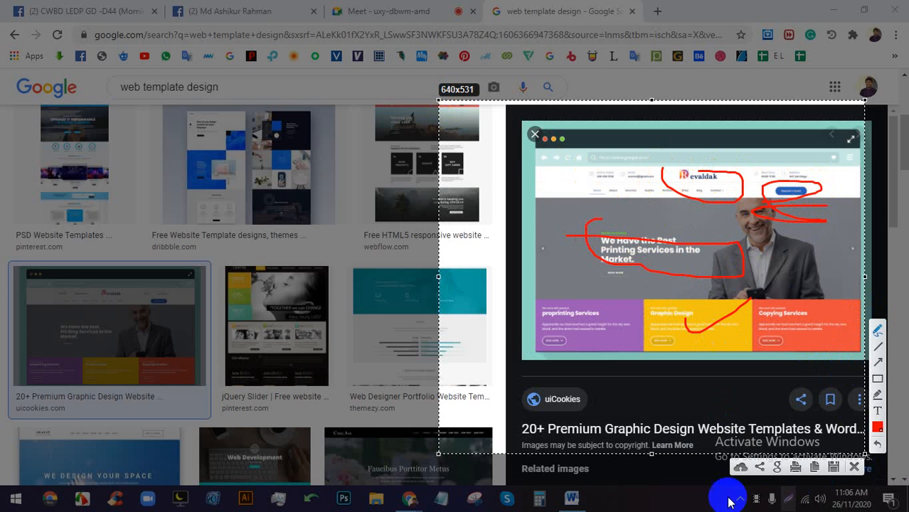
{"action": "left_click_drag", "start_coordinate": [544, 264], "coordinate": [777, 284]}
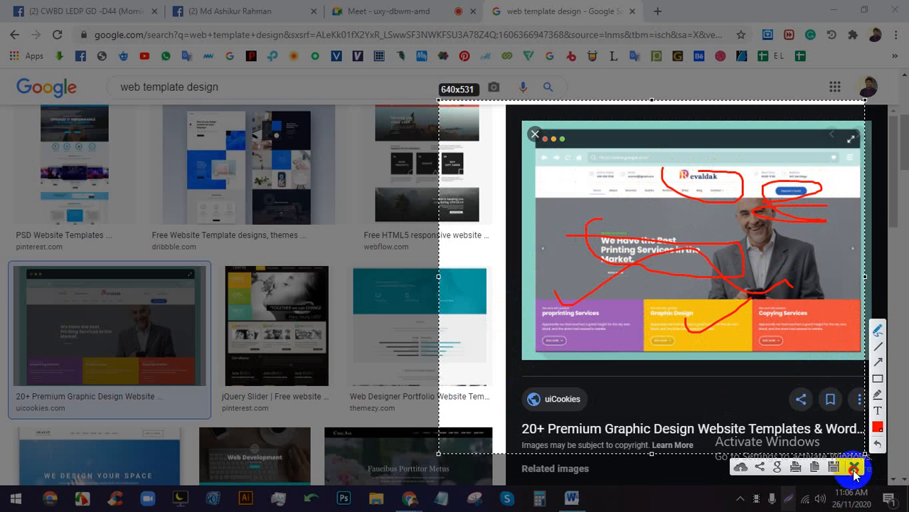
{"action": "left_click", "coordinate": [853, 468]}
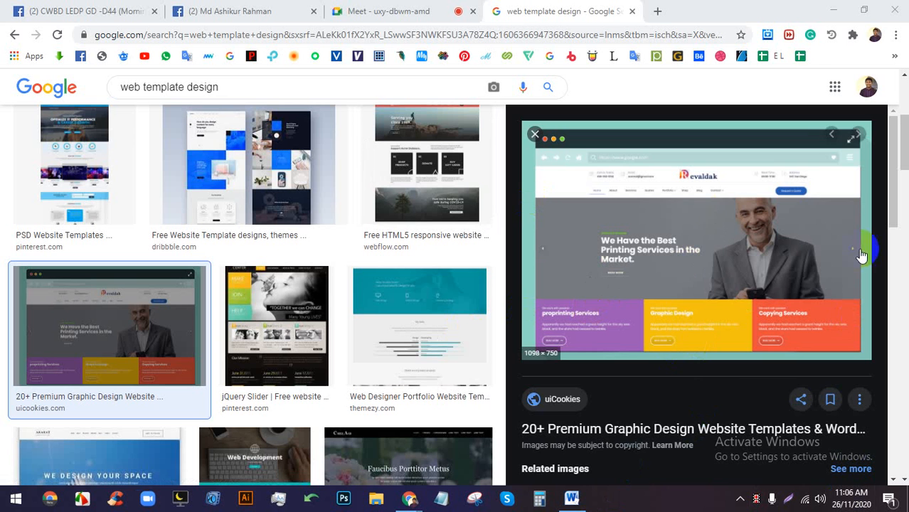
Preview the related Edumart education templates and the green YouTube "Web Template design In Photoshop" result.
{"action": "scroll", "coordinate": [722, 271], "scroll_direction": "down", "scroll_amount": 4}
{"action": "left_click", "coordinate": [587, 341]}
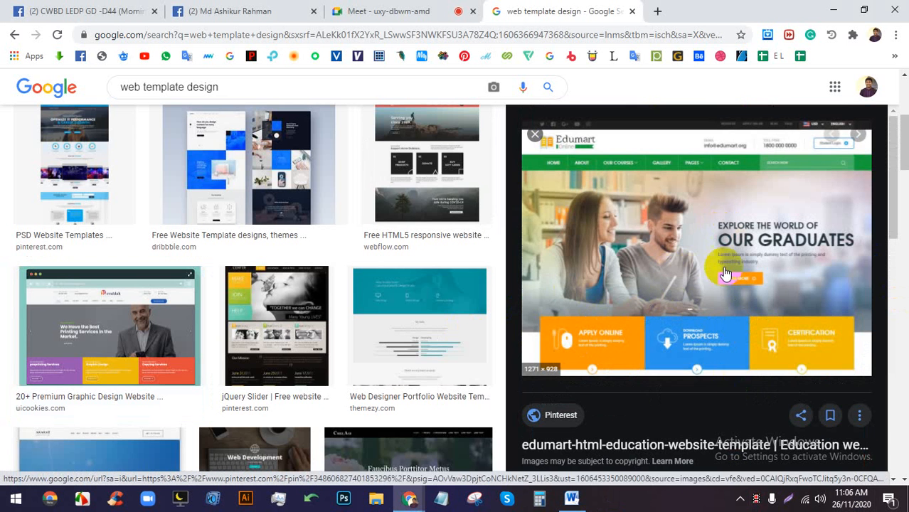
{"action": "scroll", "coordinate": [714, 270], "scroll_direction": "down", "scroll_amount": 5}
{"action": "scroll", "coordinate": [606, 279], "scroll_direction": "up", "scroll_amount": 5}
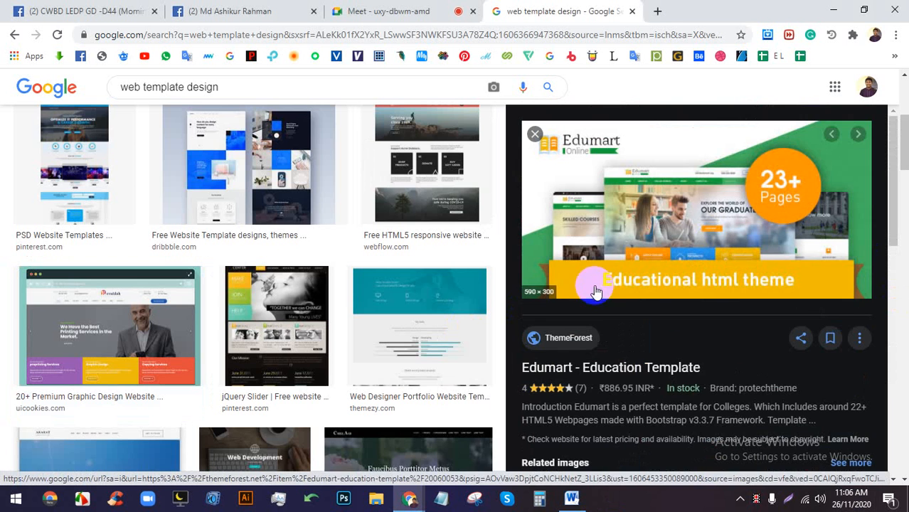
{"action": "scroll", "coordinate": [339, 280], "scroll_direction": "up", "scroll_amount": 4}
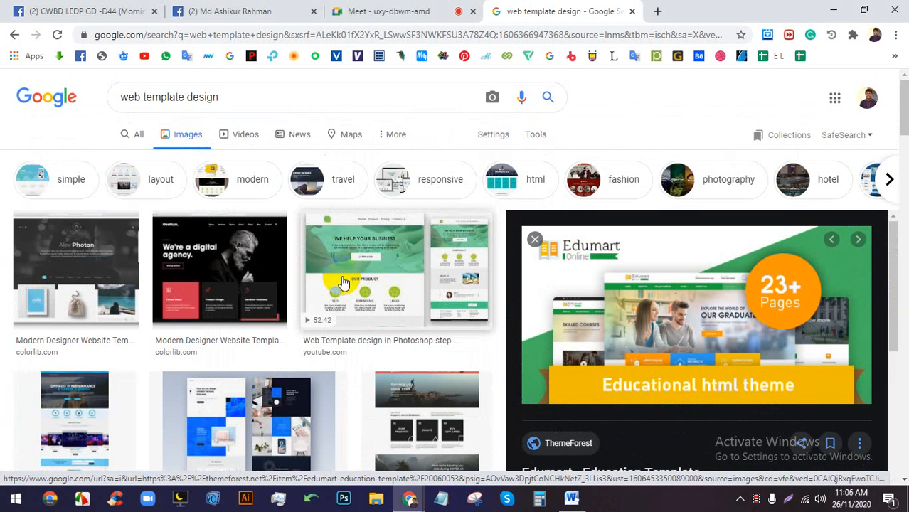
{"action": "scroll", "coordinate": [342, 283], "scroll_direction": "down", "scroll_amount": 2}
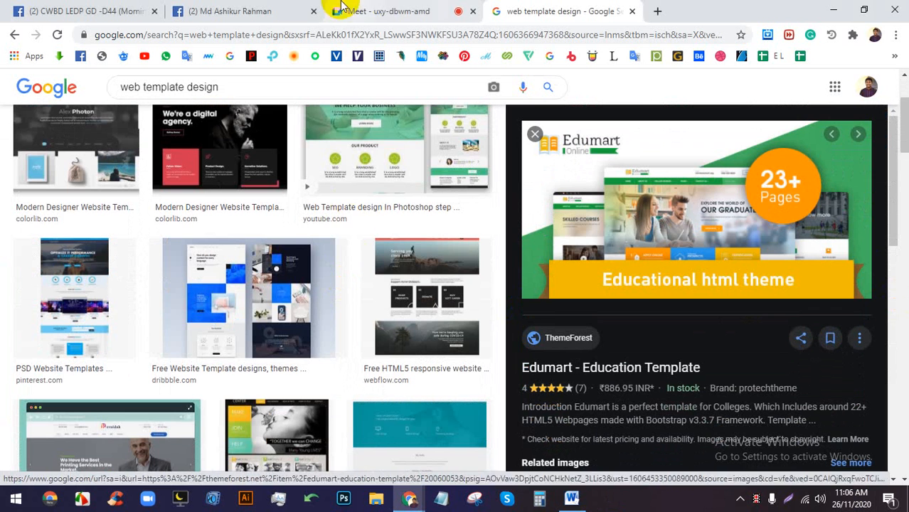
{"action": "left_click", "coordinate": [376, 161]}
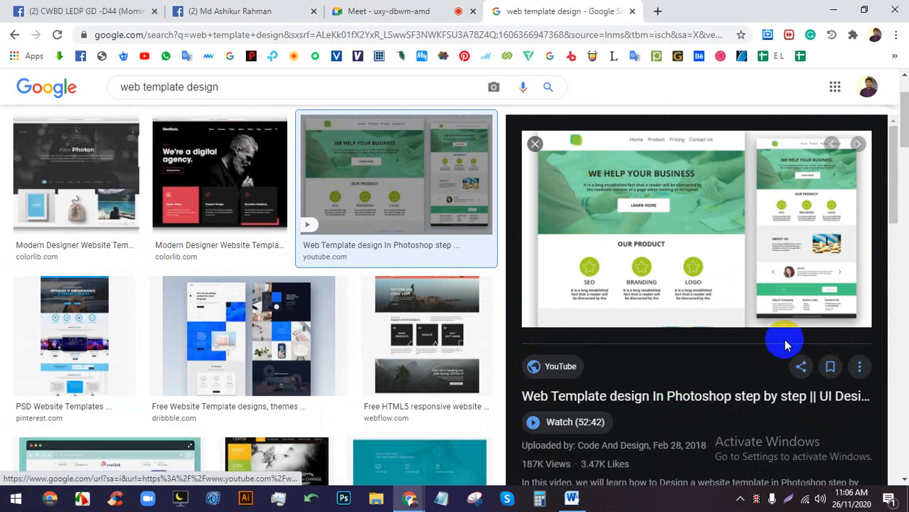
Capture the green template preview, outline its full-page layout and mark the hero and About Us sections in red freehand, and discard the capture.
{"action": "left_click", "coordinate": [789, 499]}
{"action": "left_click_drag", "start_coordinate": [888, 442], "coordinate": [523, 83]}
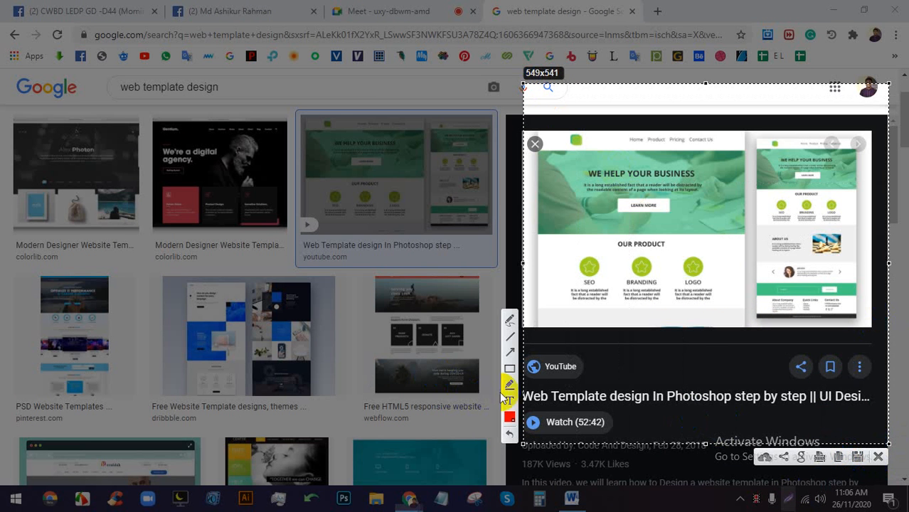
{"action": "left_click", "coordinate": [508, 318]}
{"action": "left_click_drag", "start_coordinate": [570, 163], "coordinate": [644, 234]}
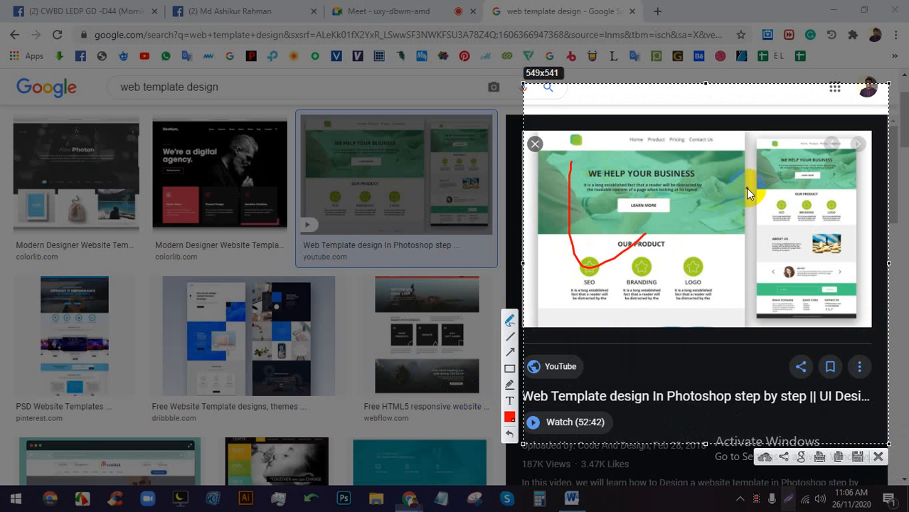
{"action": "mouse_move", "coordinate": [754, 135]}
{"action": "left_mouse_down"}
{"action": "mouse_move", "coordinate": [751, 320]}
{"action": "mouse_move", "coordinate": [882, 329]}
{"action": "mouse_move", "coordinate": [876, 150]}
{"action": "mouse_move", "coordinate": [799, 132]}
{"action": "mouse_move", "coordinate": [751, 138]}
{"action": "left_mouse_up"}
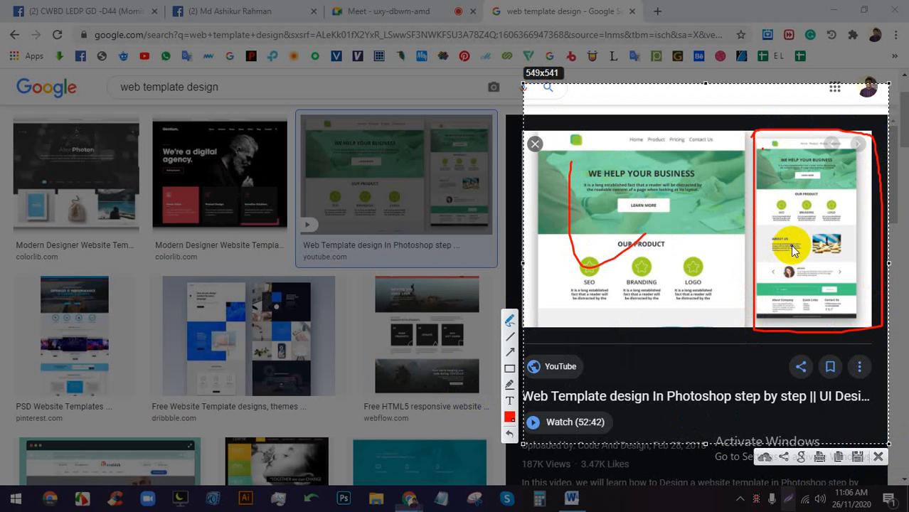
{"action": "mouse_move", "coordinate": [590, 236]}
{"action": "left_mouse_down"}
{"action": "mouse_move", "coordinate": [580, 243]}
{"action": "mouse_move", "coordinate": [715, 204]}
{"action": "left_mouse_up"}
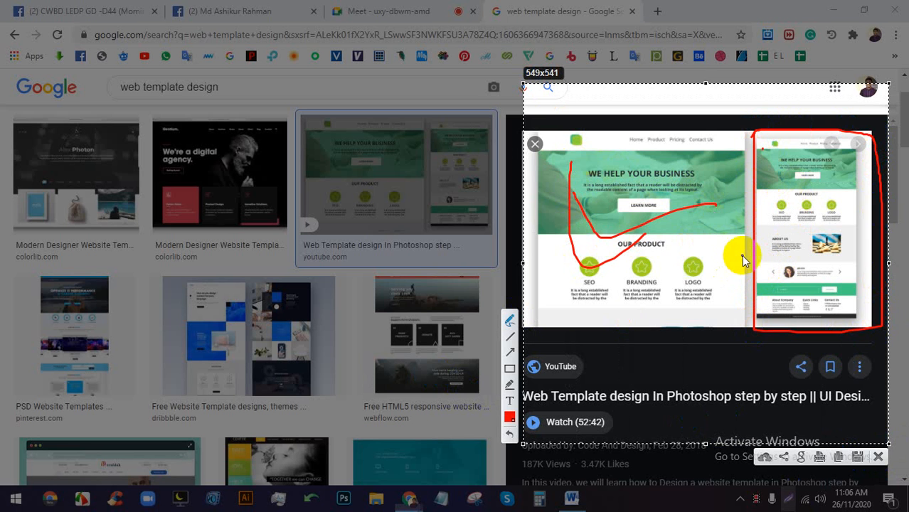
{"action": "mouse_move", "coordinate": [741, 254]}
{"action": "left_mouse_down"}
{"action": "mouse_move", "coordinate": [839, 242]}
{"action": "mouse_move", "coordinate": [832, 253]}
{"action": "left_mouse_up"}
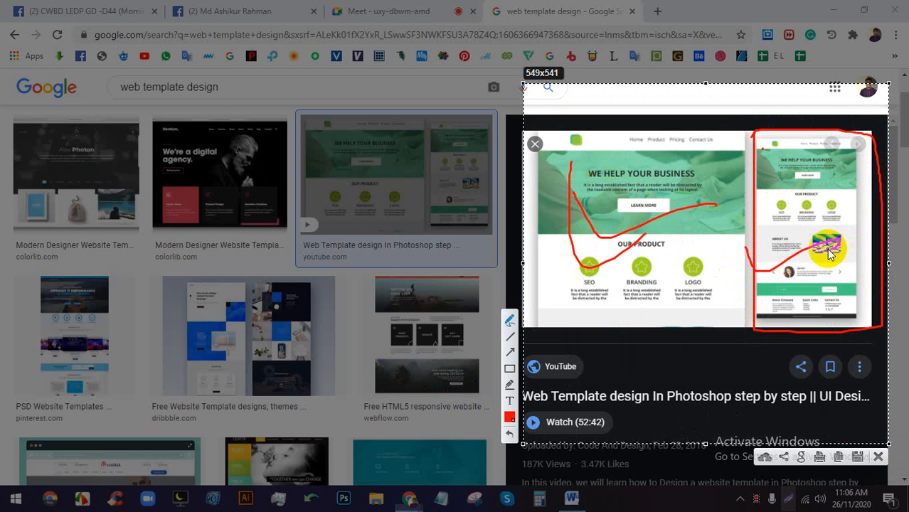
{"action": "left_click", "coordinate": [877, 457]}
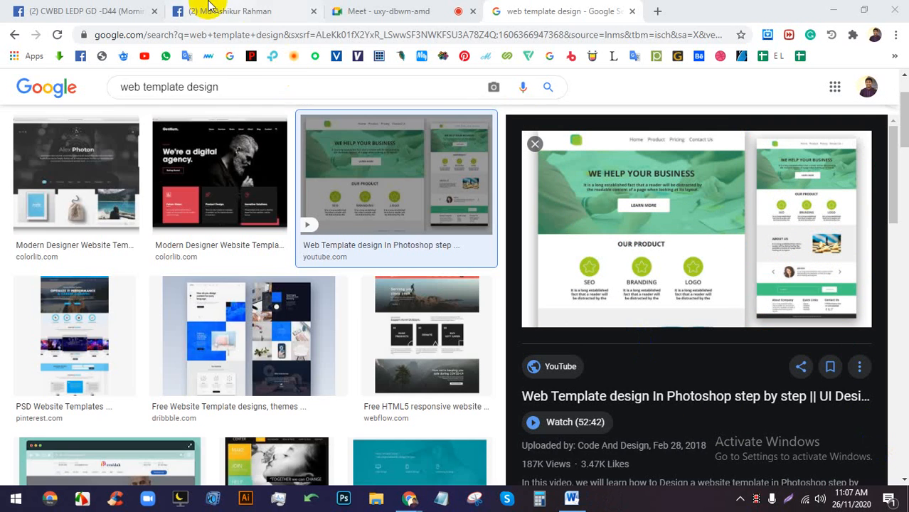
Switch to the Facebook profile, inspect the page in the responsive device view and reload it.
{"action": "left_click", "coordinate": [228, 10]}
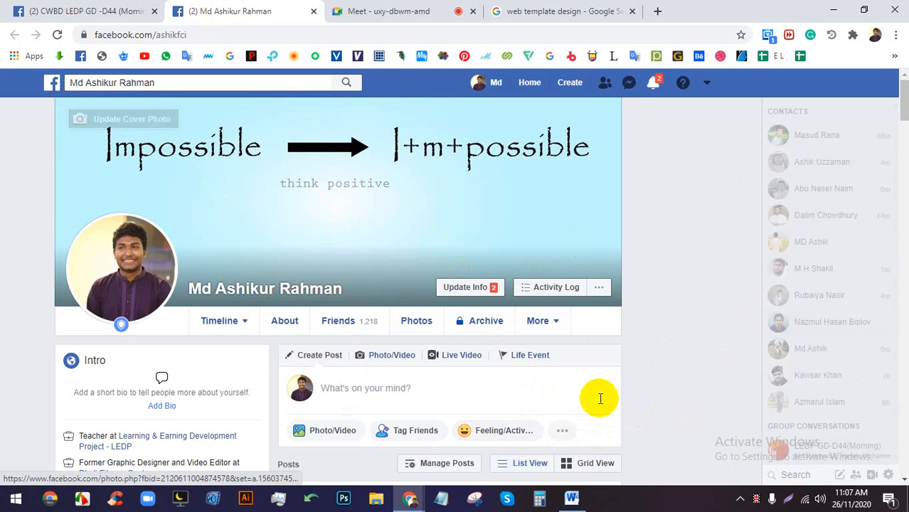
{"action": "right_click", "coordinate": [627, 148]}
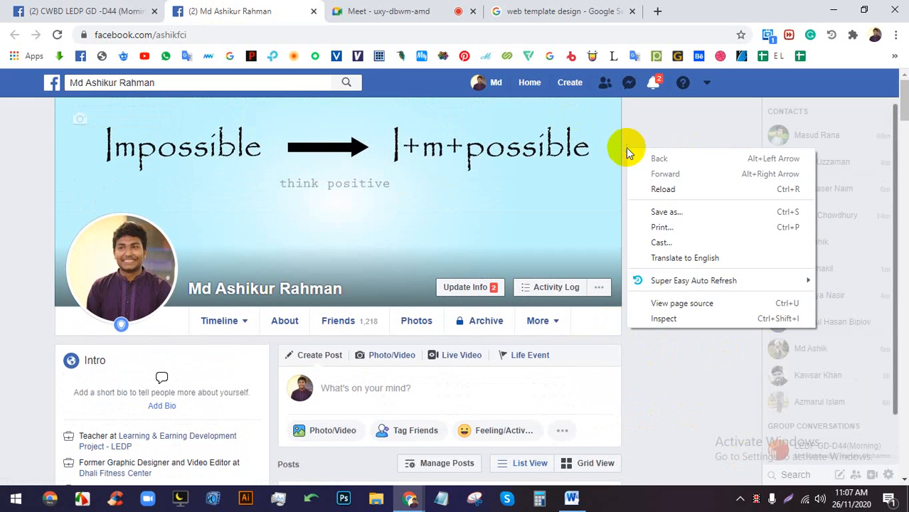
{"action": "left_click", "coordinate": [663, 318]}
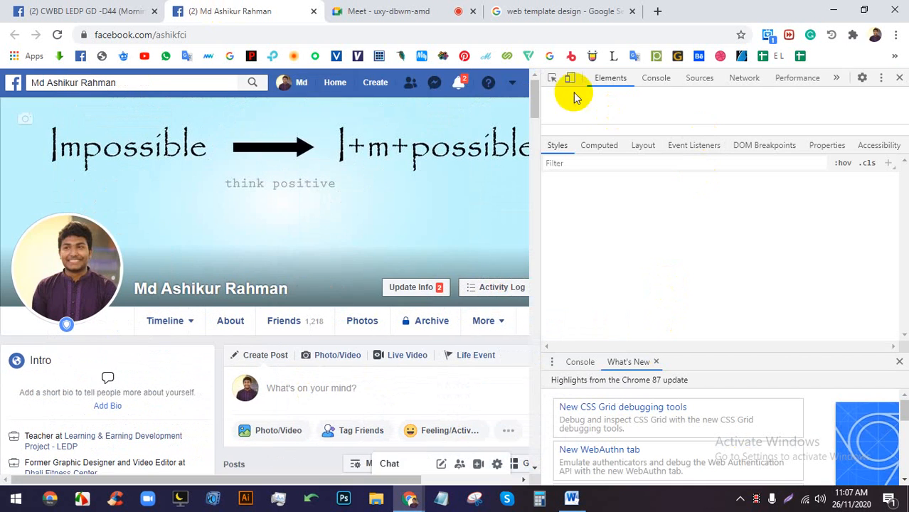
{"action": "left_click", "coordinate": [570, 78]}
{"action": "left_click", "coordinate": [54, 34]}
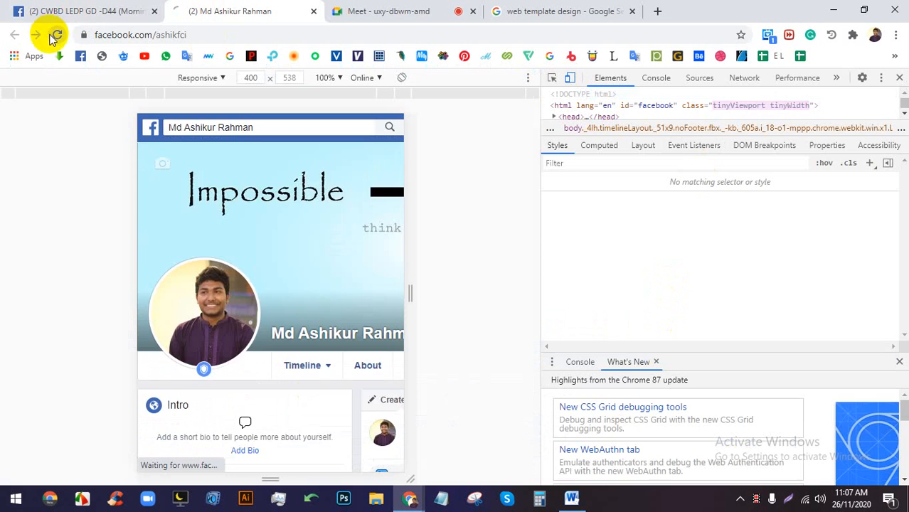
Check the Google Meet call and open Instagram in a new browser tab.
{"action": "left_click", "coordinate": [358, 9]}
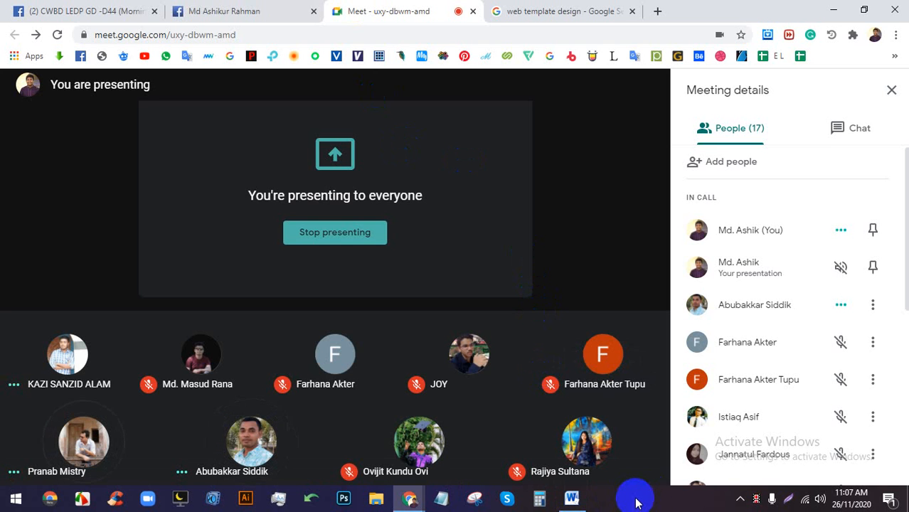
{"action": "left_click", "coordinate": [657, 11]}
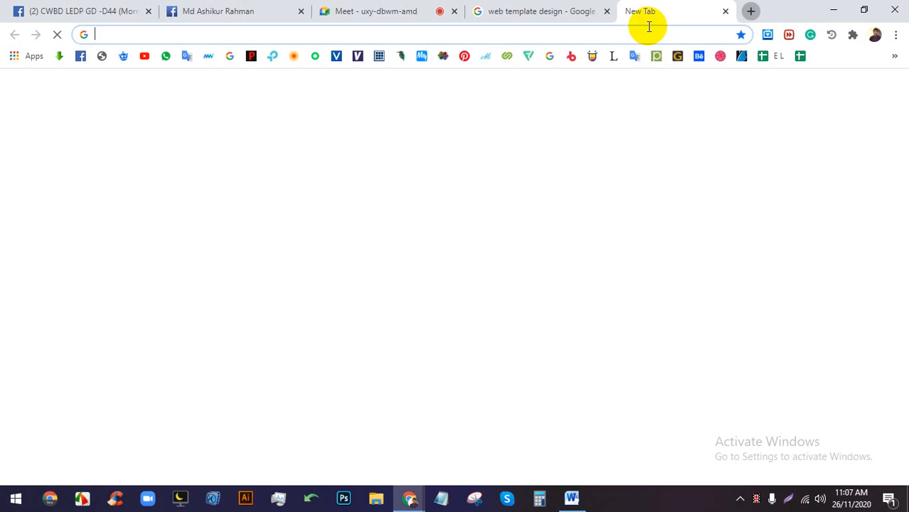
{"action": "left_click", "coordinate": [580, 35]}
{"action": "type", "text": "in"}
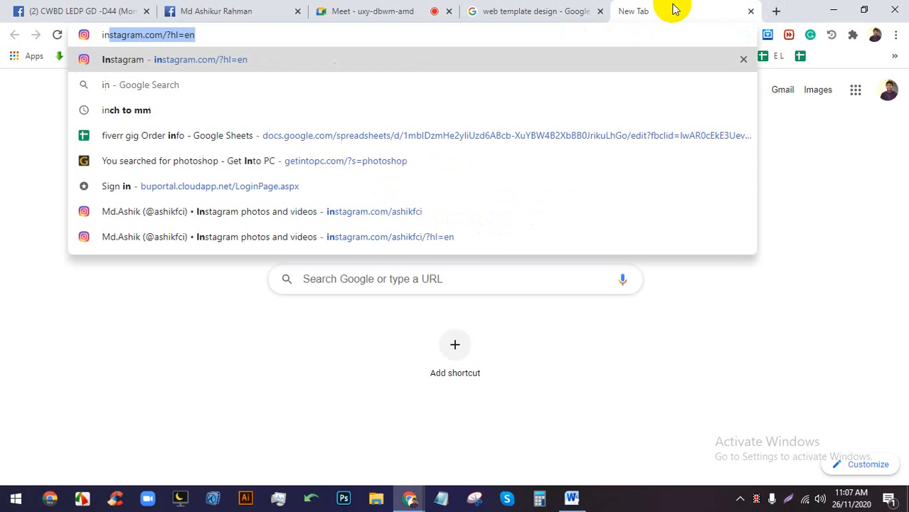
{"action": "key", "text": "Return"}
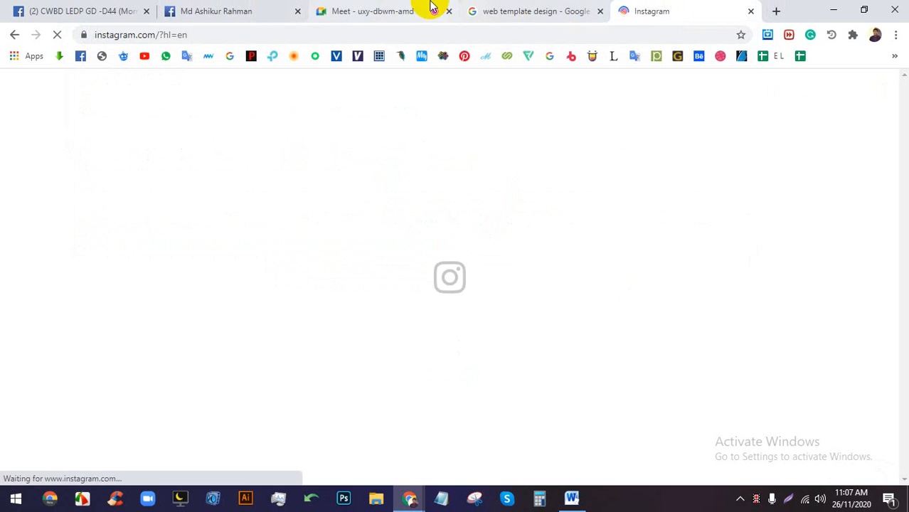
Check the Google Meet participants, return to Instagram and decline turning on notifications.
{"action": "left_click", "coordinate": [381, 8]}
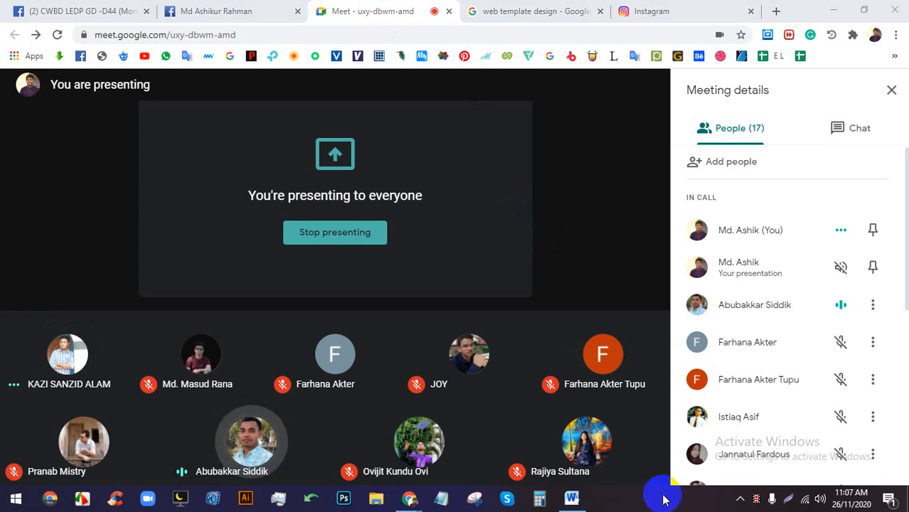
{"action": "left_click", "coordinate": [703, 9]}
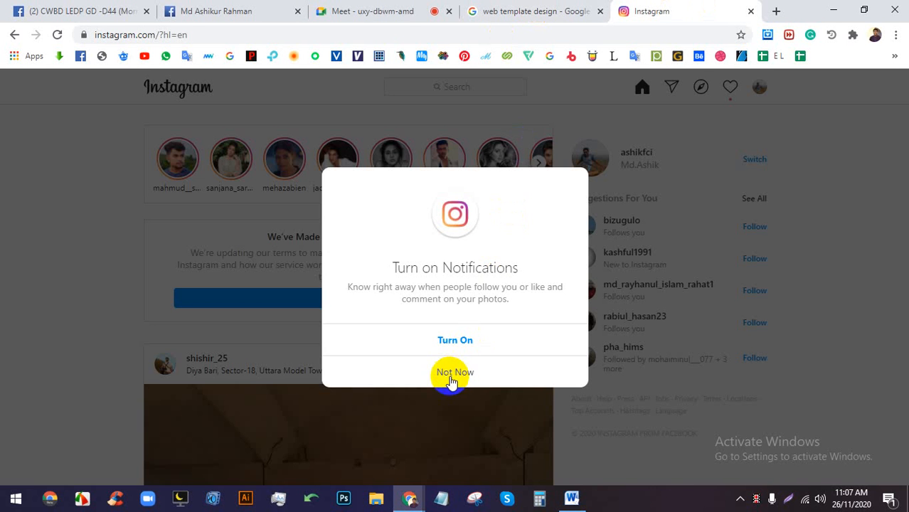
{"action": "left_click", "coordinate": [455, 371]}
Check the Google Meet call once more and examine how posts are laid out in the Instagram home feed.
{"action": "left_click", "coordinate": [377, 9]}
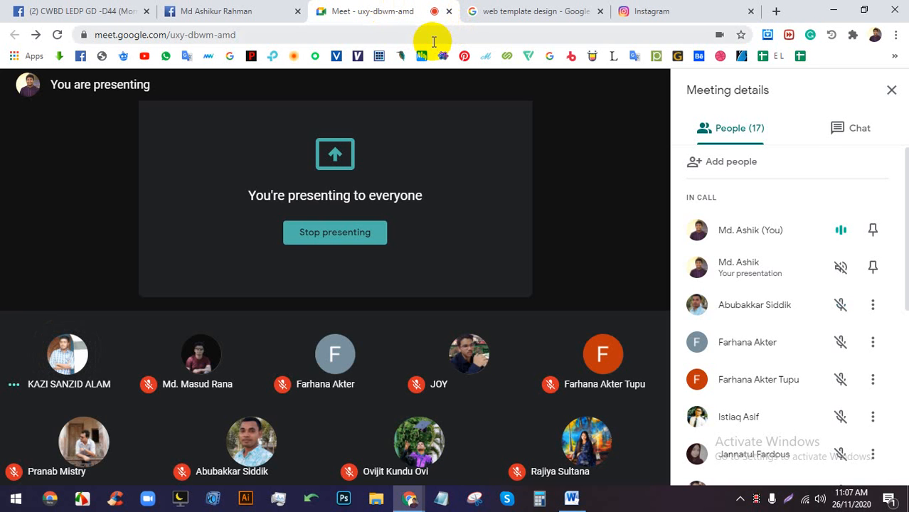
{"action": "left_click", "coordinate": [655, 7]}
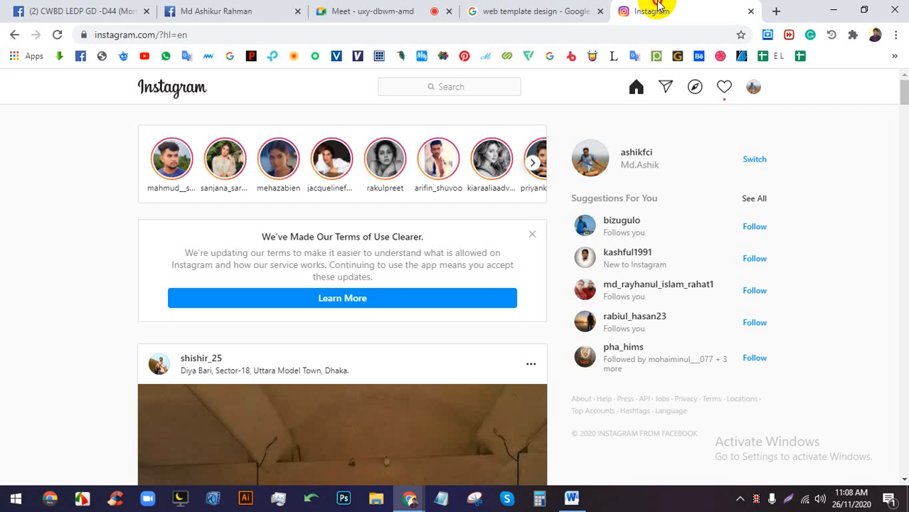
{"action": "scroll", "coordinate": [441, 245], "scroll_direction": "down", "scroll_amount": 1}
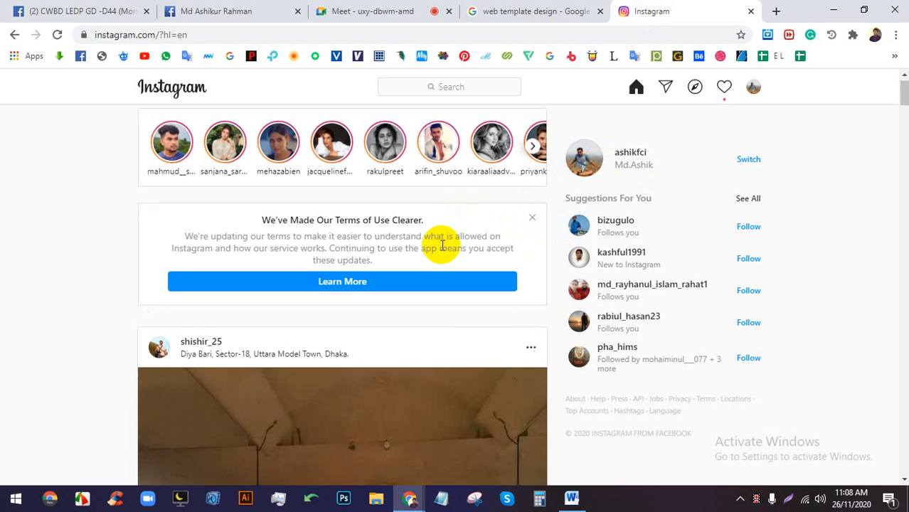
{"action": "scroll", "coordinate": [437, 241], "scroll_direction": "down", "scroll_amount": 4}
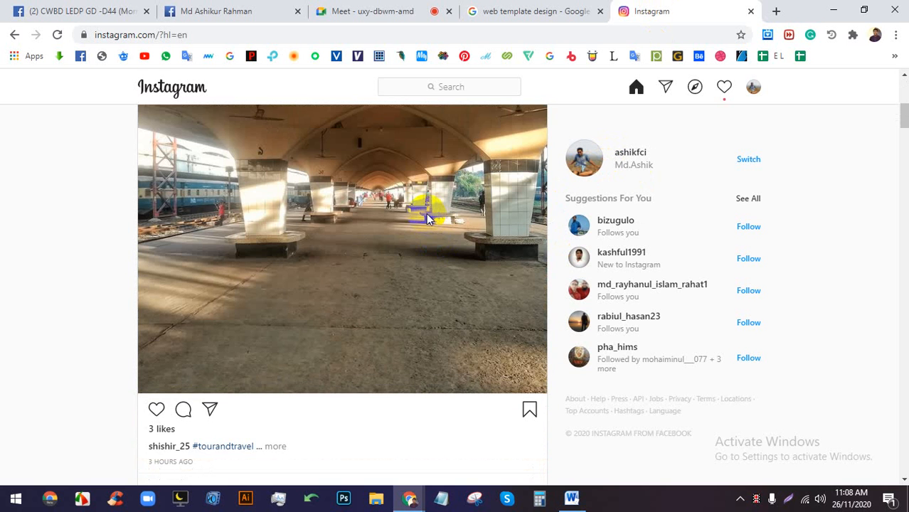
{"action": "scroll", "coordinate": [388, 227], "scroll_direction": "down", "scroll_amount": 4}
{"action": "scroll", "coordinate": [384, 234], "scroll_direction": "down", "scroll_amount": 4}
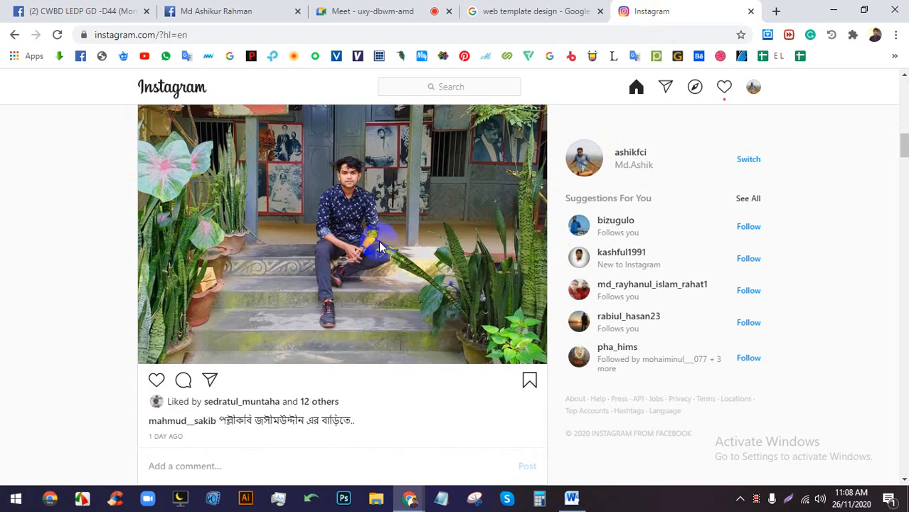
Return to the start of the Instagram home feed and inspect the page in the responsive device view.
{"action": "scroll", "coordinate": [388, 242], "scroll_direction": "down", "scroll_amount": 3}
{"action": "scroll", "coordinate": [392, 240], "scroll_direction": "up", "scroll_amount": 15}
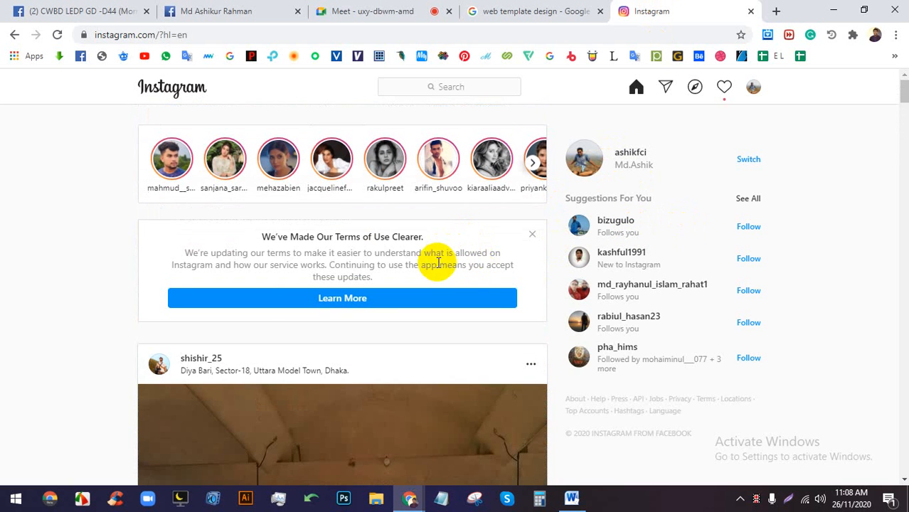
{"action": "right_click", "coordinate": [81, 256]}
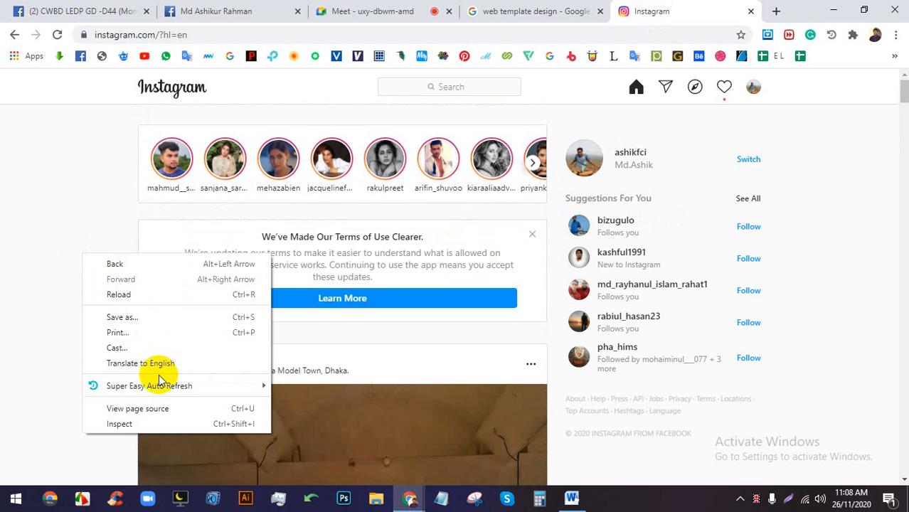
{"action": "left_click", "coordinate": [158, 424]}
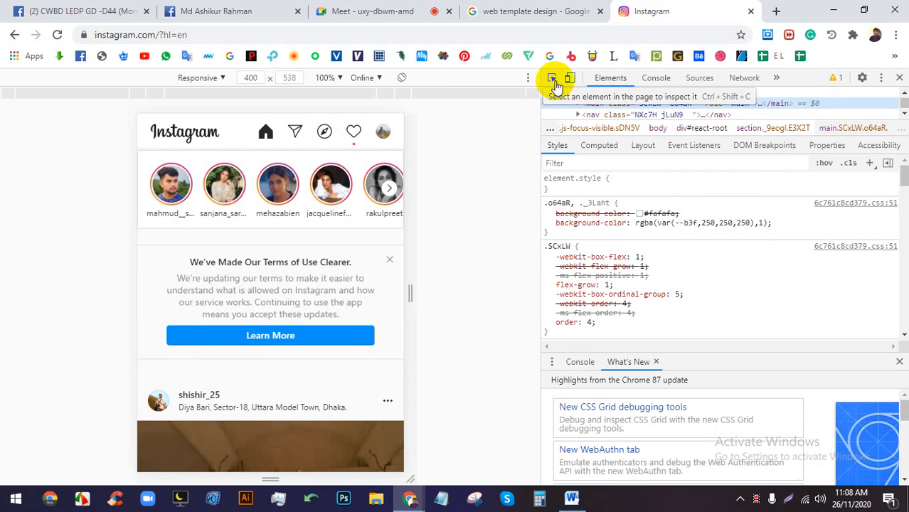
Admit the waiting participant to the Google Meet call and return to Instagram.
{"action": "left_click", "coordinate": [369, 10]}
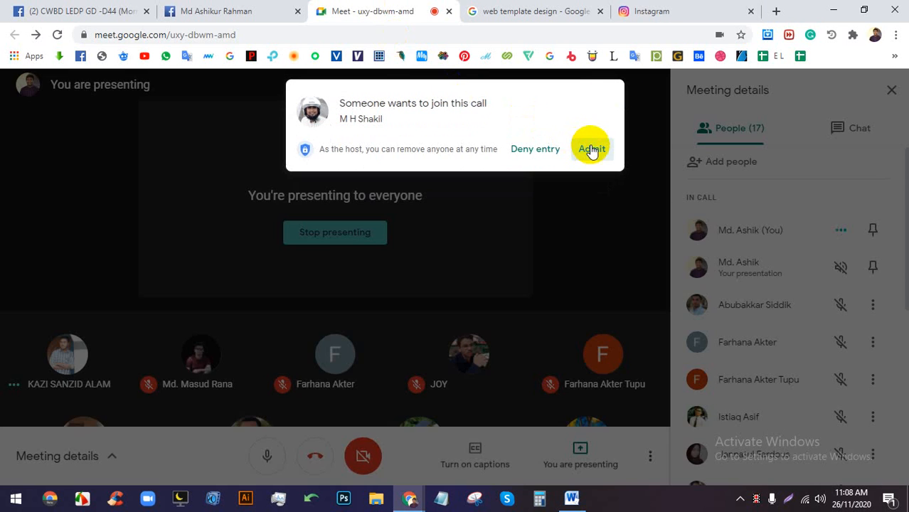
{"action": "left_click", "coordinate": [590, 148]}
{"action": "left_click", "coordinate": [661, 10]}
Turn the responsive device view off and on again and load Instagram in its mobile layout.
{"action": "left_click", "coordinate": [569, 78]}
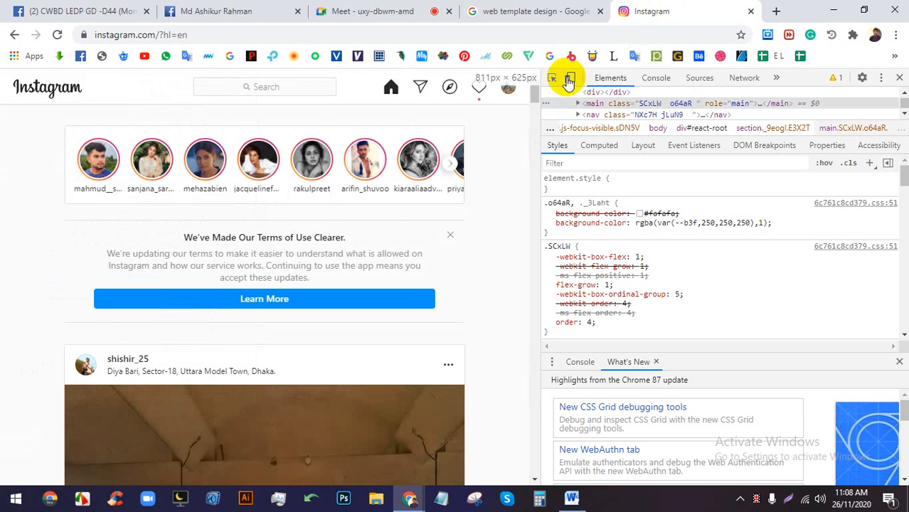
{"action": "left_click", "coordinate": [569, 78]}
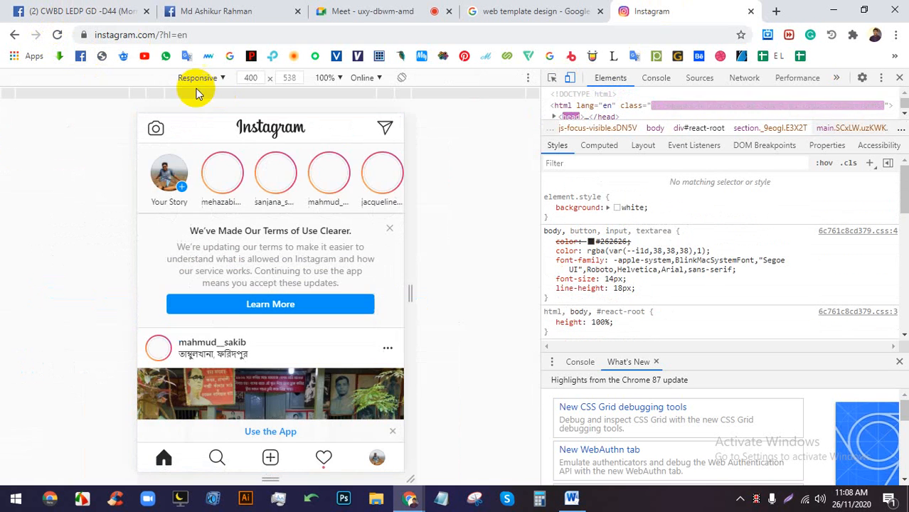
{"action": "left_click", "coordinate": [276, 400]}
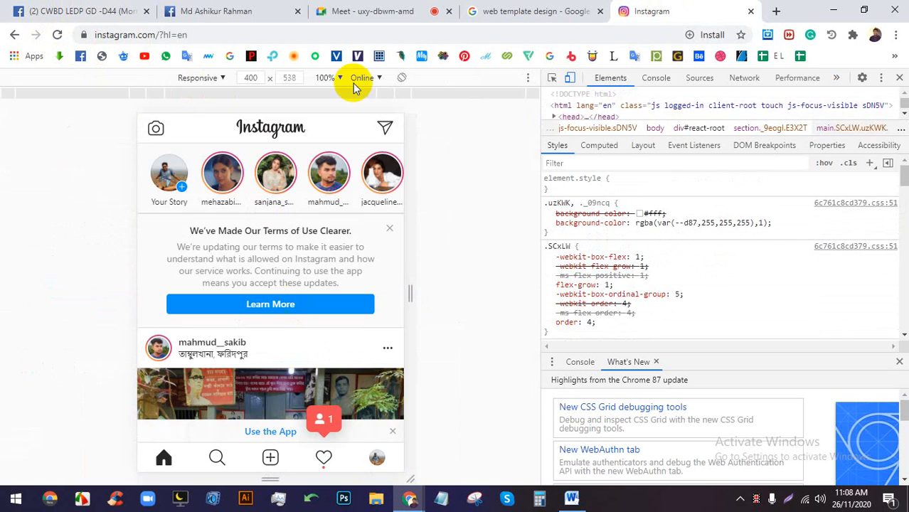
Check the Google Meet call for another join request and return to Instagram's mobile layout.
{"action": "left_click", "coordinate": [384, 11]}
{"action": "left_click", "coordinate": [586, 154]}
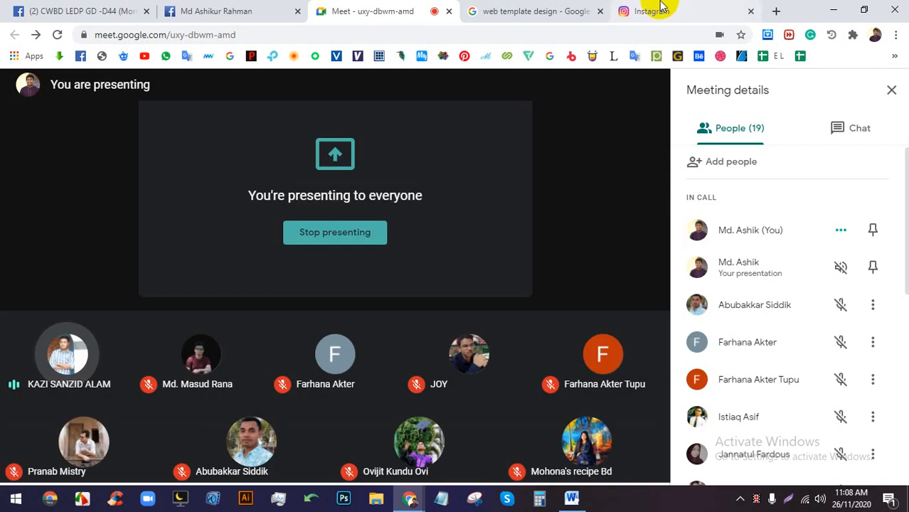
{"action": "left_click", "coordinate": [654, 10]}
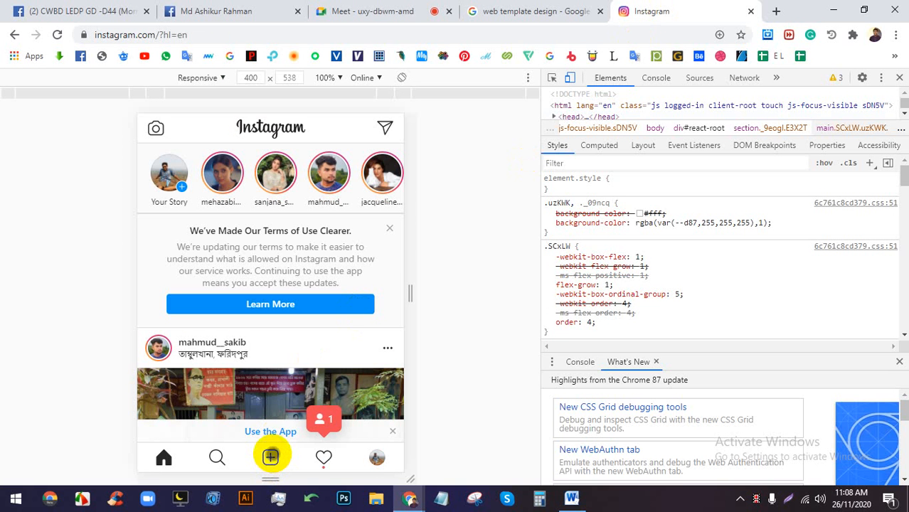
Start a new Instagram post with the photo Dense-Forest-PA_WebExtent0106.jpg and continue to the post details.
{"action": "left_click", "coordinate": [270, 456]}
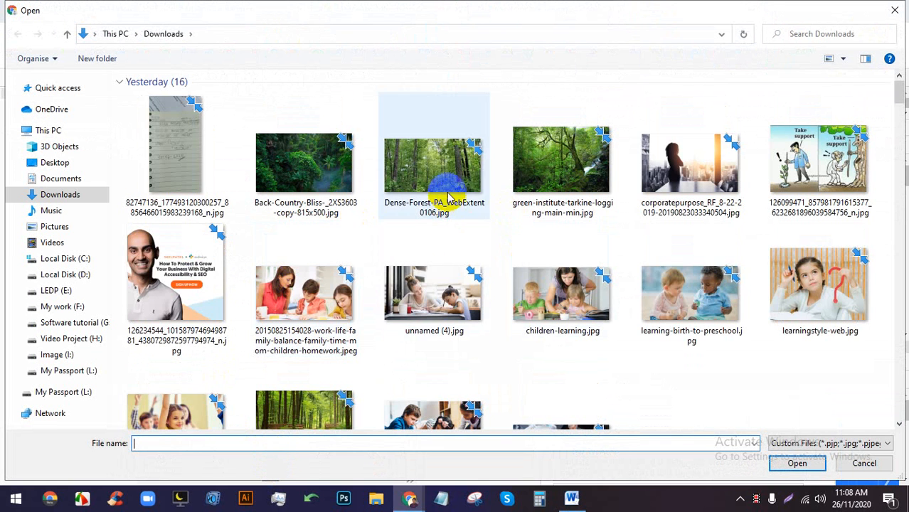
{"action": "left_click", "coordinate": [442, 176]}
{"action": "double_click", "coordinate": [442, 176]}
{"action": "left_click", "coordinate": [361, 202]}
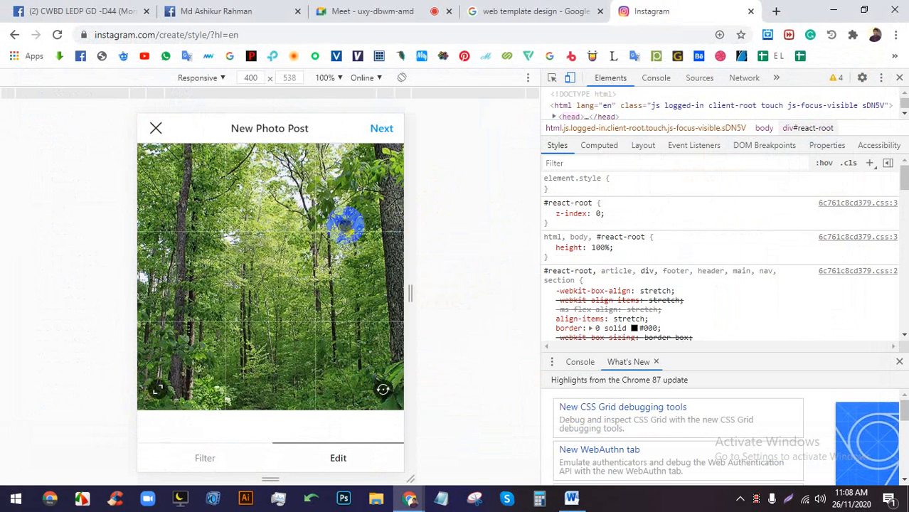
{"action": "left_click", "coordinate": [381, 128]}
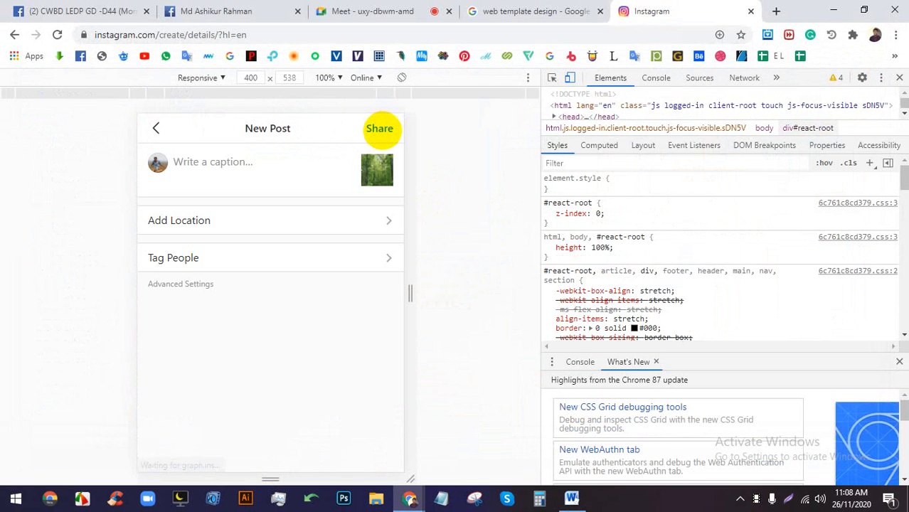
Examine the caption, location and people-tagging options of the new post, and go back to the photo editing stage.
{"action": "left_click", "coordinate": [245, 164]}
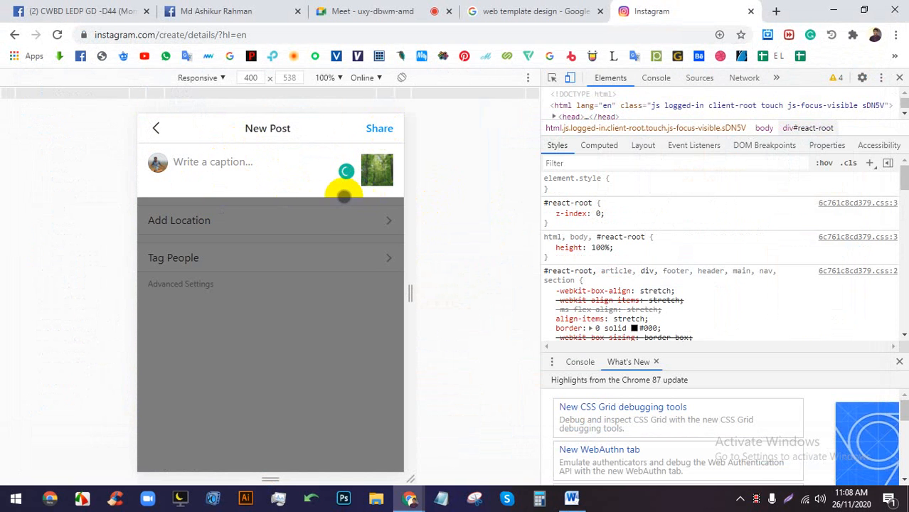
{"action": "left_click", "coordinate": [344, 230]}
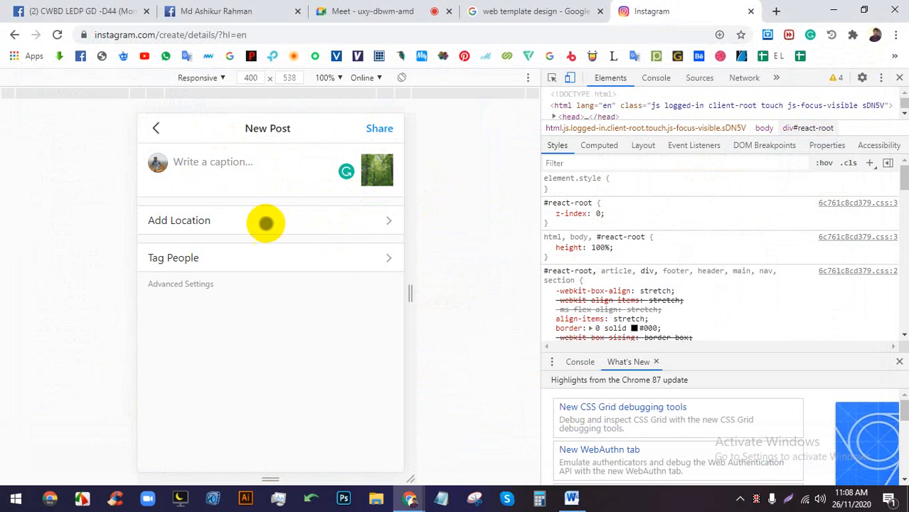
{"action": "left_click", "coordinate": [260, 223]}
{"action": "left_click", "coordinate": [276, 53]}
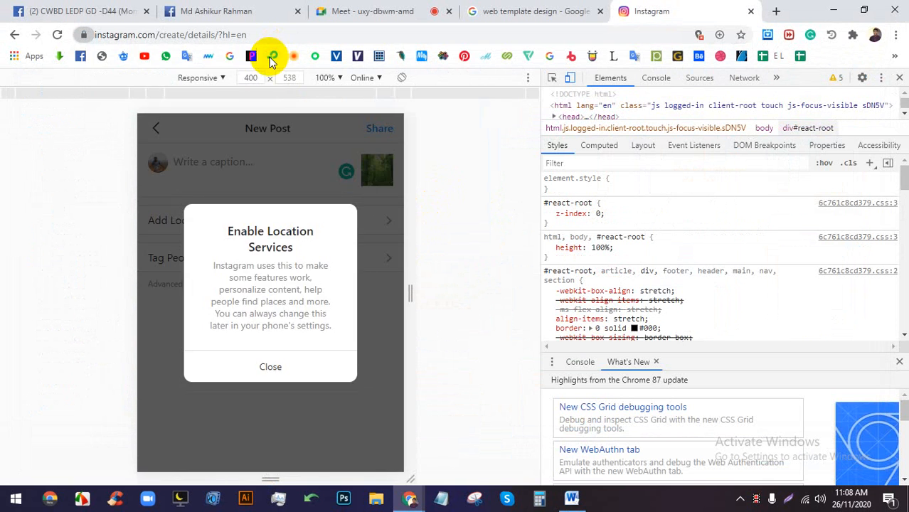
{"action": "left_click", "coordinate": [271, 365]}
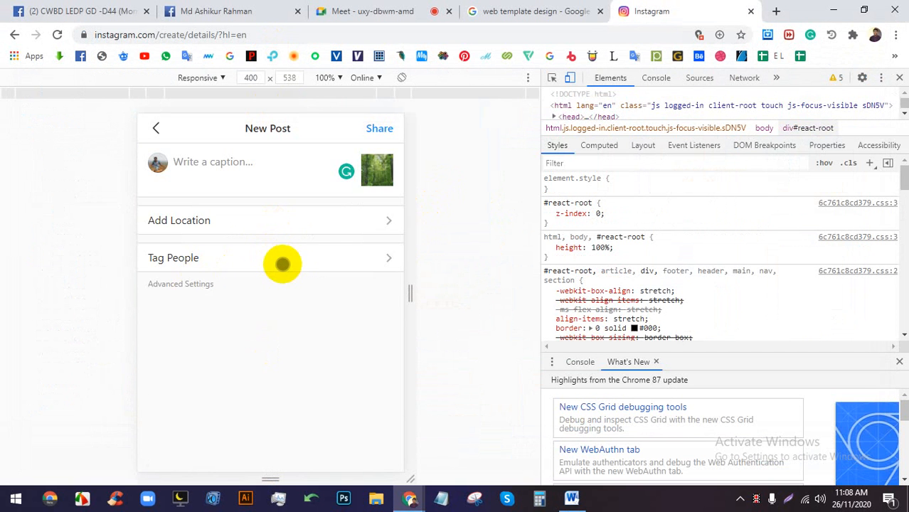
{"action": "left_click", "coordinate": [282, 264]}
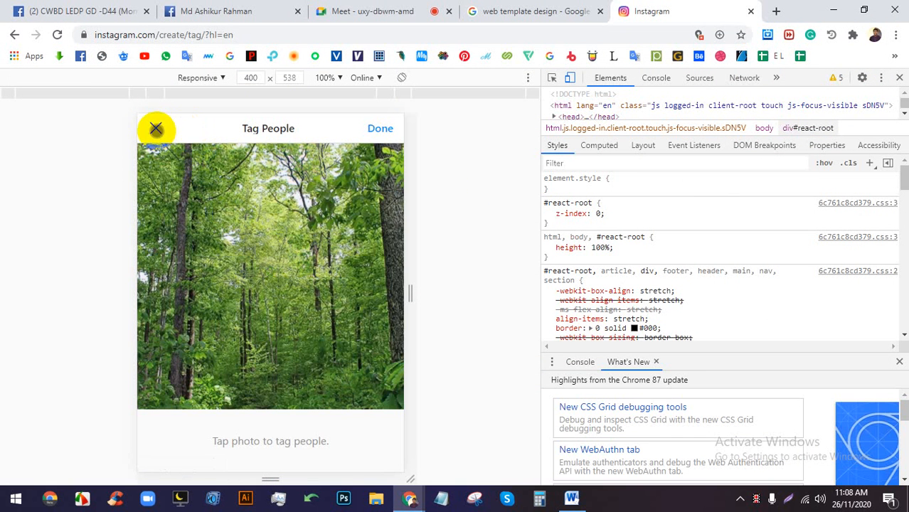
{"action": "left_click", "coordinate": [153, 127]}
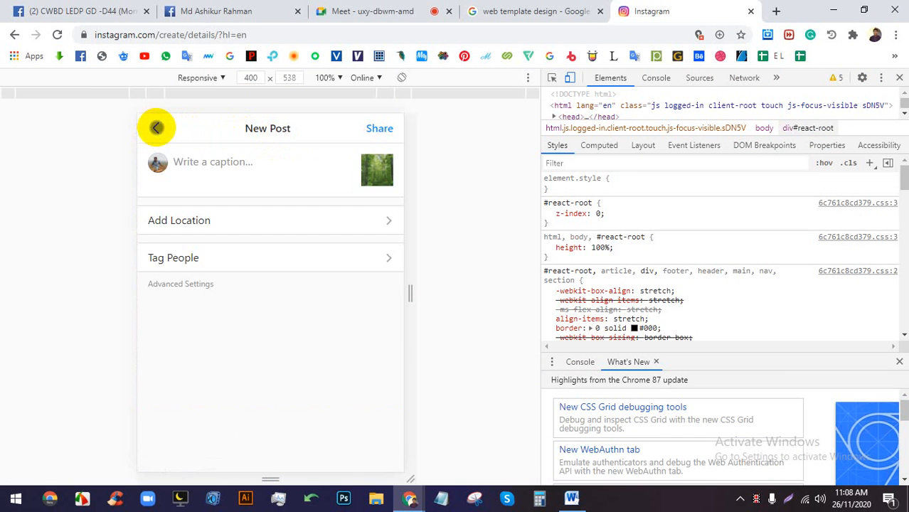
{"action": "left_click", "coordinate": [151, 127]}
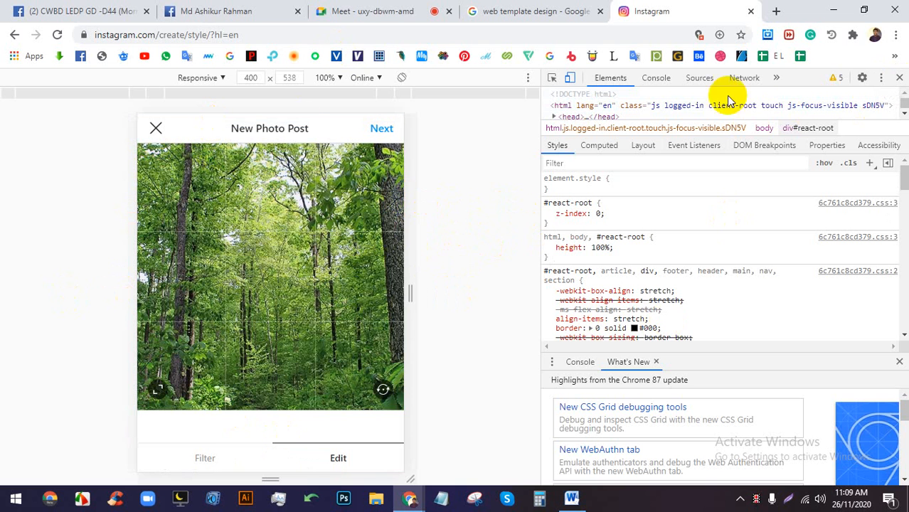
Fit the whole forest photo into the post frame, and close the developer tools and the Instagram page.
{"action": "left_click", "coordinate": [158, 390]}
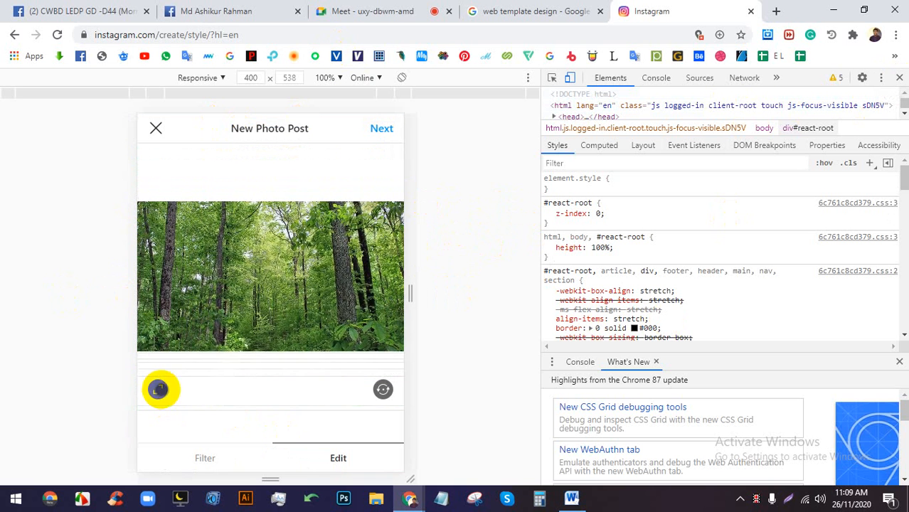
{"action": "left_click", "coordinate": [899, 77]}
{"action": "left_click", "coordinate": [751, 12]}
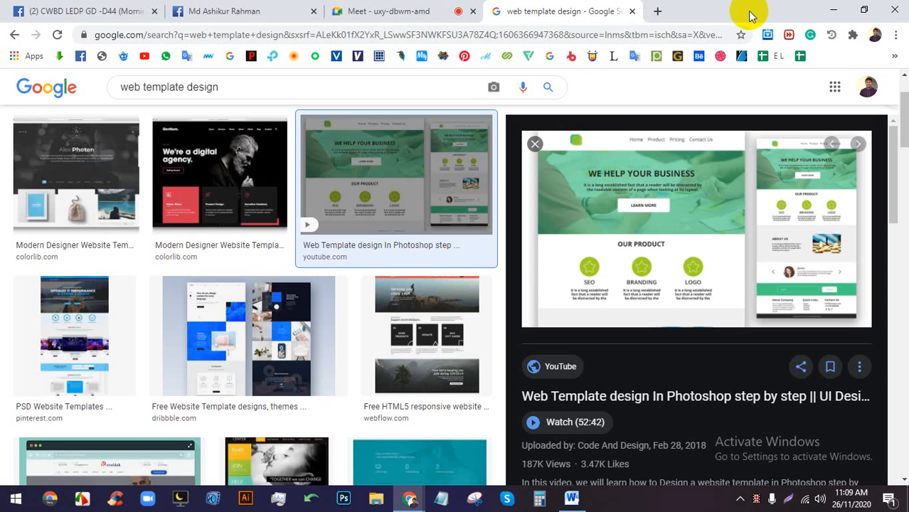
Switch to the Facebook profile, dismiss its notification request and check the Google Meet call.
{"action": "left_click", "coordinate": [229, 9]}
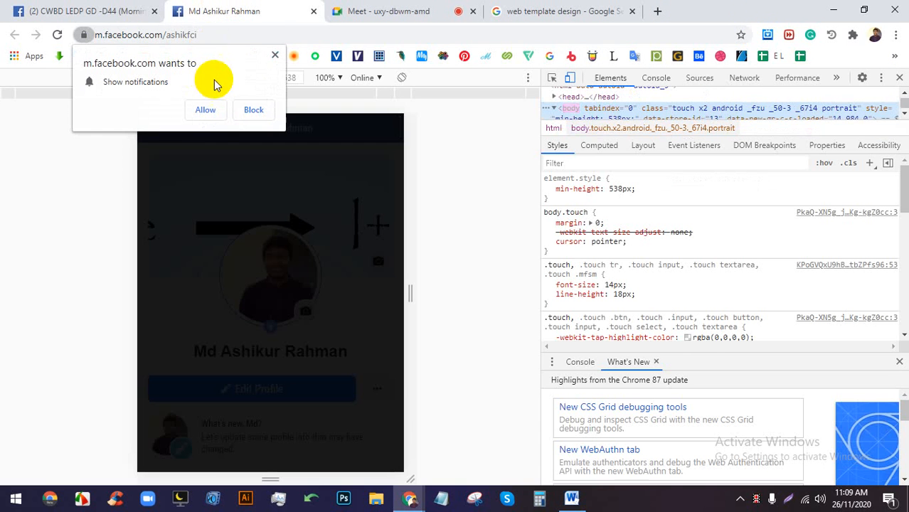
{"action": "left_click", "coordinate": [274, 55]}
{"action": "left_click", "coordinate": [399, 8]}
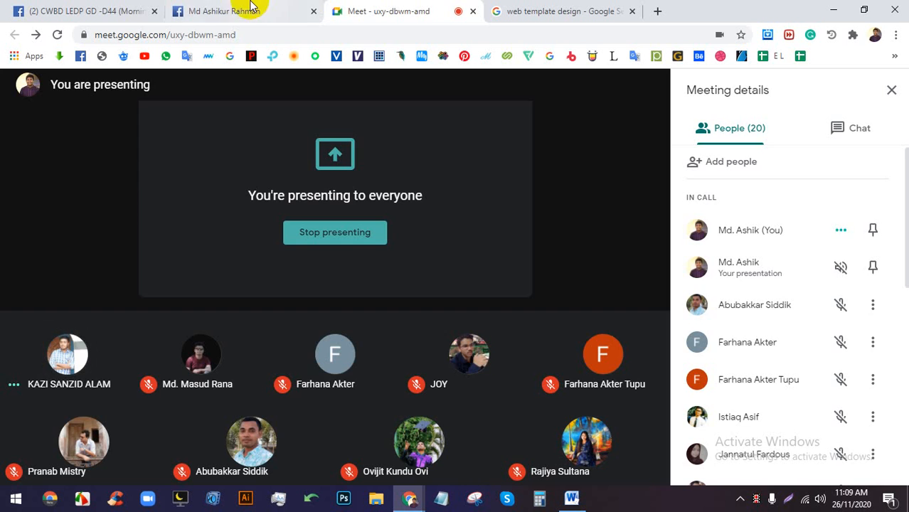
Return to the Facebook profile, reload it and examine how its sections are laid out in the mobile view.
{"action": "left_click", "coordinate": [242, 9]}
{"action": "scroll", "coordinate": [363, 267], "scroll_direction": "down", "scroll_amount": 3}
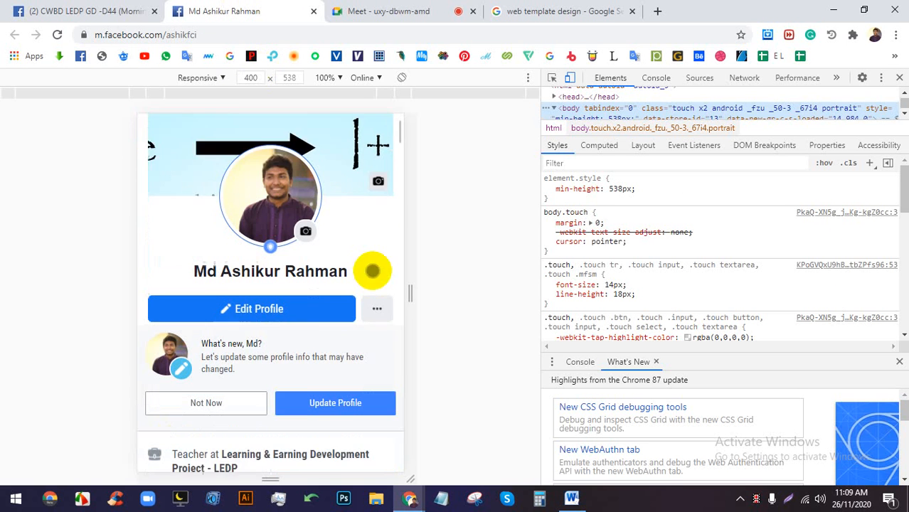
{"action": "left_click", "coordinate": [56, 34]}
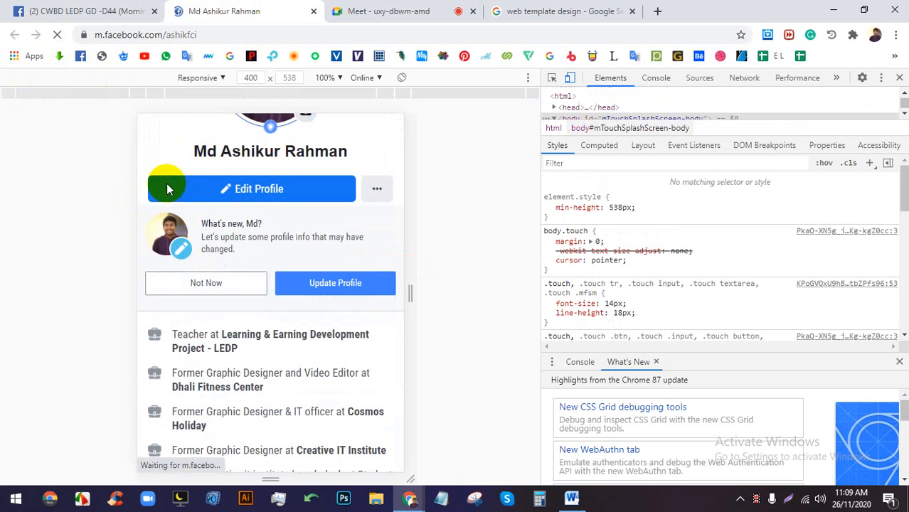
{"action": "scroll", "coordinate": [330, 288], "scroll_direction": "down", "scroll_amount": 10}
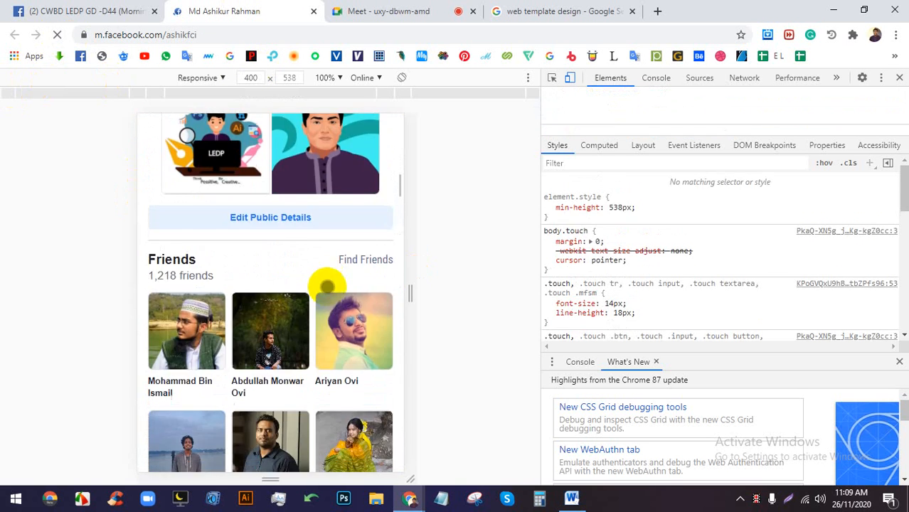
{"action": "scroll", "coordinate": [324, 283], "scroll_direction": "up", "scroll_amount": 10}
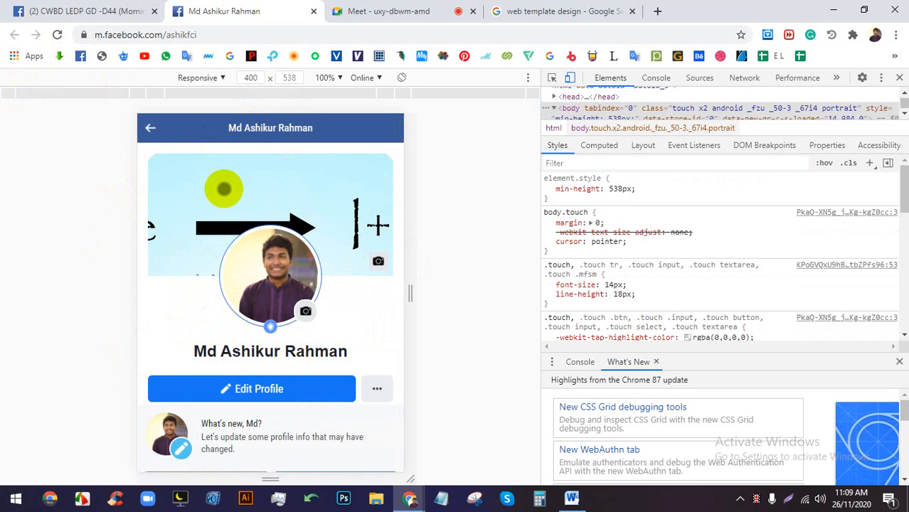
{"action": "scroll", "coordinate": [260, 330], "scroll_direction": "down", "scroll_amount": 7}
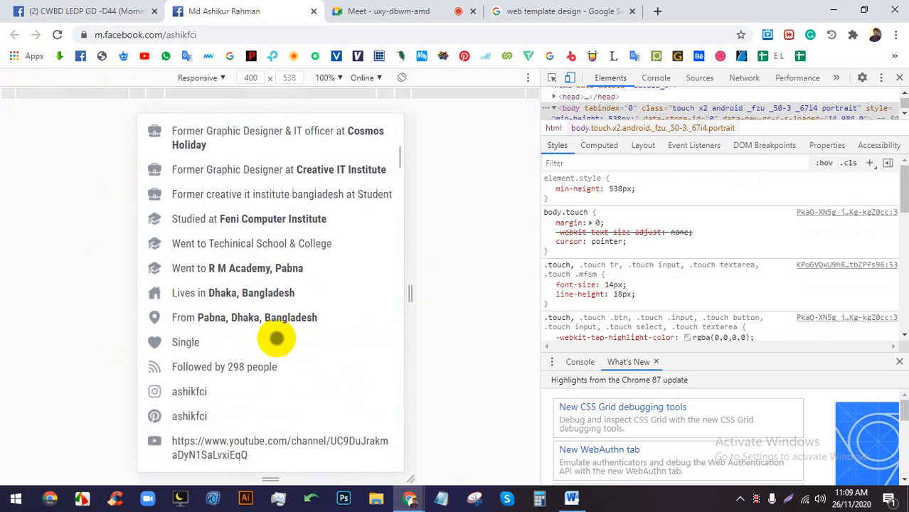
{"action": "scroll", "coordinate": [276, 339], "scroll_direction": "up", "scroll_amount": 8}
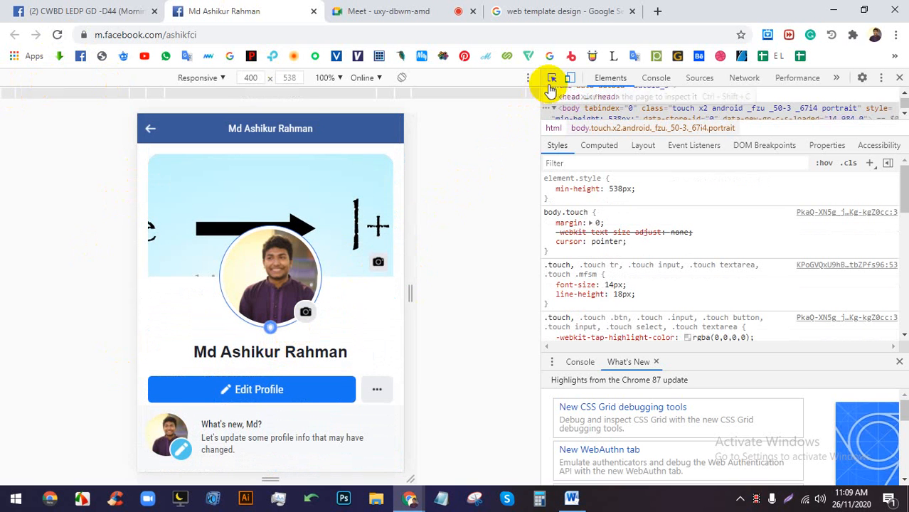
Check the Google Meet call between views of the Facebook profile, ending on the profile's mobile layout.
{"action": "left_click", "coordinate": [429, 7]}
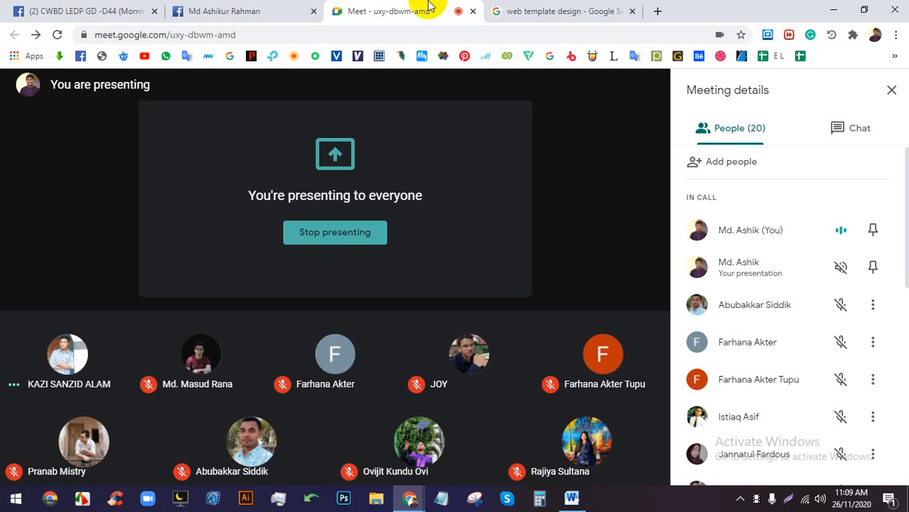
{"action": "left_click", "coordinate": [274, 9]}
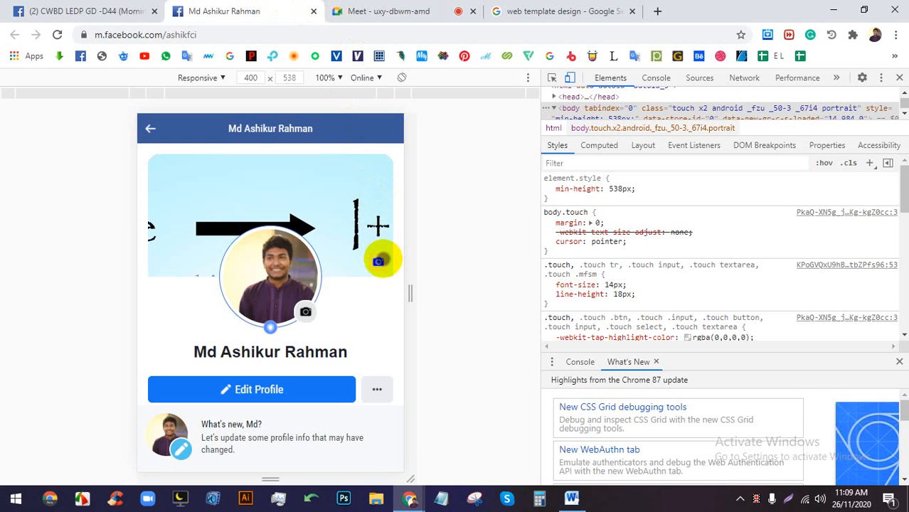
{"action": "left_click", "coordinate": [384, 10]}
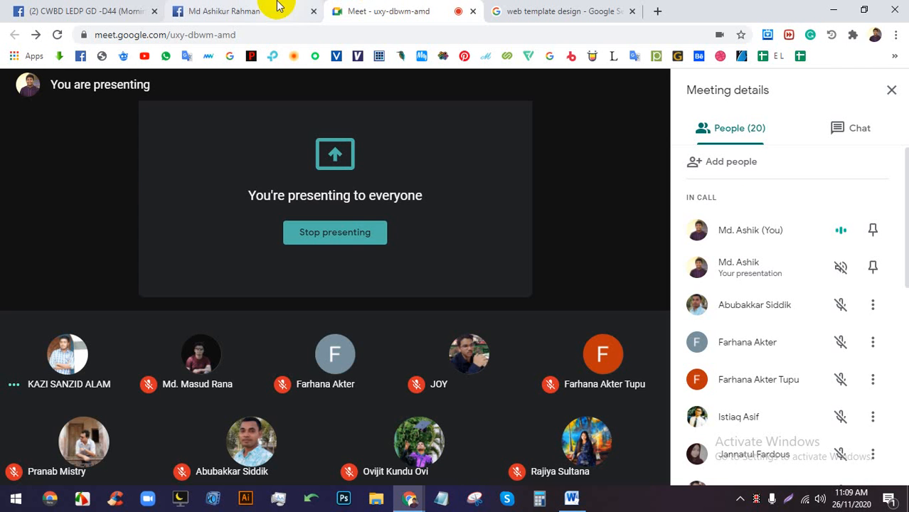
{"action": "left_click", "coordinate": [457, 228]}
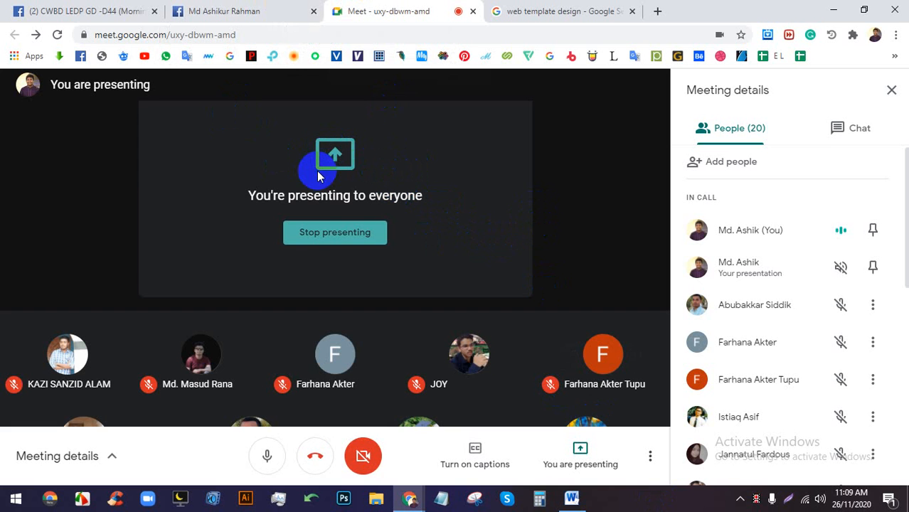
{"action": "left_click", "coordinate": [262, 14]}
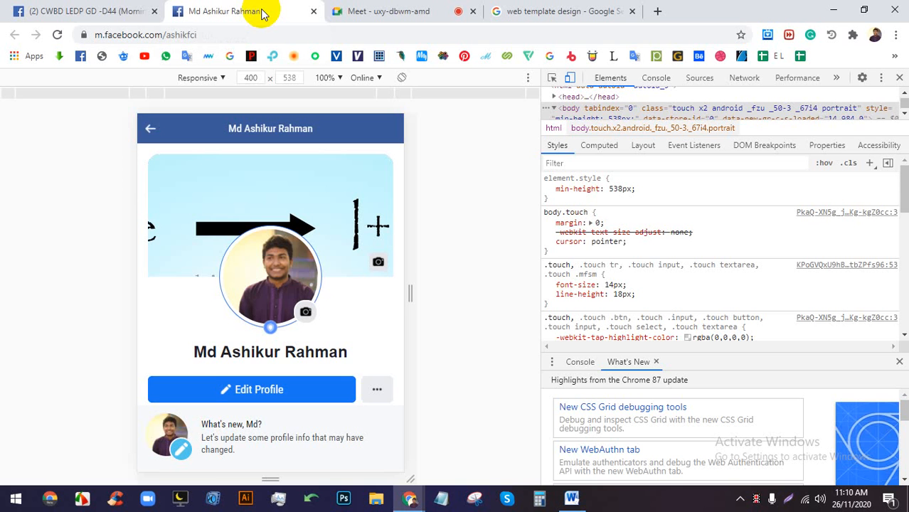
{"action": "scroll", "coordinate": [335, 217], "scroll_direction": "down", "scroll_amount": 1}
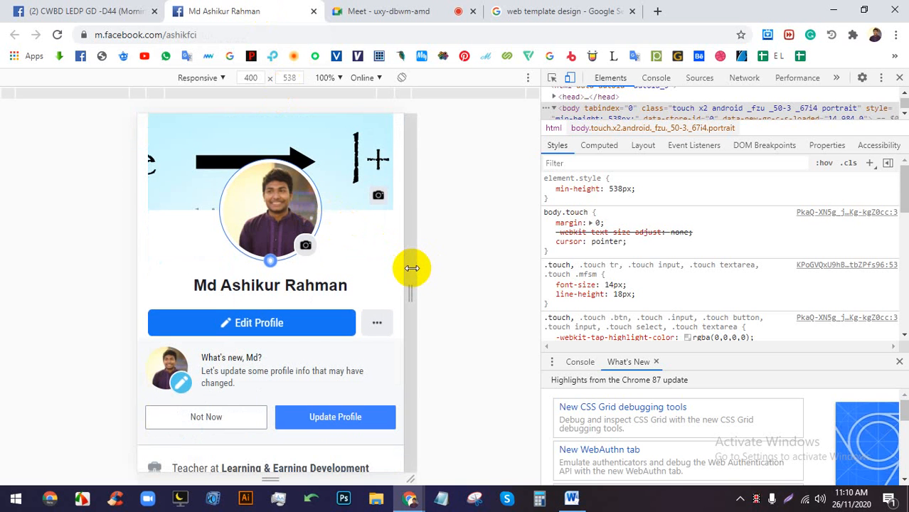
Check the Google Meet call and download the green "We Help Your Business" template preview image from the web template design results.
{"action": "left_click", "coordinate": [406, 7]}
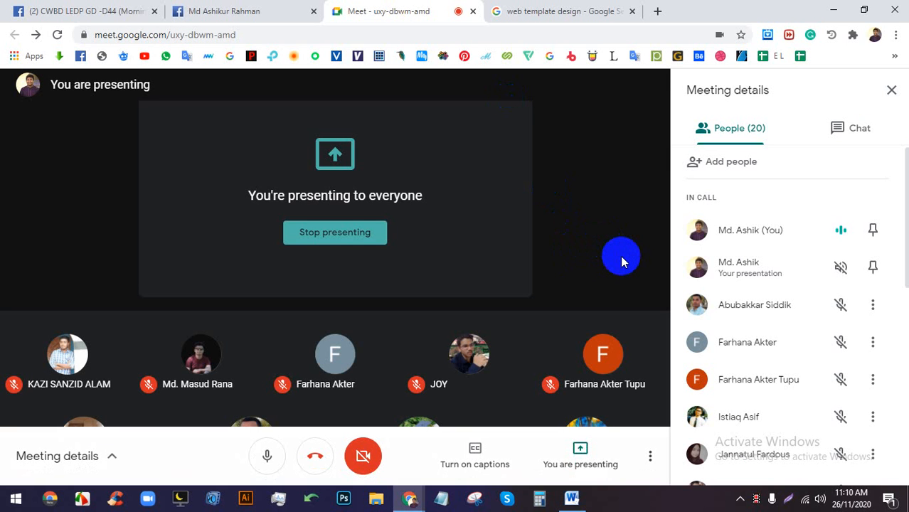
{"action": "left_click", "coordinate": [543, 11]}
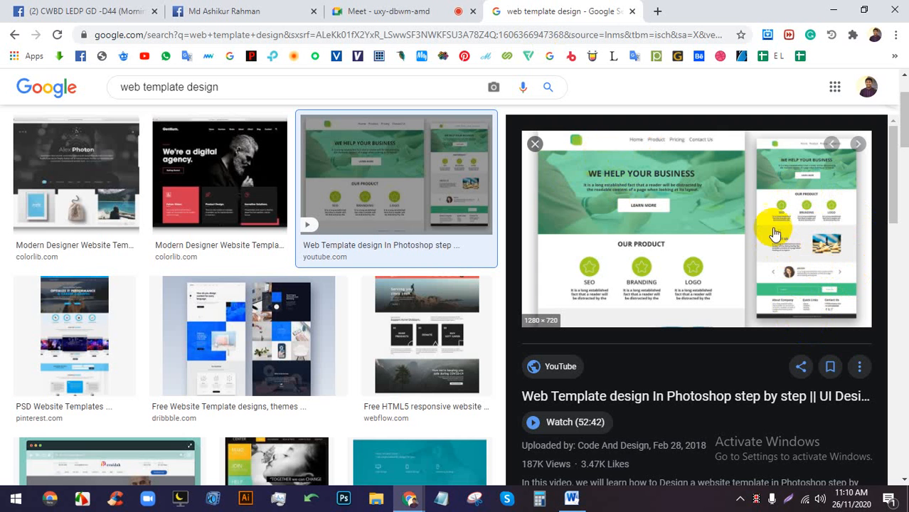
{"action": "right_click", "coordinate": [691, 189]}
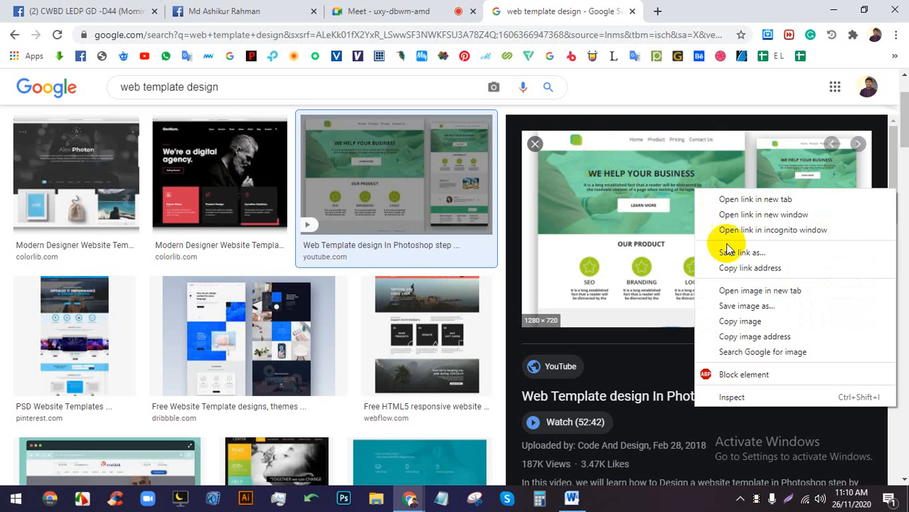
{"action": "left_click", "coordinate": [729, 304]}
{"action": "key", "text": "Return"}
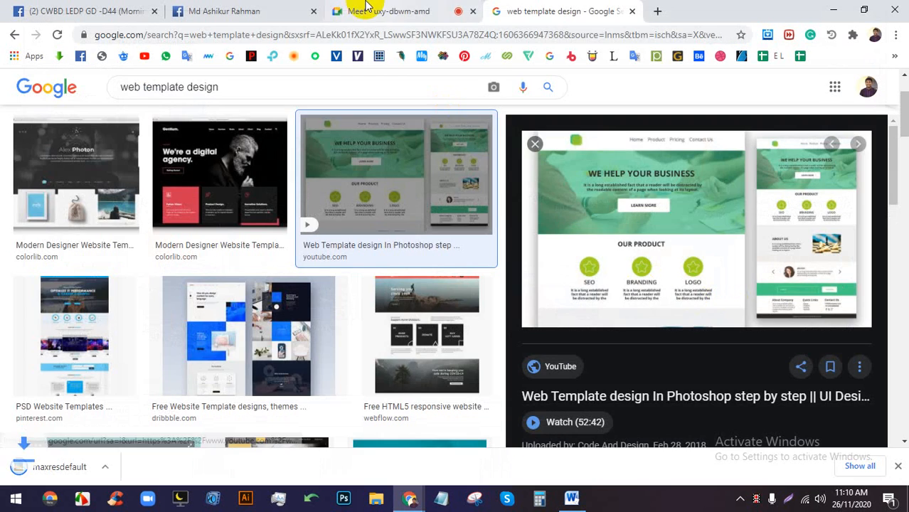
Return to the Google Meet call and admit the waiting participant.
{"action": "left_click", "coordinate": [366, 9]}
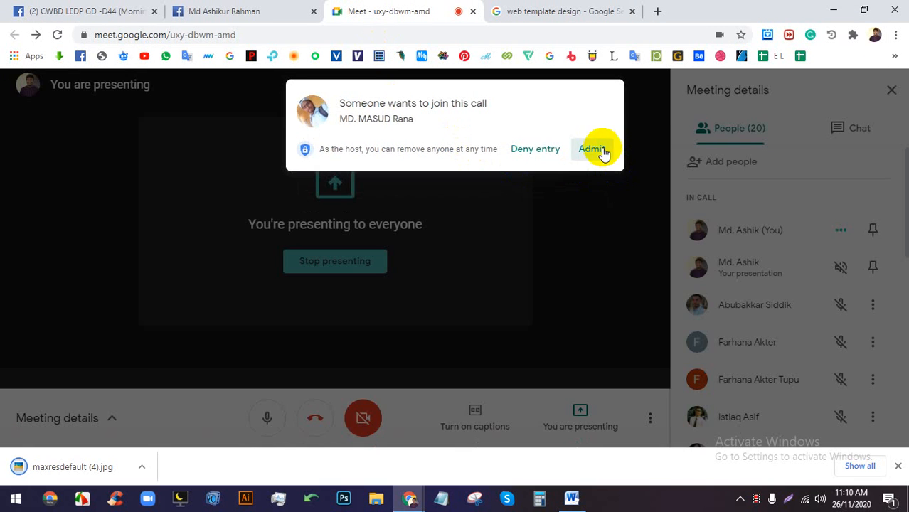
{"action": "left_click", "coordinate": [598, 151]}
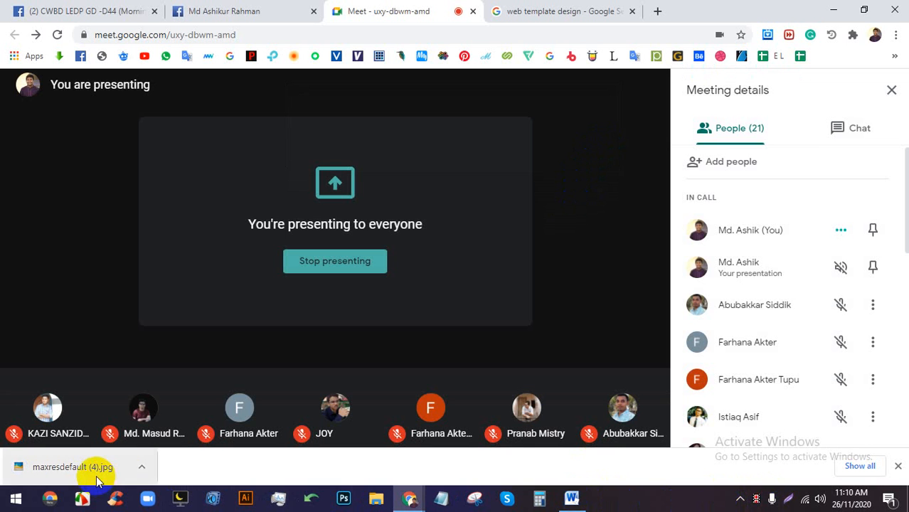
Open the downloaded maxresdefault (4).jpg for viewing, start Photoshop, and return to the Meet call while it loads.
{"action": "left_click", "coordinate": [77, 466]}
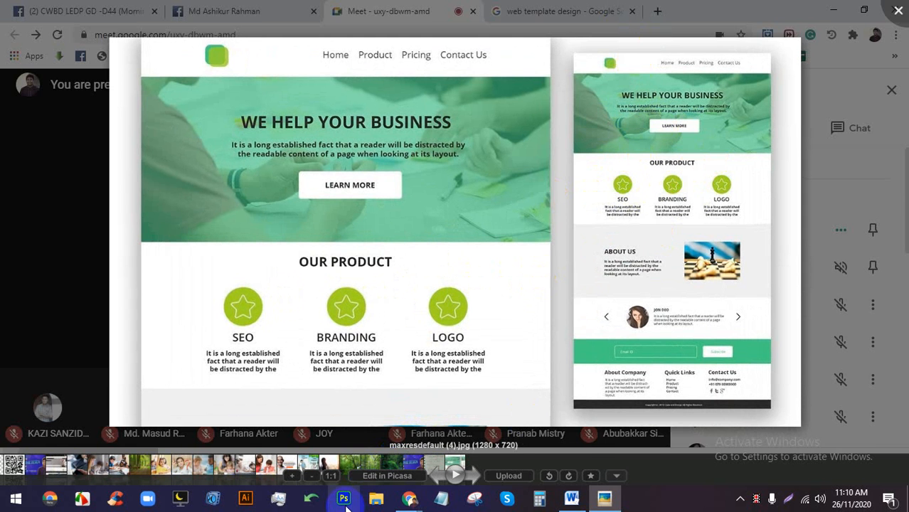
{"action": "left_click", "coordinate": [344, 500]}
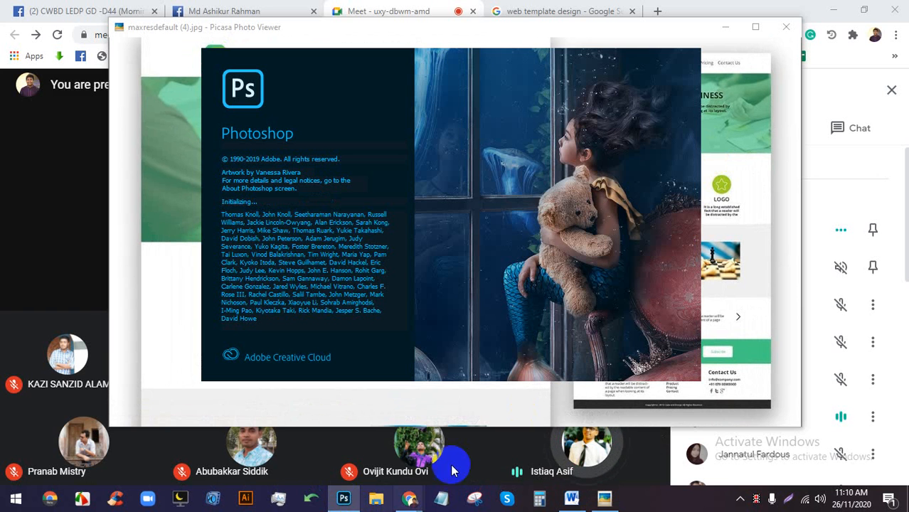
{"action": "left_click", "coordinate": [833, 91]}
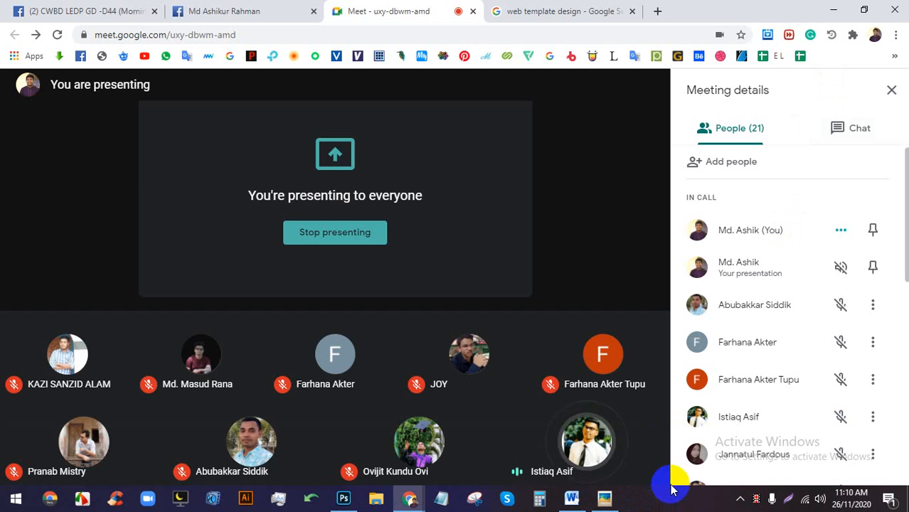
Search Google for "UI design" in a new browser tab and show the image results.
{"action": "left_click", "coordinate": [657, 11]}
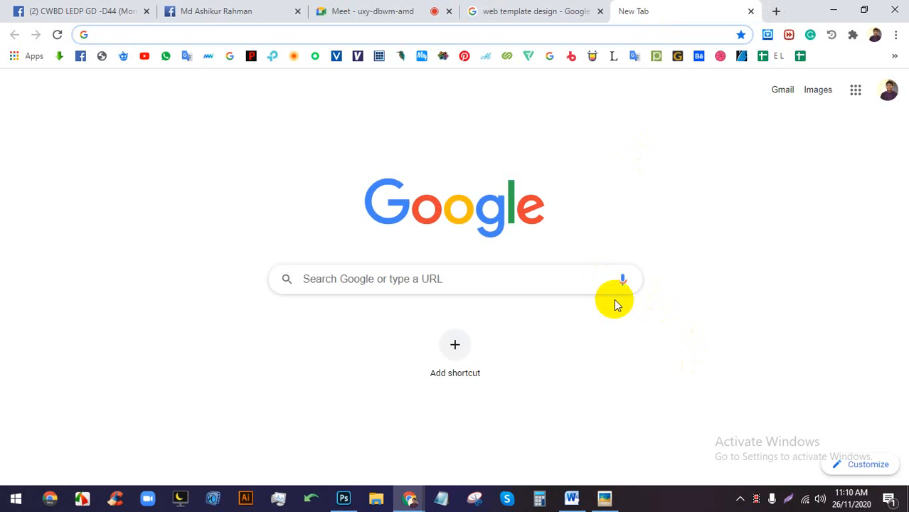
{"action": "left_click", "coordinate": [622, 283]}
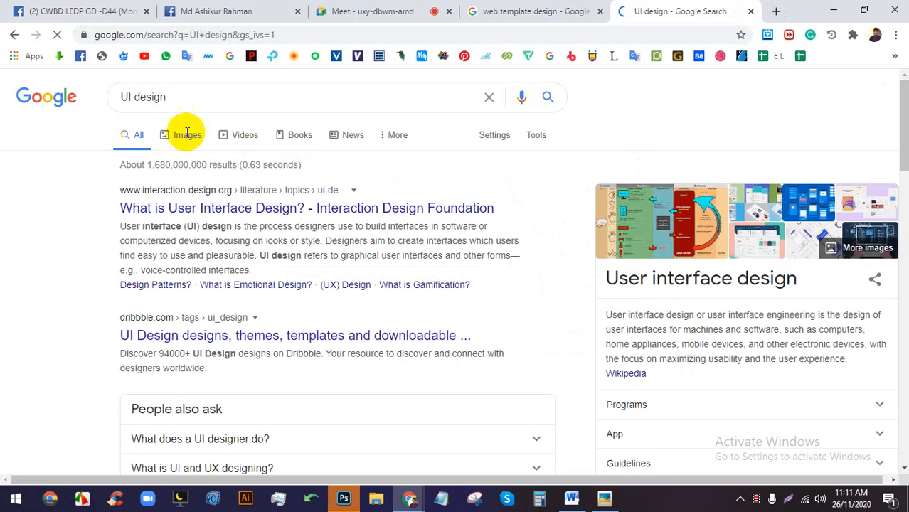
{"action": "left_click", "coordinate": [169, 131]}
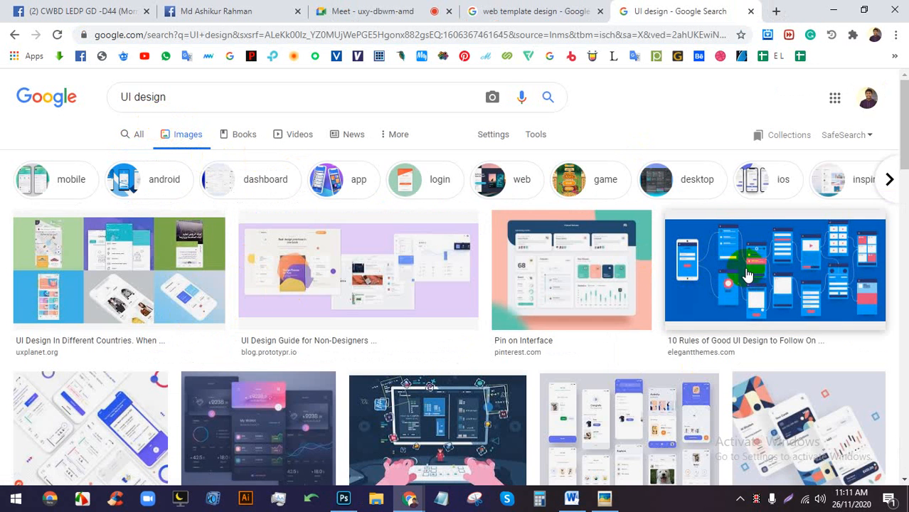
Preview several UI design image results, including the 10 rules graphic, the UI/UX landing page, the design principles image and the voice GPS navigation design.
{"action": "left_click", "coordinate": [748, 282]}
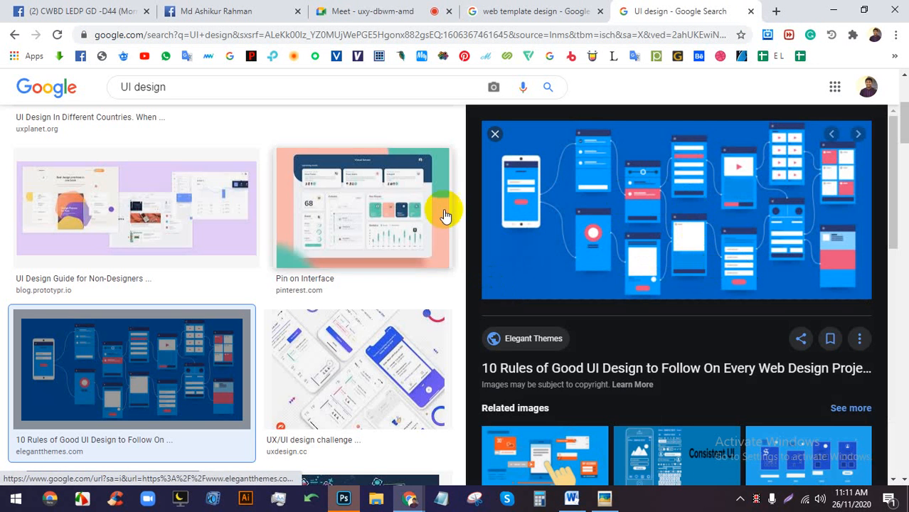
{"action": "scroll", "coordinate": [427, 302], "scroll_direction": "down", "scroll_amount": 2}
{"action": "scroll", "coordinate": [439, 304], "scroll_direction": "down", "scroll_amount": 10}
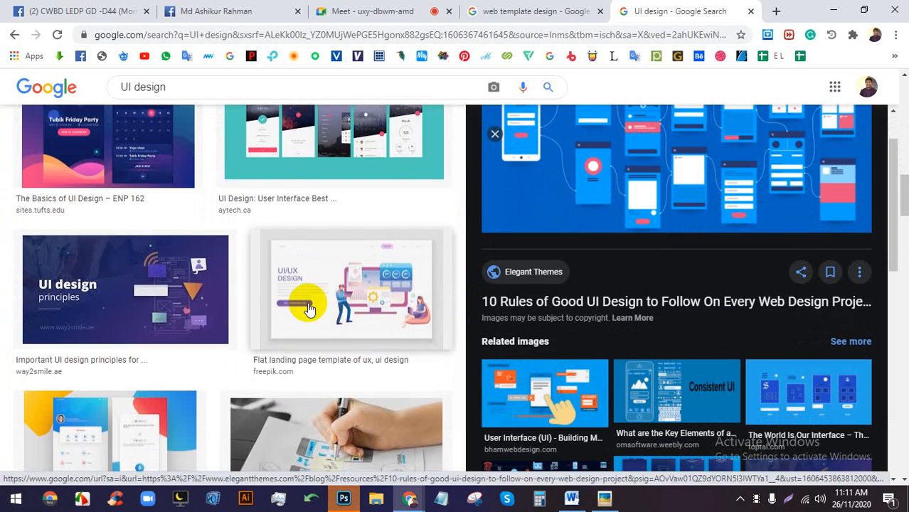
{"action": "left_click", "coordinate": [308, 307]}
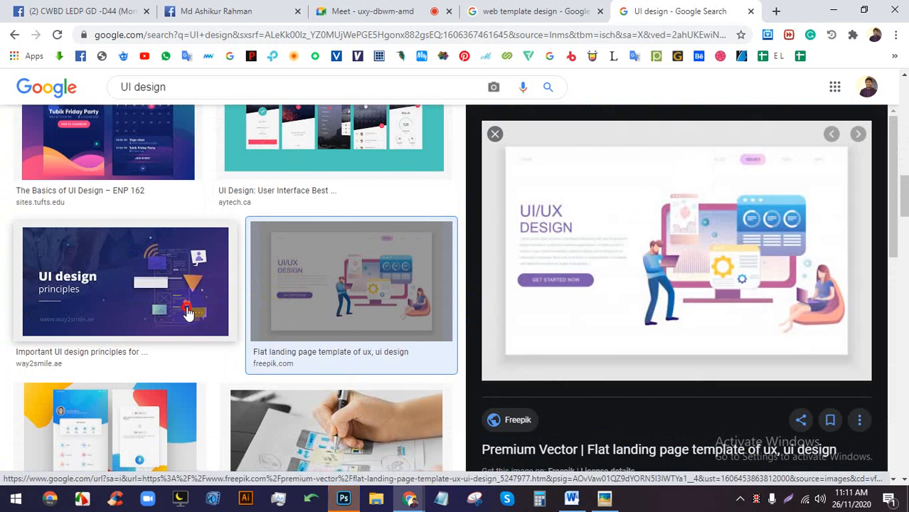
{"action": "left_click", "coordinate": [189, 310]}
{"action": "scroll", "coordinate": [627, 239], "scroll_direction": "down", "scroll_amount": 5}
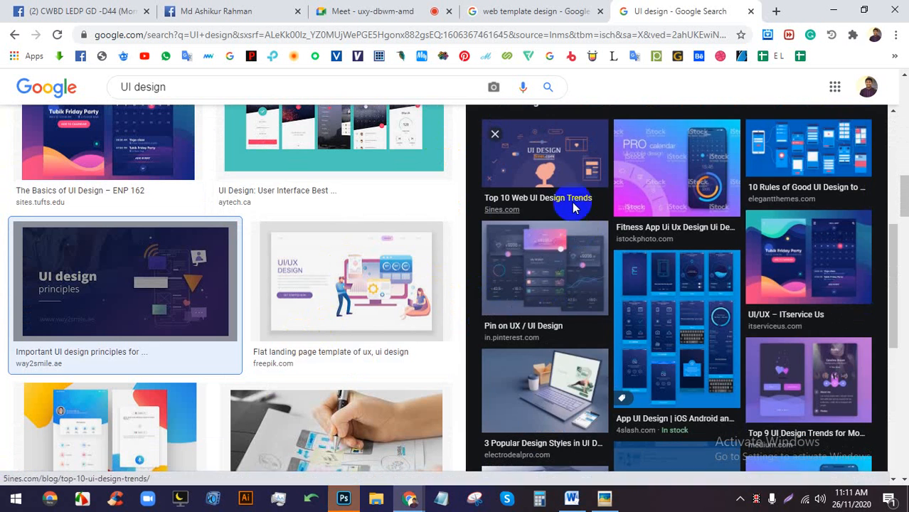
{"action": "left_click", "coordinate": [112, 432]}
Alternate between the Google Meet call and the UI design image results, ending on the call.
{"action": "left_click", "coordinate": [379, 8]}
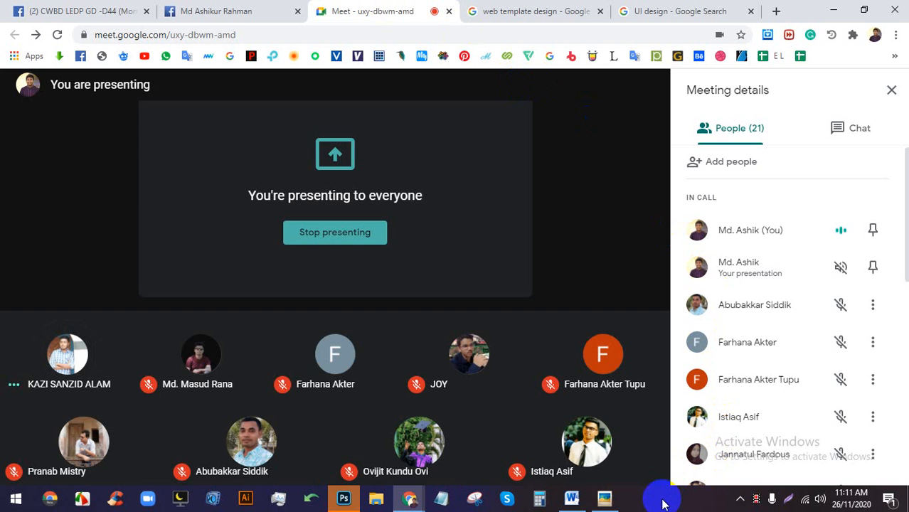
{"action": "left_click", "coordinate": [635, 8]}
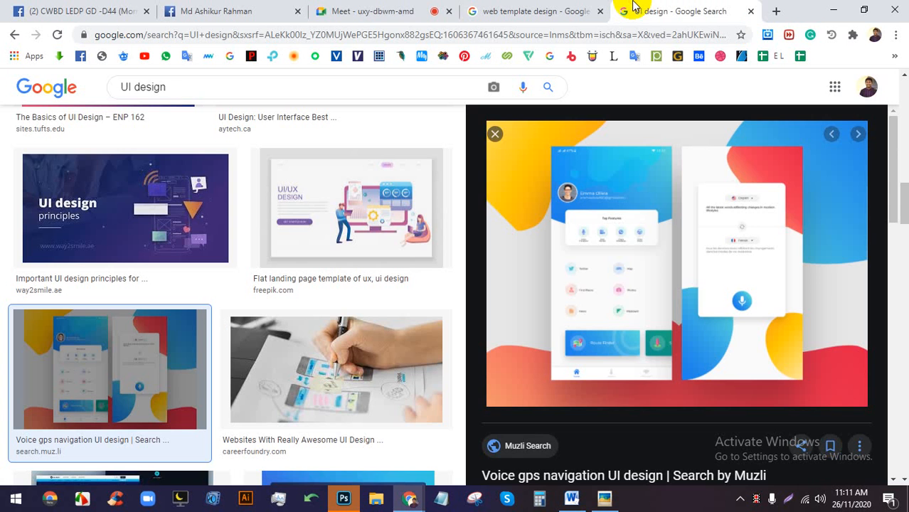
{"action": "left_click", "coordinate": [384, 8]}
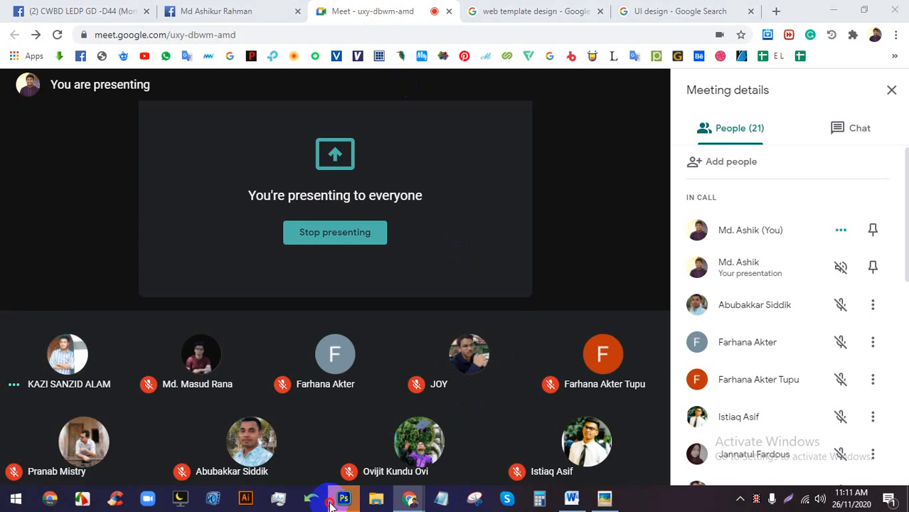
Switch to Photoshop, start a new document and point out its width and height settings.
{"action": "left_click", "coordinate": [344, 497]}
{"action": "left_click", "coordinate": [54, 154]}
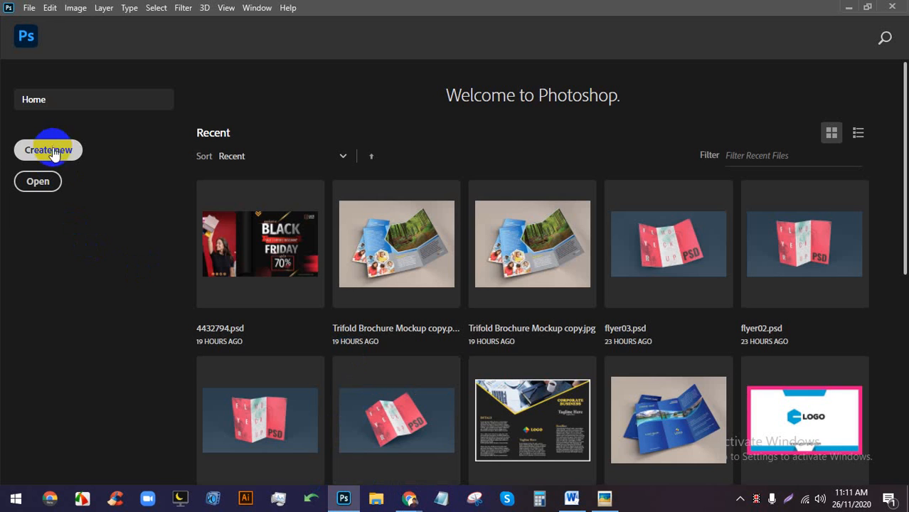
{"action": "left_click", "coordinate": [53, 149]}
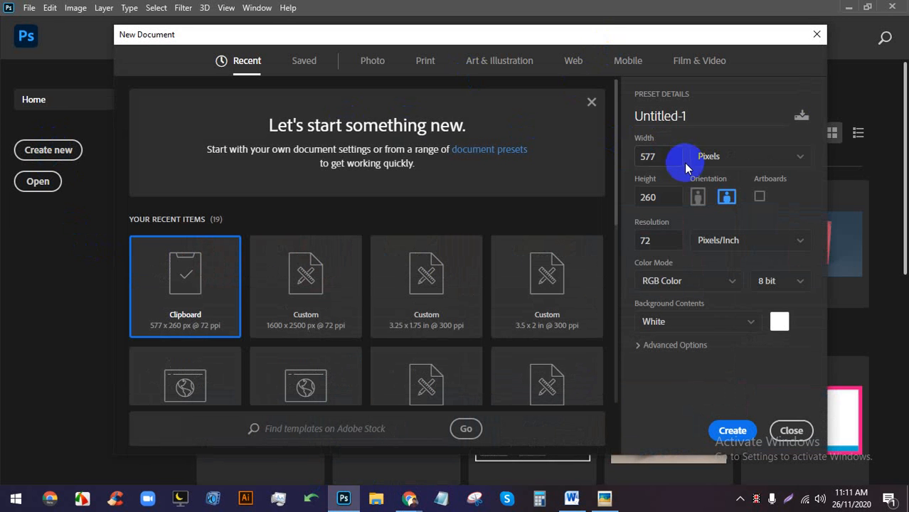
{"action": "left_click_drag", "start_coordinate": [668, 157], "coordinate": [627, 157]}
{"action": "double_click", "coordinate": [655, 196]}
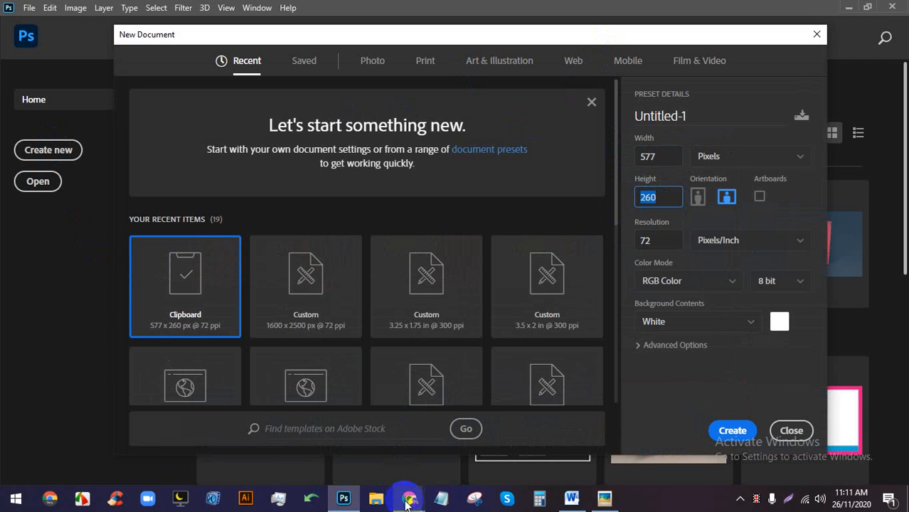
{"action": "double_click", "coordinate": [659, 158]}
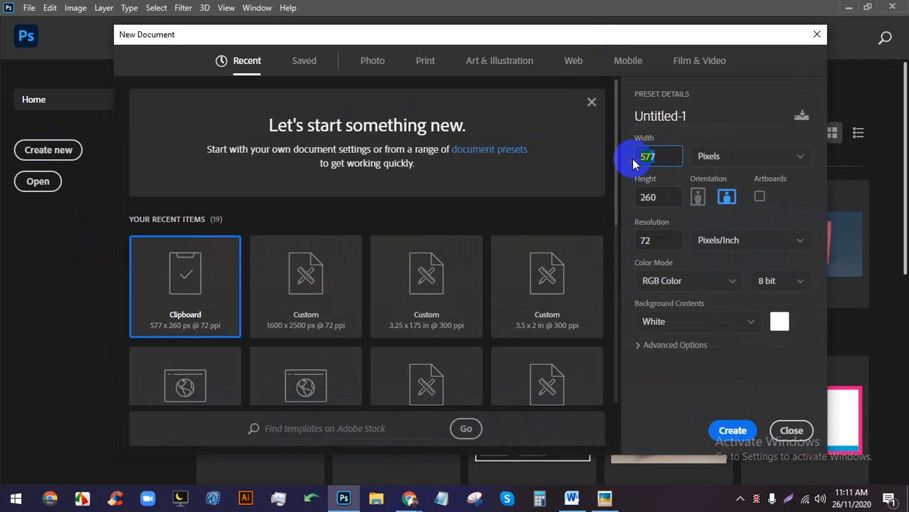
Return to Chrome, check the Google Meet call, and open the Freepik website in a new tab.
{"action": "mouse_move", "coordinate": [409, 498]}
{"action": "left_click", "coordinate": [386, 458]}
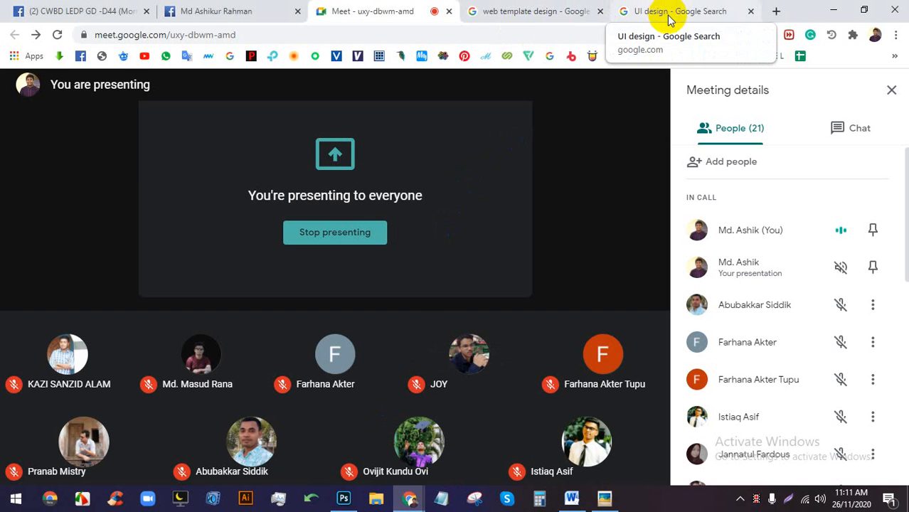
{"action": "left_click", "coordinate": [775, 10]}
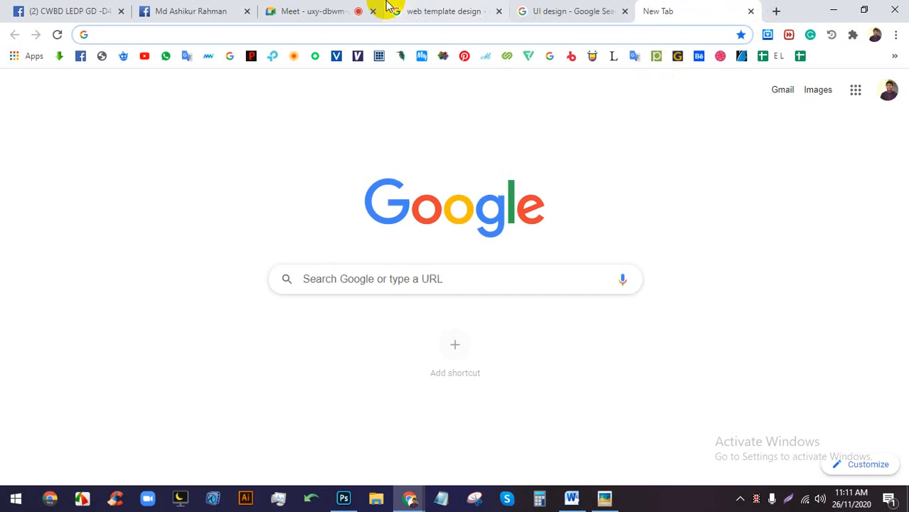
{"action": "left_click", "coordinate": [377, 10]}
{"action": "left_click", "coordinate": [590, 148]}
{"action": "left_click", "coordinate": [681, 8]}
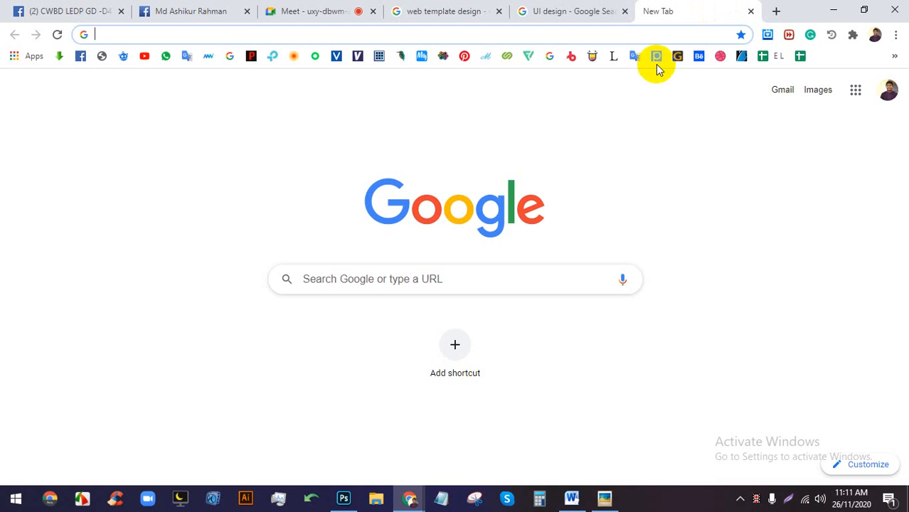
{"action": "left_click", "coordinate": [123, 55]}
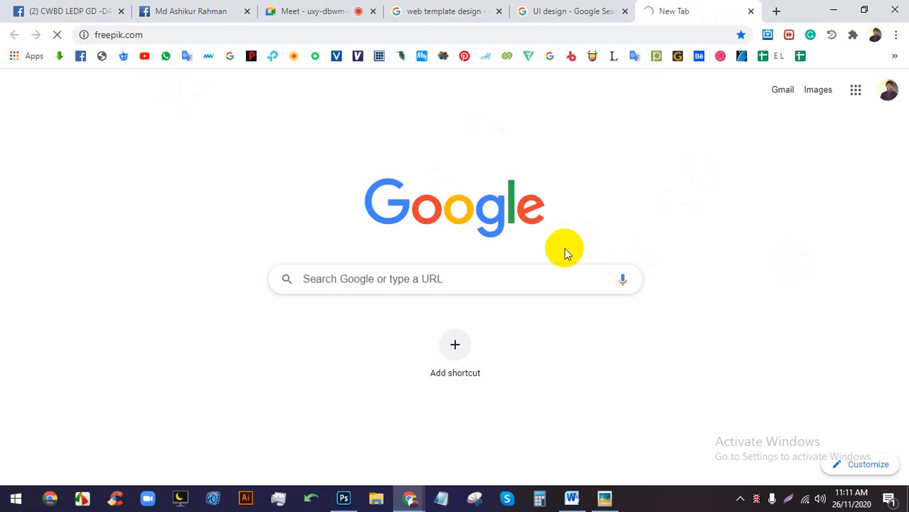
Open ProDesignTools' Adobe CC 2019 download page in another tab, dismiss the free books offer, and examine the page layout down to its footer.
{"action": "left_click", "coordinate": [774, 10]}
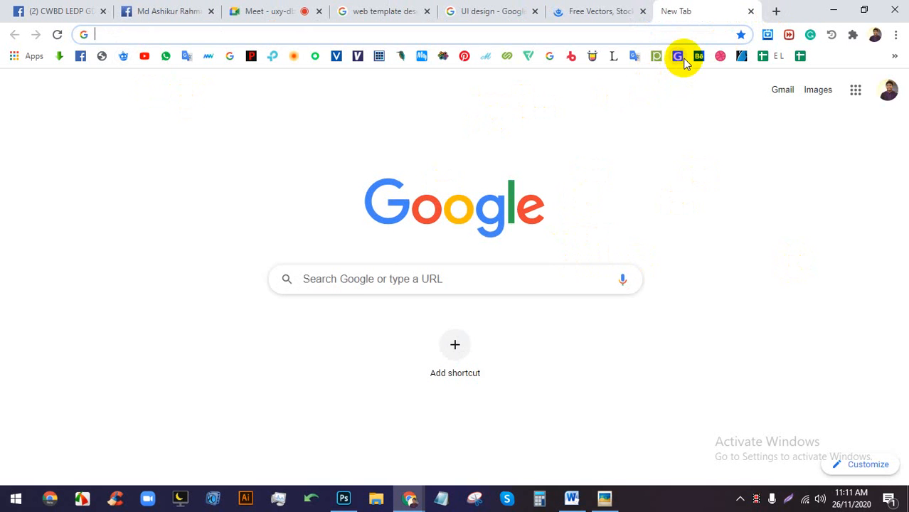
{"action": "left_click", "coordinate": [251, 57]}
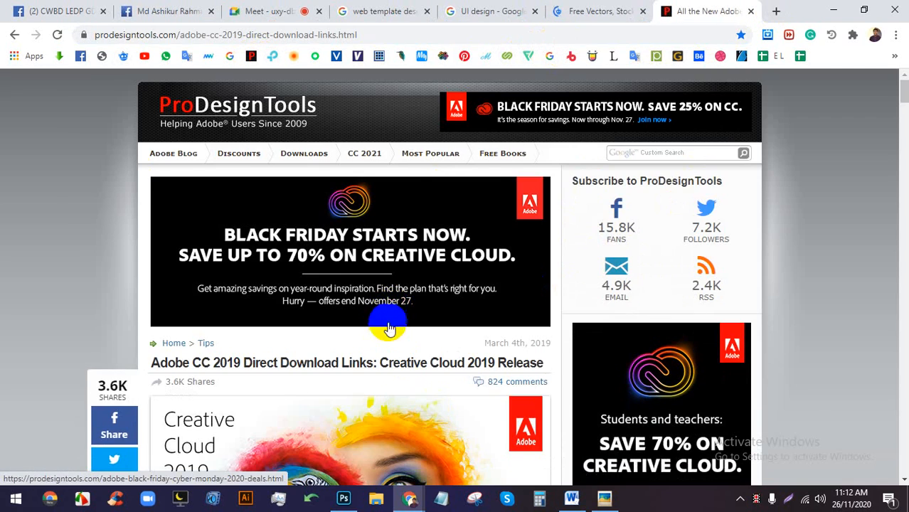
{"action": "scroll", "coordinate": [391, 315], "scroll_direction": "down", "scroll_amount": 15}
{"action": "scroll", "coordinate": [460, 311], "scroll_direction": "down", "scroll_amount": 5}
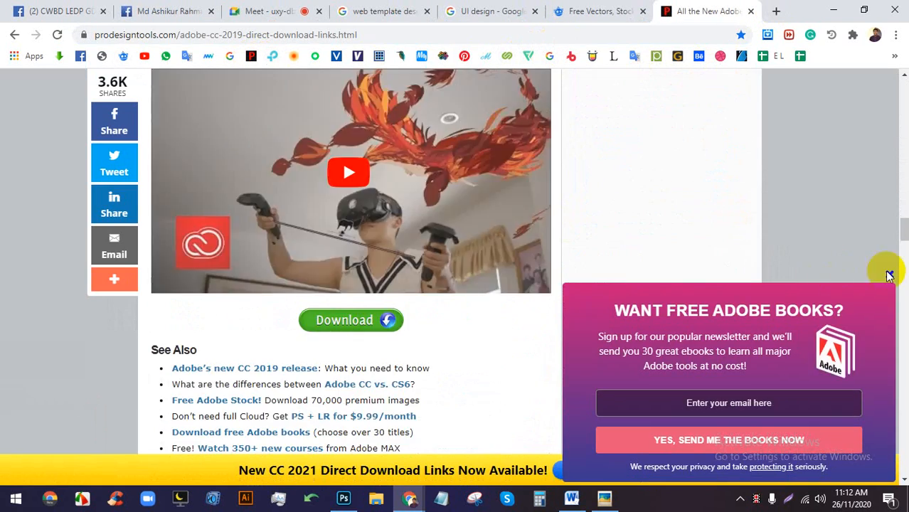
{"action": "left_click", "coordinate": [888, 274]}
{"action": "left_click_drag", "start_coordinate": [903, 243], "coordinate": [904, 469]}
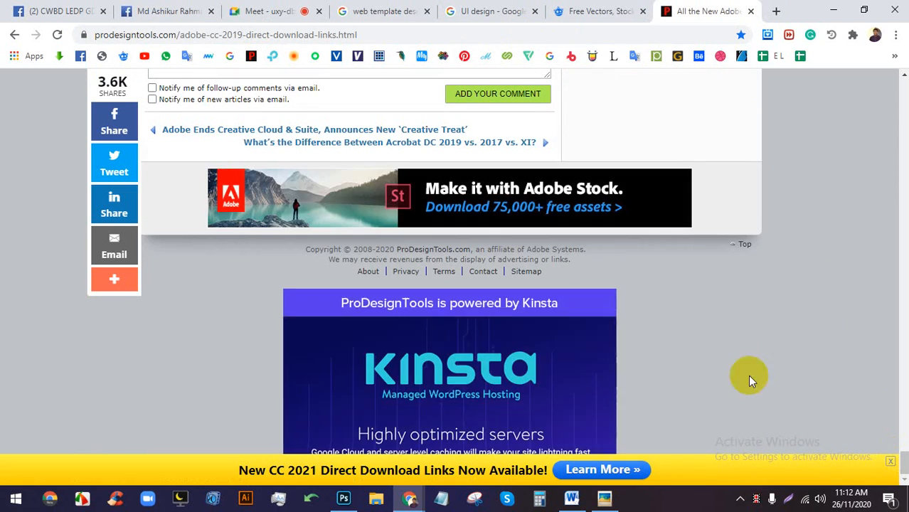
{"action": "scroll", "coordinate": [661, 323], "scroll_direction": "up", "scroll_amount": 15}
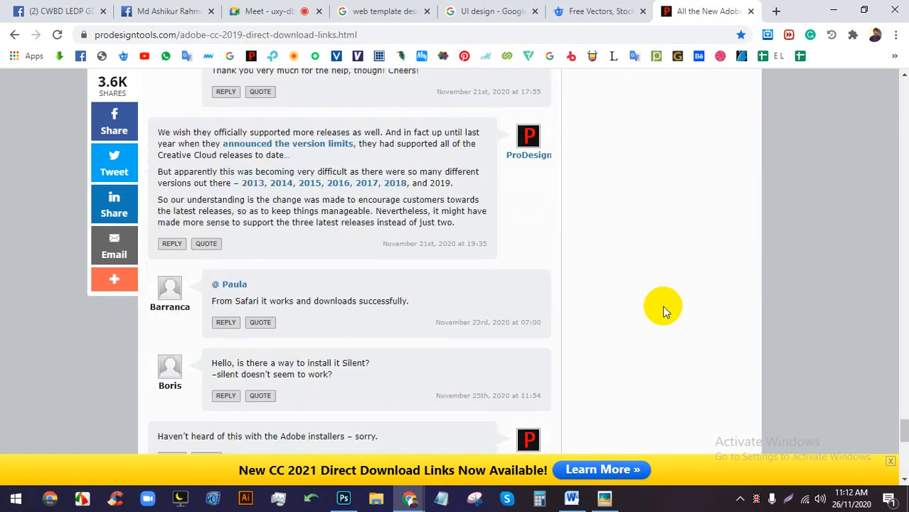
{"action": "scroll", "coordinate": [663, 298], "scroll_direction": "up", "scroll_amount": 10}
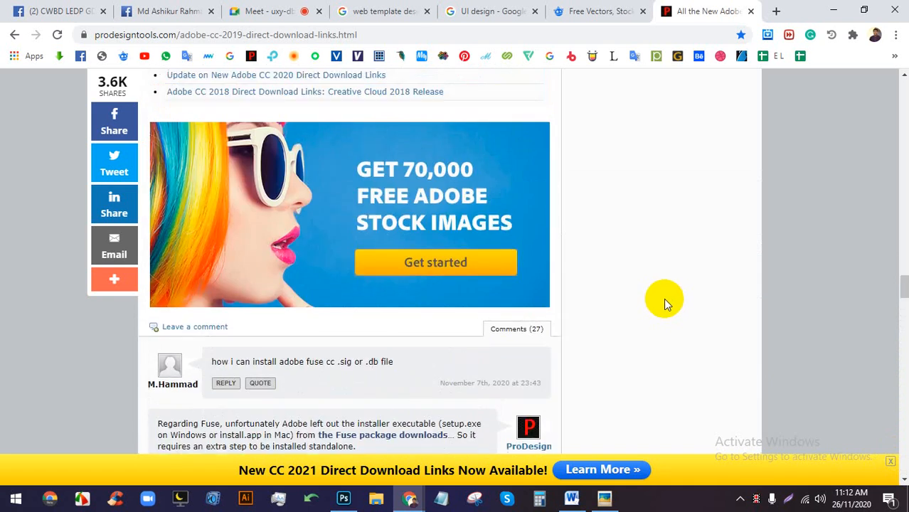
Switch to the Freepik home page and examine its layout from the image grid down to the footer.
{"action": "left_click", "coordinate": [574, 10]}
{"action": "scroll", "coordinate": [568, 190], "scroll_direction": "down", "scroll_amount": 20}
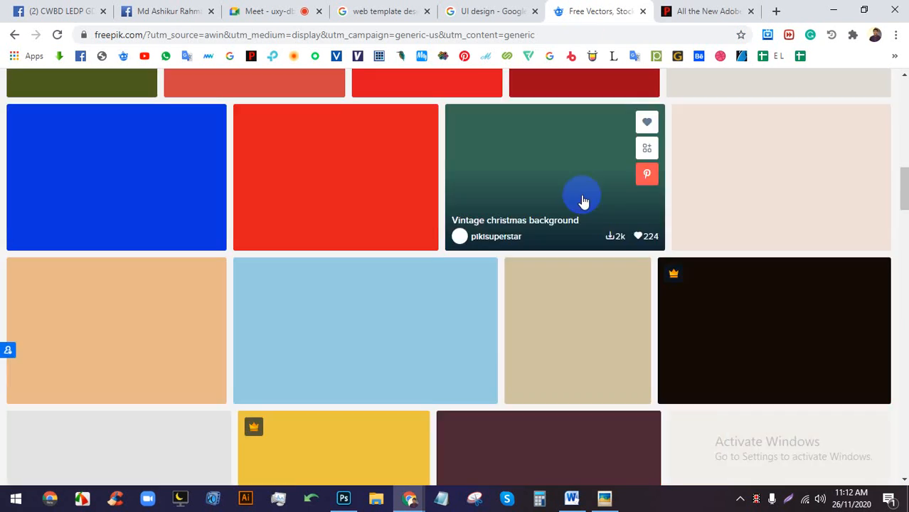
{"action": "scroll", "coordinate": [599, 234], "scroll_direction": "down", "scroll_amount": 10}
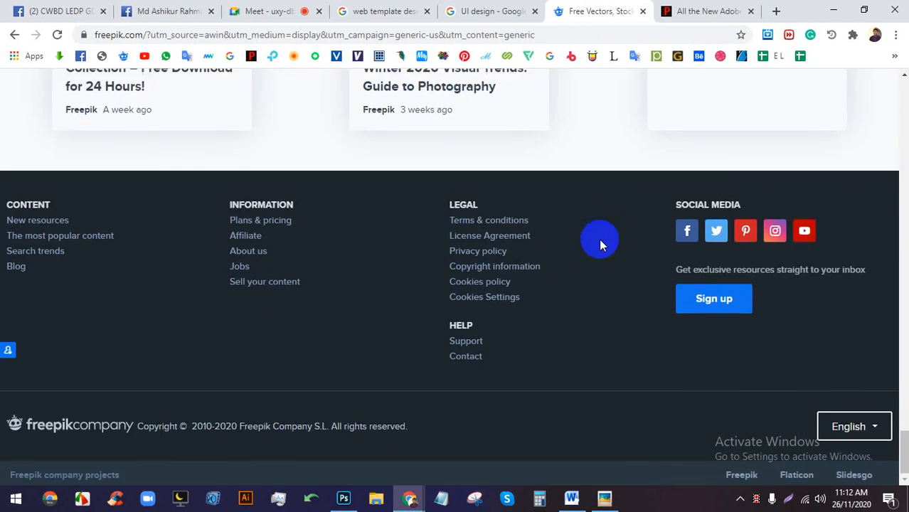
Examine the Freepik home page from the footer back up through Popular Searches to the image grid, and check the Google Meet call.
{"action": "scroll", "coordinate": [601, 257], "scroll_direction": "up", "scroll_amount": 12}
{"action": "scroll", "coordinate": [601, 264], "scroll_direction": "up", "scroll_amount": 15}
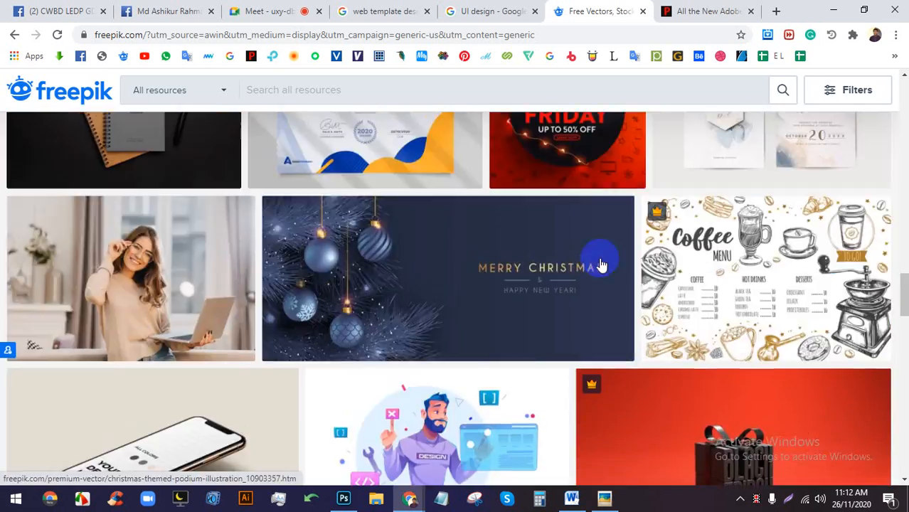
{"action": "scroll", "coordinate": [601, 263], "scroll_direction": "down", "scroll_amount": 5}
{"action": "left_click_drag", "start_coordinate": [904, 282], "coordinate": [903, 455]}
{"action": "scroll", "coordinate": [643, 318], "scroll_direction": "up", "scroll_amount": 15}
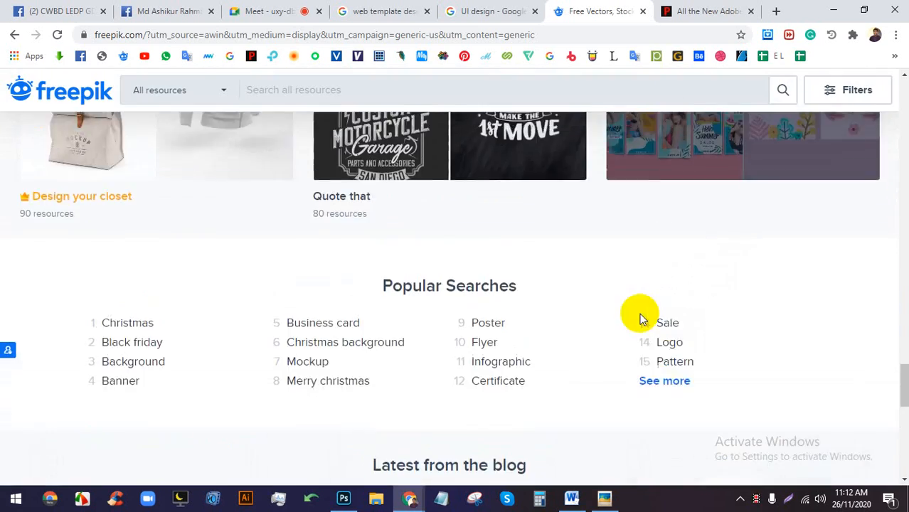
{"action": "scroll", "coordinate": [639, 316], "scroll_direction": "up", "scroll_amount": 10}
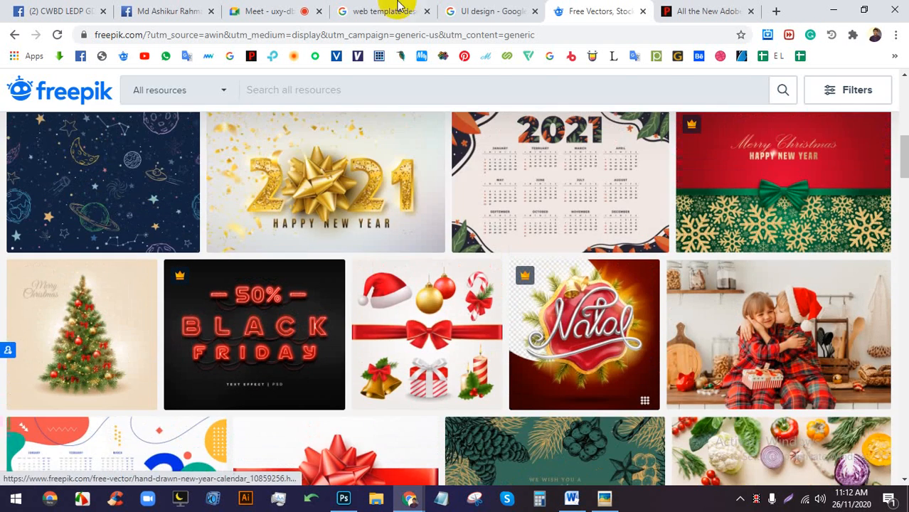
{"action": "left_click", "coordinate": [290, 8]}
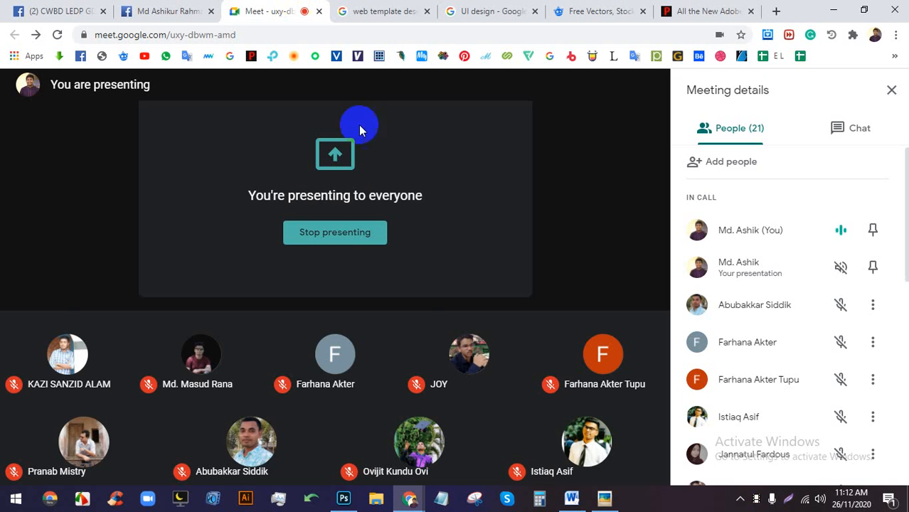
Switch to Photoshop to show the New Document settings, and return to the Google Meet call in Chrome.
{"action": "left_click", "coordinate": [346, 500]}
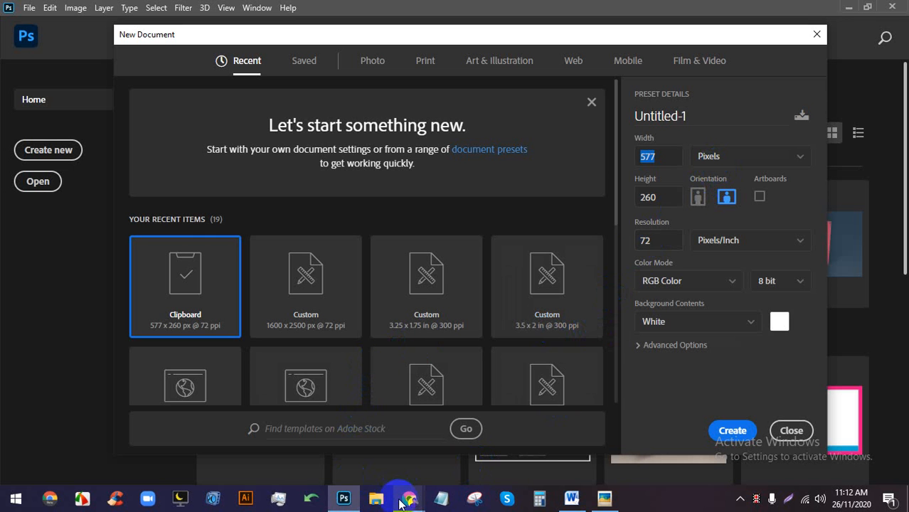
{"action": "mouse_move", "coordinate": [407, 497]}
{"action": "left_click", "coordinate": [388, 444]}
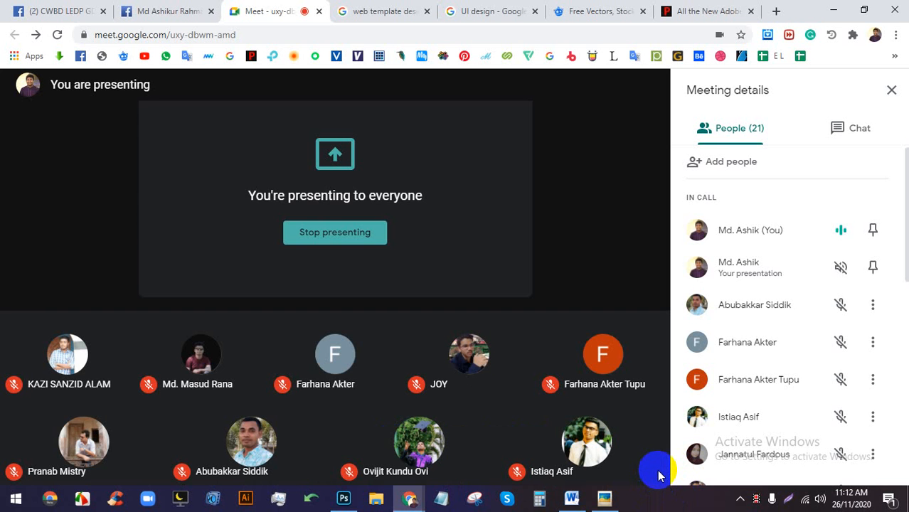
Switch to Photoshop and set the new document's width to 1600 pixels.
{"action": "left_click", "coordinate": [334, 502]}
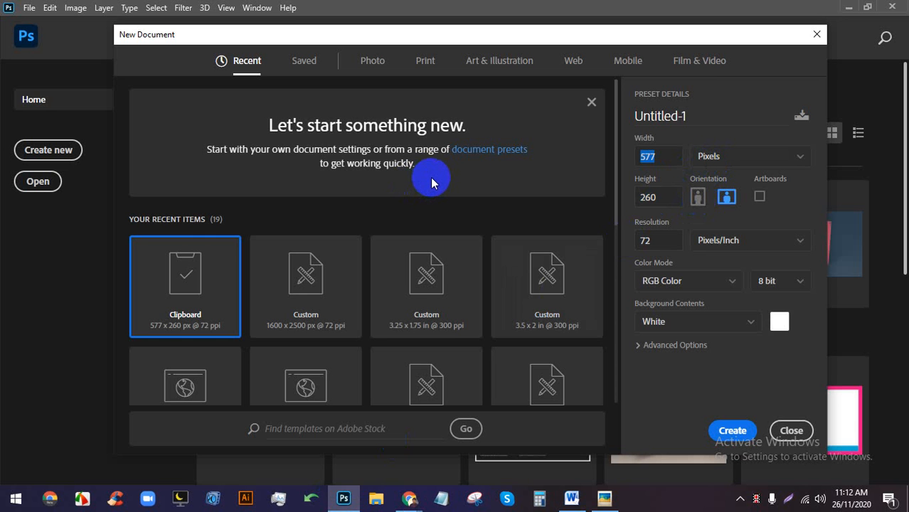
{"action": "left_click", "coordinate": [663, 156]}
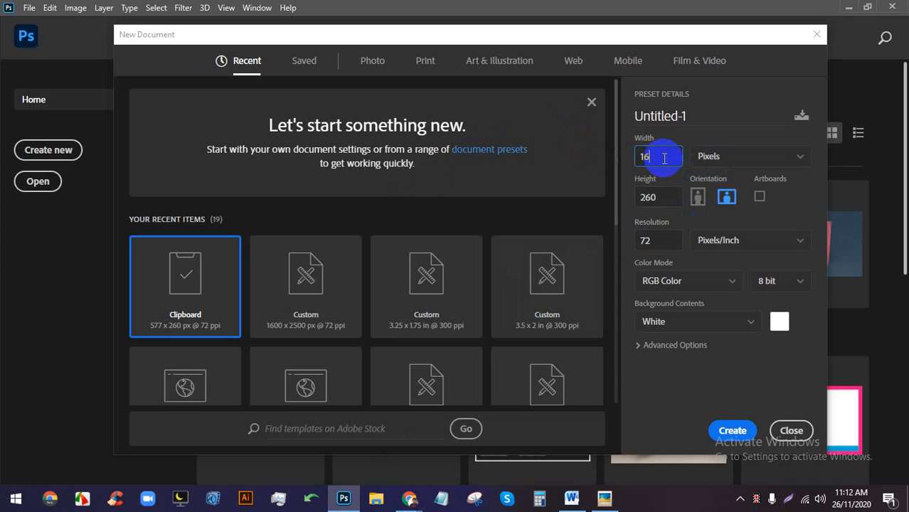
{"action": "key", "text": "Tab"}
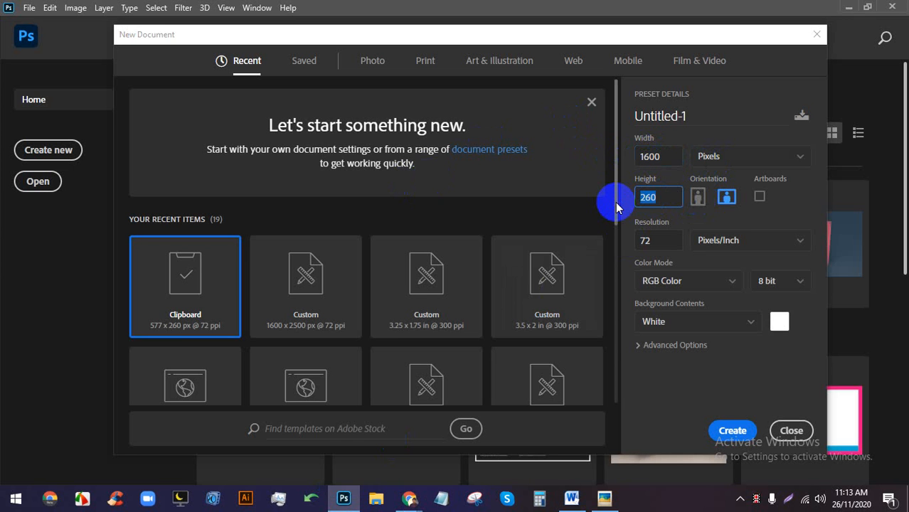
{"action": "type", "text": "15"}
{"action": "key", "text": "BackSpace"}
{"action": "key", "text": "BackSpace"}
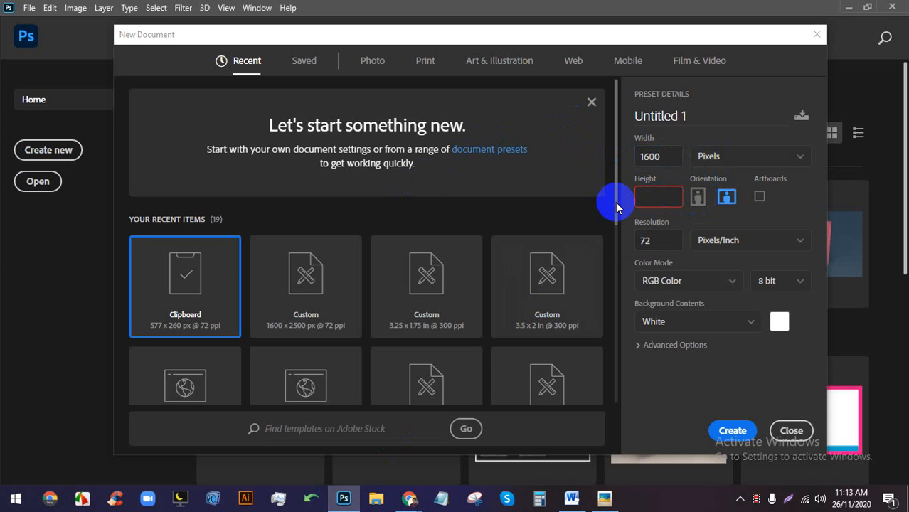
{"action": "type", "text": "2500"}
{"action": "key", "text": "BackSpace"}
{"action": "key", "text": "BackSpace"}
{"action": "key", "text": "BackSpace"}
{"action": "key", "text": "BackSpace"}
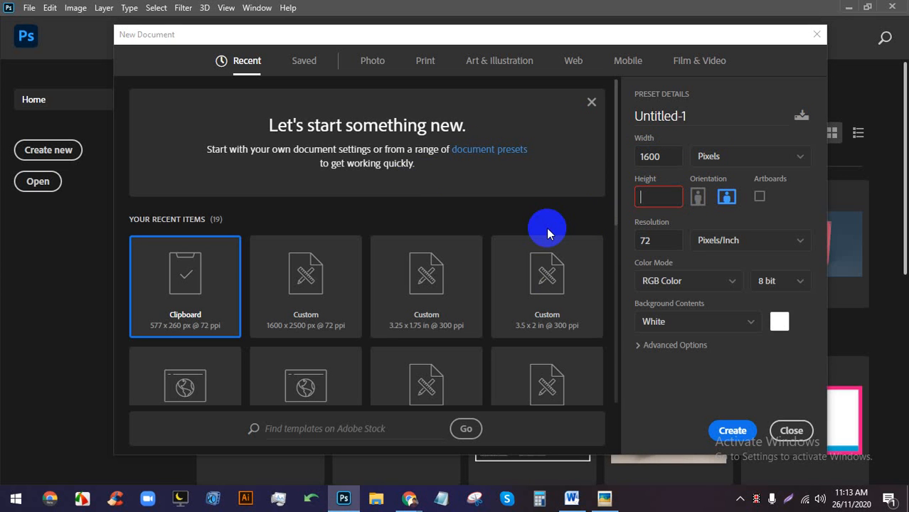
Set the new document's height to 3000 pixels and its orientation to portrait.
{"action": "type", "text": "3000"}
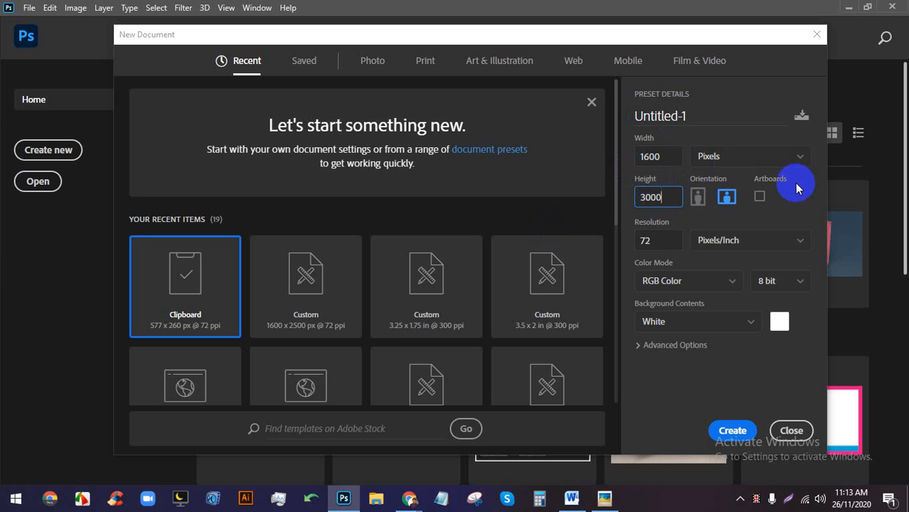
{"action": "left_click", "coordinate": [697, 197]}
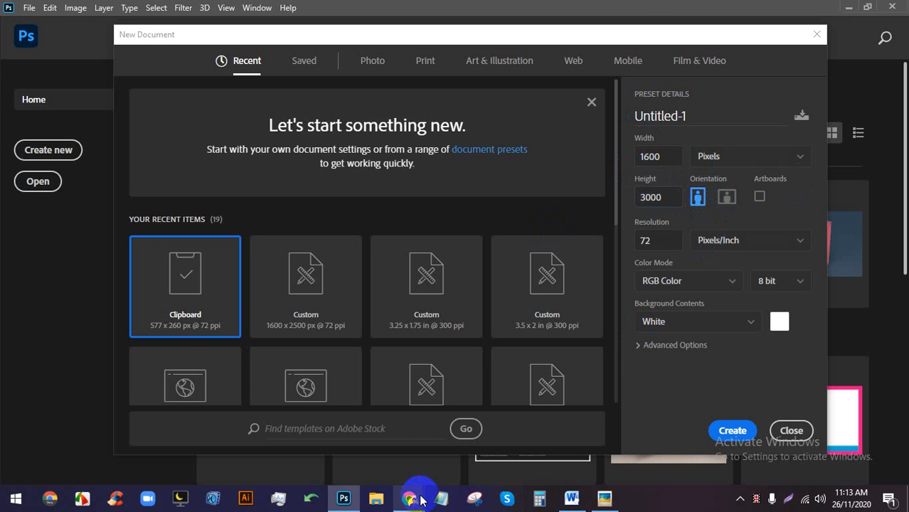
Return to Chrome, look at Freepik, and dismiss the free books offer on the ProDesignTools page to show its header.
{"action": "mouse_move", "coordinate": [411, 495]}
{"action": "left_click", "coordinate": [387, 455]}
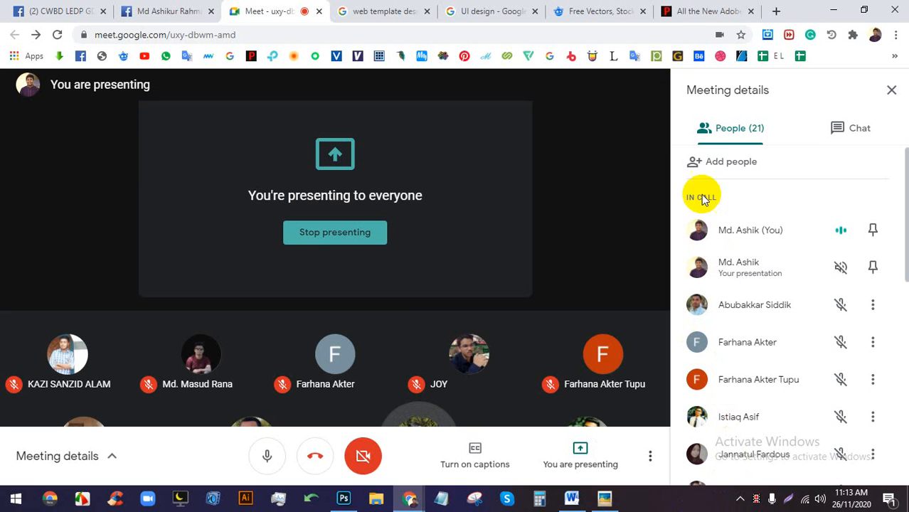
{"action": "left_click", "coordinate": [612, 10]}
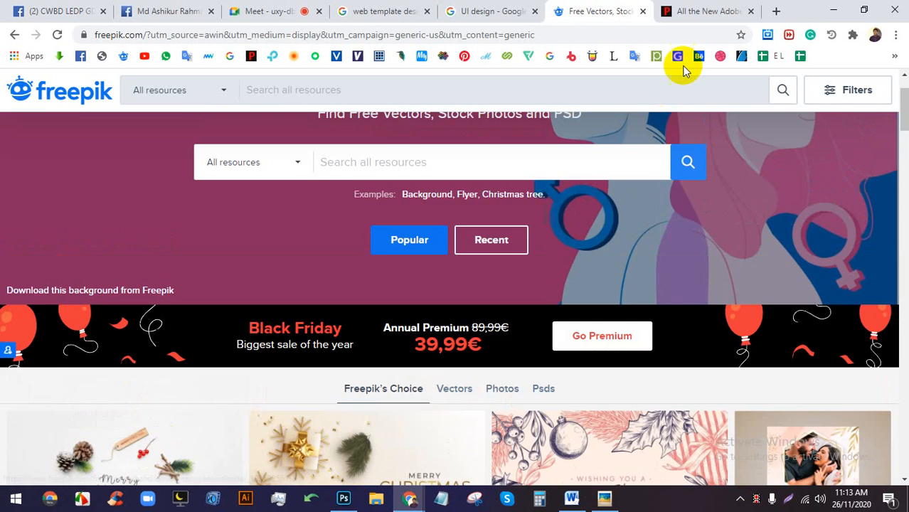
{"action": "left_click", "coordinate": [704, 11]}
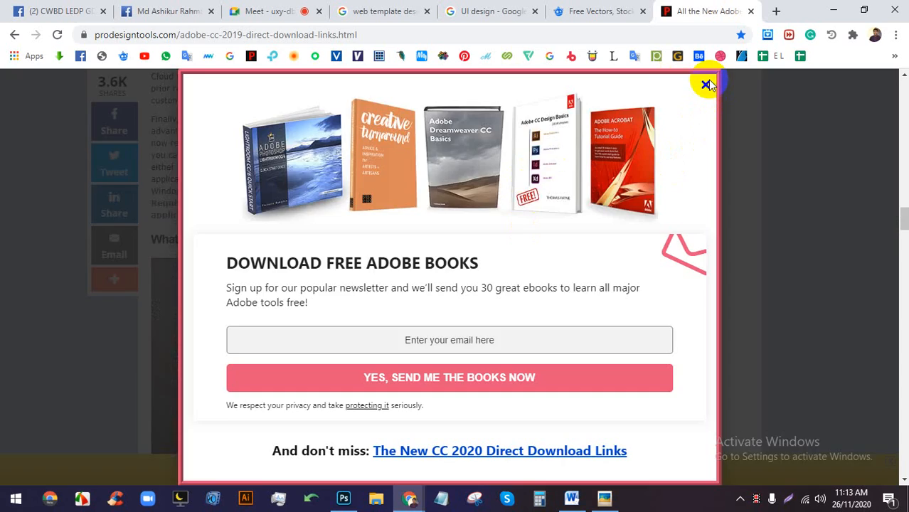
{"action": "left_click", "coordinate": [708, 84]}
{"action": "scroll", "coordinate": [575, 288], "scroll_direction": "up", "scroll_amount": 20}
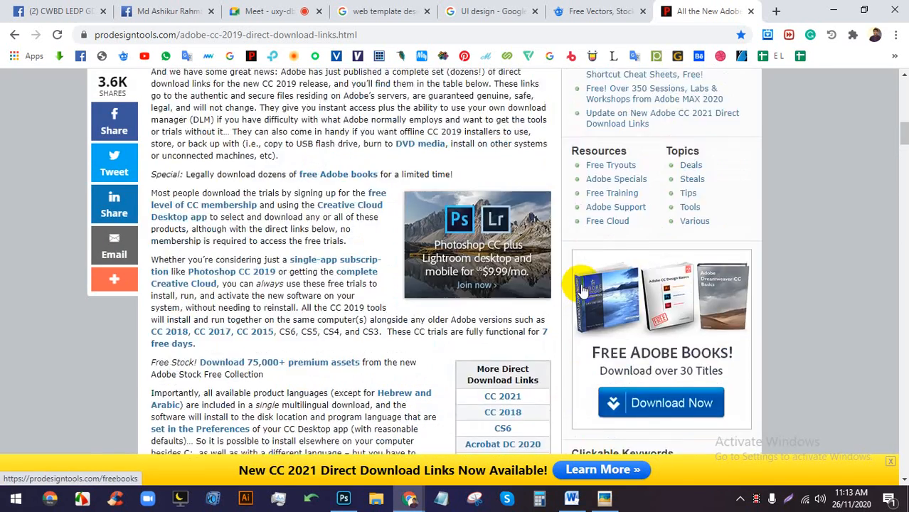
{"action": "scroll", "coordinate": [581, 289], "scroll_direction": "up", "scroll_amount": 10}
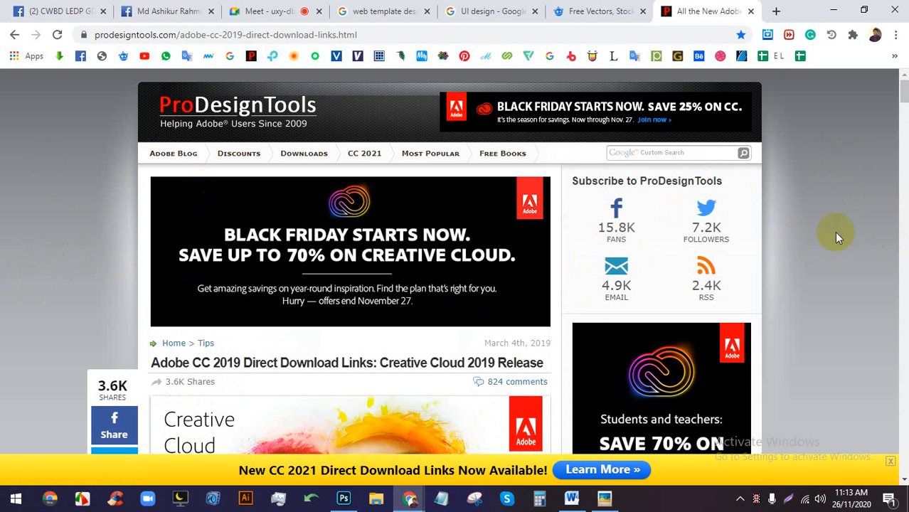
Switch to Freepik and examine how the image grid fills the width of the home page.
{"action": "left_click", "coordinate": [553, 10]}
{"action": "scroll", "coordinate": [345, 310], "scroll_direction": "down", "scroll_amount": 10}
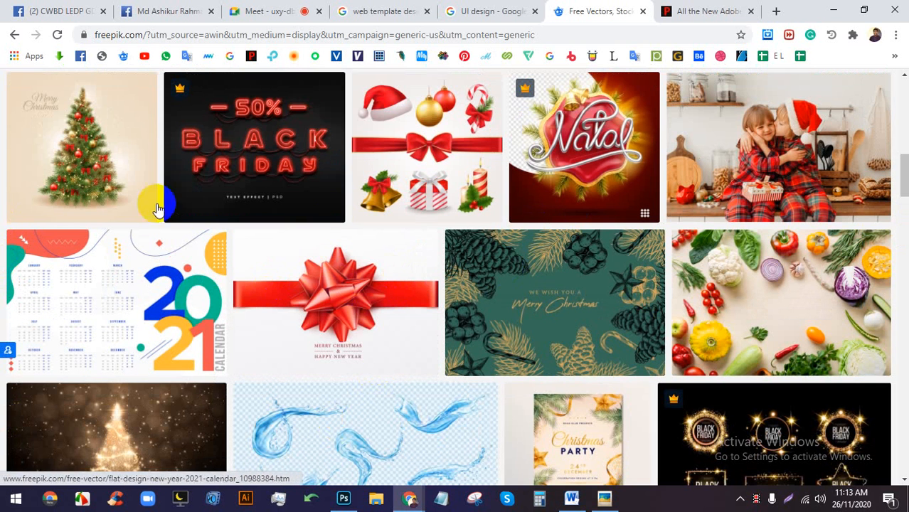
{"action": "scroll", "coordinate": [461, 268], "scroll_direction": "down", "scroll_amount": 1}
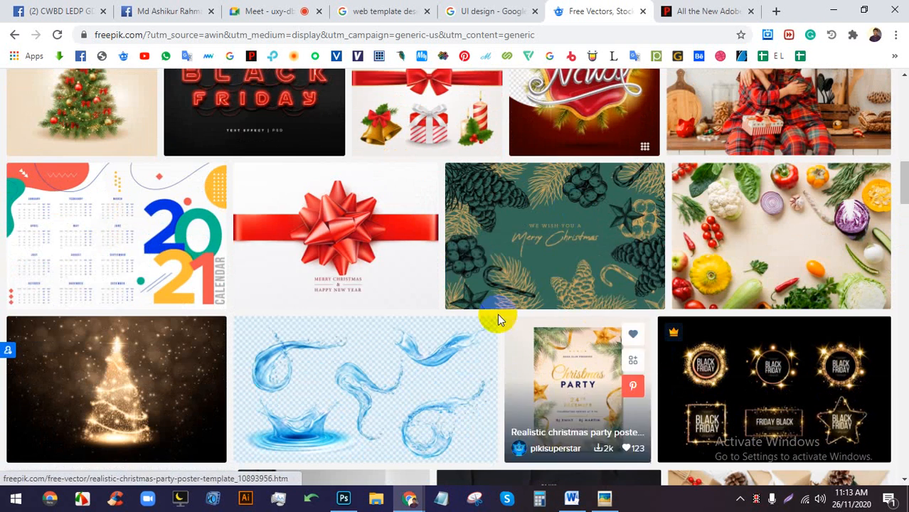
{"action": "scroll", "coordinate": [500, 251], "scroll_direction": "down", "scroll_amount": 2}
{"action": "scroll", "coordinate": [500, 250], "scroll_direction": "down", "scroll_amount": 1}
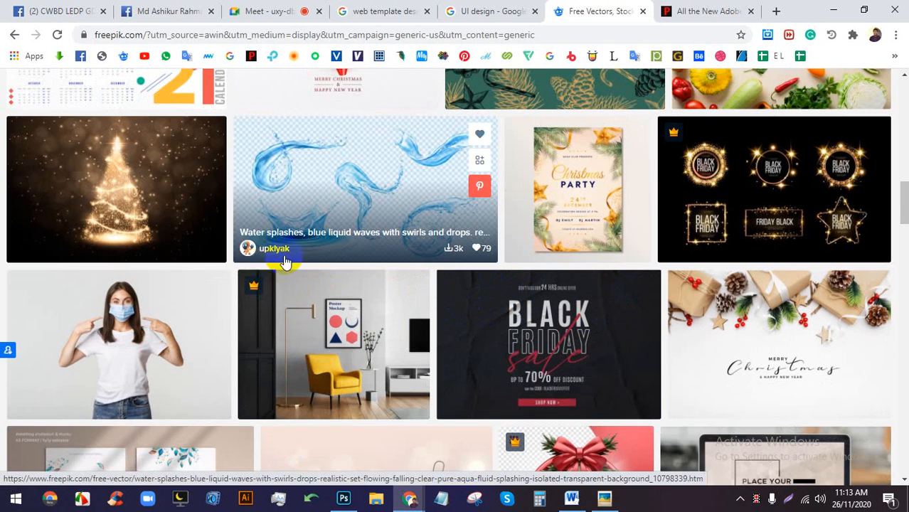
{"action": "scroll", "coordinate": [312, 252], "scroll_direction": "down", "scroll_amount": 5}
{"action": "scroll", "coordinate": [326, 246], "scroll_direction": "down", "scroll_amount": 9}
Switch to ProDesignTools, examine its header, centred article column and sidebar, and check the Google Meet call.
{"action": "left_click", "coordinate": [690, 10]}
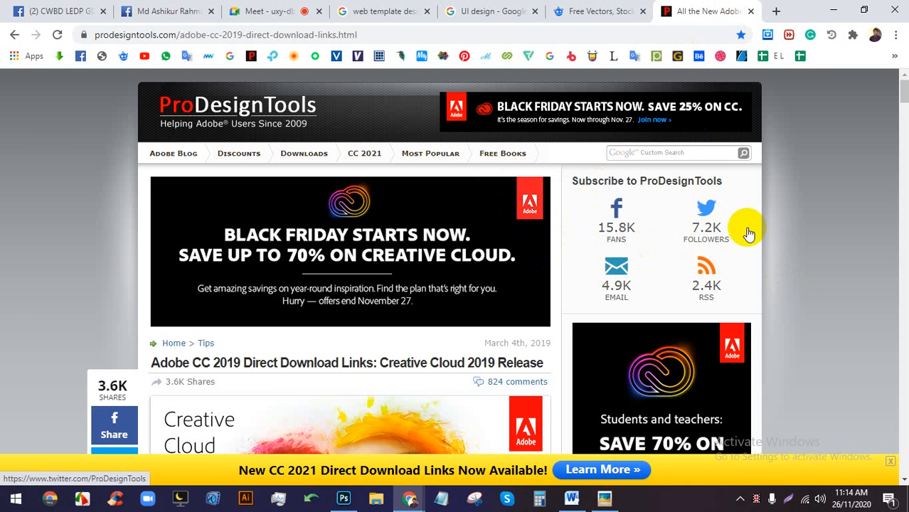
{"action": "scroll", "coordinate": [746, 235], "scroll_direction": "down", "scroll_amount": 4}
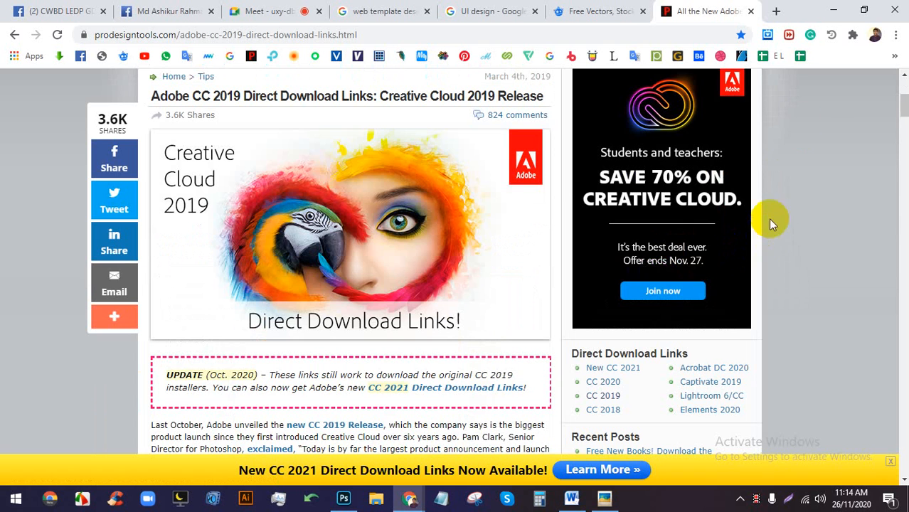
{"action": "scroll", "coordinate": [574, 263], "scroll_direction": "up", "scroll_amount": 4}
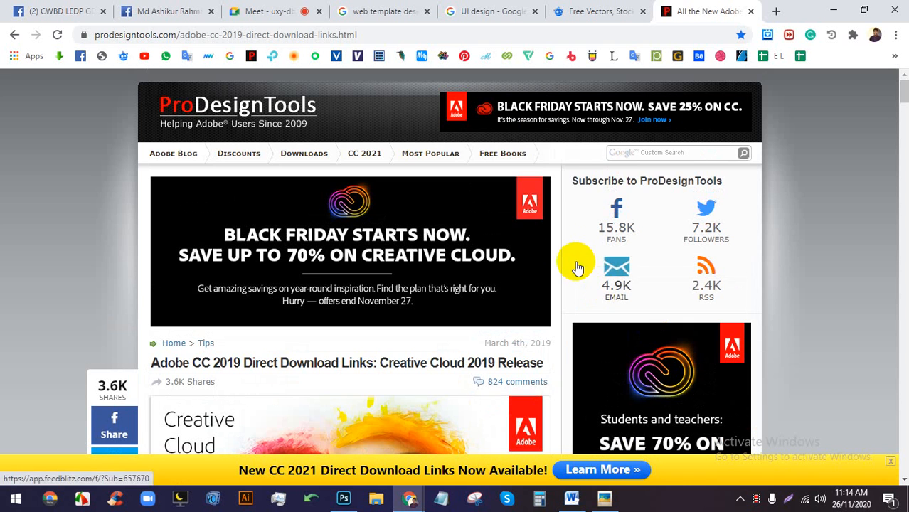
{"action": "left_click", "coordinate": [297, 10]}
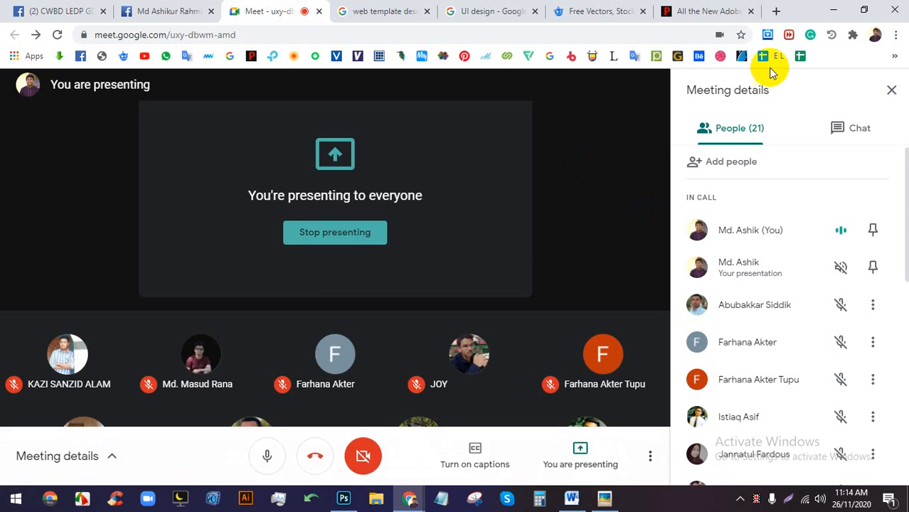
Examine the ProDesignTools article down to the related posts, and return to the top of the Freepik home page for comparison.
{"action": "left_click", "coordinate": [694, 10]}
{"action": "scroll", "coordinate": [516, 249], "scroll_direction": "down", "scroll_amount": 15}
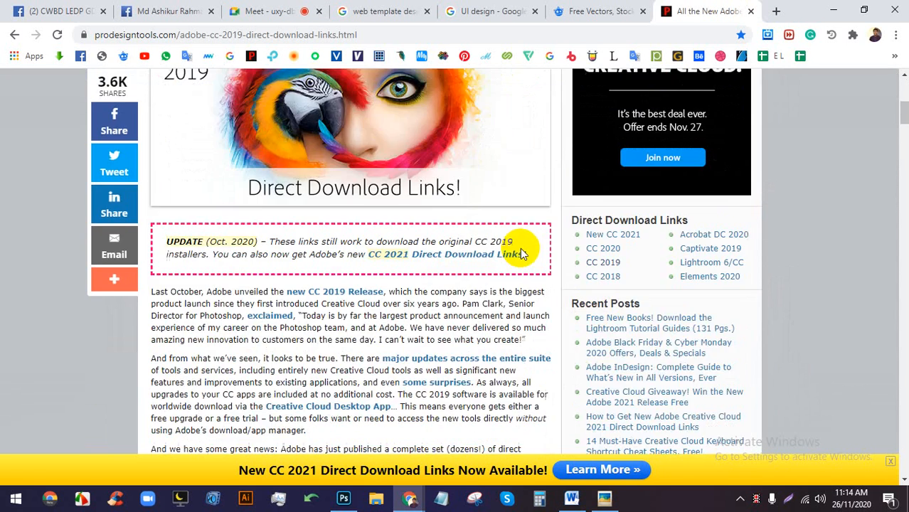
{"action": "scroll", "coordinate": [482, 283], "scroll_direction": "down", "scroll_amount": 20}
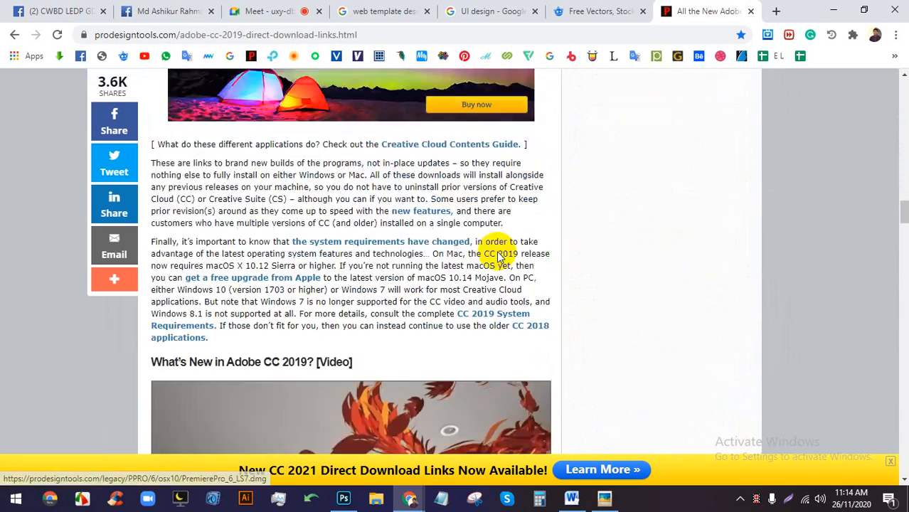
{"action": "scroll", "coordinate": [501, 258], "scroll_direction": "down", "scroll_amount": 5}
{"action": "scroll", "coordinate": [499, 254], "scroll_direction": "up", "scroll_amount": 9}
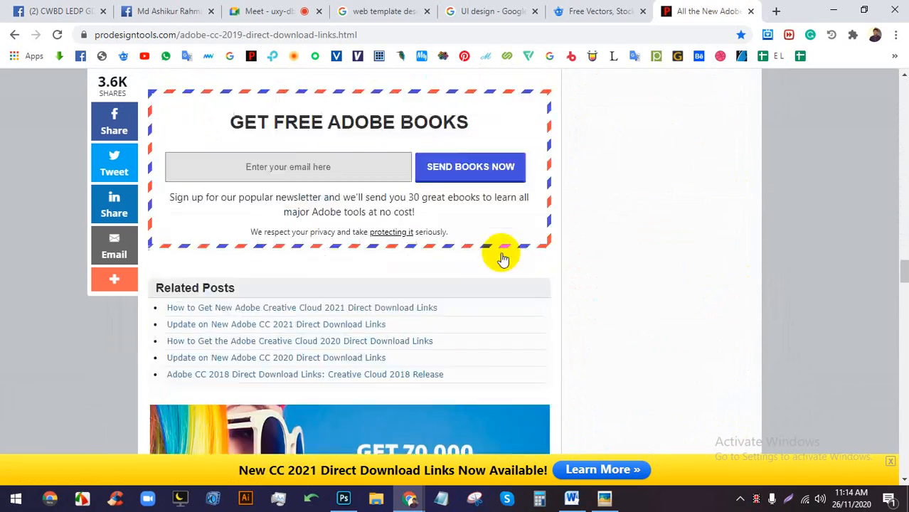
{"action": "left_click", "coordinate": [611, 11]}
{"action": "scroll", "coordinate": [828, 204], "scroll_direction": "up", "scroll_amount": 10}
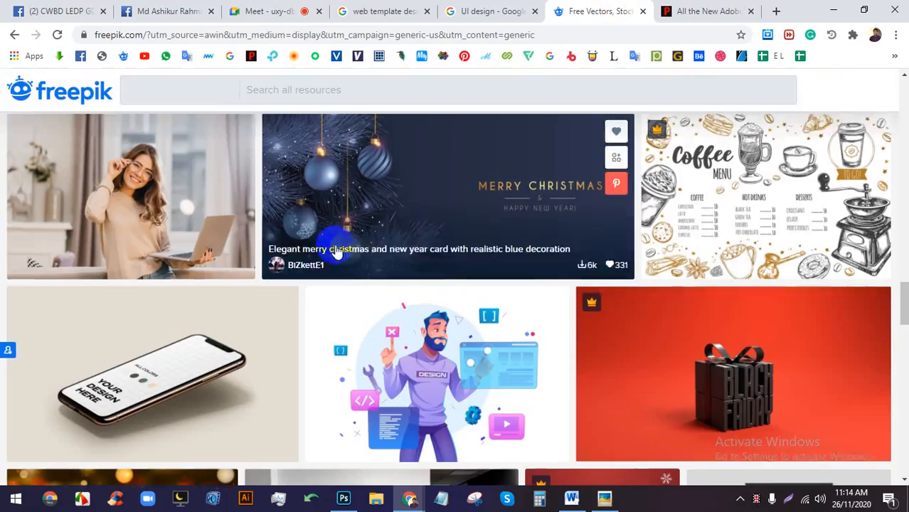
{"action": "scroll", "coordinate": [810, 199], "scroll_direction": "up", "scroll_amount": 5}
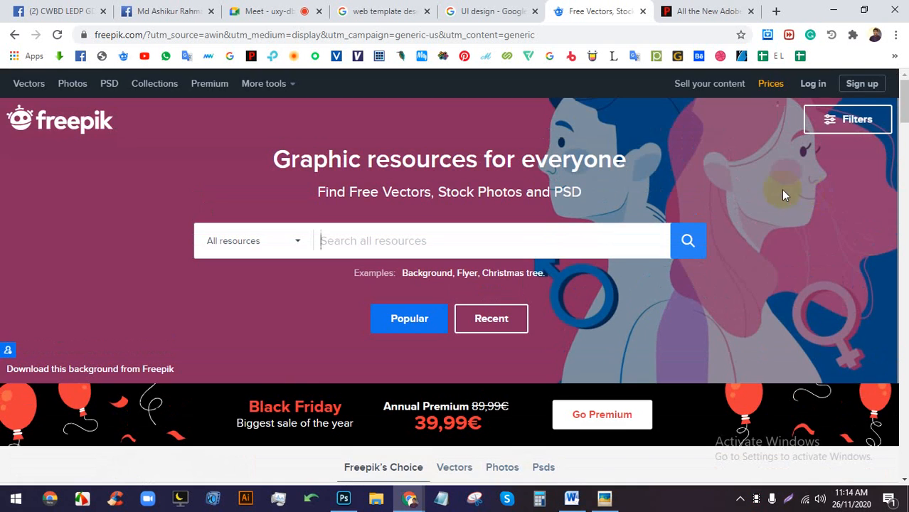
Inspect the Freepik hero section in Chrome's developer tools and toggle the responsive device view.
{"action": "right_click", "coordinate": [695, 175]}
{"action": "left_click", "coordinate": [749, 337]}
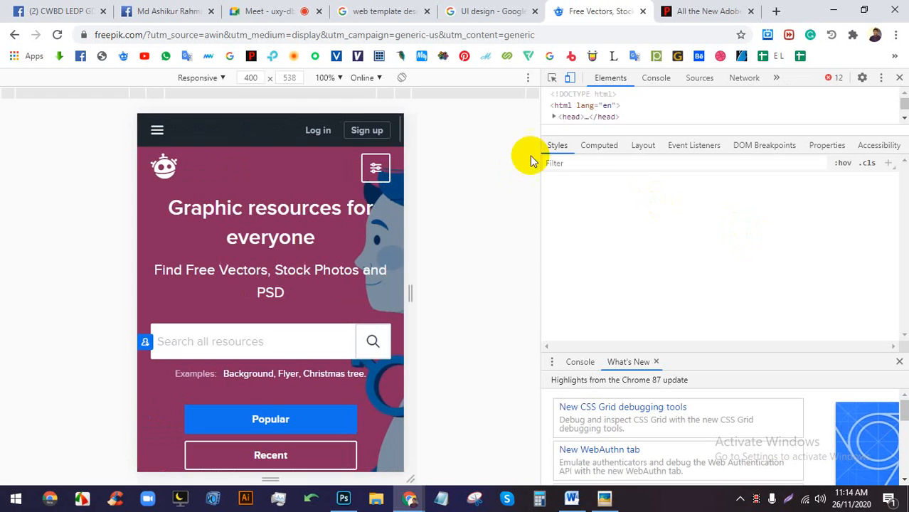
{"action": "left_click", "coordinate": [570, 78]}
Switch to the Google Meet call and admit the participant asking to join.
{"action": "left_click", "coordinate": [298, 9]}
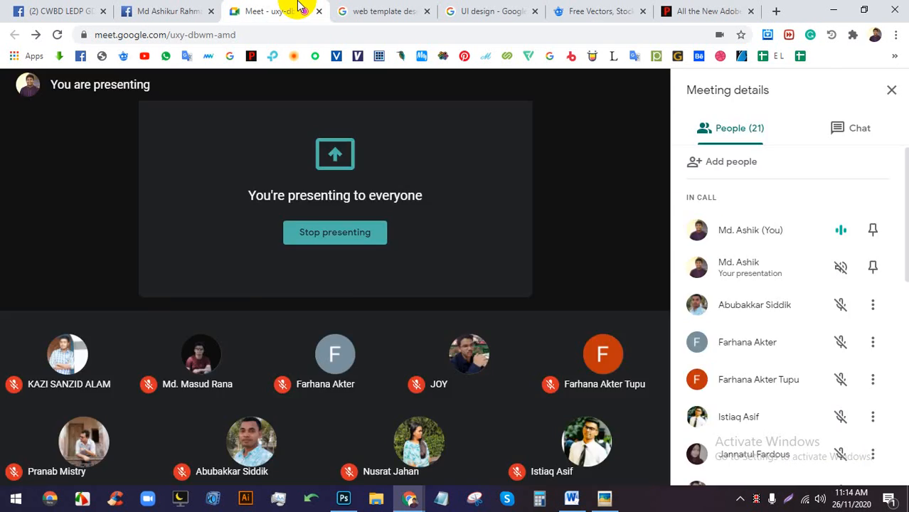
{"action": "left_click", "coordinate": [603, 151]}
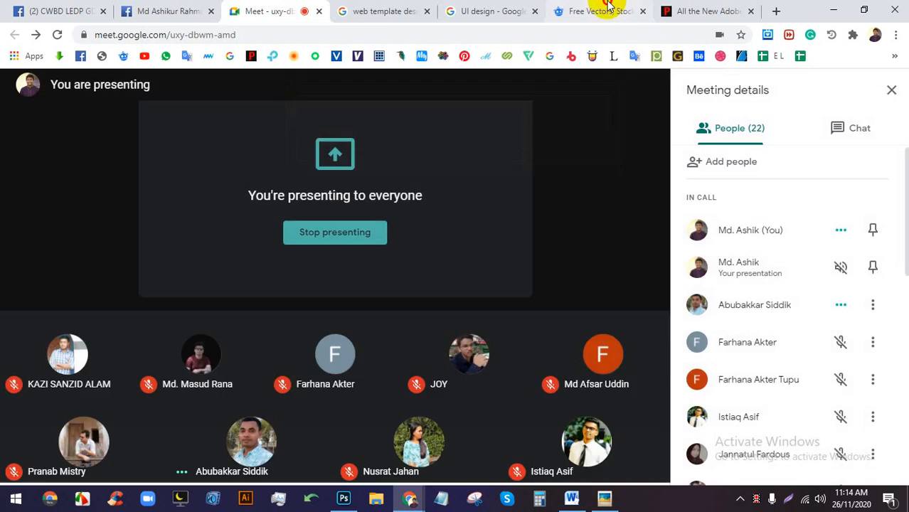
Return to Freepik, show it in the 400 by 538 responsive device view and reload the page.
{"action": "left_click", "coordinate": [601, 11]}
{"action": "left_click", "coordinate": [570, 77]}
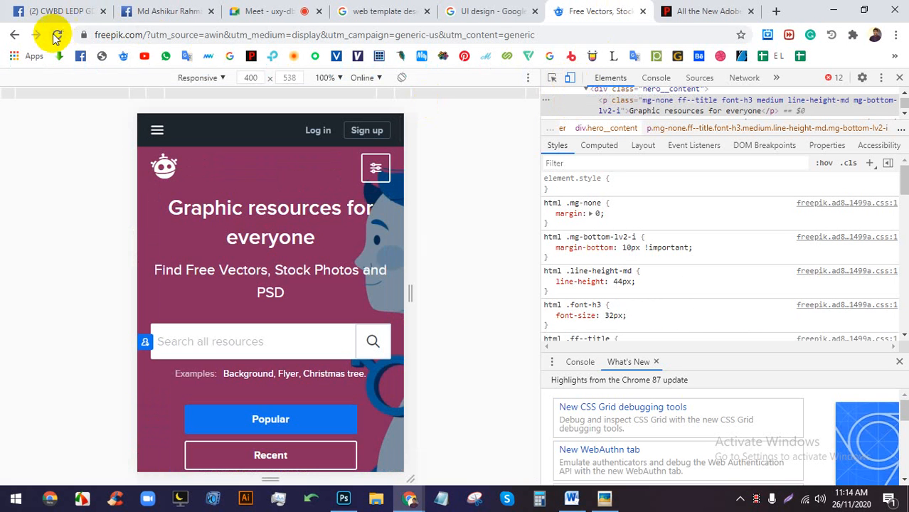
{"action": "left_click", "coordinate": [57, 35]}
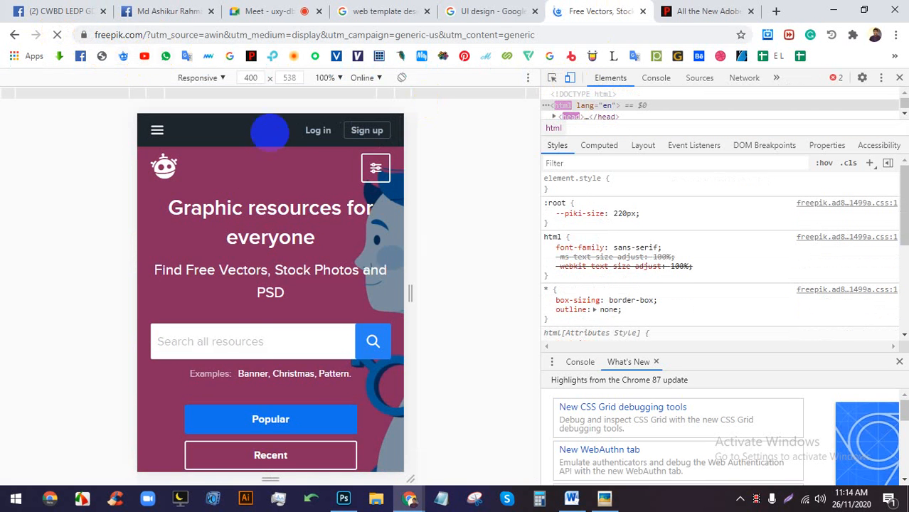
Examine how the Freepik home page stacks its content in mobile view, down to the popular searches.
{"action": "scroll", "coordinate": [276, 285], "scroll_direction": "down", "scroll_amount": 6}
{"action": "scroll", "coordinate": [276, 290], "scroll_direction": "down", "scroll_amount": 15}
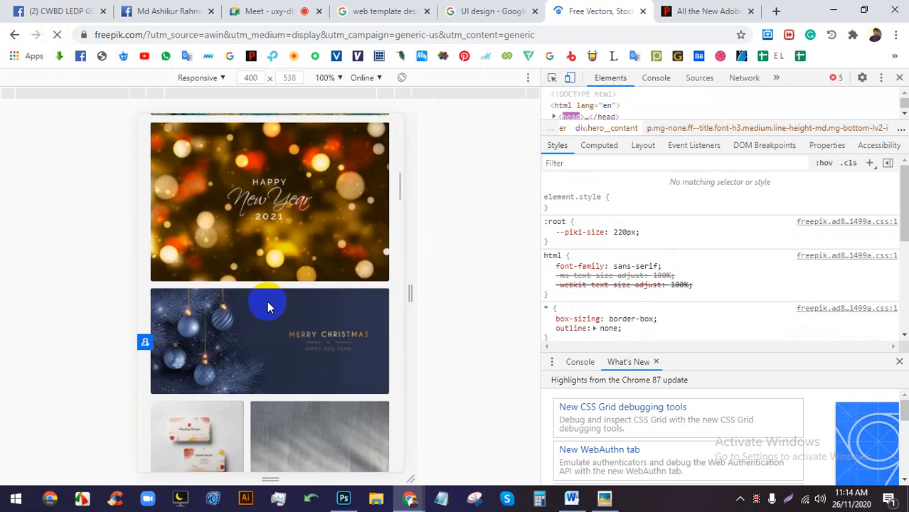
{"action": "scroll", "coordinate": [270, 289], "scroll_direction": "down", "scroll_amount": 15}
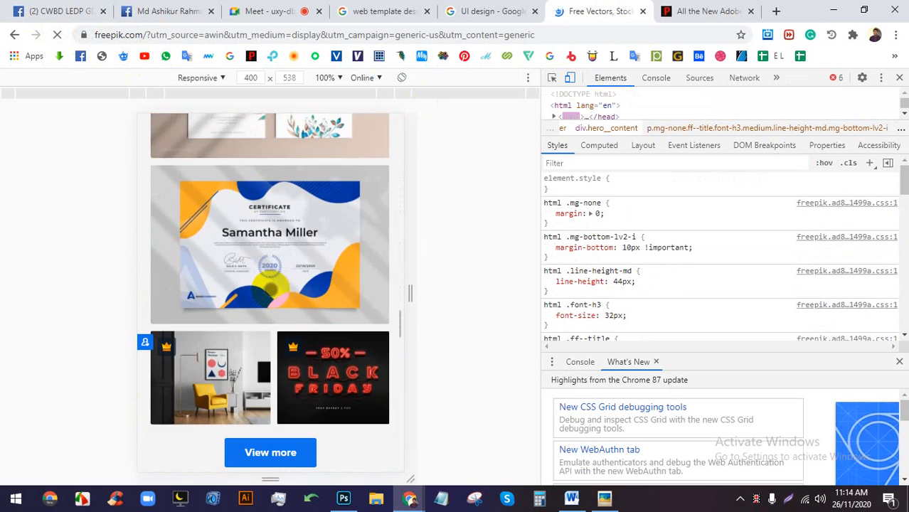
{"action": "scroll", "coordinate": [273, 292], "scroll_direction": "up", "scroll_amount": 1}
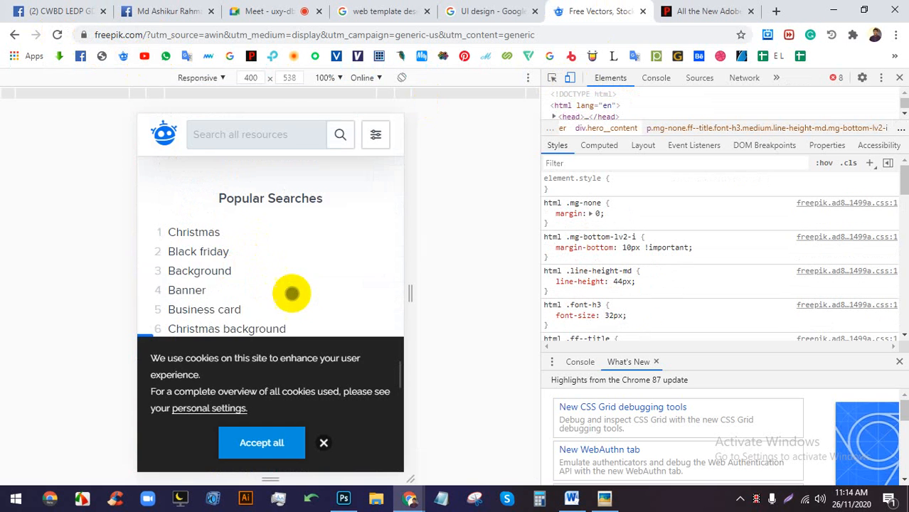
Show the ProDesignTools article in Chrome's 400 by 538 responsive device view and reload it.
{"action": "left_click", "coordinate": [775, 11]}
{"action": "left_click", "coordinate": [602, 7]}
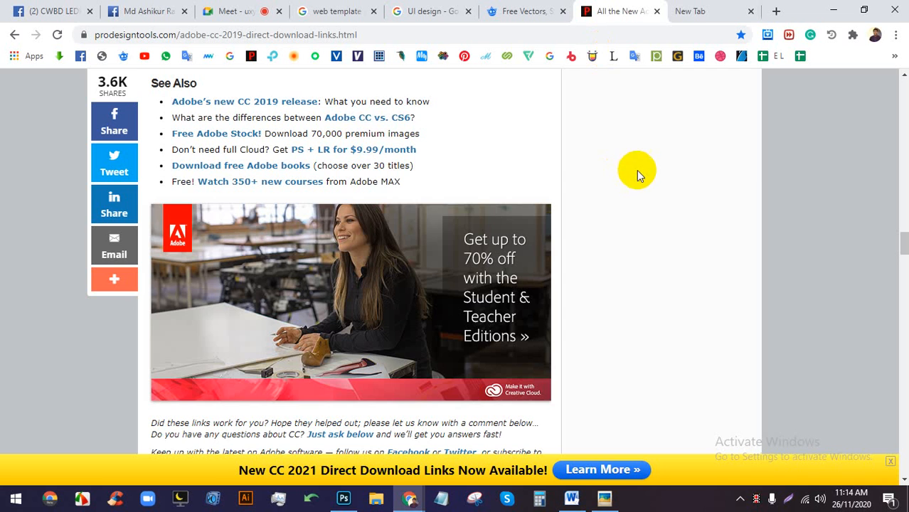
{"action": "right_click", "coordinate": [641, 174]}
{"action": "left_click", "coordinate": [696, 339]}
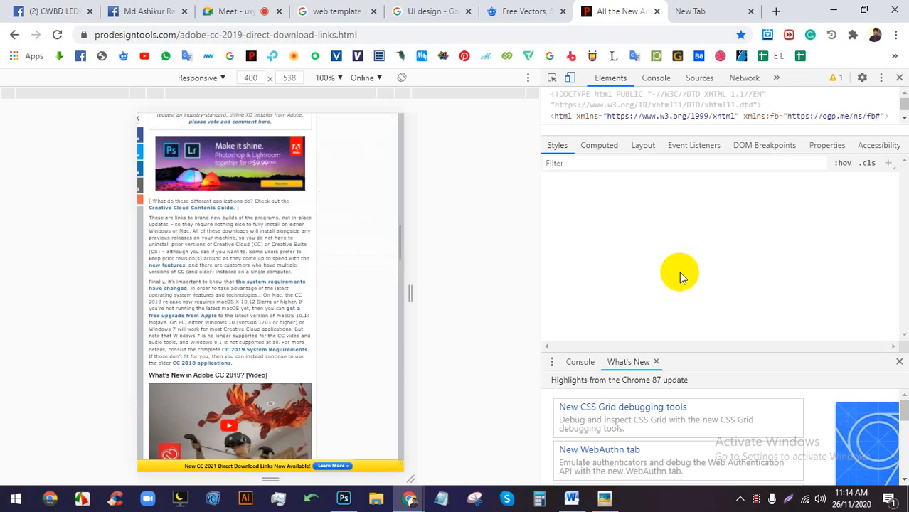
{"action": "left_click", "coordinate": [58, 35]}
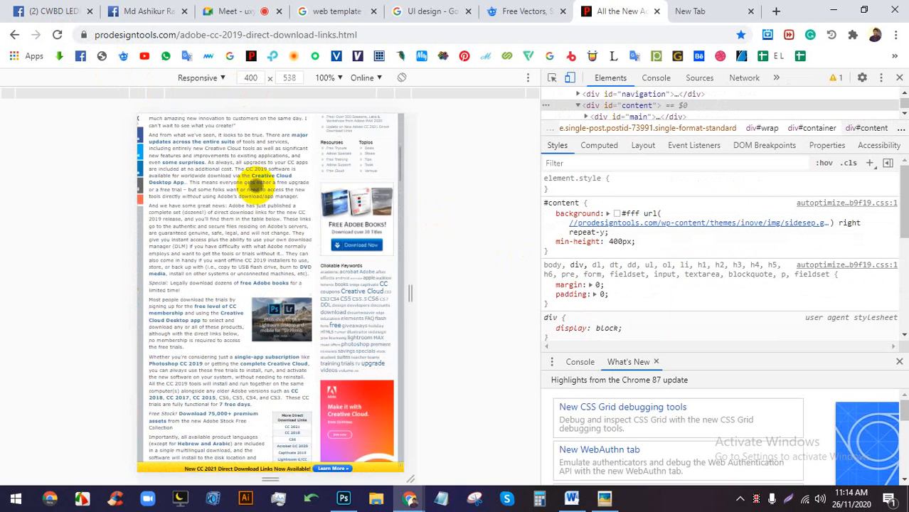
Examine how the ProDesignTools article's text, sidebar and comments are laid out at mobile size.
{"action": "scroll", "coordinate": [252, 187], "scroll_direction": "down", "scroll_amount": 15}
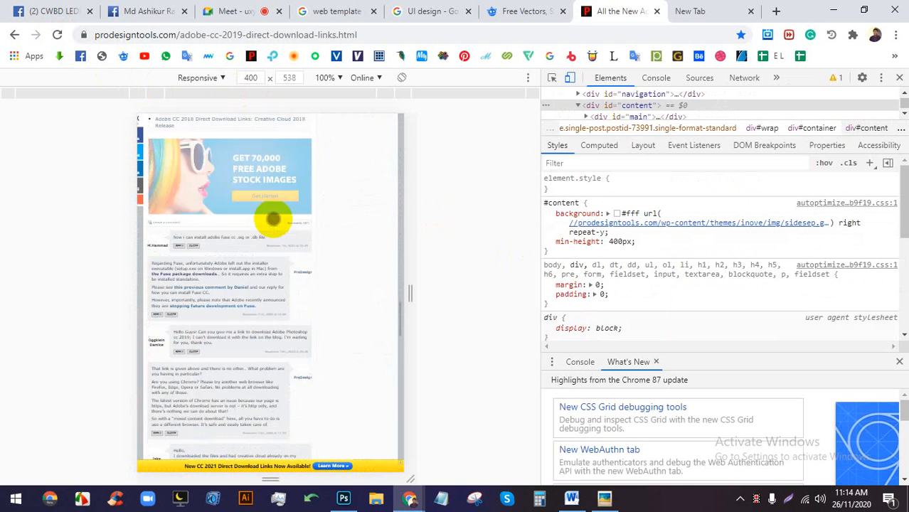
{"action": "scroll", "coordinate": [273, 219], "scroll_direction": "down", "scroll_amount": 15}
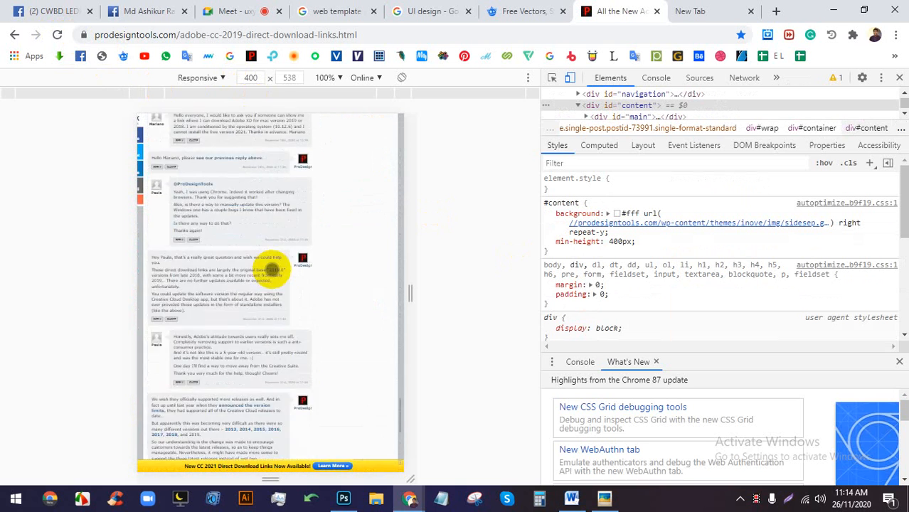
{"action": "scroll", "coordinate": [272, 270], "scroll_direction": "up", "scroll_amount": 20}
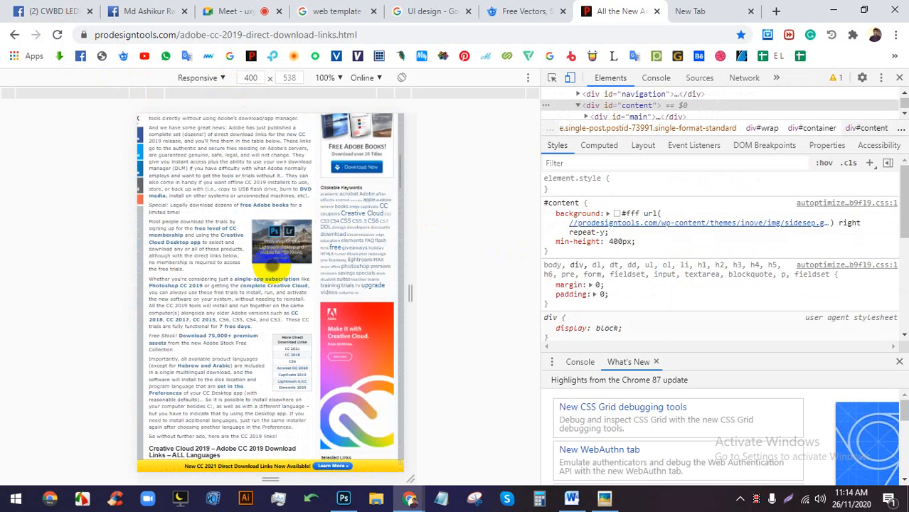
{"action": "scroll", "coordinate": [273, 267], "scroll_direction": "up", "scroll_amount": 5}
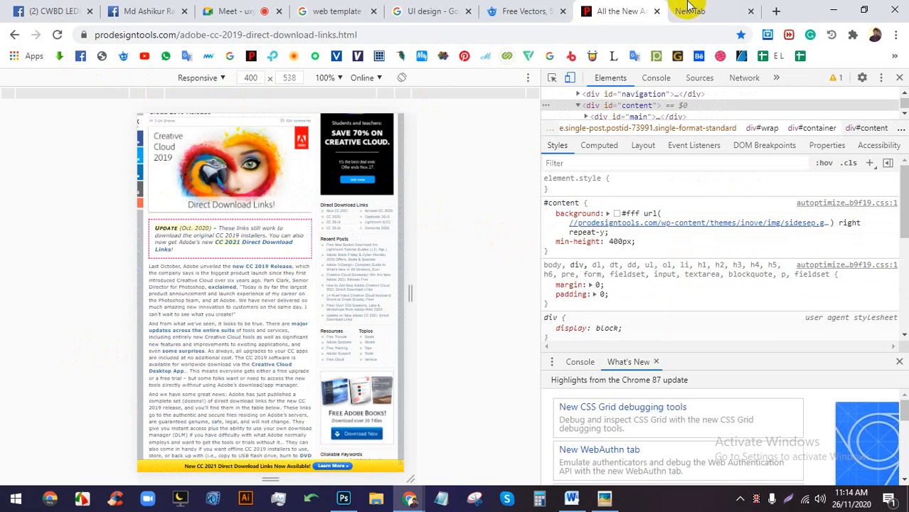
{"action": "left_click", "coordinate": [656, 11]}
{"action": "left_click", "coordinate": [656, 11]}
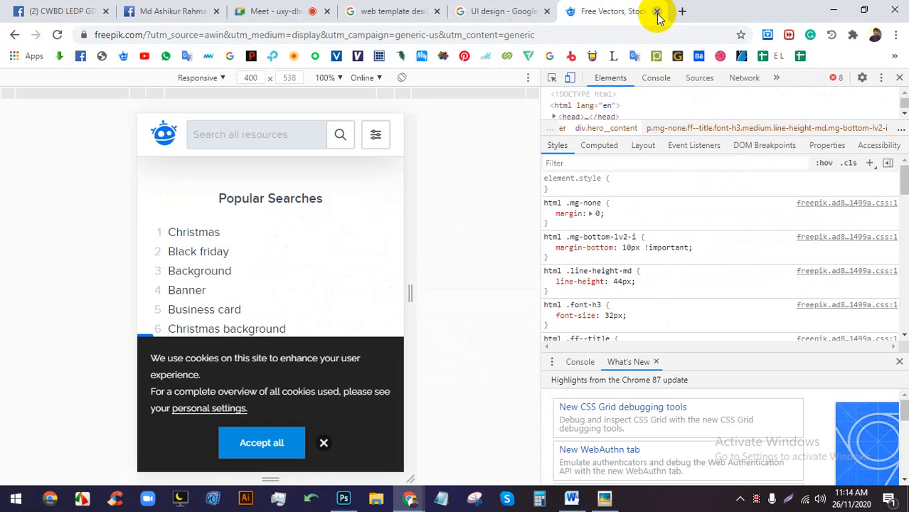
{"action": "left_click", "coordinate": [898, 79]}
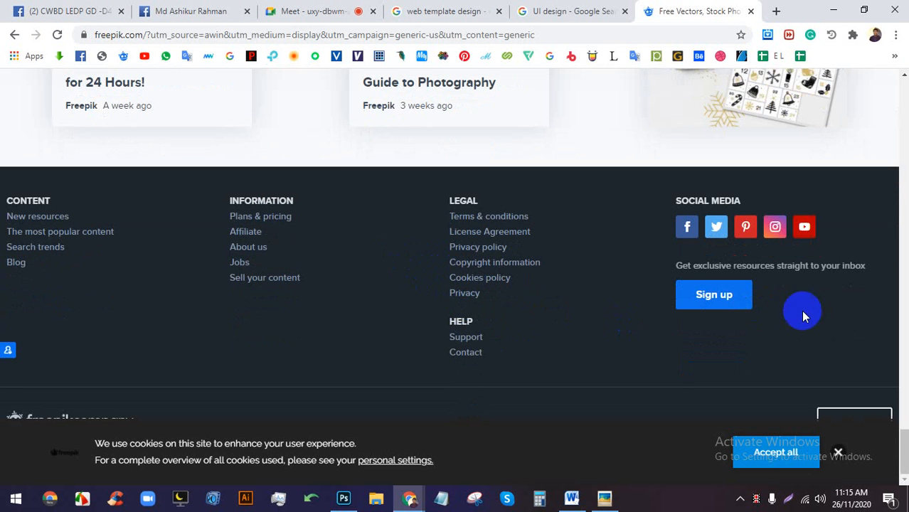
{"action": "left_click_drag", "start_coordinate": [903, 433], "coordinate": [892, 88]}
Switch to Photoshop and create a 1600 by 3000 pixel document at 72 pixels per inch, in RGB with a white background.
{"action": "left_click", "coordinate": [343, 497]}
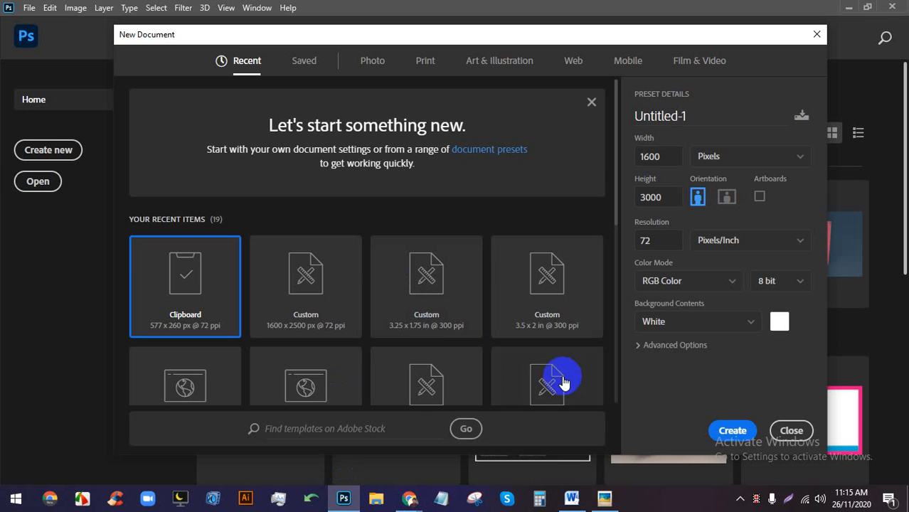
{"action": "double_click", "coordinate": [661, 197]}
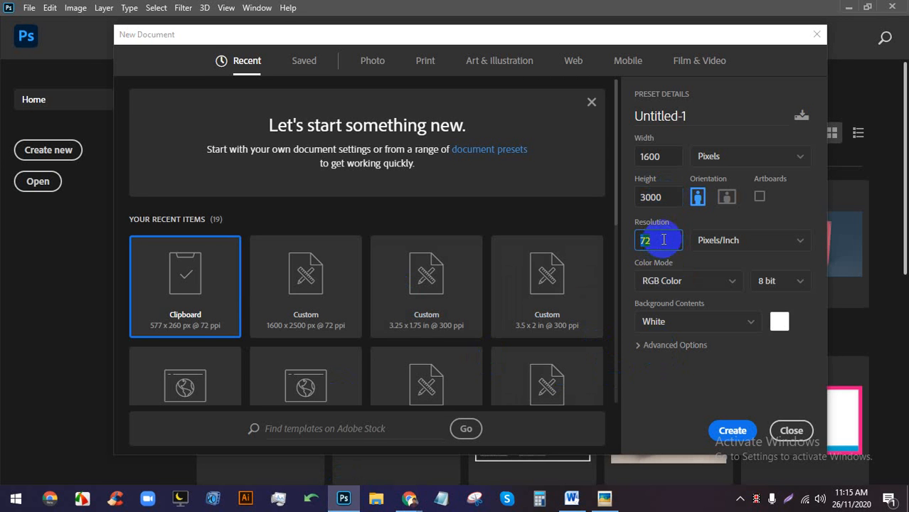
{"action": "left_click_drag", "start_coordinate": [662, 240], "coordinate": [638, 240]}
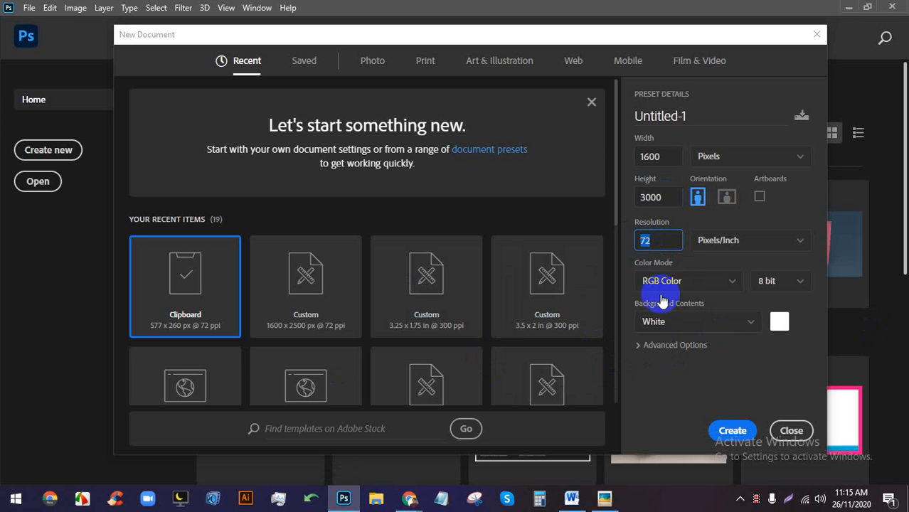
{"action": "left_click", "coordinate": [732, 431]}
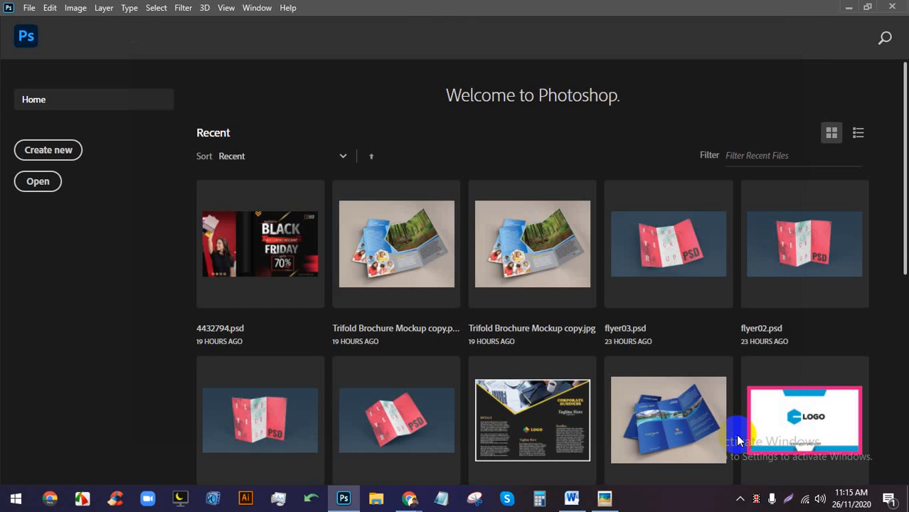
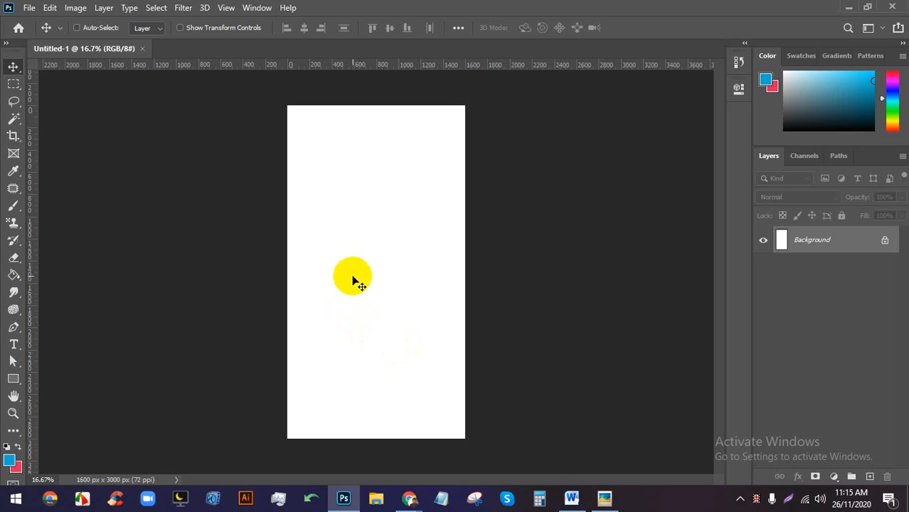
{"action": "key", "text": "ctrl+plus"}
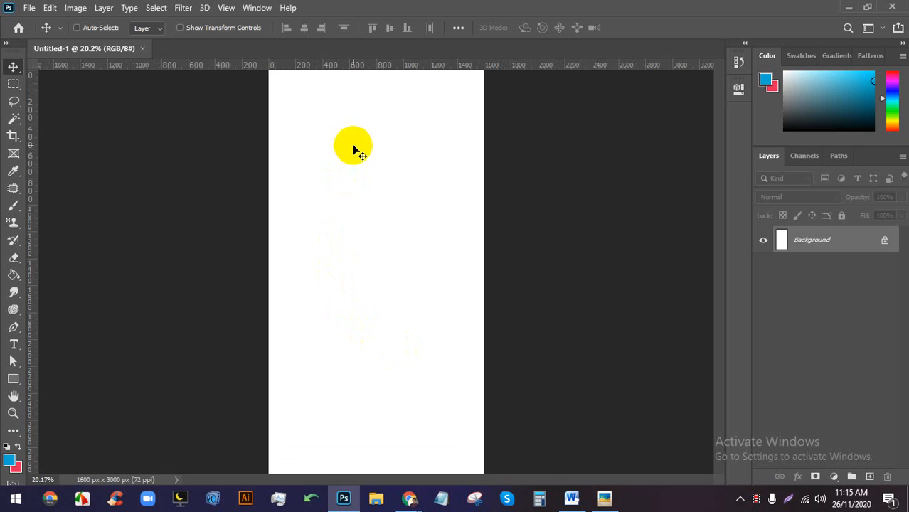
{"action": "scroll", "coordinate": [345, 137], "scroll_direction": "up", "scroll_amount": 5}
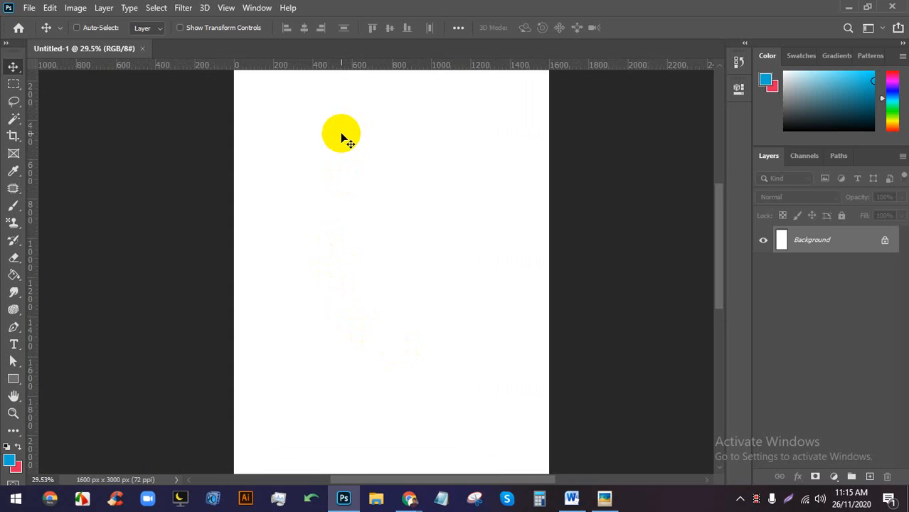
{"action": "scroll", "coordinate": [342, 136], "scroll_direction": "down", "scroll_amount": 5}
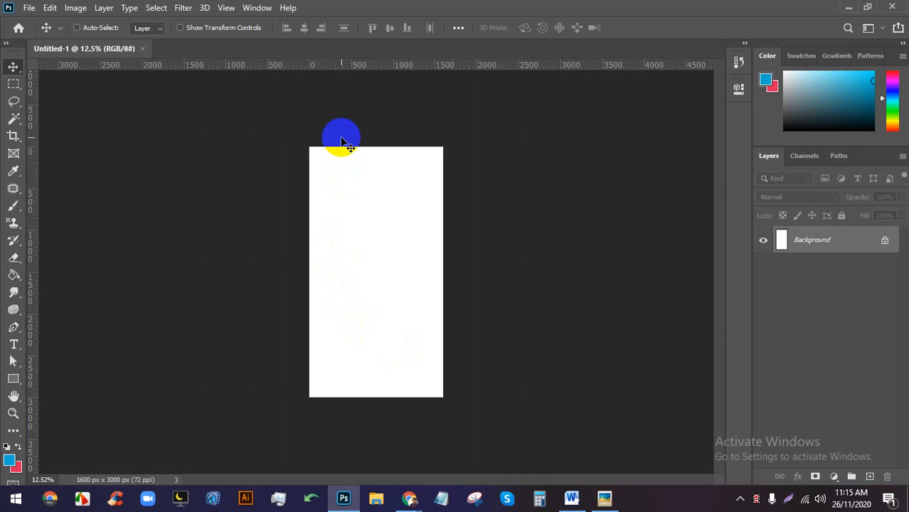
{"action": "key", "text": "ctrl+plus"}
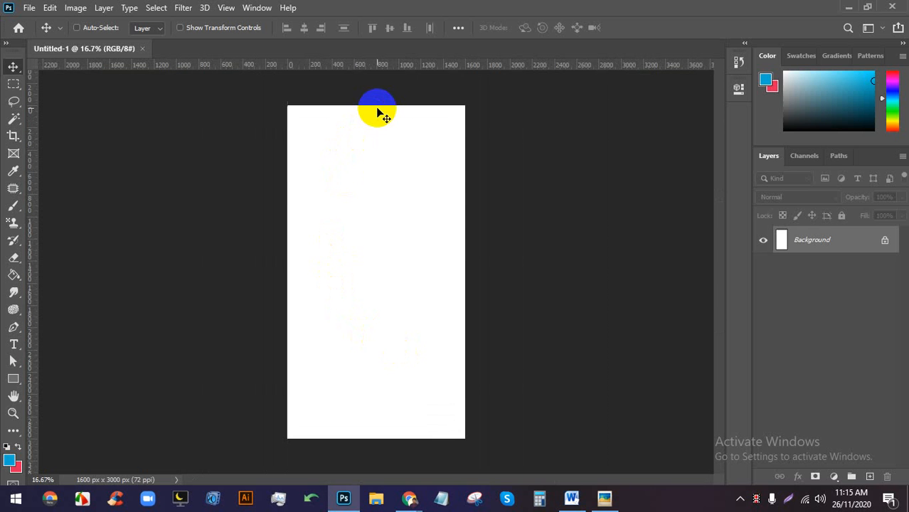
Switch to Chrome and reopen the closed ProDesignTools article from the browsing history.
{"action": "left_click", "coordinate": [408, 498]}
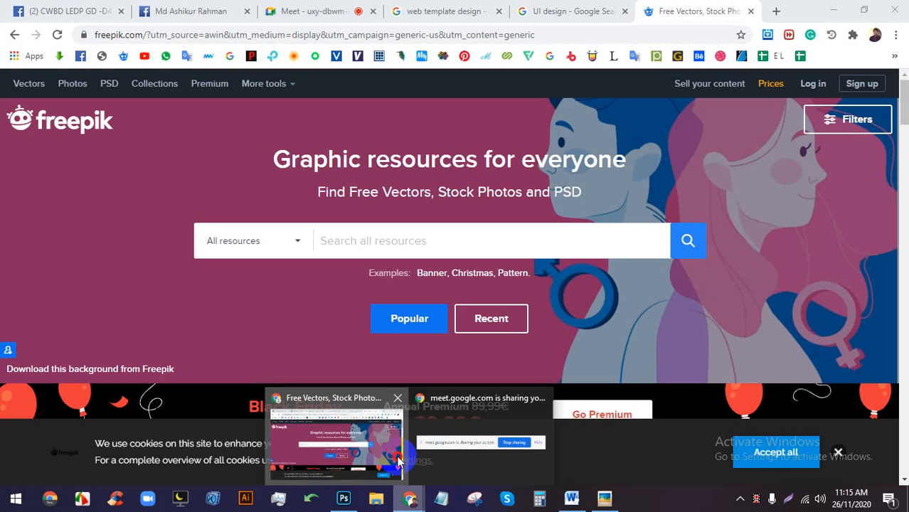
{"action": "left_click", "coordinate": [895, 34]}
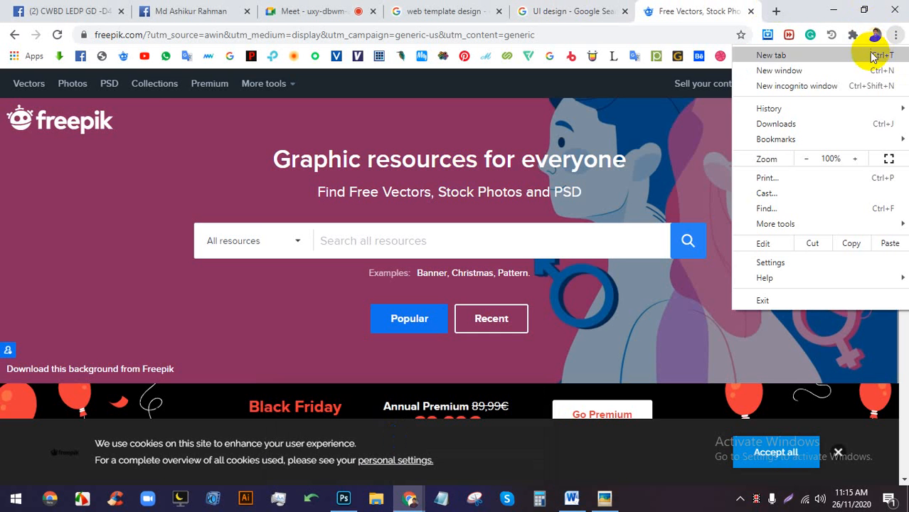
{"action": "mouse_move", "coordinate": [777, 113]}
{"action": "left_click", "coordinate": [402, 147]}
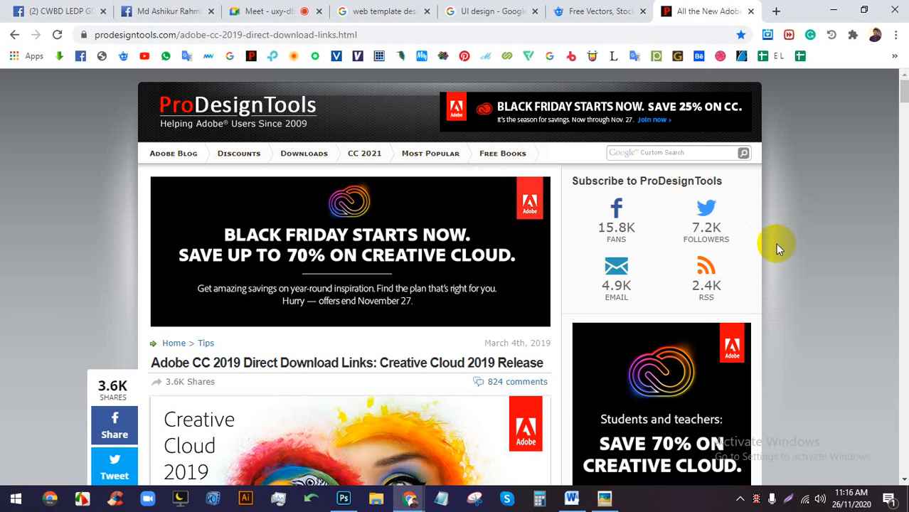
Return to Photoshop and check the unit options of the horizontal ruler above the canvas.
{"action": "left_click", "coordinate": [344, 498]}
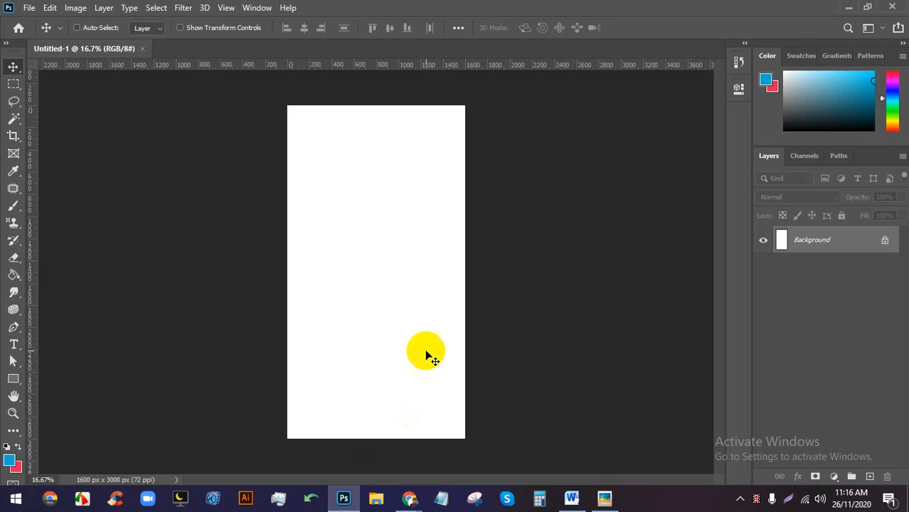
{"action": "scroll", "coordinate": [387, 108], "scroll_direction": "up", "scroll_amount": 10}
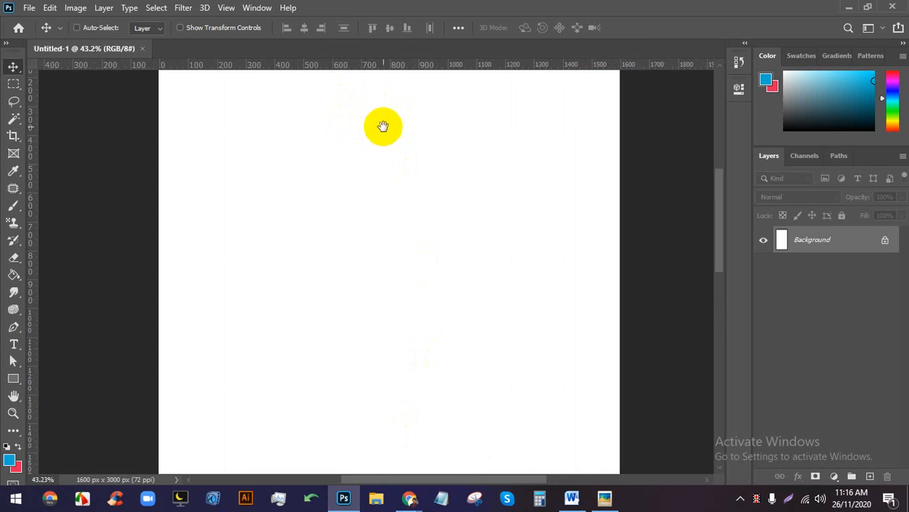
{"action": "left_click_drag", "start_coordinate": [383, 127], "coordinate": [393, 213]}
{"action": "right_click", "coordinate": [348, 74]}
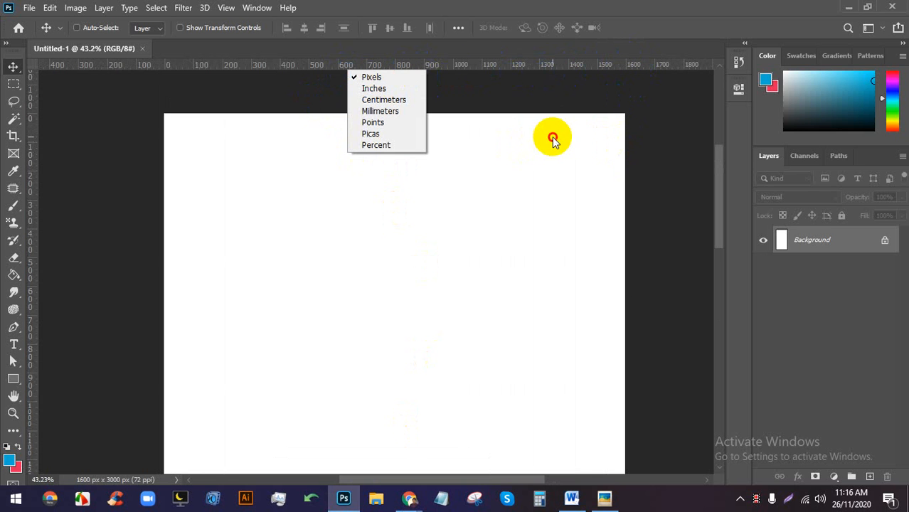
{"action": "left_click", "coordinate": [50, 142]}
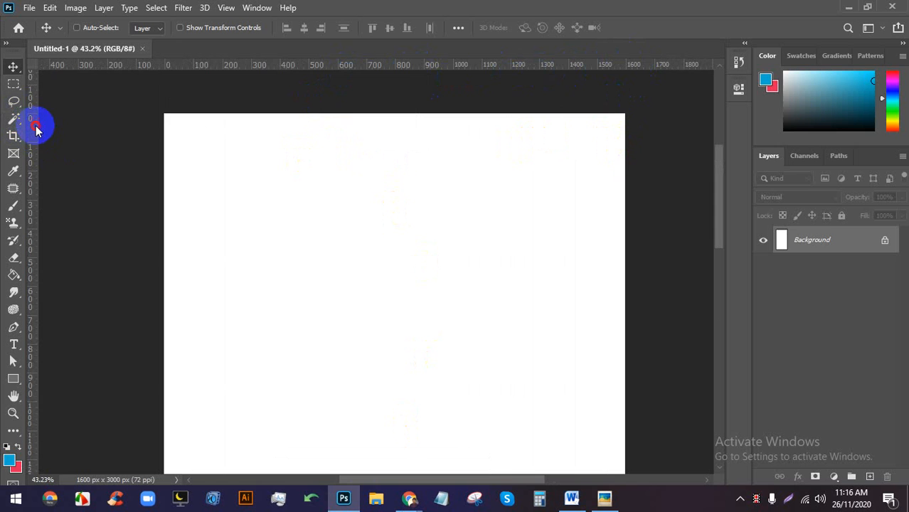
Try placing a vertical guide near the canvas's right edge, and undo it.
{"action": "left_click_drag", "start_coordinate": [36, 128], "coordinate": [261, 122]}
{"action": "left_click_drag", "start_coordinate": [254, 121], "coordinate": [565, 125]}
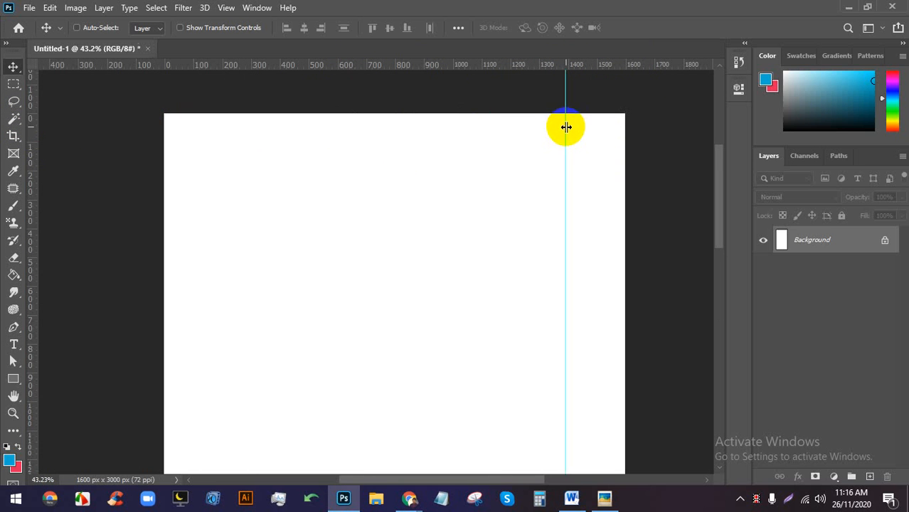
{"action": "key", "text": "ctrl+z"}
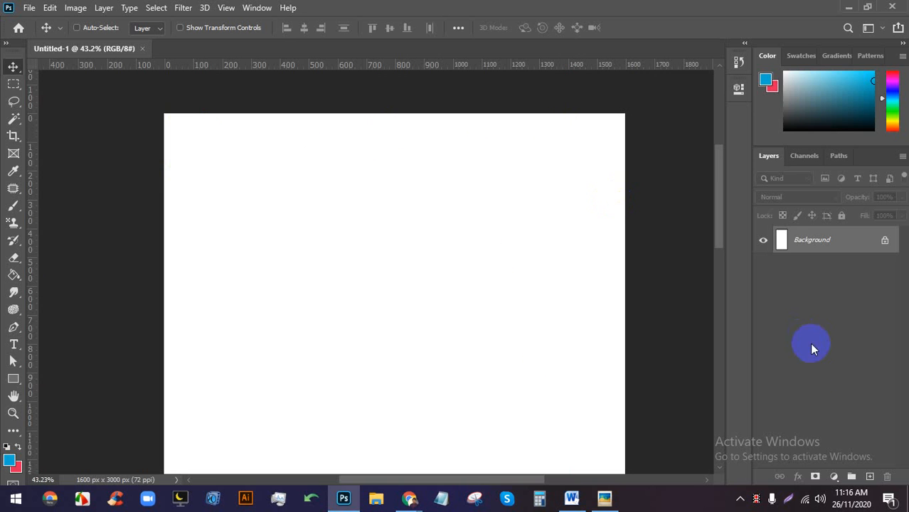
Capture an 861 by 568 screenshot region around the canvas and choose its freehand pen for annotating.
{"action": "left_click", "coordinate": [788, 498]}
{"action": "left_click_drag", "start_coordinate": [664, 436], "coordinate": [91, 57]}
{"action": "left_click", "coordinate": [677, 318]}
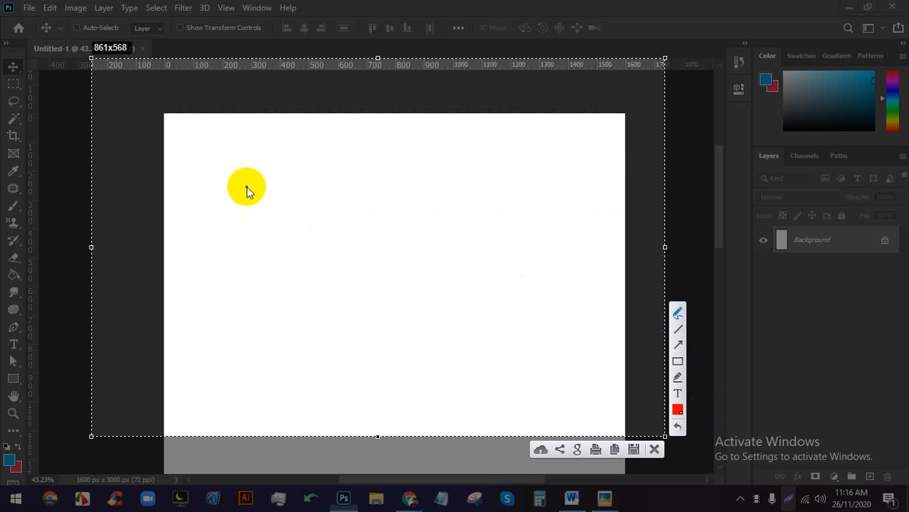
Draw red arrows to both canvas edges and write "1600px" between them, circled, to mark the full page width.
{"action": "mouse_move", "coordinate": [163, 136]}
{"action": "left_mouse_down"}
{"action": "mouse_move", "coordinate": [165, 192]}
{"action": "mouse_move", "coordinate": [166, 172]}
{"action": "mouse_move", "coordinate": [223, 168]}
{"action": "mouse_move", "coordinate": [201, 152]}
{"action": "mouse_move", "coordinate": [175, 174]}
{"action": "left_mouse_up"}
{"action": "mouse_move", "coordinate": [192, 149]}
{"action": "left_mouse_down"}
{"action": "mouse_move", "coordinate": [169, 170]}
{"action": "mouse_move", "coordinate": [216, 196]}
{"action": "left_mouse_up"}
{"action": "left_click_drag", "start_coordinate": [496, 179], "coordinate": [625, 179]}
{"action": "mouse_move", "coordinate": [601, 164]}
{"action": "left_mouse_down"}
{"action": "mouse_move", "coordinate": [617, 179]}
{"action": "mouse_move", "coordinate": [576, 215]}
{"action": "left_mouse_up"}
{"action": "mouse_move", "coordinate": [302, 157]}
{"action": "left_mouse_down"}
{"action": "mouse_move", "coordinate": [303, 205]}
{"action": "mouse_move", "coordinate": [317, 166]}
{"action": "mouse_move", "coordinate": [330, 194]}
{"action": "mouse_move", "coordinate": [313, 198]}
{"action": "mouse_move", "coordinate": [345, 168]}
{"action": "mouse_move", "coordinate": [333, 194]}
{"action": "mouse_move", "coordinate": [346, 169]}
{"action": "left_mouse_up"}
{"action": "mouse_move", "coordinate": [363, 162]}
{"action": "left_mouse_down"}
{"action": "mouse_move", "coordinate": [372, 168]}
{"action": "mouse_move", "coordinate": [363, 162]}
{"action": "left_mouse_up"}
{"action": "mouse_move", "coordinate": [379, 160]}
{"action": "left_mouse_down"}
{"action": "mouse_move", "coordinate": [360, 174]}
{"action": "mouse_move", "coordinate": [398, 219]}
{"action": "left_mouse_up"}
{"action": "left_click_drag", "start_coordinate": [392, 170], "coordinate": [392, 184]}
{"action": "mouse_move", "coordinate": [404, 163]}
{"action": "left_mouse_down"}
{"action": "mouse_move", "coordinate": [451, 195]}
{"action": "mouse_move", "coordinate": [430, 178]}
{"action": "mouse_move", "coordinate": [421, 201]}
{"action": "left_mouse_up"}
{"action": "mouse_move", "coordinate": [268, 238]}
{"action": "left_mouse_down"}
{"action": "mouse_move", "coordinate": [507, 183]}
{"action": "mouse_move", "coordinate": [321, 203]}
{"action": "left_mouse_up"}
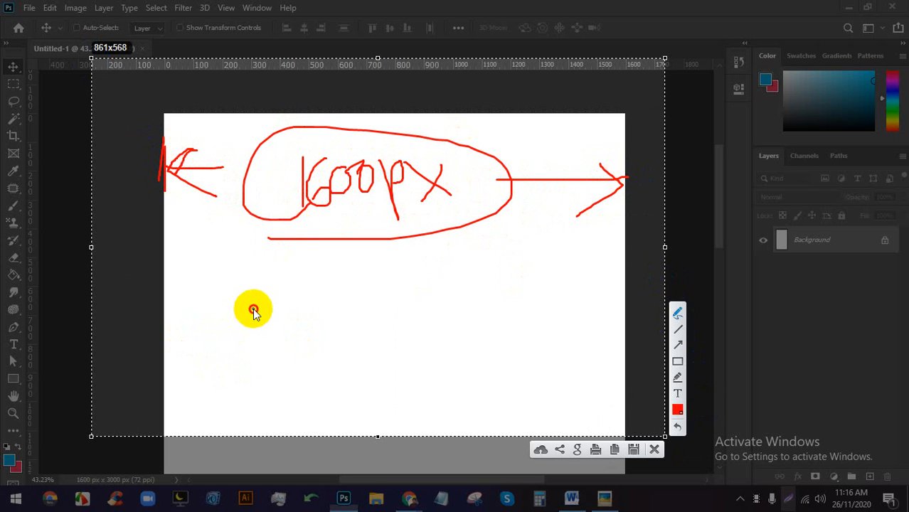
Draw a vertical line inside each side of the canvas and label the side margins "250px" and "250".
{"action": "left_click_drag", "start_coordinate": [254, 308], "coordinate": [265, 408]}
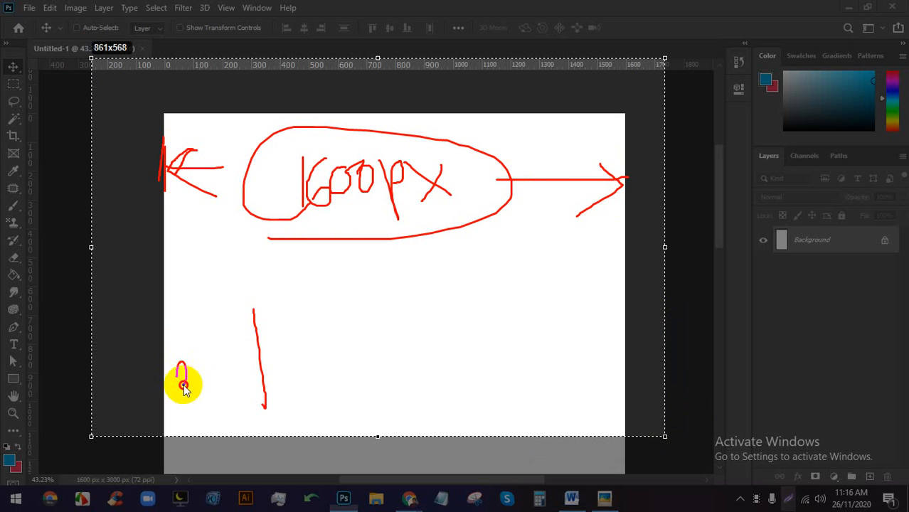
{"action": "left_click_drag", "start_coordinate": [178, 362], "coordinate": [203, 381]}
{"action": "mouse_move", "coordinate": [215, 349]}
{"action": "left_mouse_down"}
{"action": "mouse_move", "coordinate": [199, 365]}
{"action": "mouse_move", "coordinate": [214, 368]}
{"action": "mouse_move", "coordinate": [221, 353]}
{"action": "left_mouse_up"}
{"action": "left_click_drag", "start_coordinate": [226, 345], "coordinate": [235, 363]}
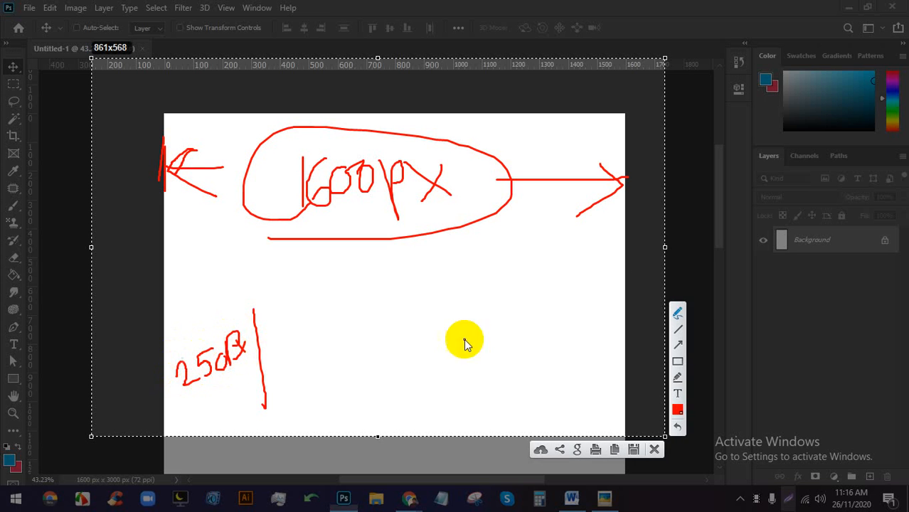
{"action": "mouse_move", "coordinate": [548, 344]}
{"action": "left_mouse_down"}
{"action": "mouse_move", "coordinate": [559, 362]}
{"action": "mouse_move", "coordinate": [567, 353]}
{"action": "mouse_move", "coordinate": [567, 365]}
{"action": "mouse_move", "coordinate": [579, 347]}
{"action": "left_mouse_up"}
{"action": "left_click_drag", "start_coordinate": [532, 314], "coordinate": [530, 408]}
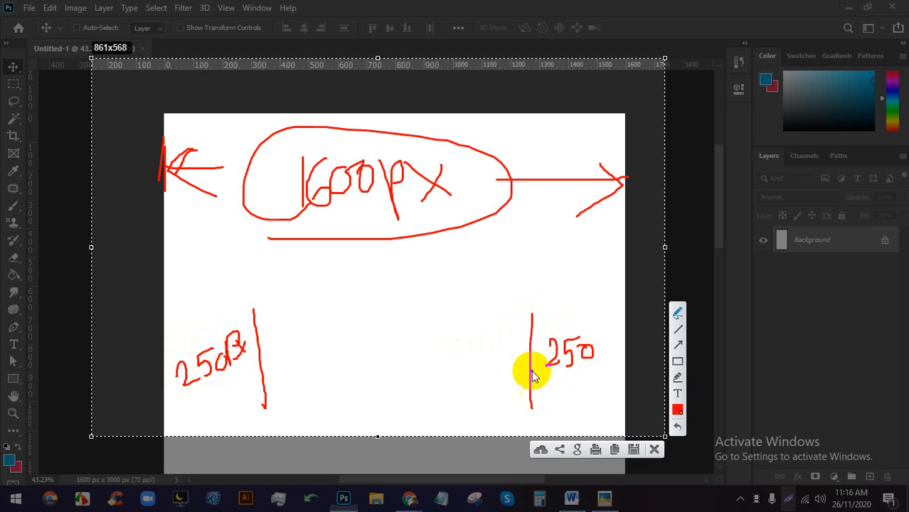
Draw red double-headed arrows across both 250 px side margins, and discard the annotated screenshot.
{"action": "left_click_drag", "start_coordinate": [535, 332], "coordinate": [630, 324]}
{"action": "left_click_drag", "start_coordinate": [553, 313], "coordinate": [562, 347]}
{"action": "mouse_move", "coordinate": [592, 300]}
{"action": "left_mouse_down"}
{"action": "mouse_move", "coordinate": [604, 310]}
{"action": "mouse_move", "coordinate": [602, 335]}
{"action": "left_mouse_up"}
{"action": "mouse_move", "coordinate": [228, 318]}
{"action": "left_mouse_down"}
{"action": "mouse_move", "coordinate": [254, 315]}
{"action": "mouse_move", "coordinate": [254, 325]}
{"action": "left_mouse_up"}
{"action": "mouse_move", "coordinate": [179, 310]}
{"action": "left_mouse_down"}
{"action": "mouse_move", "coordinate": [157, 328]}
{"action": "mouse_move", "coordinate": [178, 338]}
{"action": "left_mouse_up"}
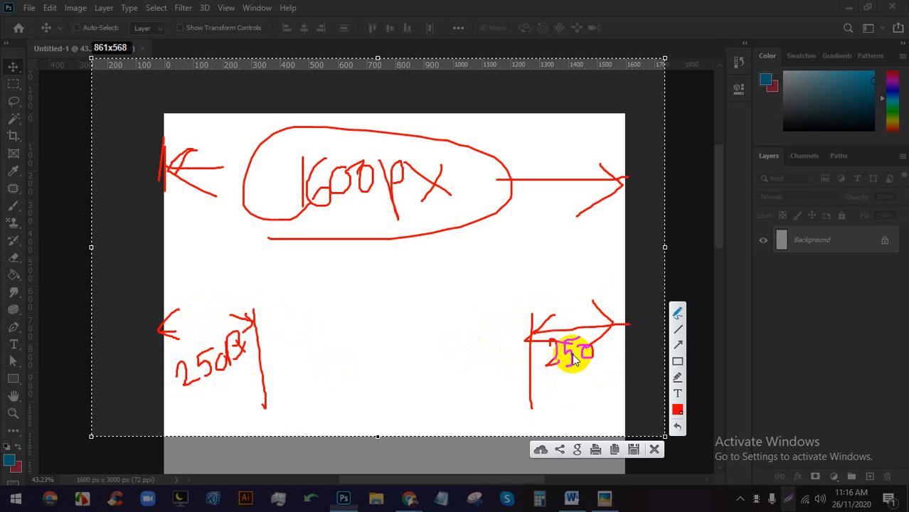
{"action": "left_click", "coordinate": [654, 449]}
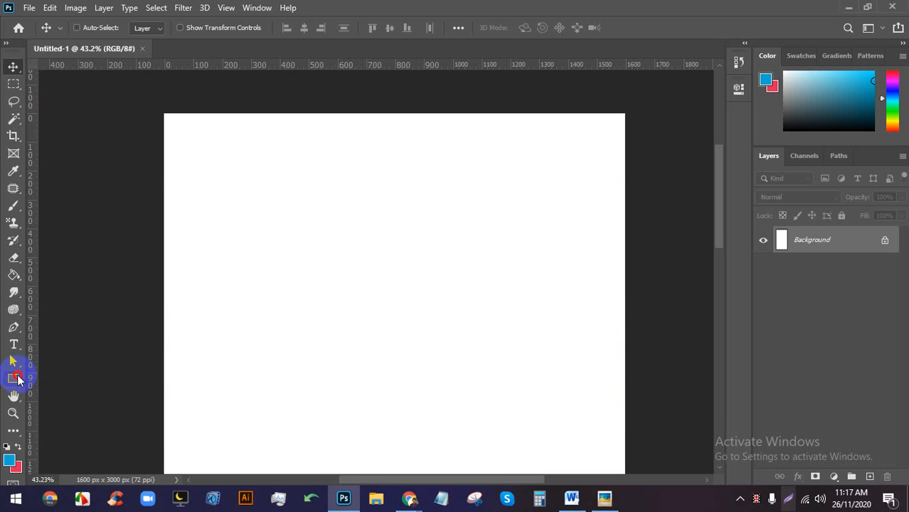
Create a blue rectangle shape 250 px wide and 100 px high on the canvas.
{"action": "left_click", "coordinate": [18, 384]}
{"action": "left_click", "coordinate": [69, 377]}
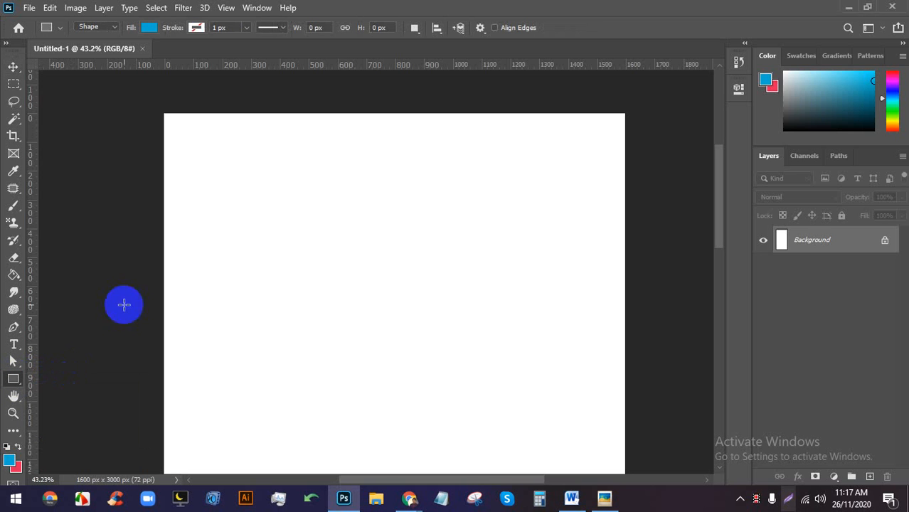
{"action": "left_click", "coordinate": [258, 199]}
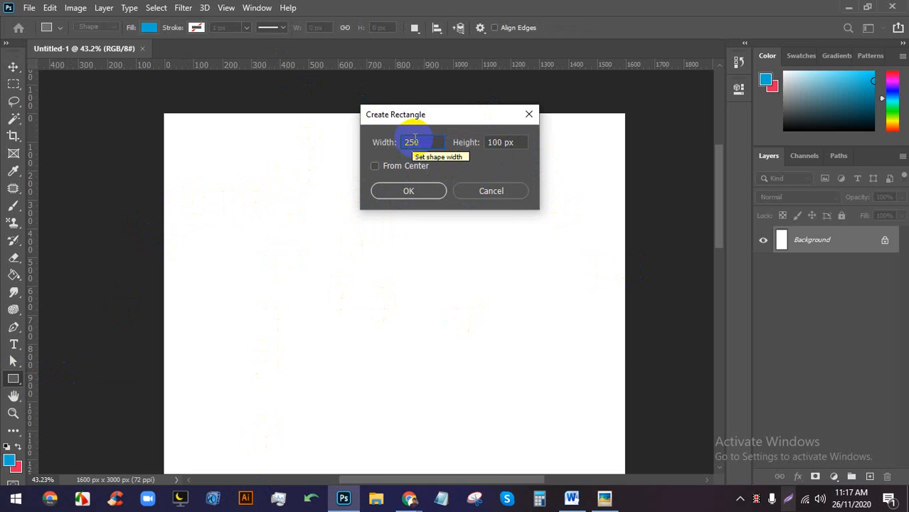
{"action": "left_click", "coordinate": [404, 192]}
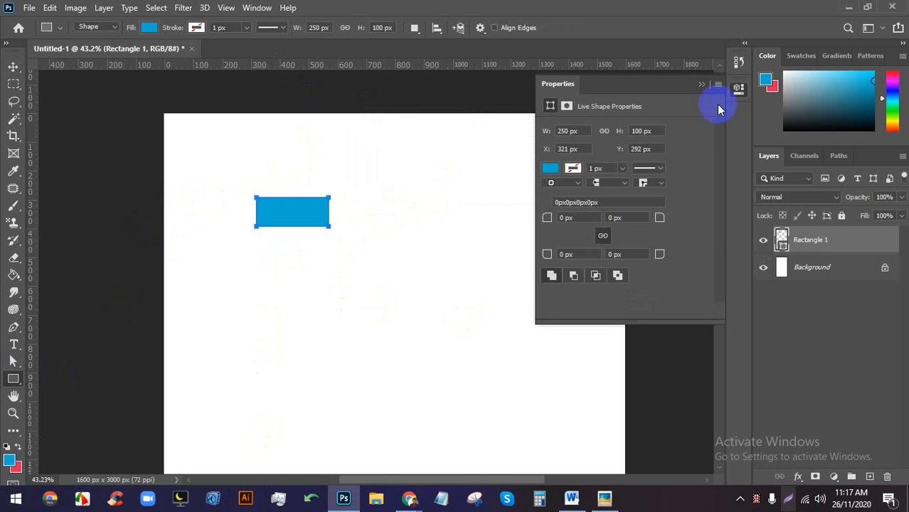
{"action": "left_click", "coordinate": [702, 83]}
Move the rectangle against the canvas's left edge and place a vertical guide along its inner side.
{"action": "left_click", "coordinate": [13, 67]}
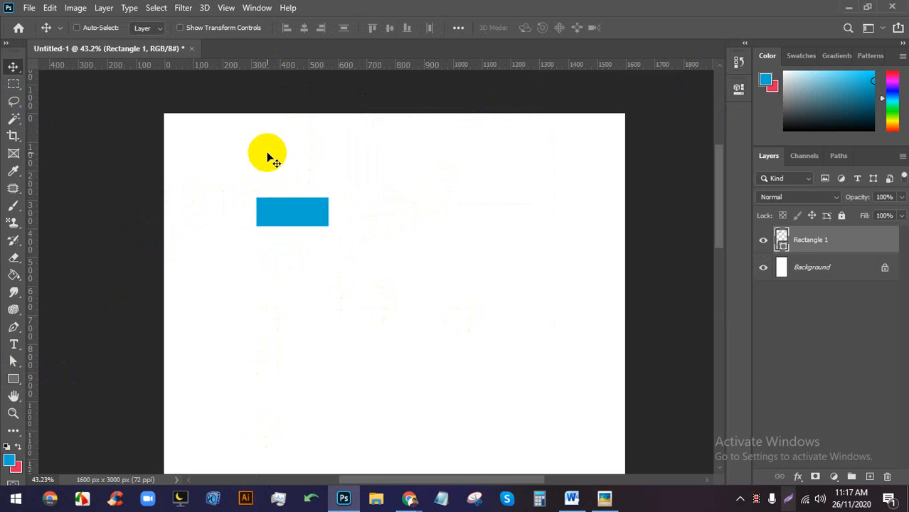
{"action": "left_click_drag", "start_coordinate": [296, 212], "coordinate": [206, 226]}
{"action": "left_click_drag", "start_coordinate": [37, 161], "coordinate": [236, 159]}
Move the rectangle against the canvas's right edge and place a second vertical guide along its inner side.
{"action": "left_click_drag", "start_coordinate": [214, 221], "coordinate": [603, 207]}
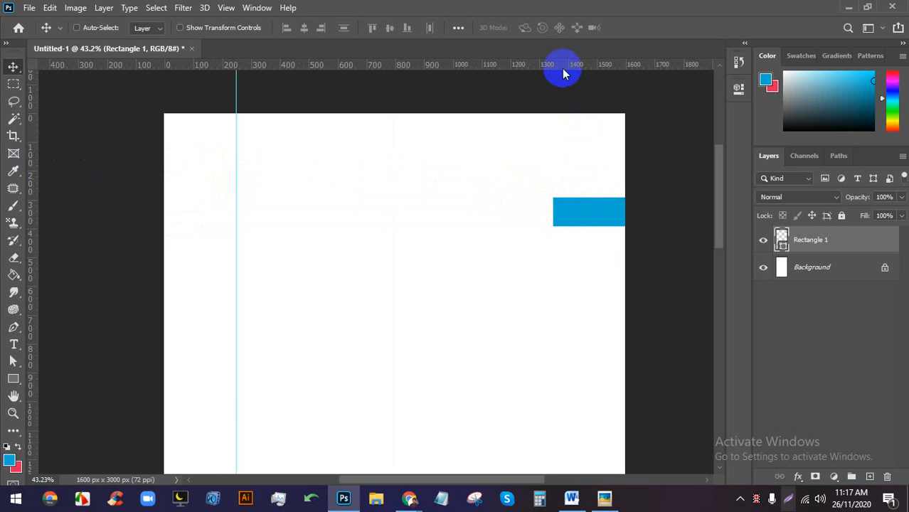
{"action": "left_click_drag", "start_coordinate": [562, 68], "coordinate": [551, 155]}
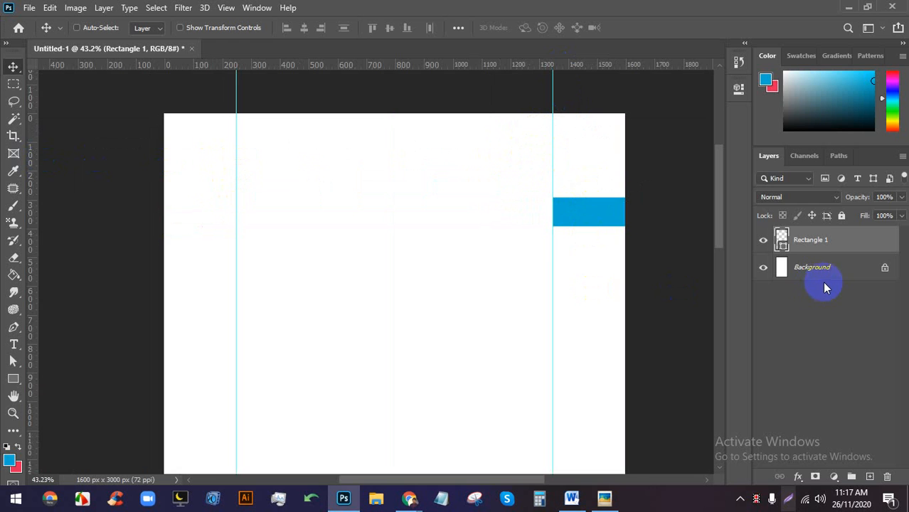
Delete the measuring rectangle, leaving only the two margin guides on the page.
{"action": "key", "text": "Delete"}
{"action": "scroll", "coordinate": [659, 274], "scroll_direction": "down", "scroll_amount": 5}
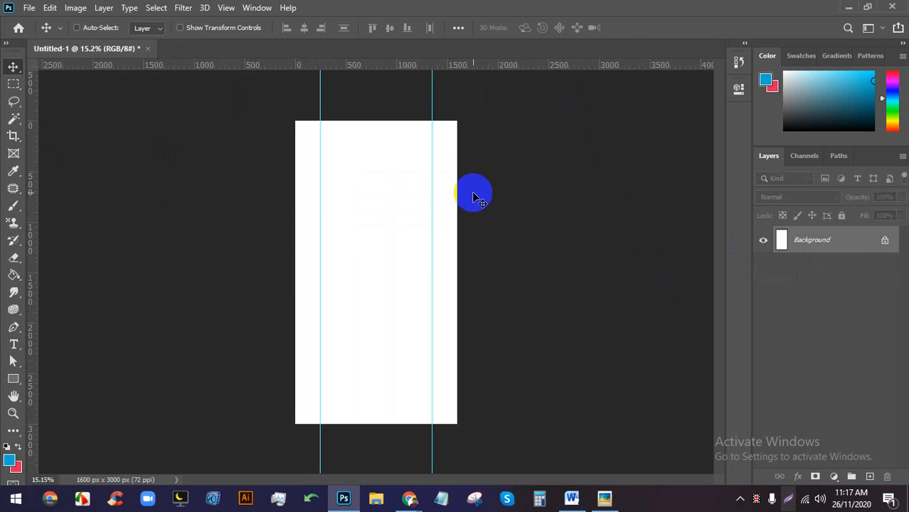
{"action": "scroll", "coordinate": [348, 170], "scroll_direction": "up", "scroll_amount": 1}
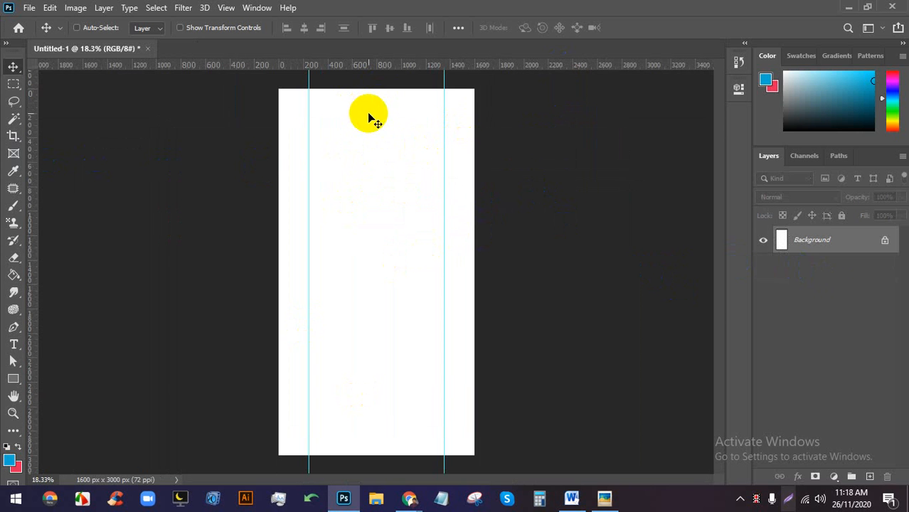
Switch to the Google Meet call in Chrome, admit the waiting participant, and return to Photoshop.
{"action": "left_click", "coordinate": [409, 500]}
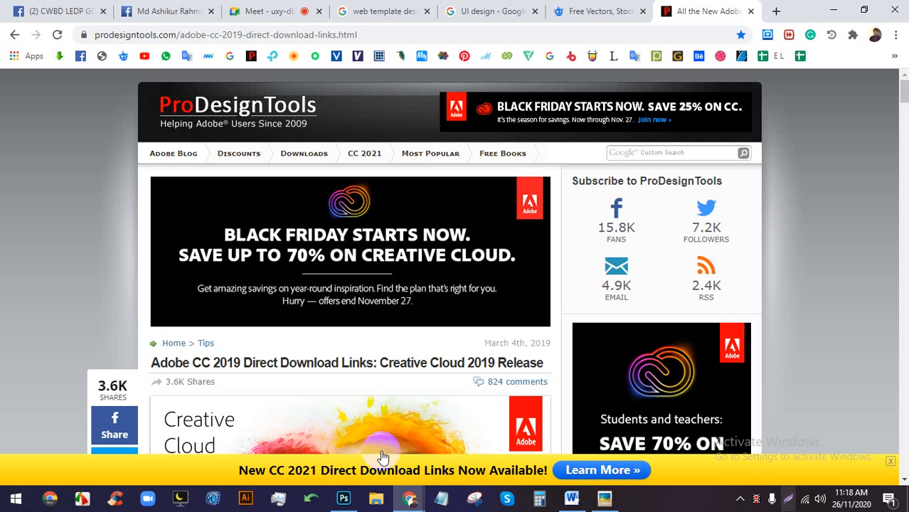
{"action": "left_click", "coordinate": [312, 12]}
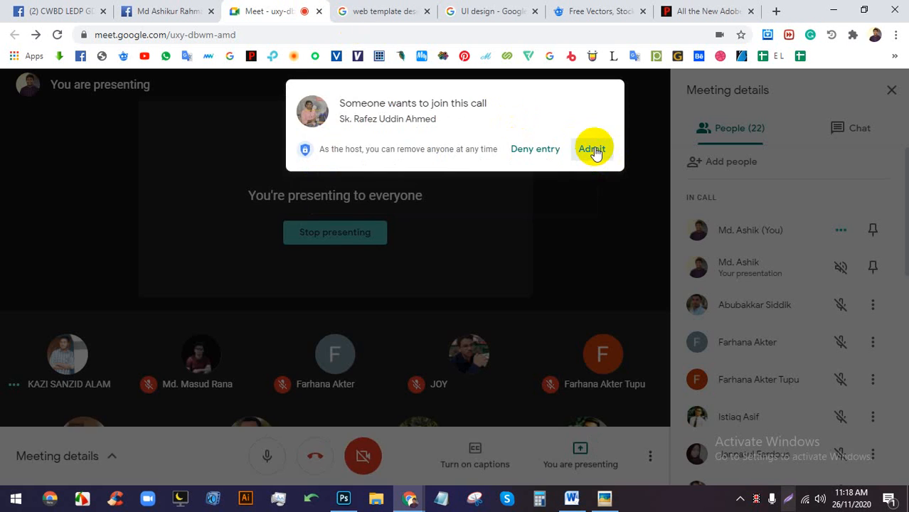
{"action": "left_click", "coordinate": [594, 151]}
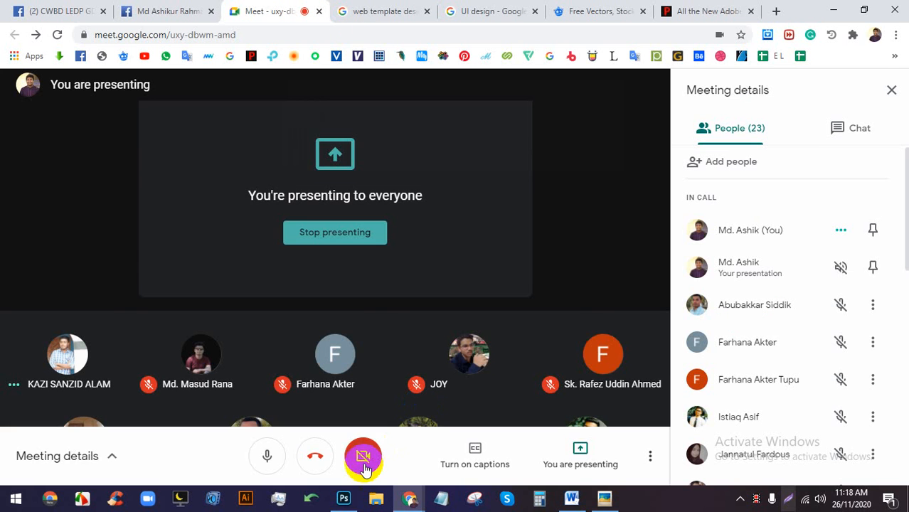
{"action": "left_click", "coordinate": [344, 499]}
Start saving the document and create a folder named Class-49(44) inside LEDP > 44-46 > 44 as its location.
{"action": "key", "text": "ctrl+s"}
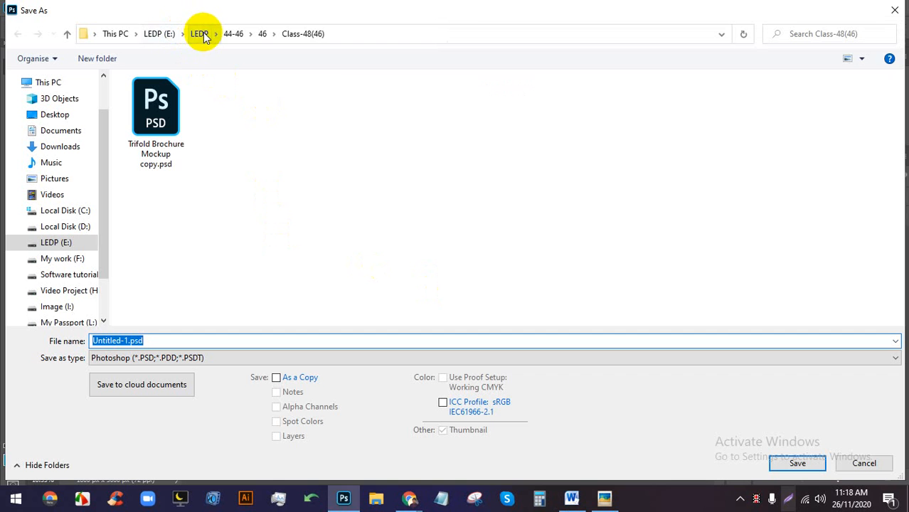
{"action": "left_click", "coordinate": [229, 35]}
{"action": "double_click", "coordinate": [179, 114]}
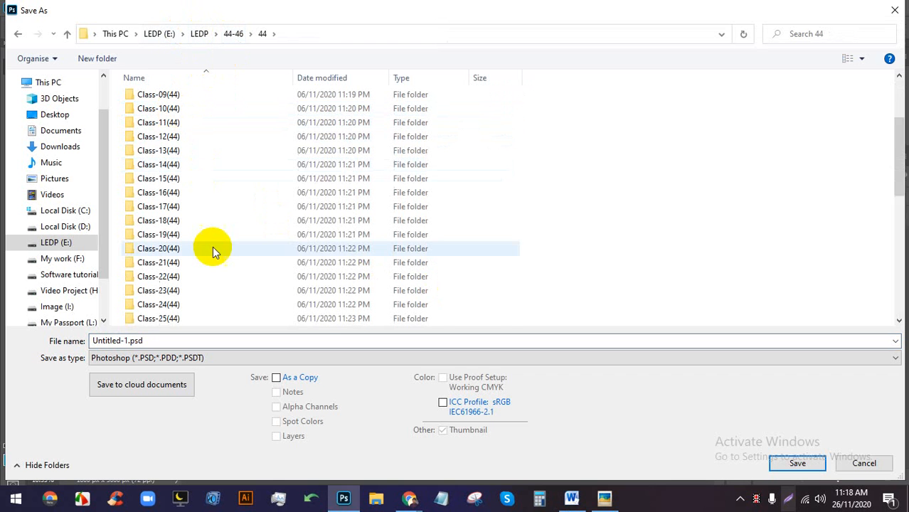
{"action": "scroll", "coordinate": [221, 242], "scroll_direction": "down", "scroll_amount": 8}
{"action": "right_click", "coordinate": [642, 172]}
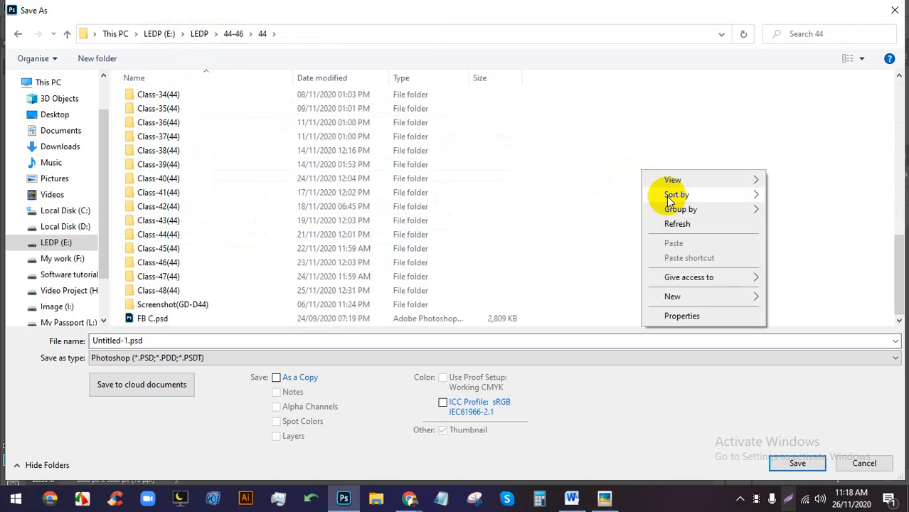
{"action": "left_click", "coordinate": [671, 296]}
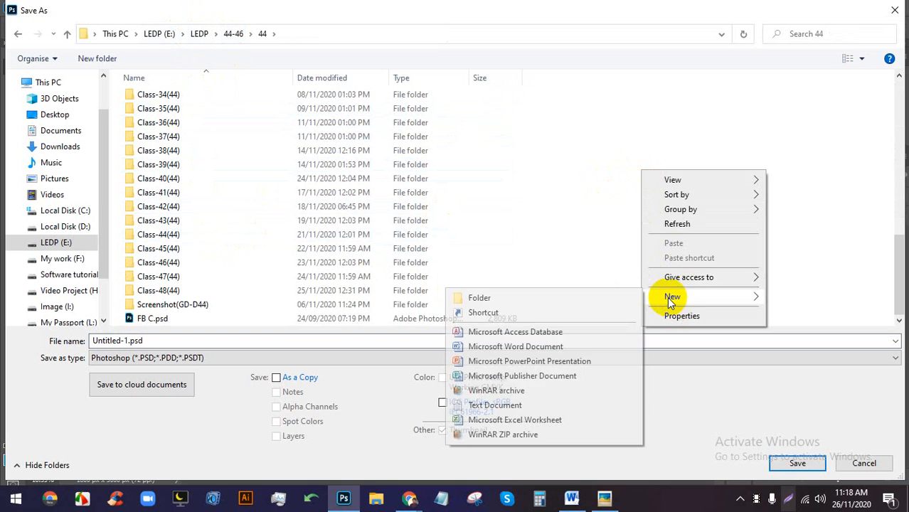
{"action": "left_click", "coordinate": [556, 299]}
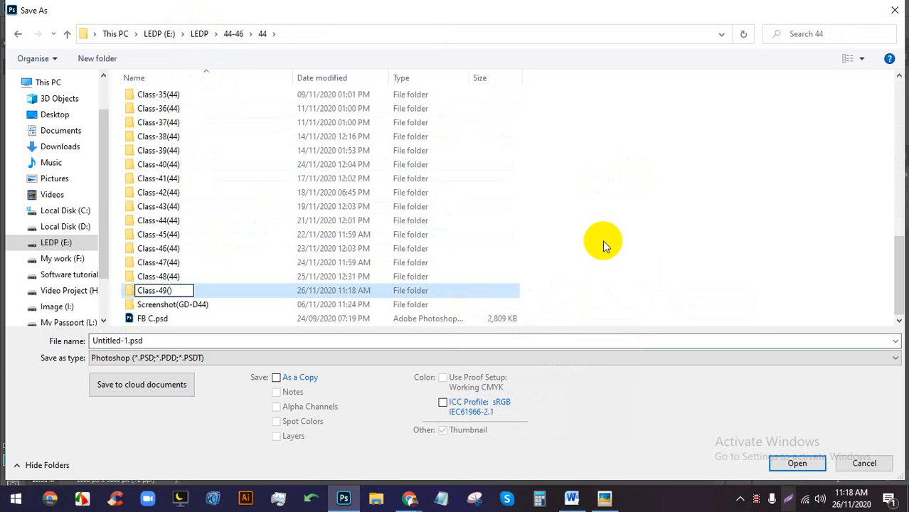
{"action": "key", "text": "Return"}
{"action": "key", "text": "Return"}
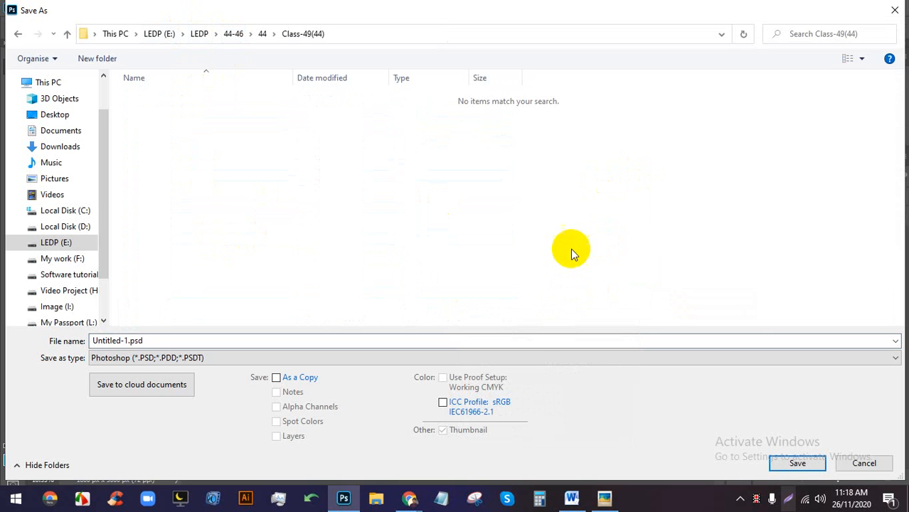
Save the document in Photoshop format as "Web template Design".
{"action": "left_click", "coordinate": [523, 340]}
{"action": "type", "text": "Web template Design"}
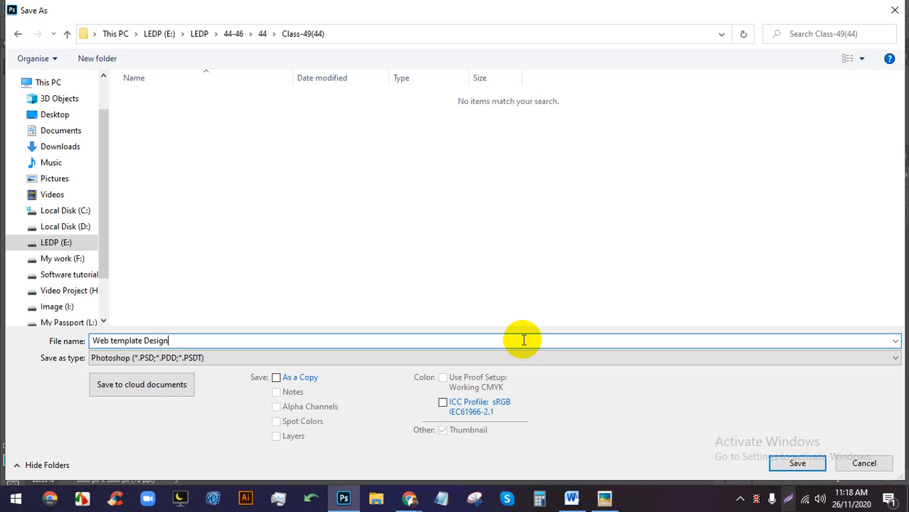
{"action": "key", "text": "Return"}
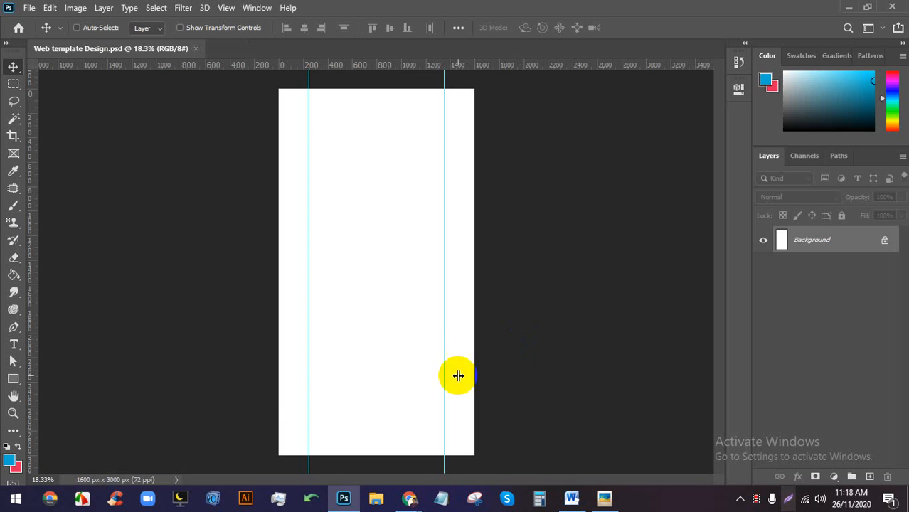
Check the Google Meet call, return to Photoshop, and inspect the upper part of the page between the guides.
{"action": "left_click", "coordinate": [354, 432]}
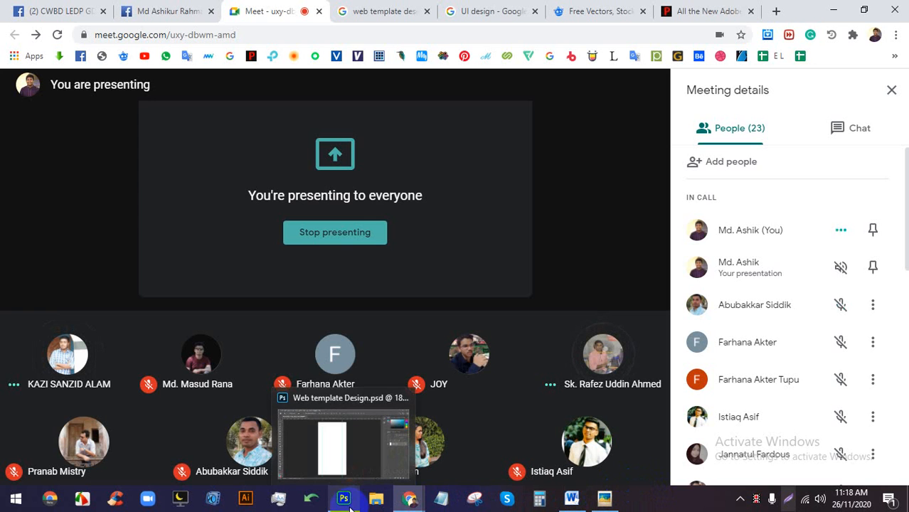
{"action": "left_click", "coordinate": [349, 500]}
{"action": "scroll", "coordinate": [362, 276], "scroll_direction": "down", "scroll_amount": 4}
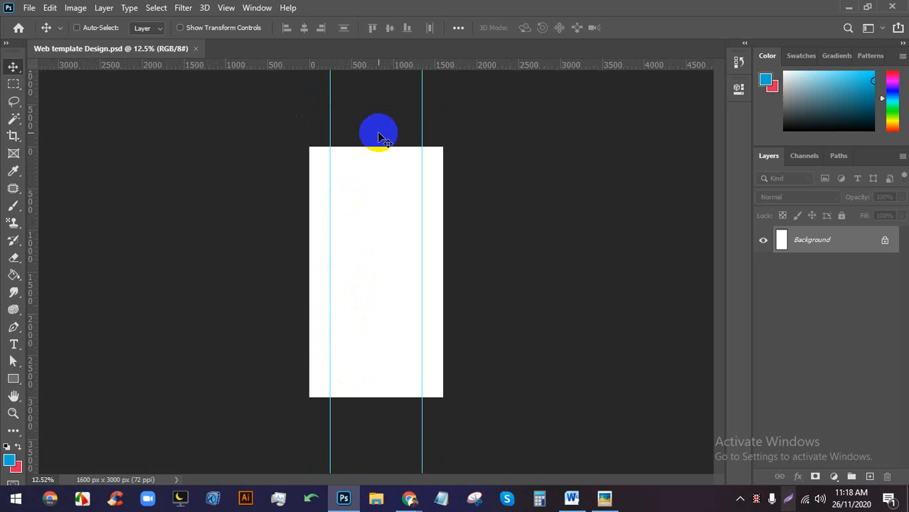
{"action": "scroll", "coordinate": [381, 130], "scroll_direction": "up", "scroll_amount": 2}
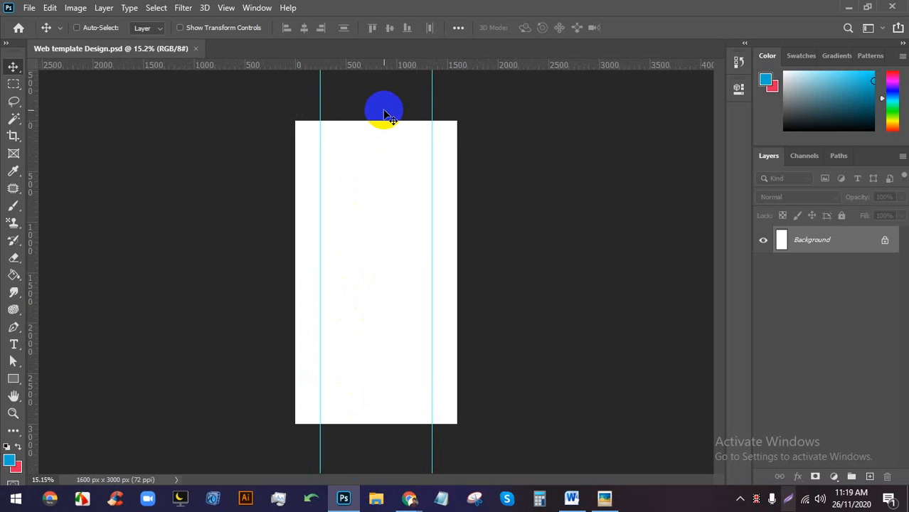
{"action": "scroll", "coordinate": [383, 110], "scroll_direction": "up", "scroll_amount": 9}
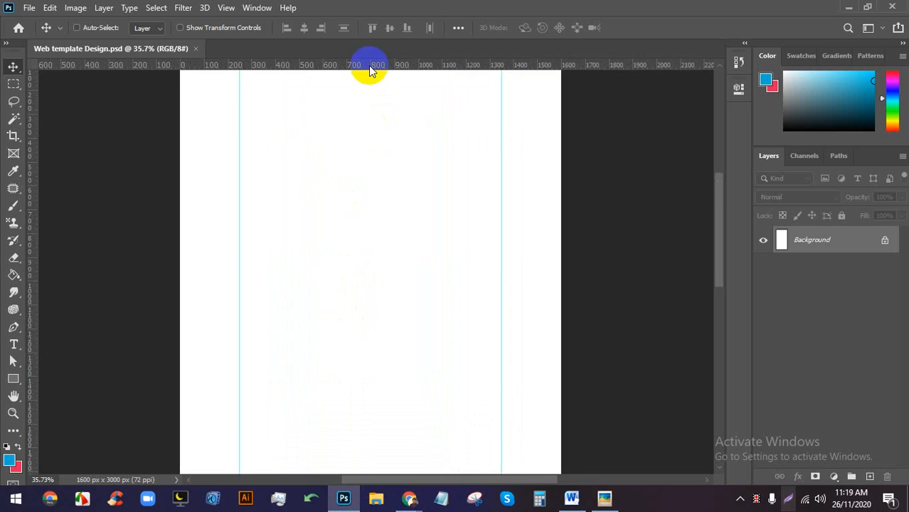
{"action": "left_click_drag", "start_coordinate": [369, 71], "coordinate": [369, 185]}
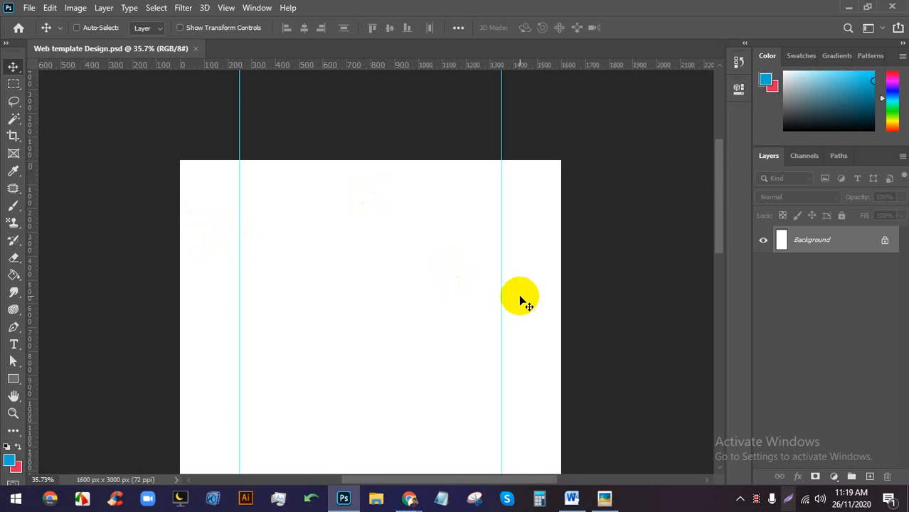
{"action": "key", "text": "Print"}
{"action": "right_click", "coordinate": [451, 231]}
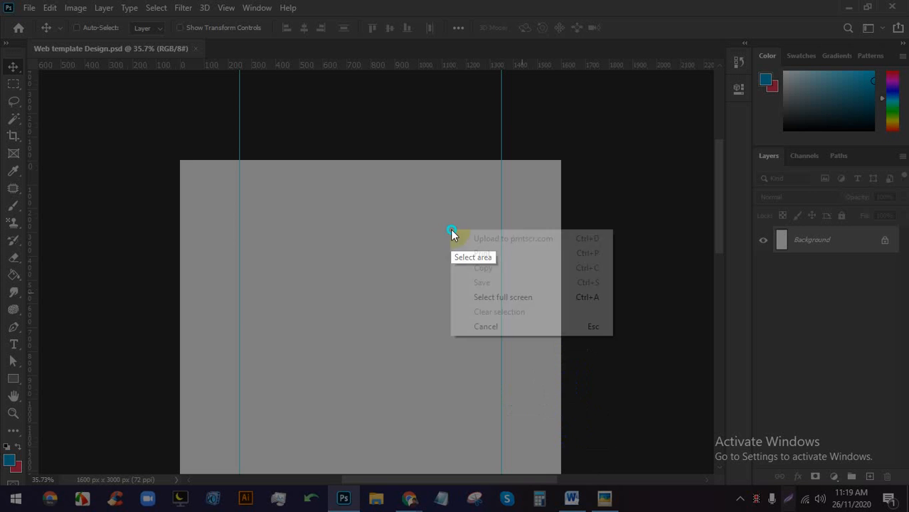
{"action": "left_click", "coordinate": [486, 326]}
Open the sample web template image in Picasa Photo Viewer and examine its header, hero section, content sections and side margins.
{"action": "left_click", "coordinate": [603, 498]}
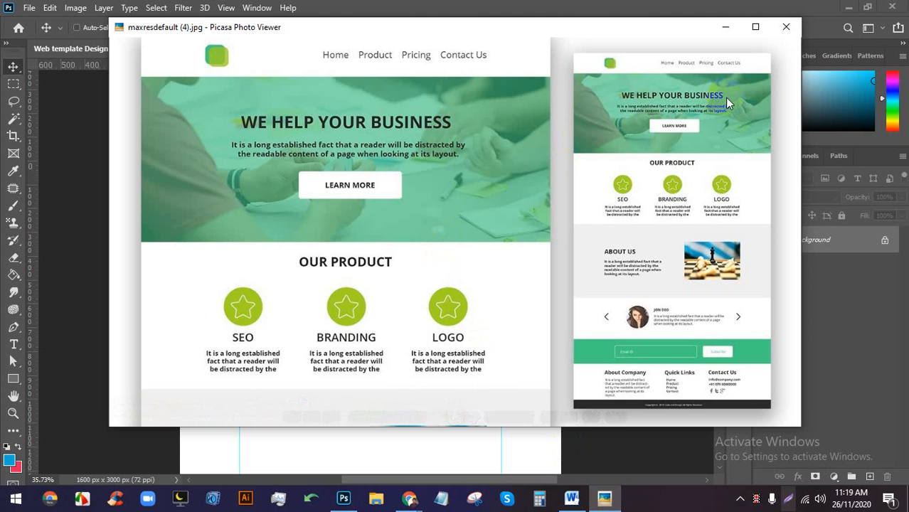
{"action": "left_click_drag", "start_coordinate": [727, 103], "coordinate": [630, 99]}
{"action": "scroll", "coordinate": [630, 99], "scroll_direction": "up", "scroll_amount": 6}
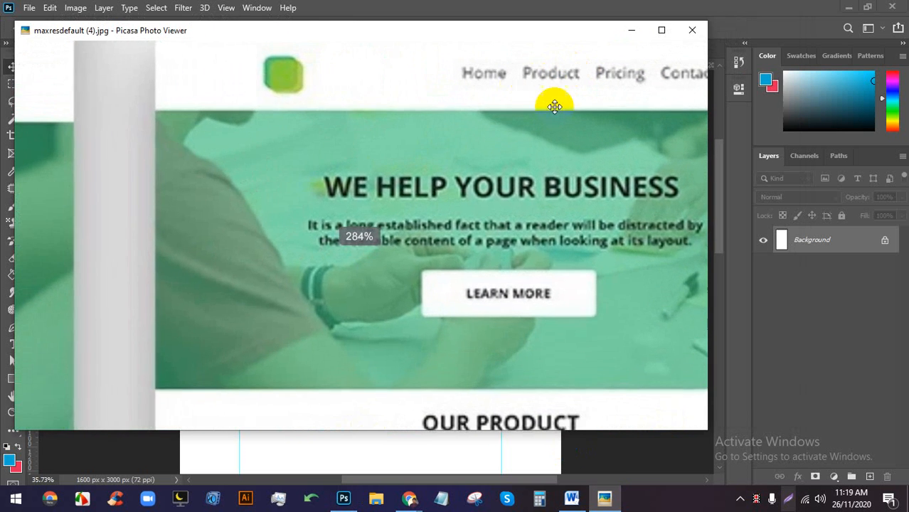
{"action": "left_click_drag", "start_coordinate": [554, 107], "coordinate": [494, 146]}
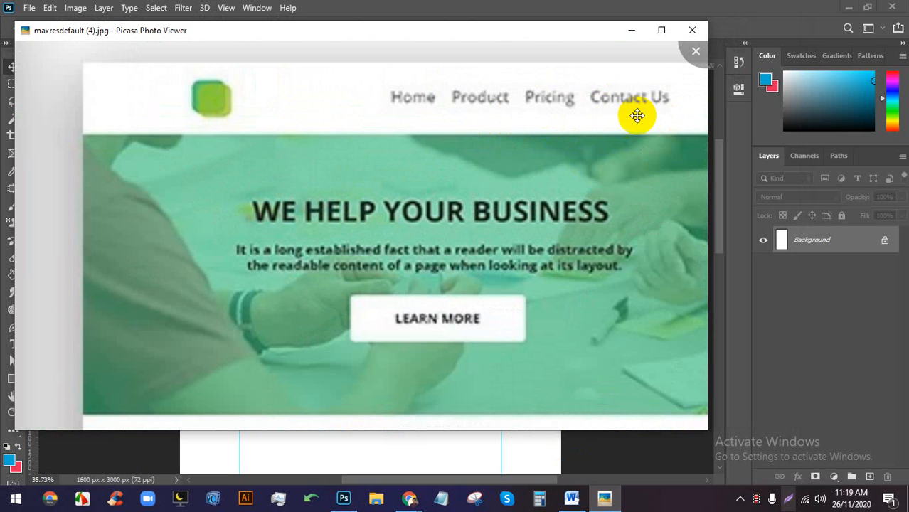
{"action": "left_click", "coordinate": [661, 30]}
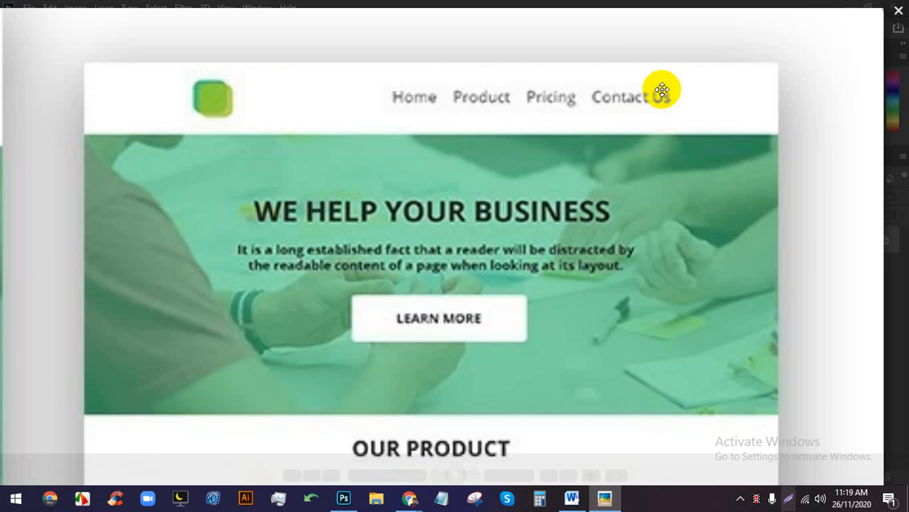
{"action": "scroll", "coordinate": [521, 225], "scroll_direction": "down", "scroll_amount": 5}
{"action": "scroll", "coordinate": [515, 214], "scroll_direction": "down", "scroll_amount": 3}
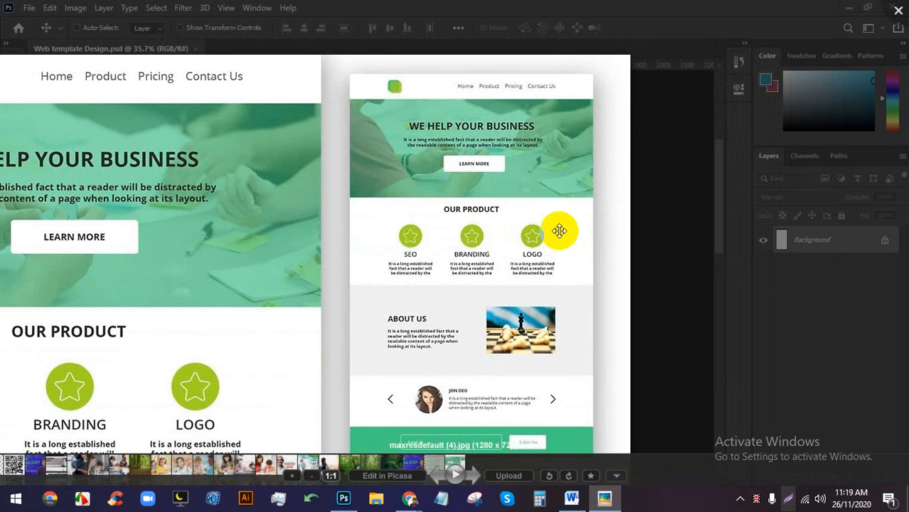
{"action": "scroll", "coordinate": [402, 110], "scroll_direction": "up", "scroll_amount": 1}
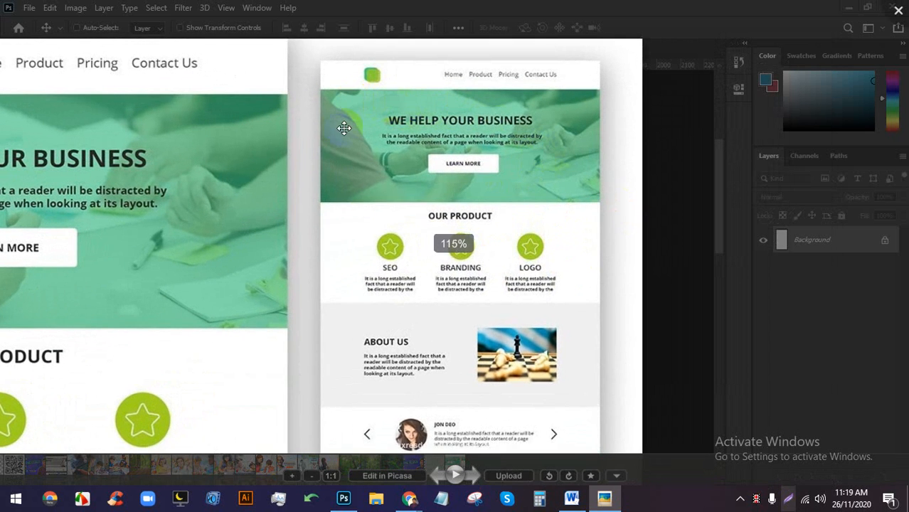
{"action": "scroll", "coordinate": [389, 111], "scroll_direction": "up", "scroll_amount": 1}
{"action": "scroll", "coordinate": [389, 111], "scroll_direction": "up", "scroll_amount": 2}
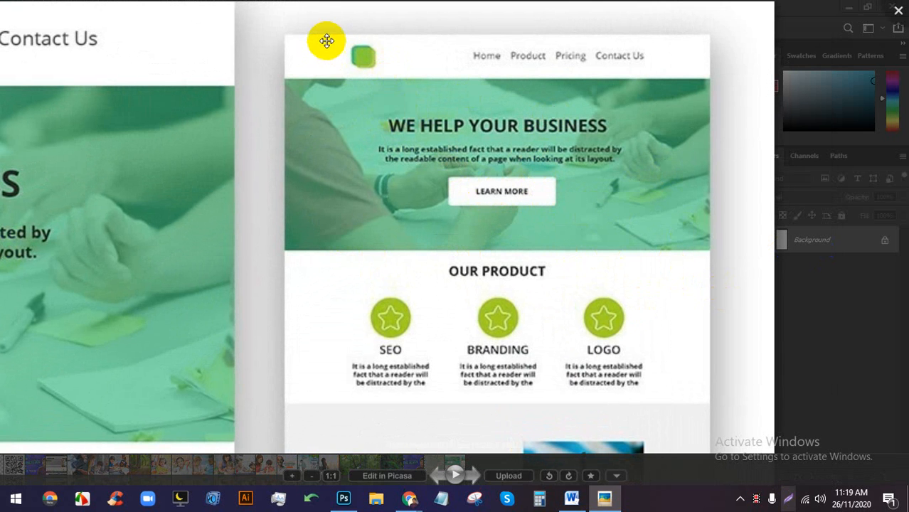
{"action": "scroll", "coordinate": [325, 37], "scroll_direction": "up", "scroll_amount": 4}
{"action": "left_click", "coordinate": [898, 8]}
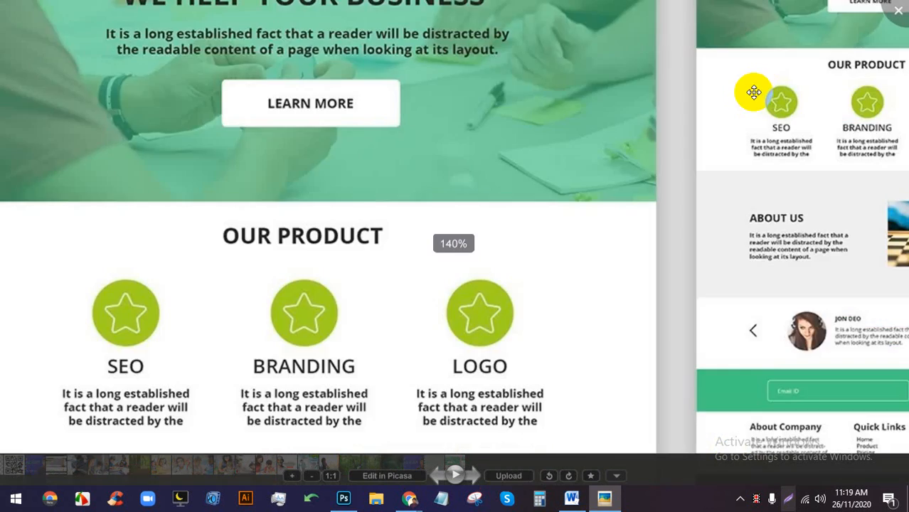
In Photoshop, draw a blue rectangle about 1599 by 634 px across the full page width, about 172 px below the page's top edge.
{"action": "left_click_drag", "start_coordinate": [14, 378], "coordinate": [64, 378]}
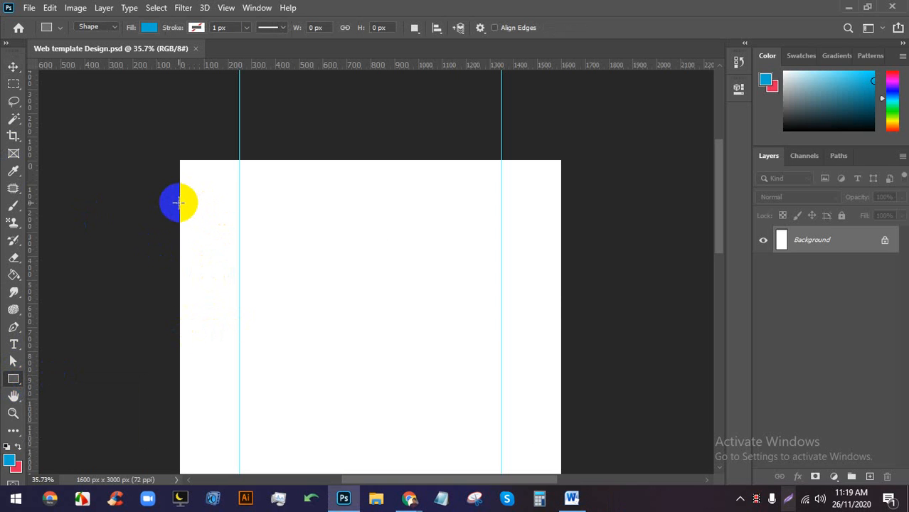
{"action": "left_click_drag", "start_coordinate": [181, 203], "coordinate": [561, 351]}
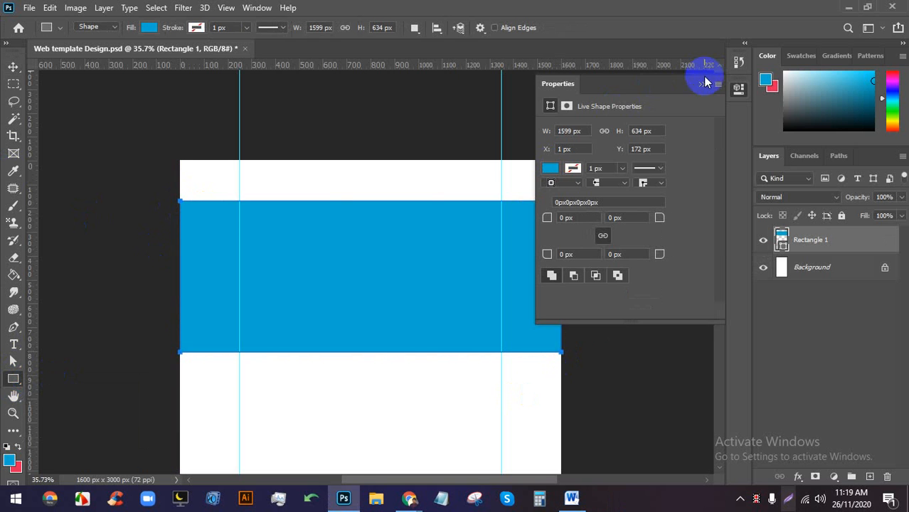
{"action": "left_click", "coordinate": [705, 78]}
{"action": "scroll", "coordinate": [551, 208], "scroll_direction": "up", "scroll_amount": 2}
{"action": "left_click", "coordinate": [14, 66]}
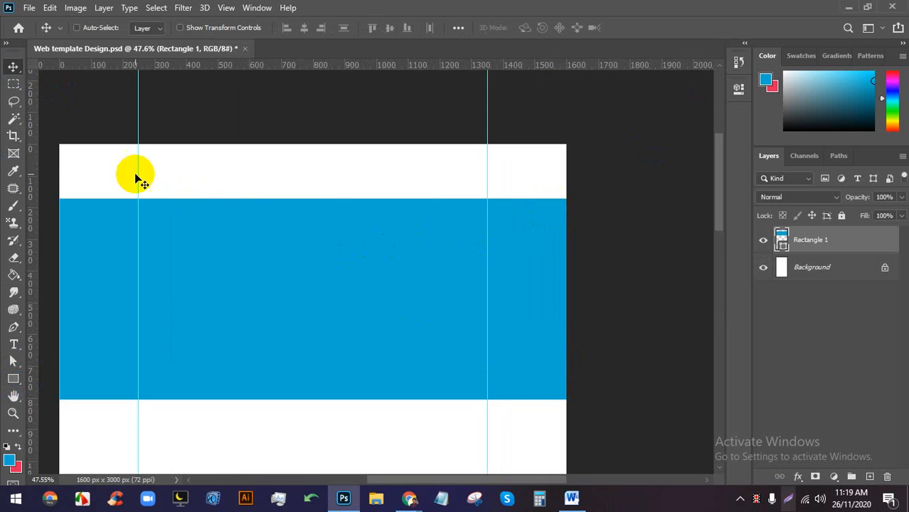
{"action": "mouse_move", "coordinate": [260, 268]}
{"action": "left_mouse_down"}
{"action": "mouse_move", "coordinate": [267, 259]}
{"action": "mouse_move", "coordinate": [260, 268]}
{"action": "left_mouse_up"}
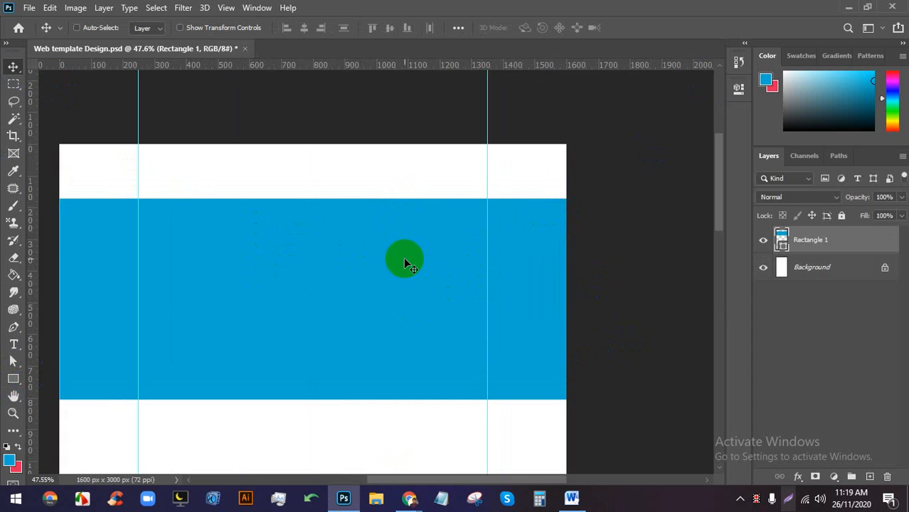
{"action": "scroll", "coordinate": [26, 155], "scroll_direction": "up", "scroll_amount": 7}
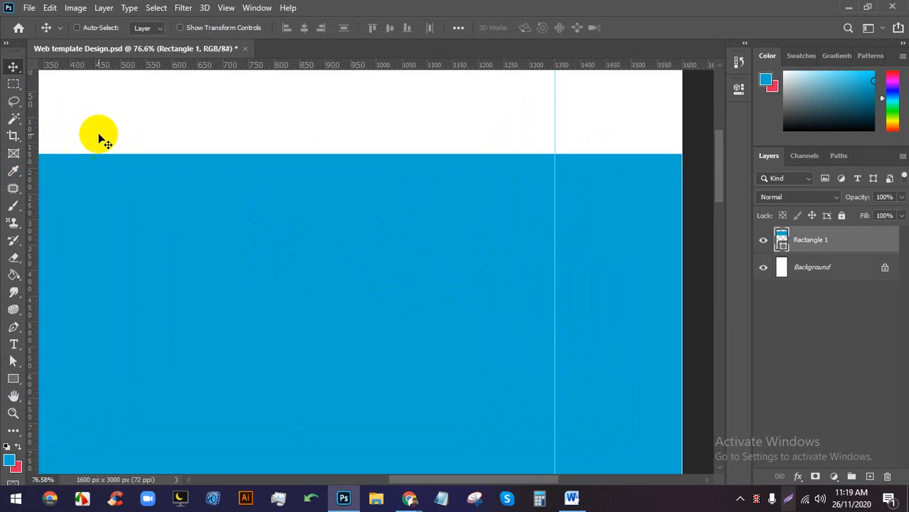
{"action": "scroll", "coordinate": [435, 231], "scroll_direction": "down", "scroll_amount": 6}
{"action": "scroll", "coordinate": [203, 183], "scroll_direction": "up", "scroll_amount": 5}
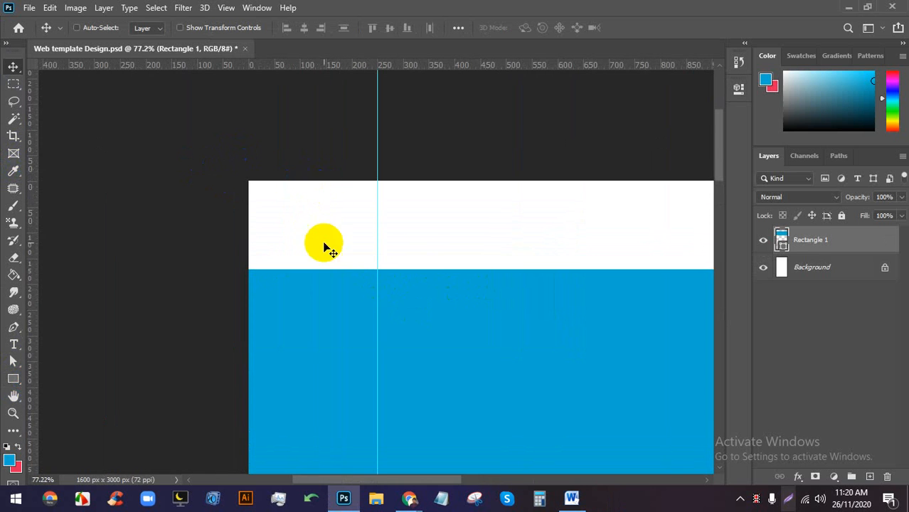
Admit the two people waiting to join the Google Meet call and return to Photoshop.
{"action": "left_click", "coordinate": [375, 453]}
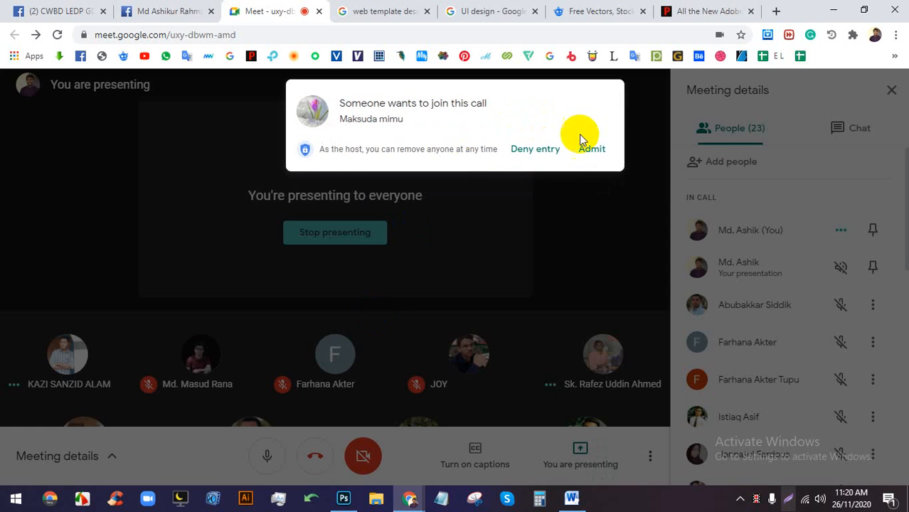
{"action": "left_click", "coordinate": [588, 153]}
{"action": "left_click", "coordinate": [343, 498]}
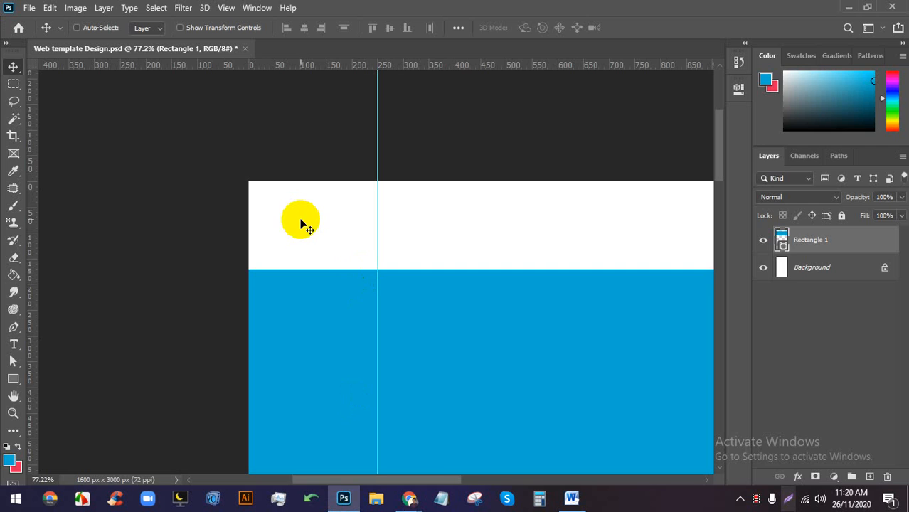
{"action": "scroll", "coordinate": [304, 226], "scroll_direction": "up", "scroll_amount": 5}
{"action": "mouse_move", "coordinate": [409, 497]}
{"action": "left_click", "coordinate": [391, 451]}
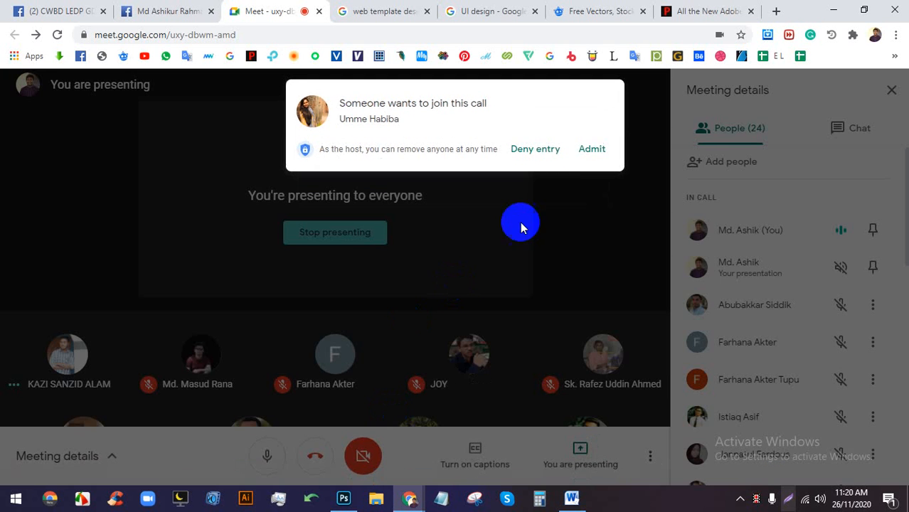
{"action": "left_click", "coordinate": [596, 151]}
{"action": "left_click", "coordinate": [344, 498]}
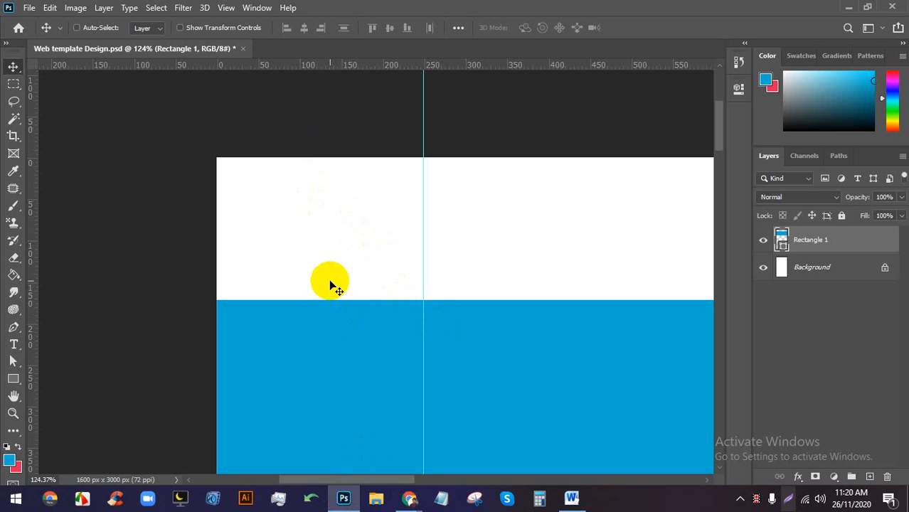
Delete the blue rectangle from the page.
{"action": "scroll", "coordinate": [364, 277], "scroll_direction": "down", "scroll_amount": 1}
{"action": "scroll", "coordinate": [364, 278], "scroll_direction": "down", "scroll_amount": 6}
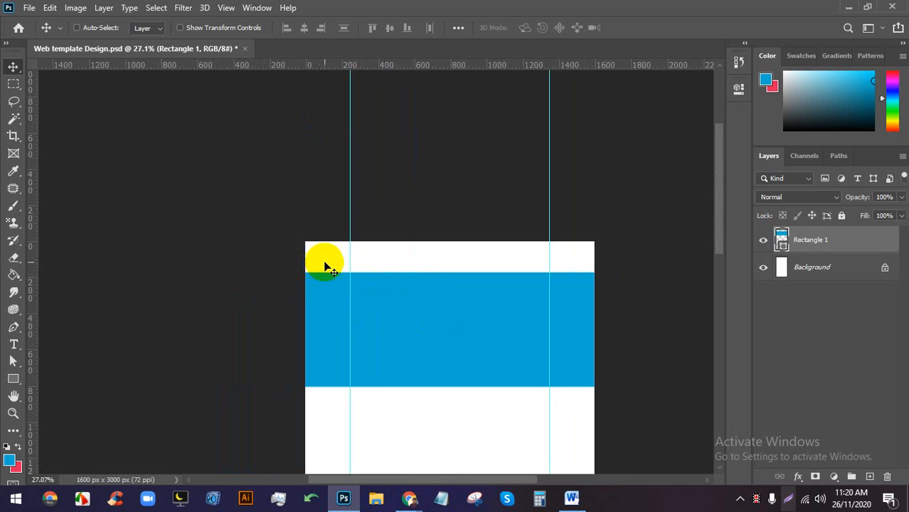
{"action": "left_click_drag", "start_coordinate": [475, 315], "coordinate": [455, 316]}
{"action": "key", "text": "Delete"}
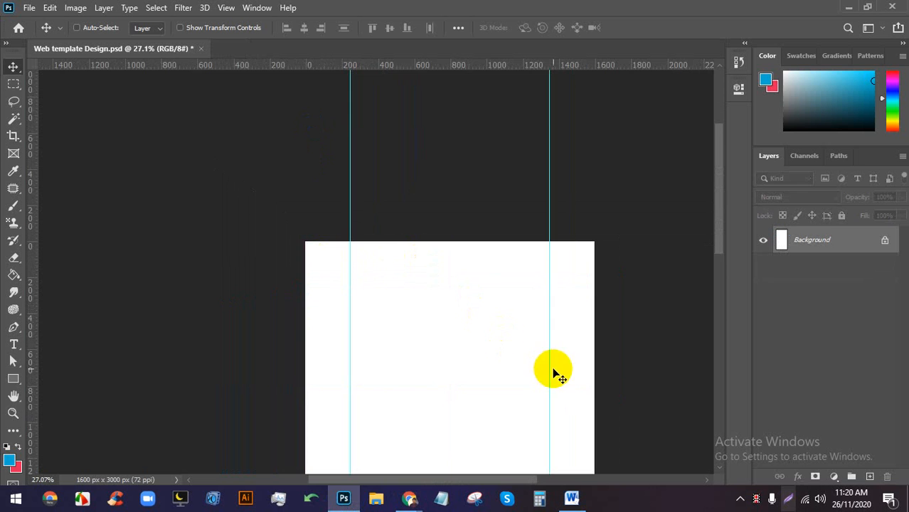
Create a blue rectangle of exactly 1600 px width and 600 px height with the Rectangle Tool.
{"action": "scroll", "coordinate": [497, 371], "scroll_direction": "up", "scroll_amount": 3}
{"action": "left_click", "coordinate": [13, 378]}
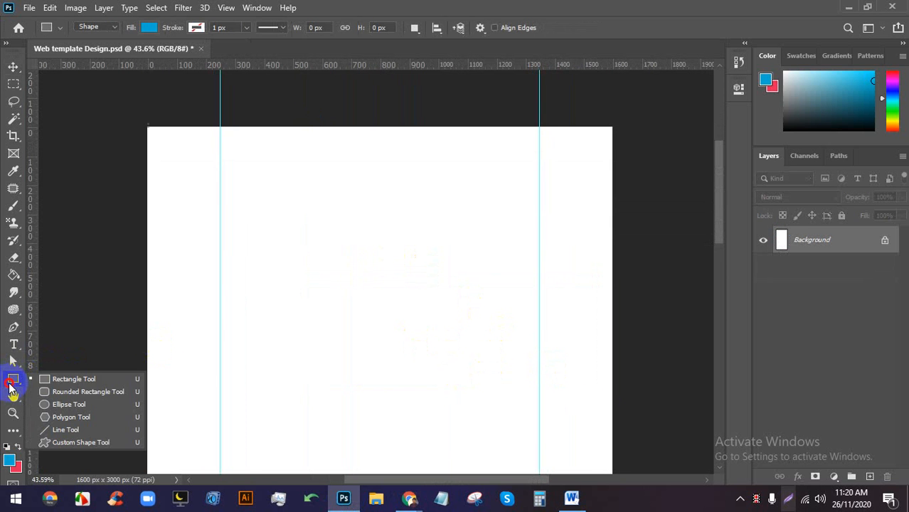
{"action": "left_click", "coordinate": [88, 380]}
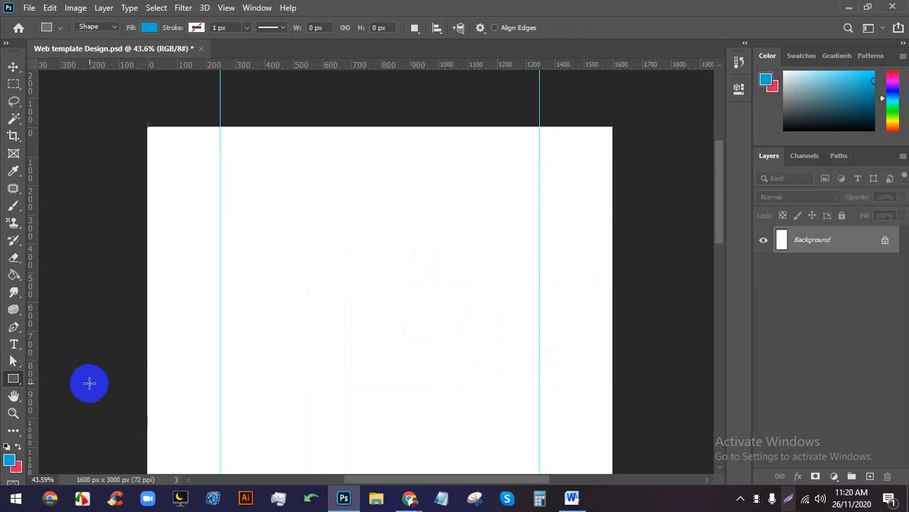
{"action": "left_click", "coordinate": [378, 263]}
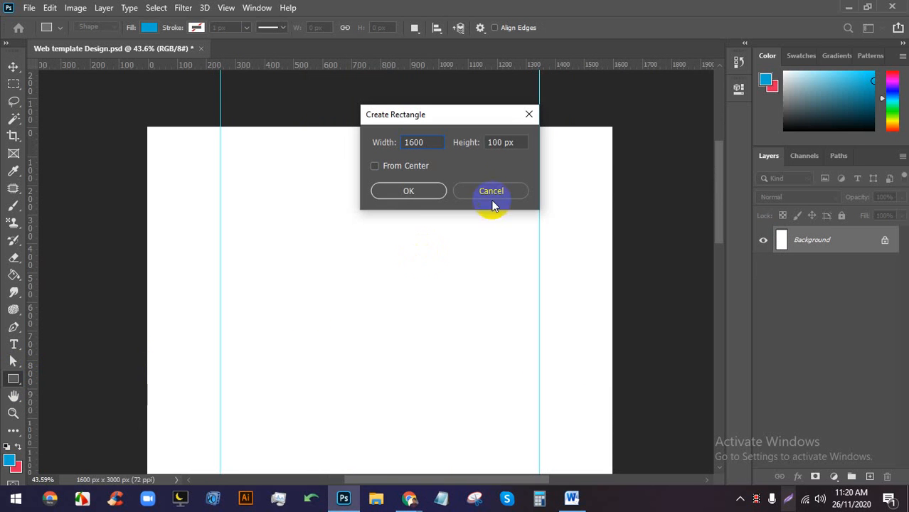
{"action": "left_click", "coordinate": [490, 142]}
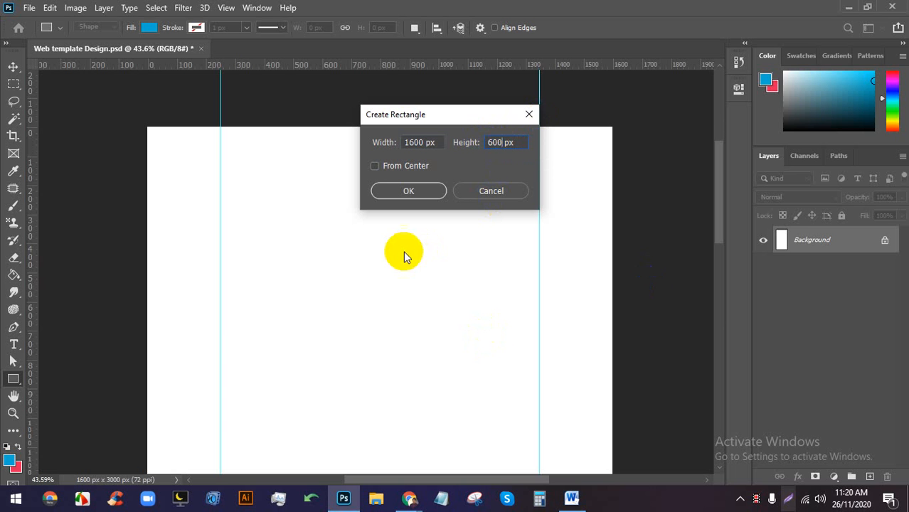
{"action": "left_click", "coordinate": [423, 192]}
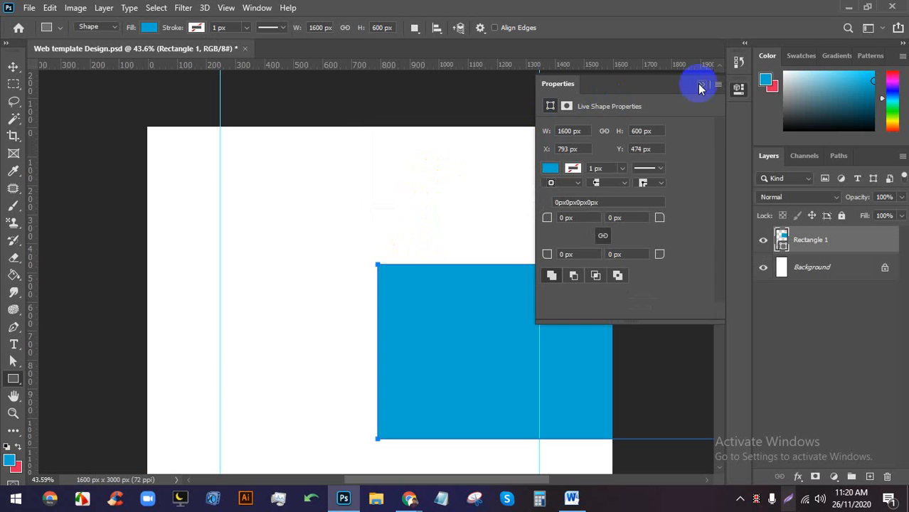
{"action": "left_click", "coordinate": [700, 85]}
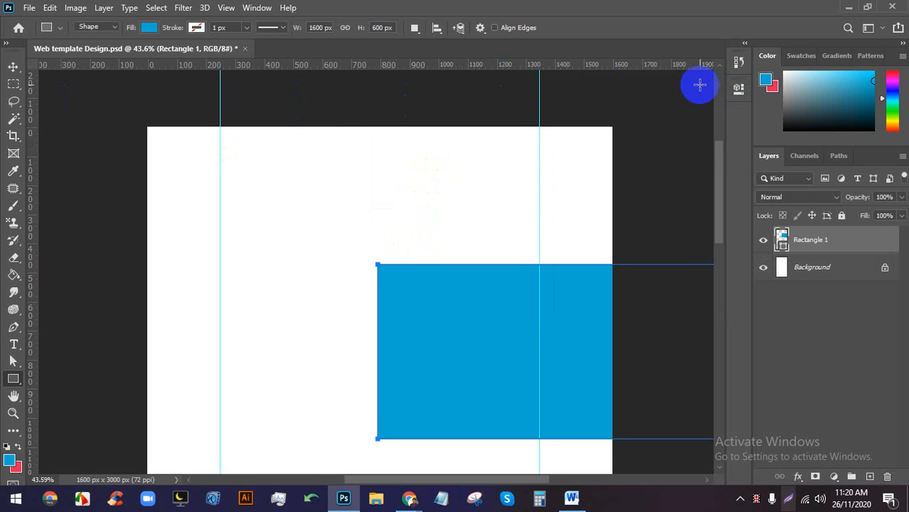
Move the 1600 by 600 px rectangle so it spans the page width and sits flush with the page's top edge.
{"action": "left_click", "coordinate": [13, 66]}
{"action": "left_click_drag", "start_coordinate": [422, 304], "coordinate": [194, 223]}
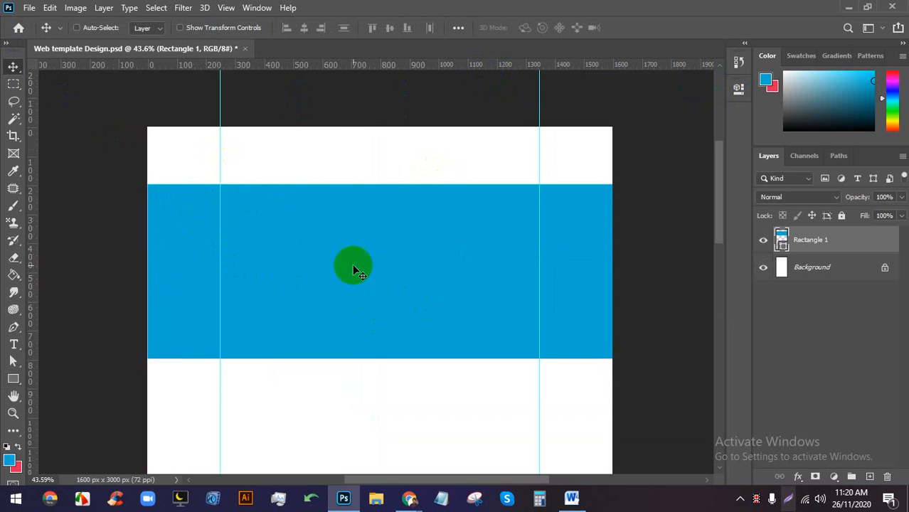
{"action": "left_click_drag", "start_coordinate": [352, 265], "coordinate": [368, 226]}
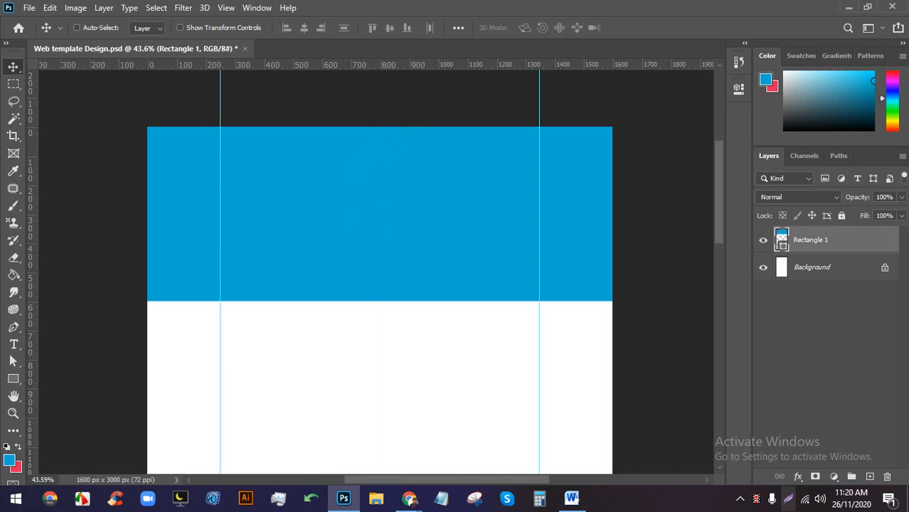
Nudge the blue rectangle down from the page's top edge in 1 px increments by about 45 px.
{"action": "key", "text": "Down"}
{"action": "key", "text": "Down"}
{"action": "key", "text": "Down"}
{"action": "key", "text": "Down"}
{"action": "key", "text": "Down"}
{"action": "key", "text": "Down"}
{"action": "key", "text": "Down"}
{"action": "key", "text": "Down"}
{"action": "key", "text": "Down"}
{"action": "key", "text": "Down"}
{"action": "key", "text": "Down"}
{"action": "key", "text": "Down"}
{"action": "key", "text": "Down"}
{"action": "key", "text": "Down"}
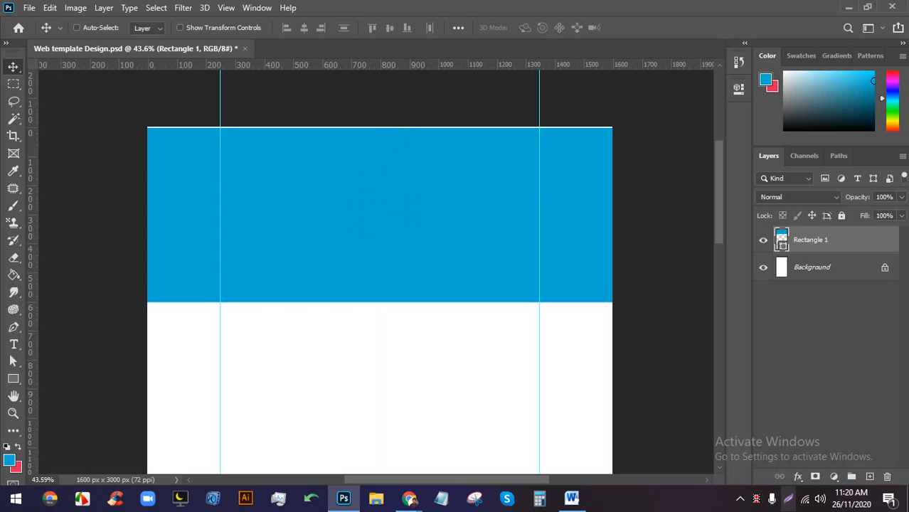
{"action": "key", "text": "Down"}
{"action": "key", "text": "Down"}
{"action": "key", "text": "Down"}
{"action": "key", "text": "Down"}
{"action": "key", "text": "Down"}
{"action": "key", "text": "Down"}
{"action": "key", "text": "Down"}
{"action": "key", "text": "Down"}
{"action": "key", "text": "Down"}
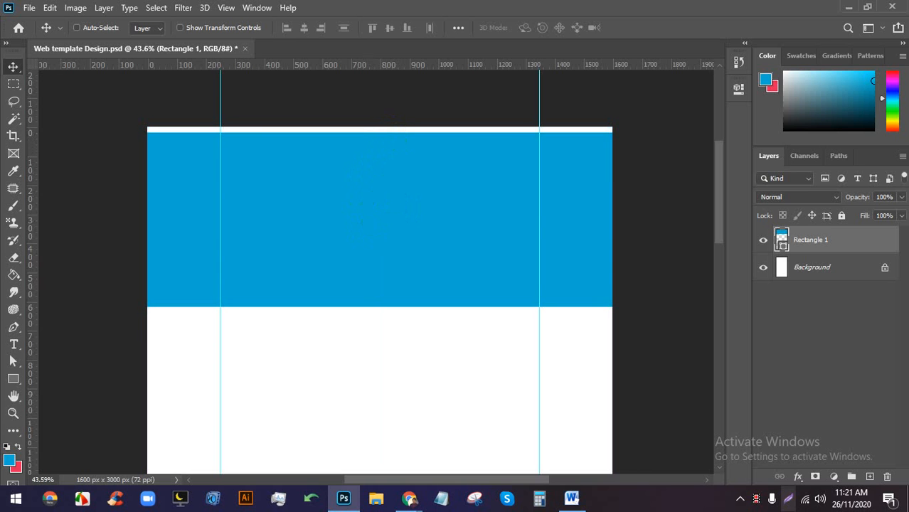
{"action": "key", "text": "Down"}
{"action": "key", "text": "Down"}
{"action": "key", "text": "Down"}
{"action": "key", "text": "Down"}
{"action": "key", "text": "Down"}
{"action": "key", "text": "Down"}
{"action": "key", "text": "Down"}
{"action": "key", "text": "Down"}
{"action": "key", "text": "Down"}
{"action": "key", "text": "Down"}
{"action": "key", "text": "Down"}
{"action": "key", "text": "Down"}
{"action": "key", "text": "Down"}
{"action": "key", "text": "Down"}
{"action": "key", "text": "Down"}
{"action": "key", "text": "Down"}
{"action": "key", "text": "Down"}
{"action": "key", "text": "Down"}
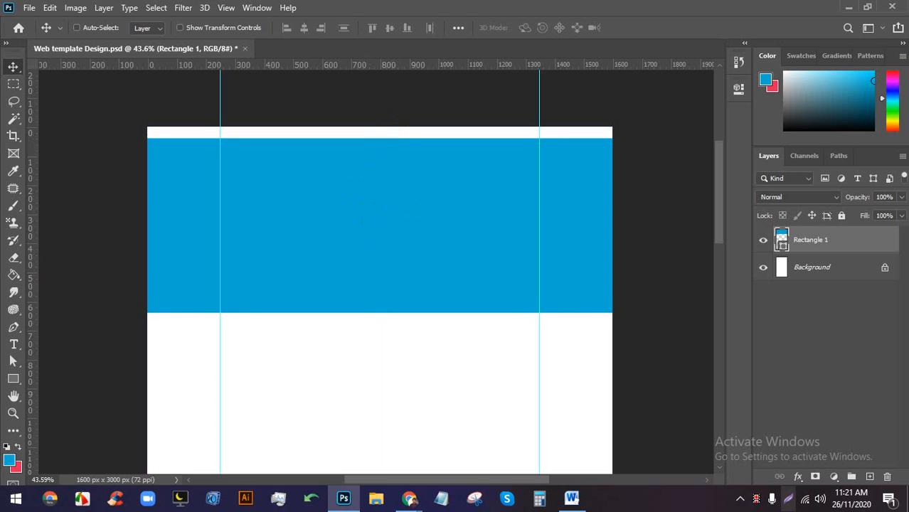
{"action": "key", "text": "Down"}
{"action": "key", "text": "Down"}
{"action": "key", "text": "Down"}
{"action": "key", "text": "Down"}
{"action": "key", "text": "Down"}
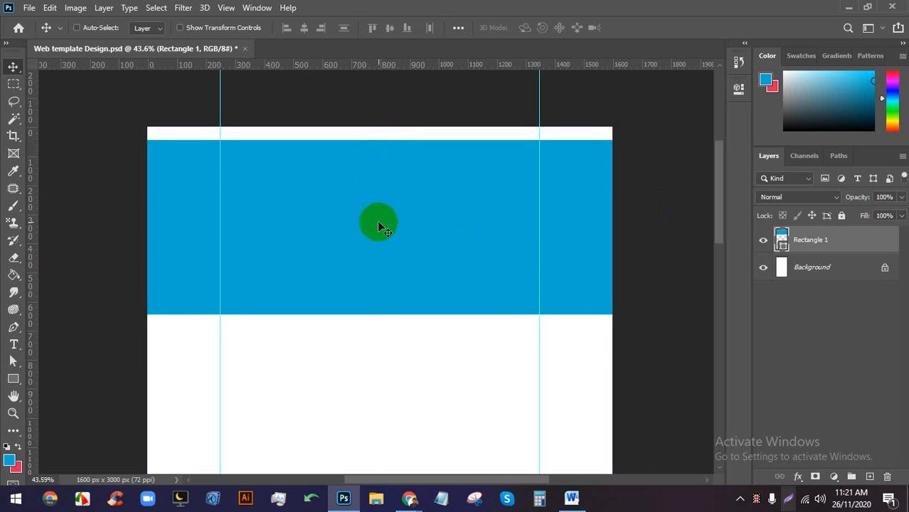
Reposition the rectangle flush with the page's top edge, and nudge it down four times by 10 px and twice by 1 px.
{"action": "left_click_drag", "start_coordinate": [382, 162], "coordinate": [380, 179]}
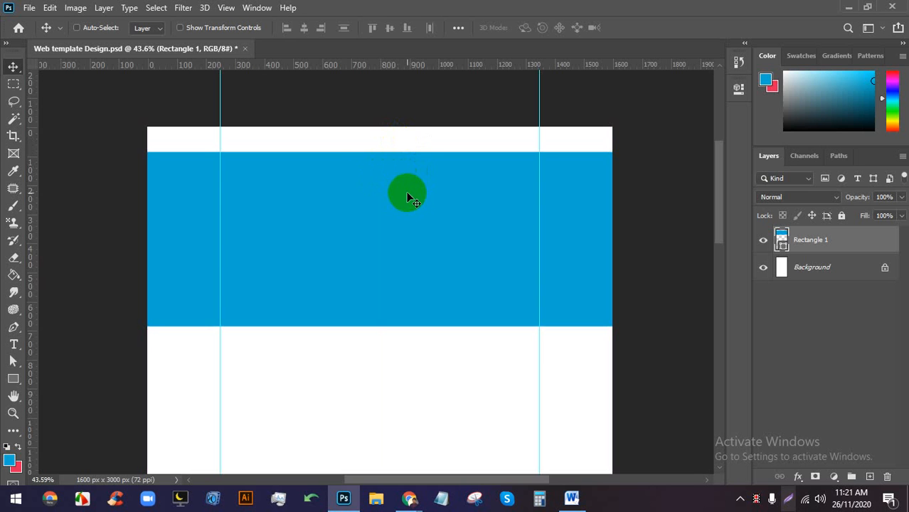
{"action": "left_click_drag", "start_coordinate": [401, 223], "coordinate": [399, 202]}
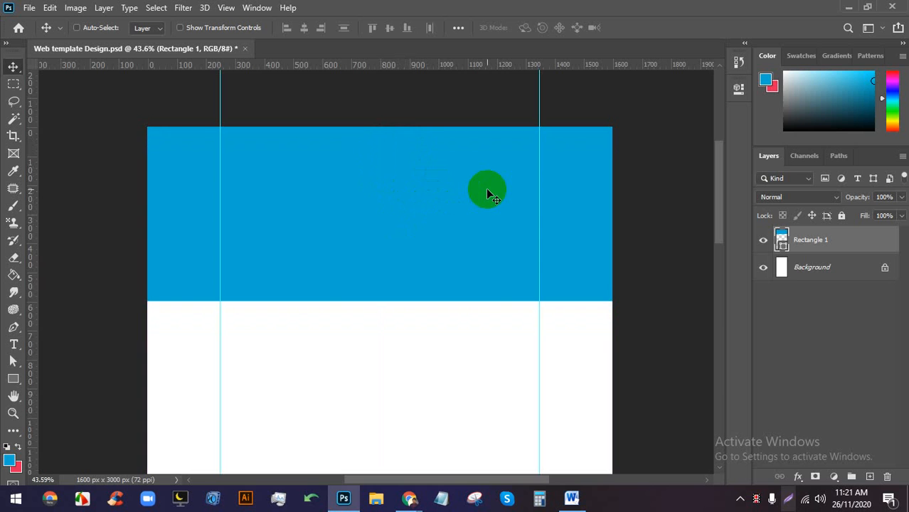
{"action": "key", "text": "shift+Down"}
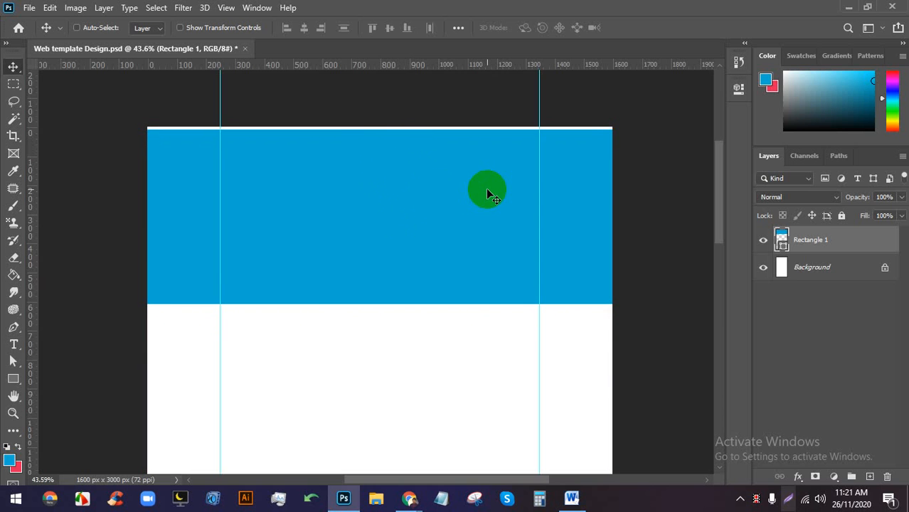
{"action": "key", "text": "shift+Down"}
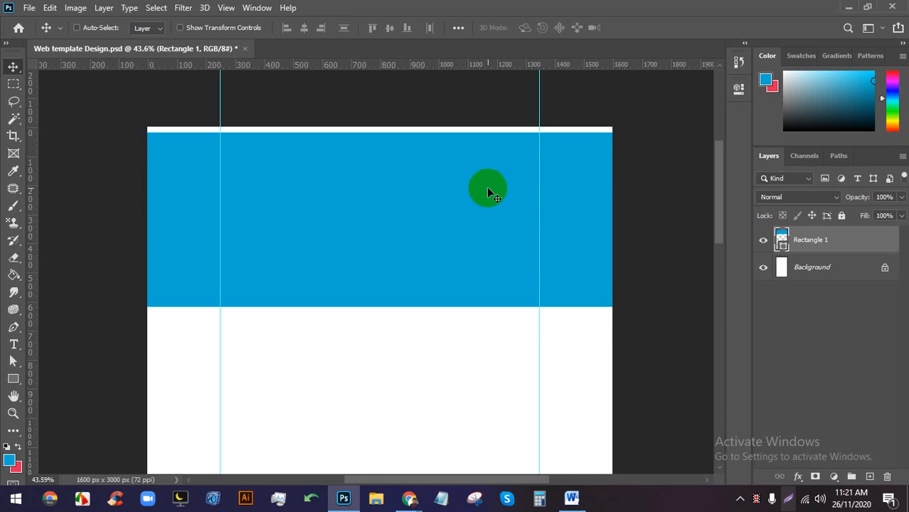
{"action": "key", "text": "shift+Down"}
{"action": "key", "text": "shift+Down"}
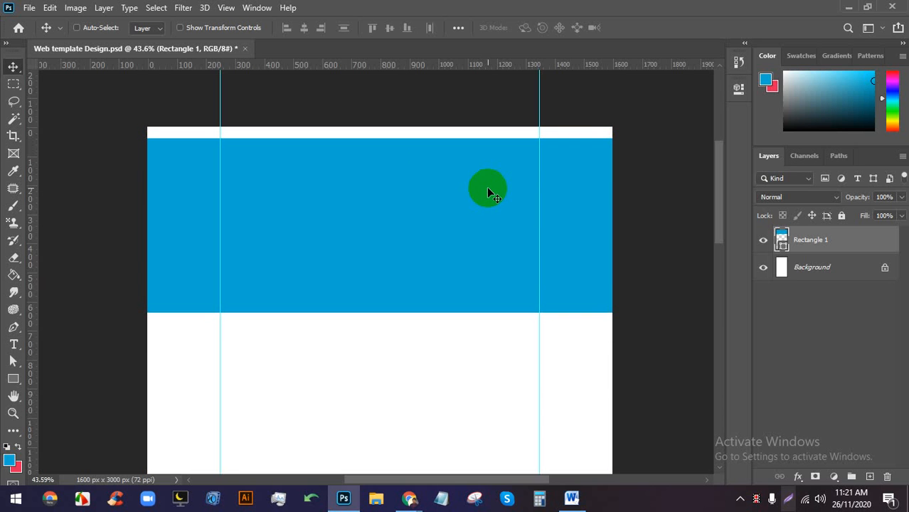
{"action": "key", "text": "Down"}
{"action": "key", "text": "Down"}
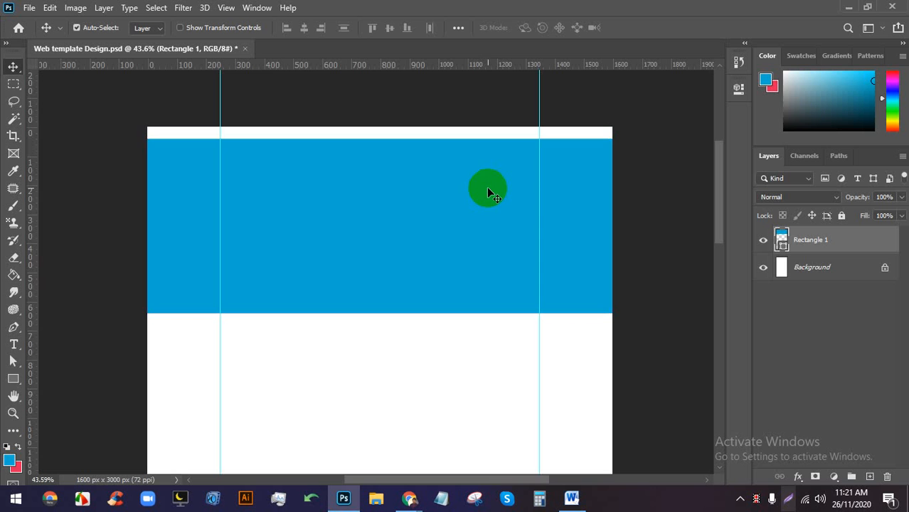
Undo the rectangle's moves, the creation of the 1600 by 600 px rectangle, and the deletion of the first blue rectangle.
{"action": "key", "text": "ctrl+z"}
{"action": "key", "text": "ctrl+z"}
{"action": "key", "text": "ctrl+z"}
{"action": "key", "text": "ctrl+z"}
{"action": "key", "text": "ctrl+z"}
{"action": "key", "text": "ctrl+z"}
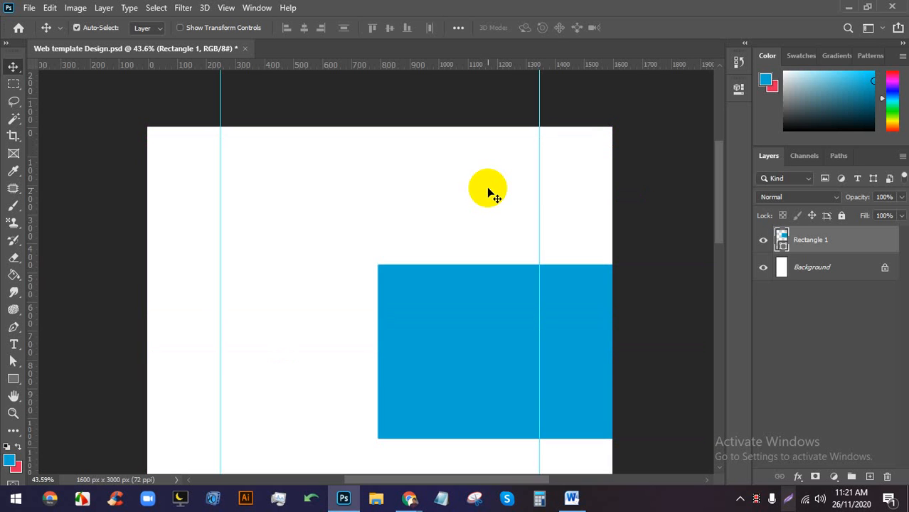
{"action": "key", "text": "ctrl+z"}
{"action": "key", "text": "ctrl+z"}
{"action": "key", "text": "ctrl+shift+z"}
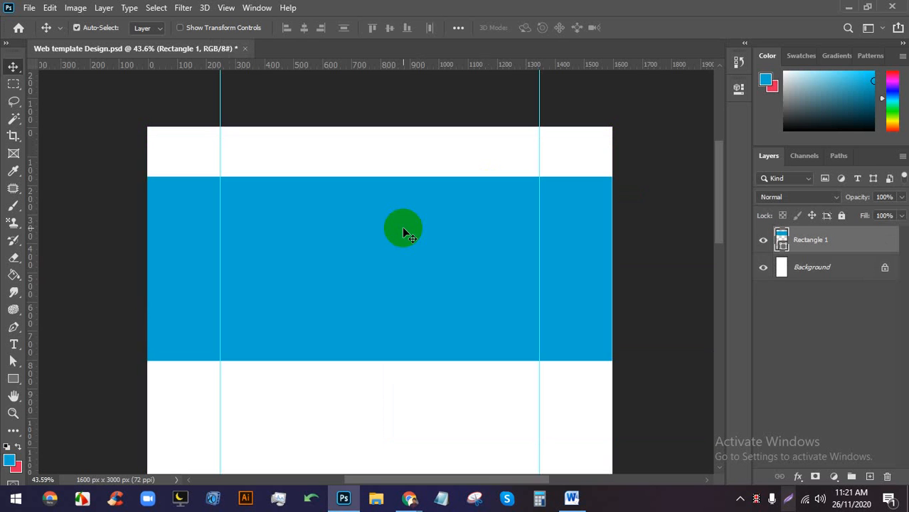
Move the blue rectangle to the page's top edge and nudge it down 100 px in 10 px increments to leave a header strip.
{"action": "left_click_drag", "start_coordinate": [395, 228], "coordinate": [392, 178]}
{"action": "key", "text": "shift+Down"}
{"action": "key", "text": "shift+Down"}
{"action": "key", "text": "shift+Down"}
{"action": "key", "text": "shift+Down"}
{"action": "key", "text": "shift+Down"}
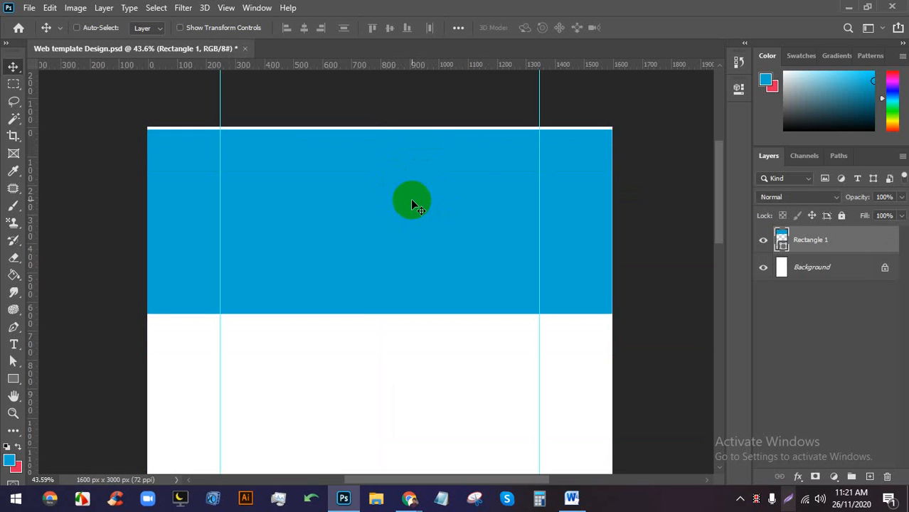
{"action": "key", "text": "shift+Down"}
{"action": "key", "text": "shift+Down"}
{"action": "key", "text": "shift+Down"}
{"action": "key", "text": "shift+Down"}
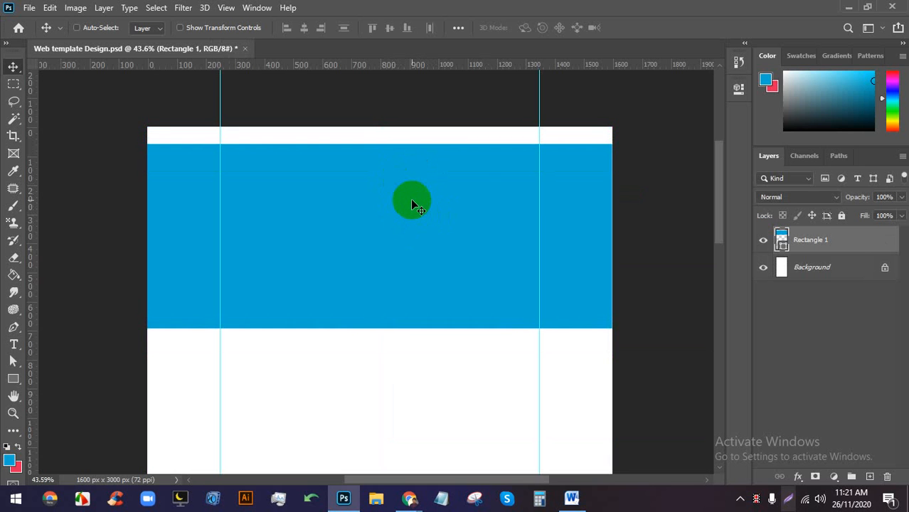
{"action": "key", "text": "shift+Down"}
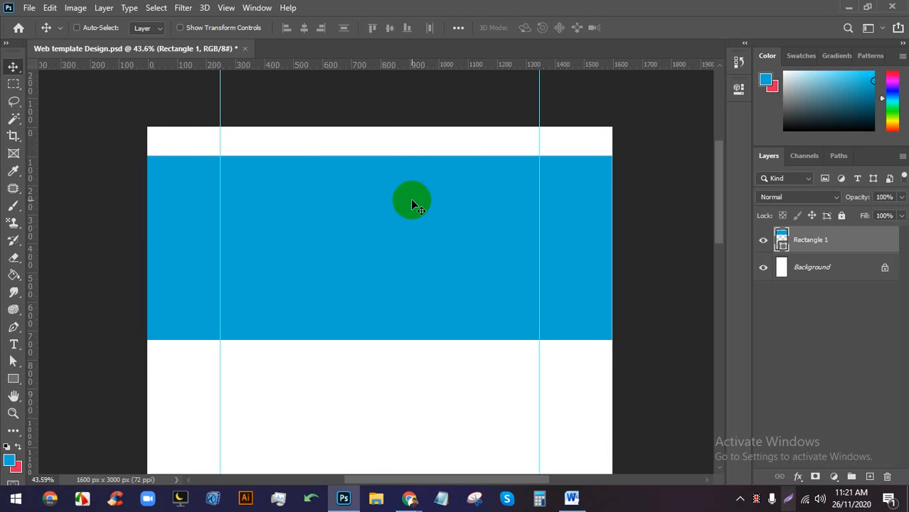
Nudge the blue rectangle down another 40 px in 10 px increments to deepen the header strip.
{"action": "key", "text": "shift+Down"}
{"action": "key", "text": "shift+Down"}
{"action": "key", "text": "shift+Down"}
{"action": "key", "text": "shift+Down"}
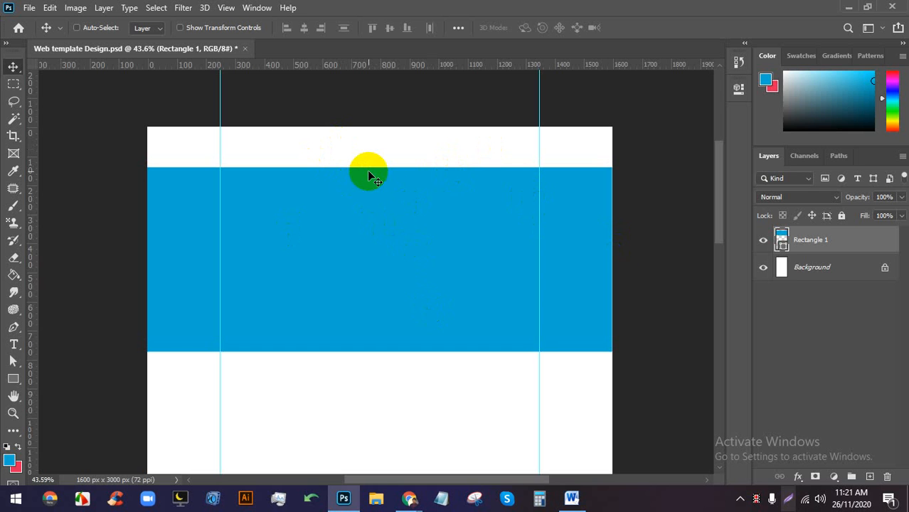
Add the text "LOGO" at 70.35 pt in the white header strip, just inside the 250 px margin guide.
{"action": "scroll", "coordinate": [263, 171], "scroll_direction": "up", "scroll_amount": 2}
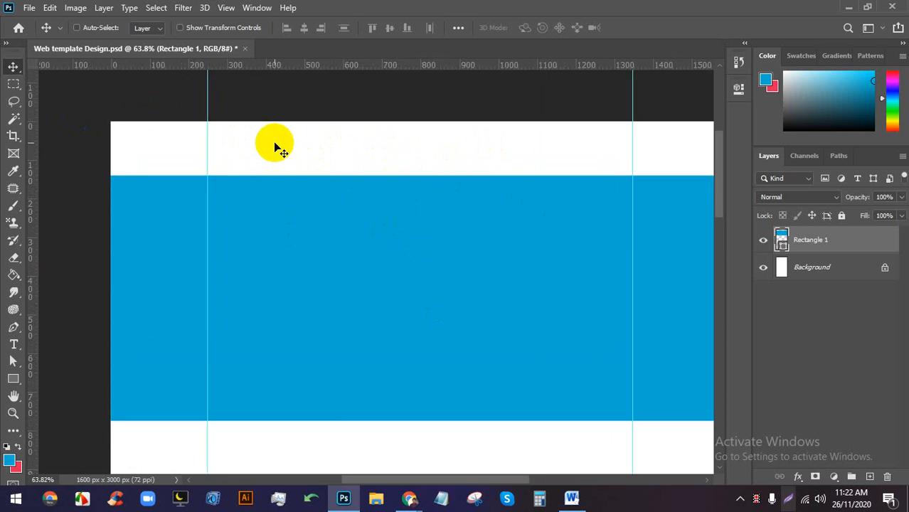
{"action": "scroll", "coordinate": [270, 145], "scroll_direction": "up", "scroll_amount": 4}
{"action": "left_click_drag", "start_coordinate": [304, 299], "coordinate": [293, 333]}
{"action": "scroll", "coordinate": [247, 239], "scroll_direction": "up", "scroll_amount": 3}
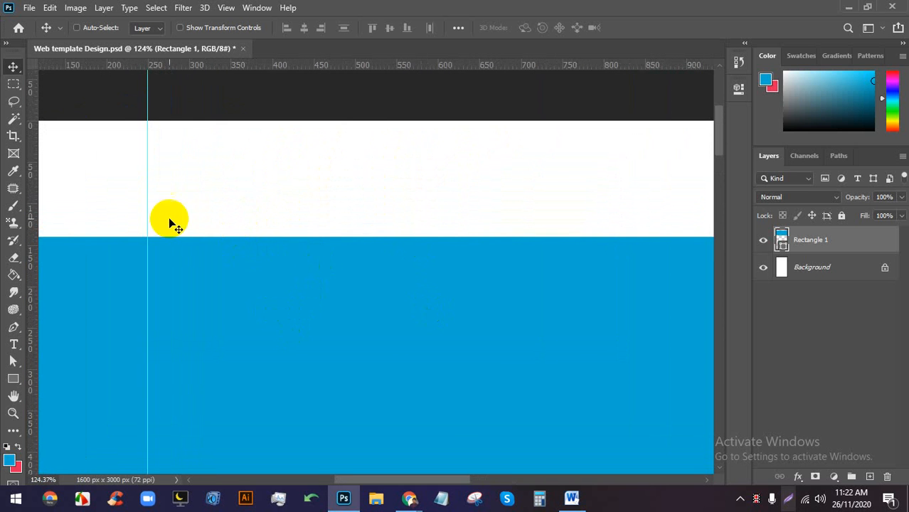
{"action": "left_click", "coordinate": [14, 344]}
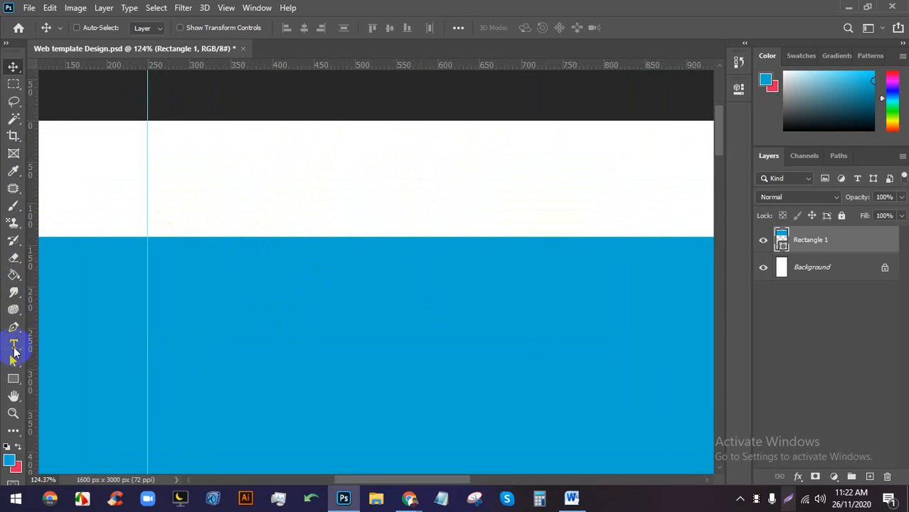
{"action": "left_click", "coordinate": [187, 190]}
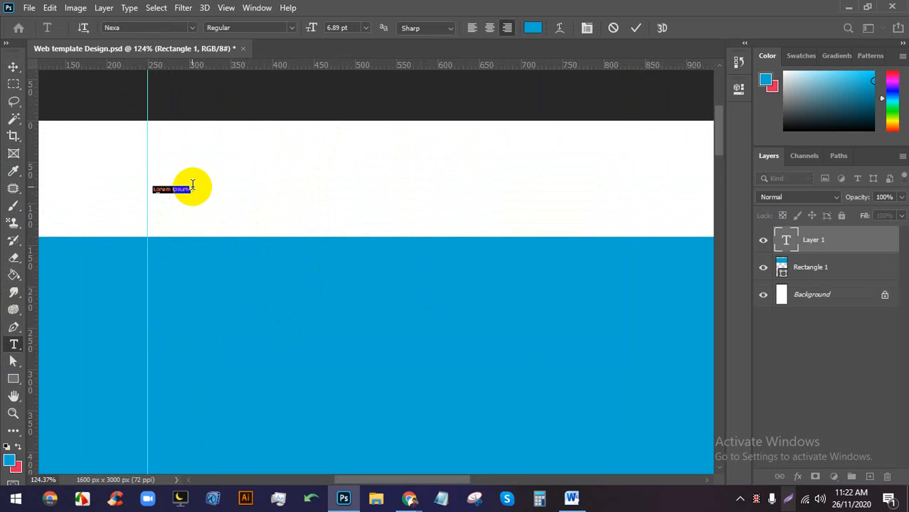
{"action": "left_click_drag", "start_coordinate": [192, 196], "coordinate": [513, 298]}
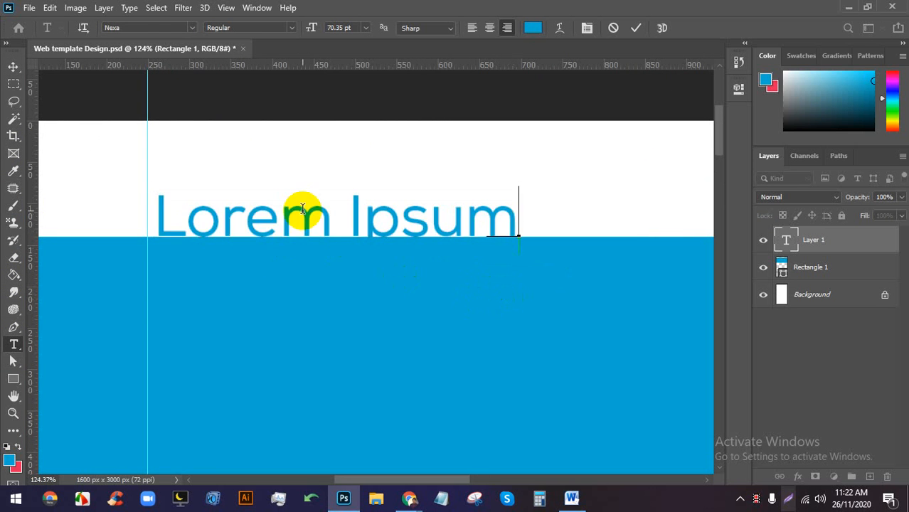
{"action": "type", "text": "LOGO"}
{"action": "left_click_drag", "start_coordinate": [271, 302], "coordinate": [247, 325]}
Change the font of the LOGO text to Bauhaus 93 and commit the text edit.
{"action": "double_click", "coordinate": [294, 191]}
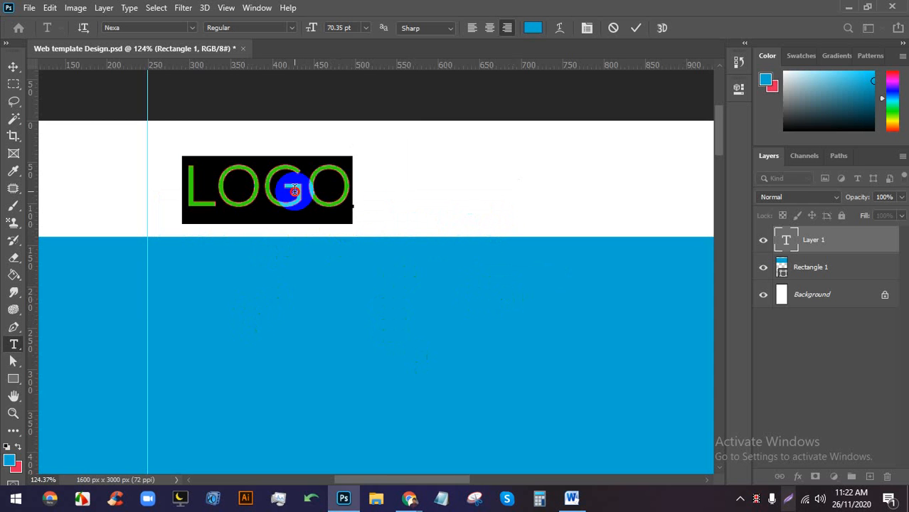
{"action": "left_click", "coordinate": [192, 29]}
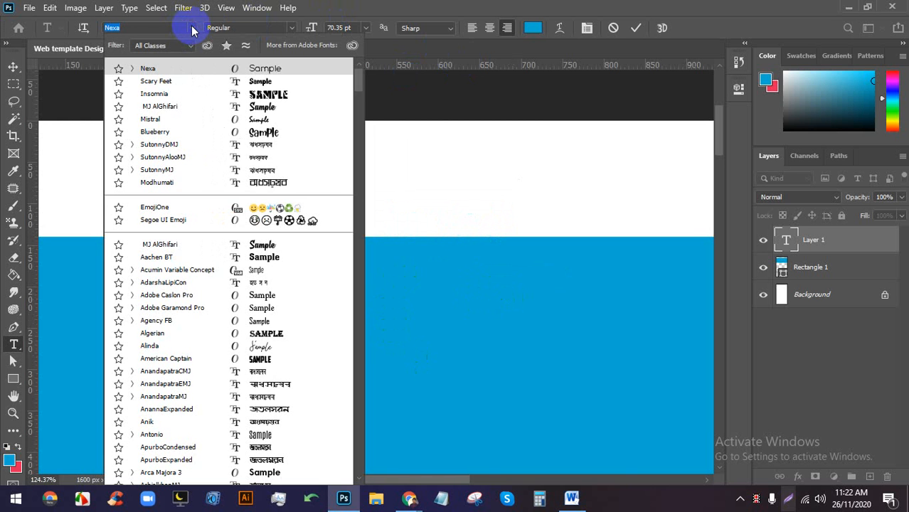
{"action": "scroll", "coordinate": [273, 316], "scroll_direction": "down", "scroll_amount": 5}
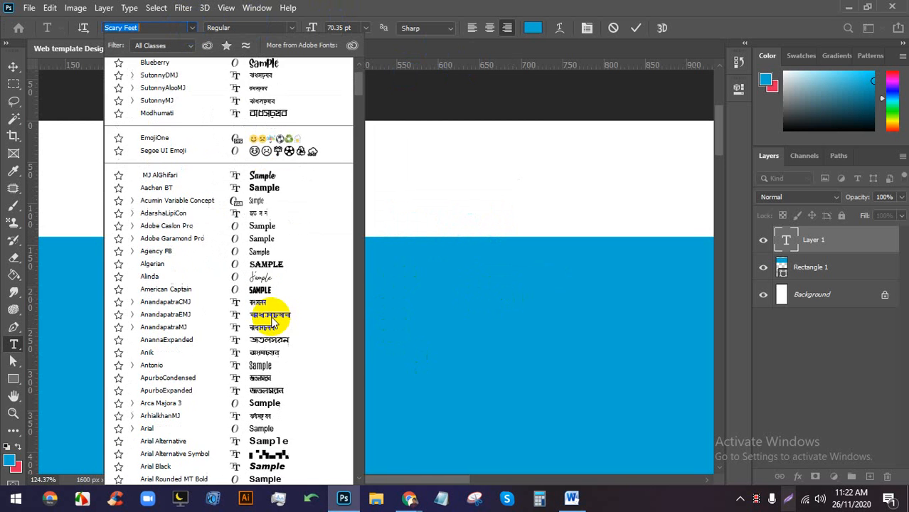
{"action": "scroll", "coordinate": [276, 321], "scroll_direction": "down", "scroll_amount": 6}
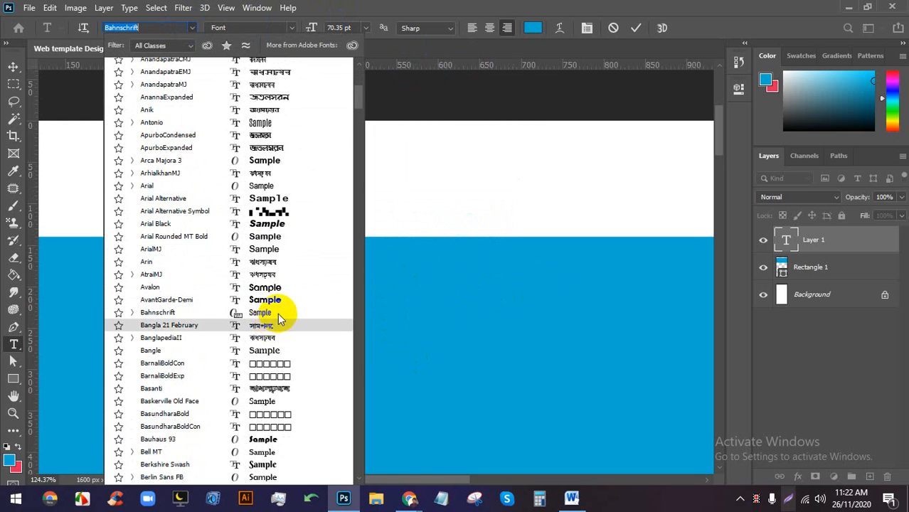
{"action": "left_click", "coordinate": [281, 317]}
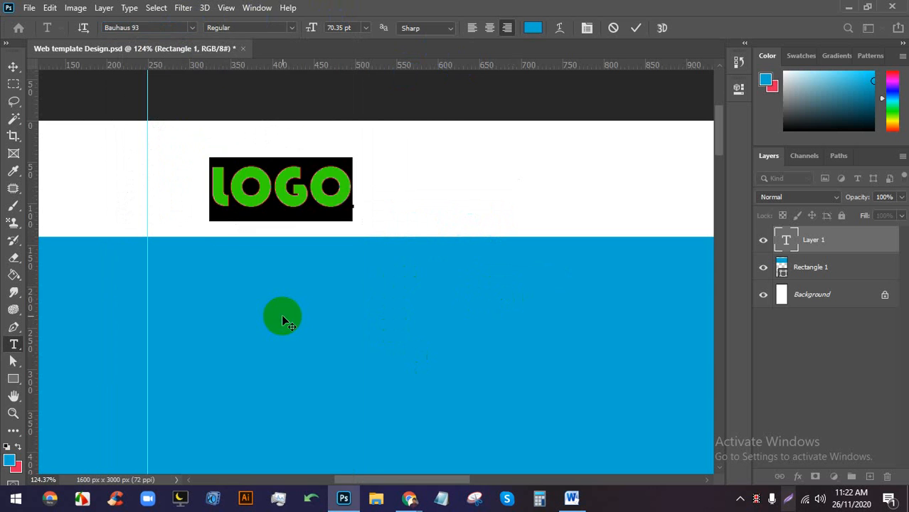
{"action": "left_click", "coordinate": [636, 28]}
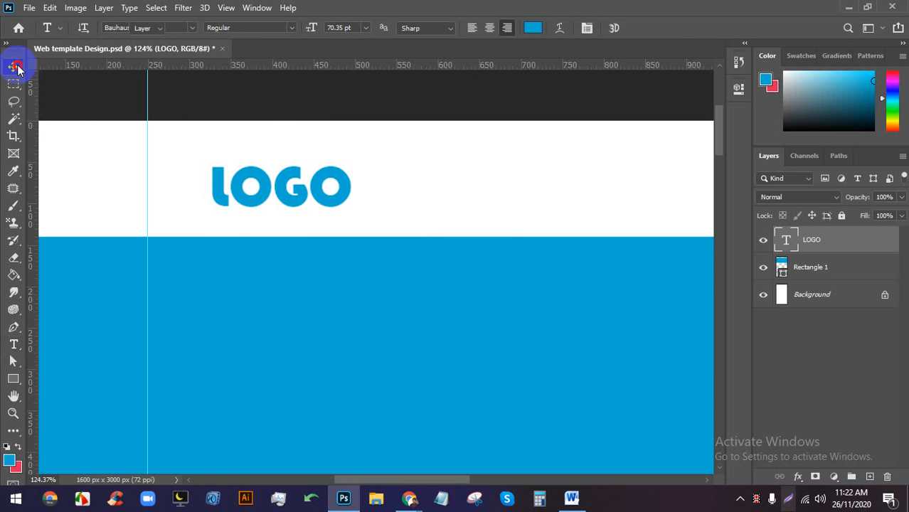
Scale the LOGO text up to about 148.66% and move it beside the 250 px margin guide within the header.
{"action": "left_click", "coordinate": [13, 66]}
{"action": "key", "text": "ctrl+t"}
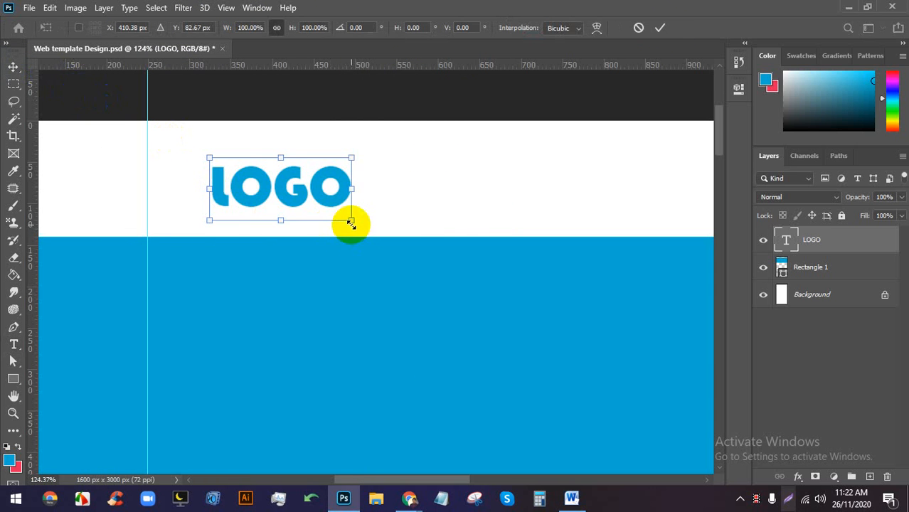
{"action": "left_click_drag", "start_coordinate": [351, 222], "coordinate": [420, 249]}
{"action": "left_click_drag", "start_coordinate": [303, 191], "coordinate": [252, 171]}
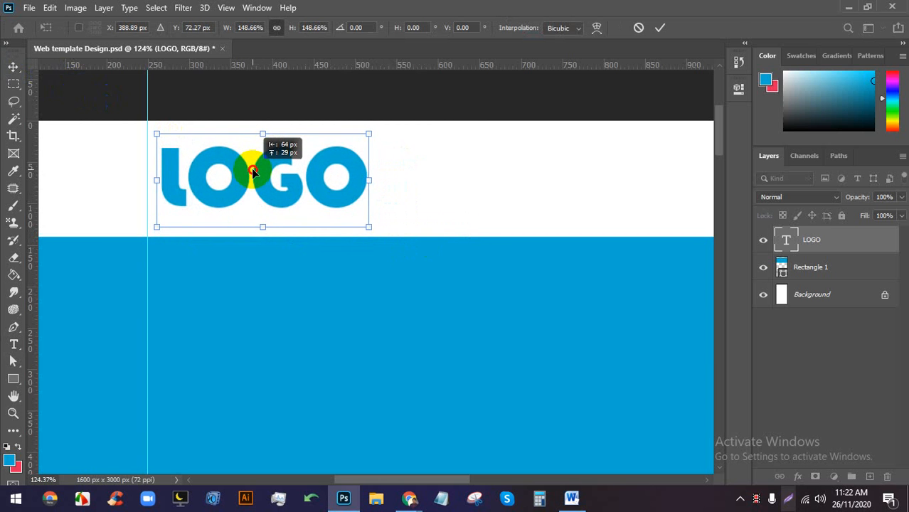
Apply the enlargement of the LOGO text and place it in the white header just inside the left guide.
{"action": "left_click", "coordinate": [660, 28]}
{"action": "scroll", "coordinate": [239, 167], "scroll_direction": "down", "scroll_amount": 3}
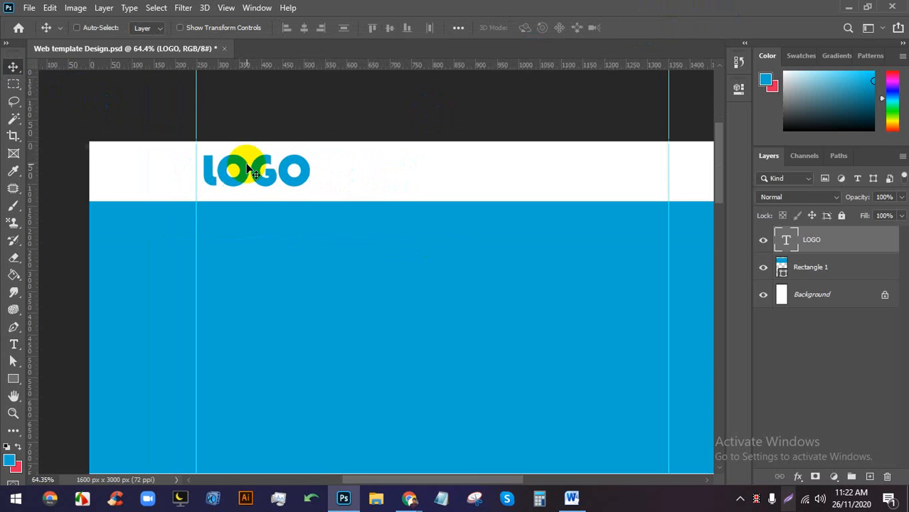
{"action": "double_click", "coordinate": [269, 170]}
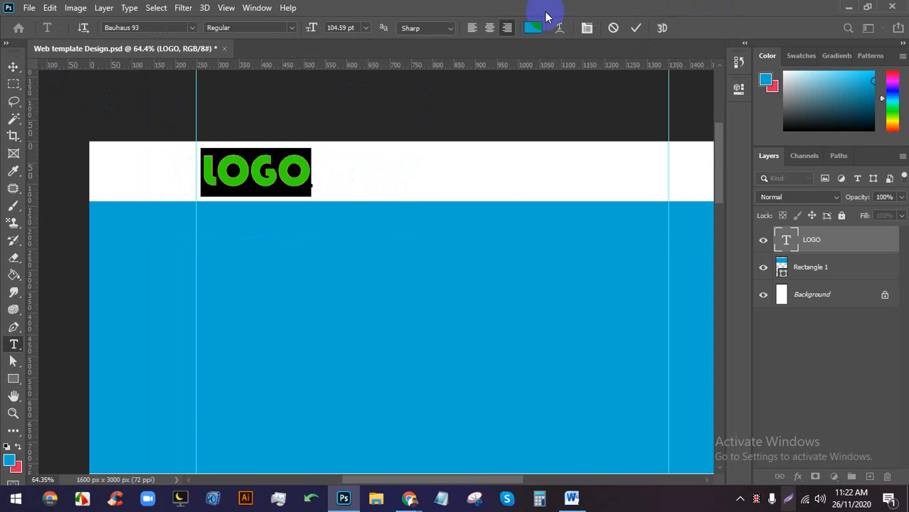
{"action": "scroll", "coordinate": [402, 156], "scroll_direction": "down", "scroll_amount": 1}
{"action": "left_click", "coordinate": [635, 28]}
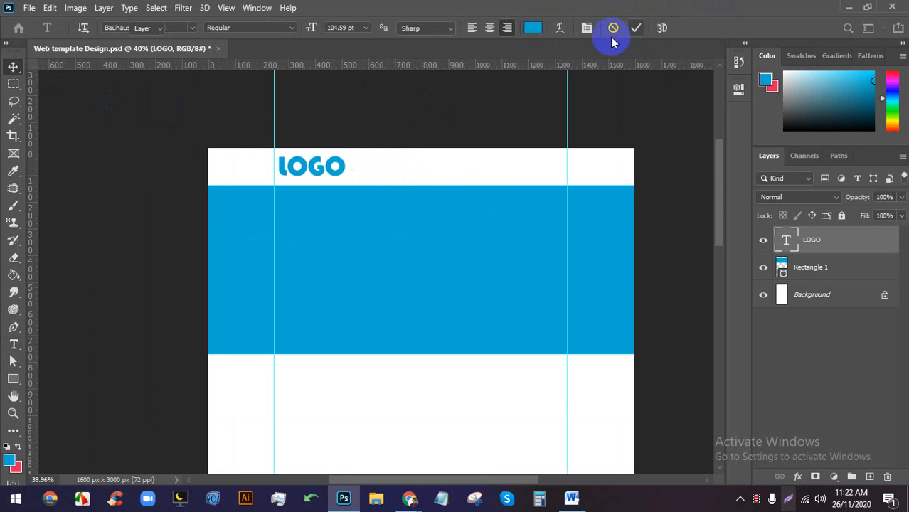
{"action": "key", "text": "v"}
{"action": "scroll", "coordinate": [524, 131], "scroll_direction": "up", "scroll_amount": 1}
{"action": "mouse_move", "coordinate": [596, 151]}
{"action": "left_mouse_down"}
{"action": "mouse_move", "coordinate": [457, 142]}
{"action": "mouse_move", "coordinate": [585, 143]}
{"action": "left_mouse_up"}
{"action": "scroll", "coordinate": [433, 139], "scroll_direction": "up", "scroll_amount": 3}
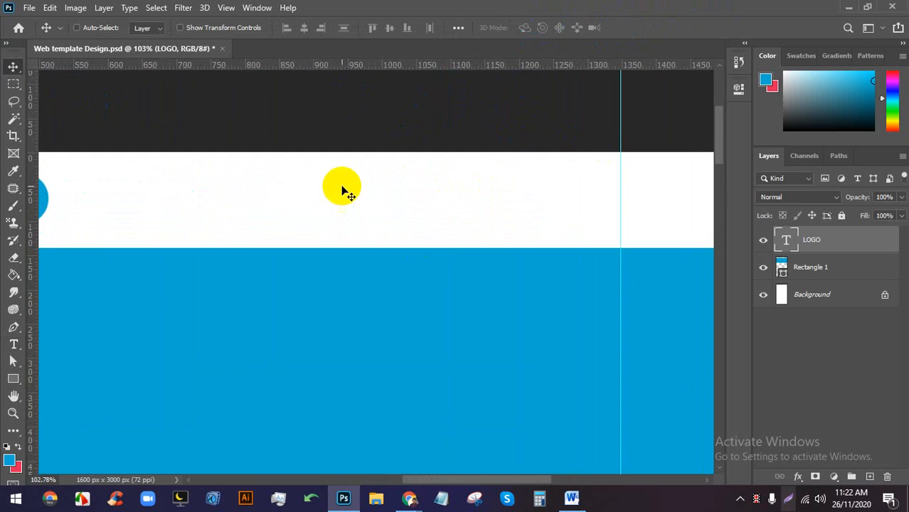
{"action": "scroll", "coordinate": [362, 207], "scroll_direction": "down", "scroll_amount": 1}
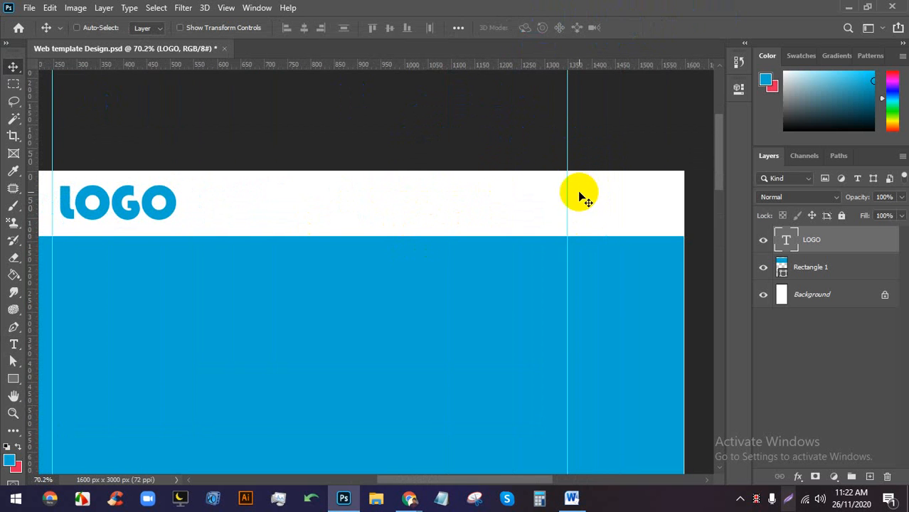
{"action": "left_click_drag", "start_coordinate": [126, 199], "coordinate": [126, 204]}
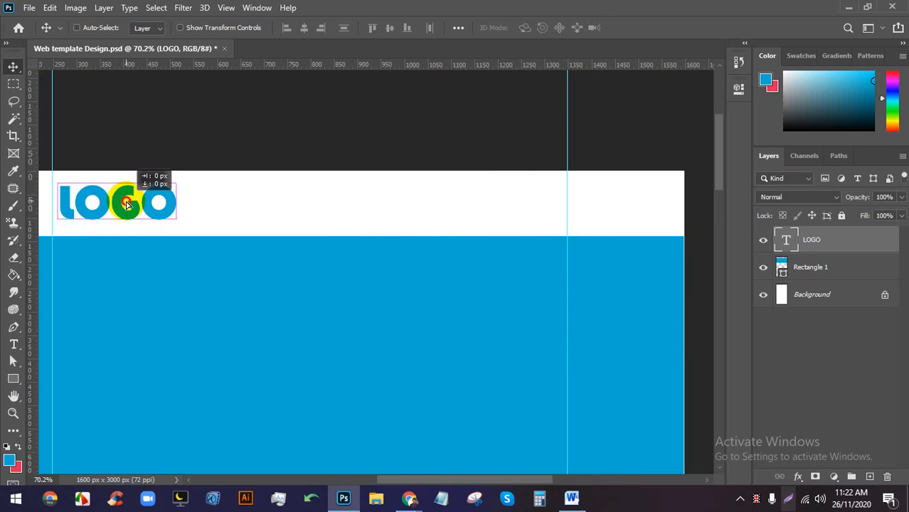
Add a new text layer with the placeholder text in the white header, between the logo and the right guide.
{"action": "scroll", "coordinate": [528, 199], "scroll_direction": "up", "scroll_amount": 4}
{"action": "left_click_drag", "start_coordinate": [521, 197], "coordinate": [510, 205]}
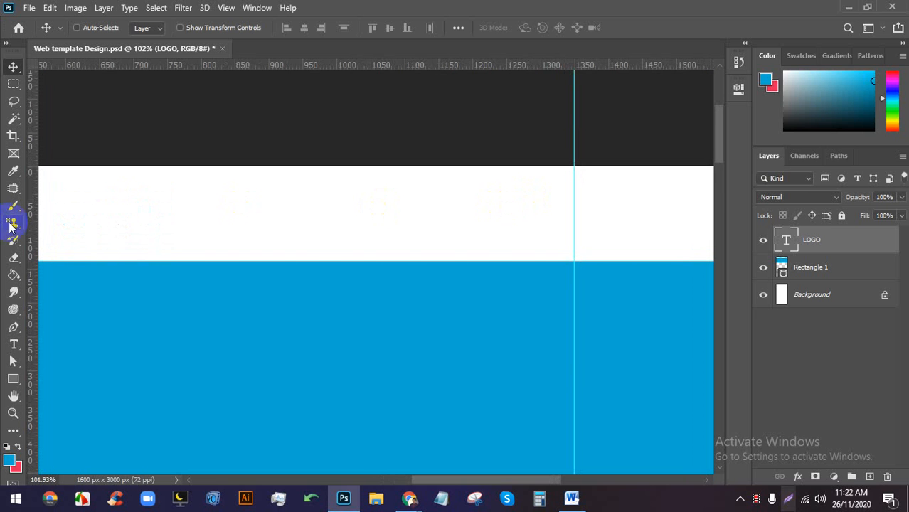
{"action": "left_click", "coordinate": [13, 346]}
{"action": "left_click", "coordinate": [225, 219]}
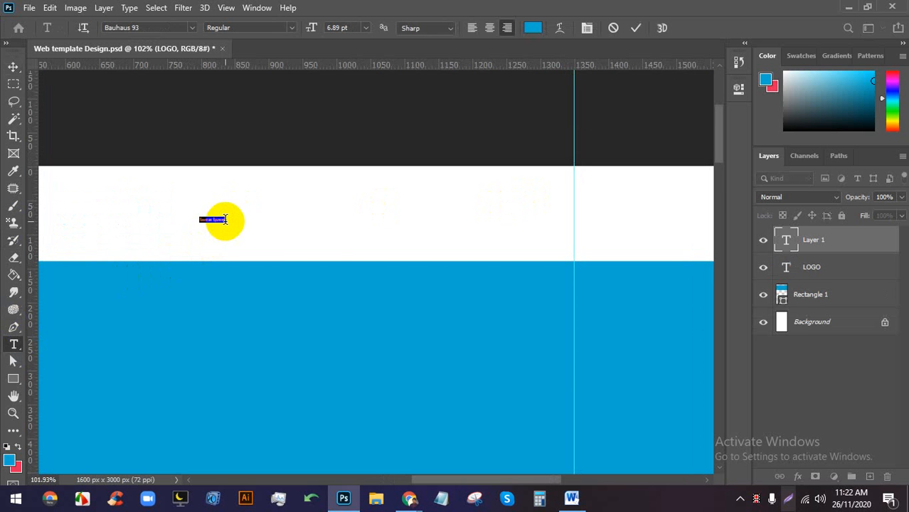
{"action": "left_click_drag", "start_coordinate": [236, 235], "coordinate": [331, 255]}
{"action": "left_click", "coordinate": [612, 29]}
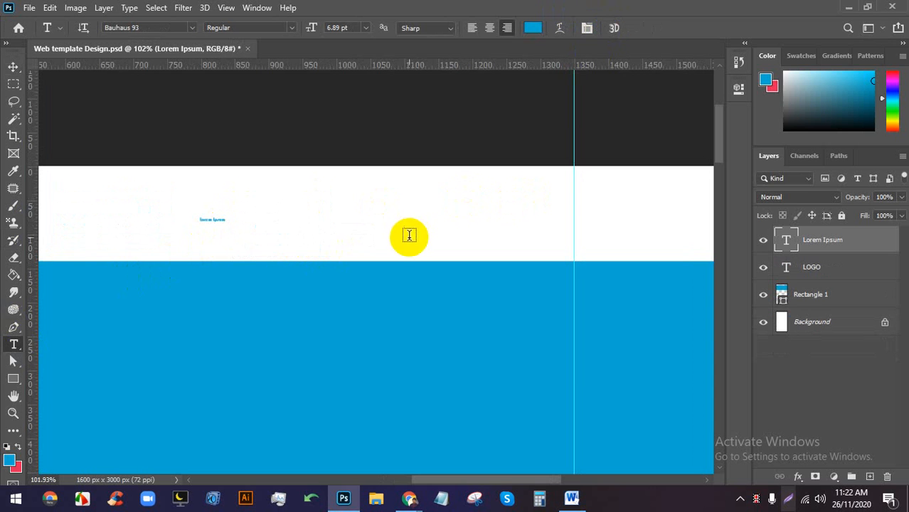
Set the placeholder text's font size to 36 pt.
{"action": "scroll", "coordinate": [211, 218], "scroll_direction": "up", "scroll_amount": 2}
{"action": "triple_click", "coordinate": [211, 219]}
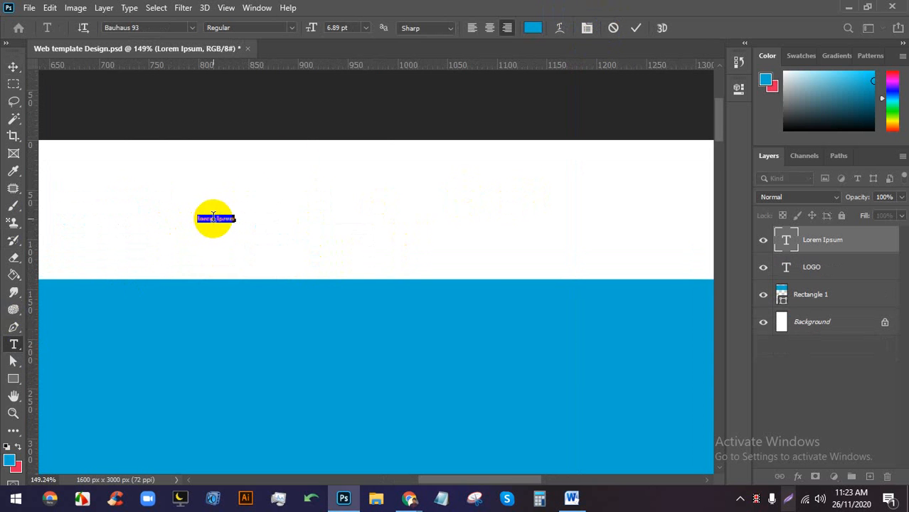
{"action": "left_click", "coordinate": [366, 28]}
{"action": "left_click", "coordinate": [348, 167]}
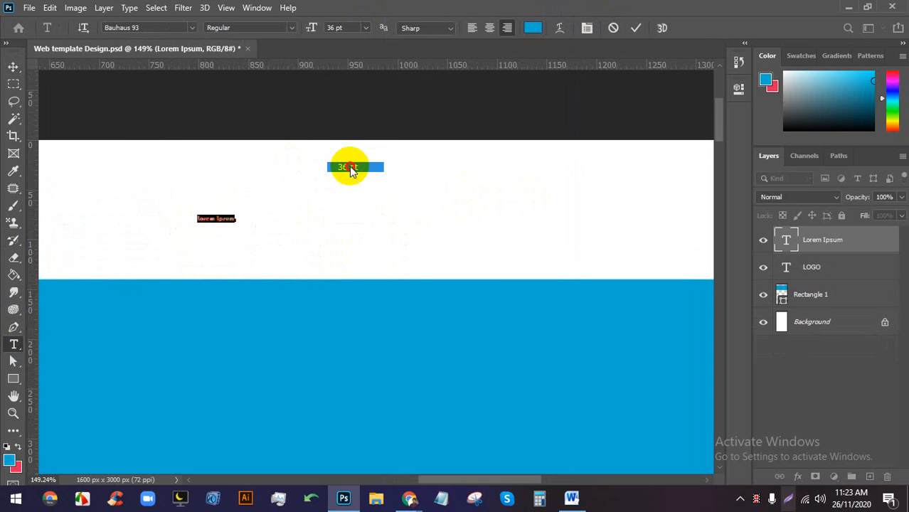
Replace the placeholder text with the menu items "Home" and "Product", separated by several spaces.
{"action": "scroll", "coordinate": [264, 243], "scroll_direction": "down", "scroll_amount": 2}
{"action": "double_click", "coordinate": [223, 217]}
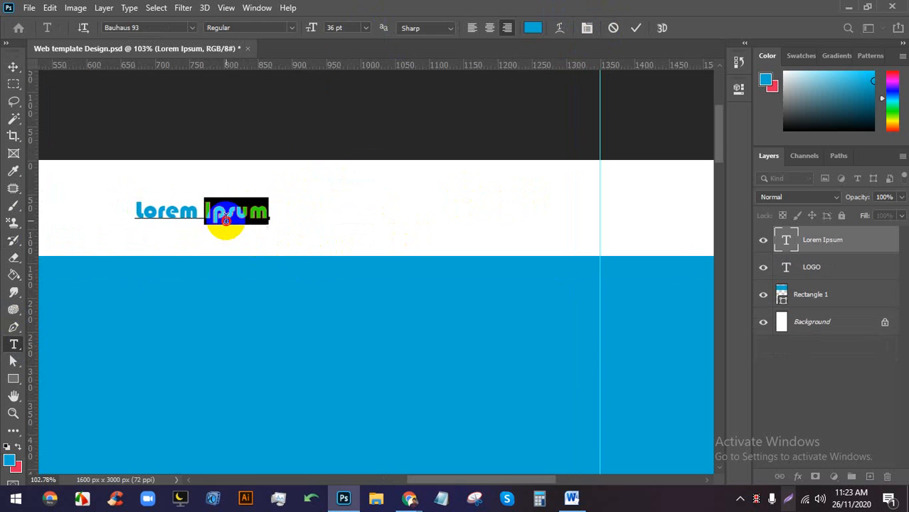
{"action": "left_click", "coordinate": [225, 218]}
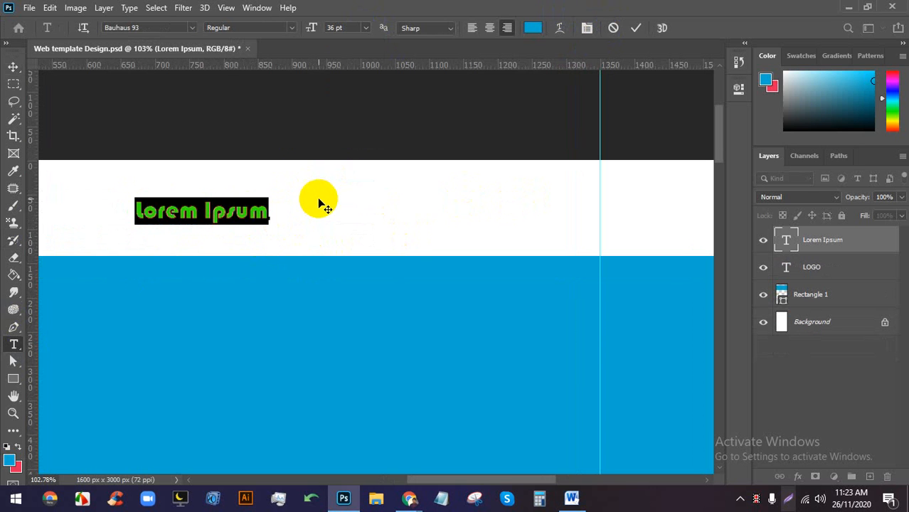
{"action": "type", "text": "hO"}
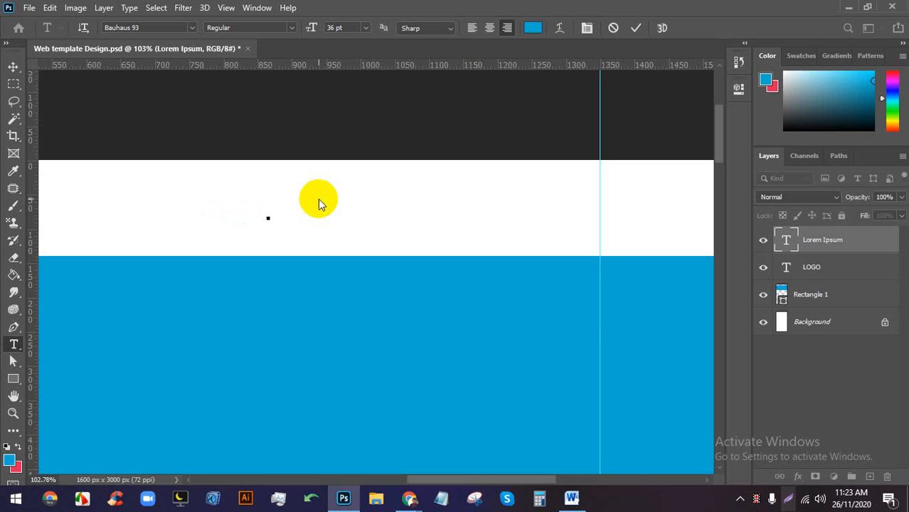
{"action": "type", "text": "Home"}
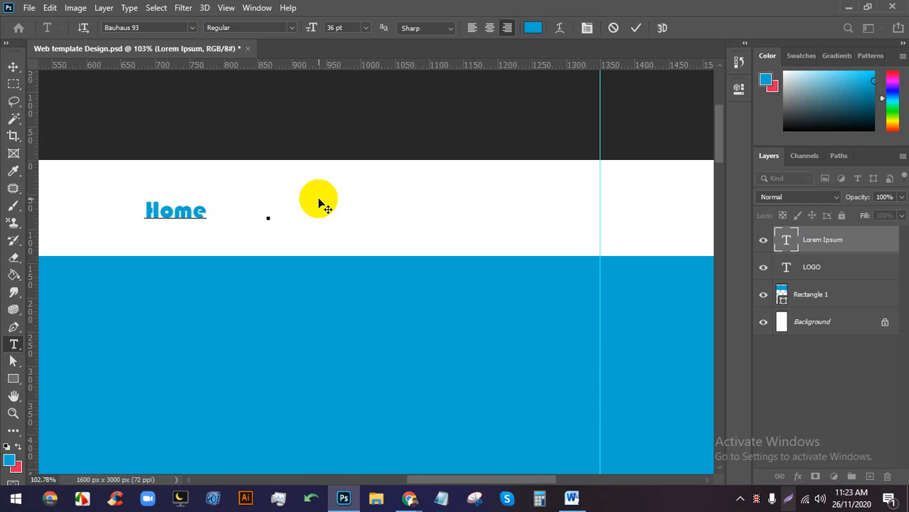
{"action": "type", "text": "      Pro"}
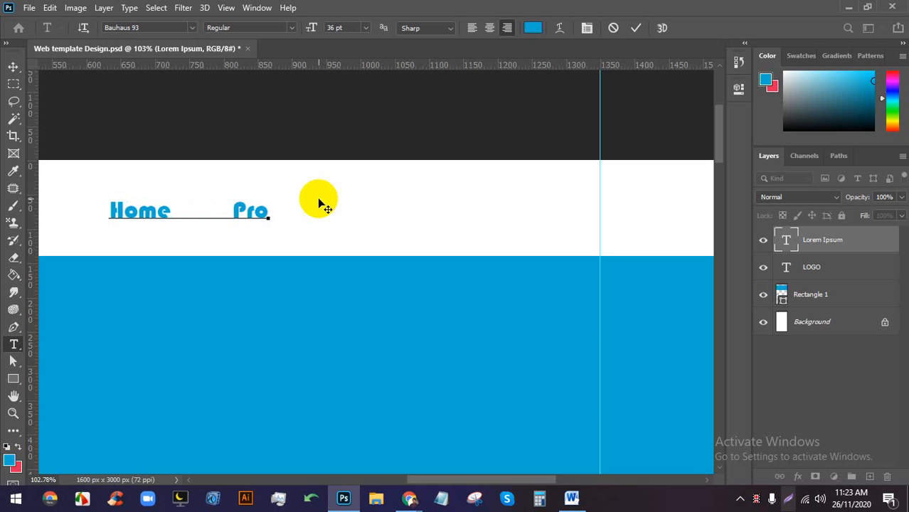
{"action": "type", "text": "duct"}
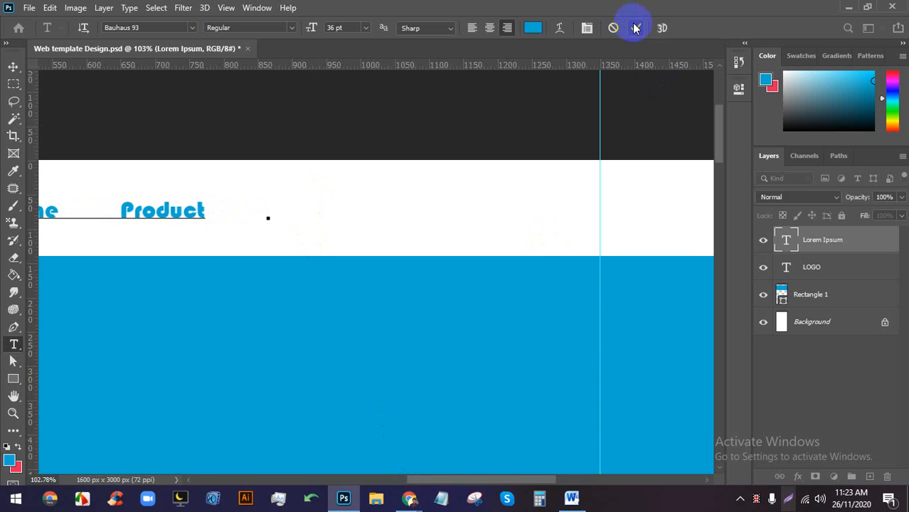
{"action": "left_click", "coordinate": [635, 28]}
Switch to the Google Meet call in Chrome, admit the waiting participant, and return to Photoshop.
{"action": "mouse_move", "coordinate": [409, 498]}
{"action": "left_click", "coordinate": [385, 463]}
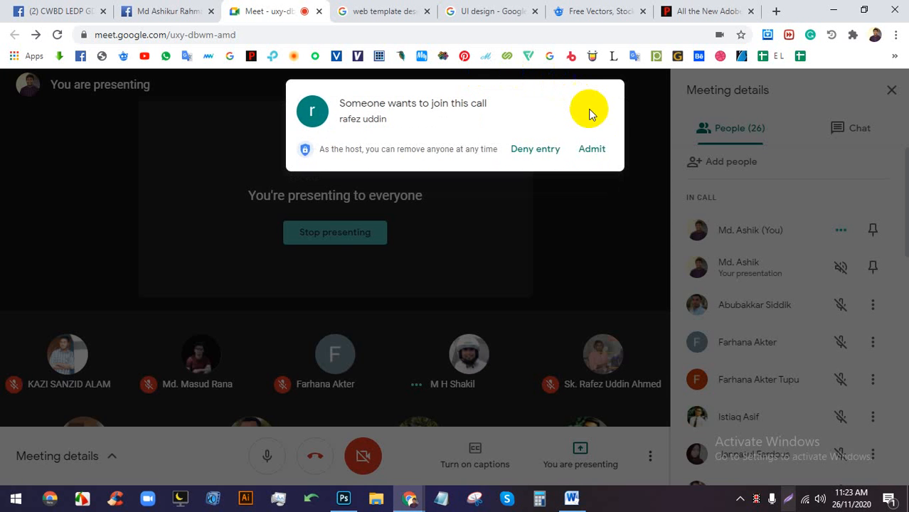
{"action": "left_click", "coordinate": [591, 149]}
{"action": "left_click", "coordinate": [343, 498]}
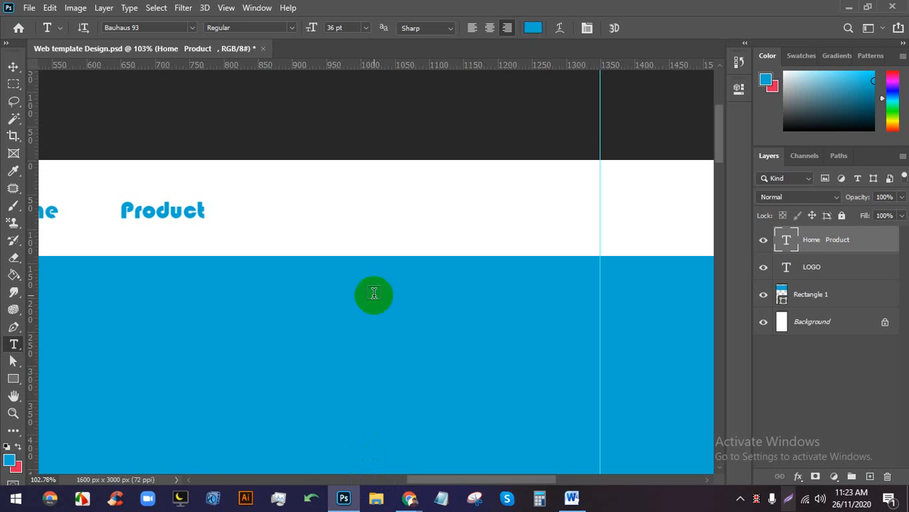
Append the menu items "Pricing" and "Contact Us" after "Product", keeping wide gaps between the items.
{"action": "left_click", "coordinate": [215, 211]}
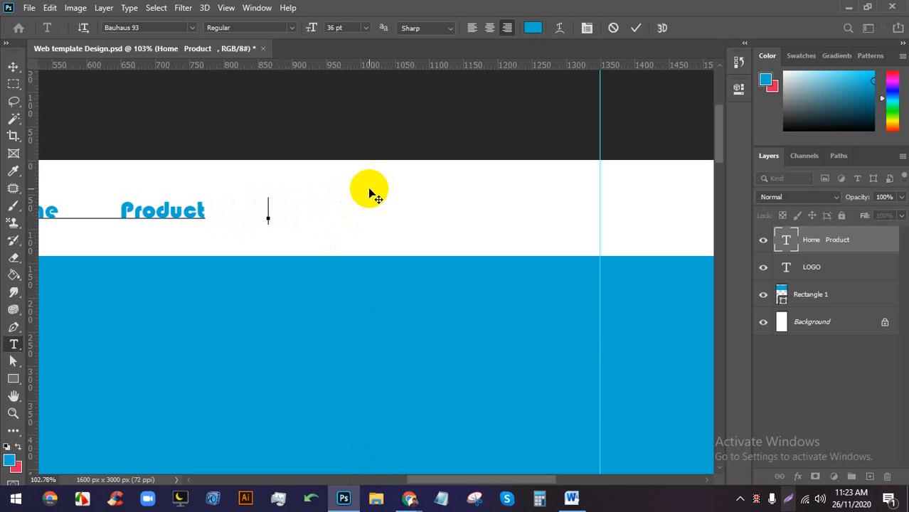
{"action": "type", "text": "Pr"}
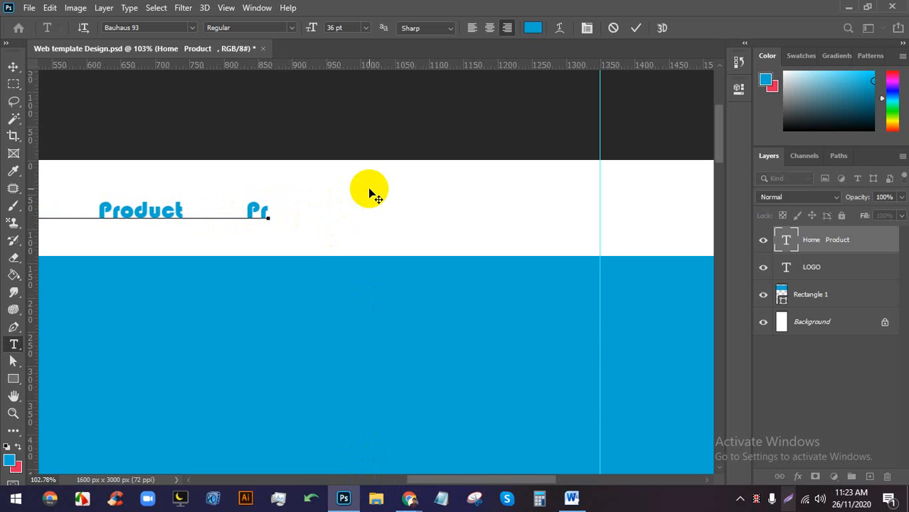
{"action": "type", "text": "icing"}
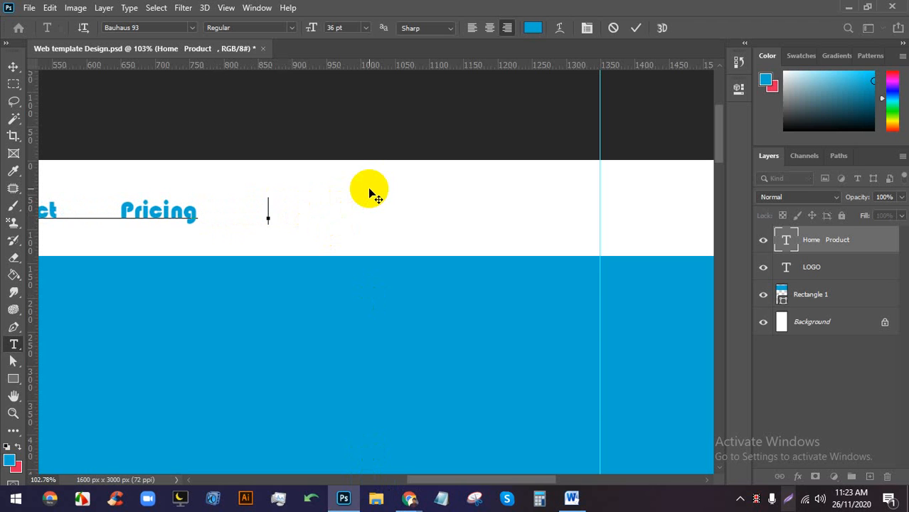
{"action": "type", "text": "          C"}
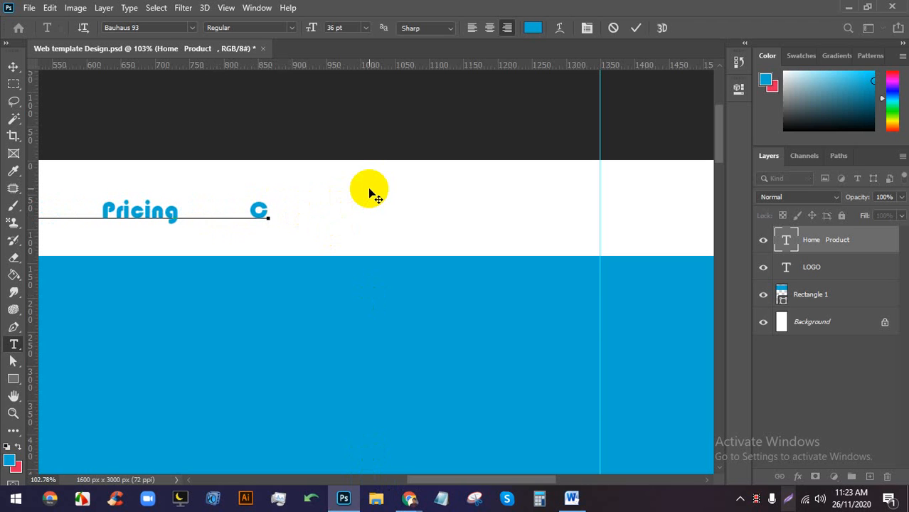
{"action": "type", "text": "on"}
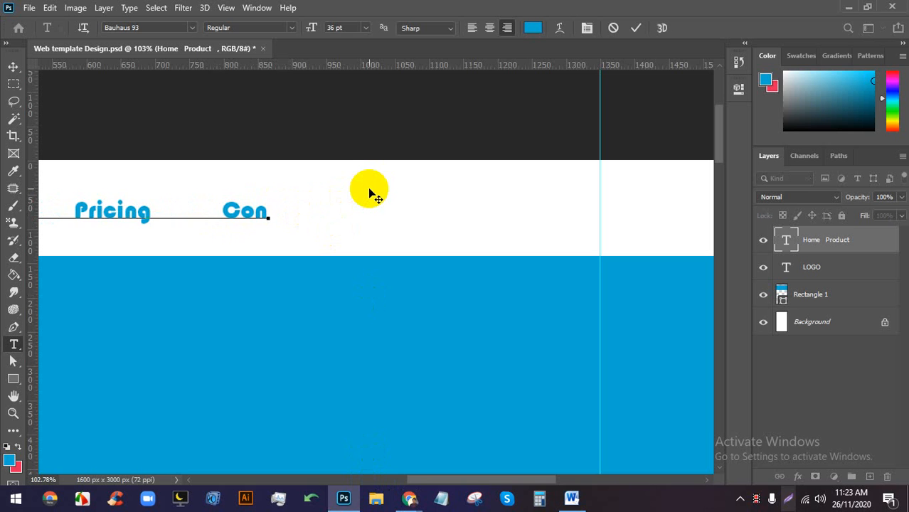
{"action": "type", "text": "tact "}
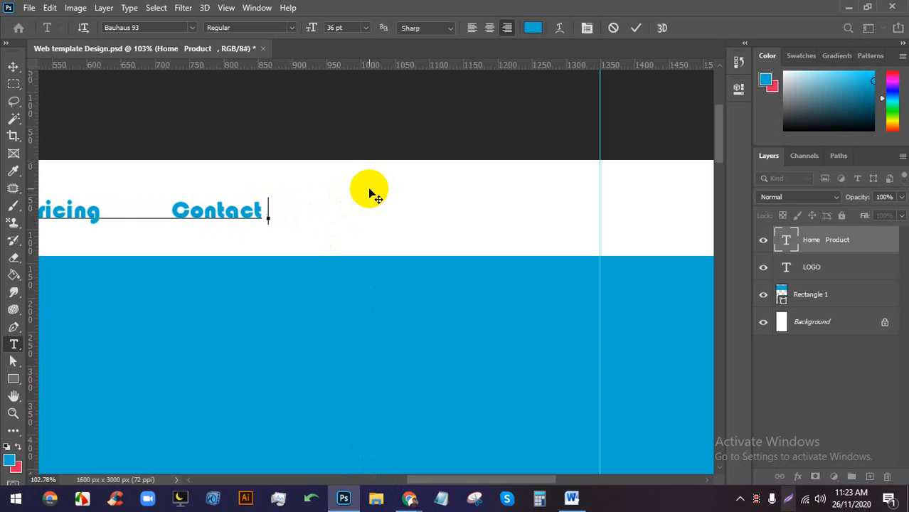
{"action": "type", "text": "Us"}
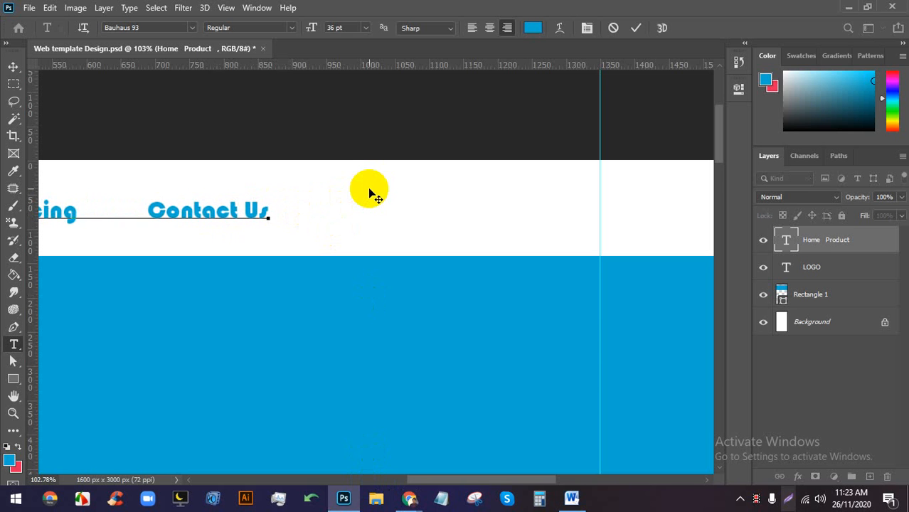
Move the menu text in the header so it sits between the logo and the right guide.
{"action": "scroll", "coordinate": [370, 193], "scroll_direction": "down", "scroll_amount": 7}
{"action": "left_click_drag", "start_coordinate": [269, 249], "coordinate": [412, 249]}
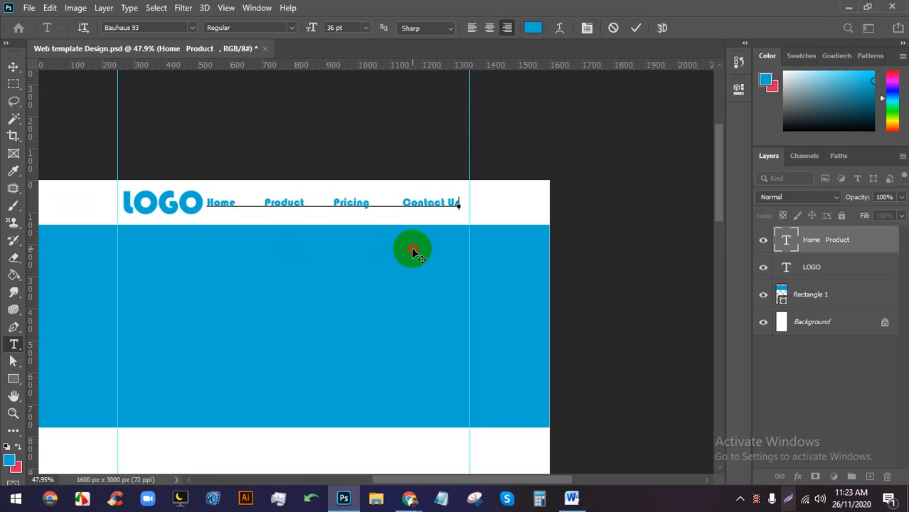
{"action": "left_click", "coordinate": [635, 28]}
Change the font of the whole menu text to Adobe Caslon Pro.
{"action": "scroll", "coordinate": [375, 217], "scroll_direction": "up", "scroll_amount": 4}
{"action": "triple_click", "coordinate": [386, 202]}
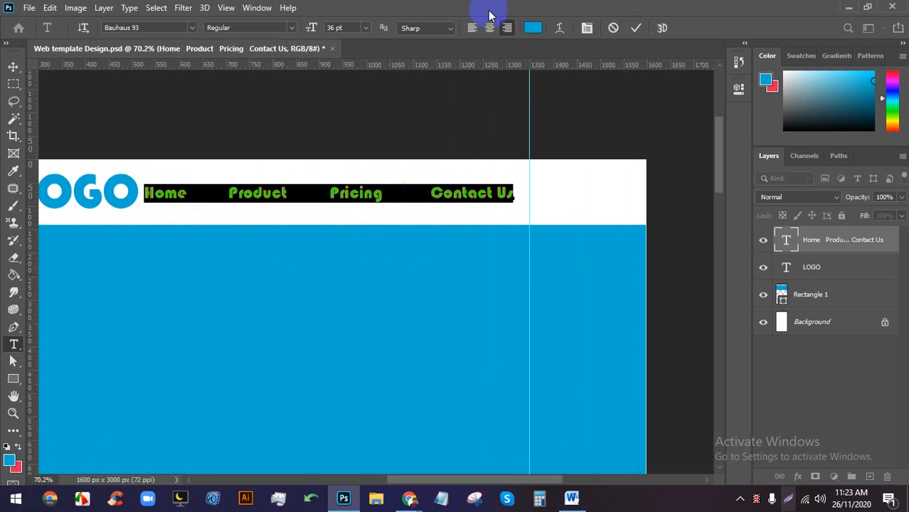
{"action": "left_click", "coordinate": [193, 29]}
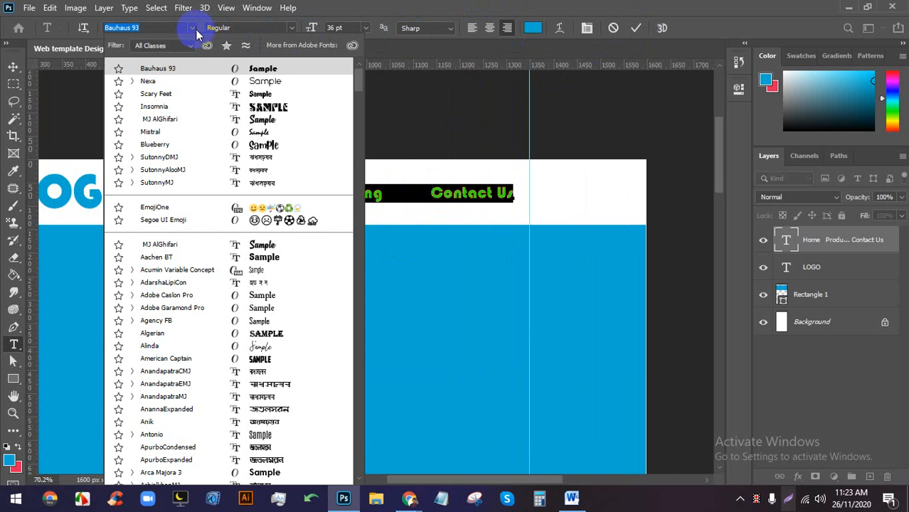
{"action": "left_click", "coordinate": [277, 295]}
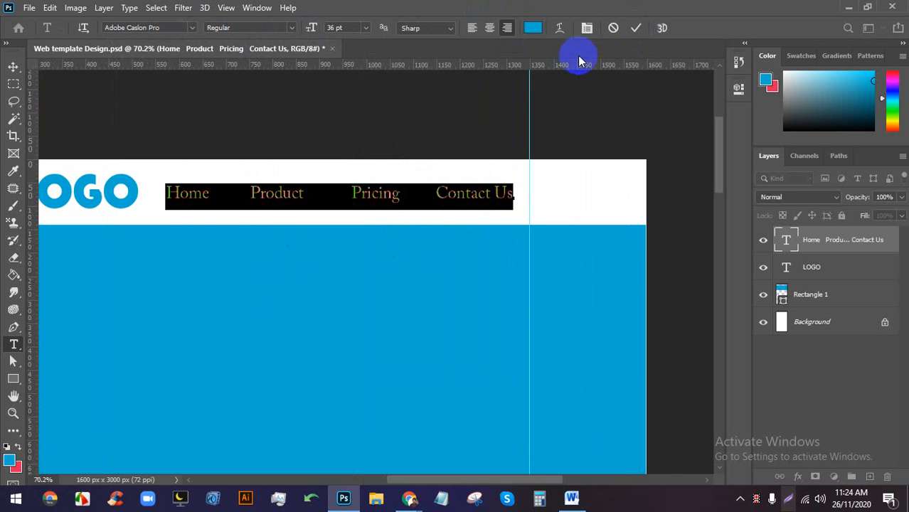
{"action": "left_click", "coordinate": [635, 28]}
Tighten the menu spacing by removing extra spaces before "Product", "Pricing" and "Contact Us".
{"action": "scroll", "coordinate": [375, 193], "scroll_direction": "up", "scroll_amount": 2}
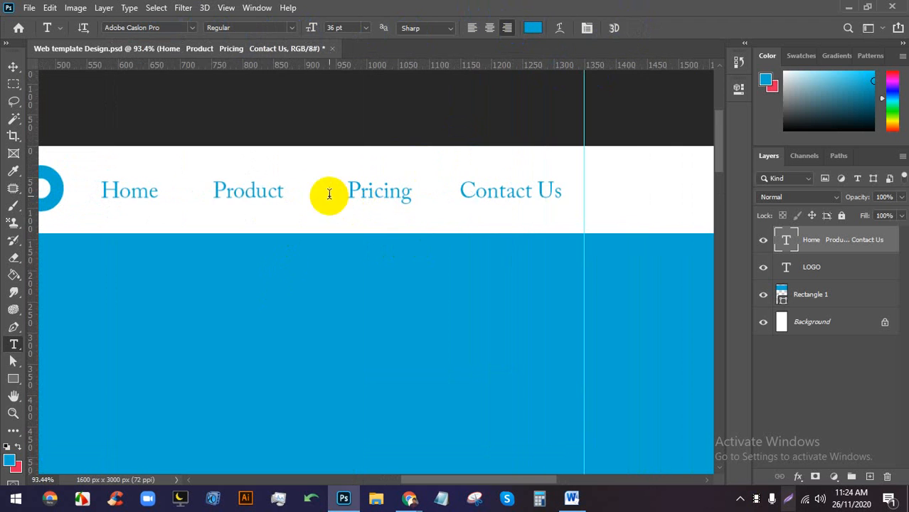
{"action": "left_click", "coordinate": [213, 191]}
{"action": "key", "text": "BackSpace"}
{"action": "key", "text": "BackSpace"}
{"action": "key", "text": "BackSpace"}
{"action": "key", "text": "BackSpace"}
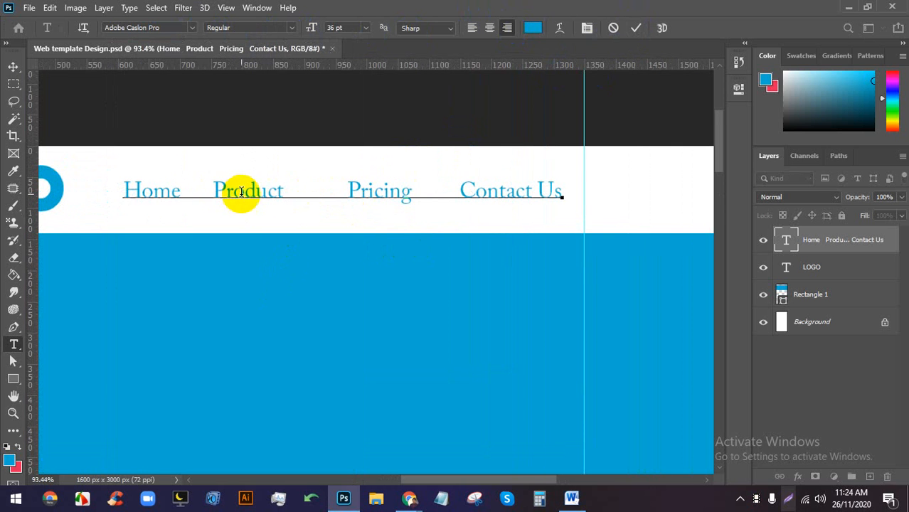
{"action": "left_click", "coordinate": [347, 190]}
{"action": "key", "text": "BackSpace"}
{"action": "key", "text": "BackSpace"}
{"action": "key", "text": "BackSpace"}
{"action": "key", "text": "BackSpace"}
{"action": "key", "text": "BackSpace"}
{"action": "key", "text": "BackSpace"}
{"action": "key", "text": "BackSpace"}
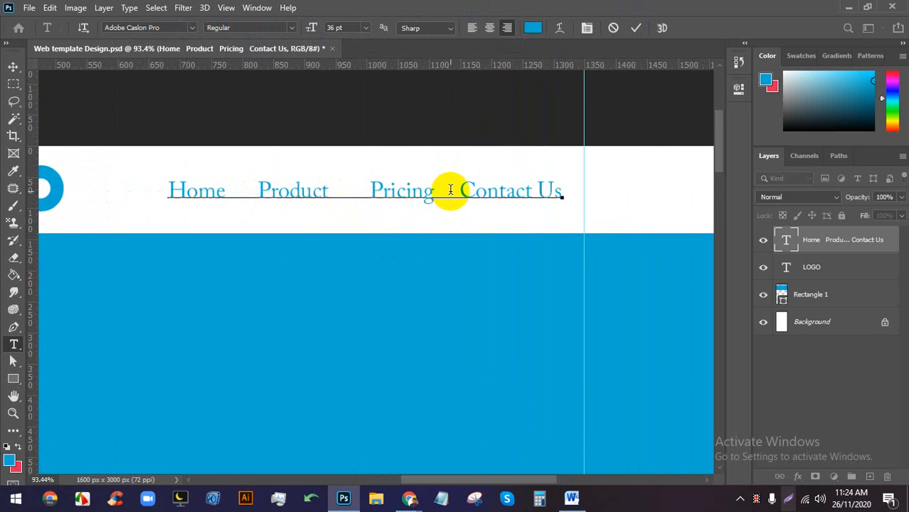
{"action": "left_click", "coordinate": [636, 28]}
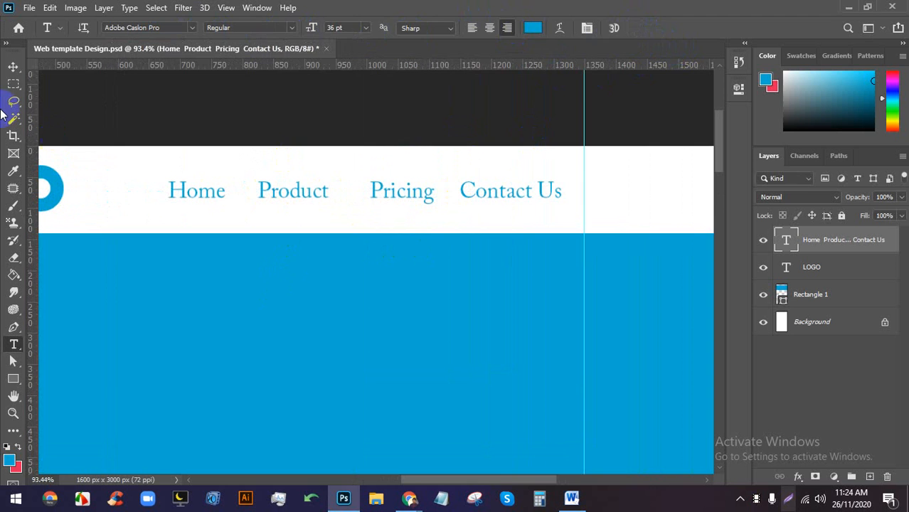
Move the menu text about 35 px right and 10 px down so "Contact Us" ends at the right guide.
{"action": "left_click", "coordinate": [12, 67]}
{"action": "left_click_drag", "start_coordinate": [492, 192], "coordinate": [515, 199]}
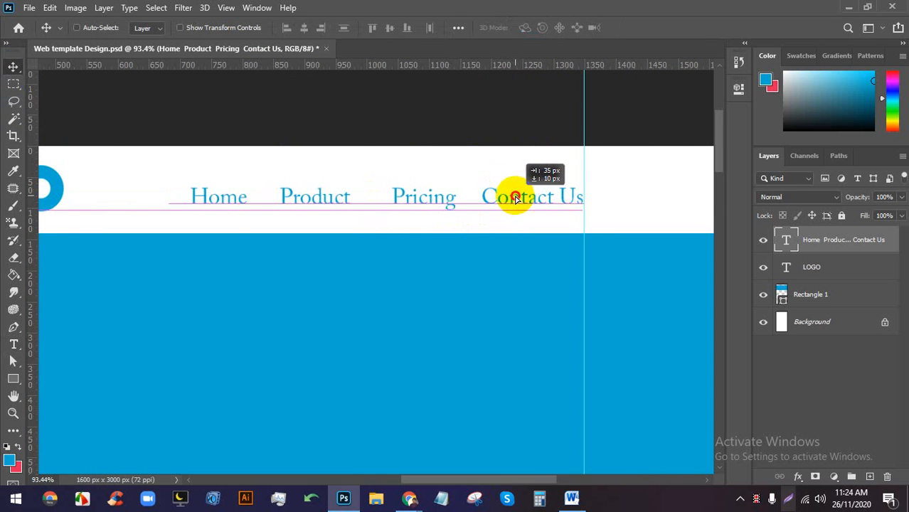
Start a new line of text in the middle of the blue banner and set its colour to black.
{"action": "scroll", "coordinate": [517, 201], "scroll_direction": "down", "scroll_amount": 3}
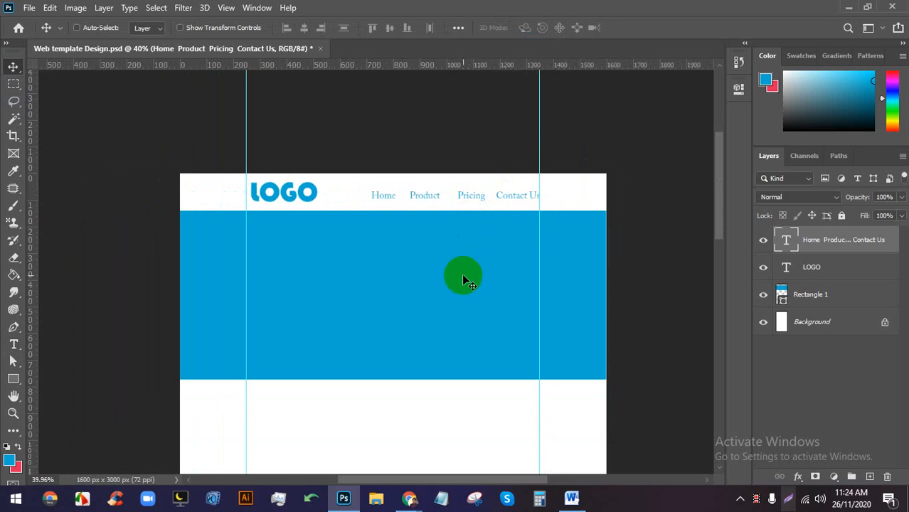
{"action": "scroll", "coordinate": [425, 319], "scroll_direction": "up", "scroll_amount": 1}
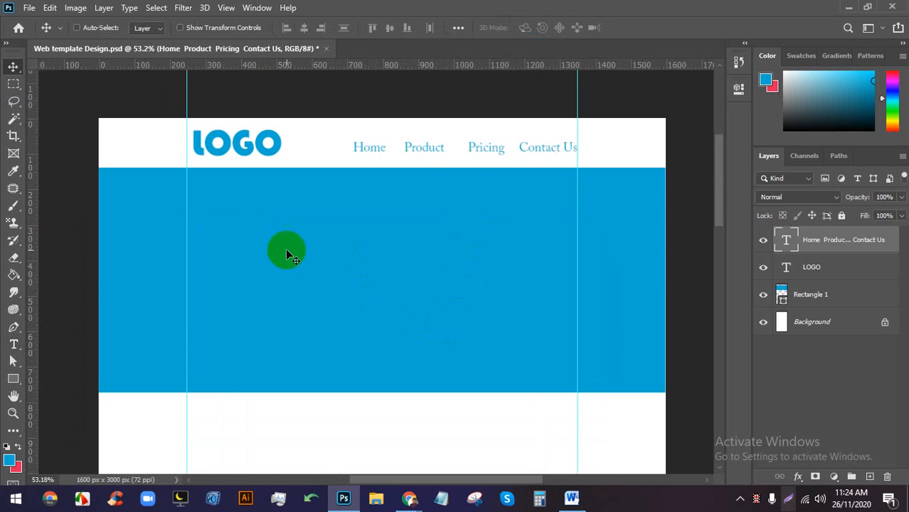
{"action": "scroll", "coordinate": [355, 271], "scroll_direction": "up", "scroll_amount": 1}
{"action": "scroll", "coordinate": [372, 263], "scroll_direction": "up", "scroll_amount": 1}
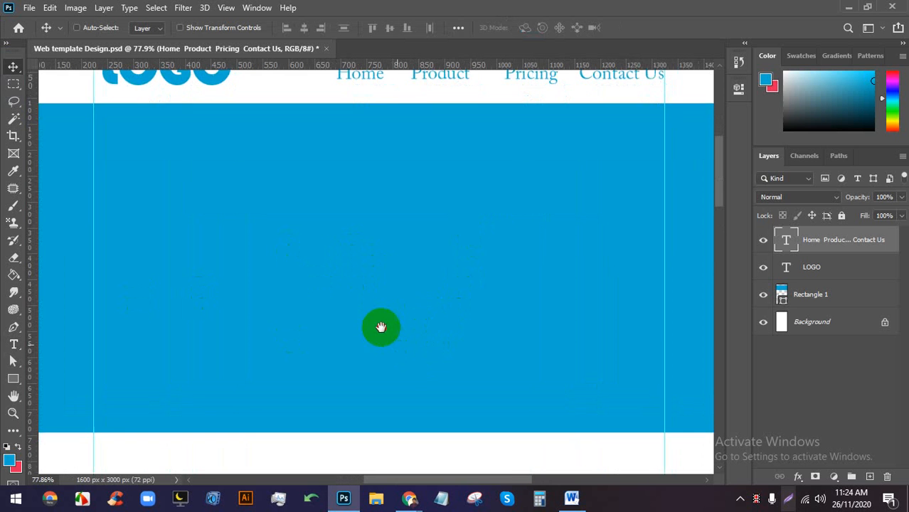
{"action": "left_click", "coordinate": [12, 346]}
{"action": "left_click", "coordinate": [305, 246]}
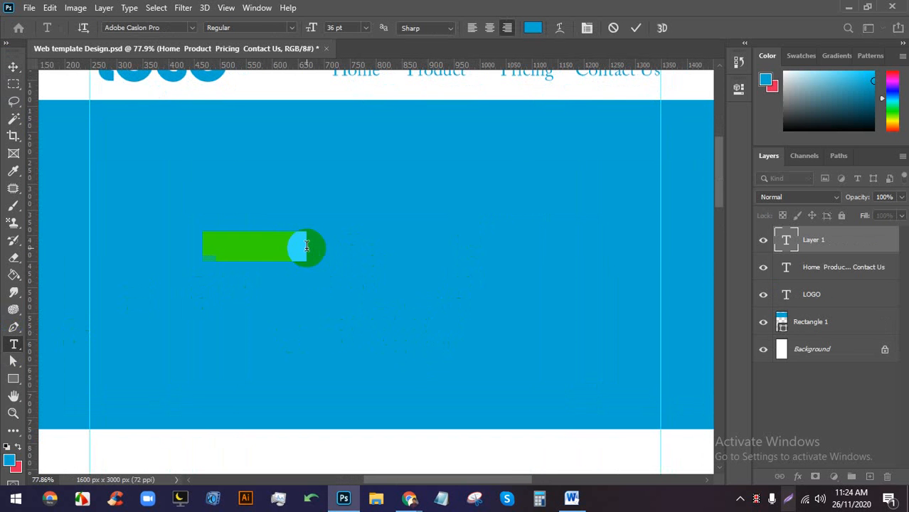
{"action": "triple_click", "coordinate": [275, 249]}
{"action": "left_click", "coordinate": [532, 27]}
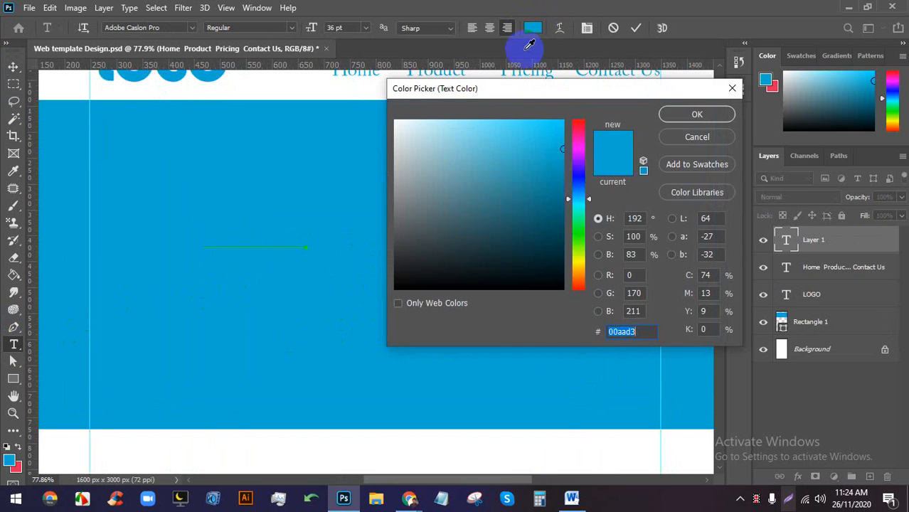
{"action": "left_click_drag", "start_coordinate": [526, 167], "coordinate": [483, 342]}
{"action": "left_click", "coordinate": [698, 114]}
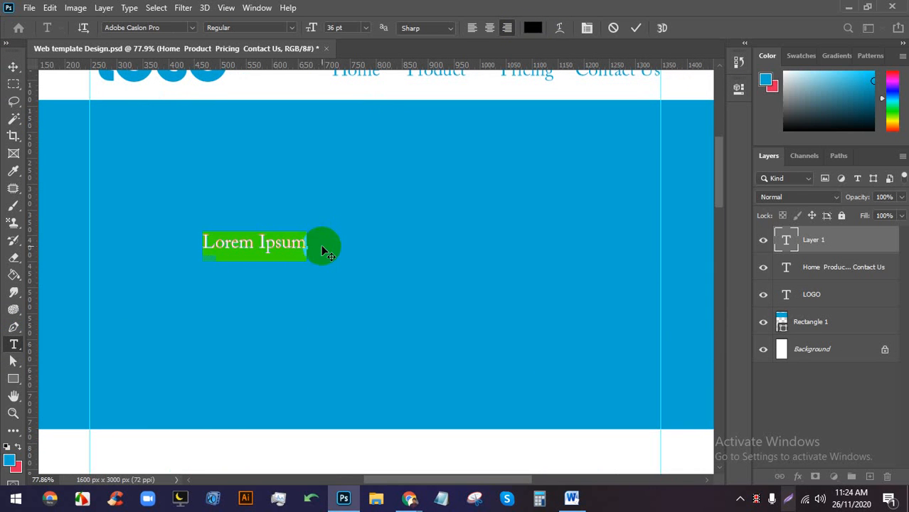
Enlarge the placeholder text to 93.1 pt and replace it with the headline "We Help Your Business".
{"action": "left_click_drag", "start_coordinate": [308, 258], "coordinate": [471, 300]}
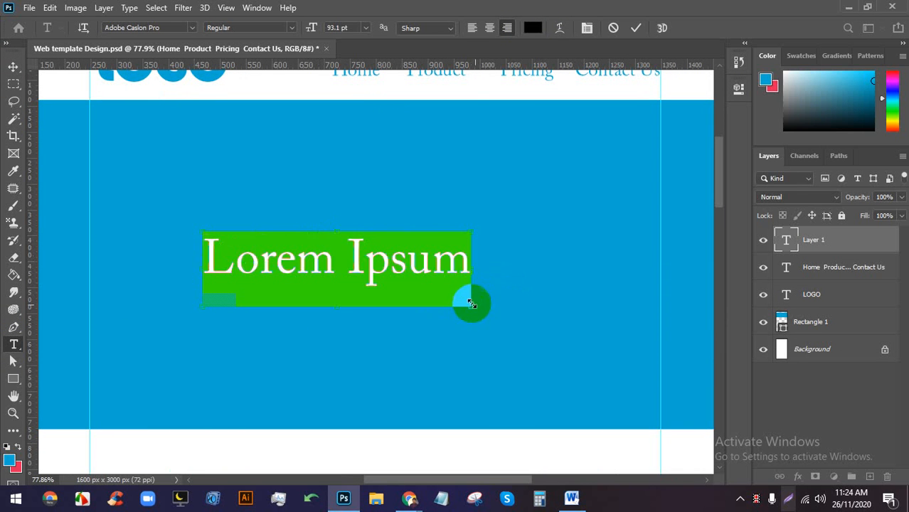
{"action": "triple_click", "coordinate": [368, 278]}
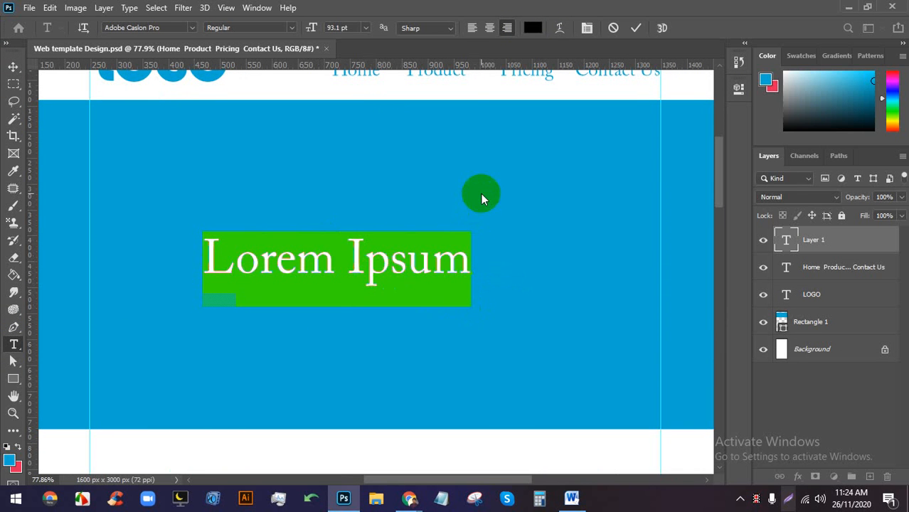
{"action": "type", "text": "We H"}
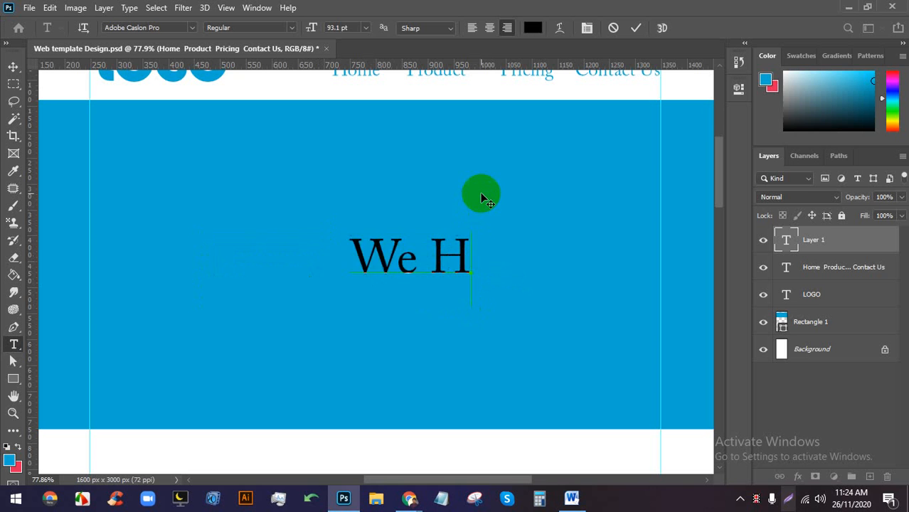
{"action": "type", "text": "elp Your "}
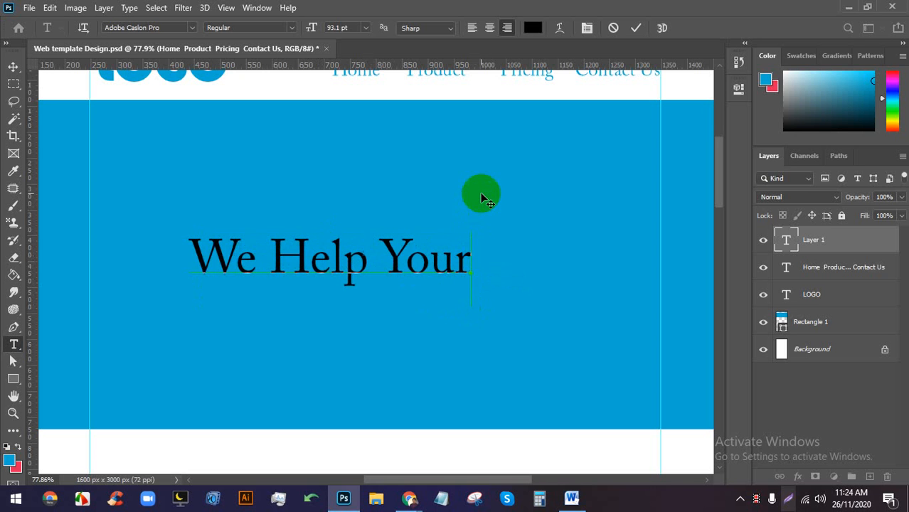
{"action": "type", "text": "Bu"}
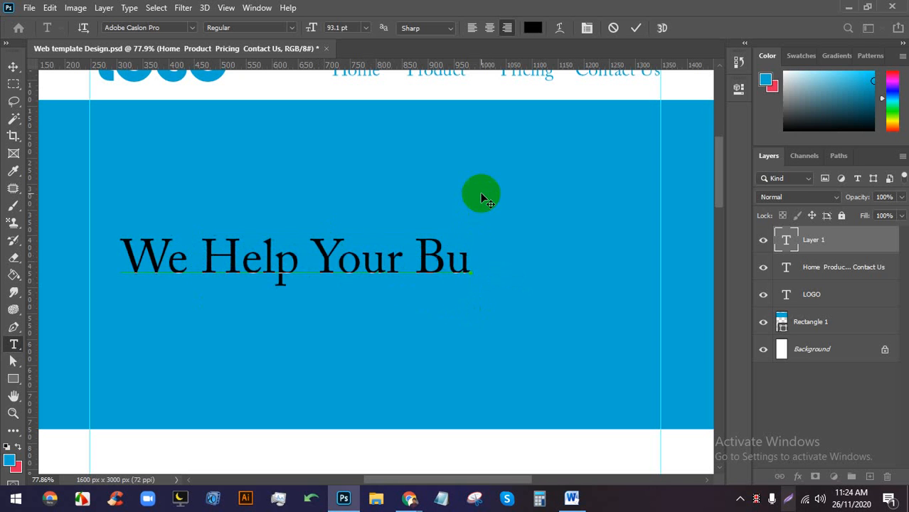
{"action": "type", "text": "siness"}
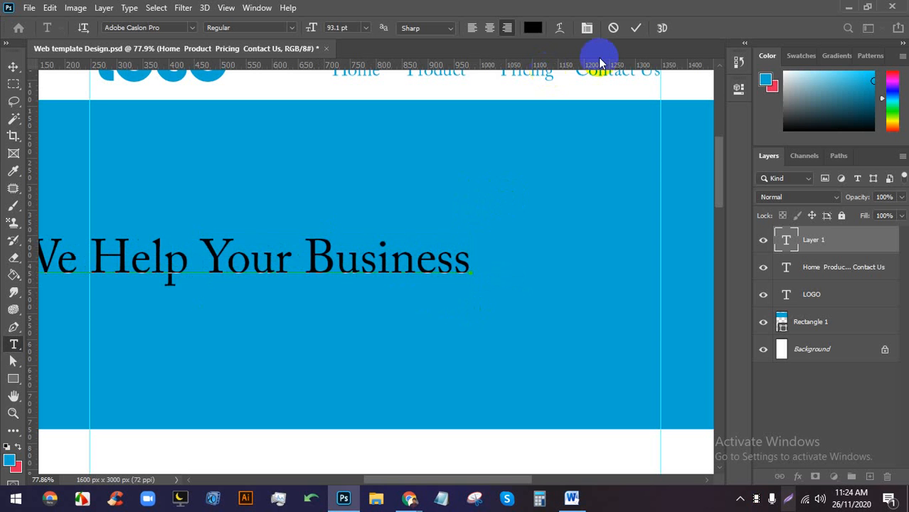
{"action": "left_click", "coordinate": [636, 28]}
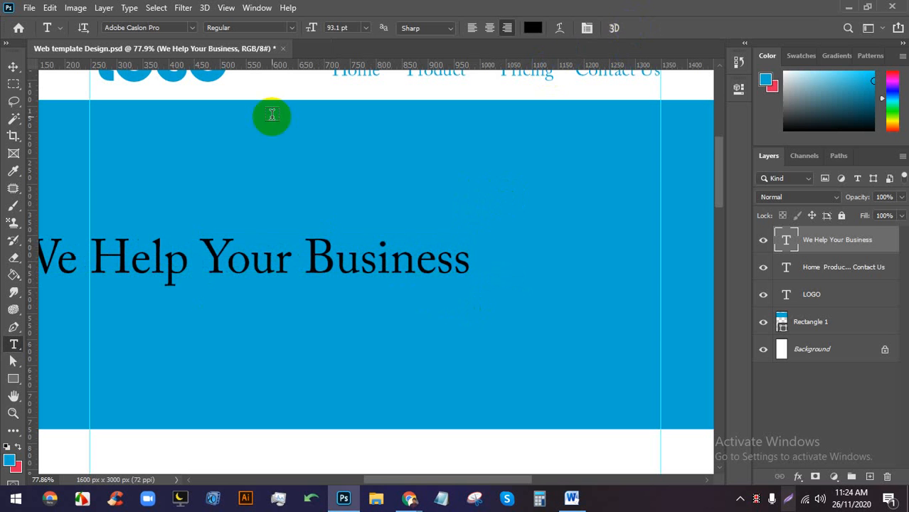
Scale the headline to 77.66% and centre it horizontally in the upper half of the blue banner.
{"action": "left_click", "coordinate": [13, 66]}
{"action": "left_click_drag", "start_coordinate": [297, 254], "coordinate": [398, 241]}
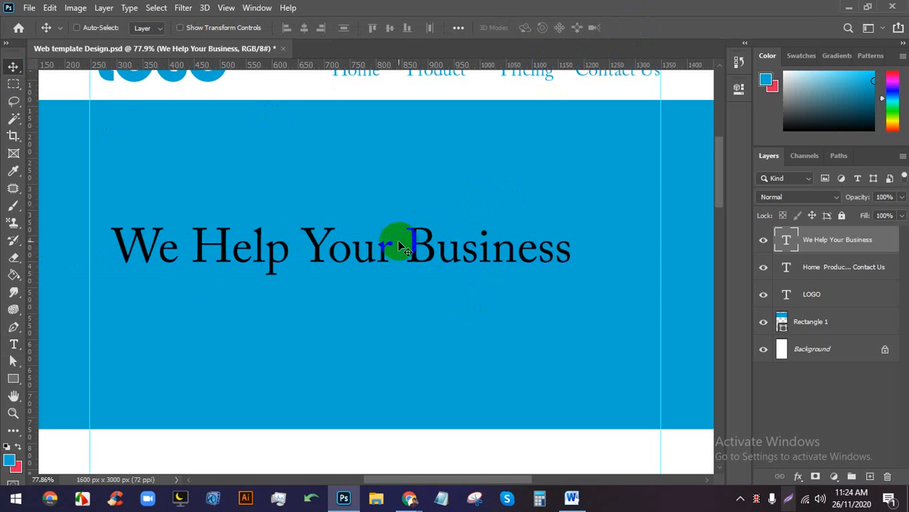
{"action": "key", "text": "ctrl+t"}
{"action": "left_click_drag", "start_coordinate": [335, 219], "coordinate": [412, 231]}
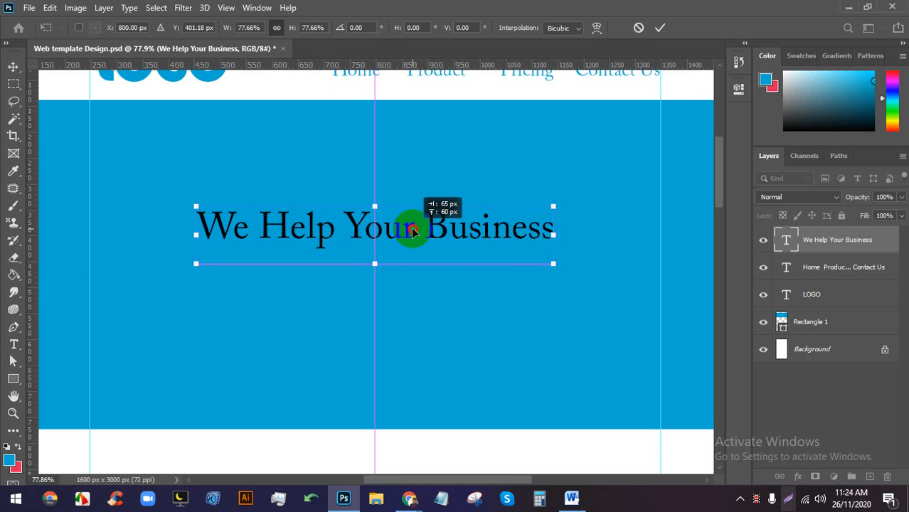
{"action": "key", "text": "Return"}
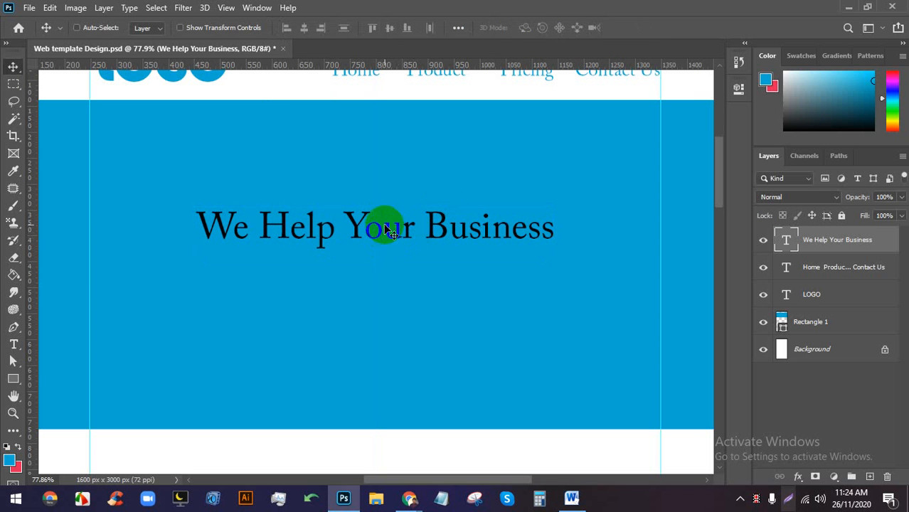
Try to change the headline's text colour to white.
{"action": "double_click", "coordinate": [383, 221]}
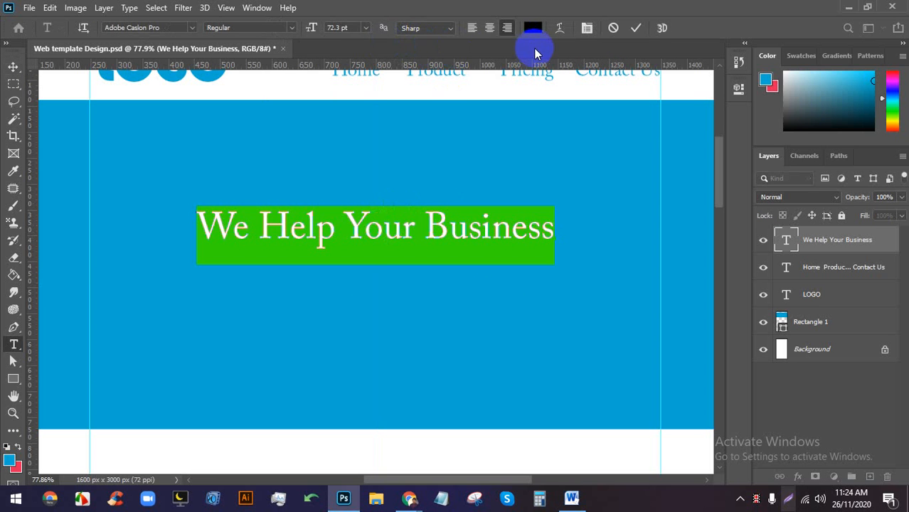
{"action": "left_click", "coordinate": [534, 28]}
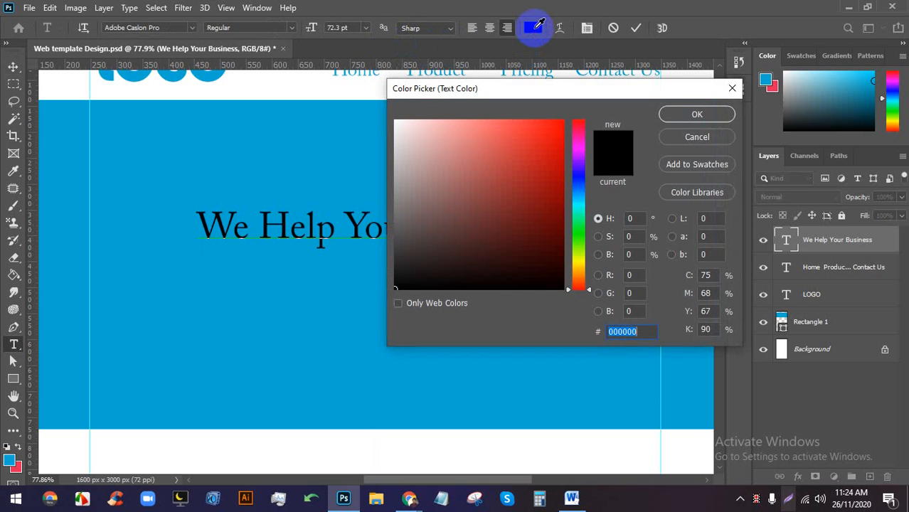
{"action": "left_click_drag", "start_coordinate": [441, 171], "coordinate": [395, 121]}
{"action": "left_click", "coordinate": [686, 135]}
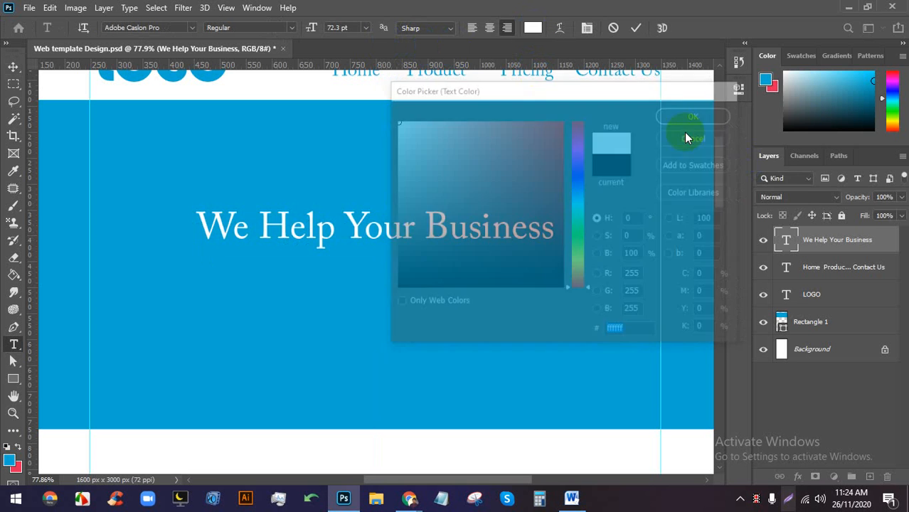
{"action": "left_click", "coordinate": [638, 28]}
{"action": "key", "text": "v"}
Save the document, and move the headline slightly higher in the banner.
{"action": "scroll", "coordinate": [334, 231], "scroll_direction": "down", "scroll_amount": 5}
{"action": "scroll", "coordinate": [343, 227], "scroll_direction": "up", "scroll_amount": 2}
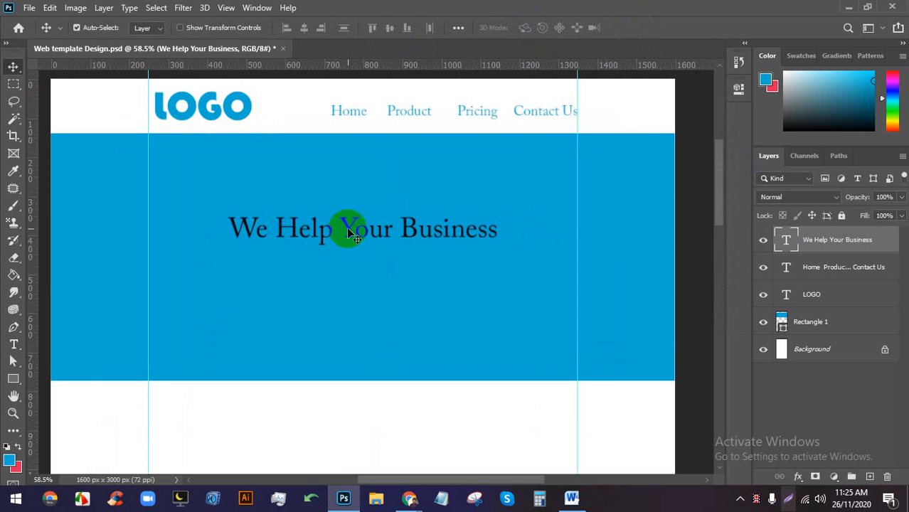
{"action": "key", "text": "ctrl+s"}
{"action": "left_click", "coordinate": [583, 138]}
{"action": "scroll", "coordinate": [362, 196], "scroll_direction": "up", "scroll_amount": 3}
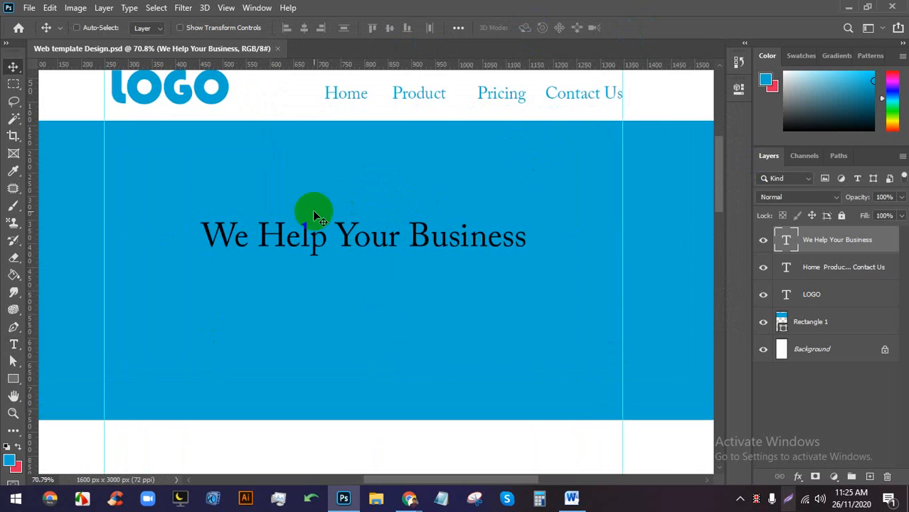
{"action": "left_click_drag", "start_coordinate": [378, 223], "coordinate": [379, 199]}
Add a Lorem ipsum paragraph in a text box directly below the headline, slightly narrower than the headline.
{"action": "scroll", "coordinate": [378, 199], "scroll_direction": "down", "scroll_amount": 3}
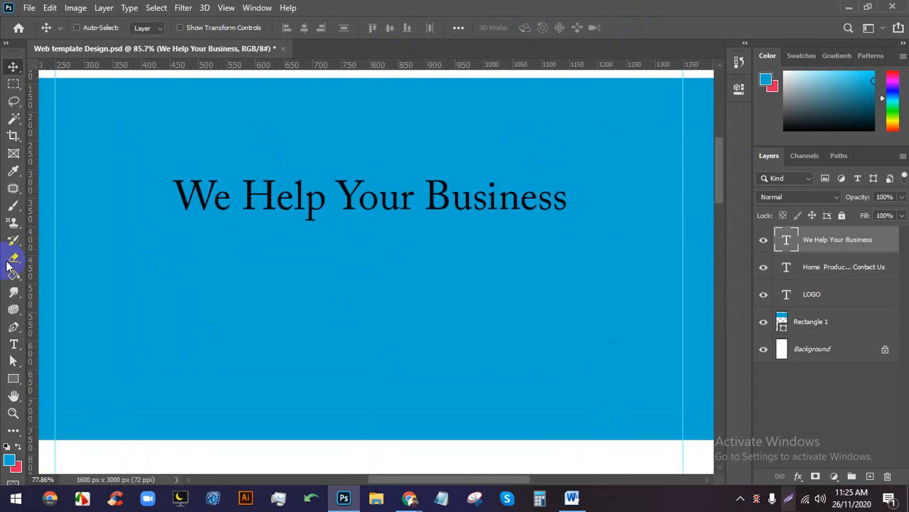
{"action": "left_click", "coordinate": [13, 345]}
{"action": "left_click_drag", "start_coordinate": [244, 235], "coordinate": [464, 275]}
{"action": "left_click", "coordinate": [613, 28]}
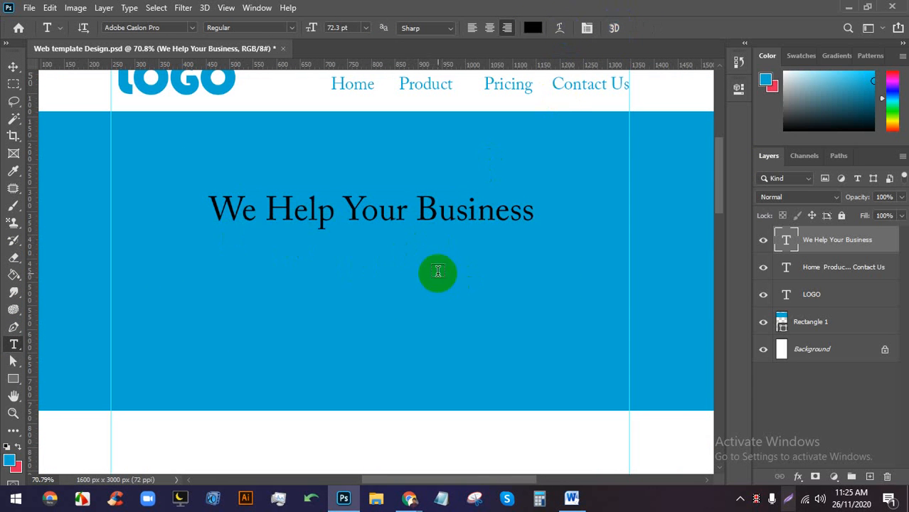
{"action": "left_click_drag", "start_coordinate": [515, 293], "coordinate": [243, 234]}
{"action": "left_click", "coordinate": [12, 66]}
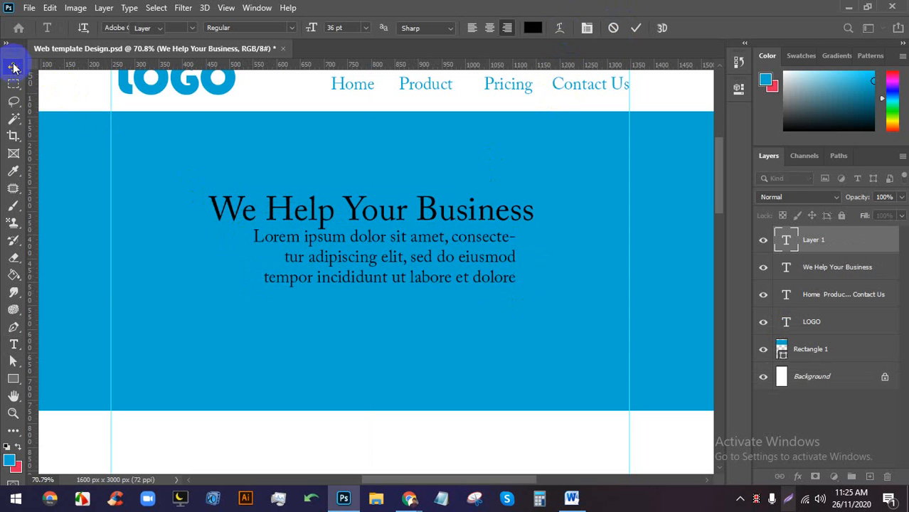
Centre-align the Lorem ipsum paragraph below the headline.
{"action": "double_click", "coordinate": [377, 266]}
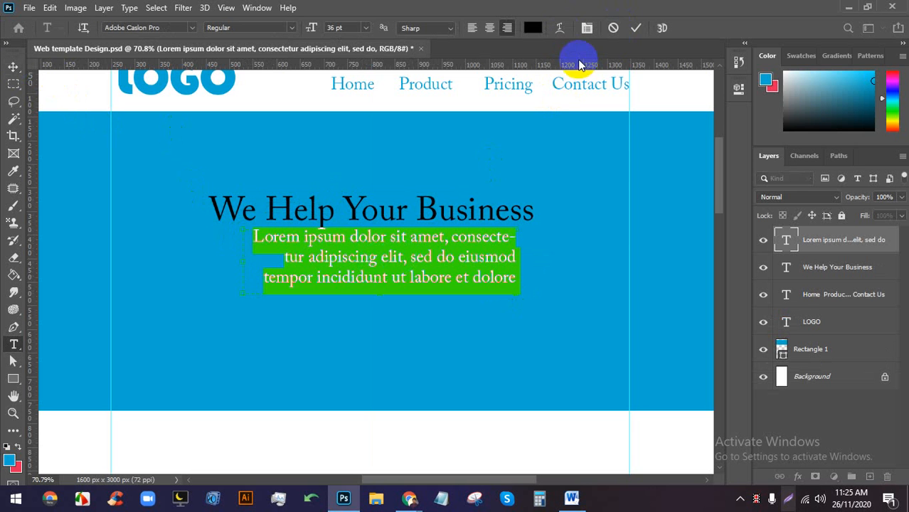
{"action": "left_click", "coordinate": [472, 27]}
{"action": "left_click", "coordinate": [490, 28]}
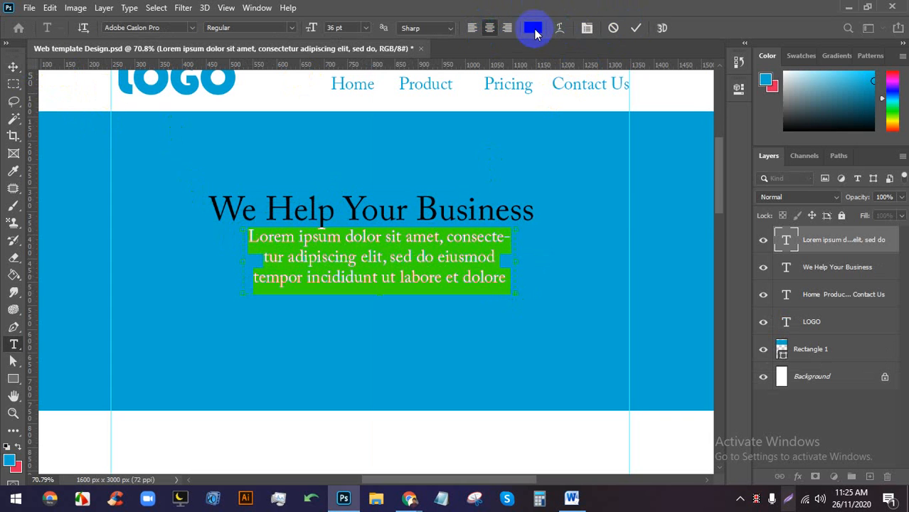
Set the Lorem ipsum paragraph's leading to 35 pt.
{"action": "left_click", "coordinate": [585, 27]}
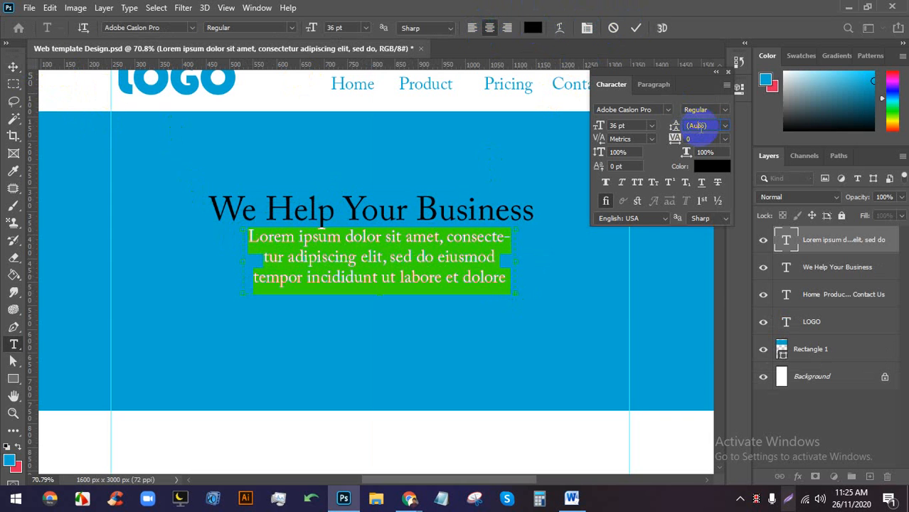
{"action": "scroll", "coordinate": [697, 125], "scroll_direction": "up", "scroll_amount": 6}
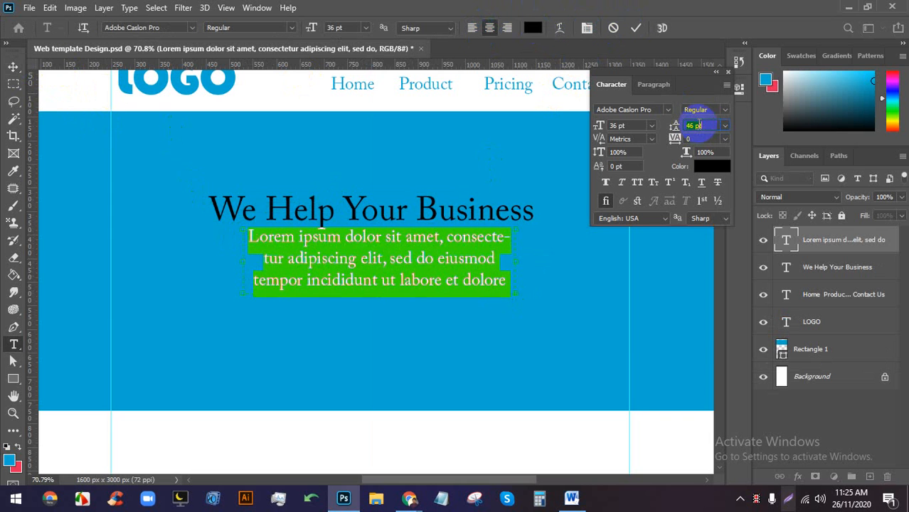
{"action": "scroll", "coordinate": [698, 125], "scroll_direction": "down", "scroll_amount": 13}
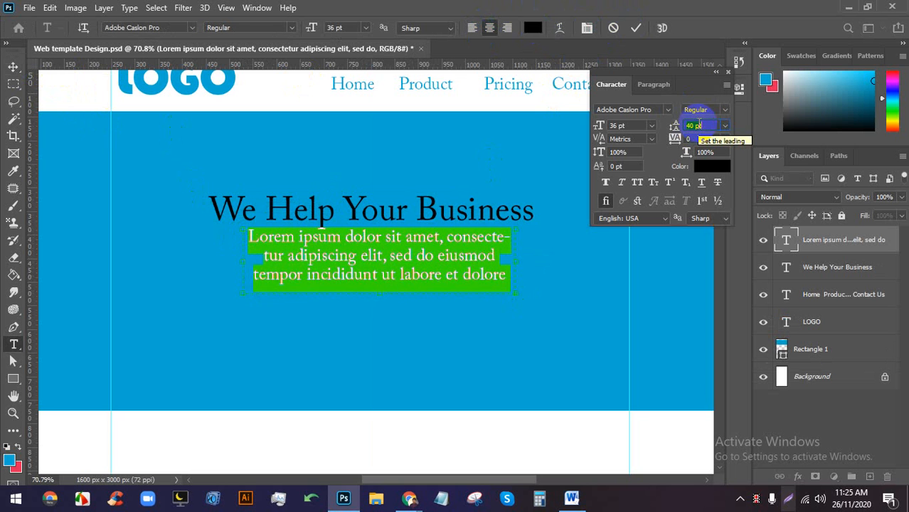
{"action": "scroll", "coordinate": [699, 125], "scroll_direction": "down", "scroll_amount": 1}
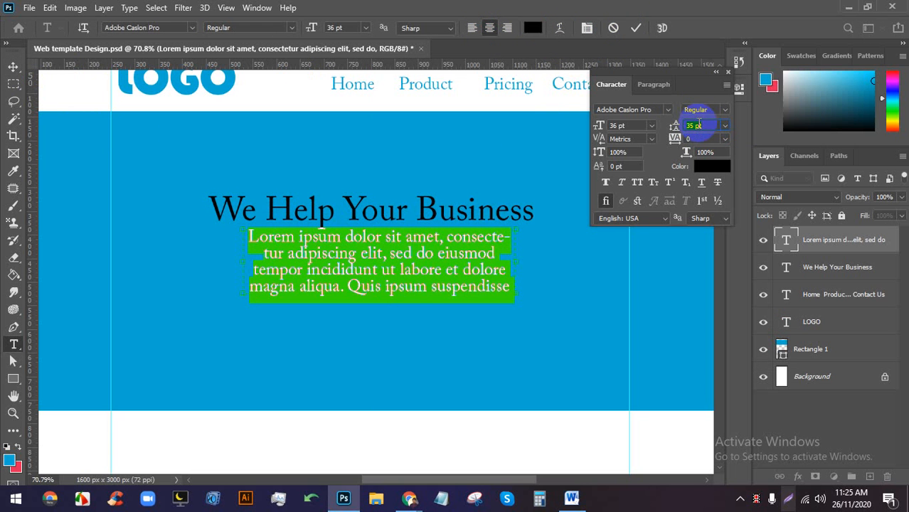
{"action": "left_click", "coordinate": [634, 29]}
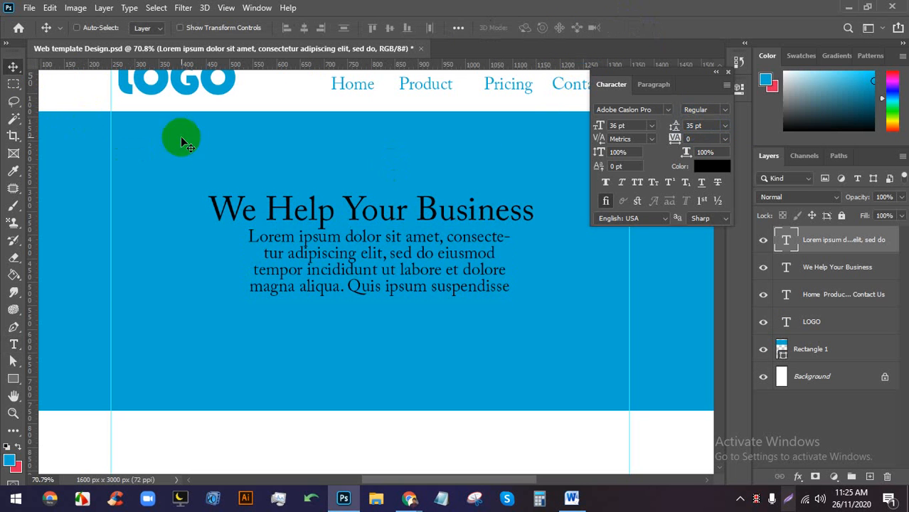
{"action": "left_click", "coordinate": [14, 66]}
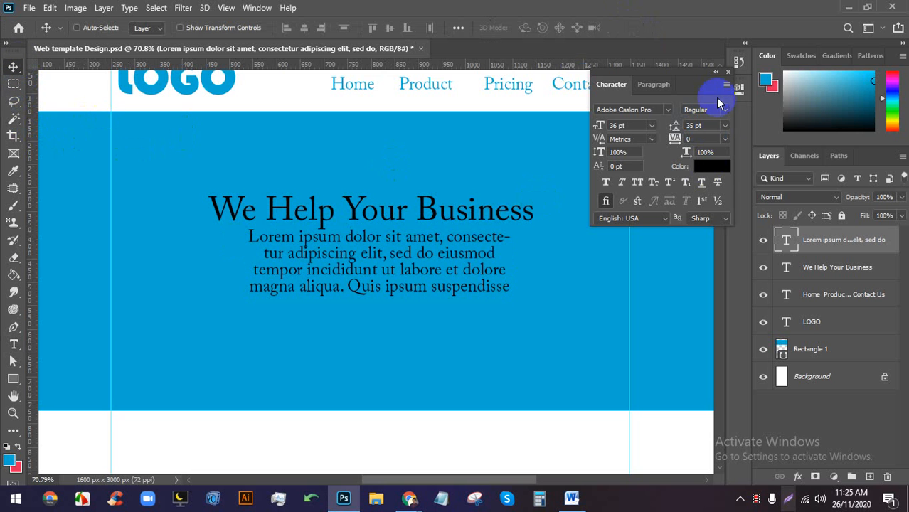
{"action": "left_click", "coordinate": [725, 75]}
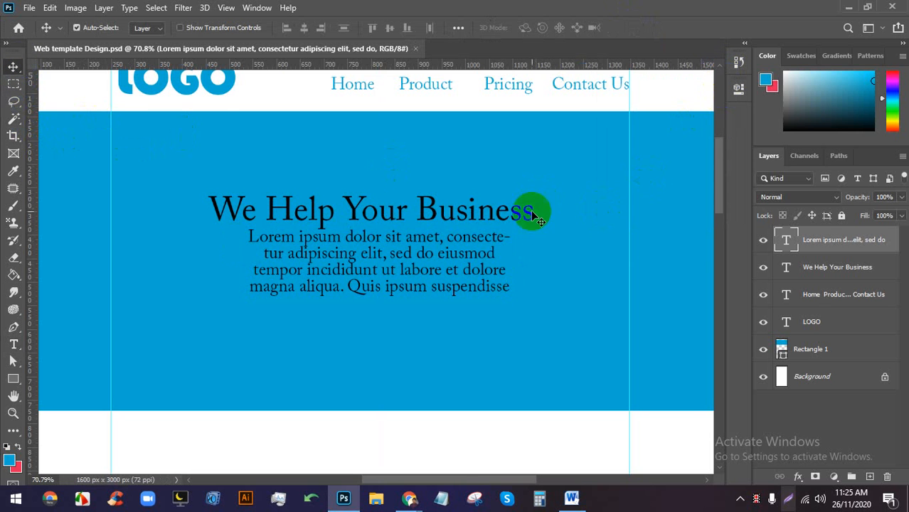
{"action": "scroll", "coordinate": [365, 204], "scroll_direction": "down", "scroll_amount": 2}
{"action": "scroll", "coordinate": [371, 234], "scroll_direction": "up", "scroll_amount": 4}
{"action": "scroll", "coordinate": [396, 261], "scroll_direction": "up", "scroll_amount": 1}
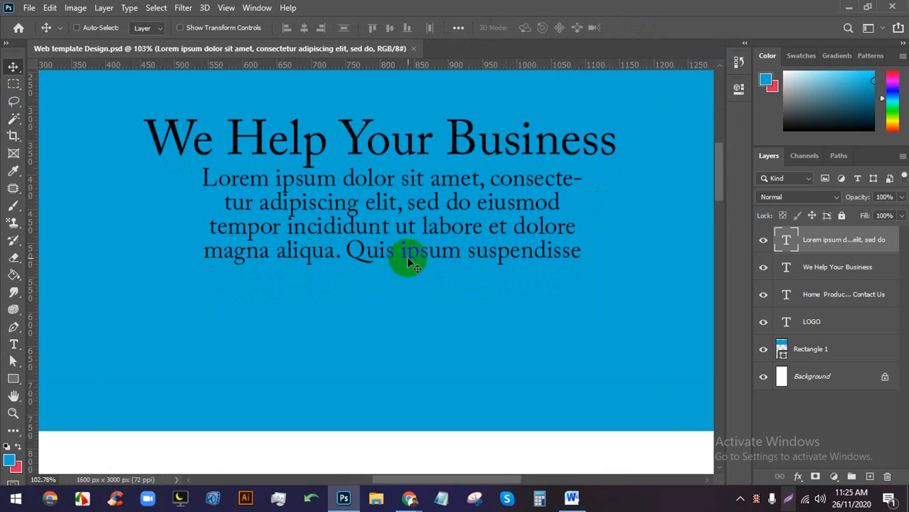
{"action": "left_click", "coordinate": [13, 380]}
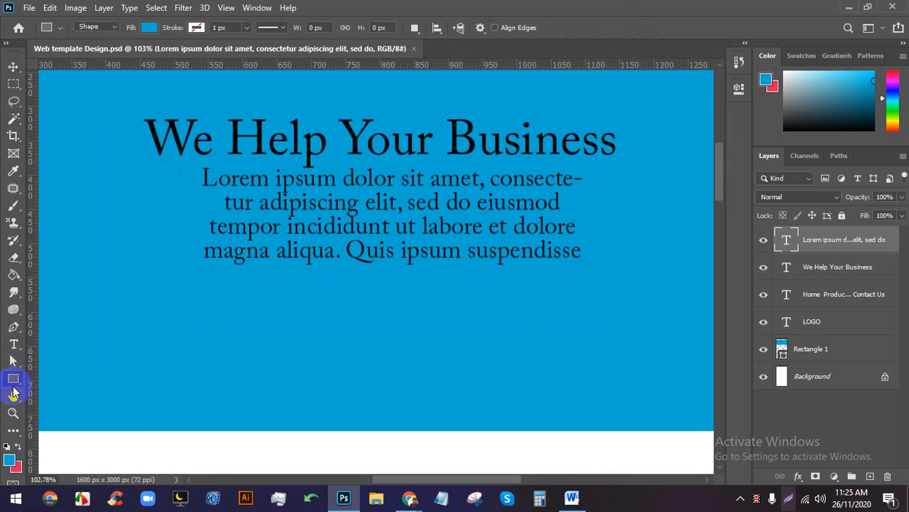
{"action": "right_click", "coordinate": [13, 384]}
{"action": "left_click", "coordinate": [71, 377]}
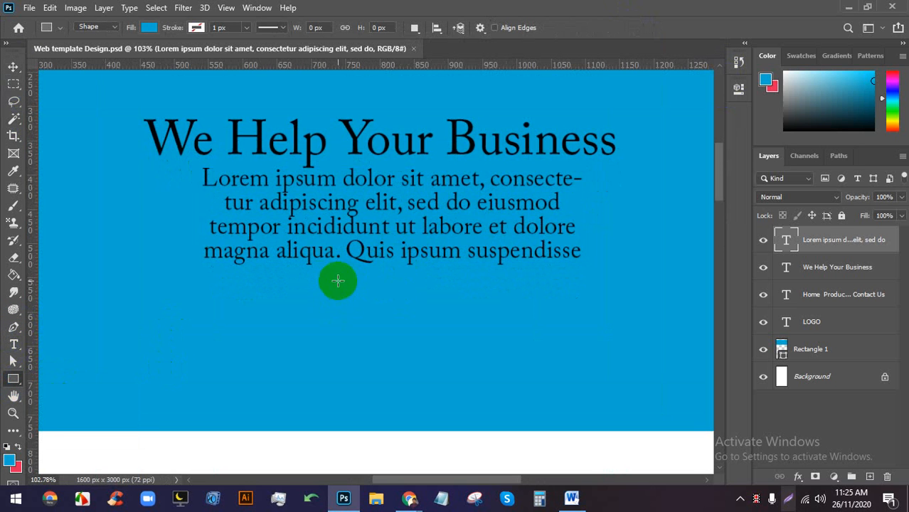
{"action": "left_click_drag", "start_coordinate": [298, 279], "coordinate": [464, 308]}
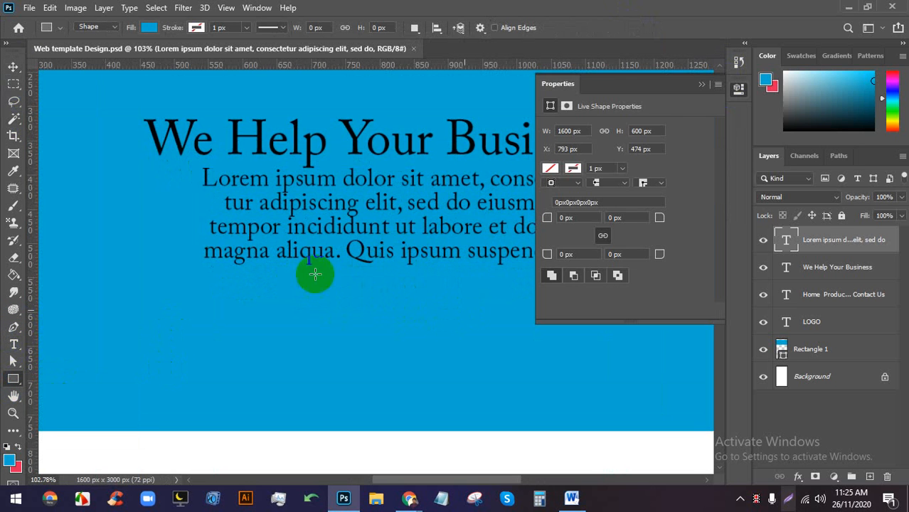
{"action": "left_click", "coordinate": [700, 85]}
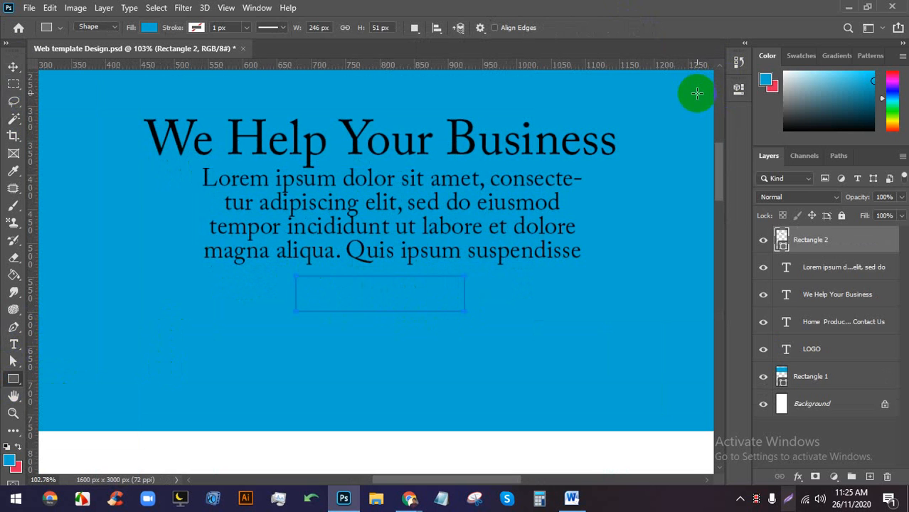
{"action": "key", "text": "ctrl+z"}
Draw a rounded rectangle about 249 by 54 px with a 100 px radius below the paragraph, and fill it white (#ffffff).
{"action": "right_click", "coordinate": [13, 379]}
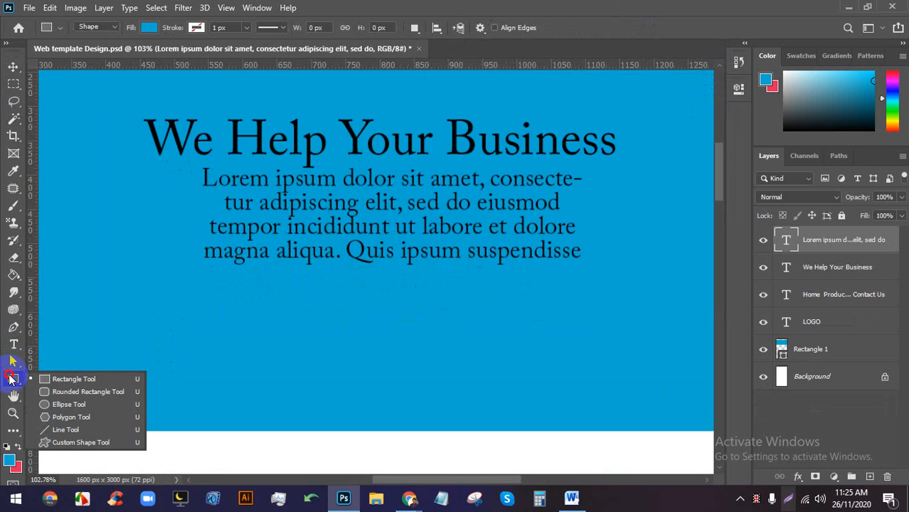
{"action": "left_click", "coordinate": [61, 393]}
{"action": "left_click_drag", "start_coordinate": [297, 283], "coordinate": [466, 319]}
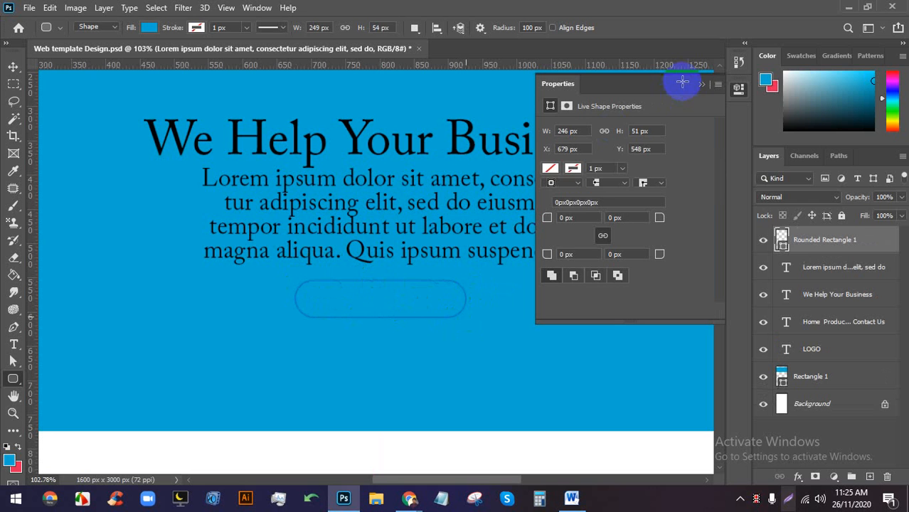
{"action": "double_click", "coordinate": [780, 240]}
{"action": "left_click_drag", "start_coordinate": [448, 152], "coordinate": [366, 109]}
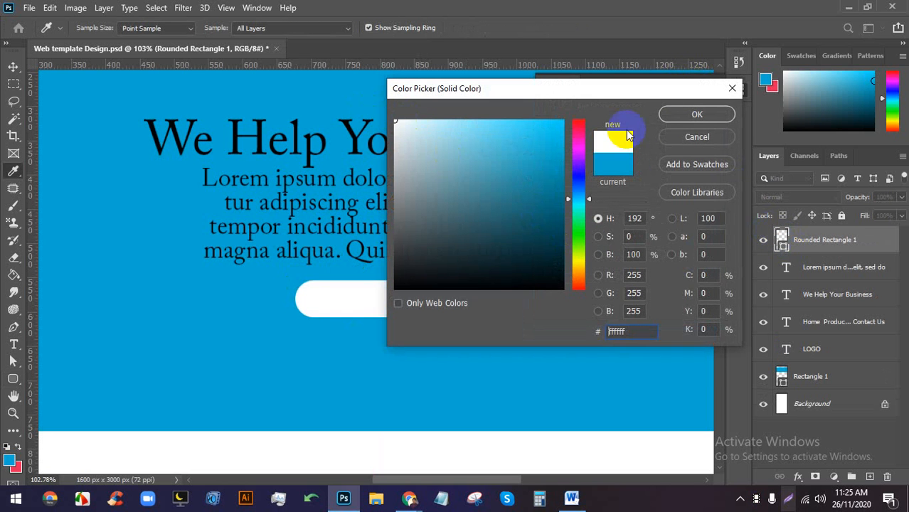
{"action": "left_click", "coordinate": [698, 115]}
{"action": "left_click", "coordinate": [11, 66]}
{"action": "left_click", "coordinate": [701, 83]}
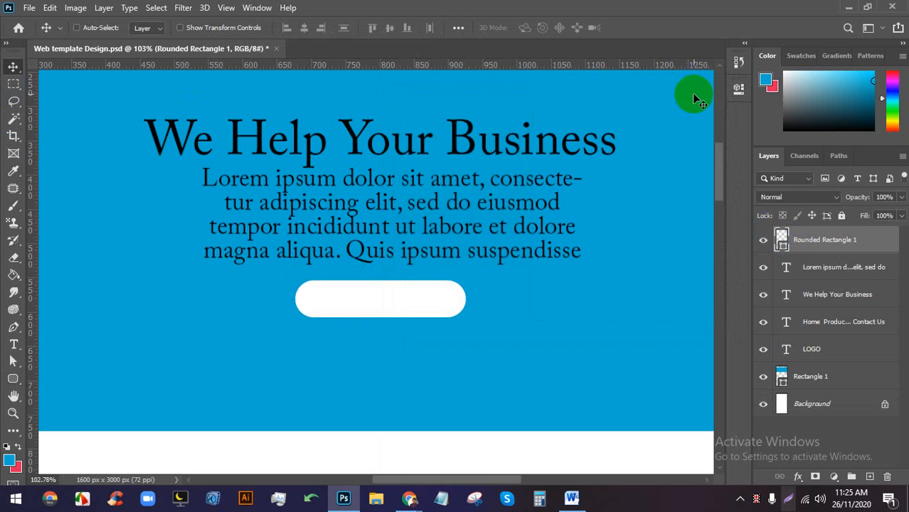
Add a text line reading "Learn More" and place it on the white rounded rectangle.
{"action": "scroll", "coordinate": [416, 359], "scroll_direction": "up", "scroll_amount": 6}
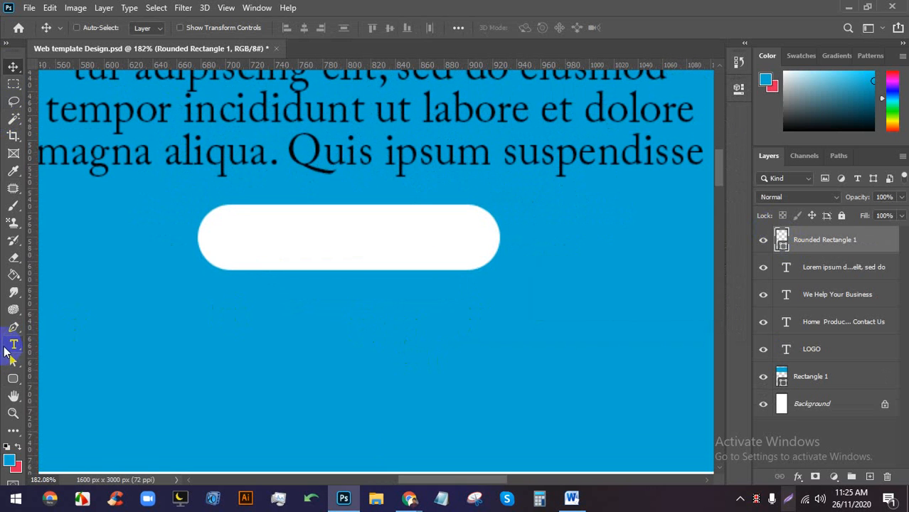
{"action": "left_click", "coordinate": [14, 344]}
{"action": "left_click", "coordinate": [266, 332]}
{"action": "left_click", "coordinate": [273, 335]}
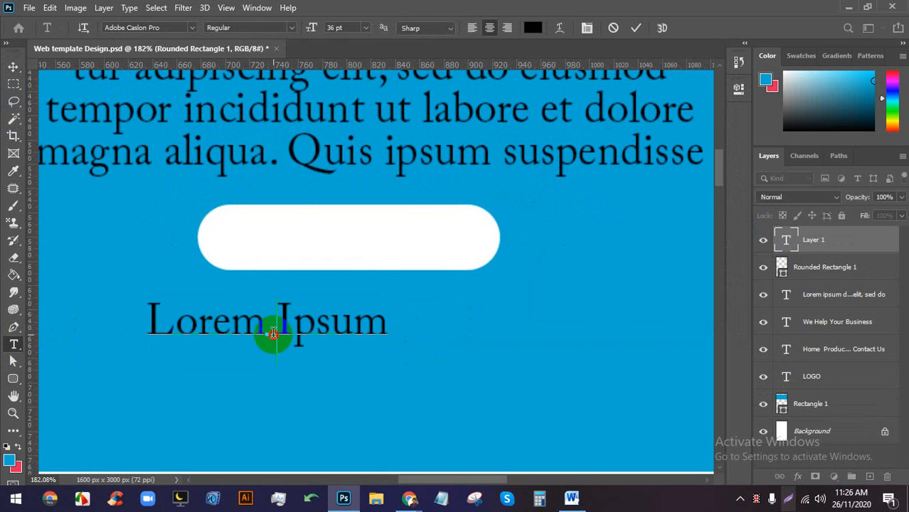
{"action": "double_click", "coordinate": [273, 334]}
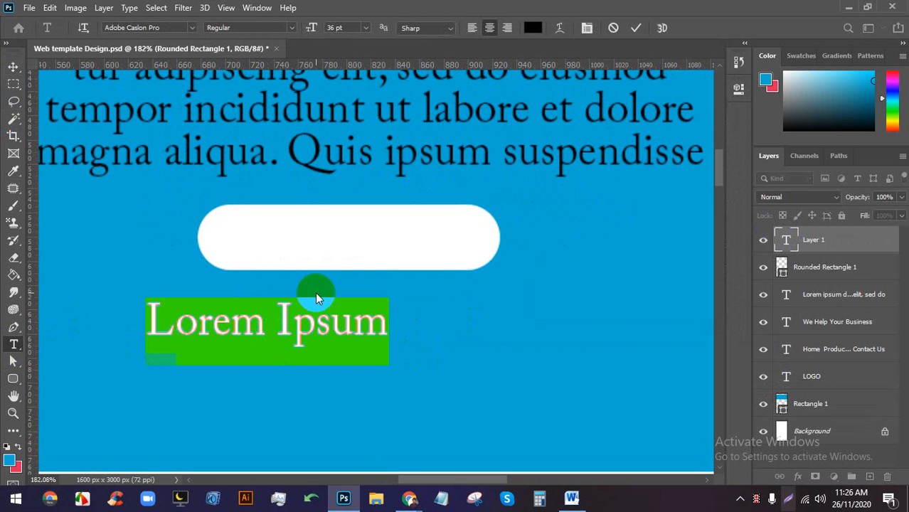
{"action": "type", "text": "Learn MOre"}
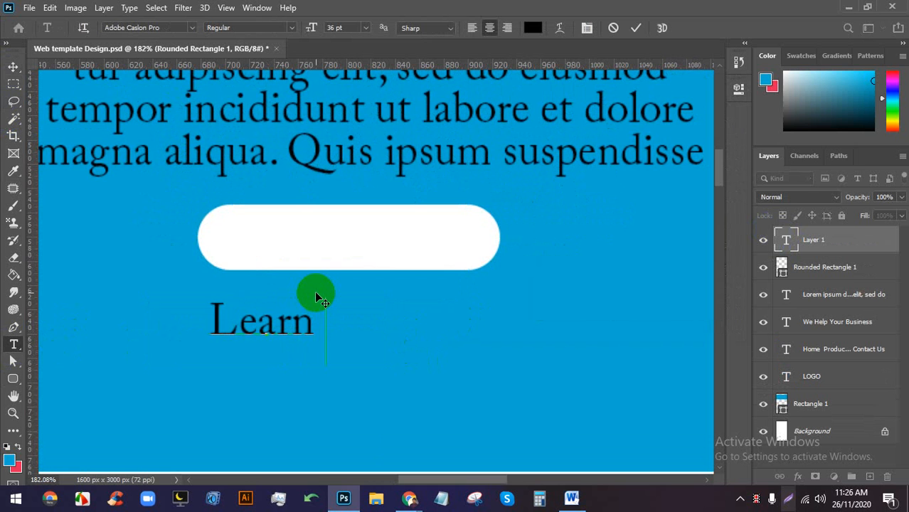
{"action": "key", "text": "BackSpace"}
{"action": "key", "text": "BackSpace"}
{"action": "key", "text": "BackSpace"}
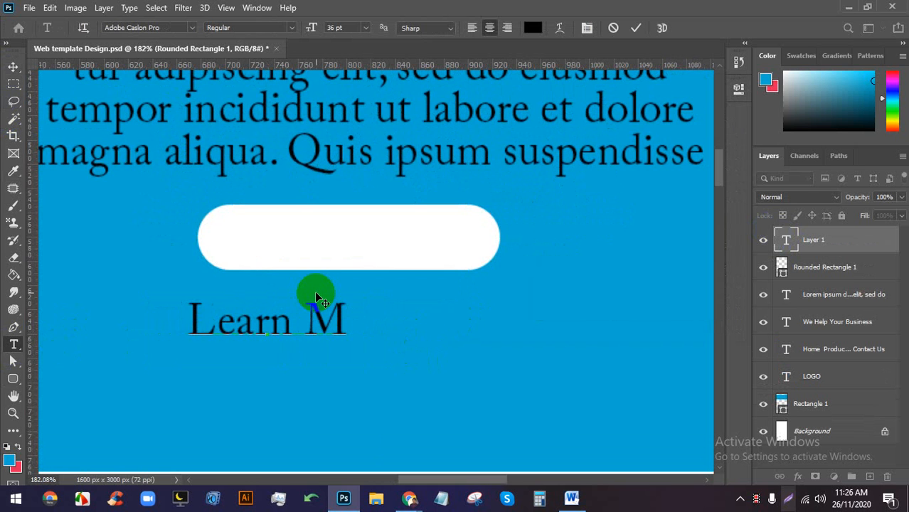
{"action": "type", "text": "ore"}
{"action": "left_click_drag", "start_coordinate": [297, 425], "coordinate": [368, 344]}
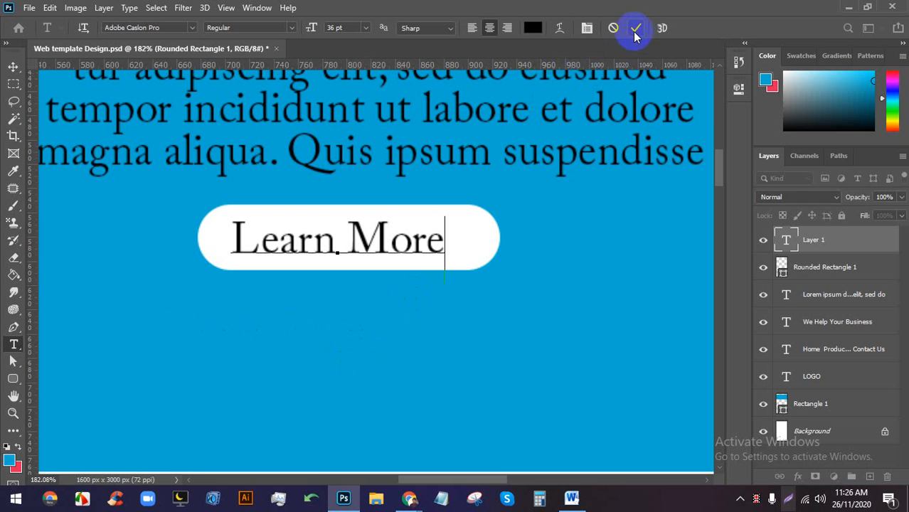
{"action": "left_click", "coordinate": [635, 35]}
Scale the "Learn More" label down to about 83% and reposition it inside the white rounded rectangle.
{"action": "triple_click", "coordinate": [337, 241]}
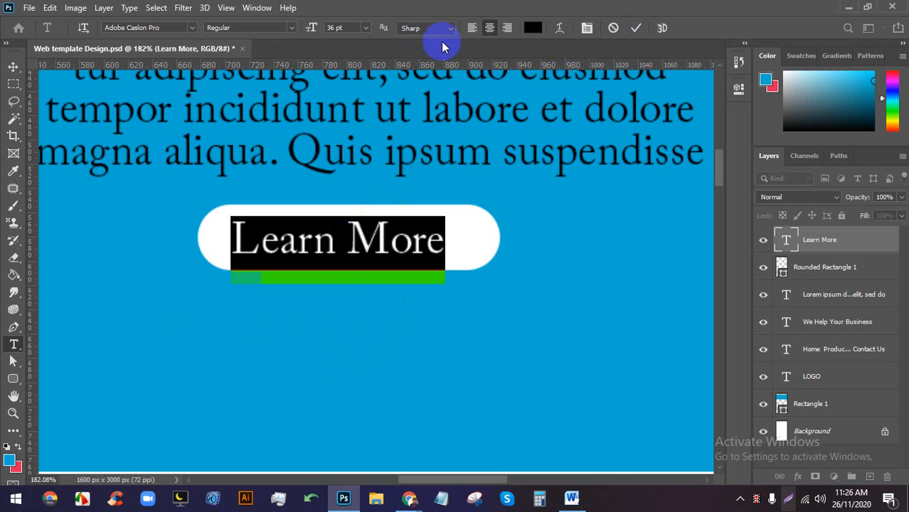
{"action": "left_click", "coordinate": [634, 30]}
{"action": "key", "text": "ctrl+t"}
{"action": "scroll", "coordinate": [369, 231], "scroll_direction": "up", "scroll_amount": 5}
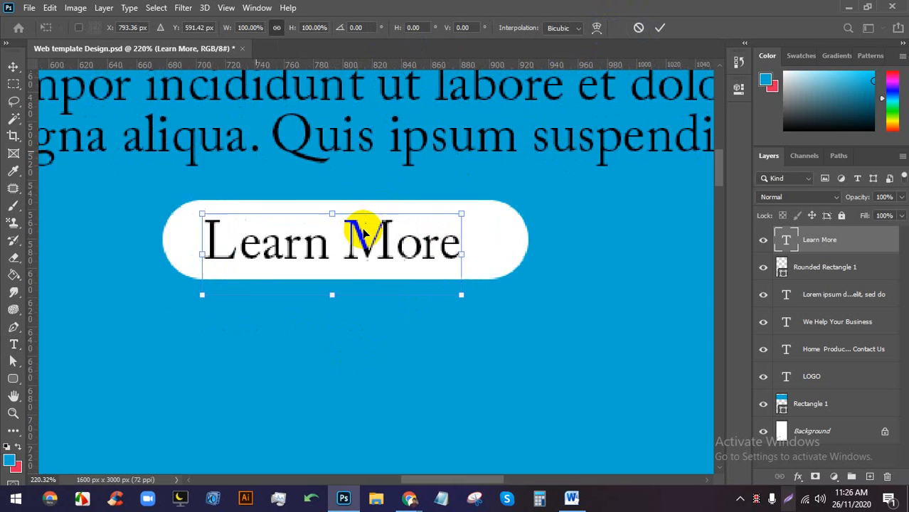
{"action": "left_click_drag", "start_coordinate": [324, 212], "coordinate": [322, 217]}
{"action": "left_click_drag", "start_coordinate": [322, 223], "coordinate": [321, 228]}
{"action": "left_click_drag", "start_coordinate": [339, 255], "coordinate": [357, 239]}
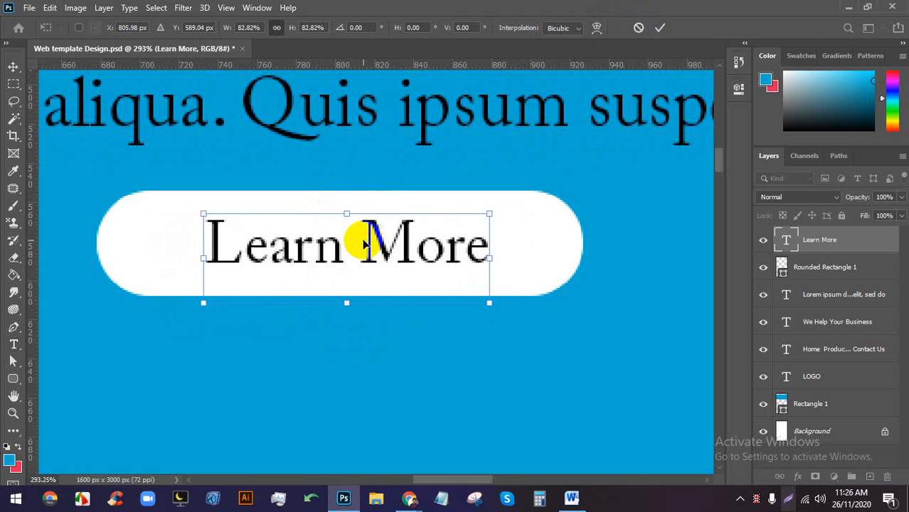
{"action": "left_click", "coordinate": [659, 28]}
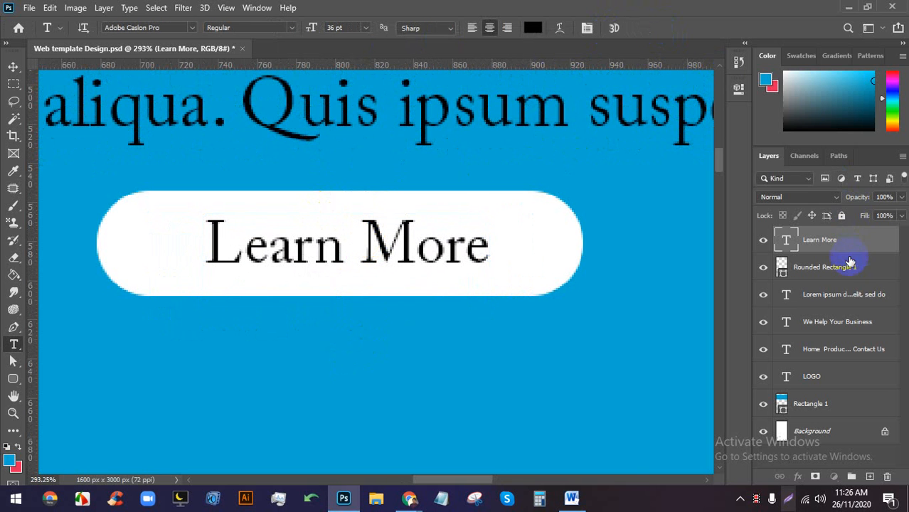
Align the horizontal centres of the "Learn More" label and the white rounded rectangle.
{"action": "left_click", "coordinate": [846, 265]}
{"action": "left_click", "coordinate": [841, 239], "text": "shift"}
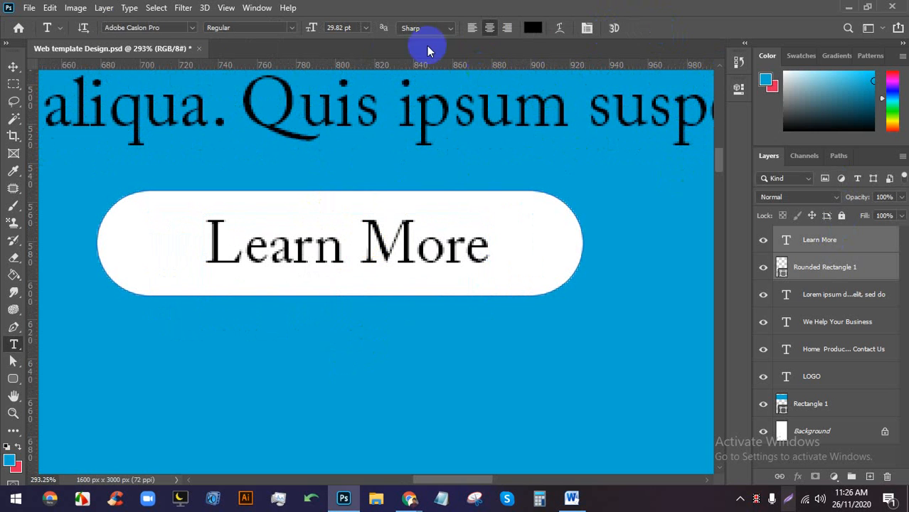
{"action": "left_click", "coordinate": [13, 66]}
{"action": "left_click", "coordinate": [303, 29]}
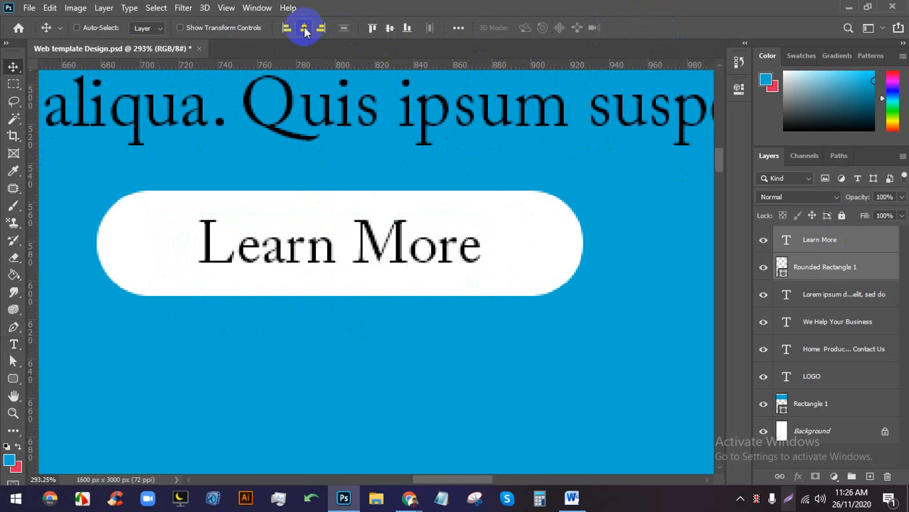
Centre the headline, paragraph, button shape and its label horizontally on the blue banner rectangle, and save the document.
{"action": "scroll", "coordinate": [429, 238], "scroll_direction": "down", "scroll_amount": 6}
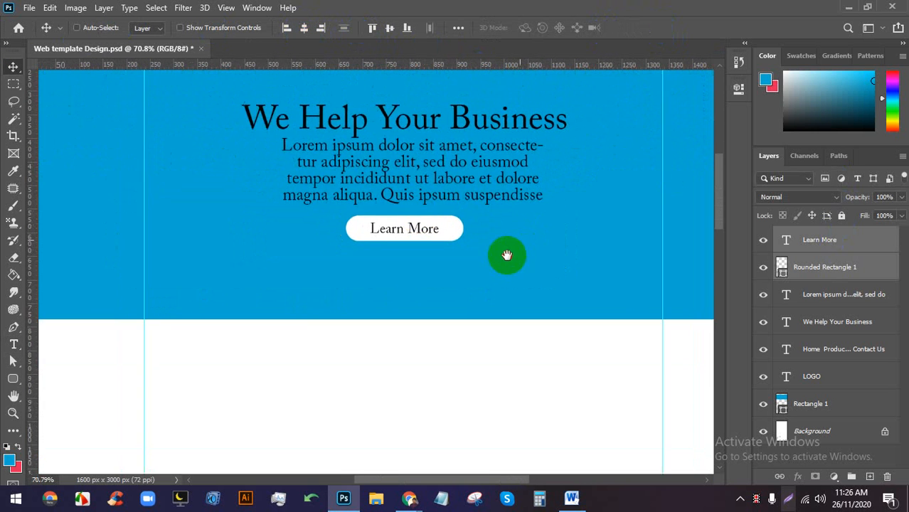
{"action": "scroll", "coordinate": [506, 254], "scroll_direction": "down", "scroll_amount": 4}
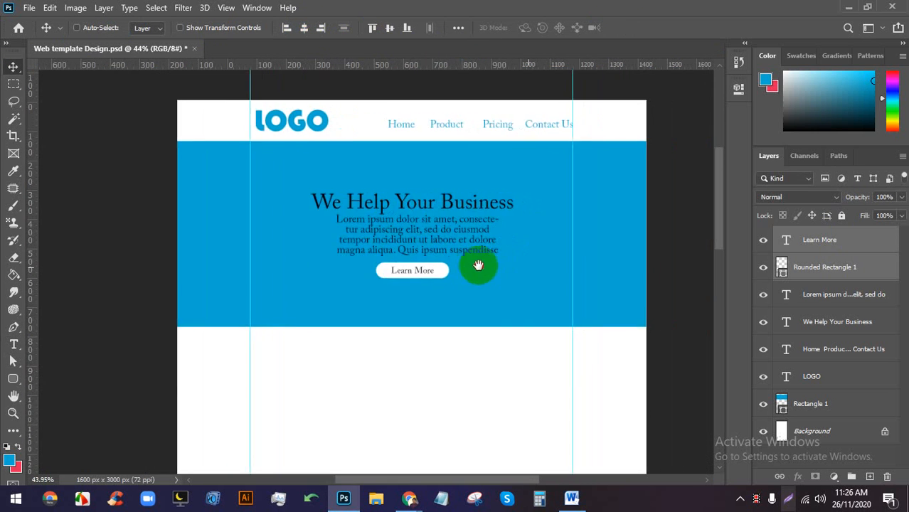
{"action": "left_click", "coordinate": [845, 303], "text": "shift"}
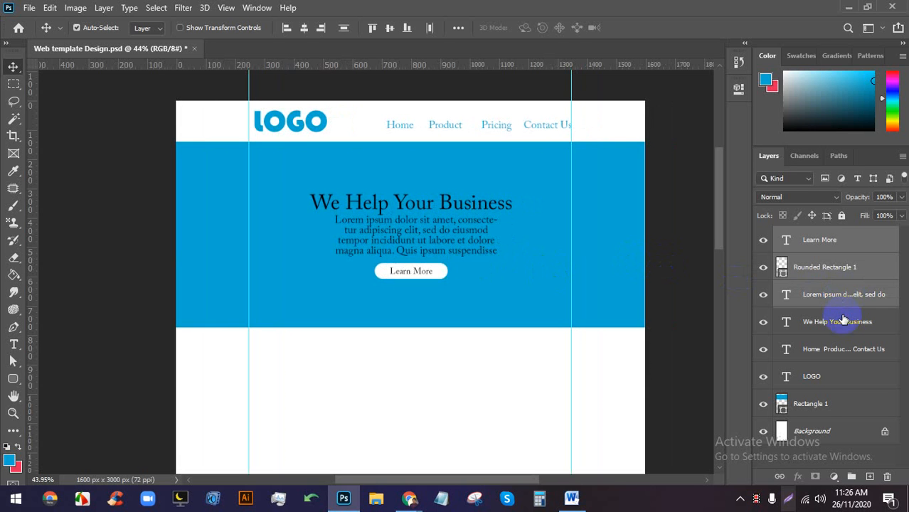
{"action": "left_click", "coordinate": [840, 323], "text": "shift"}
{"action": "left_click", "coordinate": [823, 412], "text": "ctrl"}
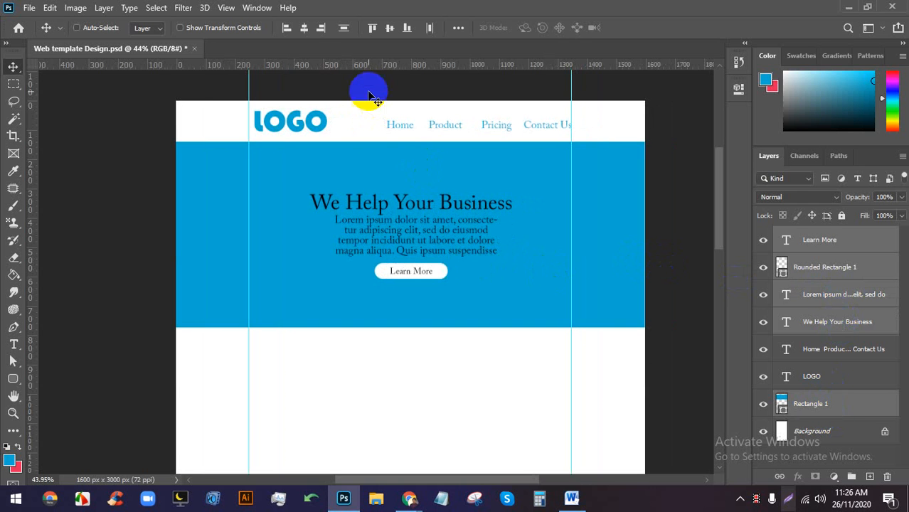
{"action": "left_click", "coordinate": [304, 28]}
{"action": "key", "text": "ctrl+s"}
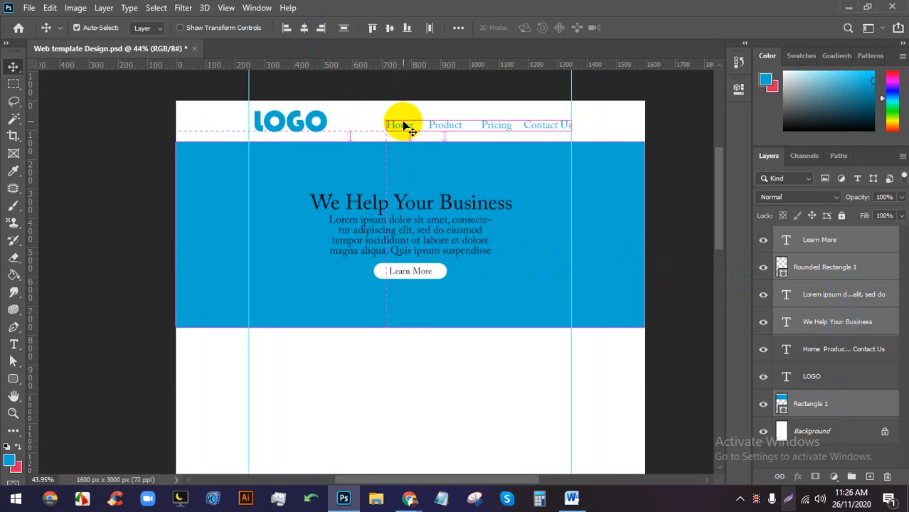
Move the banner rectangle's layer directly beneath the headline layer, group it with all the layers above it, and save.
{"action": "left_click", "coordinate": [847, 404]}
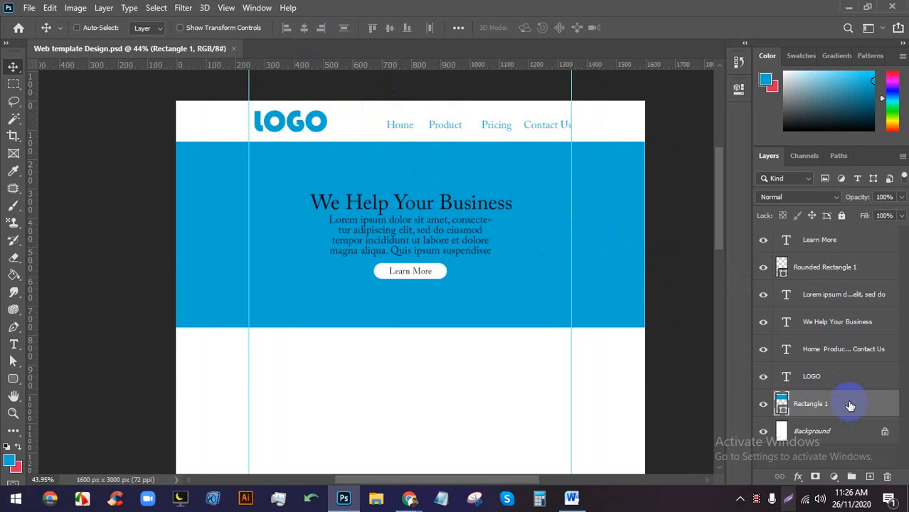
{"action": "left_click_drag", "start_coordinate": [847, 404], "coordinate": [850, 339]}
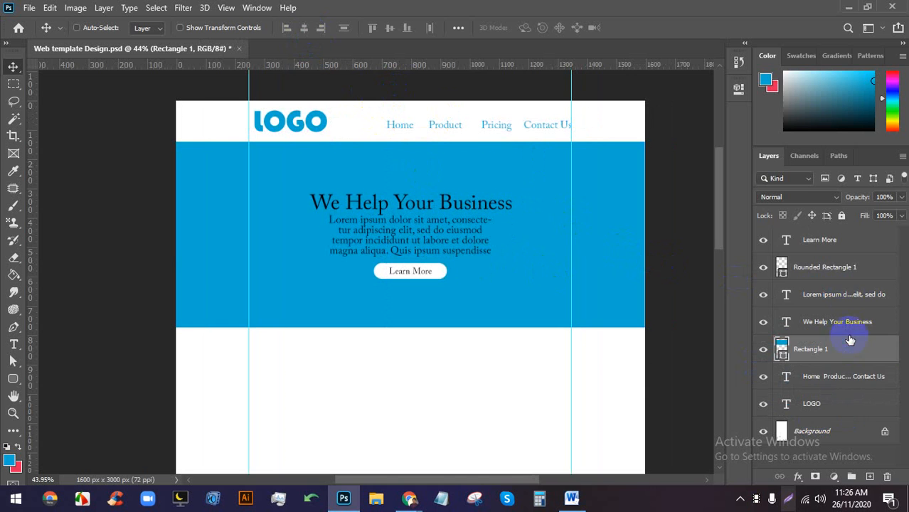
{"action": "left_click", "coordinate": [850, 247], "text": "shift"}
{"action": "key", "text": "ctrl+g"}
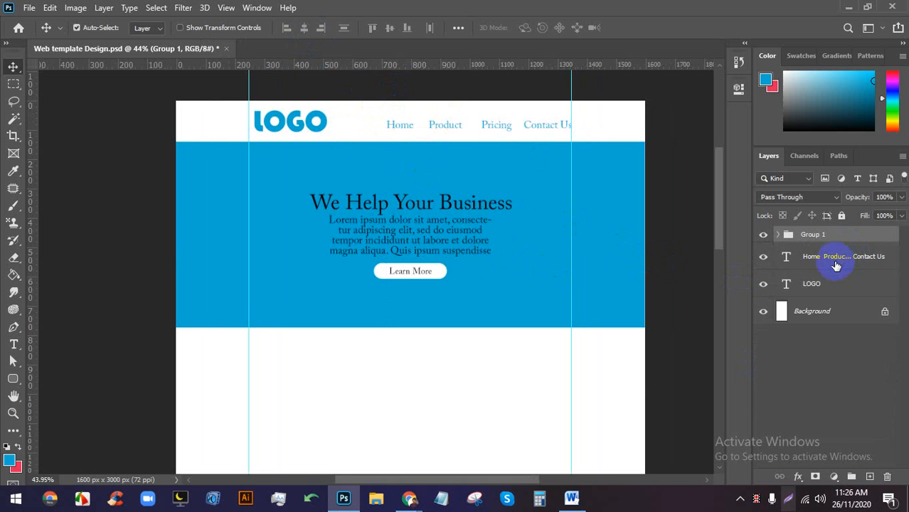
{"action": "key", "text": "ctrl+s"}
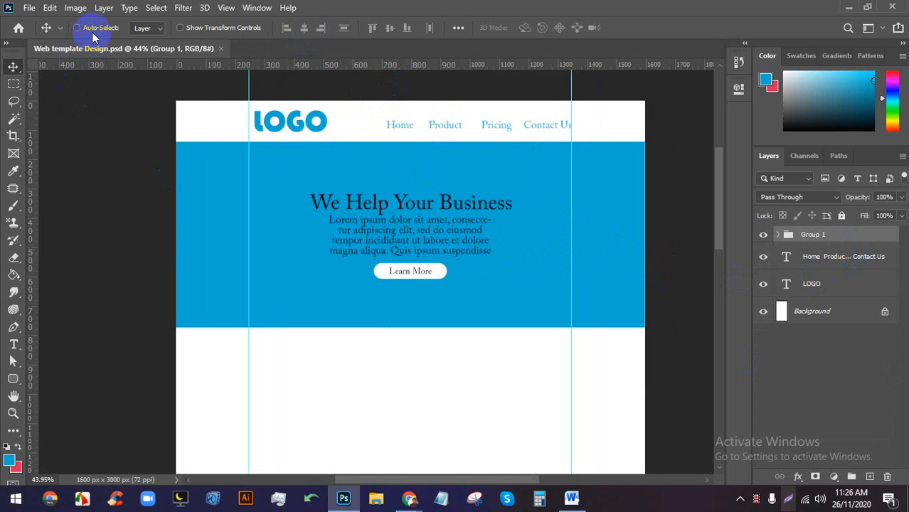
{"action": "left_click", "coordinate": [494, 316]}
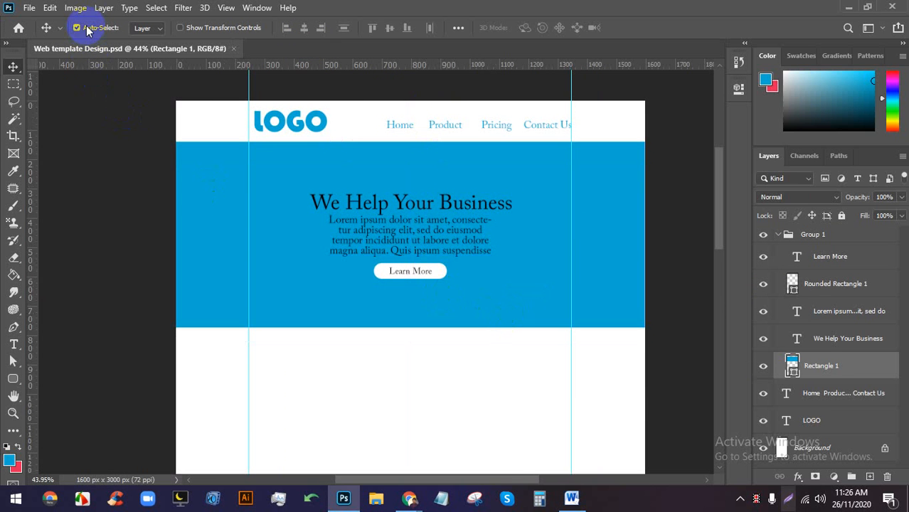
{"action": "left_click", "coordinate": [777, 236]}
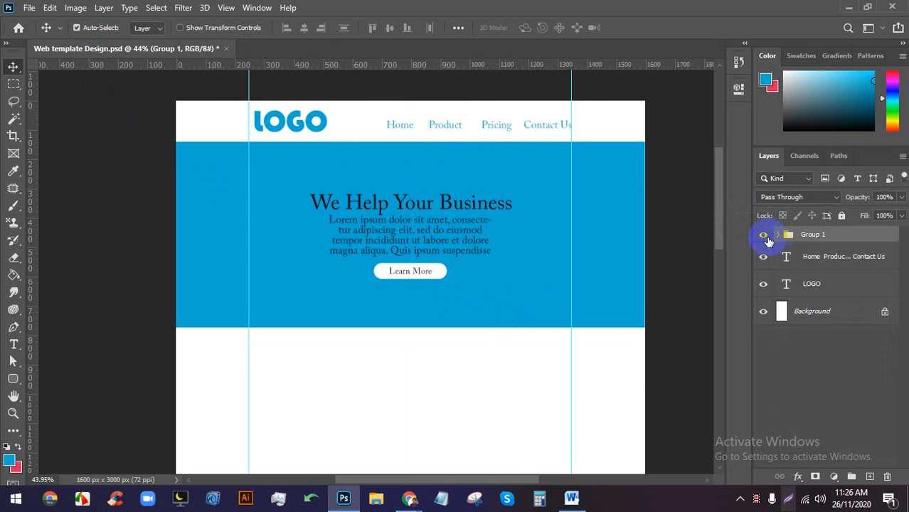
Change the font style of the "Learn More" button label to Bold.
{"action": "scroll", "coordinate": [351, 209], "scroll_direction": "up", "scroll_amount": 4}
{"action": "left_click_drag", "start_coordinate": [521, 266], "coordinate": [451, 319]}
{"action": "scroll", "coordinate": [352, 368], "scroll_direction": "up", "scroll_amount": 4}
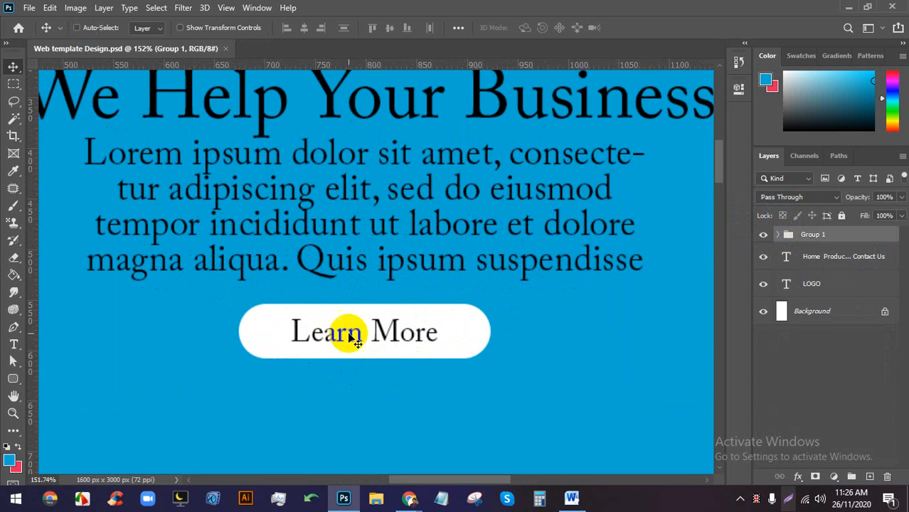
{"action": "scroll", "coordinate": [349, 330], "scroll_direction": "up", "scroll_amount": 1}
{"action": "double_click", "coordinate": [366, 344]}
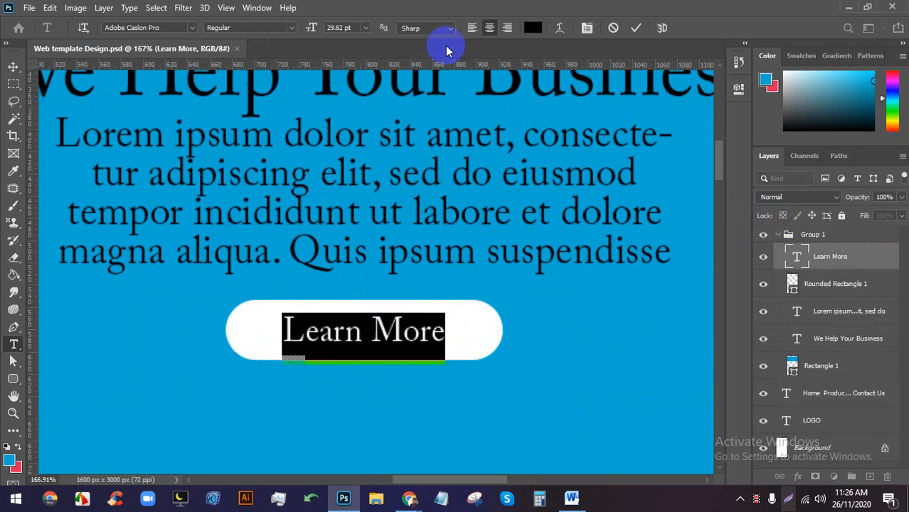
{"action": "left_click", "coordinate": [291, 28]}
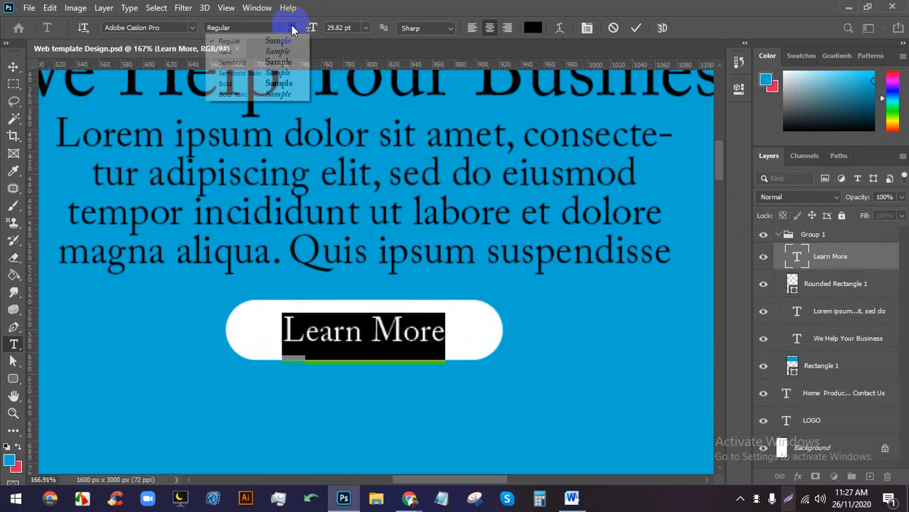
{"action": "left_click", "coordinate": [293, 83]}
{"action": "left_click", "coordinate": [636, 27]}
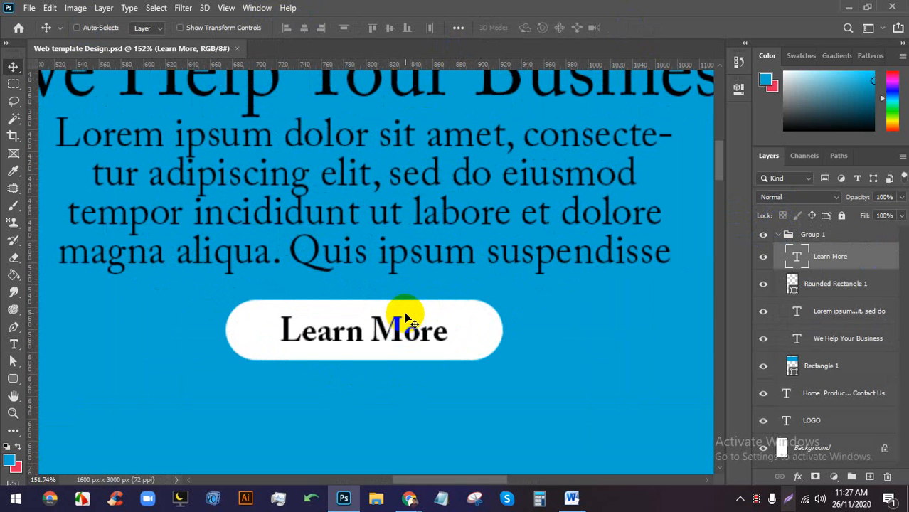
{"action": "scroll", "coordinate": [406, 316], "scroll_direction": "down", "scroll_amount": 3}
{"action": "scroll", "coordinate": [413, 312], "scroll_direction": "down", "scroll_amount": 2}
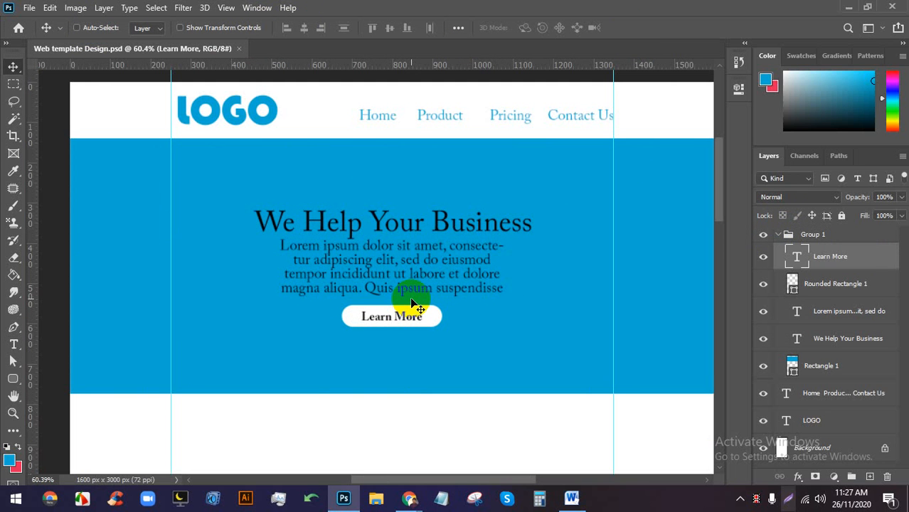
Duplicate the blue banner rectangle layer twice inside the group, saving the document after the first copy.
{"action": "left_click", "coordinate": [778, 235]}
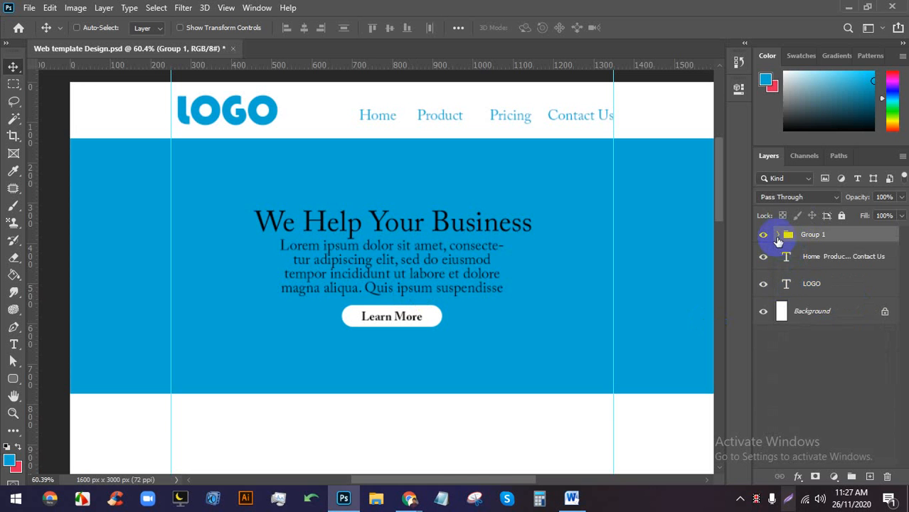
{"action": "left_click", "coordinate": [778, 235]}
{"action": "left_click", "coordinate": [790, 366]}
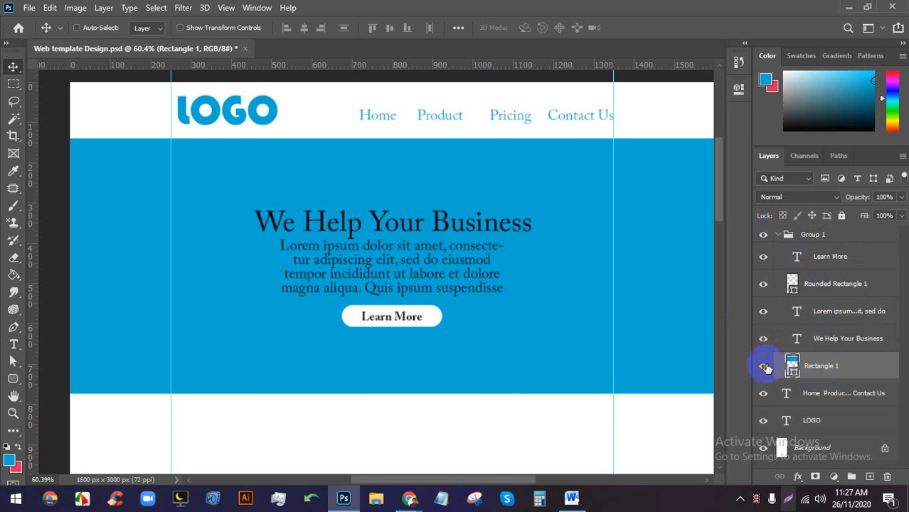
{"action": "left_click", "coordinate": [764, 367]}
{"action": "left_click", "coordinate": [762, 365]}
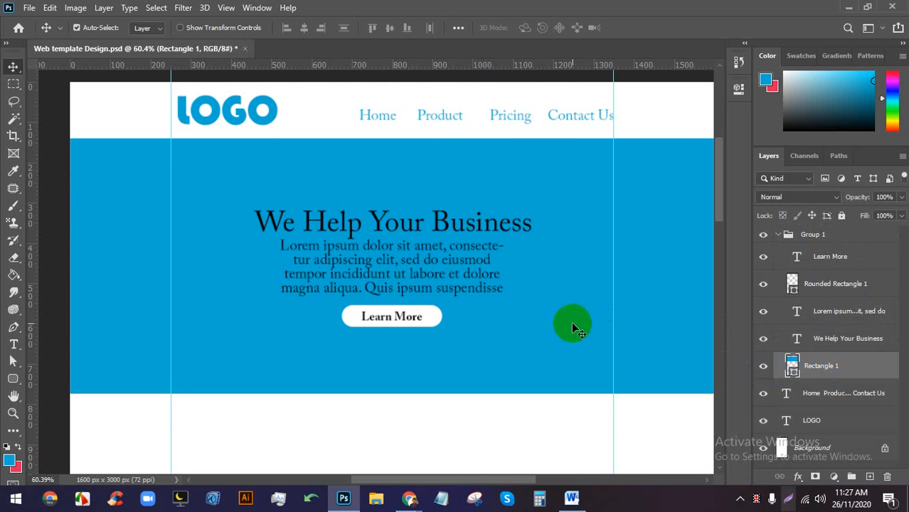
{"action": "key", "text": "ctrl+j"}
{"action": "key", "text": "ctrl+s"}
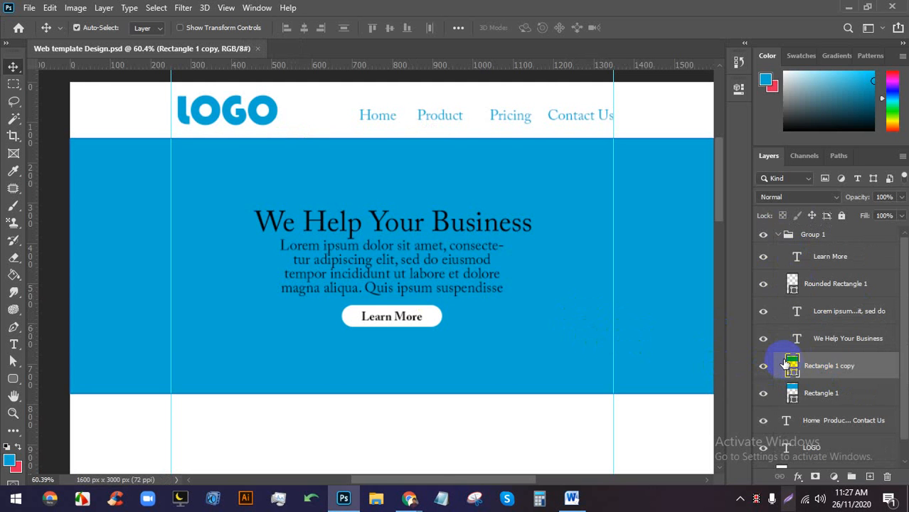
{"action": "key", "text": "ctrl+j"}
{"action": "scroll", "coordinate": [836, 366], "scroll_direction": "down", "scroll_amount": 2}
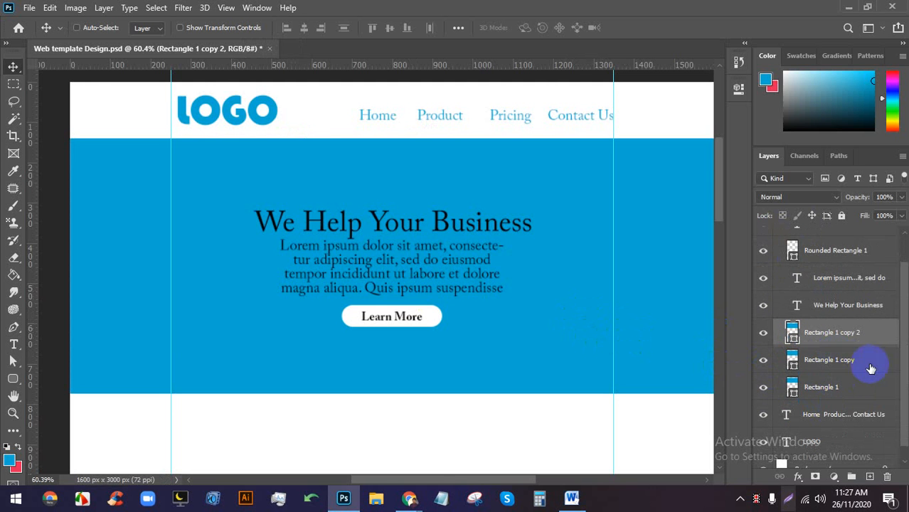
Switch to Chrome and search Google Images for "corporate business" in a new tab.
{"action": "mouse_move", "coordinate": [409, 491]}
{"action": "left_click", "coordinate": [384, 469]}
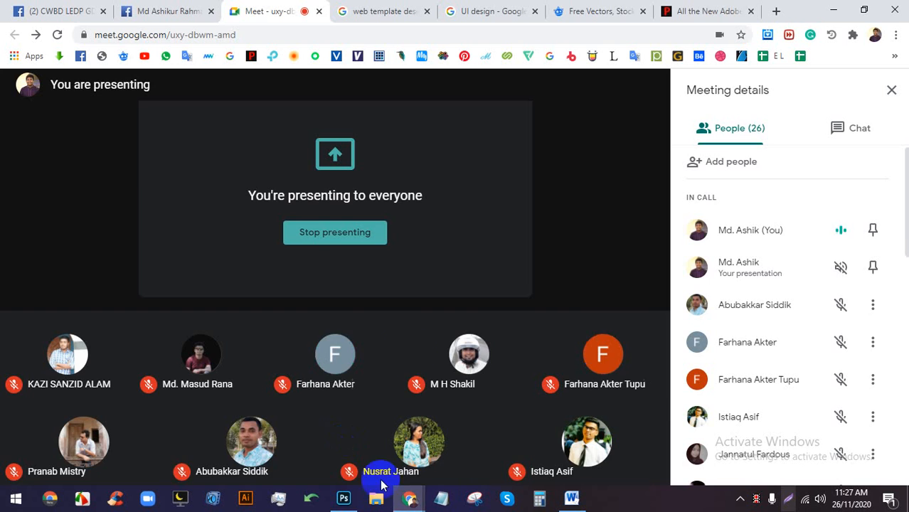
{"action": "left_click", "coordinate": [775, 10]}
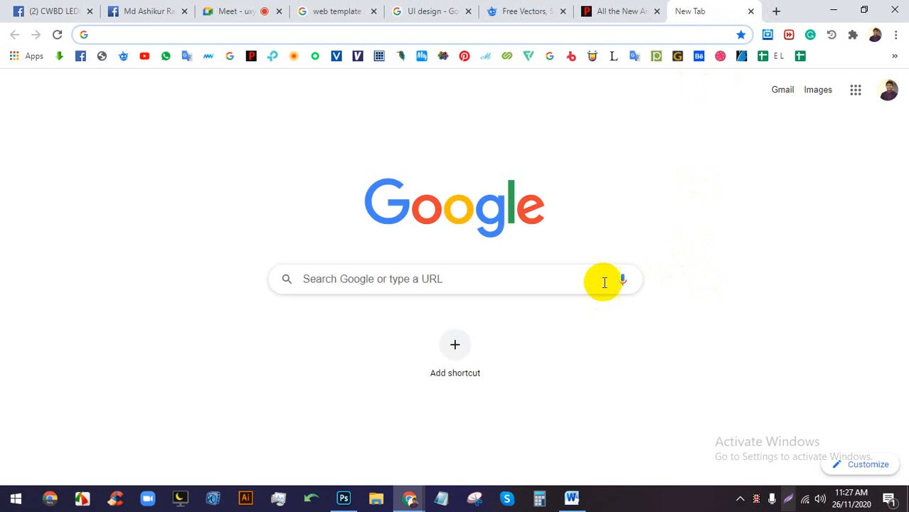
{"action": "left_click", "coordinate": [620, 283]}
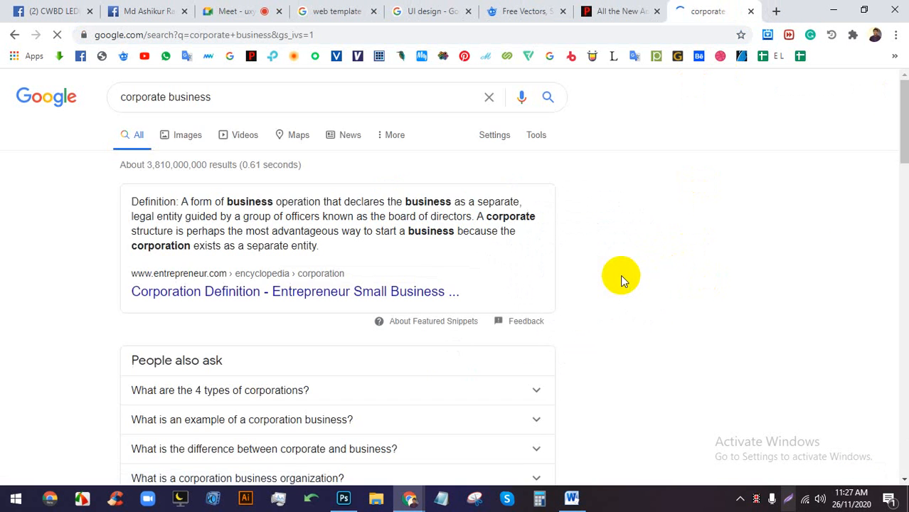
{"action": "left_click", "coordinate": [202, 134]}
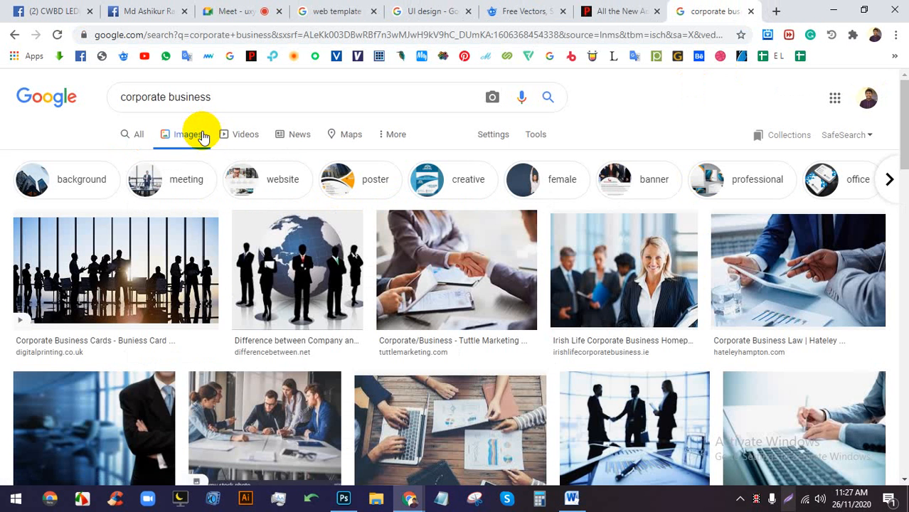
Find the photo of a woman's silhouette by a city-view window and save it as a JPEG in Downloads.
{"action": "scroll", "coordinate": [574, 269], "scroll_direction": "down", "scroll_amount": 5}
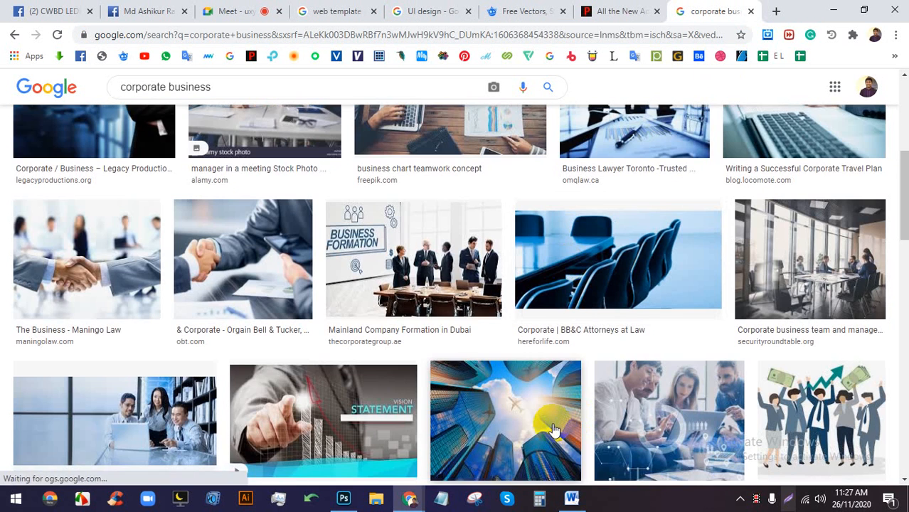
{"action": "scroll", "coordinate": [359, 244], "scroll_direction": "down", "scroll_amount": 1}
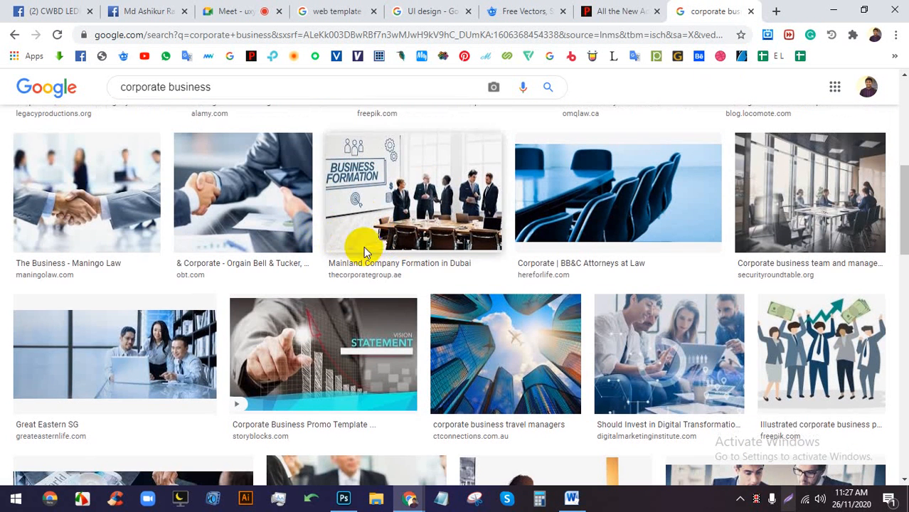
{"action": "scroll", "coordinate": [363, 246], "scroll_direction": "down", "scroll_amount": 2}
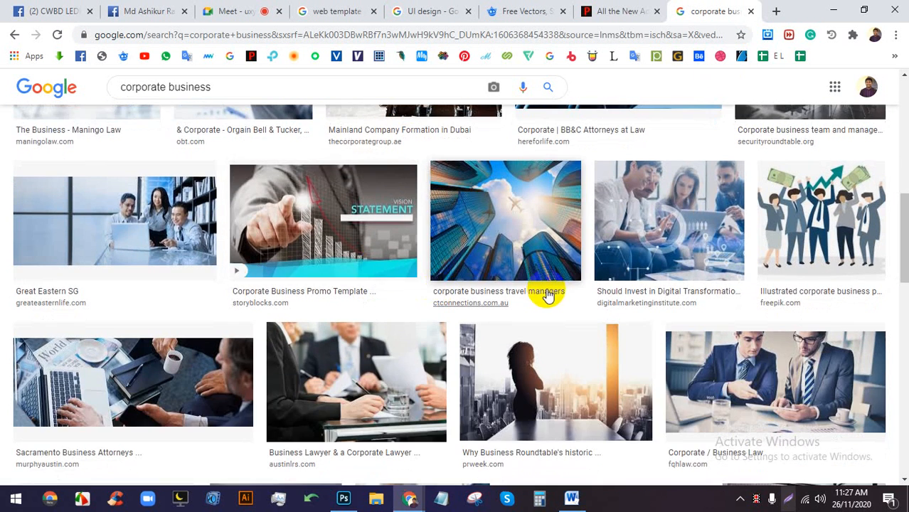
{"action": "left_click", "coordinate": [557, 359]}
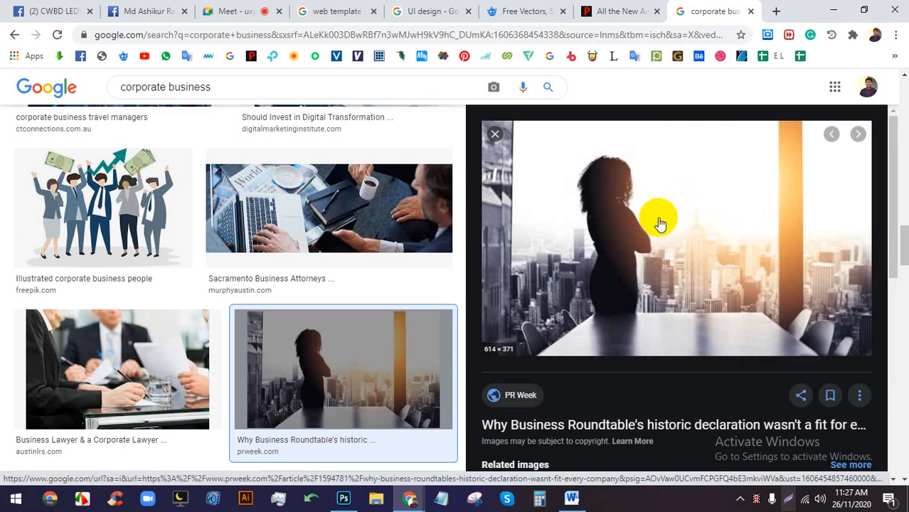
{"action": "right_click", "coordinate": [627, 175]}
{"action": "left_click", "coordinate": [691, 295]}
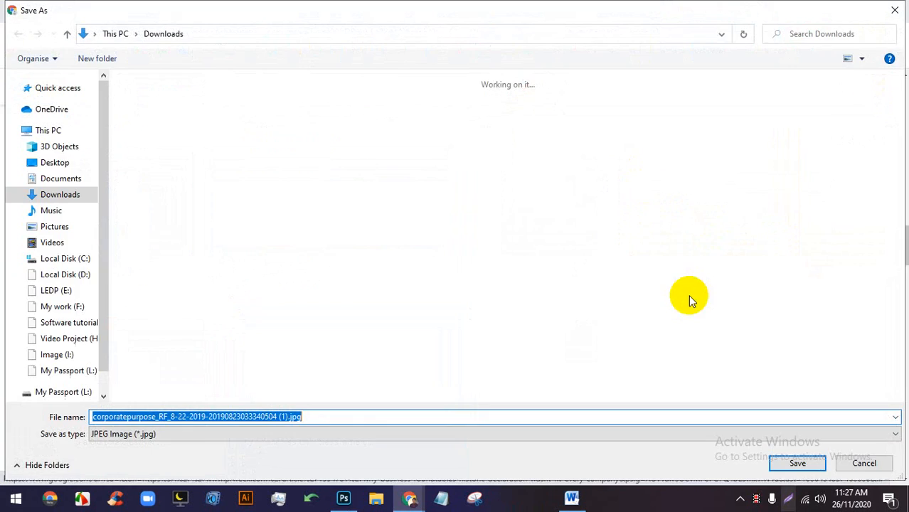
{"action": "key", "text": "Return"}
Place the downloaded photo into the Photoshop template, enlarge it to the full page width and move it below the header.
{"action": "left_click_drag", "start_coordinate": [64, 466], "coordinate": [358, 268]}
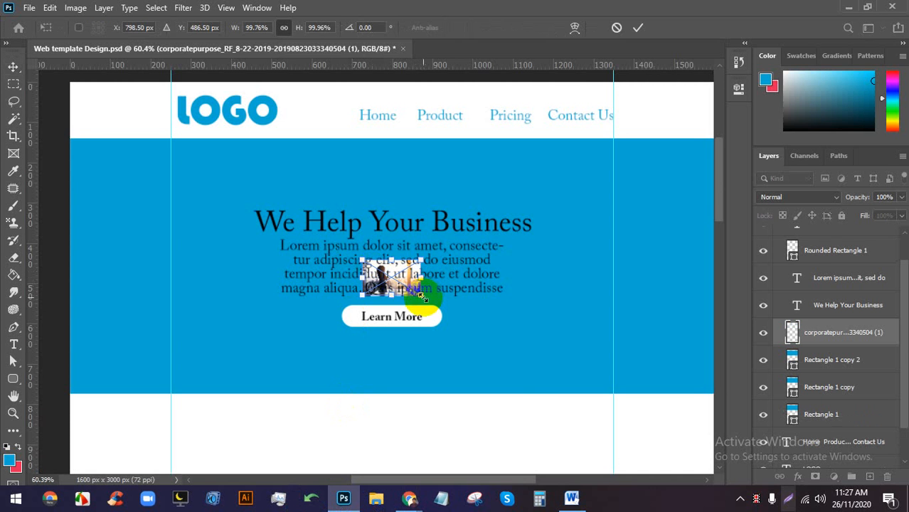
{"action": "left_click_drag", "start_coordinate": [423, 295], "coordinate": [671, 441]}
{"action": "scroll", "coordinate": [618, 345], "scroll_direction": "down", "scroll_amount": 2}
{"action": "left_click", "coordinate": [638, 27]}
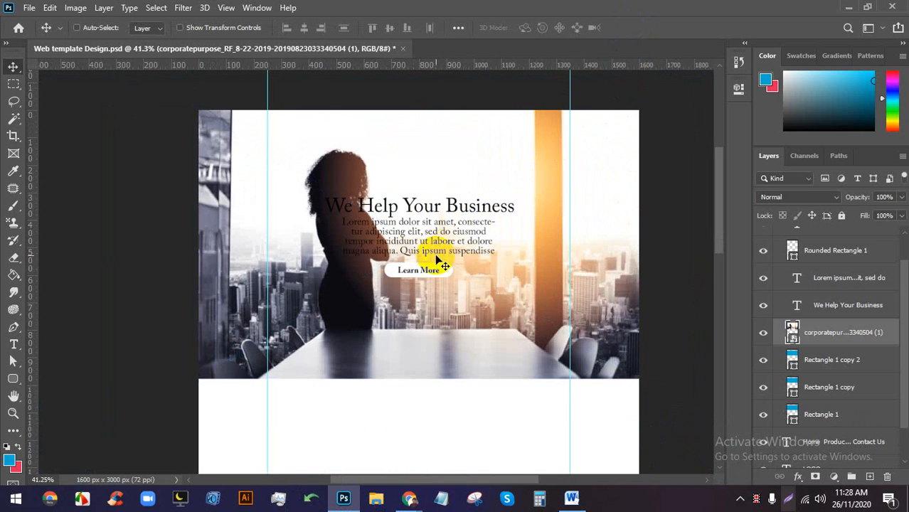
{"action": "left_click_drag", "start_coordinate": [466, 299], "coordinate": [473, 357]}
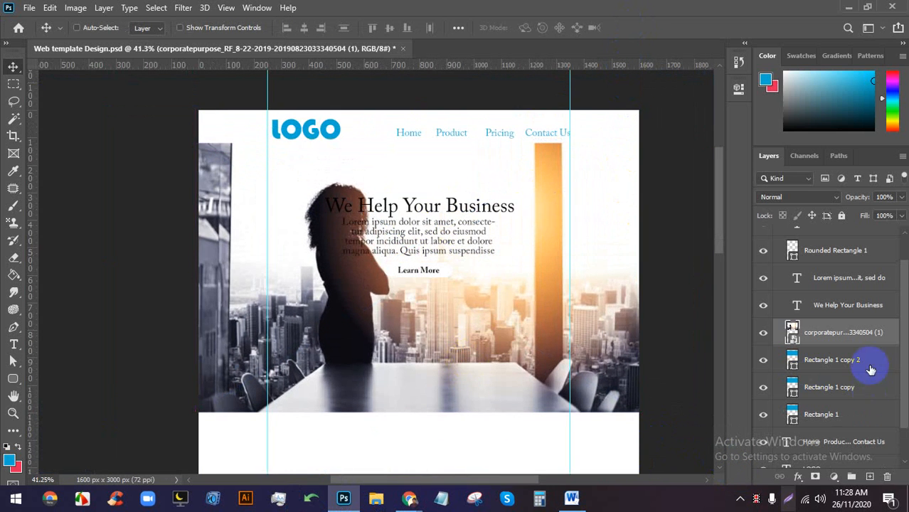
Clip the photo to the original banner rectangle, stacked beneath both blue copies, and hide the two copies.
{"action": "left_click_drag", "start_coordinate": [859, 348], "coordinate": [849, 416]}
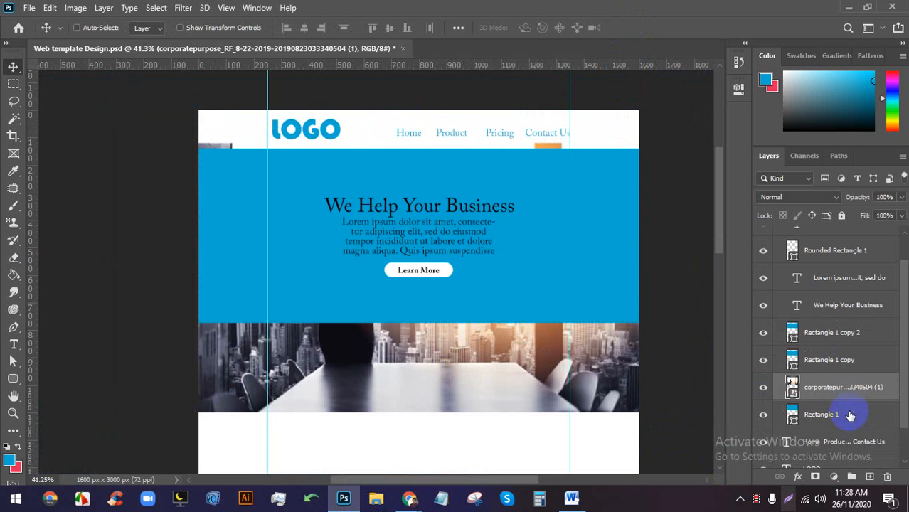
{"action": "left_click", "coordinate": [846, 396], "text": "alt"}
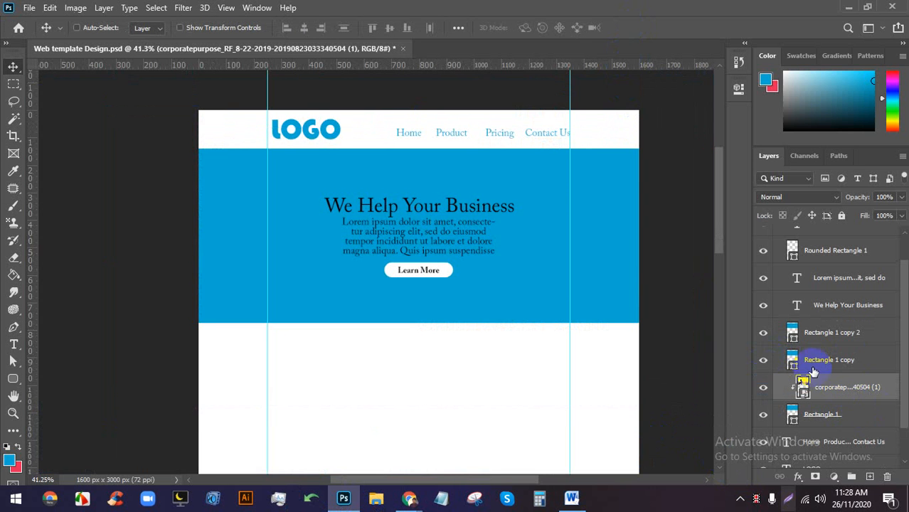
{"action": "left_click", "coordinate": [763, 359]}
{"action": "left_click", "coordinate": [763, 332]}
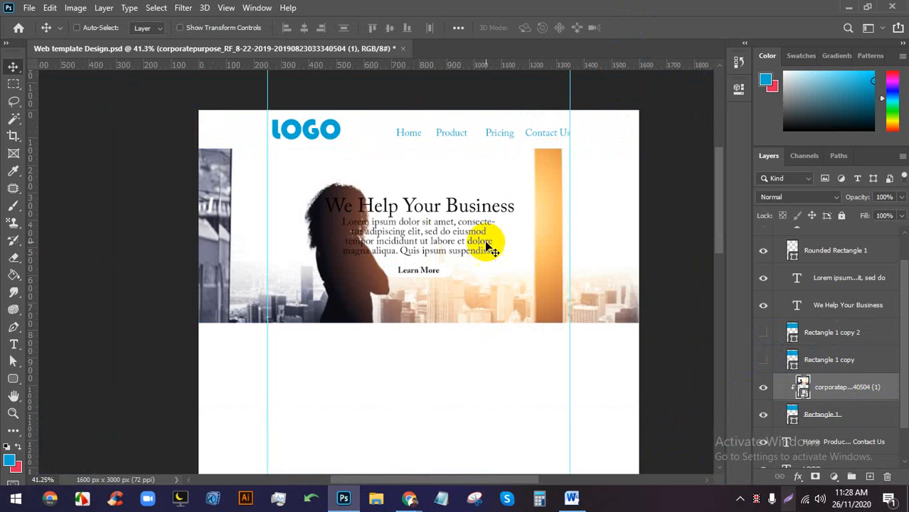
{"action": "scroll", "coordinate": [313, 130], "scroll_direction": "up", "scroll_amount": 2}
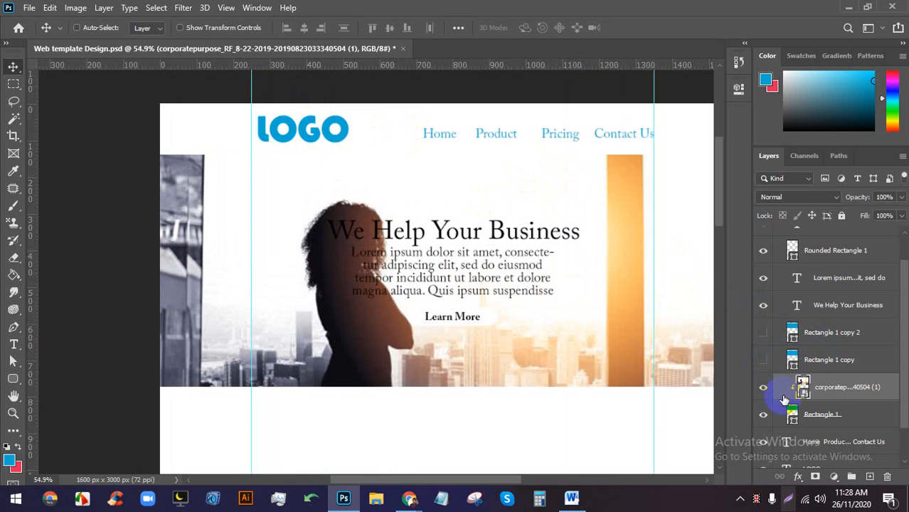
Show the topmost blue rectangle copy over the photo and set its opacity to 45%.
{"action": "left_click", "coordinate": [765, 334]}
{"action": "left_click", "coordinate": [851, 334]}
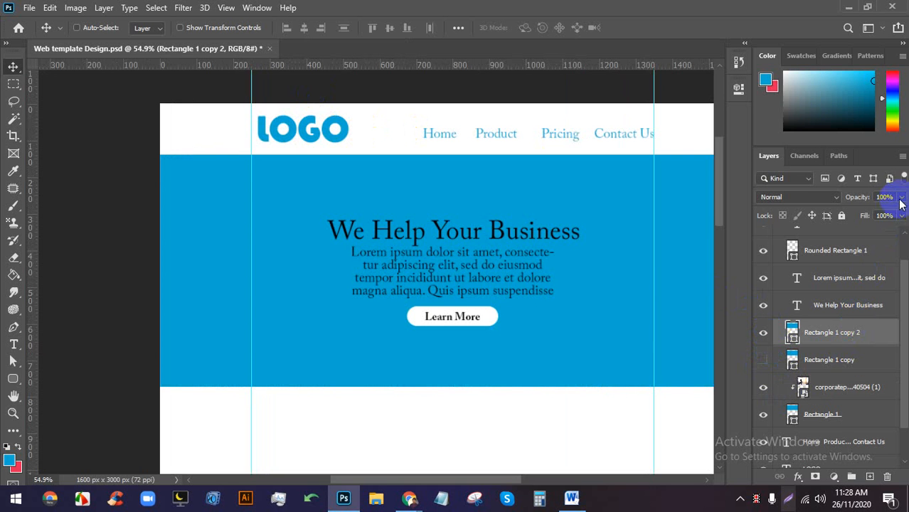
{"action": "left_click_drag", "start_coordinate": [873, 215], "coordinate": [866, 215]}
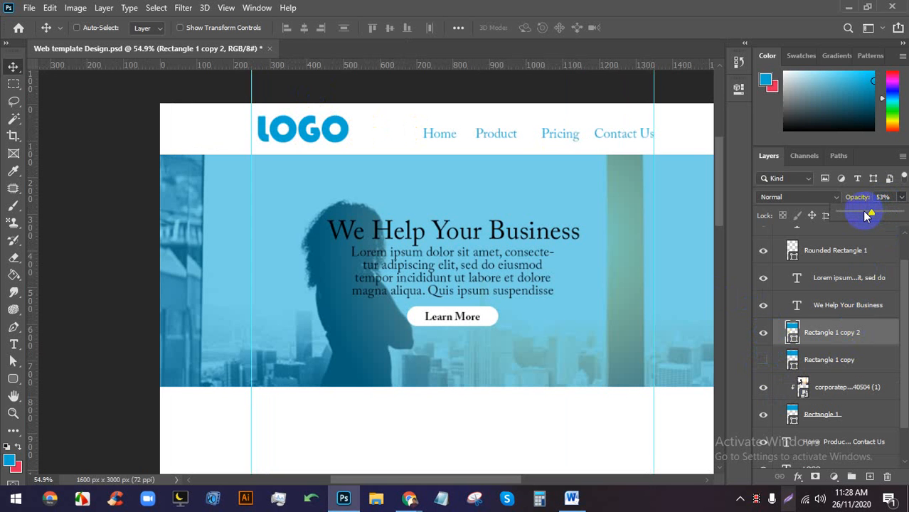
{"action": "left_click", "coordinate": [765, 334]}
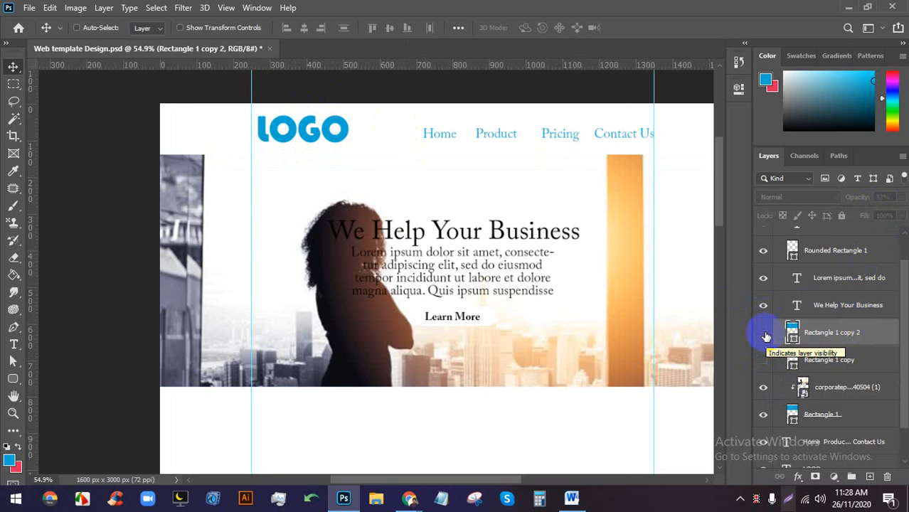
{"action": "left_click", "coordinate": [764, 335]}
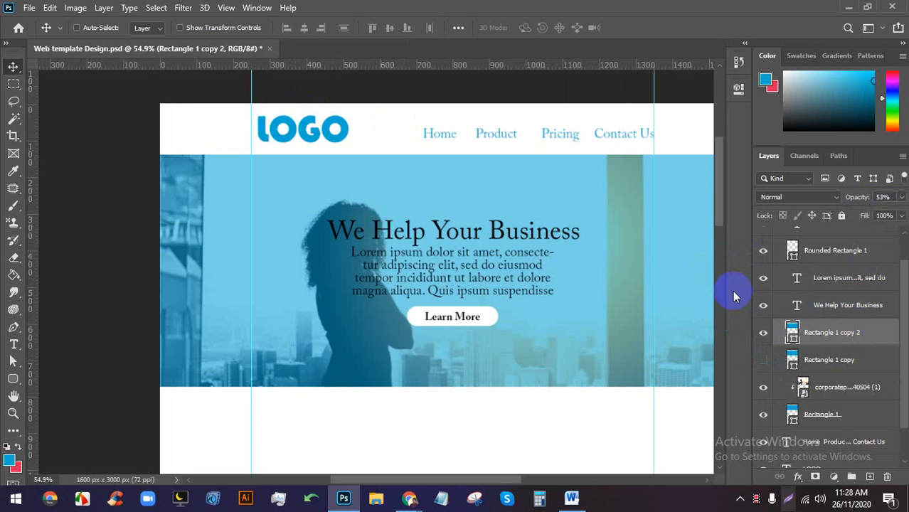
{"action": "left_click", "coordinate": [900, 197]}
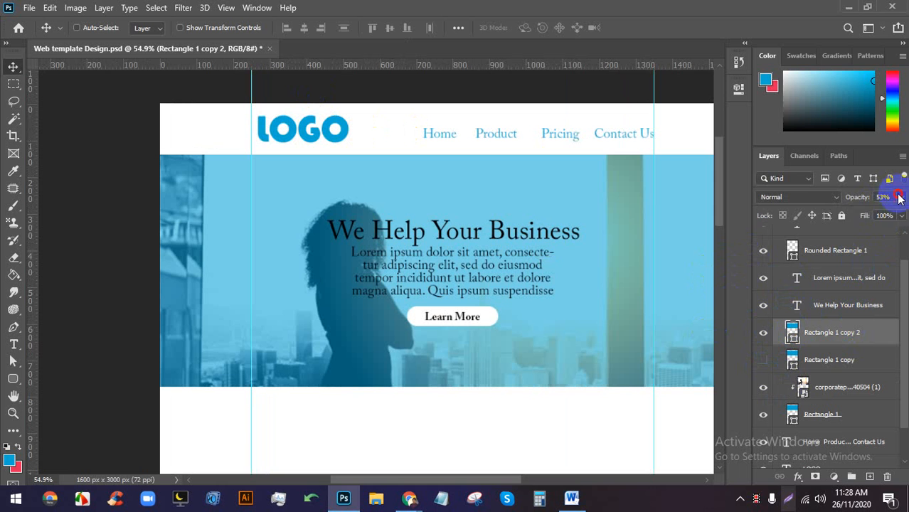
{"action": "left_click_drag", "start_coordinate": [867, 215], "coordinate": [864, 214]}
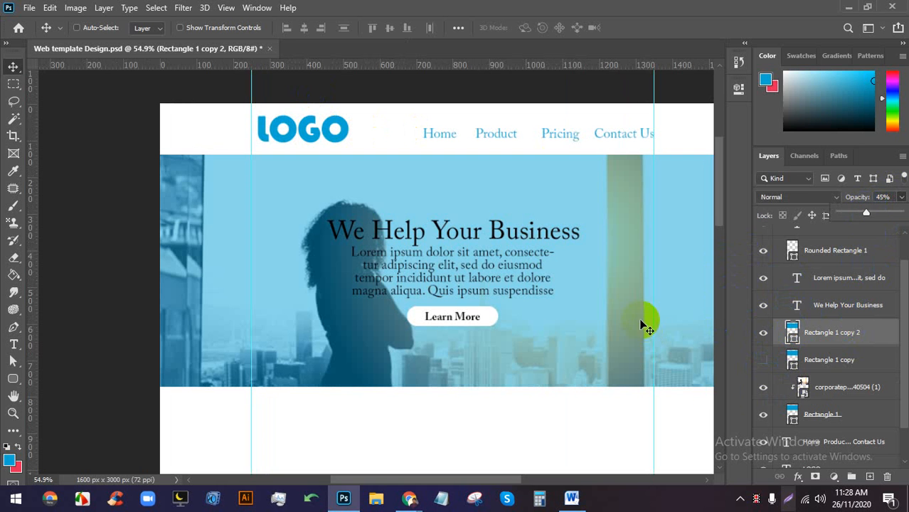
Group the clipped photo layer with the original banner rectangle layer.
{"action": "left_click", "coordinate": [842, 414]}
{"action": "scroll", "coordinate": [853, 397], "scroll_direction": "down", "scroll_amount": 2}
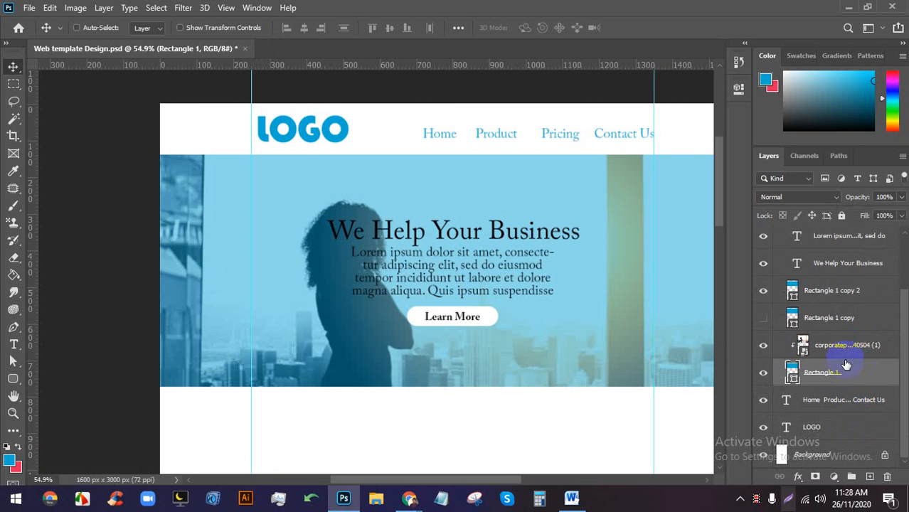
{"action": "left_click", "coordinate": [860, 346], "text": "ctrl"}
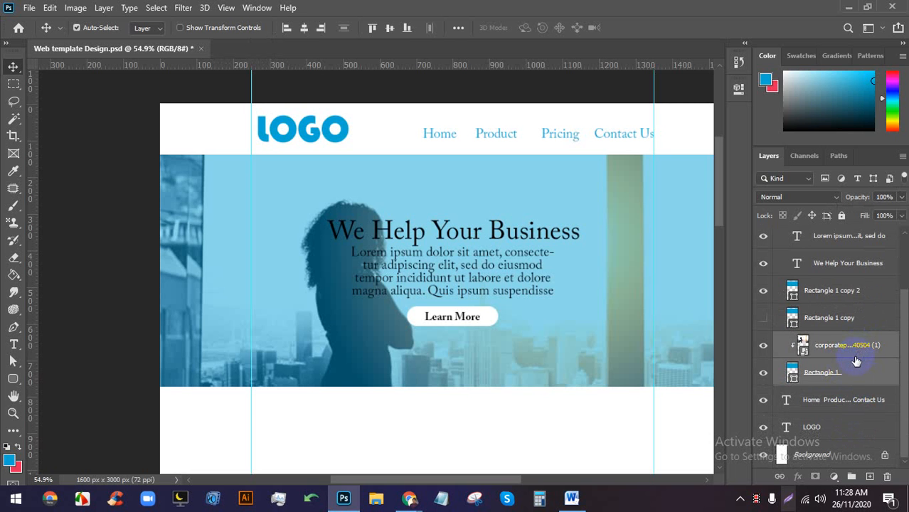
{"action": "key", "text": "ctrl+g"}
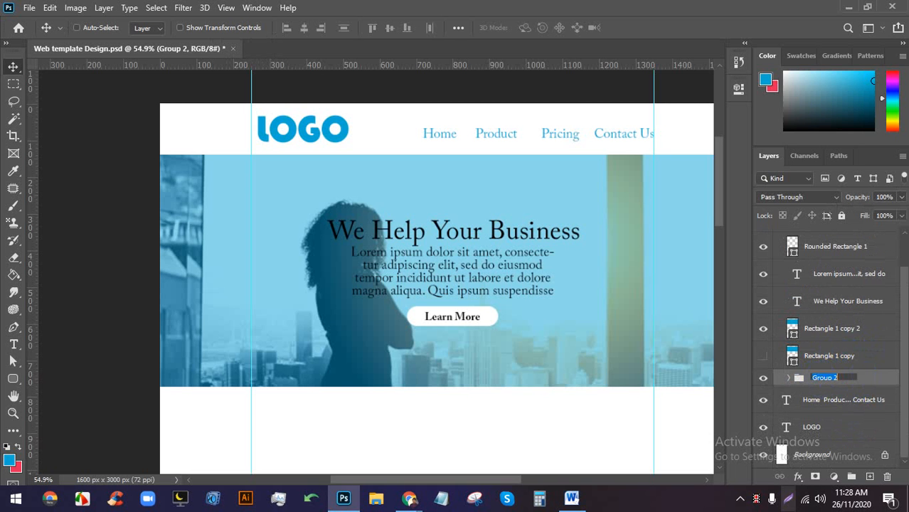
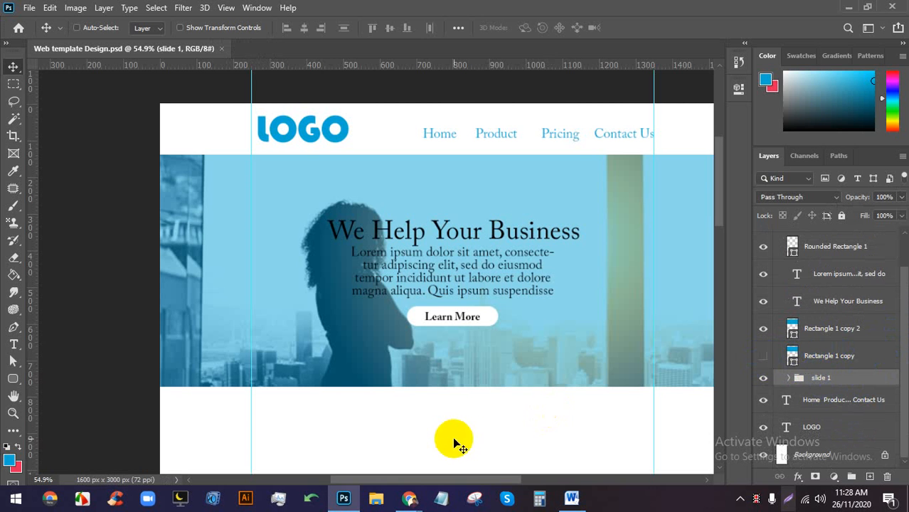
Switch to Chrome, download the image result of the dark-haired businesswoman with three men behind her, and open it in Photoshop.
{"action": "left_click", "coordinate": [409, 497]}
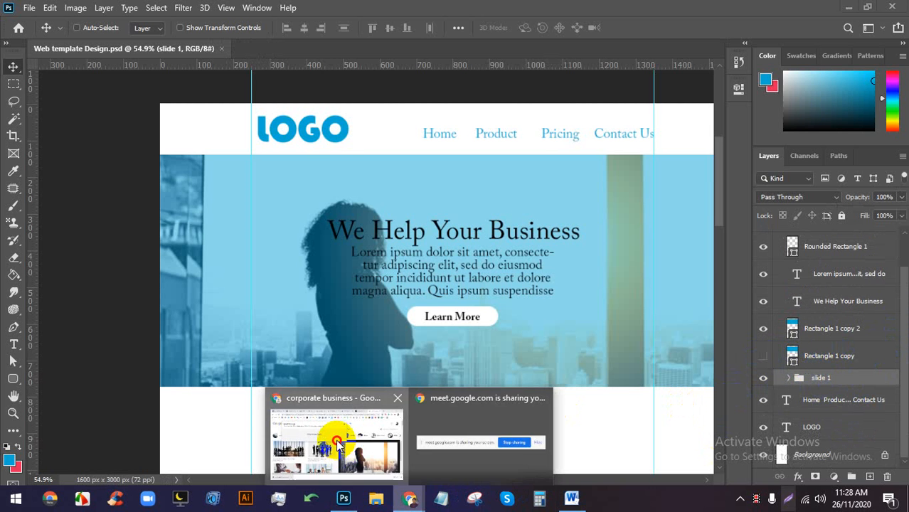
{"action": "left_click", "coordinate": [334, 437]}
{"action": "scroll", "coordinate": [699, 303], "scroll_direction": "down", "scroll_amount": 3}
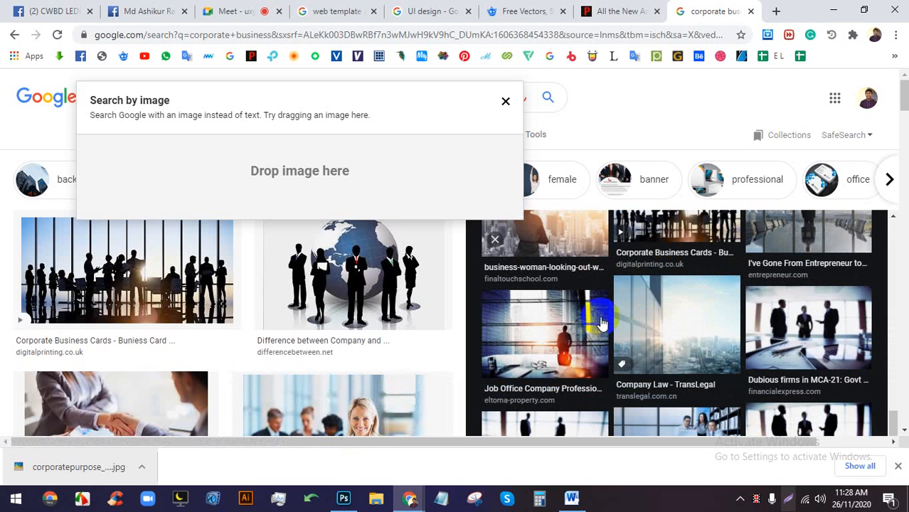
{"action": "scroll", "coordinate": [601, 323], "scroll_direction": "down", "scroll_amount": 3}
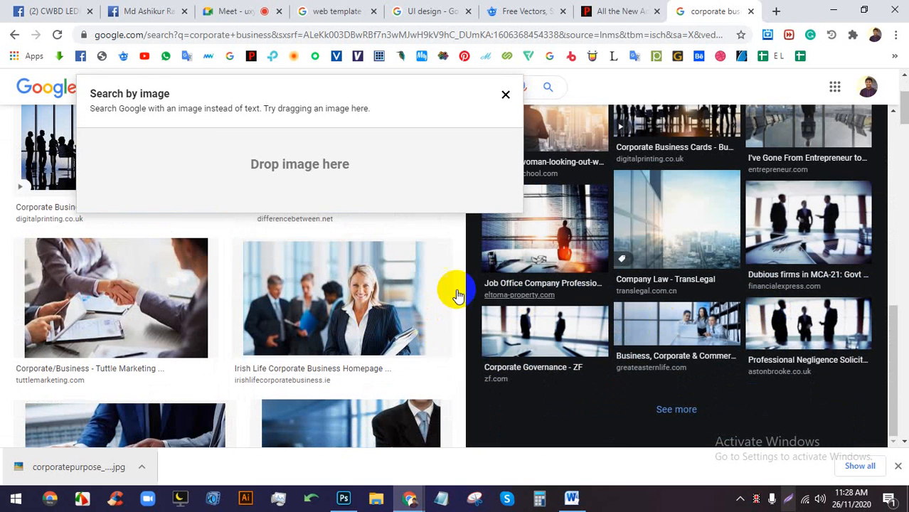
{"action": "left_click", "coordinate": [402, 308]}
{"action": "scroll", "coordinate": [635, 257], "scroll_direction": "down", "scroll_amount": 5}
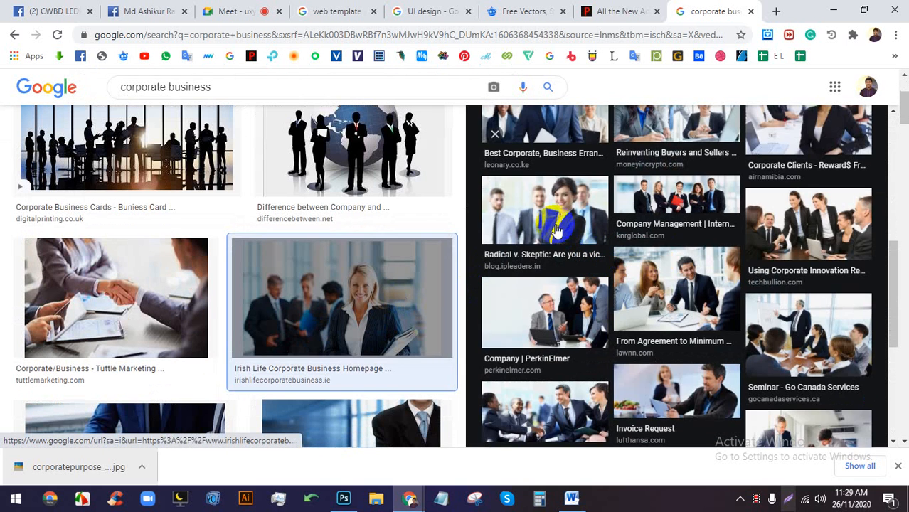
{"action": "left_click", "coordinate": [557, 231]}
{"action": "right_click", "coordinate": [636, 211]}
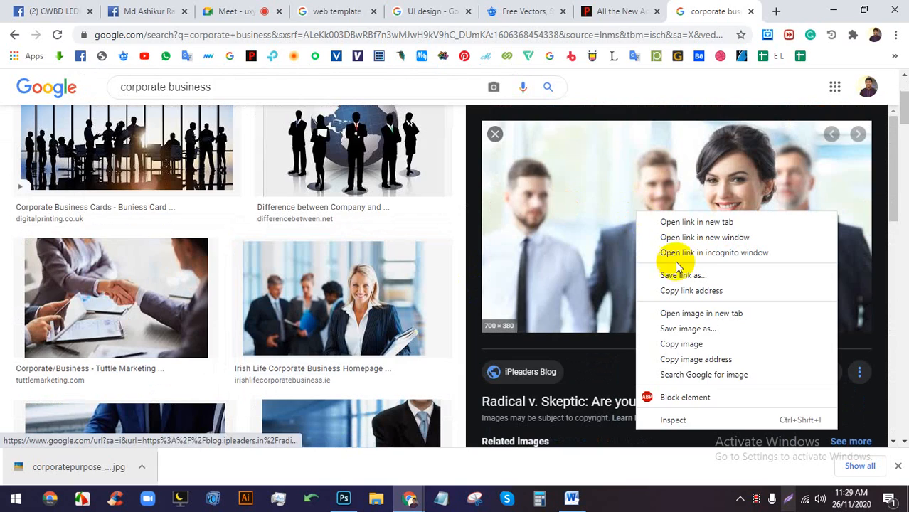
{"action": "left_click", "coordinate": [696, 327]}
{"action": "key", "text": "Return"}
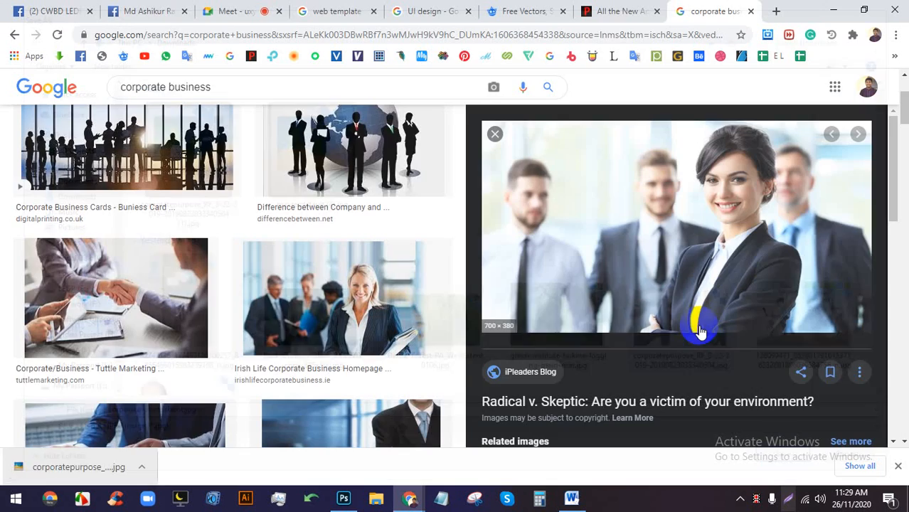
{"action": "left_click_drag", "start_coordinate": [67, 458], "coordinate": [822, 352]}
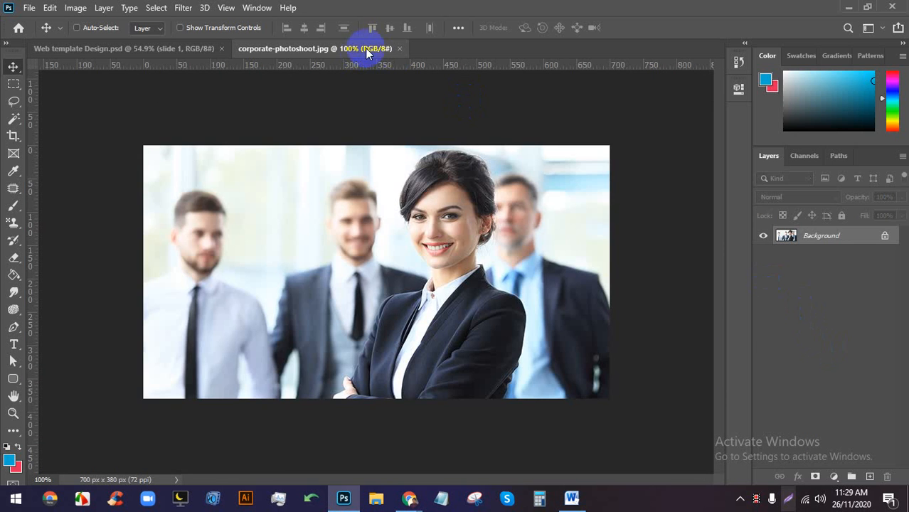
Show the hidden Rectangle 1 copy layer in the web template and duplicate it.
{"action": "left_click", "coordinate": [146, 51]}
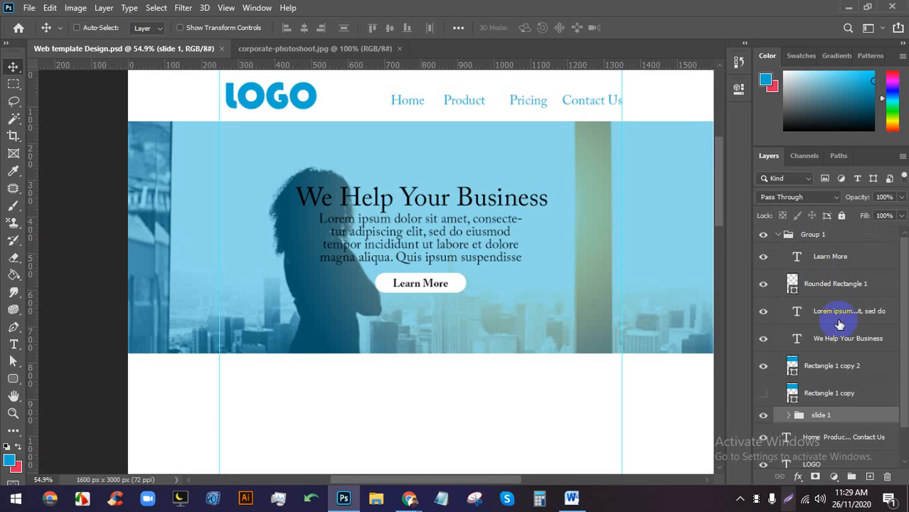
{"action": "left_click", "coordinate": [767, 397]}
{"action": "left_click", "coordinate": [828, 404]}
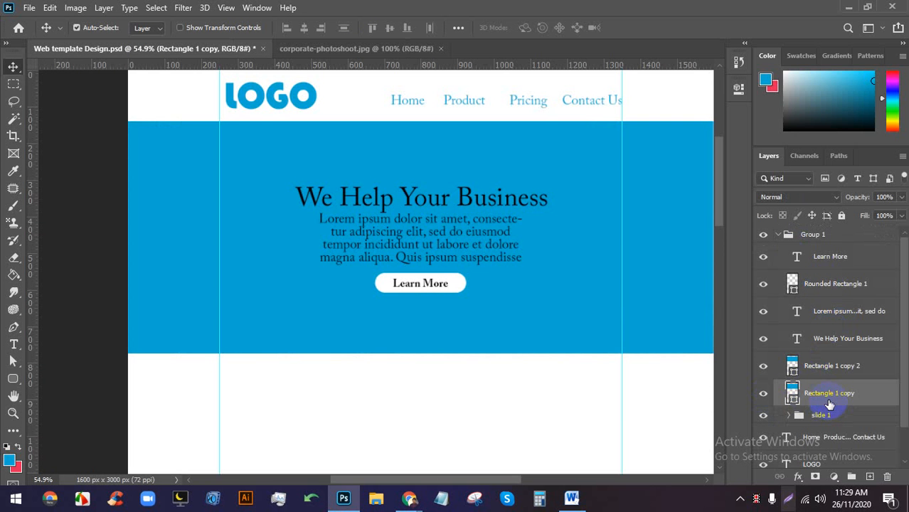
{"action": "key", "text": "ctrl+j"}
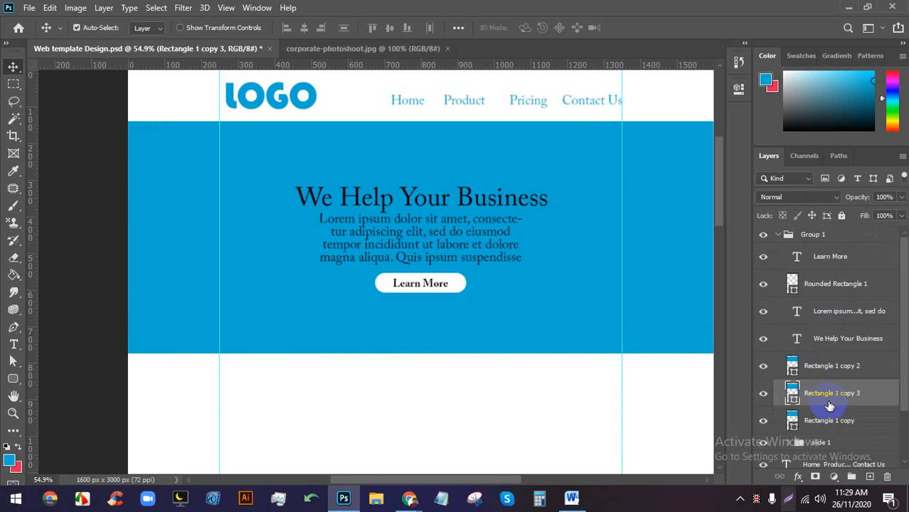
{"action": "scroll", "coordinate": [827, 404], "scroll_direction": "down", "scroll_amount": 1}
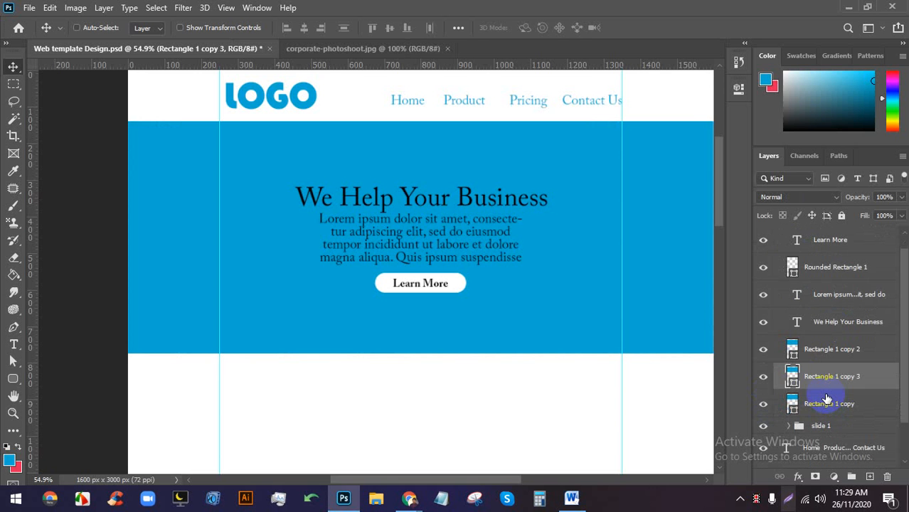
Copy the corporate-photoshoot.jpg photo into the web template, directly above the newly duplicated rectangle.
{"action": "left_click", "coordinate": [344, 48]}
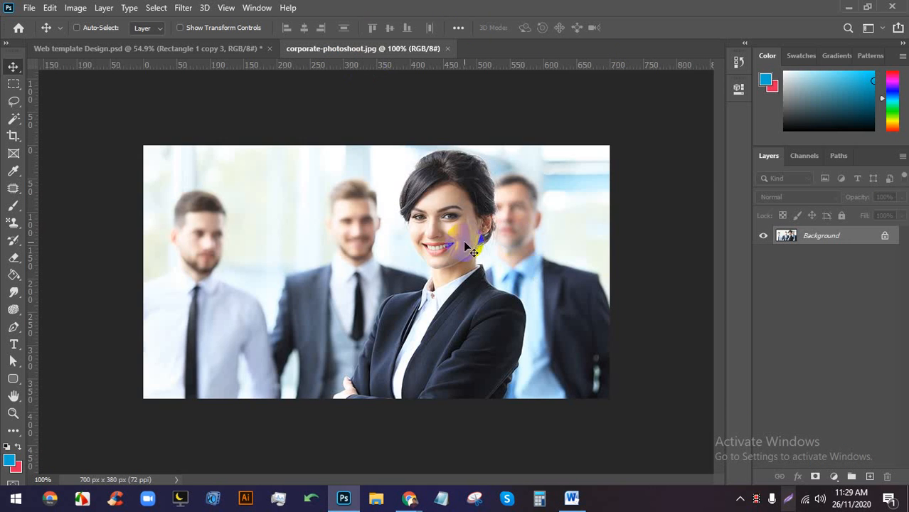
{"action": "left_click", "coordinate": [197, 48]}
{"action": "left_click_drag", "start_coordinate": [197, 47], "coordinate": [467, 226]}
{"action": "scroll", "coordinate": [471, 236], "scroll_direction": "down", "scroll_amount": 1}
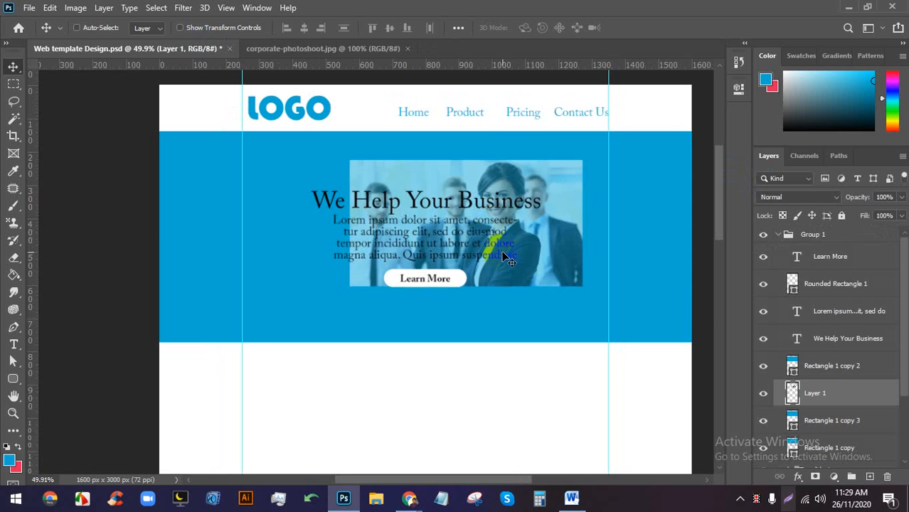
Enlarge the photo to the full page width, about 230%, with its upper edge just above the banner's upper edge.
{"action": "key", "text": "ctrl+t"}
{"action": "left_click_drag", "start_coordinate": [465, 280], "coordinate": [403, 313]}
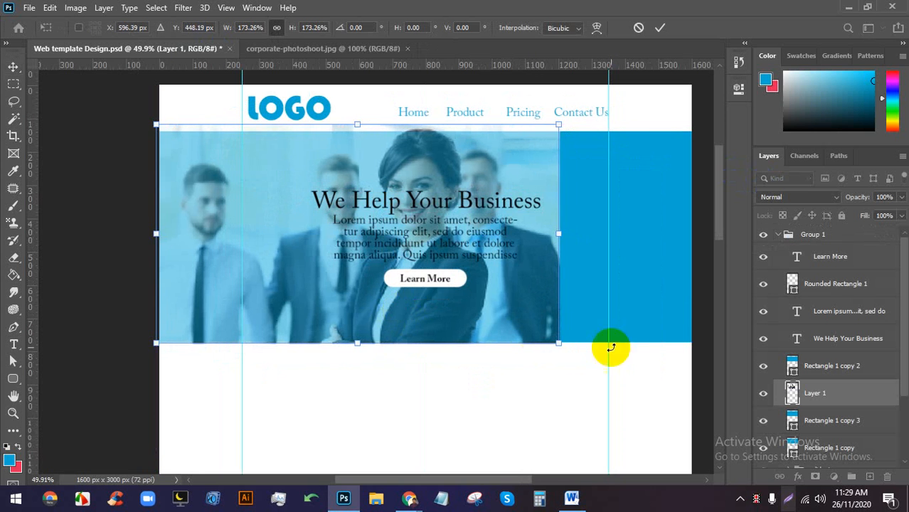
{"action": "left_click_drag", "start_coordinate": [565, 344], "coordinate": [701, 400]}
{"action": "left_click_drag", "start_coordinate": [595, 376], "coordinate": [597, 380]}
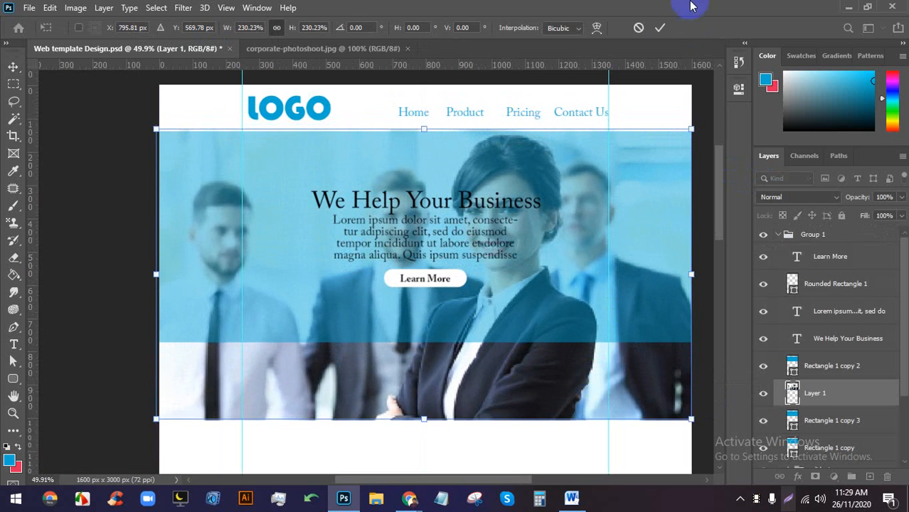
{"action": "left_click", "coordinate": [660, 27]}
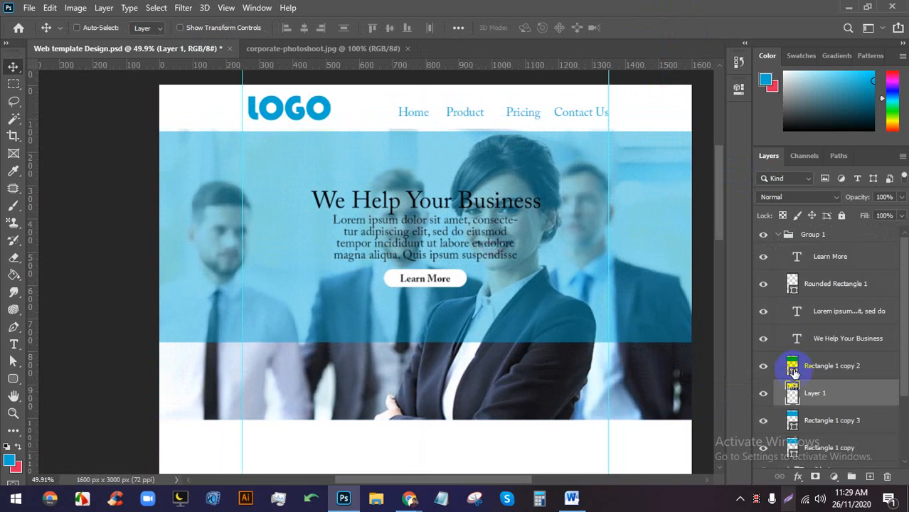
Clip the photo to the Rectangle 1 copy 3 layer and group the two layers.
{"action": "left_click", "coordinate": [835, 404], "text": "alt"}
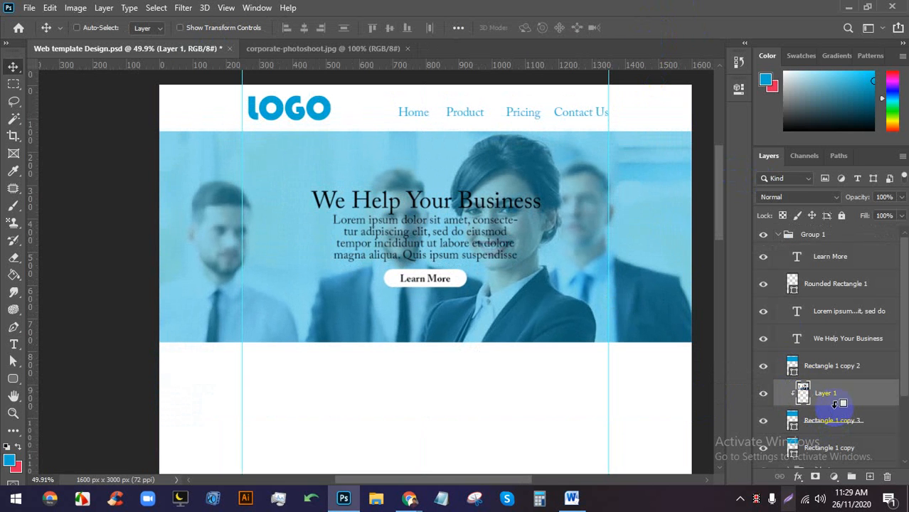
{"action": "left_click", "coordinate": [869, 422], "text": "ctrl"}
{"action": "key", "text": "ctrl+g"}
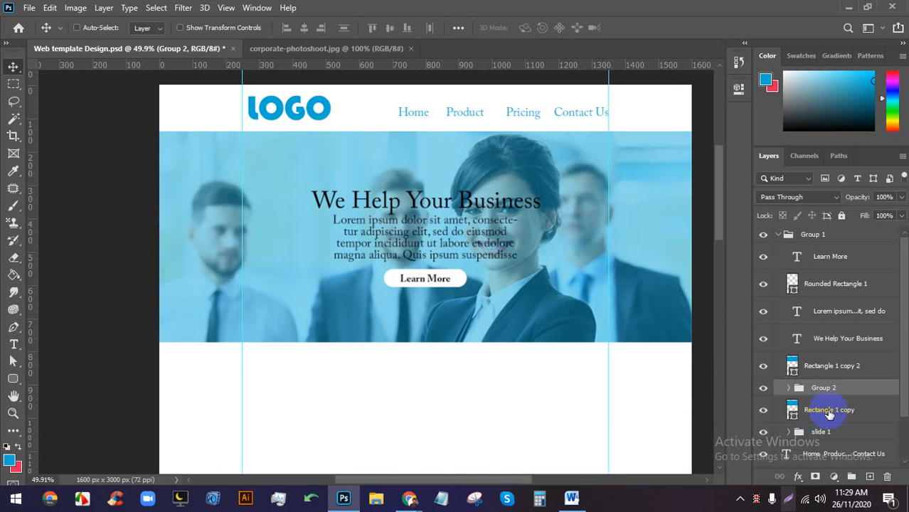
Select the Rectangle 1 copy layer, then switch to Chrome and download the related image of the black-suited woman in front of a meeting table.
{"action": "left_click", "coordinate": [828, 411]}
{"action": "mouse_move", "coordinate": [410, 497]}
{"action": "left_click", "coordinate": [360, 425]}
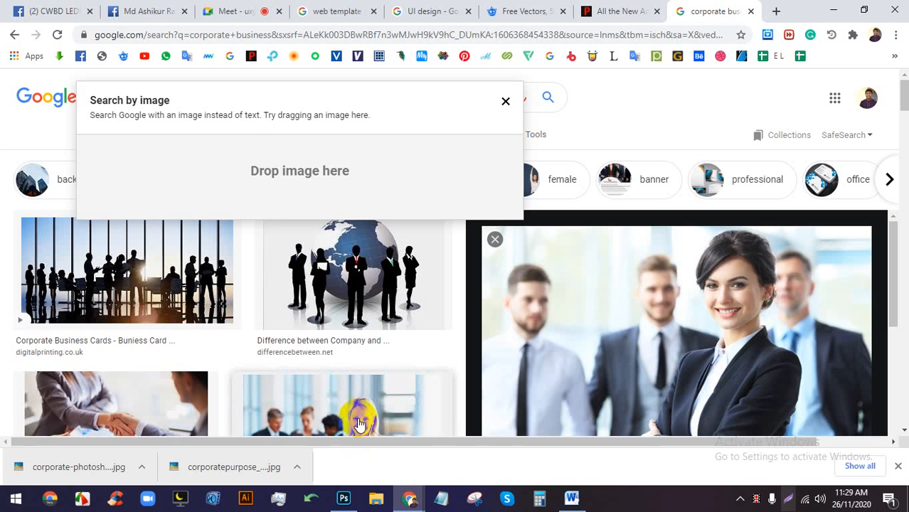
{"action": "scroll", "coordinate": [576, 300], "scroll_direction": "down", "scroll_amount": 2}
{"action": "left_click", "coordinate": [505, 101]}
{"action": "scroll", "coordinate": [622, 285], "scroll_direction": "down", "scroll_amount": 1}
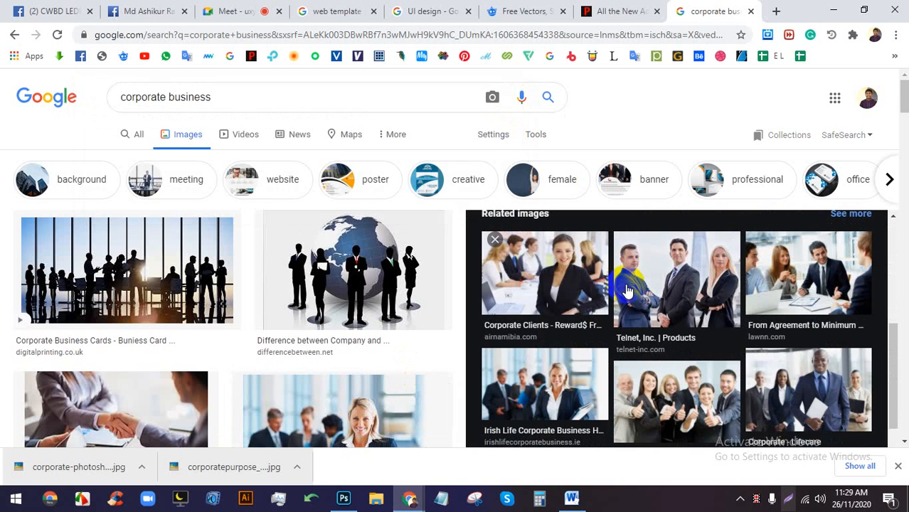
{"action": "left_click", "coordinate": [575, 277]}
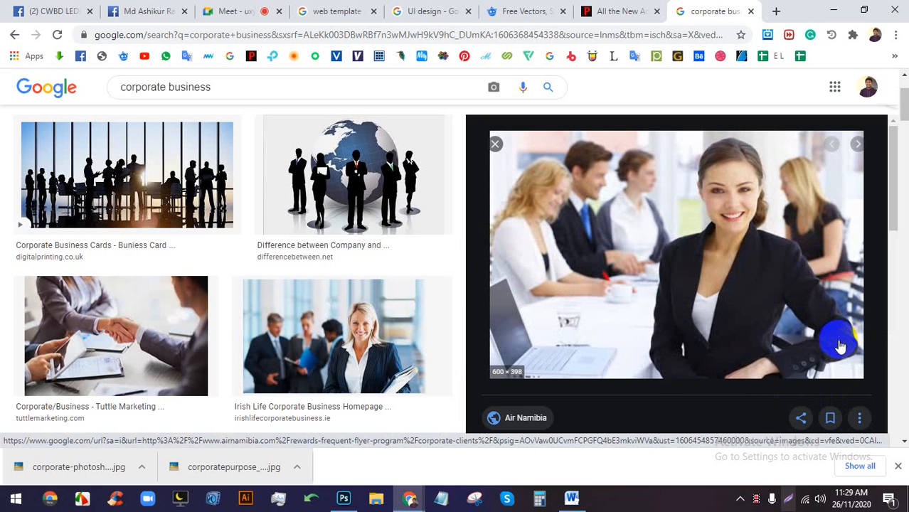
{"action": "right_click", "coordinate": [704, 220]}
{"action": "left_click", "coordinate": [756, 348]}
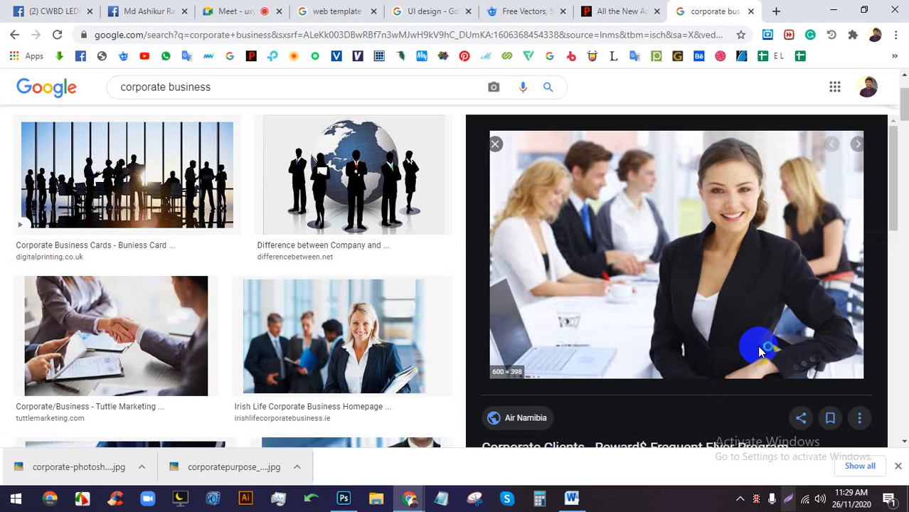
{"action": "key", "text": "Return"}
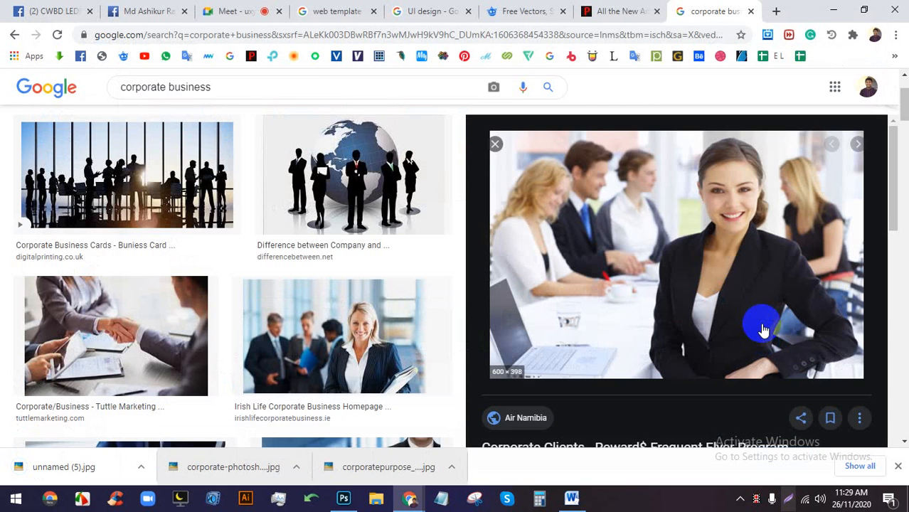
Place the downloaded meeting photo in the Photoshop template above the Rectangle 1 copy layer and hide Group 2.
{"action": "left_click_drag", "start_coordinate": [762, 329], "coordinate": [430, 333]}
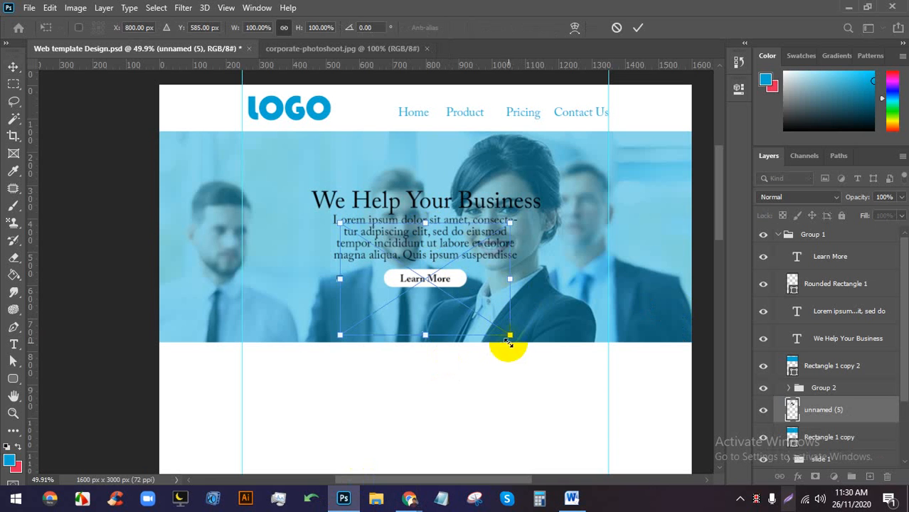
{"action": "left_click", "coordinate": [638, 29]}
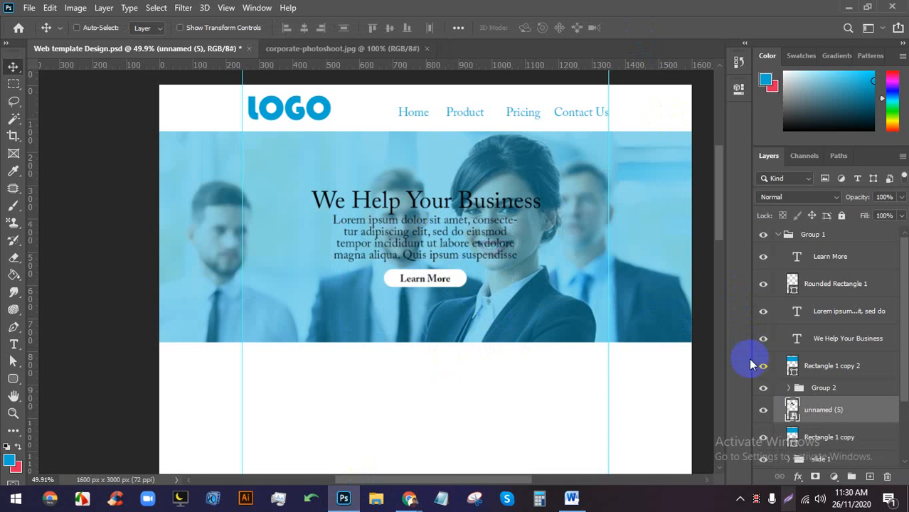
{"action": "left_click", "coordinate": [763, 386]}
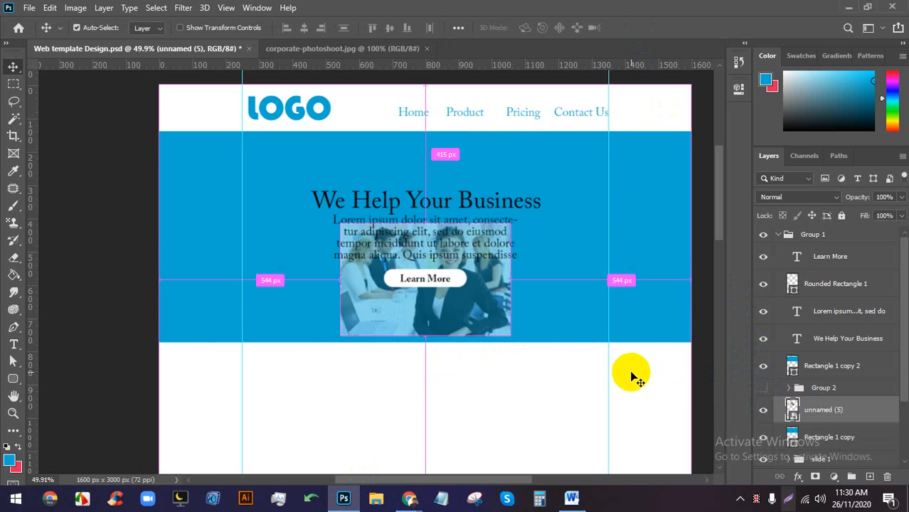
Enlarge the meeting photo to the full page width and position it so that it covers the banner below the header.
{"action": "key", "text": "ctrl+t"}
{"action": "left_click_drag", "start_coordinate": [425, 223], "coordinate": [425, 119]}
{"action": "left_click_drag", "start_coordinate": [263, 333], "coordinate": [163, 401]}
{"action": "scroll", "coordinate": [551, 249], "scroll_direction": "down", "scroll_amount": 2}
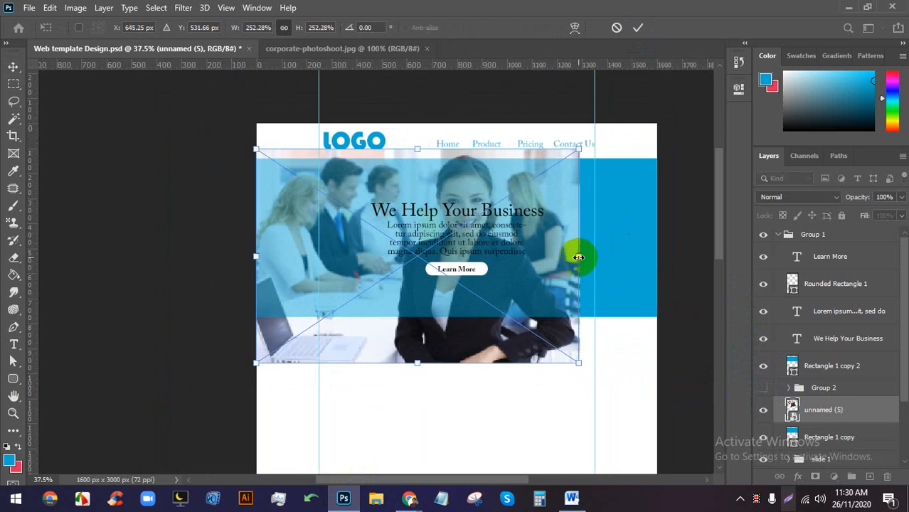
{"action": "left_click_drag", "start_coordinate": [577, 254], "coordinate": [587, 283]}
{"action": "left_click", "coordinate": [638, 27]}
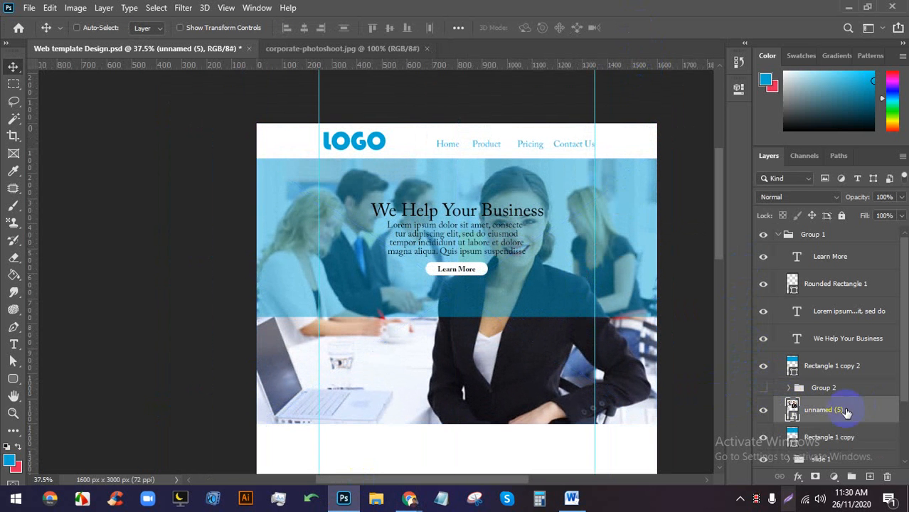
Clip the meeting photo to the Rectangle 1 copy layer and group the two layers.
{"action": "left_click", "coordinate": [823, 422], "text": "alt"}
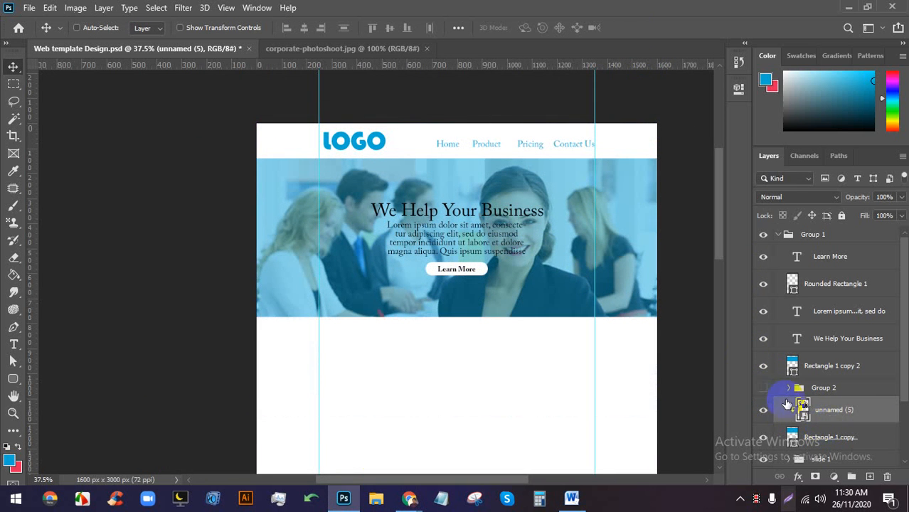
{"action": "left_click", "coordinate": [860, 435]}
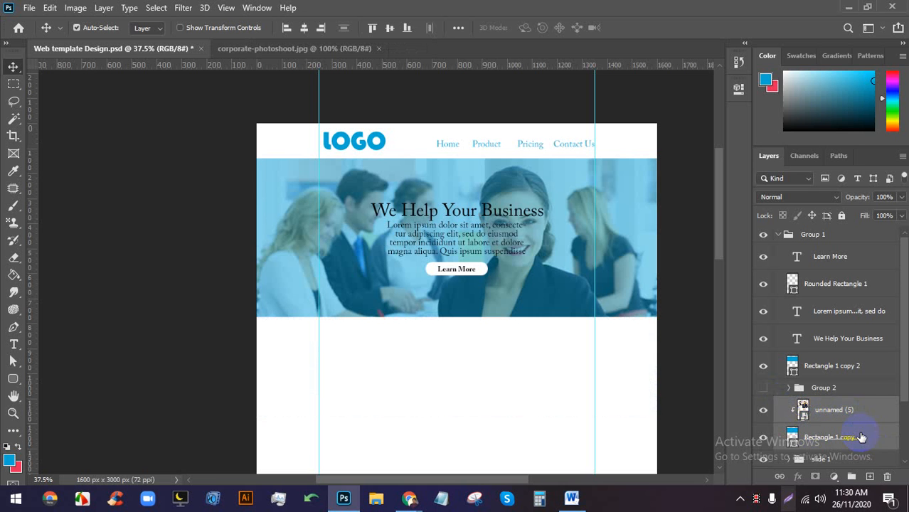
{"action": "key", "text": "ctrl+g"}
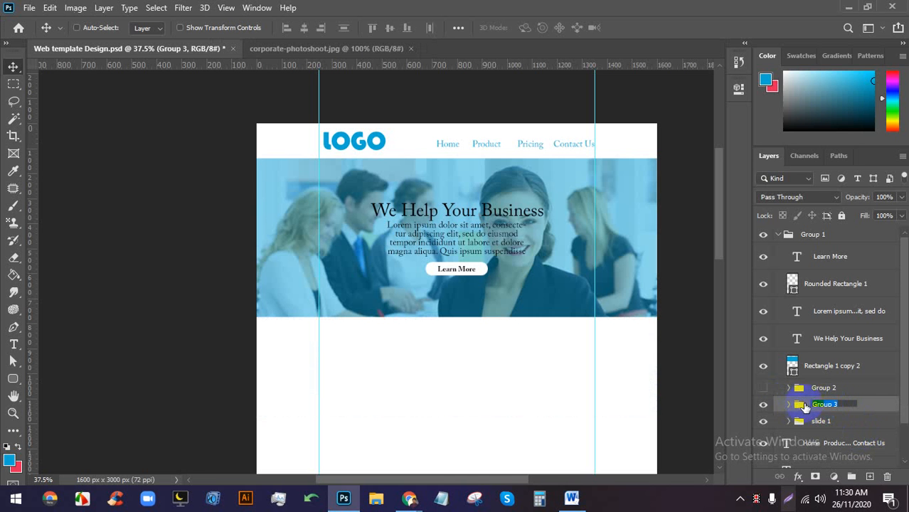
Name the meeting photo's group 2 and the hidden photo group above it 3, and show group 3.
{"action": "double_click", "coordinate": [822, 388]}
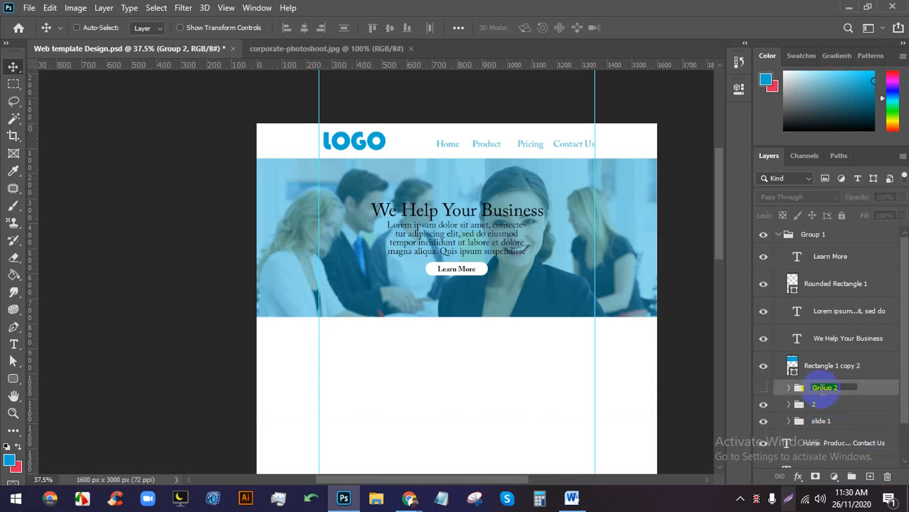
{"action": "left_click", "coordinate": [763, 393]}
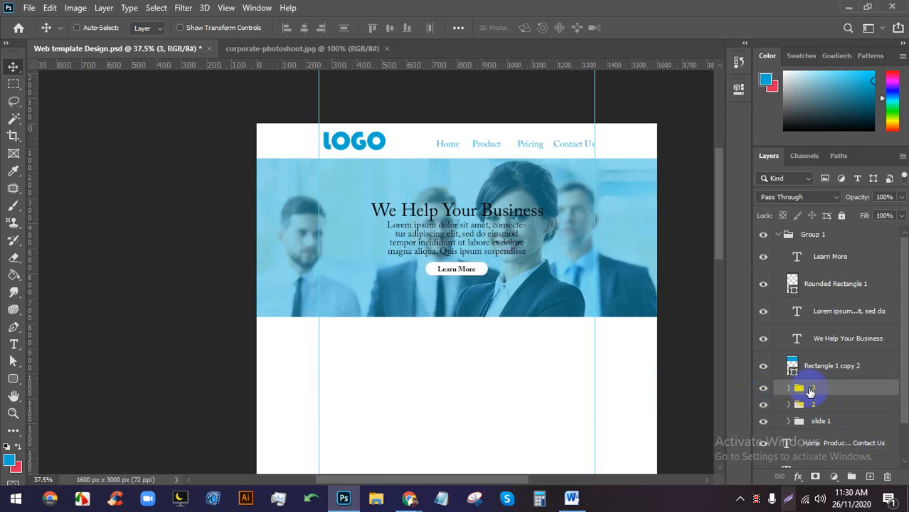
{"action": "scroll", "coordinate": [551, 199], "scroll_direction": "up", "scroll_amount": 3}
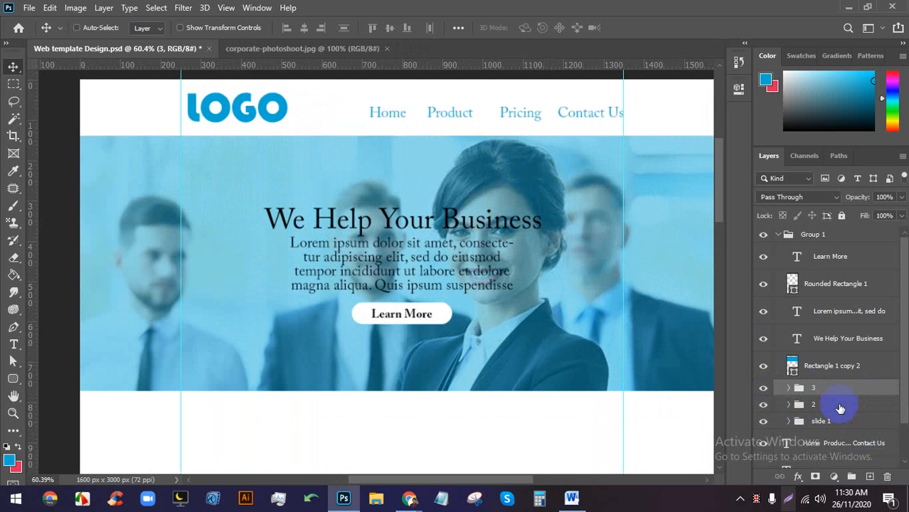
Preview the banner by hiding photo groups 3, 2 and slide 1 in turn, and show all three again.
{"action": "scroll", "coordinate": [526, 173], "scroll_direction": "down", "scroll_amount": 1}
{"action": "scroll", "coordinate": [313, 164], "scroll_direction": "down", "scroll_amount": 1}
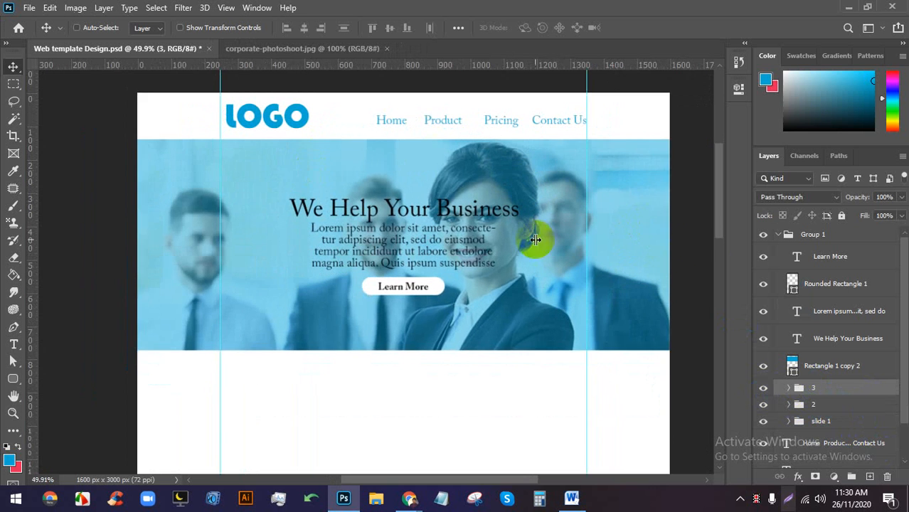
{"action": "scroll", "coordinate": [705, 244], "scroll_direction": "up", "scroll_amount": 1}
{"action": "left_click", "coordinate": [764, 388]}
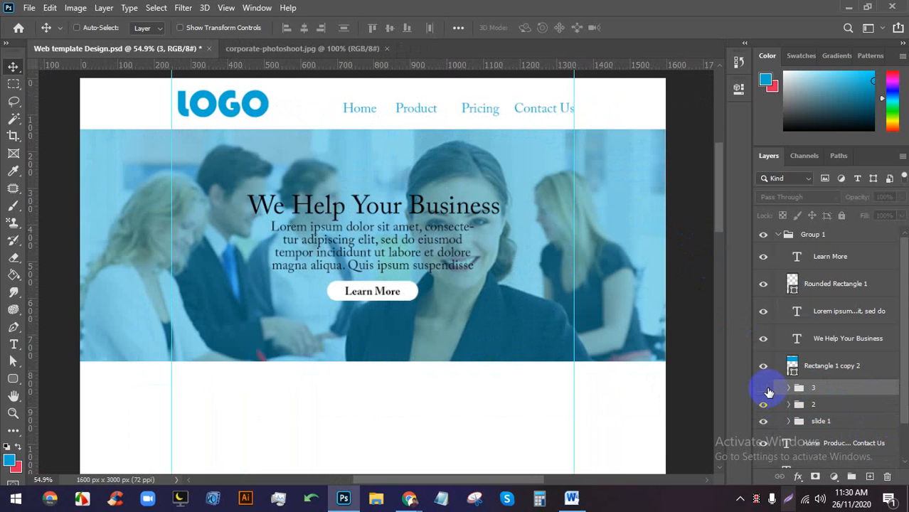
{"action": "left_click", "coordinate": [764, 404]}
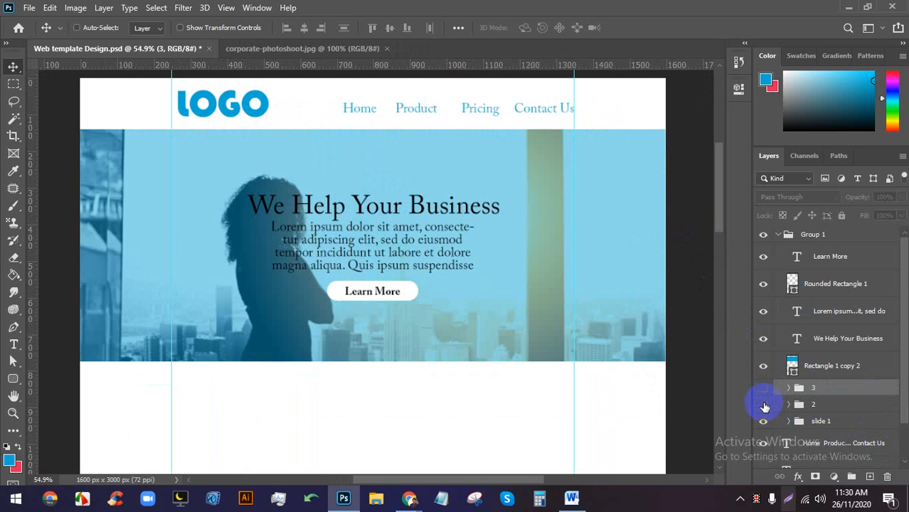
{"action": "left_click", "coordinate": [765, 423]}
{"action": "left_click", "coordinate": [766, 422]}
{"action": "left_click", "coordinate": [763, 403]}
{"action": "left_click", "coordinate": [764, 387]}
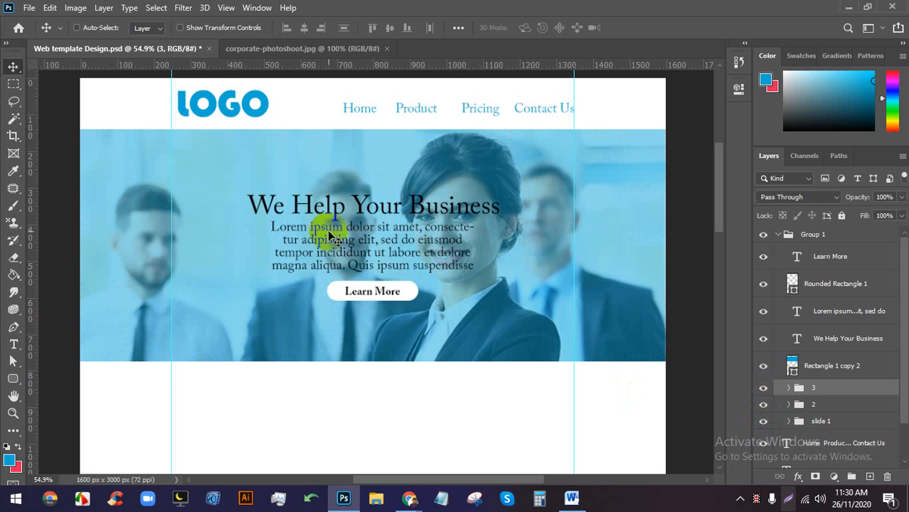
Set the banner heading "We Help Your Business" in the Arca Majora 3 Bold font.
{"action": "scroll", "coordinate": [368, 181], "scroll_direction": "up", "scroll_amount": 1}
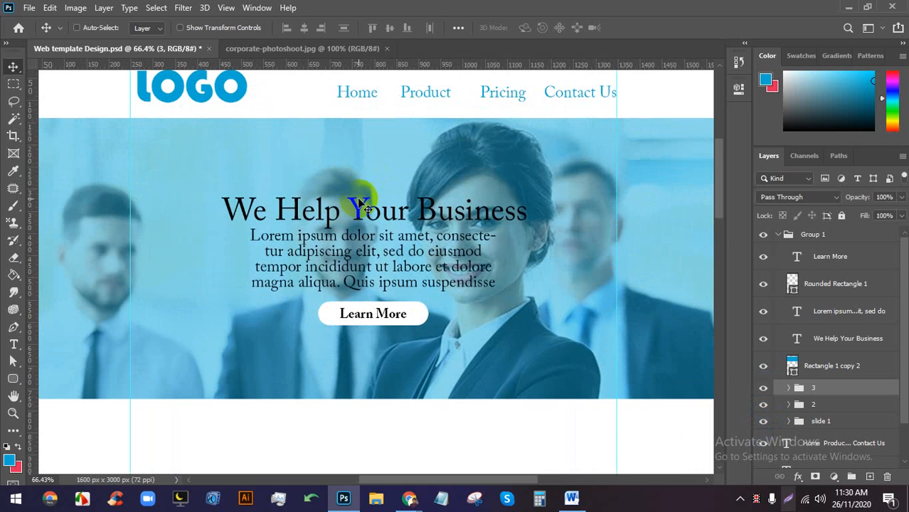
{"action": "double_click", "coordinate": [360, 197]}
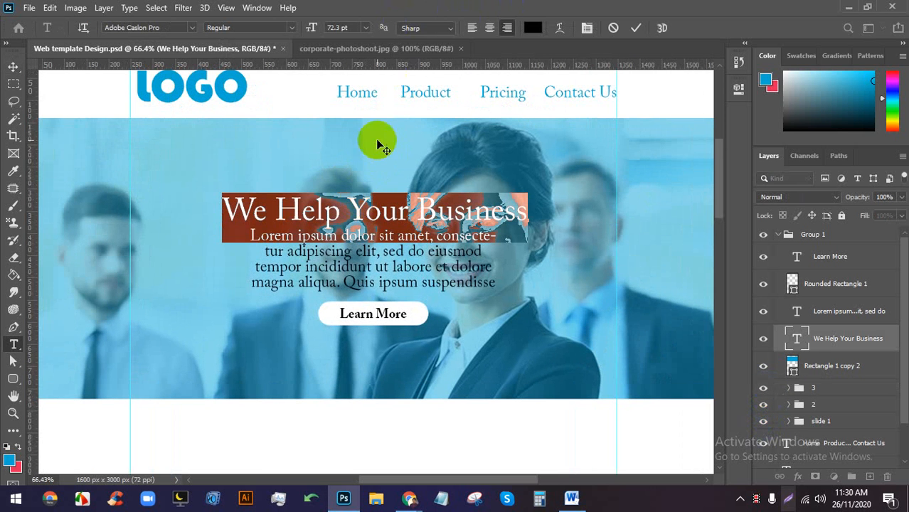
{"action": "left_click", "coordinate": [191, 27]}
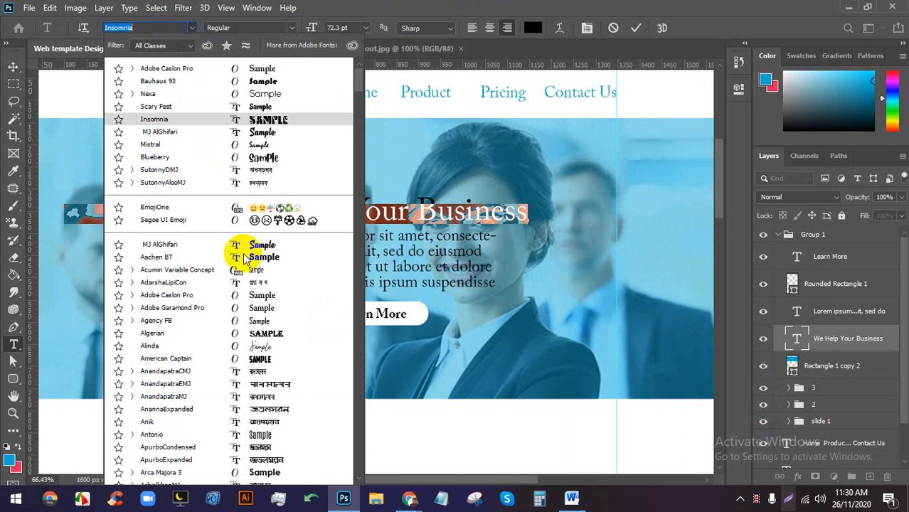
{"action": "scroll", "coordinate": [270, 356], "scroll_direction": "down", "scroll_amount": 2}
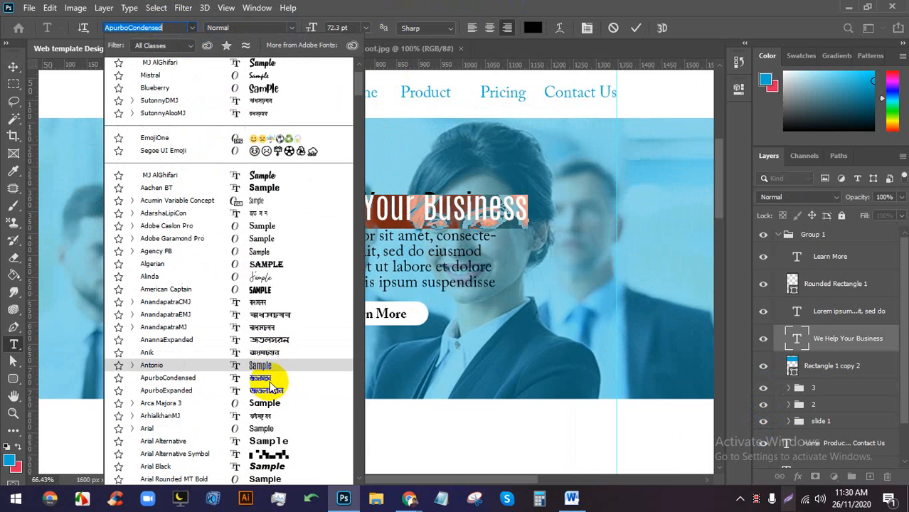
{"action": "left_click", "coordinate": [264, 403]}
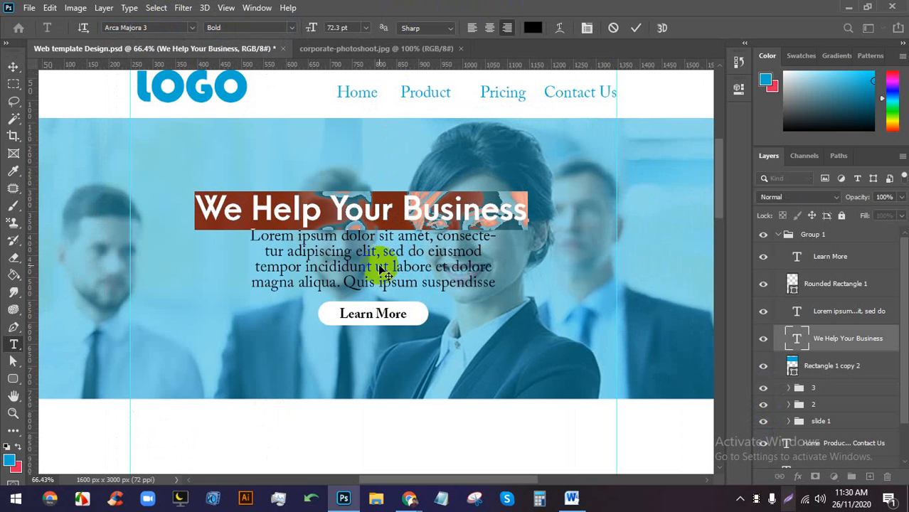
{"action": "left_click", "coordinate": [636, 27]}
{"action": "key", "text": "v"}
Change the text colour of the "We Help Your Business" heading to white (ffffff).
{"action": "double_click", "coordinate": [427, 208]}
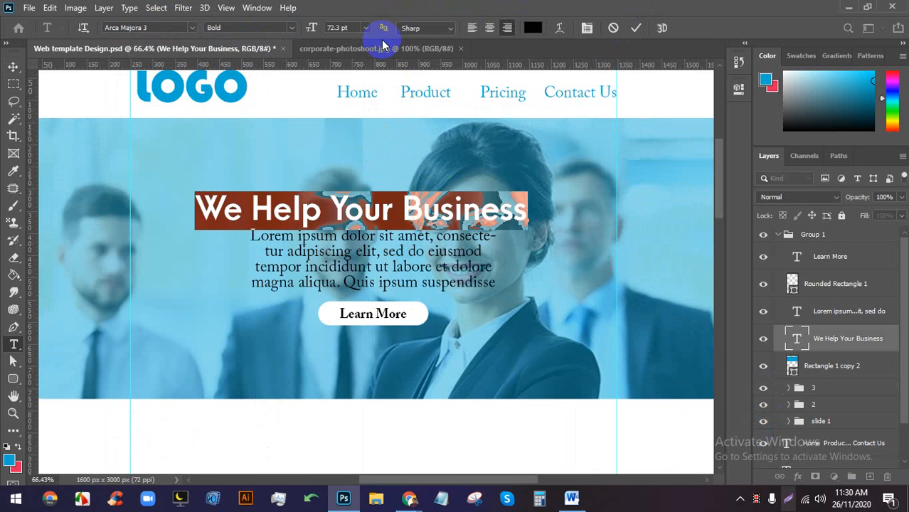
{"action": "left_click", "coordinate": [526, 29]}
{"action": "left_click_drag", "start_coordinate": [500, 189], "coordinate": [369, 115]}
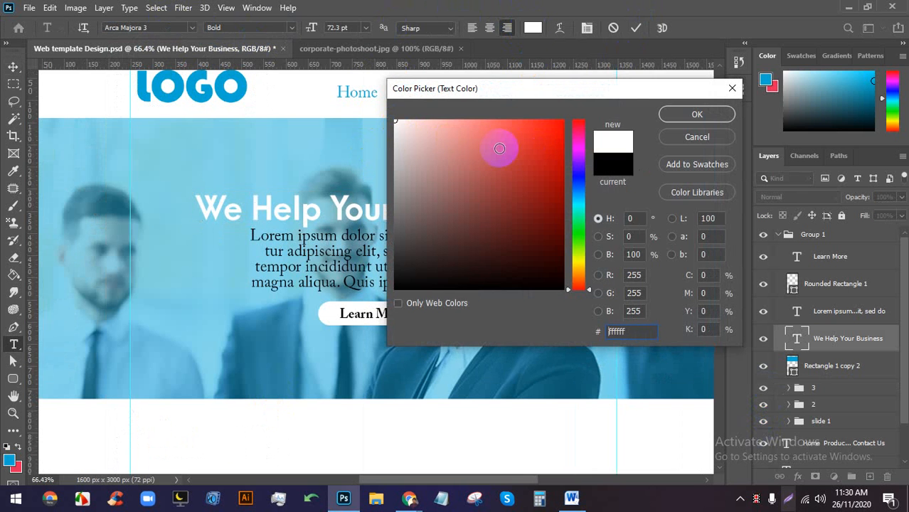
{"action": "left_click", "coordinate": [697, 115]}
{"action": "left_click", "coordinate": [635, 27]}
{"action": "key", "text": "v"}
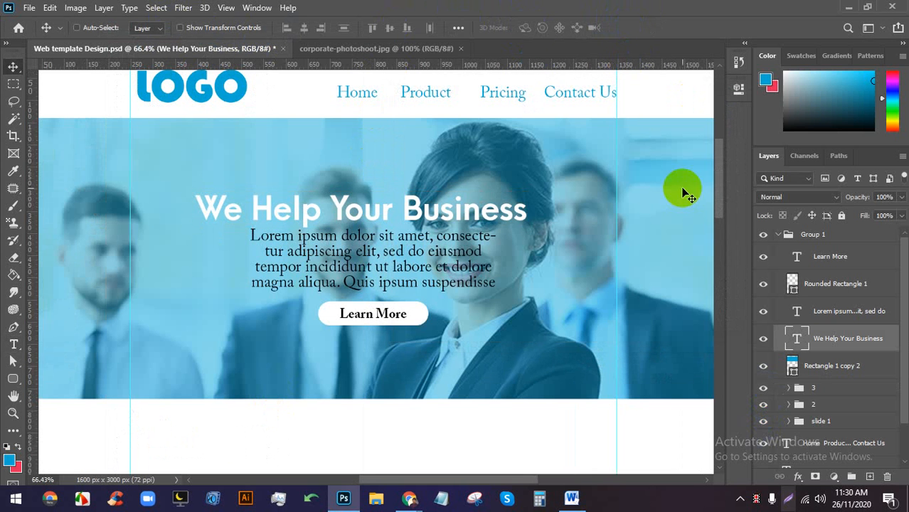
Compare the banner photo with and without the Rectangle 1 copy 2 colour overlay.
{"action": "left_click", "coordinate": [833, 366]}
{"action": "left_click", "coordinate": [764, 366]}
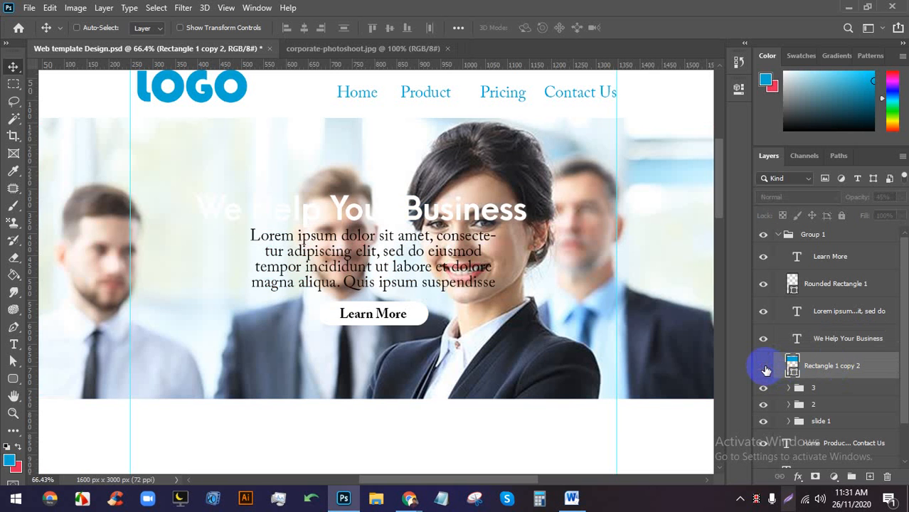
{"action": "left_click", "coordinate": [764, 368]}
{"action": "left_click", "coordinate": [764, 368]}
{"action": "left_click", "coordinate": [764, 368]}
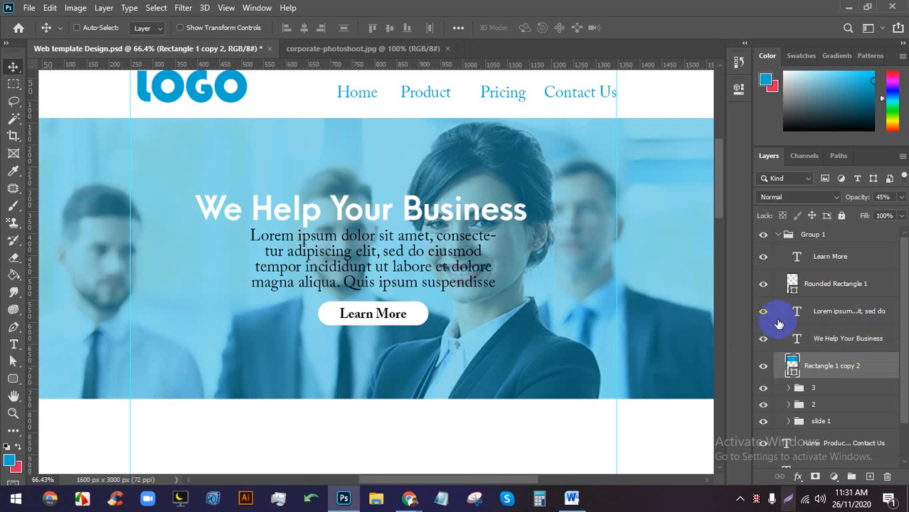
Try several hues for the Rectangle 1 copy 2 overlay and recolour it teal (00d3c7).
{"action": "double_click", "coordinate": [792, 368]}
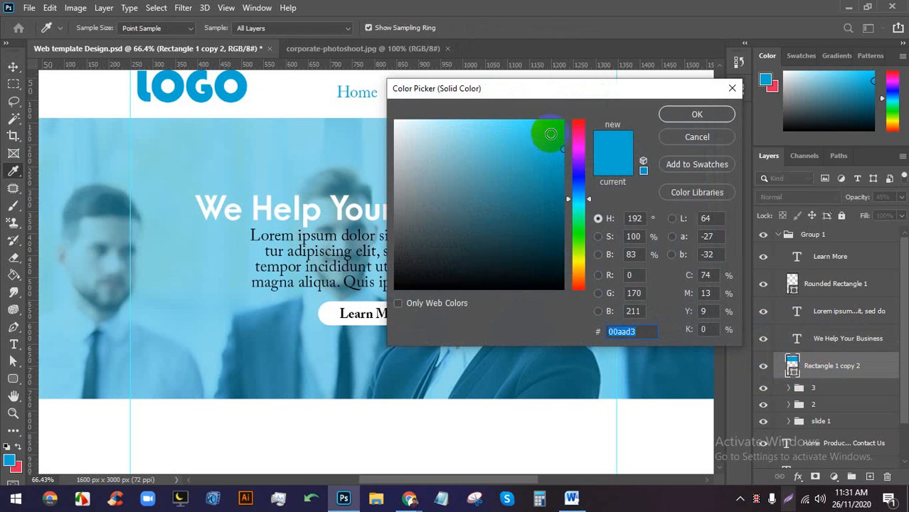
{"action": "left_click", "coordinate": [578, 133]}
{"action": "left_click_drag", "start_coordinate": [557, 88], "coordinate": [776, 89]}
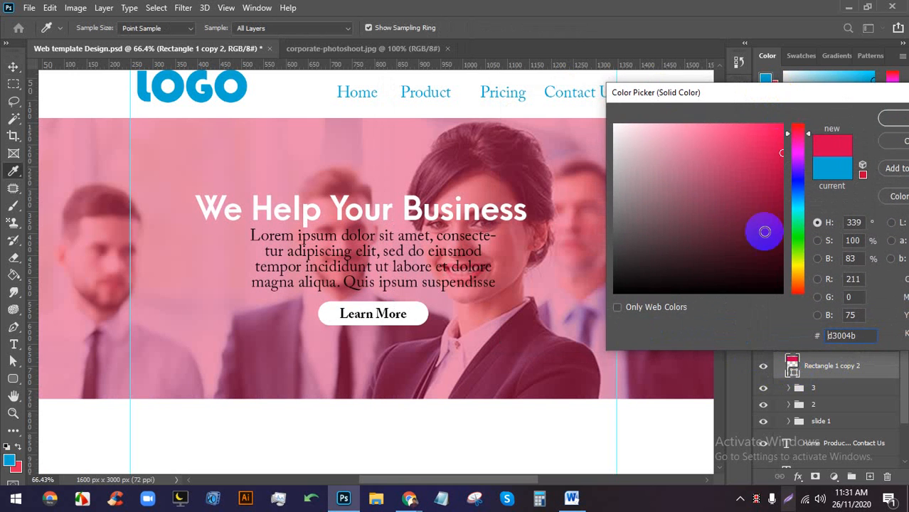
{"action": "left_click", "coordinate": [797, 270]}
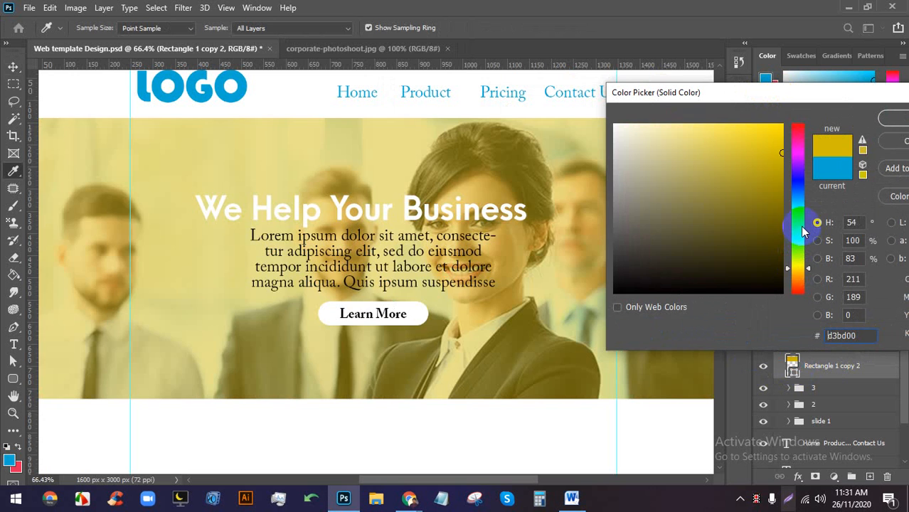
{"action": "left_click", "coordinate": [800, 226]}
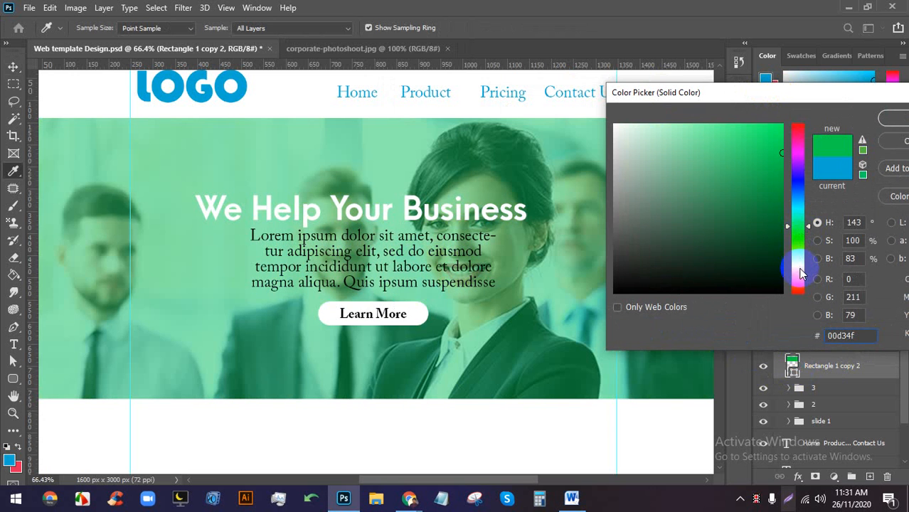
{"action": "left_click_drag", "start_coordinate": [800, 285], "coordinate": [799, 239]}
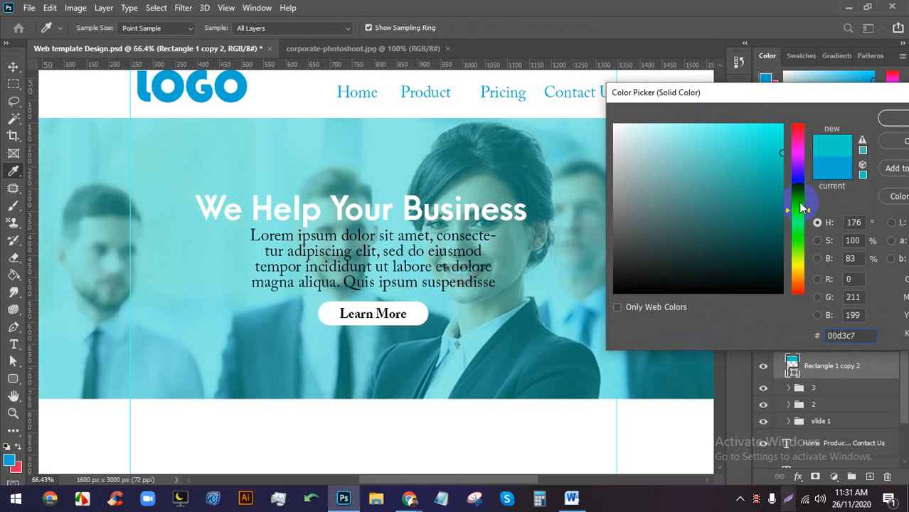
{"action": "left_click", "coordinate": [889, 119]}
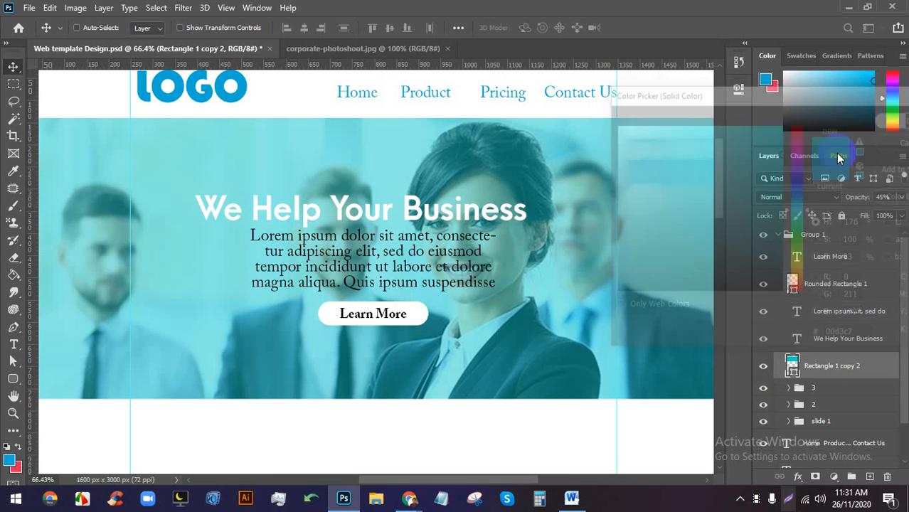
Check the Google Meet call in Chrome, dismiss the downloads bar and return to Photoshop.
{"action": "left_click", "coordinate": [409, 498]}
{"action": "left_click", "coordinate": [234, 10]}
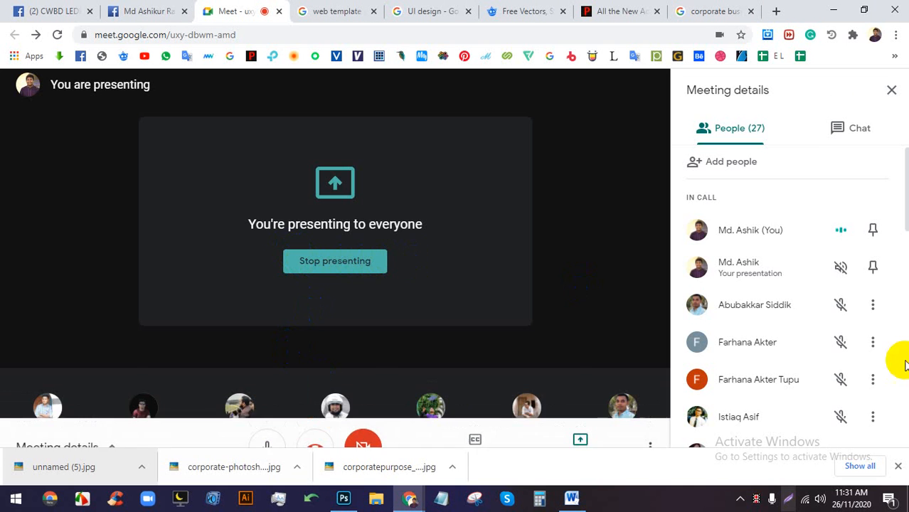
{"action": "left_click", "coordinate": [897, 466]}
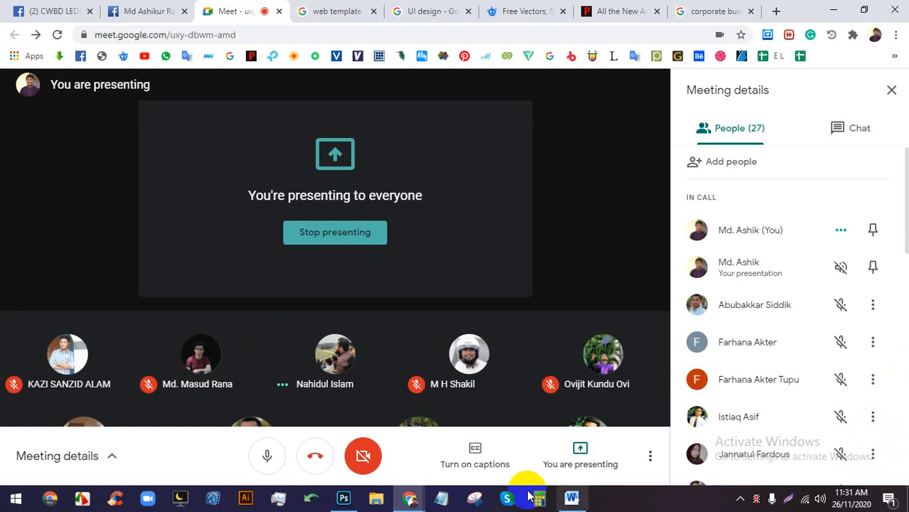
{"action": "left_click", "coordinate": [344, 498]}
Check the font settings of the Learn More button text and the banner heading without changing them.
{"action": "scroll", "coordinate": [416, 260], "scroll_direction": "down", "scroll_amount": 3}
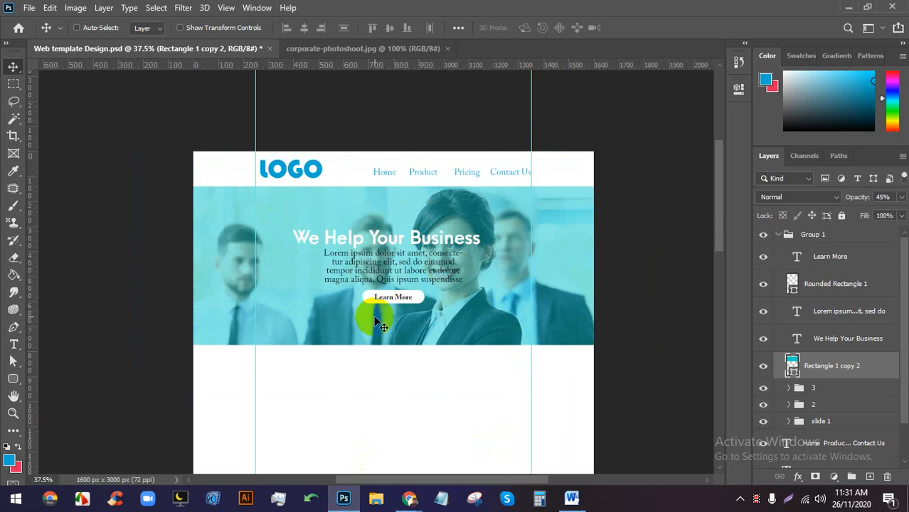
{"action": "scroll", "coordinate": [381, 314], "scroll_direction": "up", "scroll_amount": 3}
{"action": "double_click", "coordinate": [393, 301]}
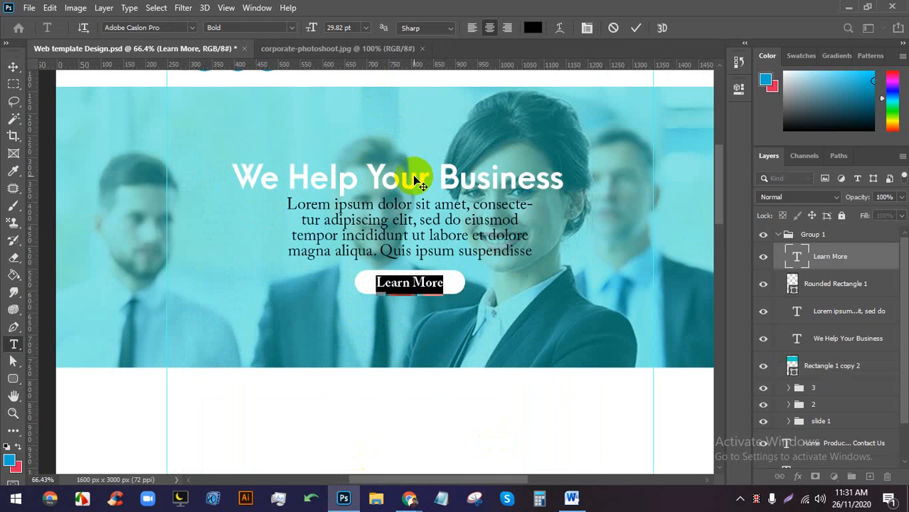
{"action": "left_click", "coordinate": [635, 27]}
{"action": "key", "text": "v"}
{"action": "double_click", "coordinate": [425, 195]}
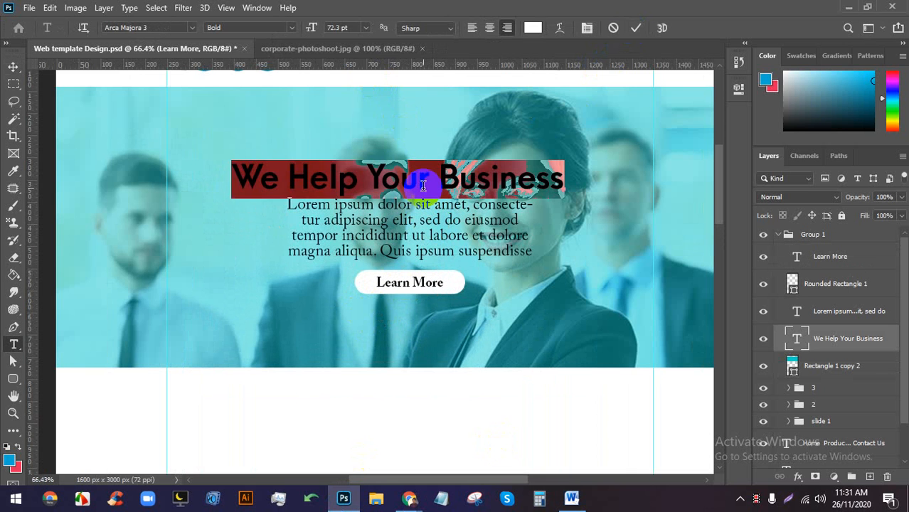
{"action": "left_click", "coordinate": [151, 28]}
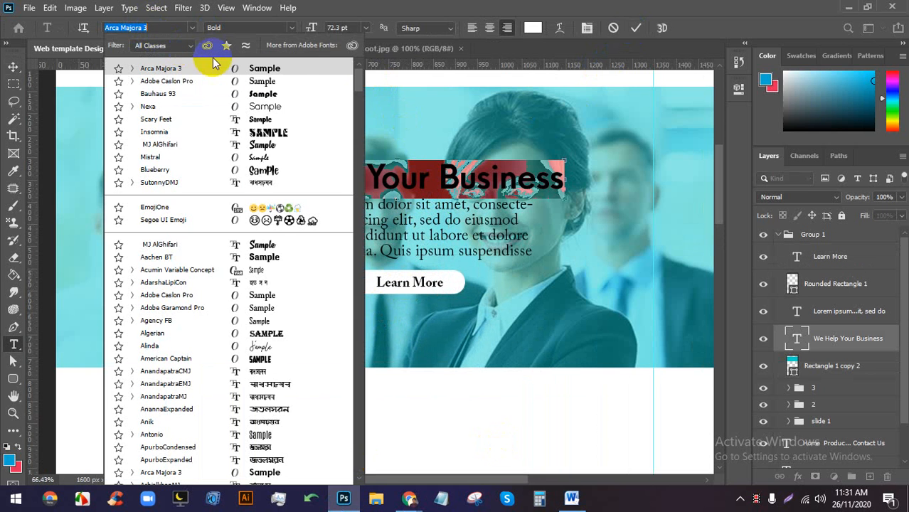
{"action": "left_click", "coordinate": [613, 28]}
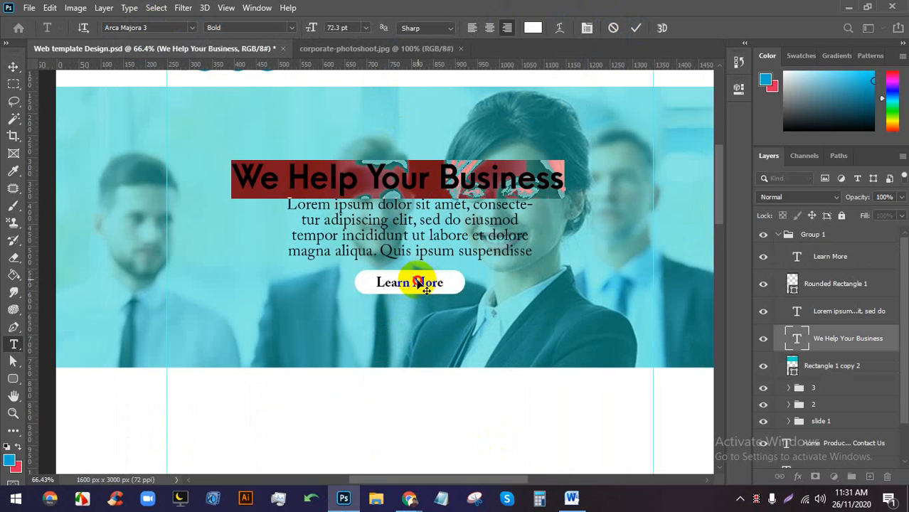
{"action": "left_click", "coordinate": [635, 28]}
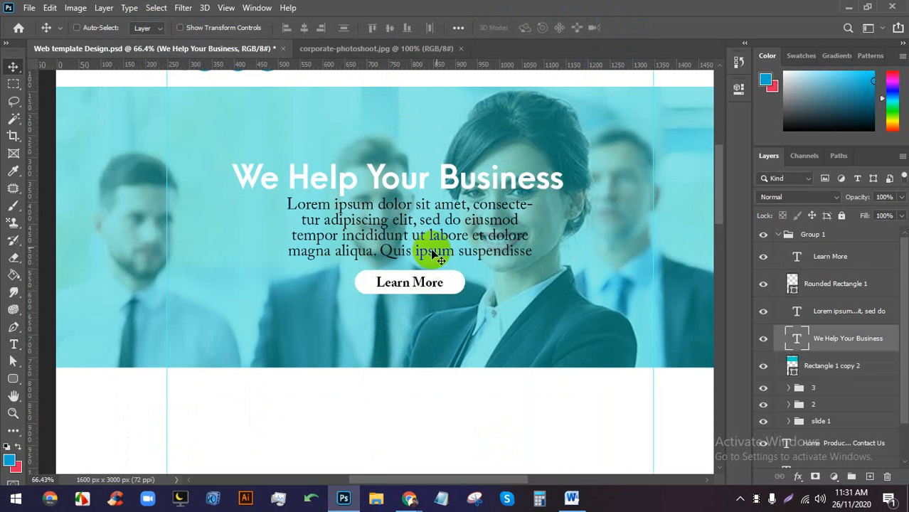
Set the Learn More button text in Arca Majora 3 Bold and save the template.
{"action": "left_click", "coordinate": [405, 279], "text": "ctrl"}
{"action": "double_click", "coordinate": [405, 279]}
{"action": "left_click", "coordinate": [163, 29]}
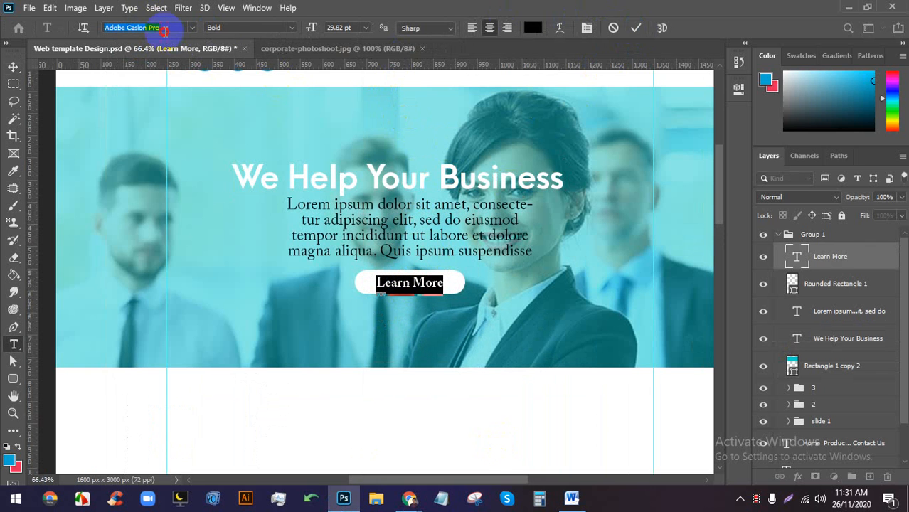
{"action": "type", "text": "arca"}
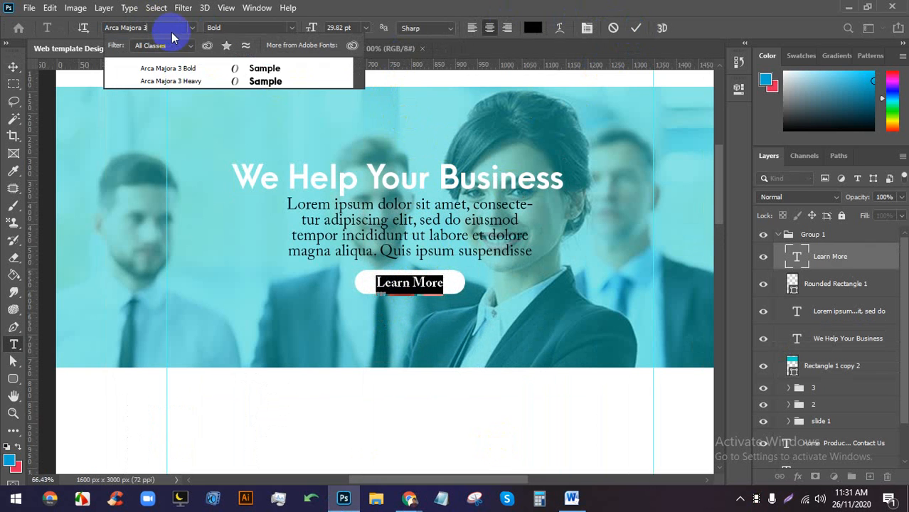
{"action": "left_click", "coordinate": [261, 74]}
{"action": "left_click", "coordinate": [634, 28]}
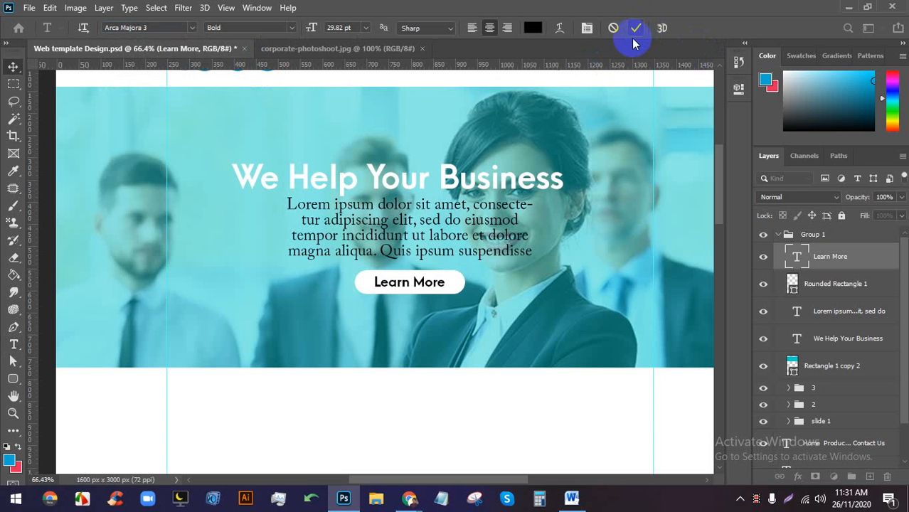
{"action": "key", "text": "v"}
{"action": "scroll", "coordinate": [406, 305], "scroll_direction": "up", "scroll_amount": 3}
{"action": "scroll", "coordinate": [402, 284], "scroll_direction": "down", "scroll_amount": 3}
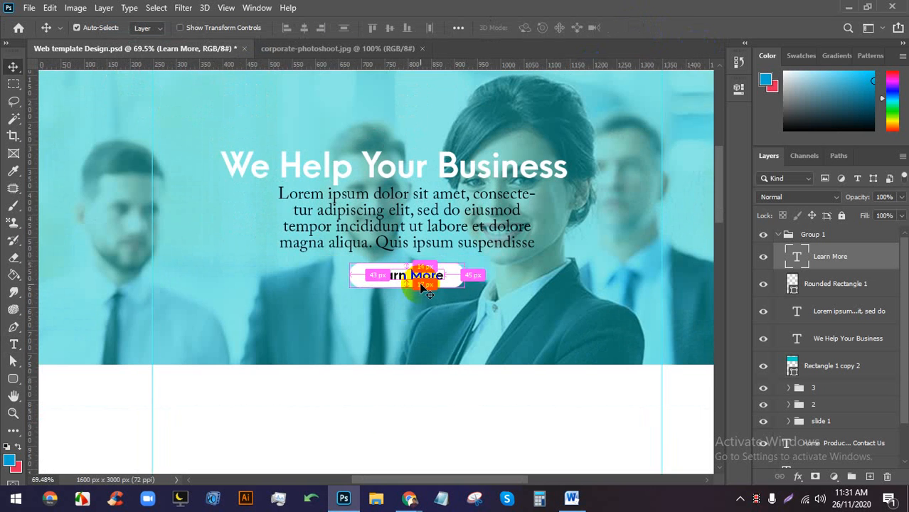
{"action": "scroll", "coordinate": [428, 273], "scroll_direction": "down", "scroll_amount": 2}
{"action": "scroll", "coordinate": [425, 363], "scroll_direction": "up", "scroll_amount": 3}
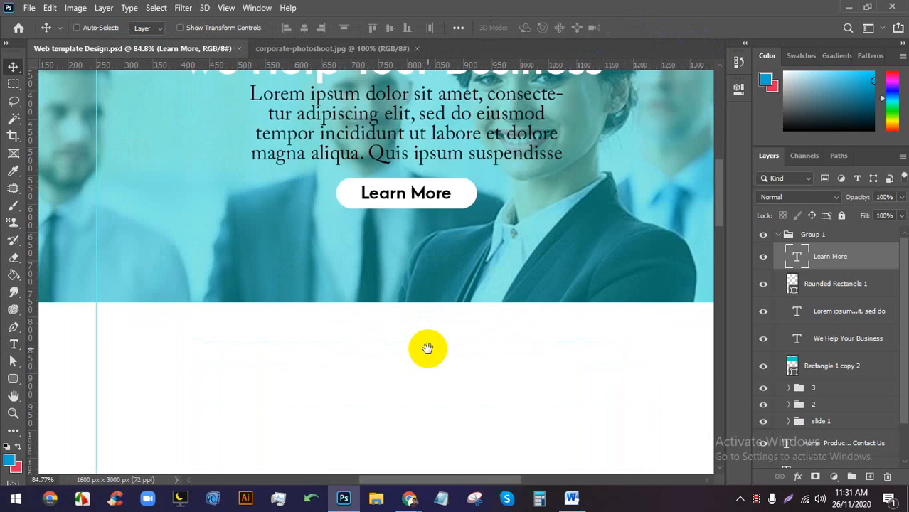
Add the text OUR PRODUCT in black Arca Majora 3 Bold, 36 pt, in the white area below the banner.
{"action": "scroll", "coordinate": [427, 317], "scroll_direction": "down", "scroll_amount": 3}
{"action": "left_click_drag", "start_coordinate": [426, 348], "coordinate": [409, 265]}
{"action": "scroll", "coordinate": [428, 239], "scroll_direction": "down", "scroll_amount": 1}
{"action": "scroll", "coordinate": [432, 319], "scroll_direction": "up", "scroll_amount": 3}
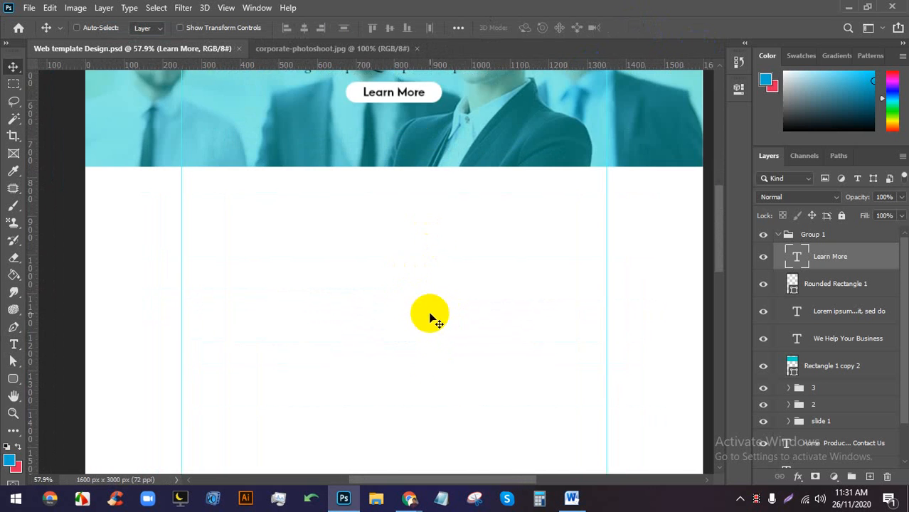
{"action": "left_click", "coordinate": [15, 343]}
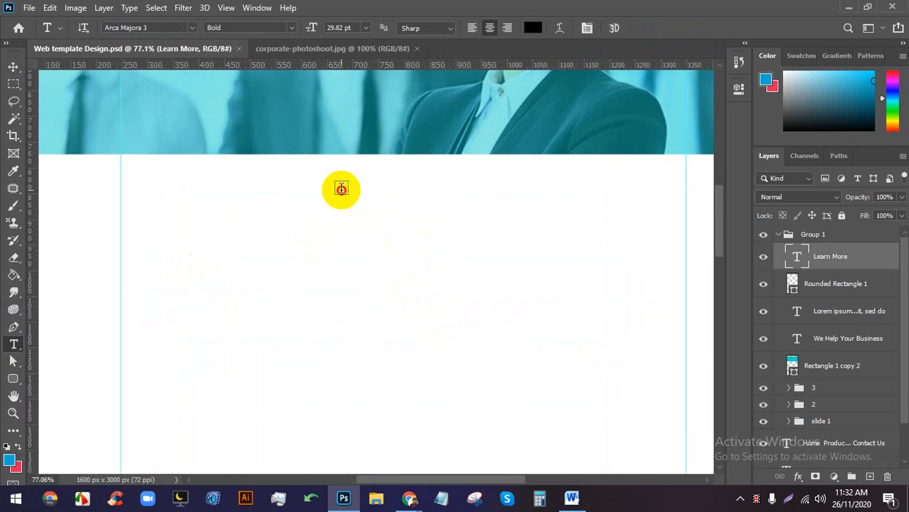
{"action": "left_click", "coordinate": [340, 190]}
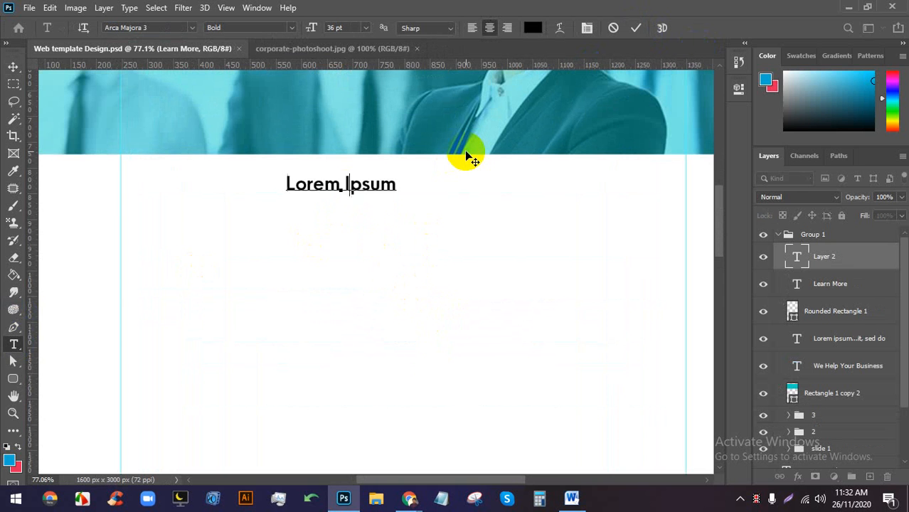
{"action": "type", "text": "OUR"}
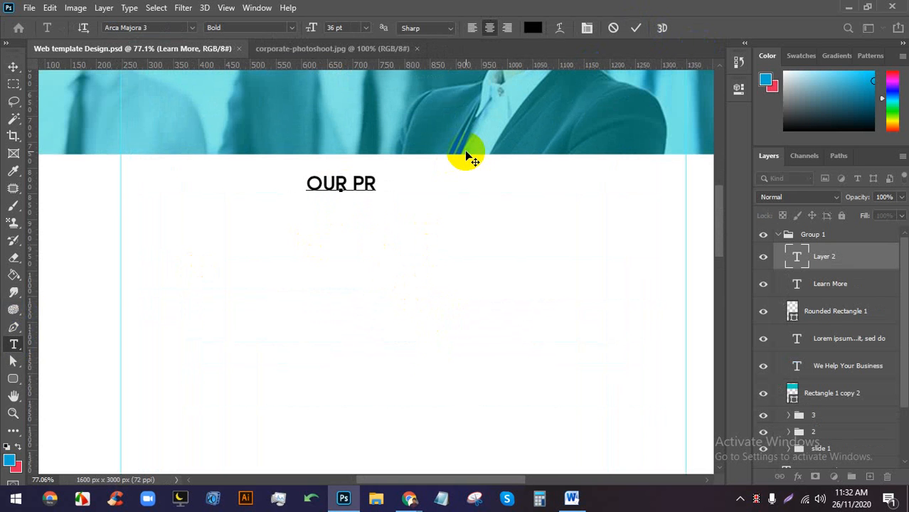
{"action": "type", "text": " PRODUCT"}
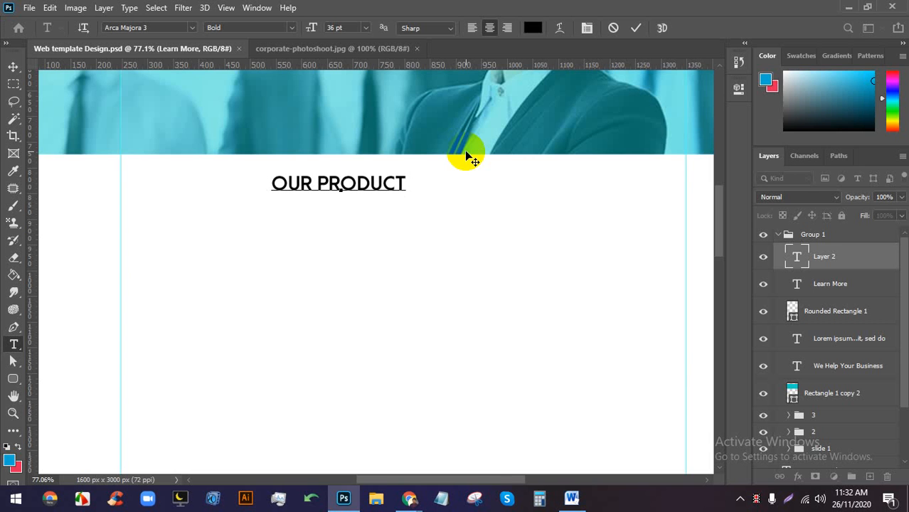
{"action": "key", "text": "BackSpace"}
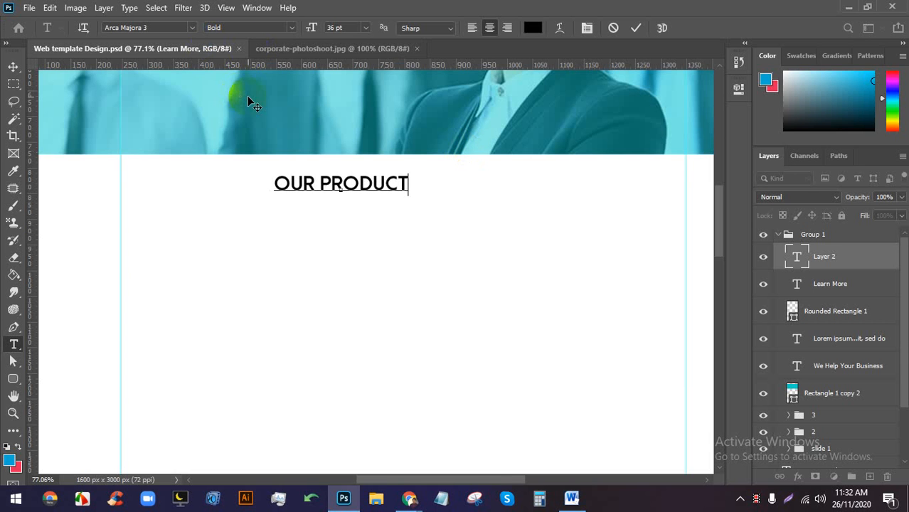
{"action": "left_click", "coordinate": [633, 29]}
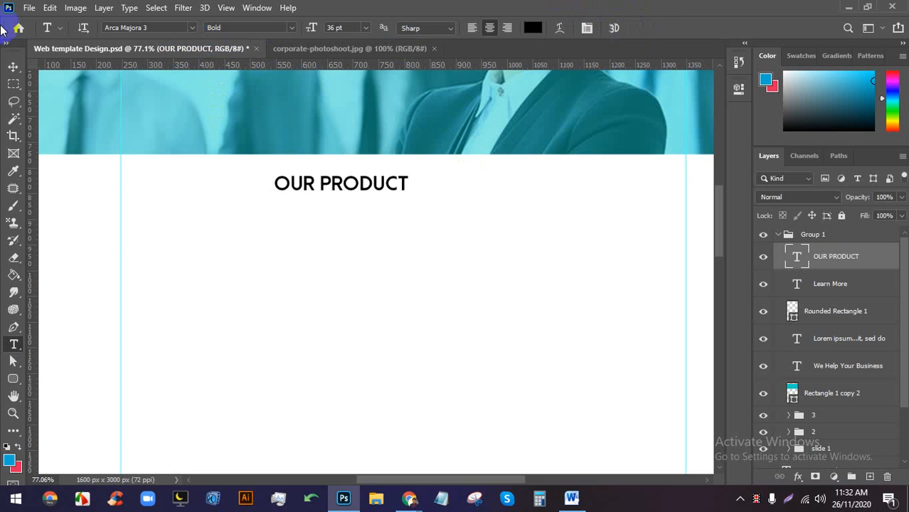
Scale the OUR PRODUCT heading up to about 162% and centre it between the guides just below the banner.
{"action": "left_click", "coordinate": [10, 63]}
{"action": "key", "text": "ctrl+t"}
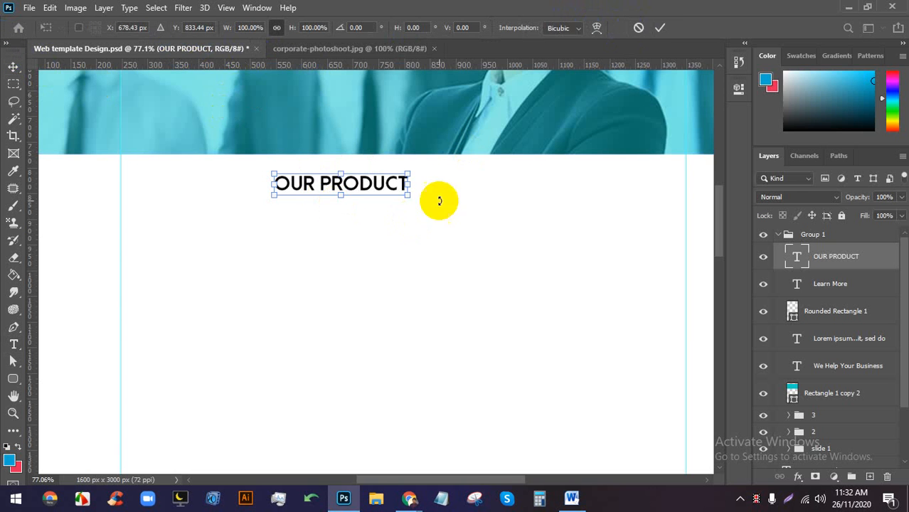
{"action": "left_click_drag", "start_coordinate": [404, 196], "coordinate": [487, 224]}
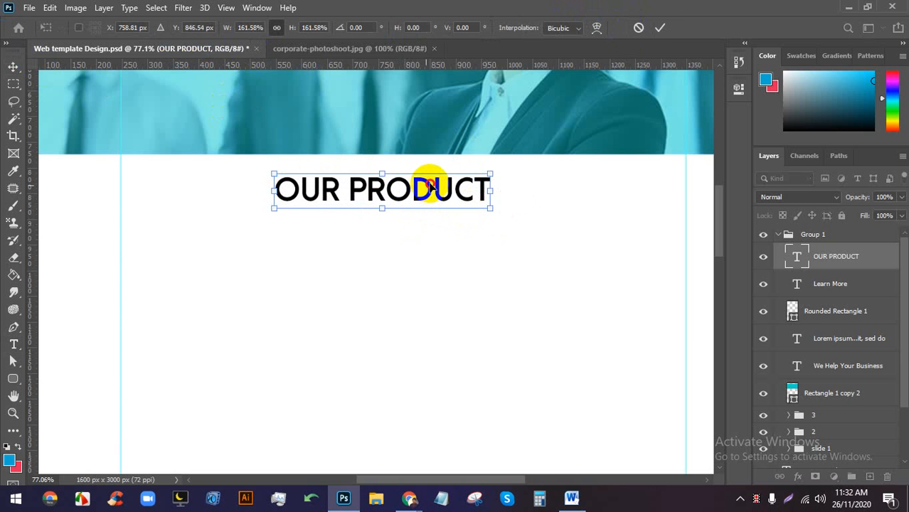
{"action": "left_click_drag", "start_coordinate": [426, 186], "coordinate": [443, 178]}
{"action": "left_click", "coordinate": [659, 28]}
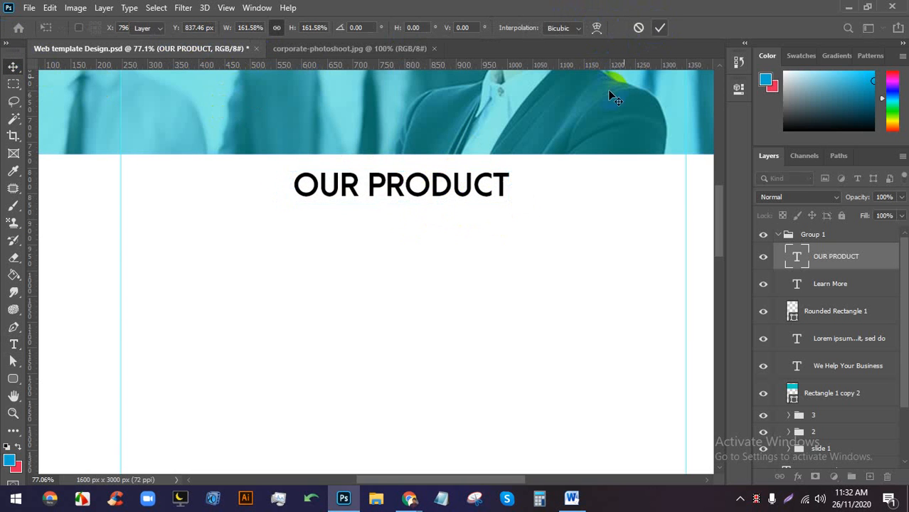
Try a rounded rectangle of about 318 × 231 px below the heading, set the tool's radius to 20 px and delete the shape.
{"action": "scroll", "coordinate": [417, 183], "scroll_direction": "down", "scroll_amount": 3}
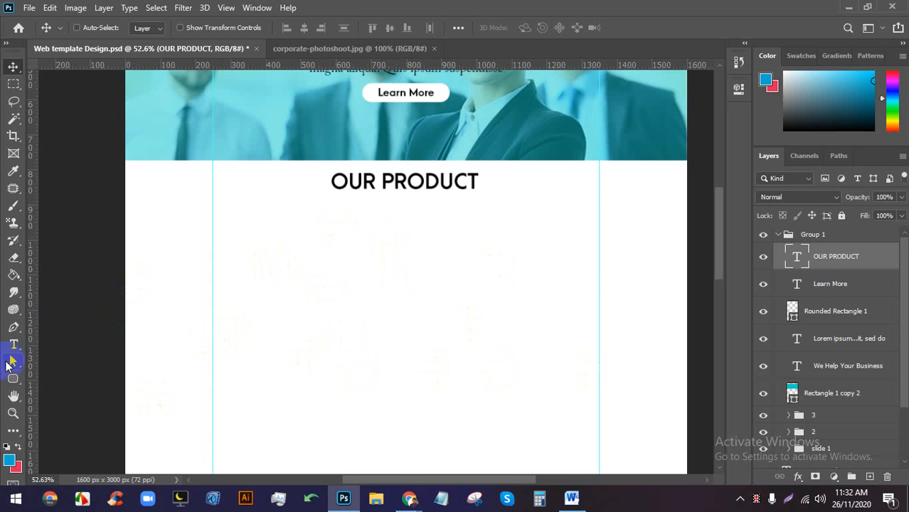
{"action": "left_click", "coordinate": [7, 380]}
{"action": "left_click", "coordinate": [55, 381]}
{"action": "left_click", "coordinate": [19, 380]}
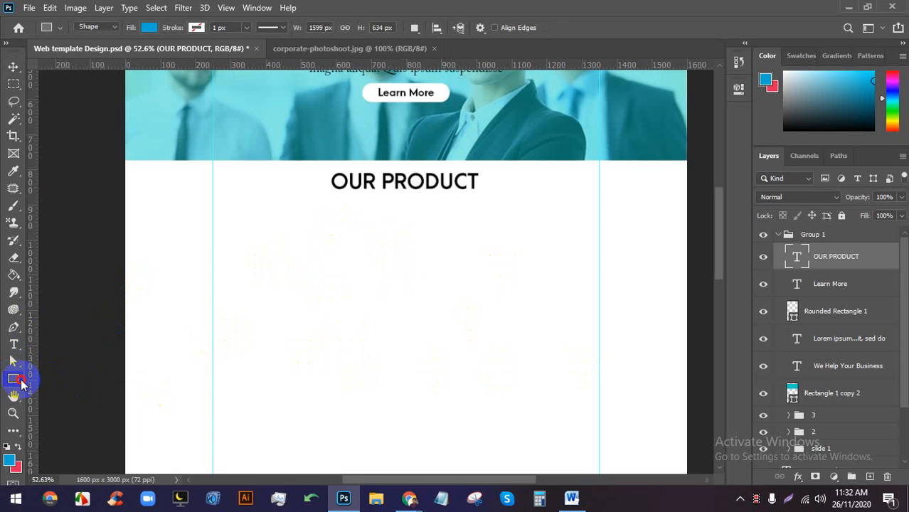
{"action": "left_click", "coordinate": [56, 392]}
{"action": "left_click_drag", "start_coordinate": [236, 233], "coordinate": [348, 315]}
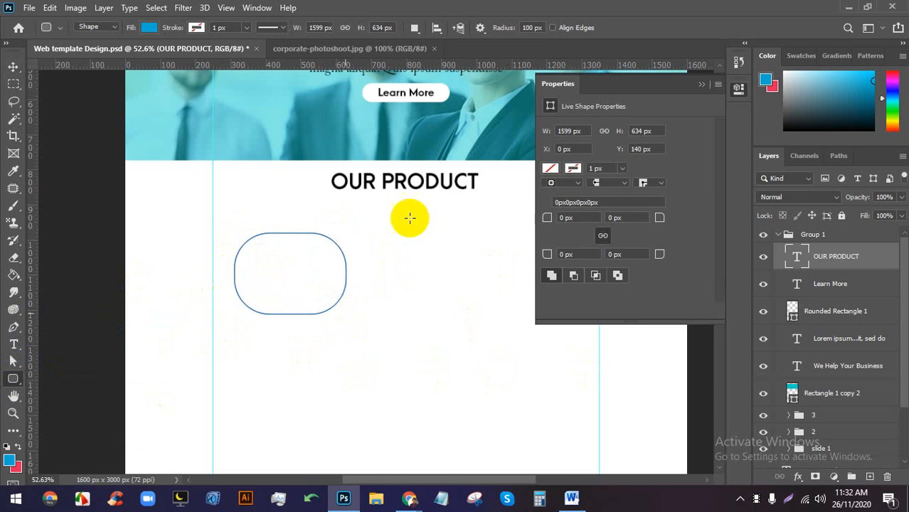
{"action": "left_click", "coordinate": [533, 27]}
{"action": "left_click_drag", "start_coordinate": [533, 27], "coordinate": [484, 30]}
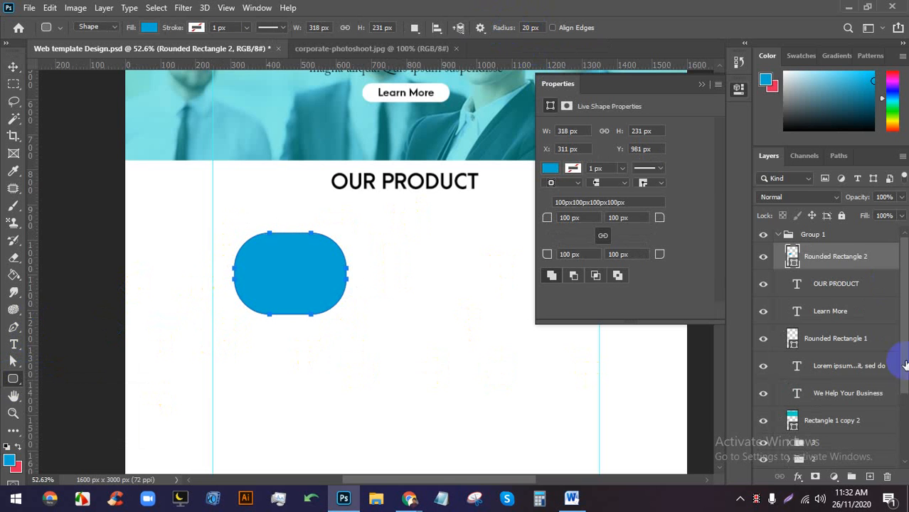
{"action": "key", "text": "Delete"}
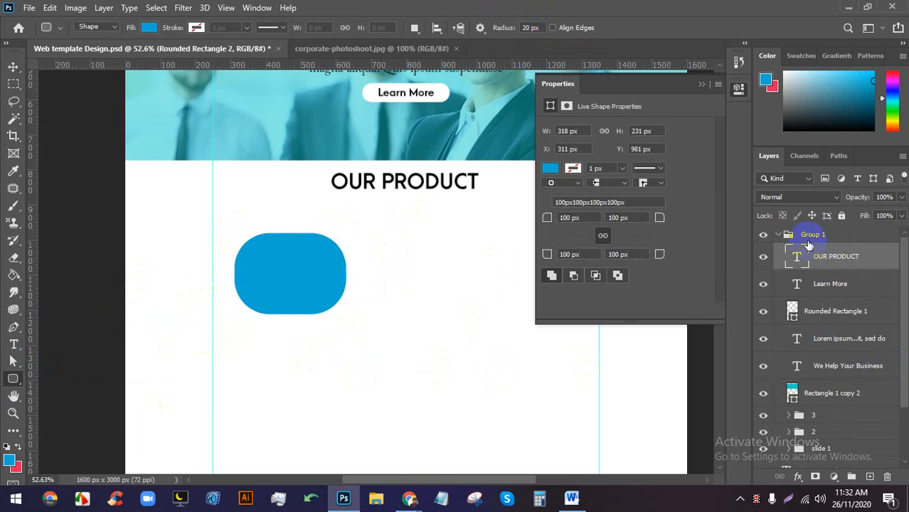
Collapse Group 1 and draw a rounded rectangle with 20 px corners above it in the layer stack, below the OUR PRODUCT heading.
{"action": "left_click", "coordinate": [779, 236]}
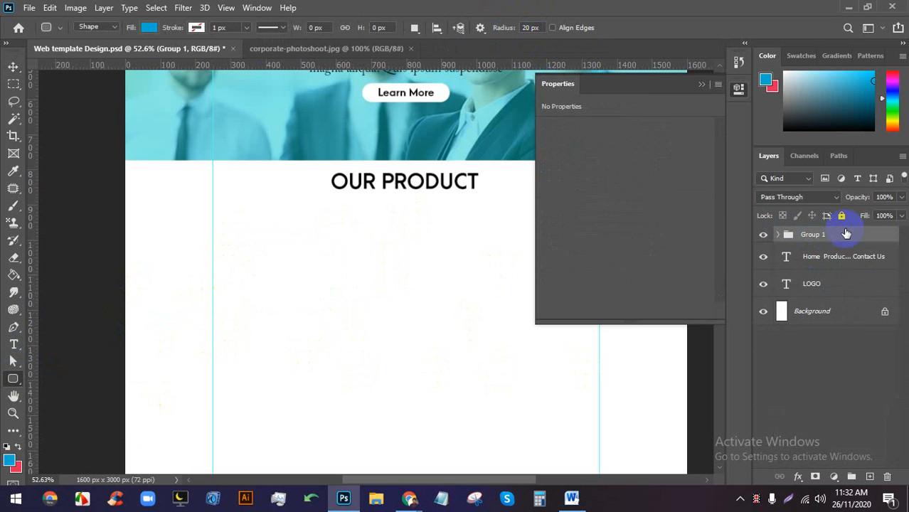
{"action": "left_click", "coordinate": [701, 85]}
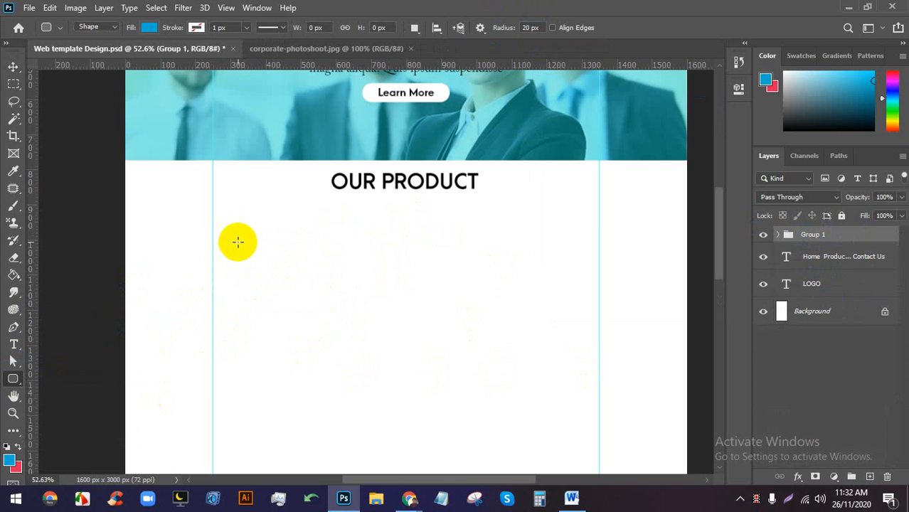
{"action": "left_click_drag", "start_coordinate": [229, 234], "coordinate": [351, 326]}
{"action": "left_click_drag", "start_coordinate": [376, 233], "coordinate": [470, 329]}
{"action": "left_click", "coordinate": [701, 85]}
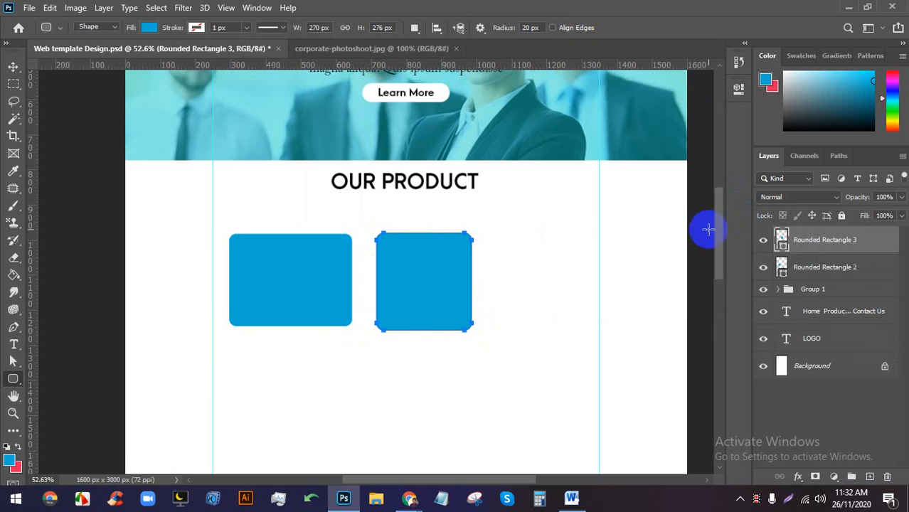
{"action": "key", "text": "ctrl+z"}
Duplicate the rounded rectangle twice to form a row of three evenly spaced boxes below the OUR PRODUCT heading.
{"action": "left_click", "coordinate": [13, 67]}
{"action": "left_click_drag", "start_coordinate": [293, 287], "coordinate": [411, 277]}
{"action": "left_click_drag", "start_coordinate": [475, 280], "coordinate": [408, 282]}
{"action": "left_click", "coordinate": [832, 268]}
{"action": "scroll", "coordinate": [557, 320], "scroll_direction": "down", "scroll_amount": 2}
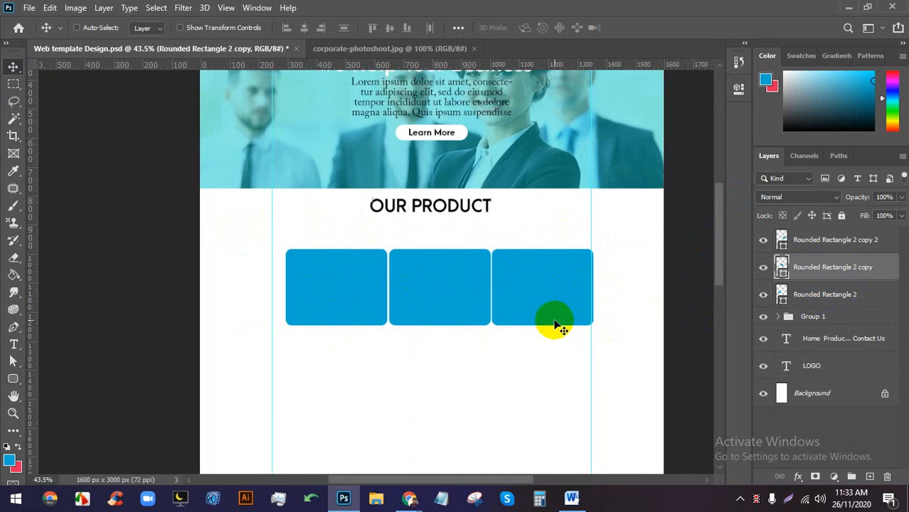
{"action": "scroll", "coordinate": [540, 313], "scroll_direction": "up", "scroll_amount": 3}
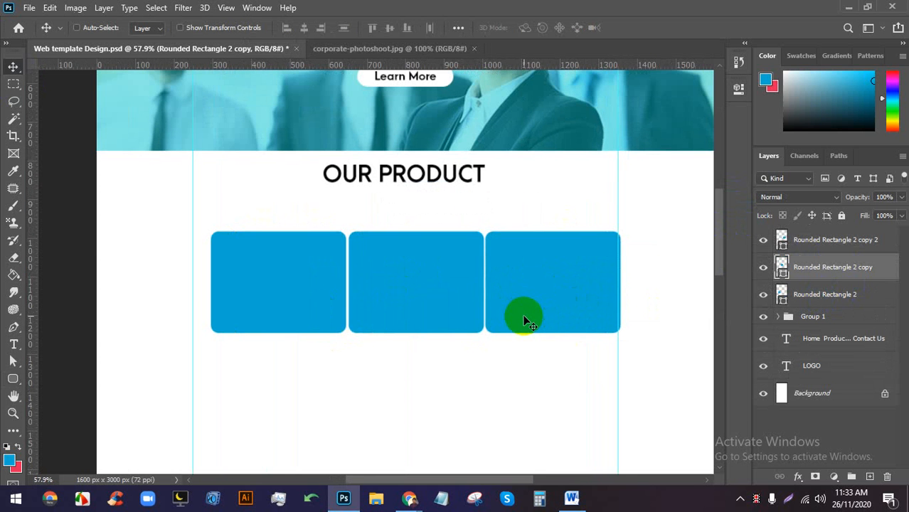
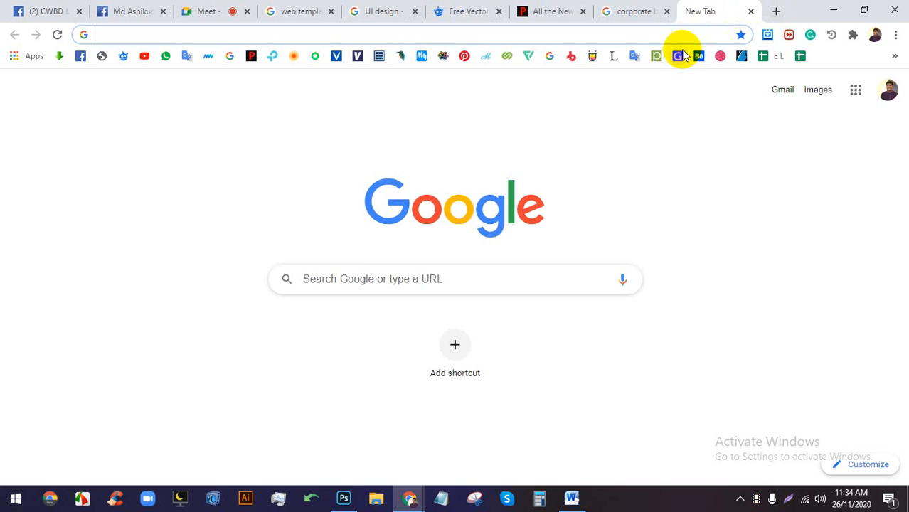
Open flaticon.com in Chrome, then return to Photoshop and review the template from the header down to the product circles.
{"action": "left_click", "coordinate": [528, 56]}
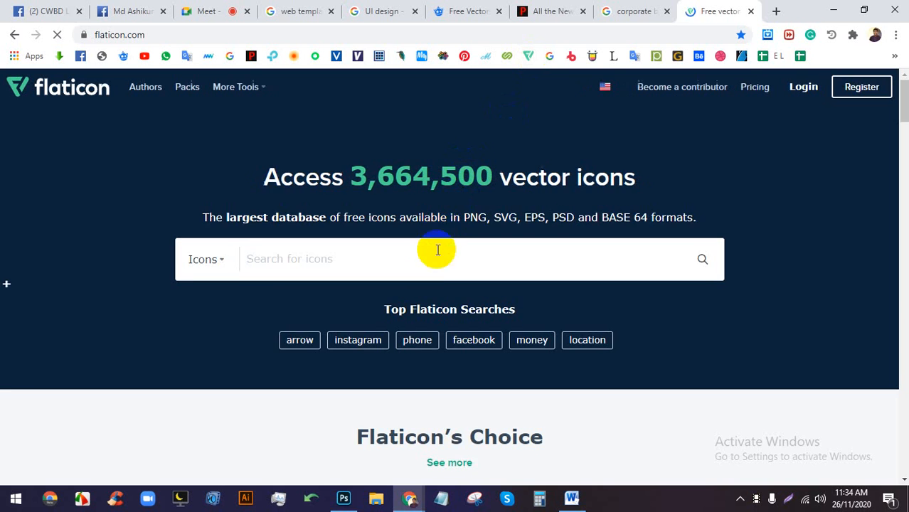
{"action": "left_click", "coordinate": [350, 504]}
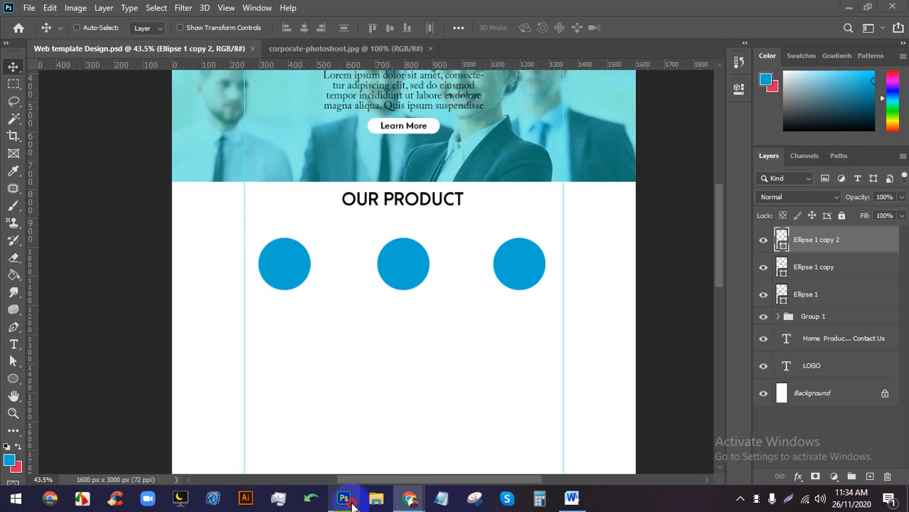
{"action": "scroll", "coordinate": [389, 298], "scroll_direction": "up", "scroll_amount": 2}
{"action": "scroll", "coordinate": [398, 290], "scroll_direction": "down", "scroll_amount": 3}
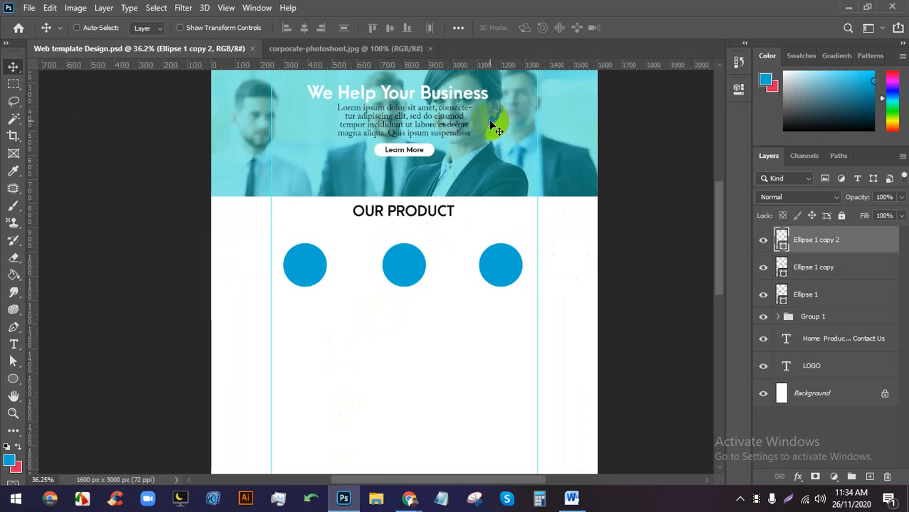
{"action": "scroll", "coordinate": [497, 134], "scroll_direction": "down", "scroll_amount": 2}
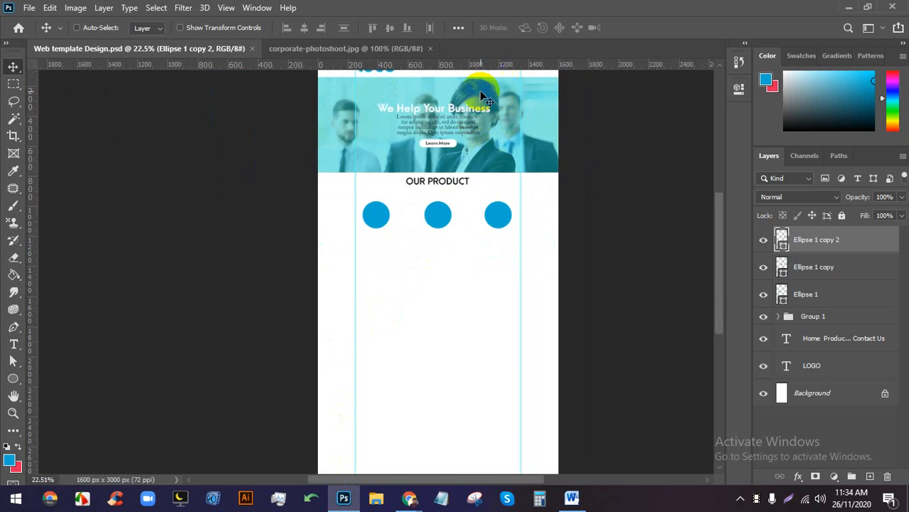
{"action": "left_click_drag", "start_coordinate": [456, 97], "coordinate": [437, 206]}
{"action": "scroll", "coordinate": [418, 212], "scroll_direction": "up", "scroll_amount": 7}
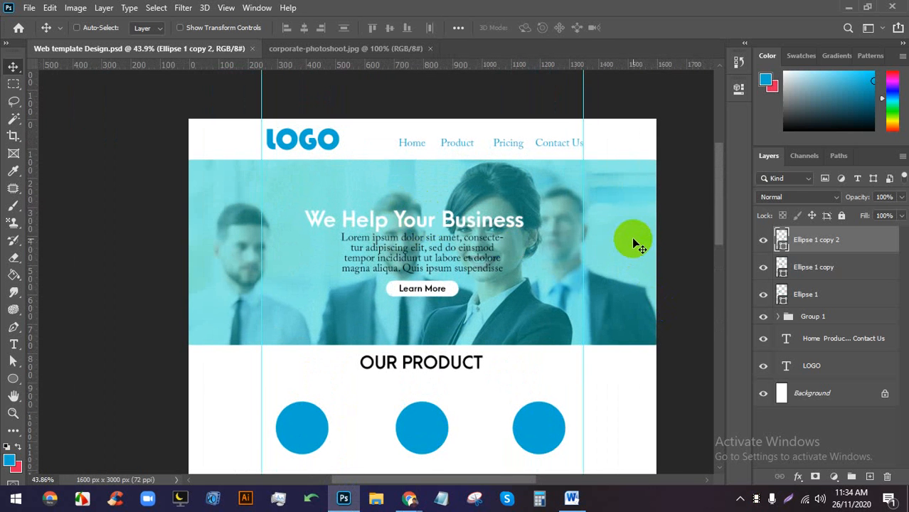
{"action": "scroll", "coordinate": [518, 238], "scroll_direction": "up", "scroll_amount": 1}
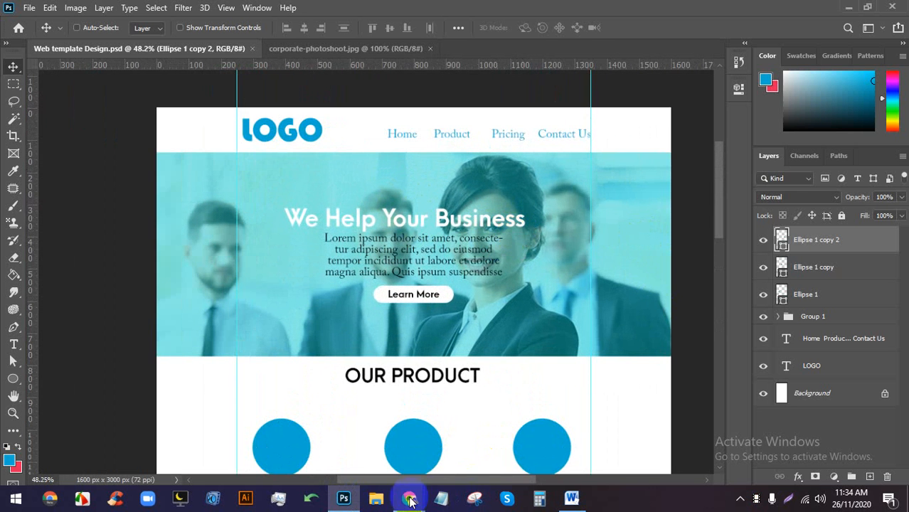
Switch back to Flaticon in Chrome and search the icon library for NEXT.
{"action": "mouse_move", "coordinate": [409, 500]}
{"action": "left_click", "coordinate": [388, 419]}
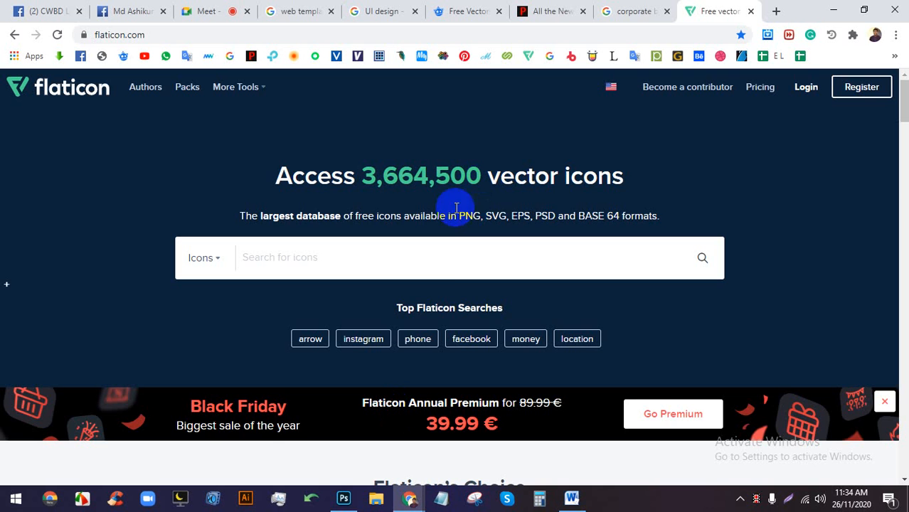
{"action": "left_click", "coordinate": [455, 256]}
{"action": "type", "text": "NEXT"}
{"action": "key", "text": "Return"}
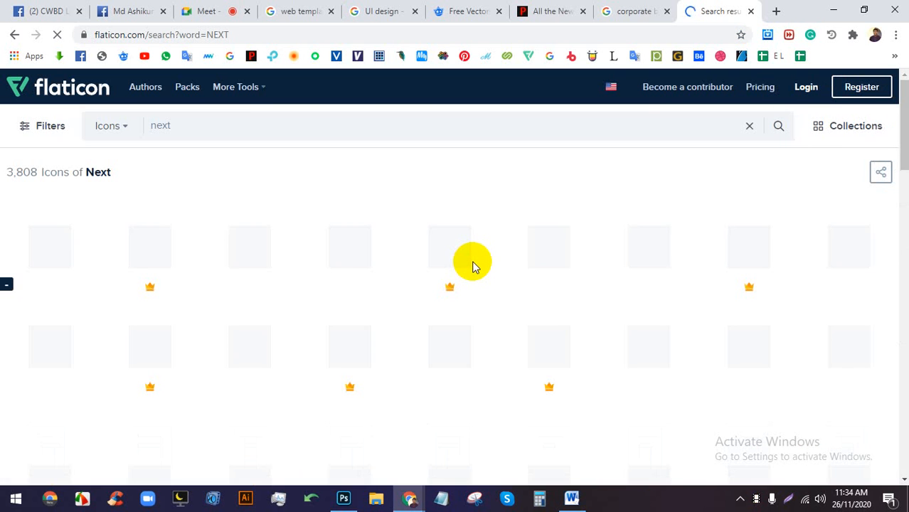
Download the thin right-pointing chevron icon by Becris as a free PNG.
{"action": "scroll", "coordinate": [381, 329], "scroll_direction": "down", "scroll_amount": 3}
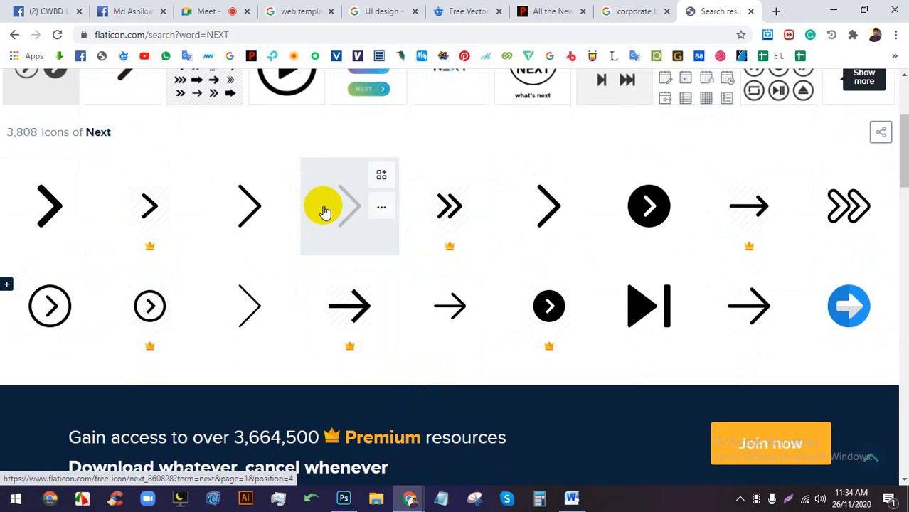
{"action": "left_click", "coordinate": [322, 208]}
{"action": "left_click", "coordinate": [628, 238]}
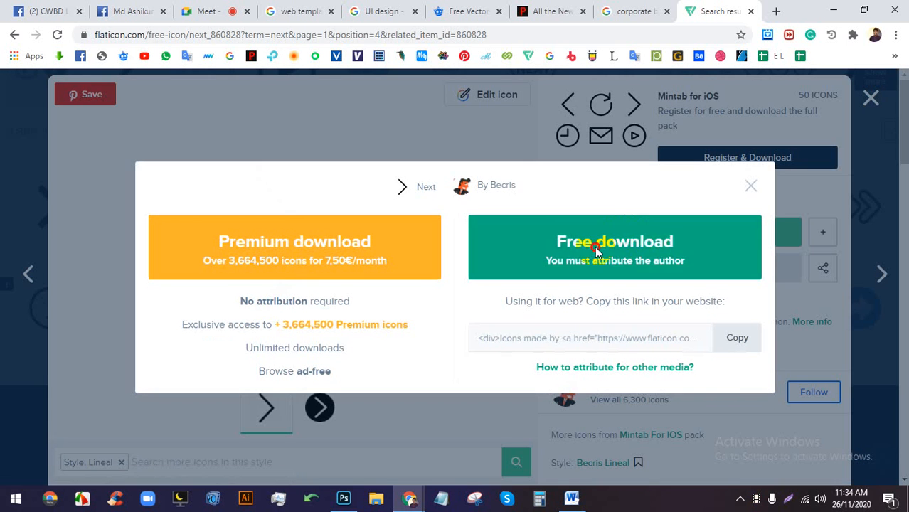
{"action": "left_click", "coordinate": [605, 254]}
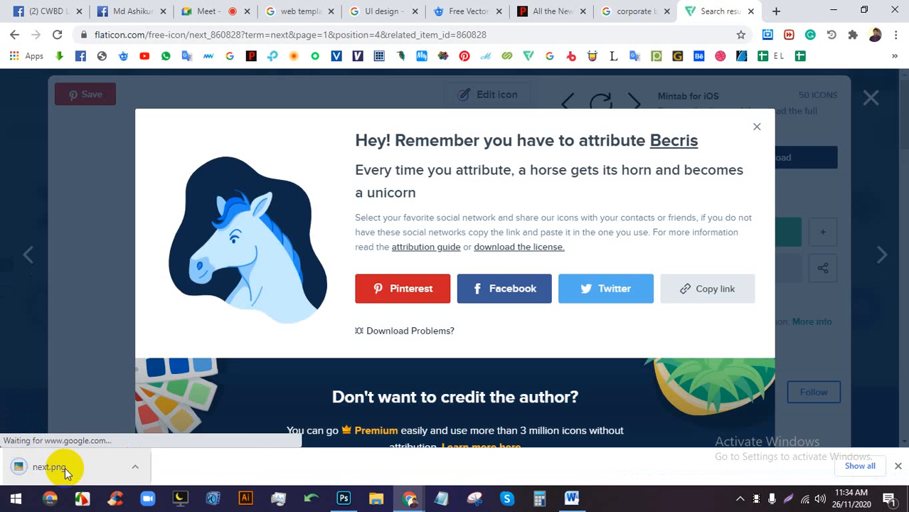
Place the downloaded next.png into the Photoshop template over the banner's right part and scale it to about 48%.
{"action": "left_click_drag", "start_coordinate": [64, 467], "coordinate": [575, 239]}
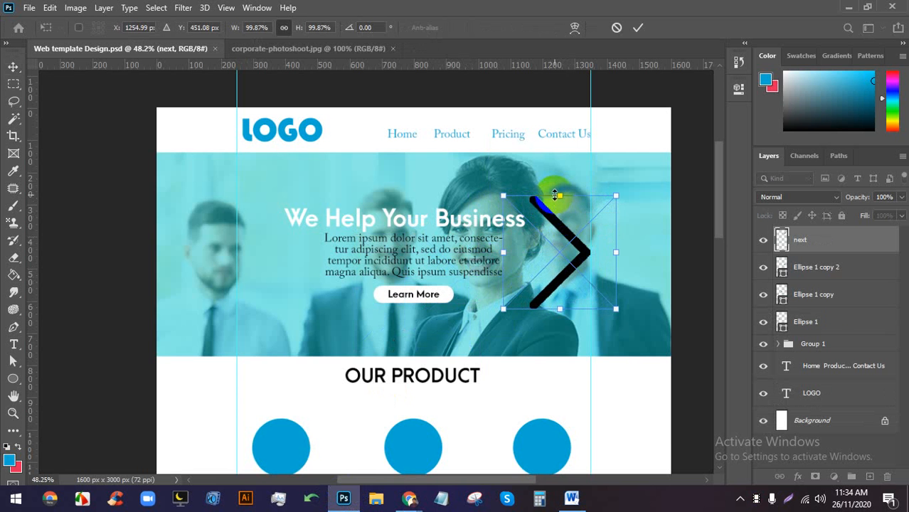
{"action": "left_click_drag", "start_coordinate": [554, 195], "coordinate": [561, 254]}
{"action": "left_click", "coordinate": [638, 28]}
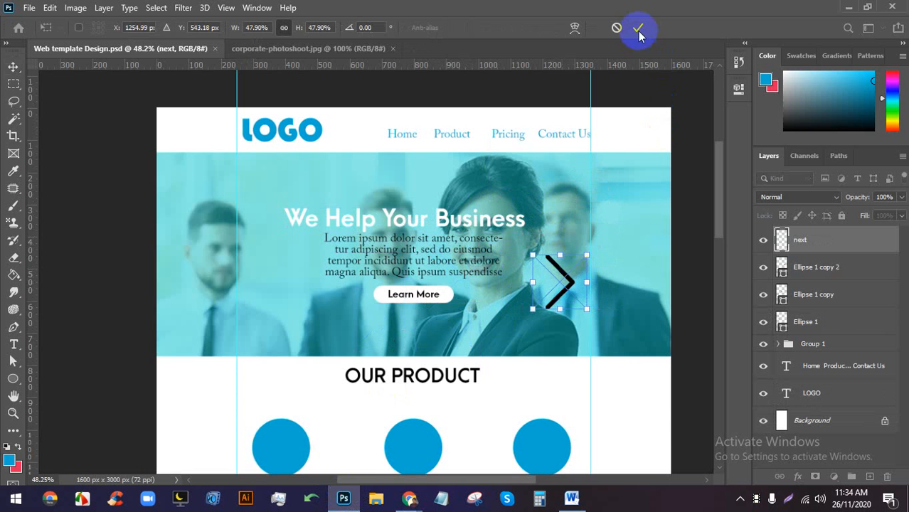
Position the arrow near the banner's right edge and duplicate it to the matching spot near the left edge.
{"action": "scroll", "coordinate": [582, 235], "scroll_direction": "up", "scroll_amount": 3}
{"action": "left_click_drag", "start_coordinate": [572, 290], "coordinate": [388, 253]}
{"action": "scroll", "coordinate": [638, 260], "scroll_direction": "down", "scroll_amount": 5}
{"action": "scroll", "coordinate": [386, 253], "scroll_direction": "up", "scroll_amount": 2}
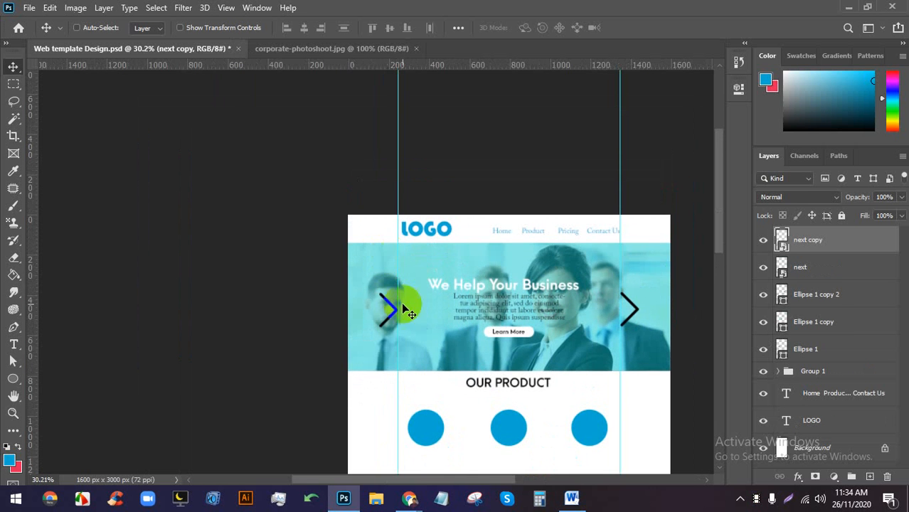
Flip the duplicated arrow near the banner's left edge horizontally so it points left.
{"action": "scroll", "coordinate": [388, 320], "scroll_direction": "up", "scroll_amount": 5}
{"action": "key", "text": "ctrl+t"}
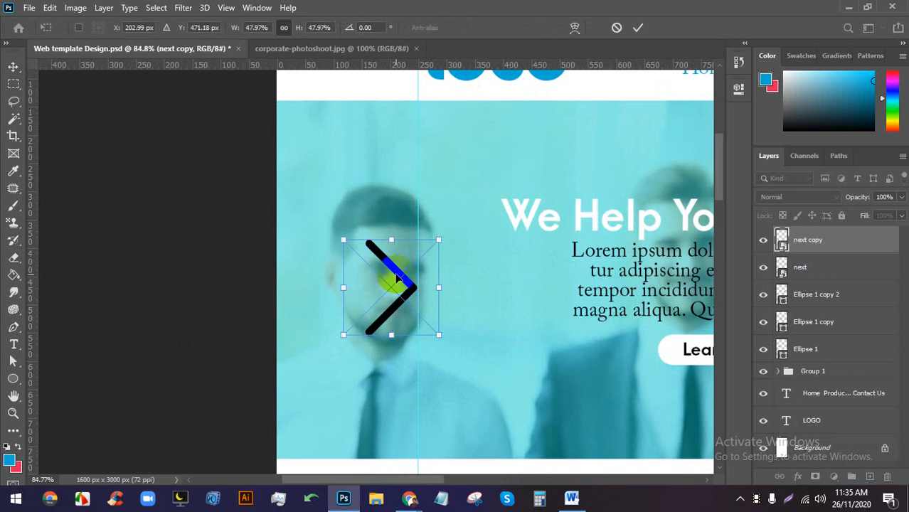
{"action": "right_click", "coordinate": [397, 267]}
{"action": "left_click", "coordinate": [426, 244]}
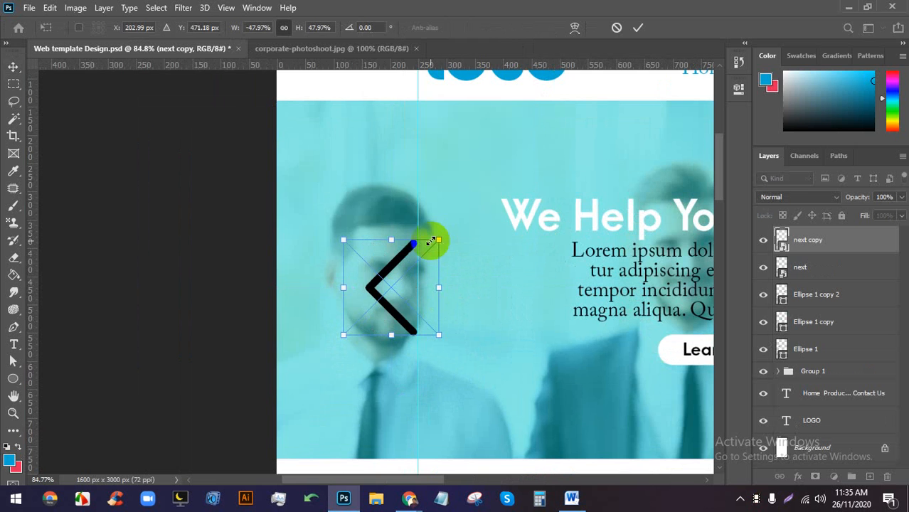
{"action": "left_click", "coordinate": [637, 27]}
{"action": "scroll", "coordinate": [377, 208], "scroll_direction": "down", "scroll_amount": 5}
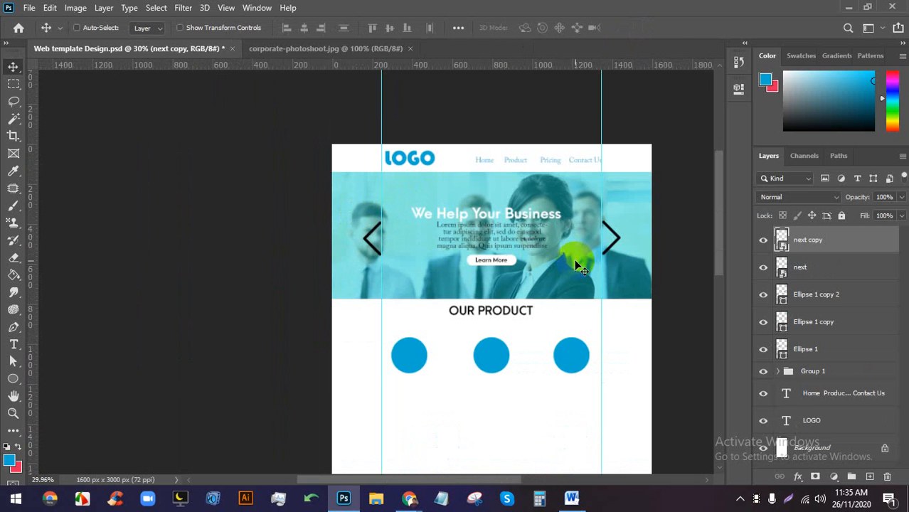
Lower the opacity of both slider arrow layers to about 37% and group them as NEXT.
{"action": "scroll", "coordinate": [574, 259], "scroll_direction": "up", "scroll_amount": 2}
{"action": "left_click", "coordinate": [844, 267], "text": "ctrl"}
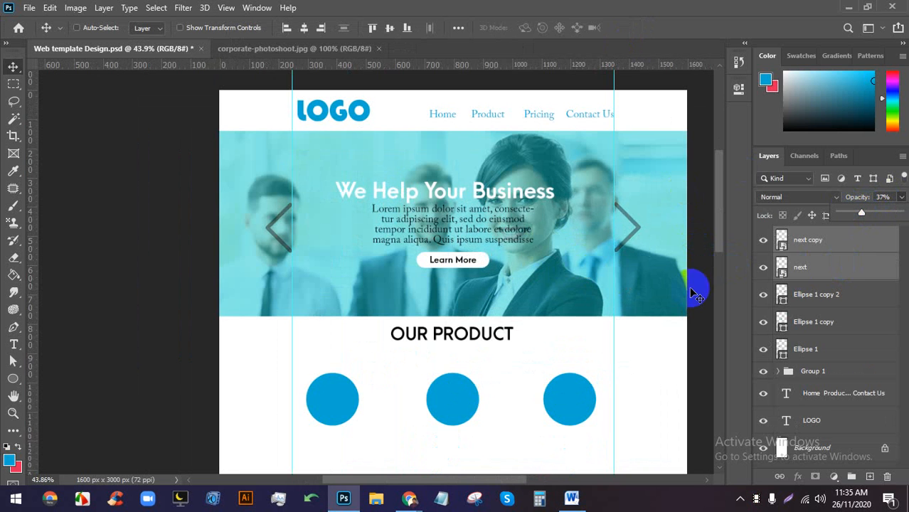
{"action": "scroll", "coordinate": [693, 293], "scroll_direction": "up", "scroll_amount": 1}
{"action": "key", "text": "ctrl+g"}
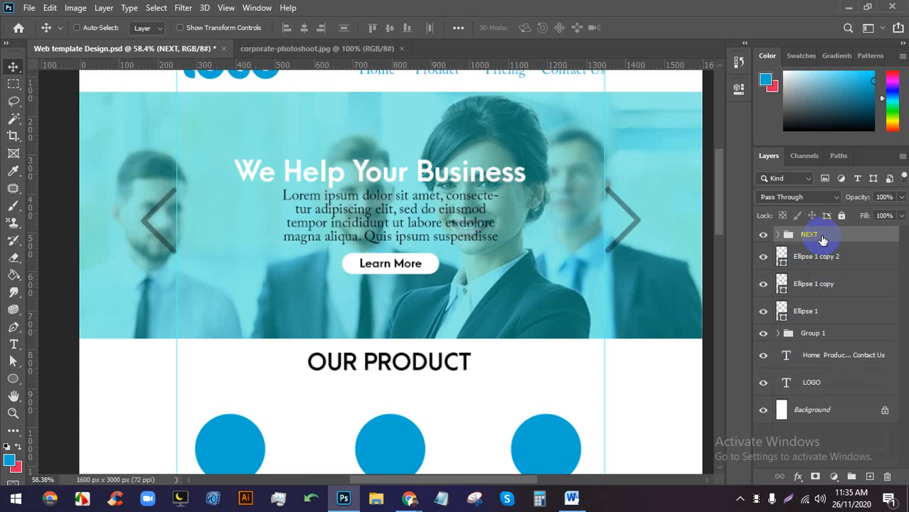
Select the Ellipse 1 copy layer, then switch to Flaticon in Chrome and search the icons for business.
{"action": "left_click", "coordinate": [848, 286]}
{"action": "scroll", "coordinate": [385, 237], "scroll_direction": "down", "scroll_amount": 2}
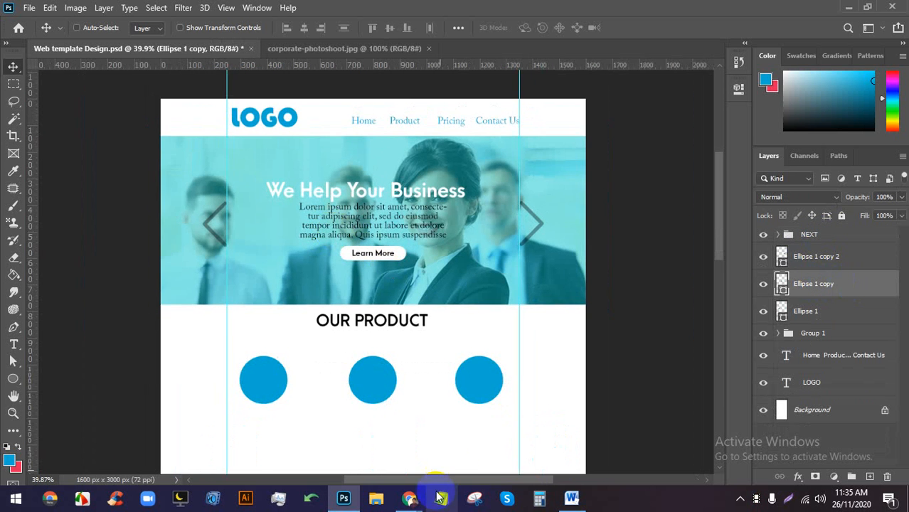
{"action": "scroll", "coordinate": [392, 380], "scroll_direction": "up", "scroll_amount": 1}
{"action": "mouse_move", "coordinate": [413, 492]}
{"action": "left_click", "coordinate": [355, 444]}
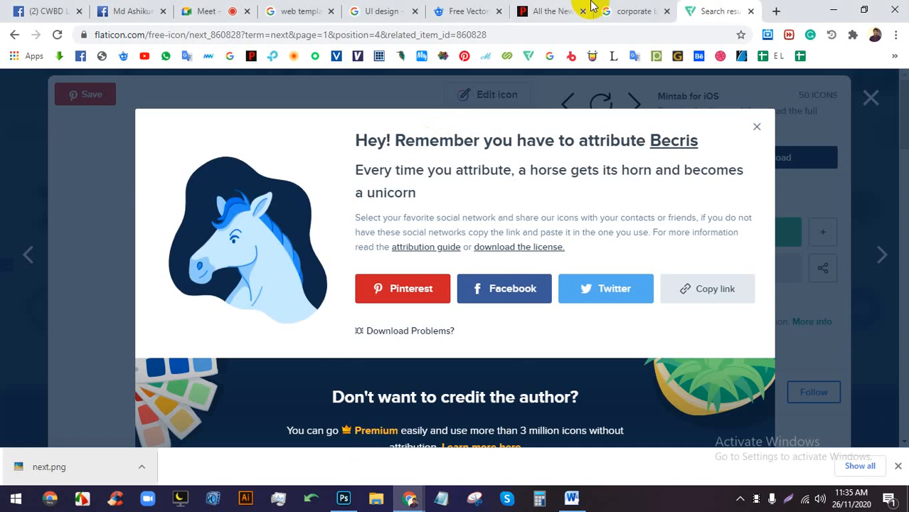
{"action": "left_click", "coordinate": [758, 127]}
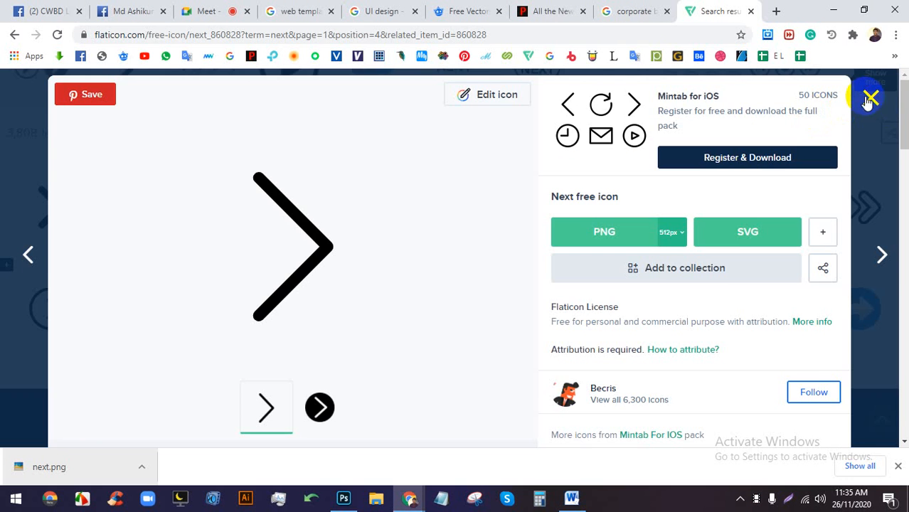
{"action": "left_click", "coordinate": [869, 96]}
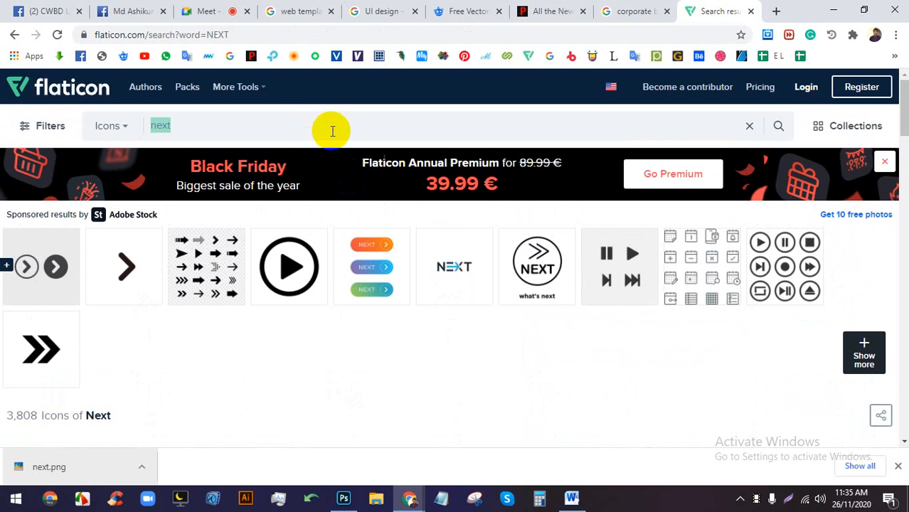
{"action": "left_click", "coordinate": [332, 131]}
{"action": "type", "text": "BUSI"}
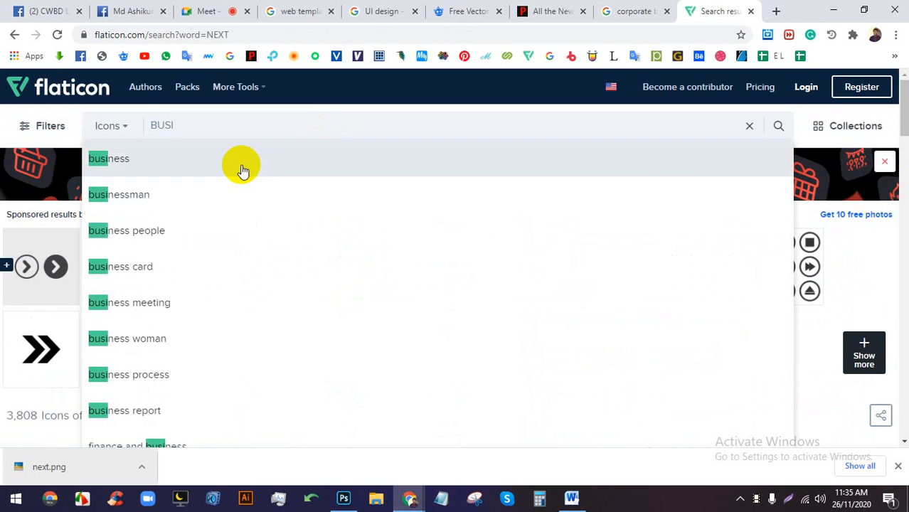
{"action": "left_click", "coordinate": [239, 161]}
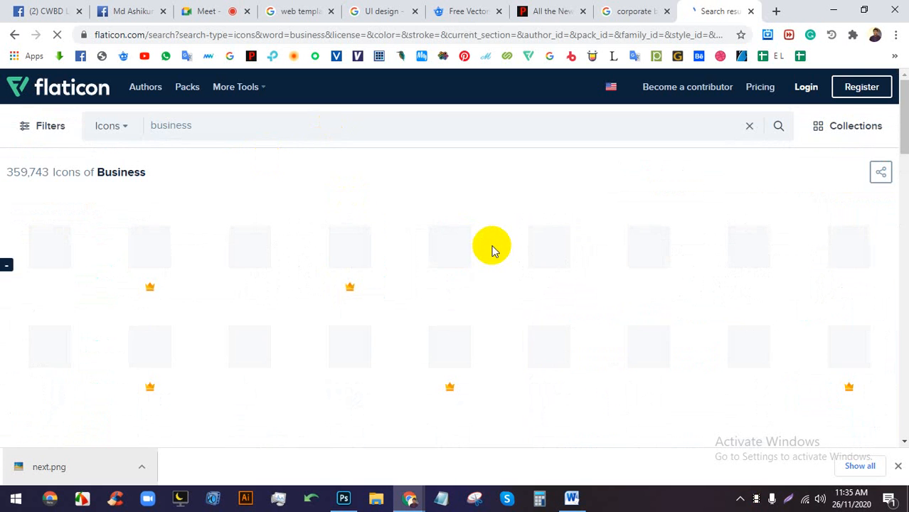
Download the orange Stats bar chart icon with the rising arrow by Freepik as a free PNG.
{"action": "scroll", "coordinate": [492, 256], "scroll_direction": "down", "scroll_amount": 4}
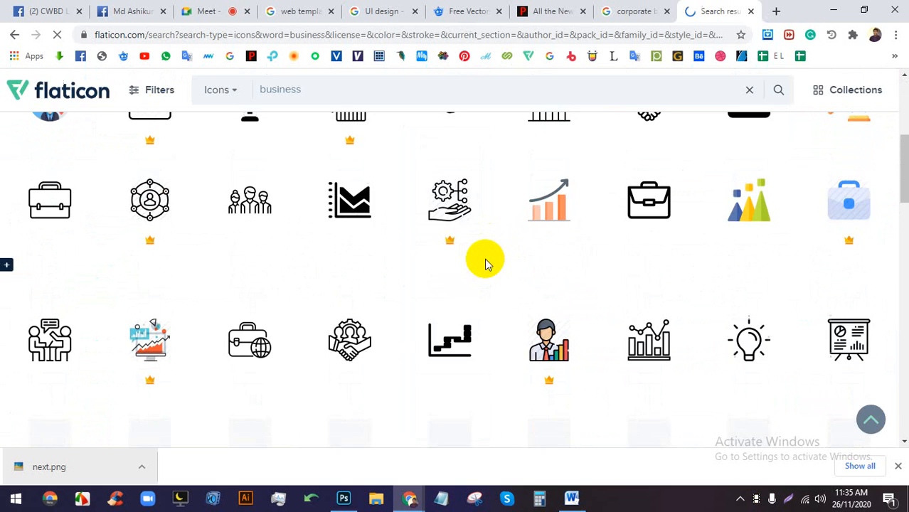
{"action": "scroll", "coordinate": [466, 270], "scroll_direction": "up", "scroll_amount": 1}
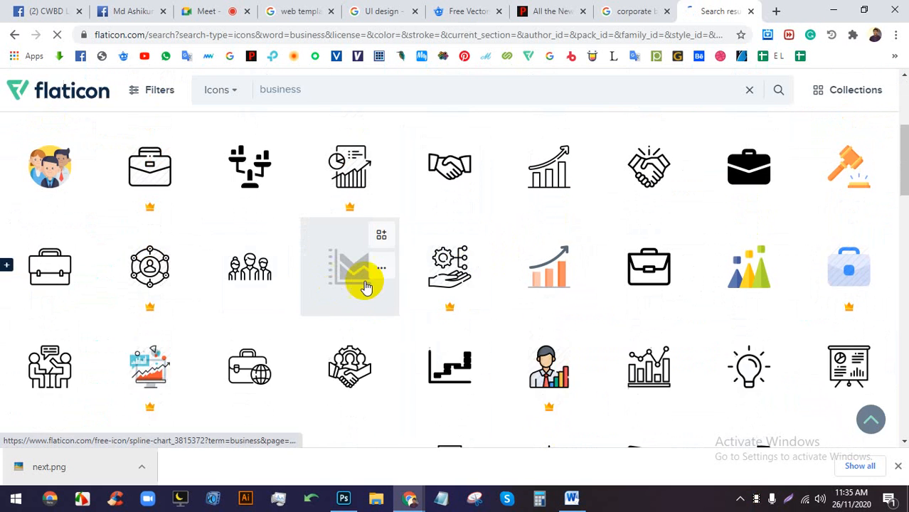
{"action": "scroll", "coordinate": [422, 303], "scroll_direction": "up", "scroll_amount": 1}
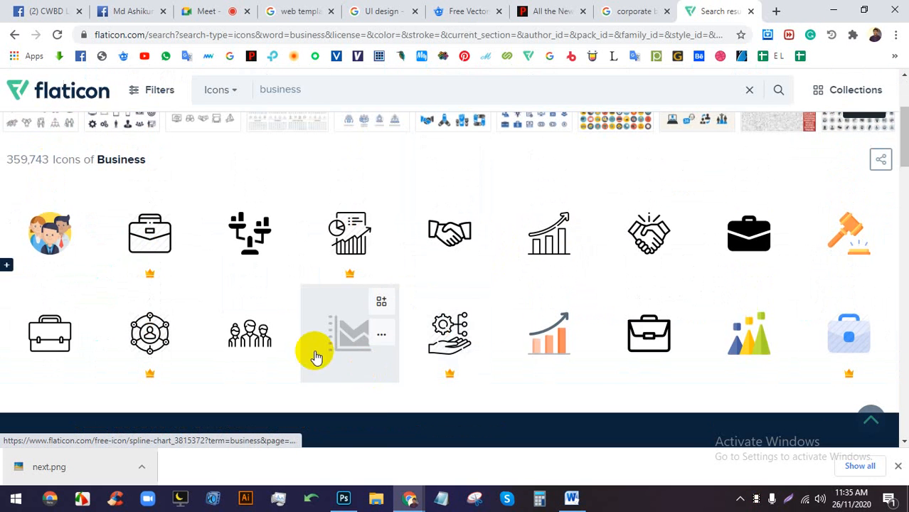
{"action": "left_click", "coordinate": [535, 342]}
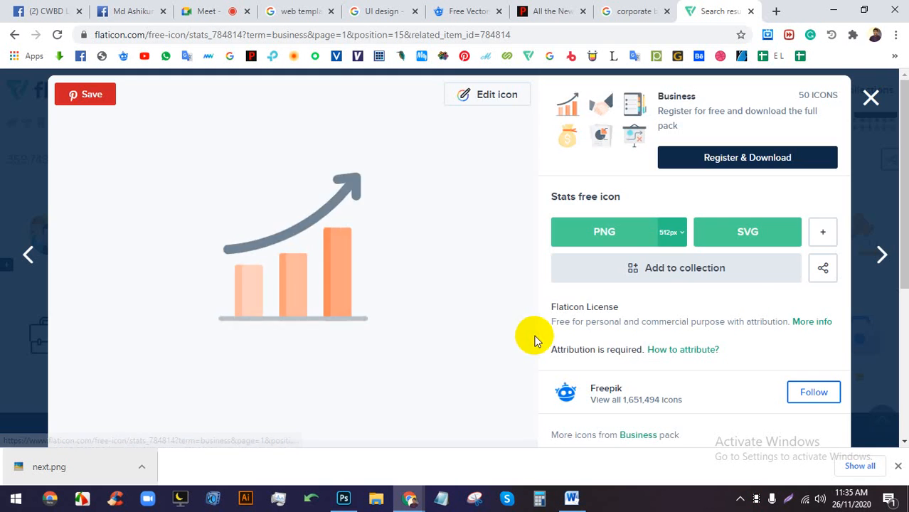
{"action": "left_click", "coordinate": [605, 233]}
{"action": "left_click", "coordinate": [582, 238]}
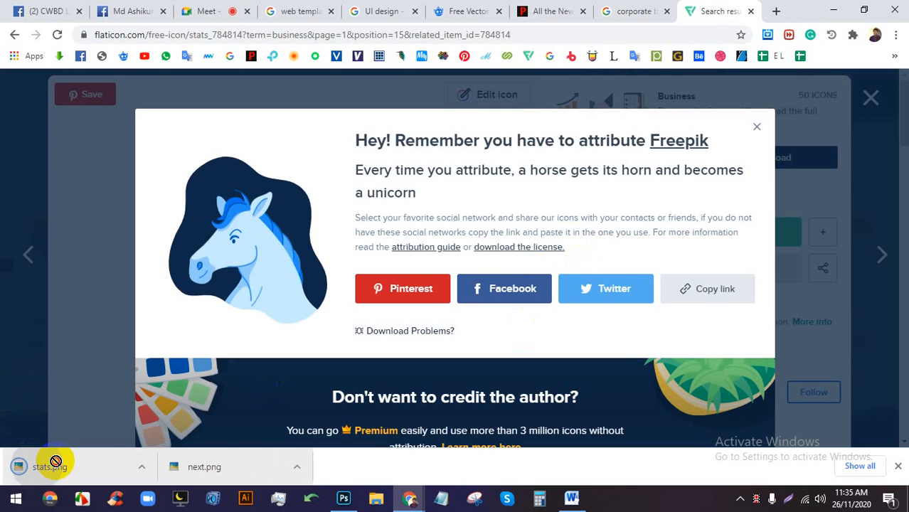
Place the downloaded stats.png into the Photoshop template over the first blue circle at 100% scale.
{"action": "left_click_drag", "start_coordinate": [56, 461], "coordinate": [364, 228]}
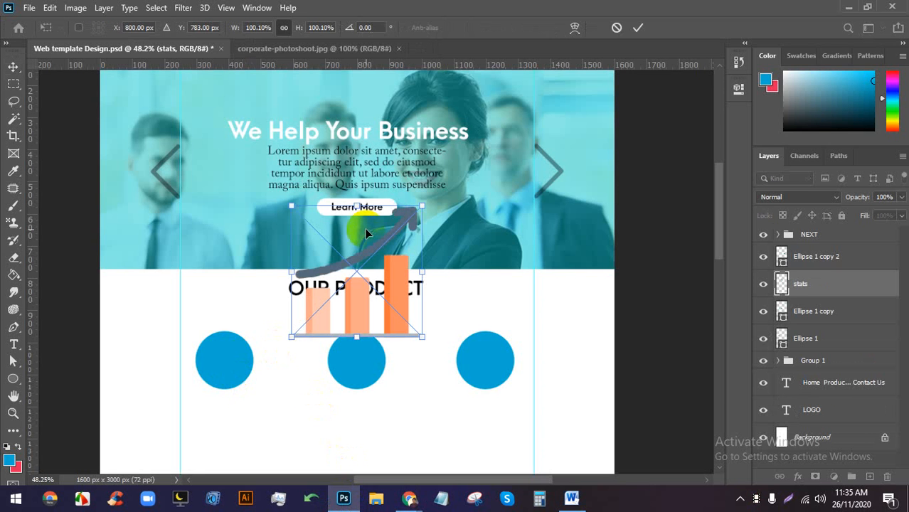
{"action": "left_click_drag", "start_coordinate": [352, 280], "coordinate": [325, 357]}
{"action": "scroll", "coordinate": [243, 385], "scroll_direction": "up", "scroll_amount": 5}
{"action": "left_click", "coordinate": [635, 27]}
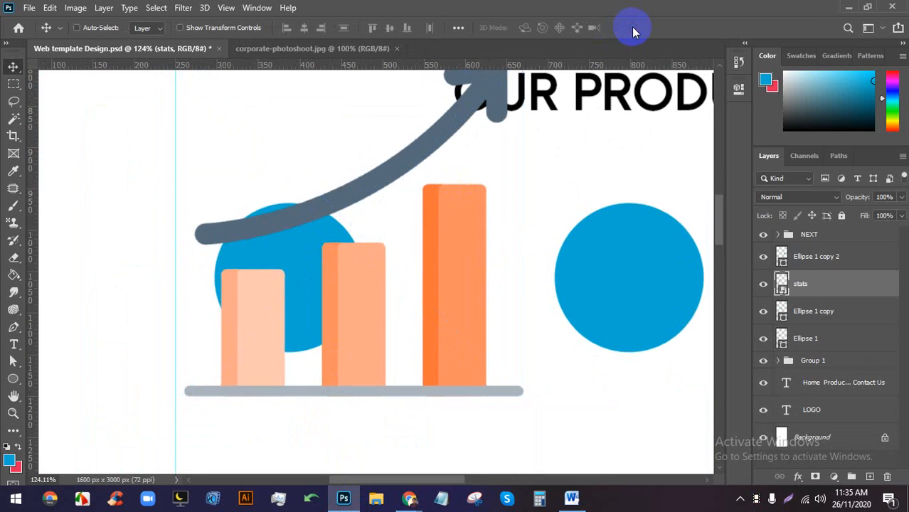
Scale the stats icon to about 26.9%, centre it inside the first blue circle and save the document.
{"action": "key", "text": "ctrl+t"}
{"action": "scroll", "coordinate": [384, 238], "scroll_direction": "down", "scroll_amount": 2}
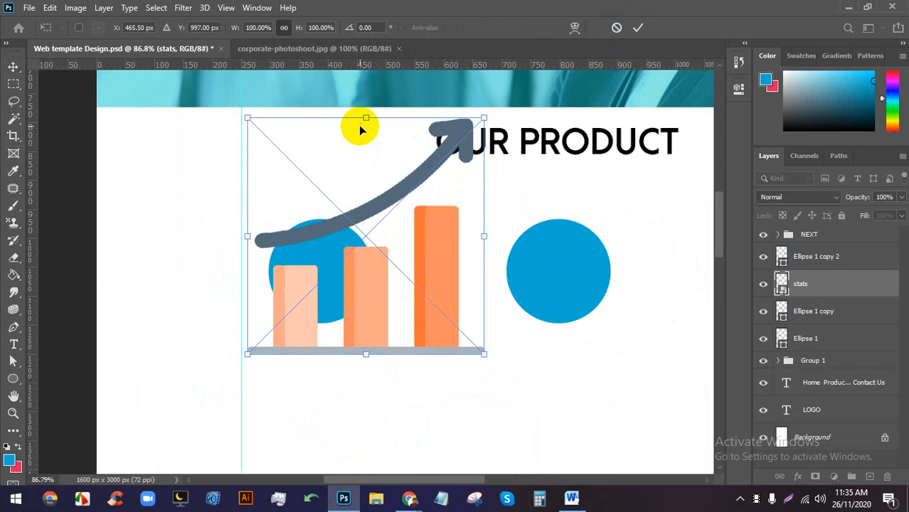
{"action": "left_click_drag", "start_coordinate": [359, 127], "coordinate": [351, 256]}
{"action": "scroll", "coordinate": [356, 263], "scroll_direction": "up", "scroll_amount": 2}
{"action": "left_click_drag", "start_coordinate": [365, 314], "coordinate": [329, 274]}
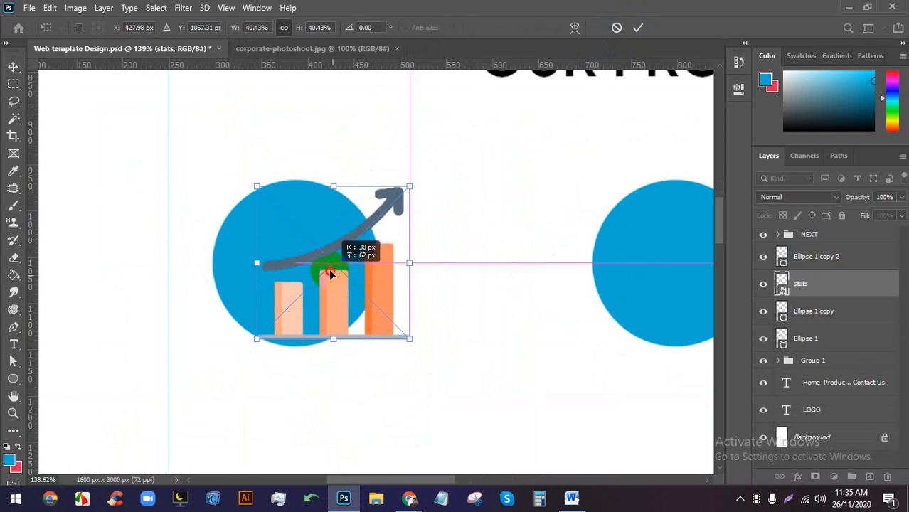
{"action": "left_click_drag", "start_coordinate": [335, 186], "coordinate": [305, 257]}
{"action": "left_click_drag", "start_coordinate": [339, 307], "coordinate": [349, 317]}
{"action": "left_click_drag", "start_coordinate": [310, 297], "coordinate": [345, 315]}
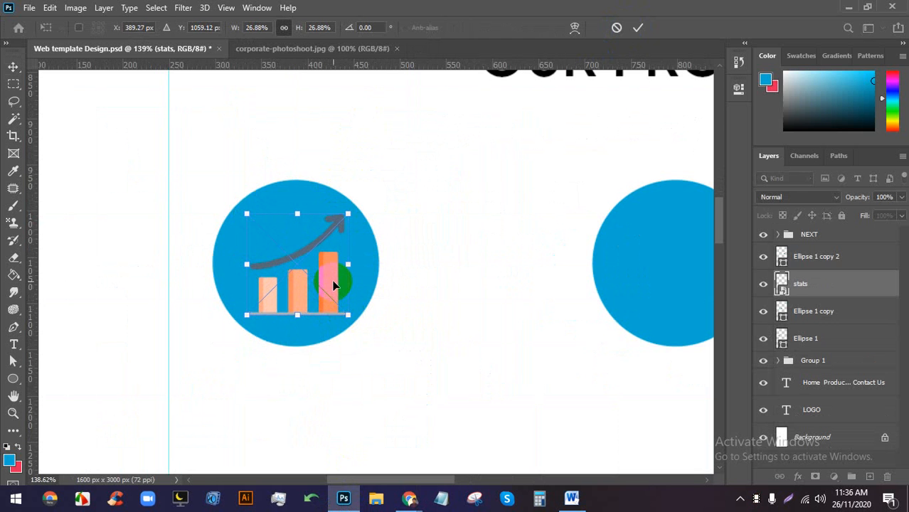
{"action": "left_click", "coordinate": [637, 29]}
{"action": "scroll", "coordinate": [263, 219], "scroll_direction": "down", "scroll_amount": 3}
{"action": "key", "text": "ctrl+s"}
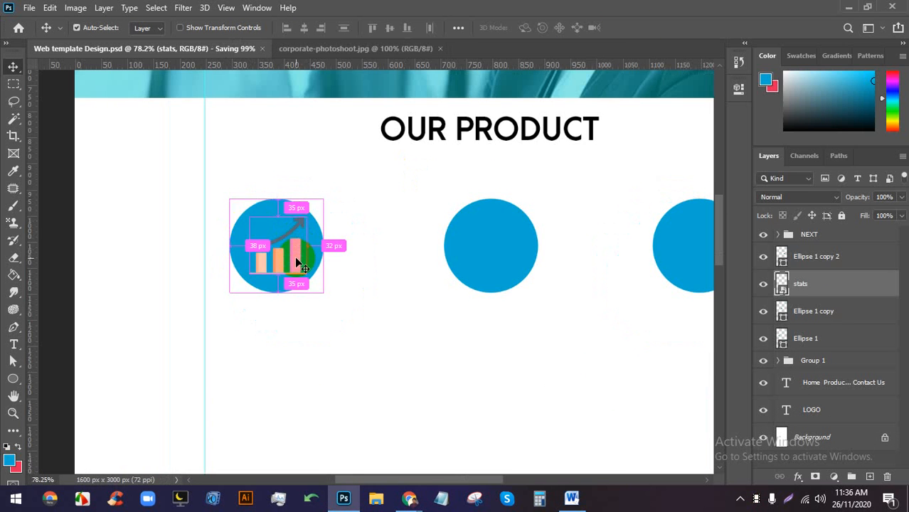
{"action": "left_click_drag", "start_coordinate": [263, 328], "coordinate": [311, 329]}
Switch back to Flaticon in Chrome, search the icons for SEO and close the Adobe Stock pop-up window.
{"action": "mouse_move", "coordinate": [408, 501]}
{"action": "left_click", "coordinate": [349, 442]}
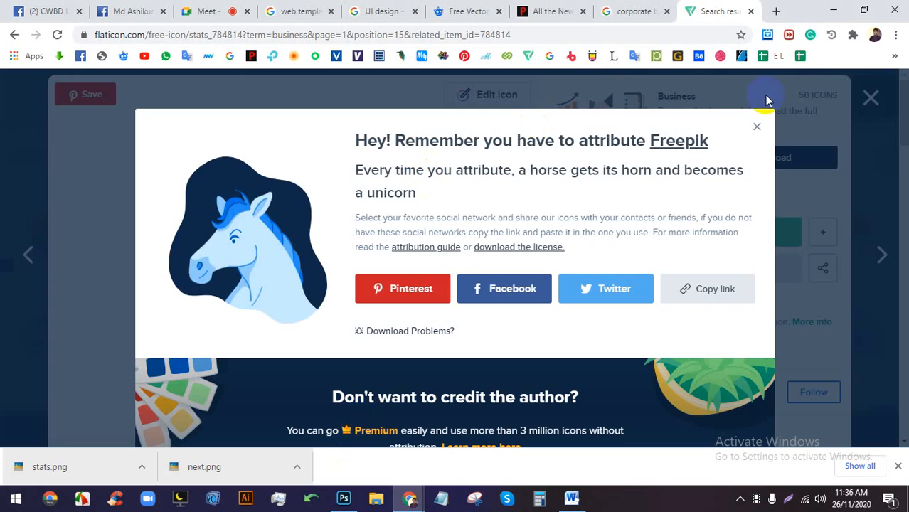
{"action": "left_click", "coordinate": [756, 126]}
{"action": "left_click", "coordinate": [870, 98]}
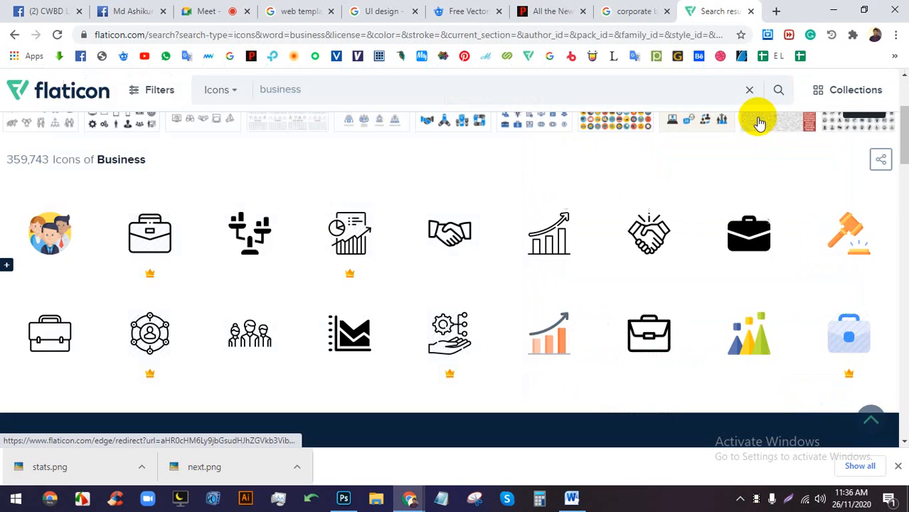
{"action": "scroll", "coordinate": [355, 148], "scroll_direction": "up", "scroll_amount": 3}
{"action": "left_click", "coordinate": [355, 131]}
{"action": "type", "text": "SE"}
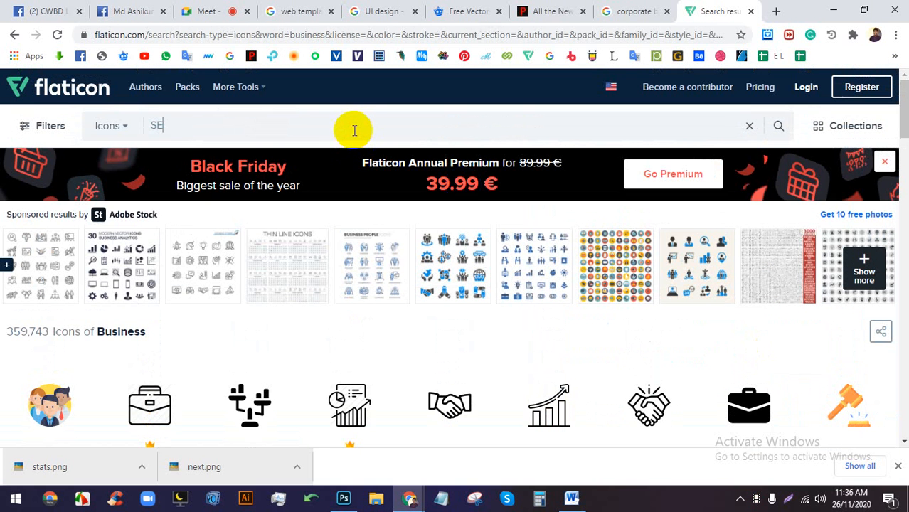
{"action": "type", "text": "O"}
{"action": "key", "text": "shift+Return"}
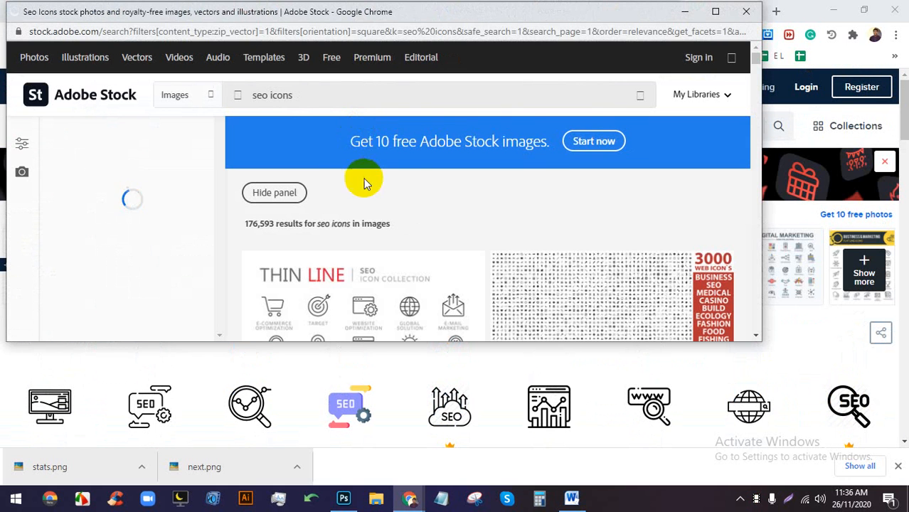
{"action": "left_click", "coordinate": [748, 16]}
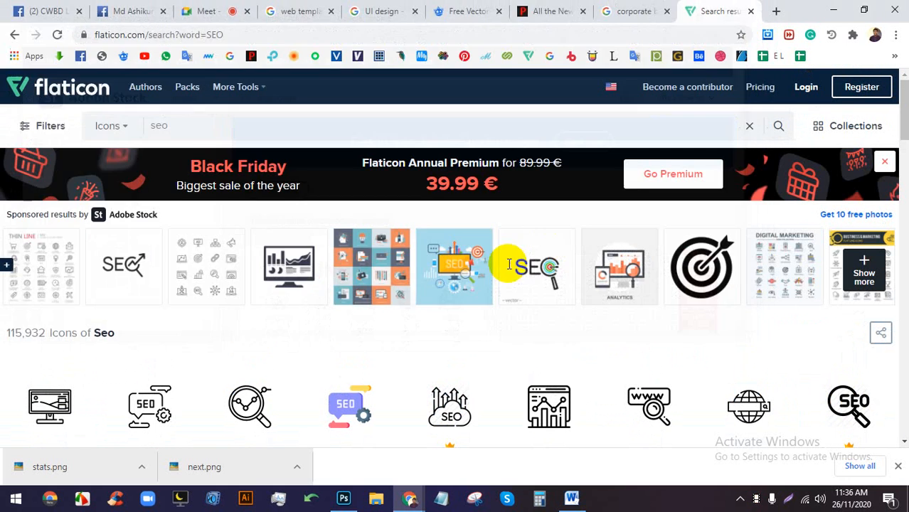
{"action": "scroll", "coordinate": [498, 277], "scroll_direction": "down", "scroll_amount": 2}
{"action": "scroll", "coordinate": [401, 365], "scroll_direction": "down", "scroll_amount": 1}
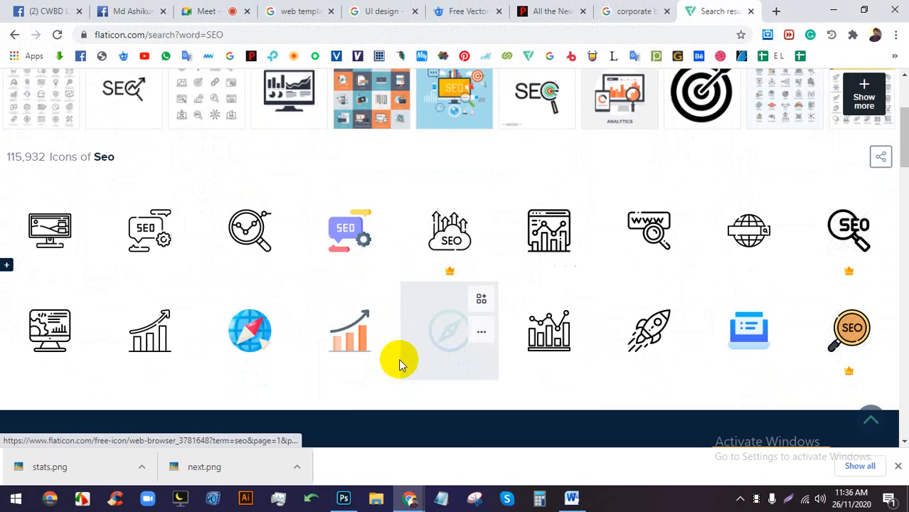
Admit the waiting participant to the Google Meet call and close the unneeded UI design, Freepik and "All the New" browser tabs.
{"action": "left_click", "coordinate": [209, 9]}
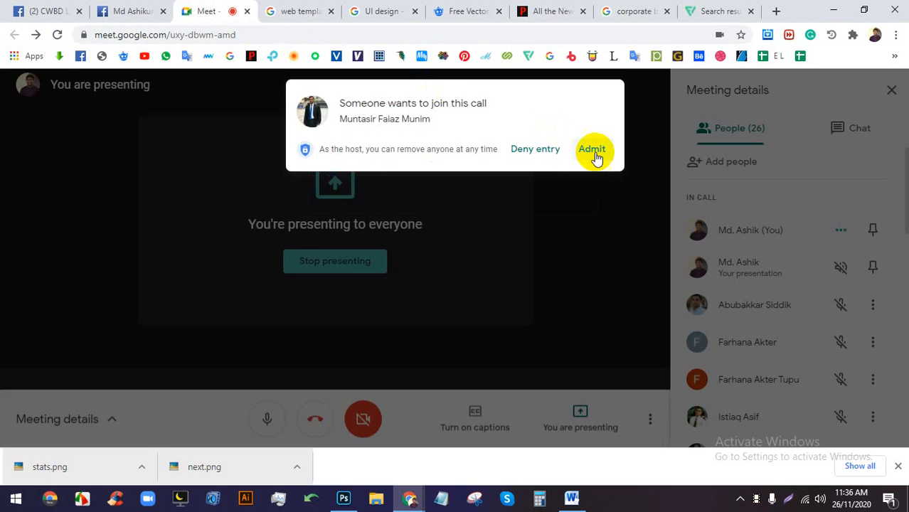
{"action": "left_click", "coordinate": [594, 158]}
{"action": "left_click", "coordinate": [400, 10]}
{"action": "left_click", "coordinate": [414, 12]}
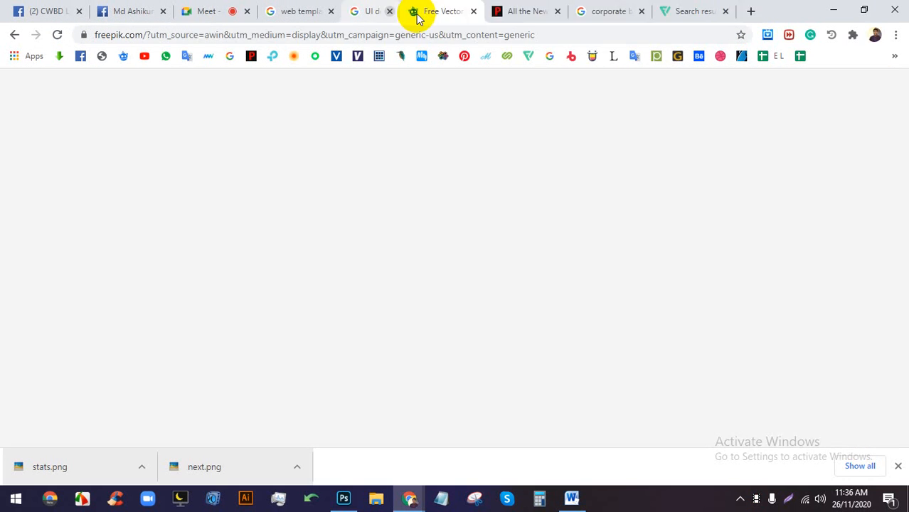
{"action": "left_click", "coordinate": [414, 11]}
{"action": "left_click", "coordinate": [414, 11]}
{"action": "left_click", "coordinate": [467, 14]}
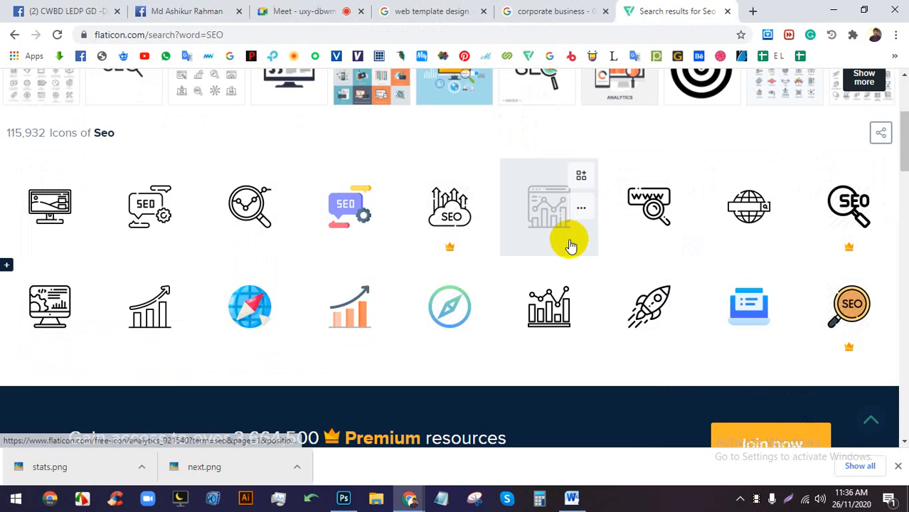
Open the Analysis magnifying-glass icon from the SEO results and start its free PNG download.
{"action": "scroll", "coordinate": [562, 213], "scroll_direction": "up", "scroll_amount": 3}
{"action": "scroll", "coordinate": [544, 183], "scroll_direction": "down", "scroll_amount": 1}
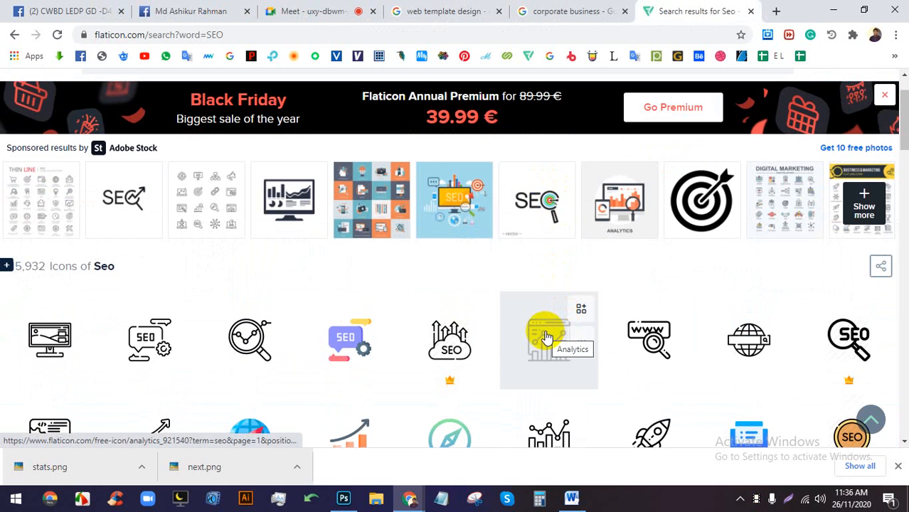
{"action": "left_click", "coordinate": [236, 346]}
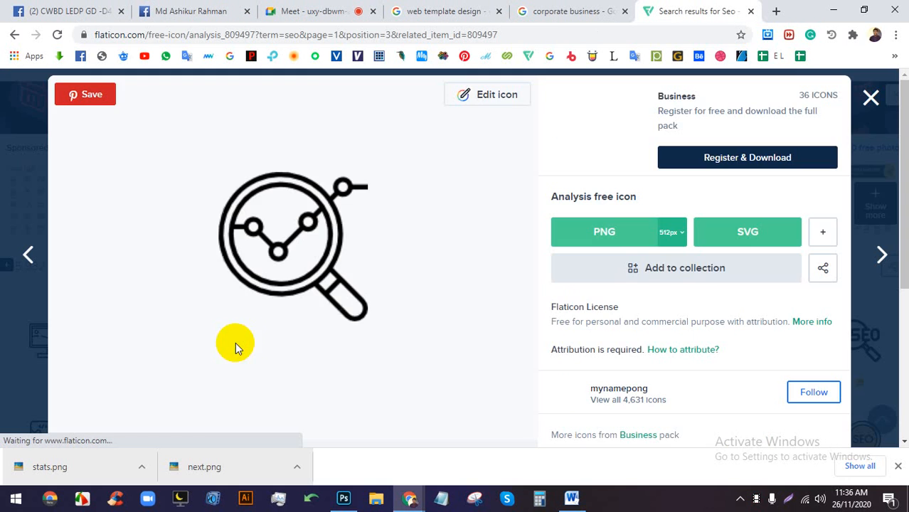
{"action": "left_click", "coordinate": [604, 235]}
{"action": "left_click", "coordinate": [630, 238]}
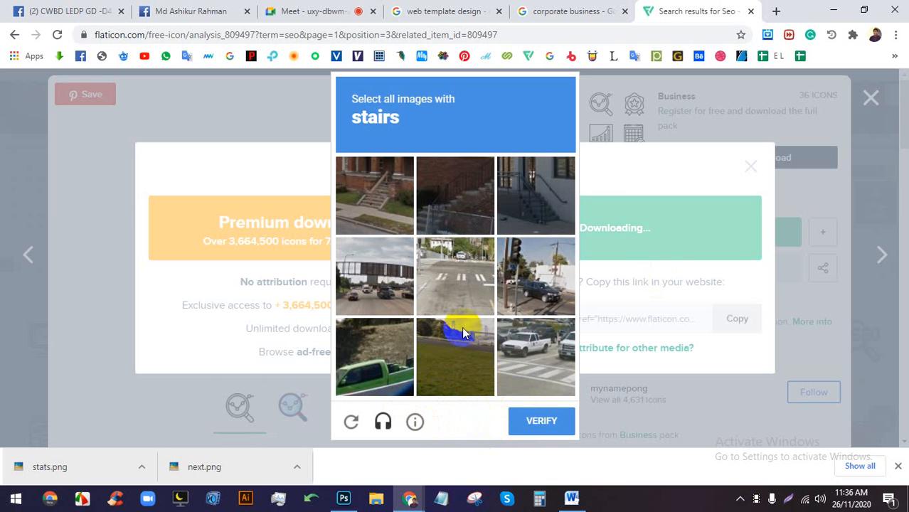
Complete the stairs and traffic-light image verification challenges to download analysis.png.
{"action": "left_click", "coordinate": [459, 284]}
{"action": "left_click", "coordinate": [537, 369]}
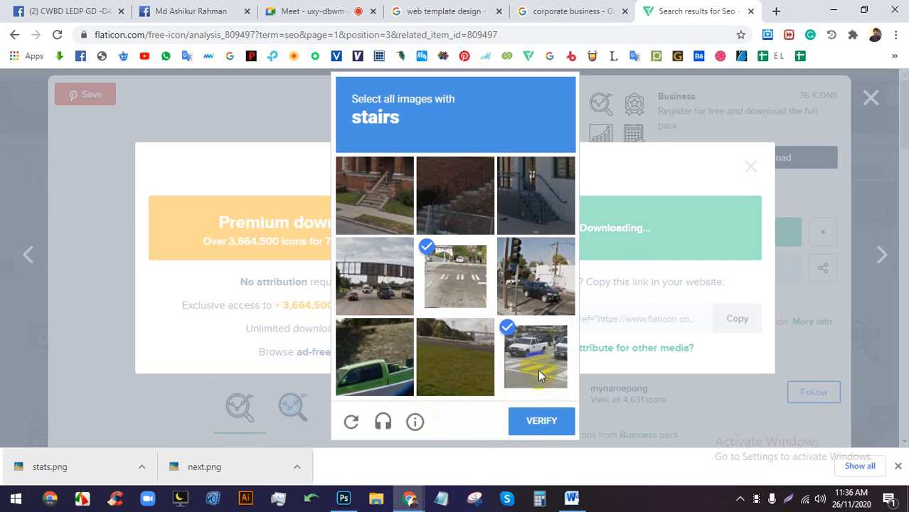
{"action": "left_click", "coordinate": [375, 285]}
{"action": "left_click", "coordinate": [529, 421]}
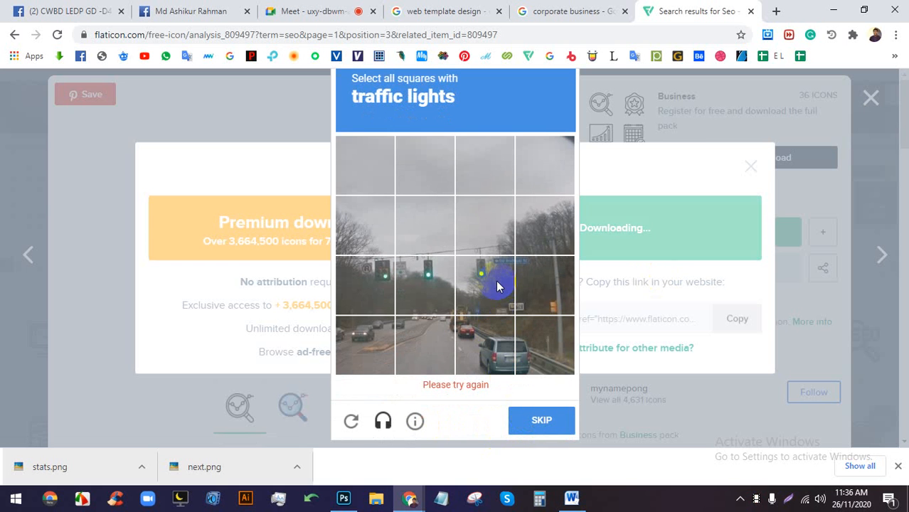
{"action": "left_click", "coordinate": [497, 286]}
{"action": "left_click", "coordinate": [380, 309]}
{"action": "left_click", "coordinate": [435, 326]}
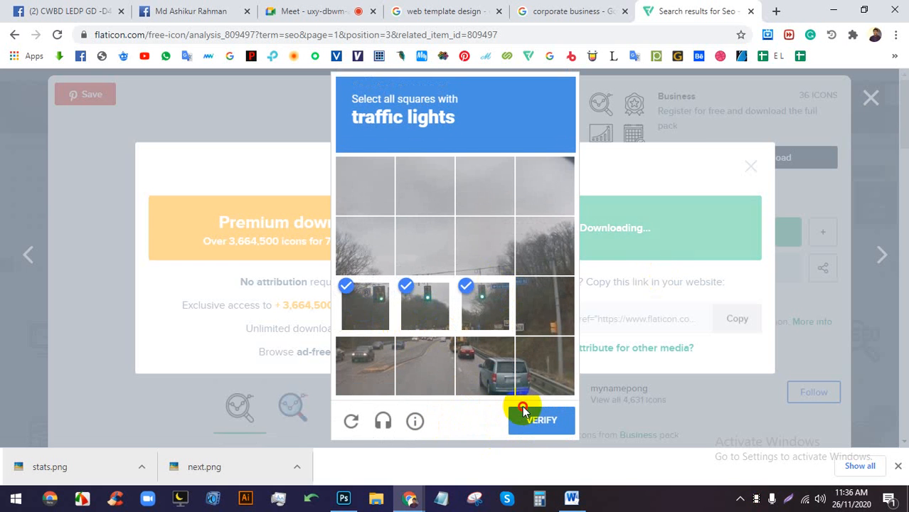
{"action": "left_click", "coordinate": [538, 422]}
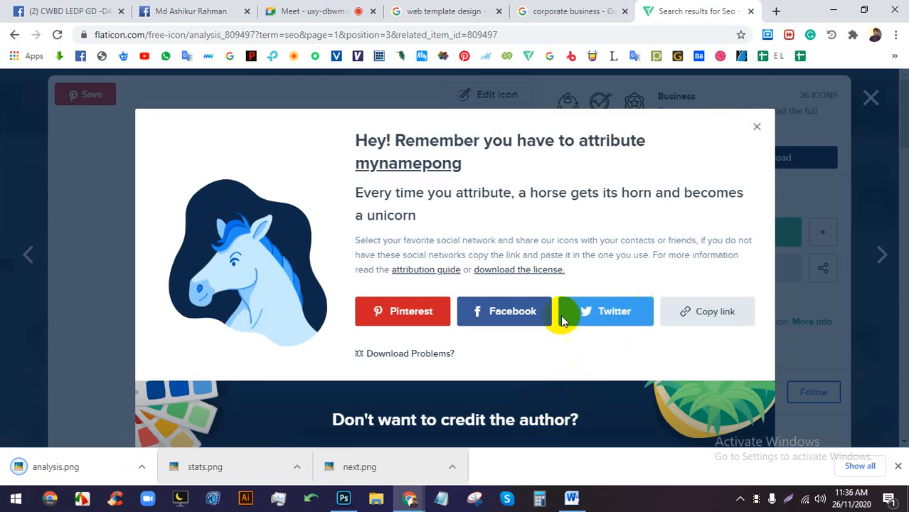
Place analysis.png into the Photoshop template over the middle blue circle, scaled to about 35.8%.
{"action": "left_click", "coordinate": [345, 496]}
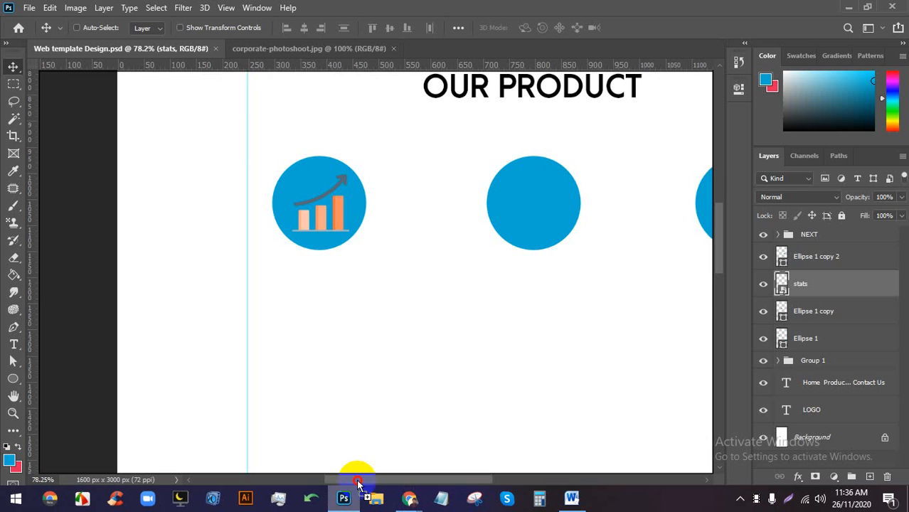
{"action": "left_click_drag", "start_coordinate": [488, 256], "coordinate": [484, 308]}
{"action": "left_click_drag", "start_coordinate": [362, 309], "coordinate": [483, 284]}
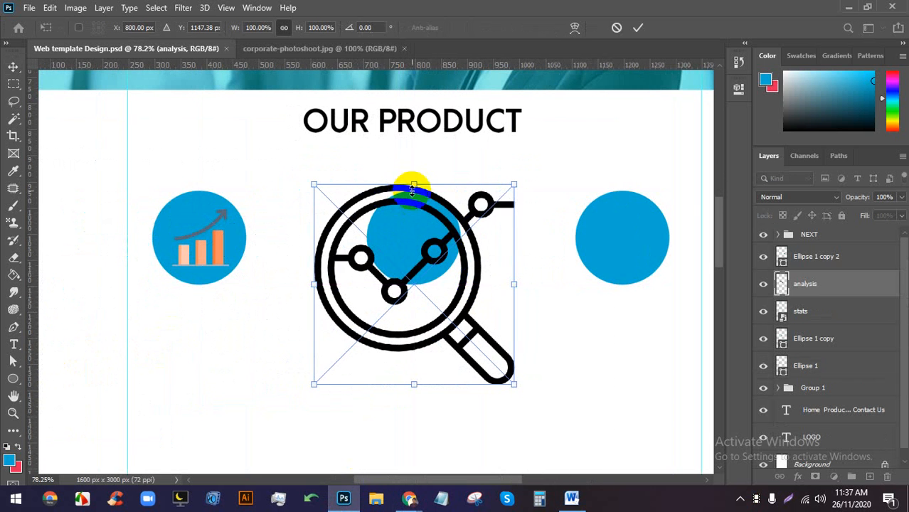
{"action": "left_click_drag", "start_coordinate": [412, 183], "coordinate": [419, 233]}
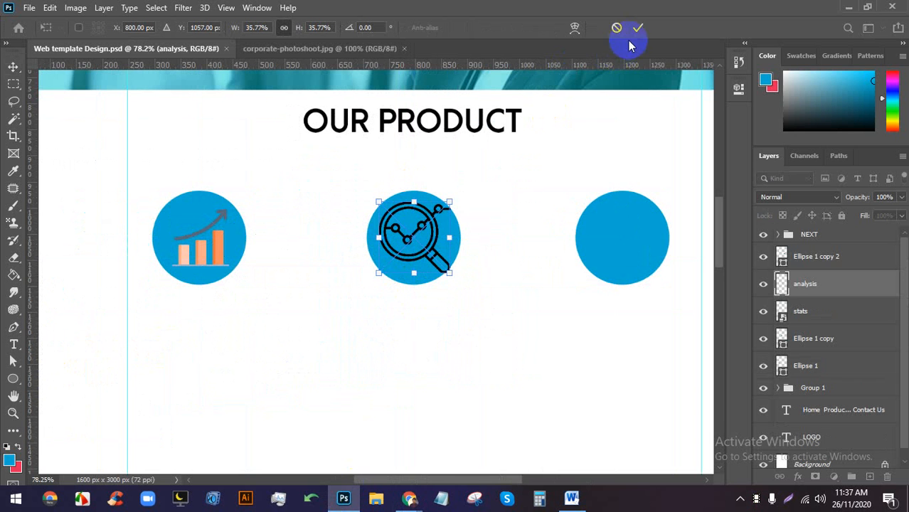
{"action": "left_click", "coordinate": [638, 28]}
Scale the analysis icon down to about 32.8% so it fits inside the middle blue circle.
{"action": "scroll", "coordinate": [492, 179], "scroll_direction": "up", "scroll_amount": 3}
{"action": "scroll", "coordinate": [492, 179], "scroll_direction": "up", "scroll_amount": 2}
{"action": "key", "text": "ctrl+t"}
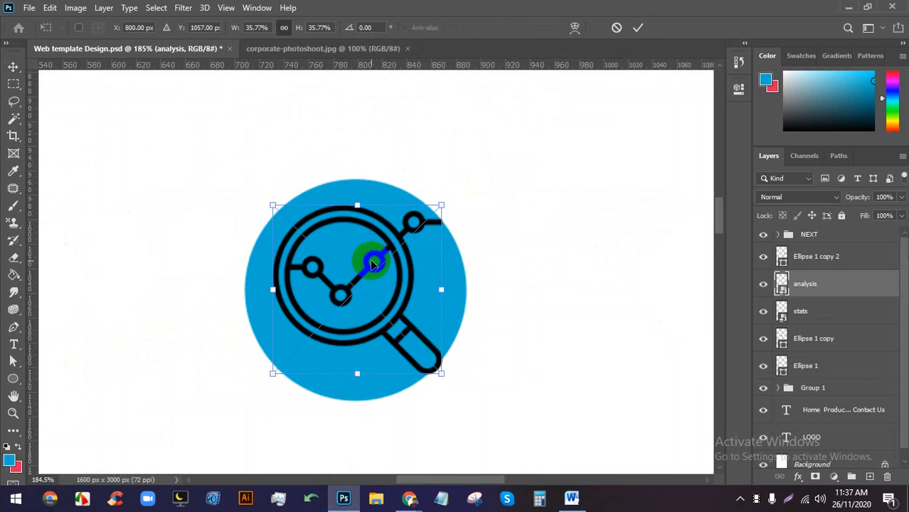
{"action": "scroll", "coordinate": [370, 259], "scroll_direction": "up", "scroll_amount": 2}
{"action": "left_click_drag", "start_coordinate": [467, 415], "coordinate": [449, 395]}
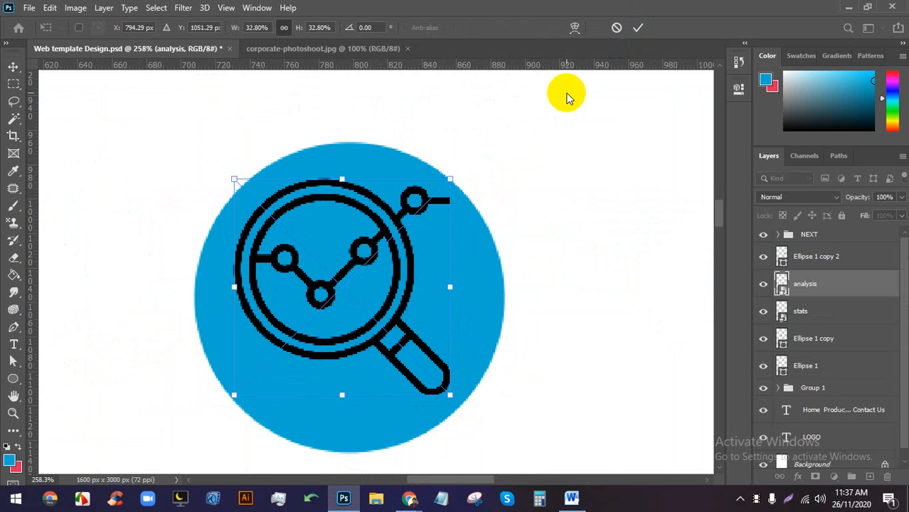
{"action": "left_click", "coordinate": [650, 26]}
{"action": "scroll", "coordinate": [273, 264], "scroll_direction": "down", "scroll_amount": 6}
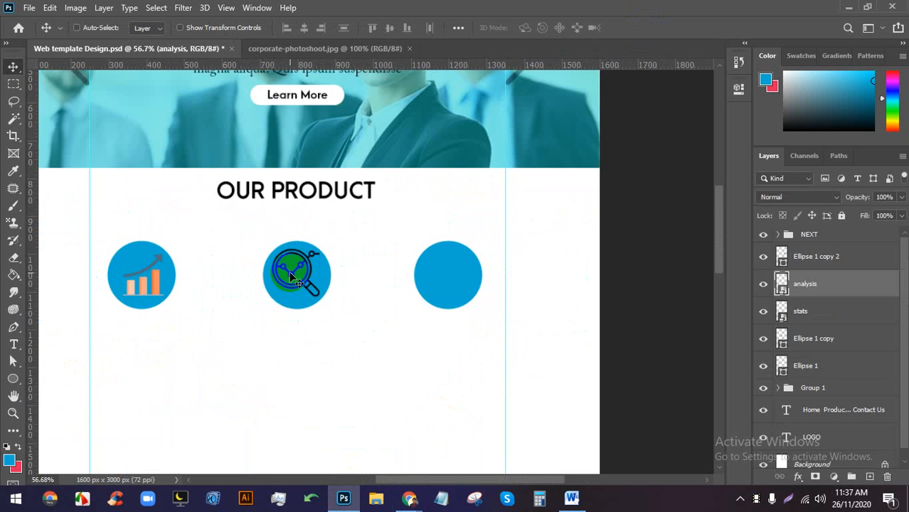
{"action": "scroll", "coordinate": [391, 315], "scroll_direction": "down", "scroll_amount": 3}
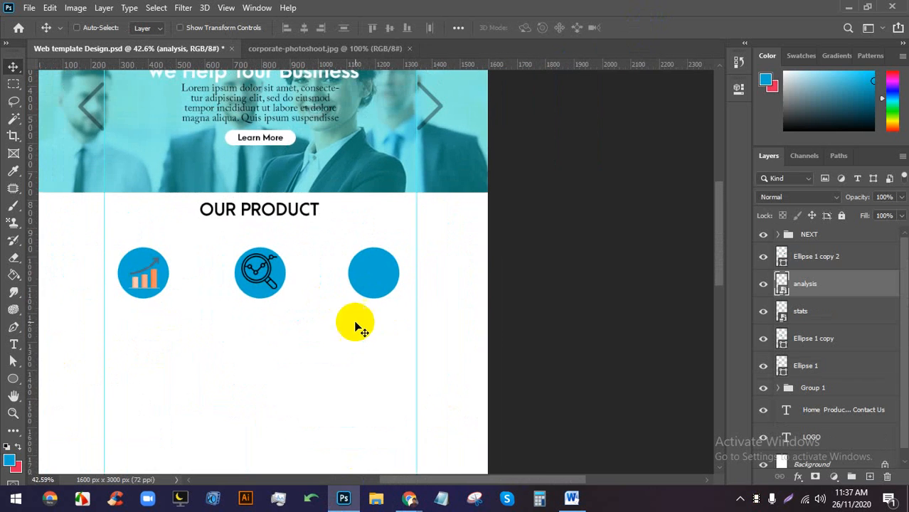
Switch back to Flaticon in Chrome, close the attribution notice and icon details, and search the icons for BRANDING.
{"action": "mouse_move", "coordinate": [409, 498]}
{"action": "left_click", "coordinate": [349, 456]}
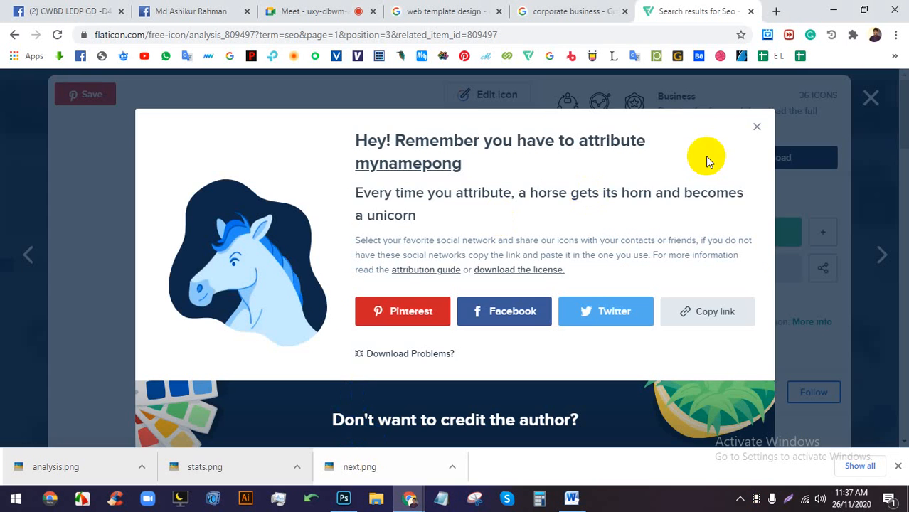
{"action": "left_click", "coordinate": [754, 132]}
{"action": "left_click", "coordinate": [868, 97]}
{"action": "scroll", "coordinate": [423, 206], "scroll_direction": "up", "scroll_amount": 1}
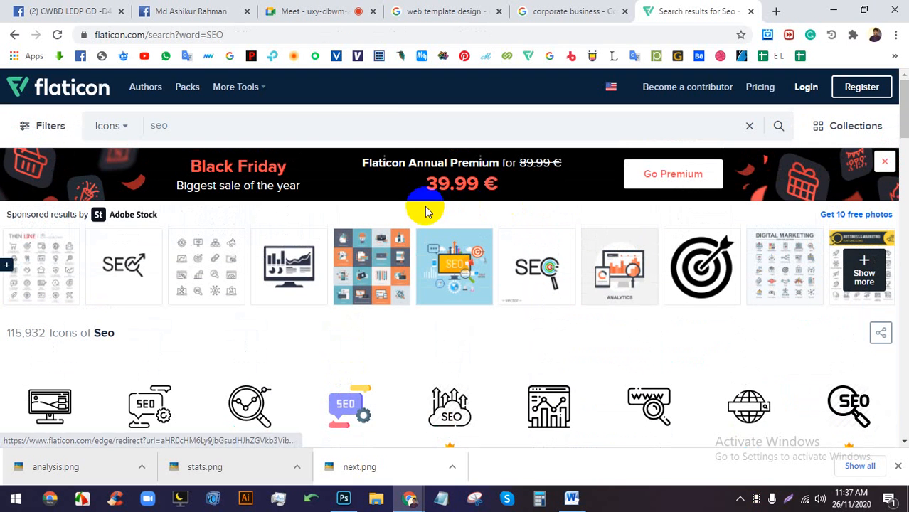
{"action": "double_click", "coordinate": [388, 123]}
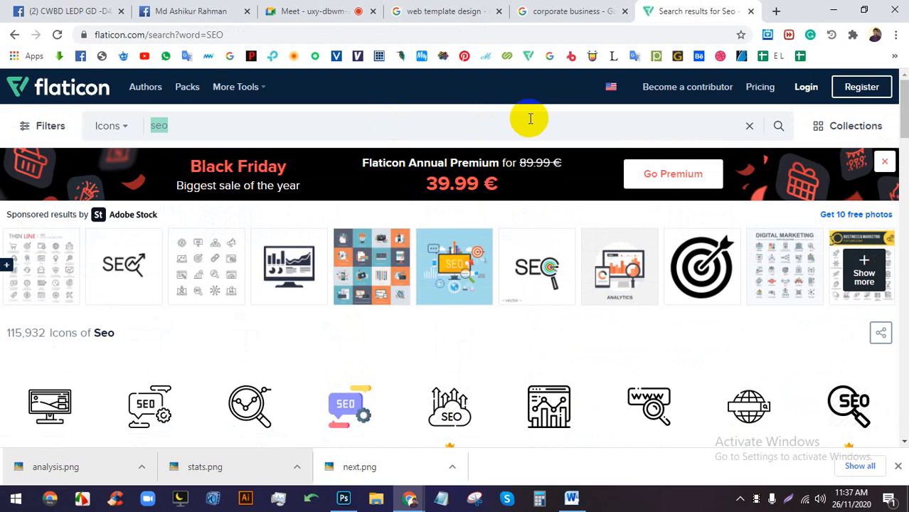
{"action": "type", "text": "BRAN"}
{"action": "type", "text": "DING"}
{"action": "key", "text": "Return"}
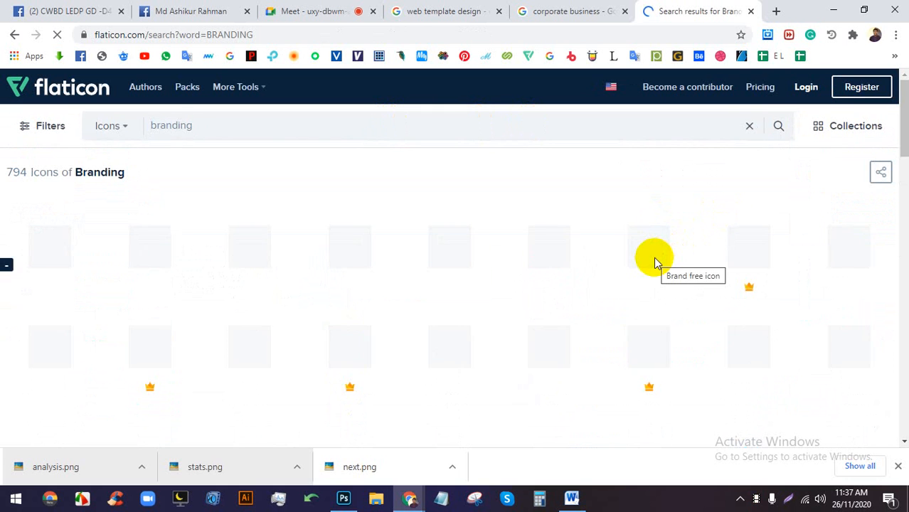
Download the free Branding icon with a central BRAND circle and four orange circles as a PNG.
{"action": "scroll", "coordinate": [491, 329], "scroll_direction": "down", "scroll_amount": 4}
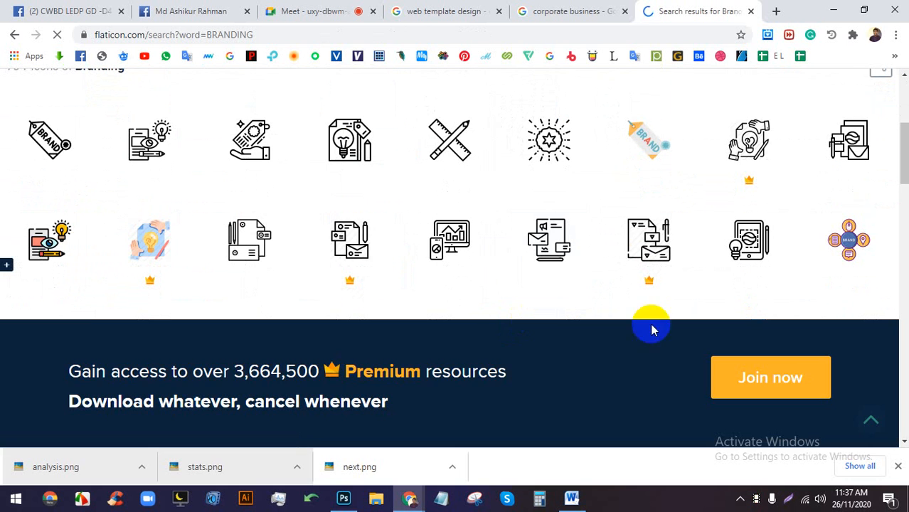
{"action": "left_click", "coordinate": [832, 256]}
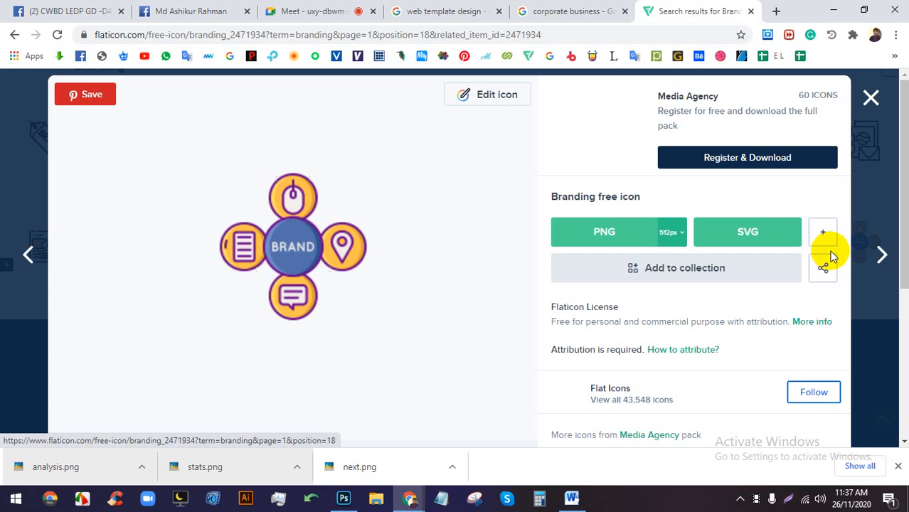
{"action": "left_click", "coordinate": [594, 229]}
{"action": "left_click", "coordinate": [595, 231]}
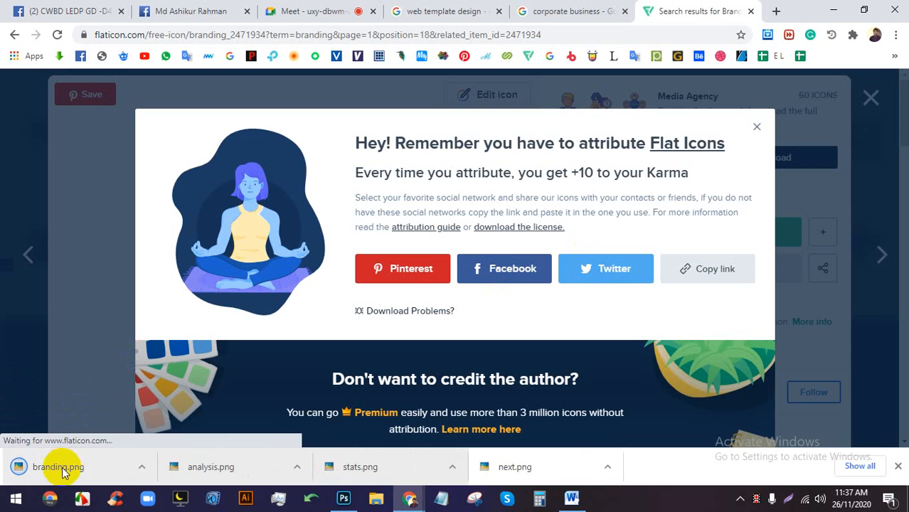
Place branding.png into the Photoshop template over the third blue circle at 100% and move its layer above Ellipse 1 copy 2.
{"action": "left_click_drag", "start_coordinate": [62, 472], "coordinate": [359, 278]}
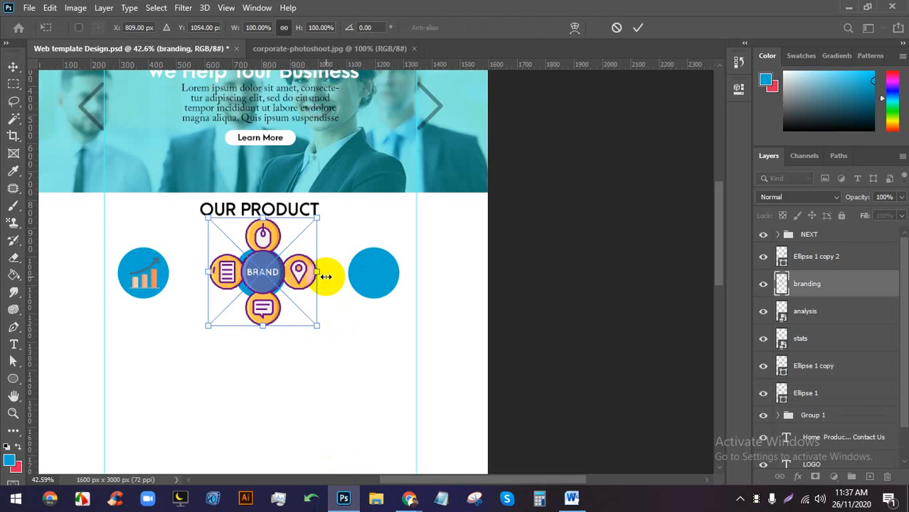
{"action": "left_click_drag", "start_coordinate": [268, 243], "coordinate": [378, 244]}
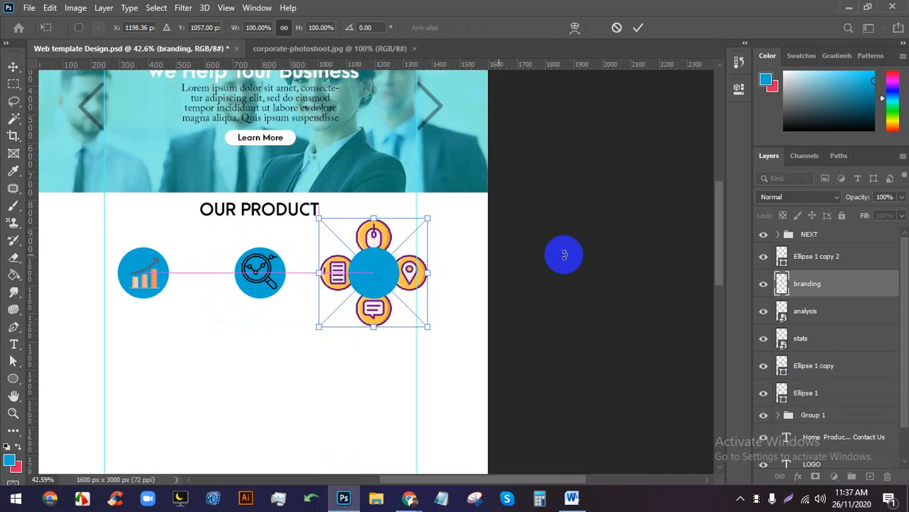
{"action": "left_click", "coordinate": [637, 27]}
{"action": "left_click_drag", "start_coordinate": [864, 290], "coordinate": [832, 247]}
Scale the branding icon about its centre to about 35.9% so it fits inside the third blue circle.
{"action": "scroll", "coordinate": [384, 284], "scroll_direction": "up", "scroll_amount": 5}
{"action": "scroll", "coordinate": [371, 257], "scroll_direction": "up", "scroll_amount": 3}
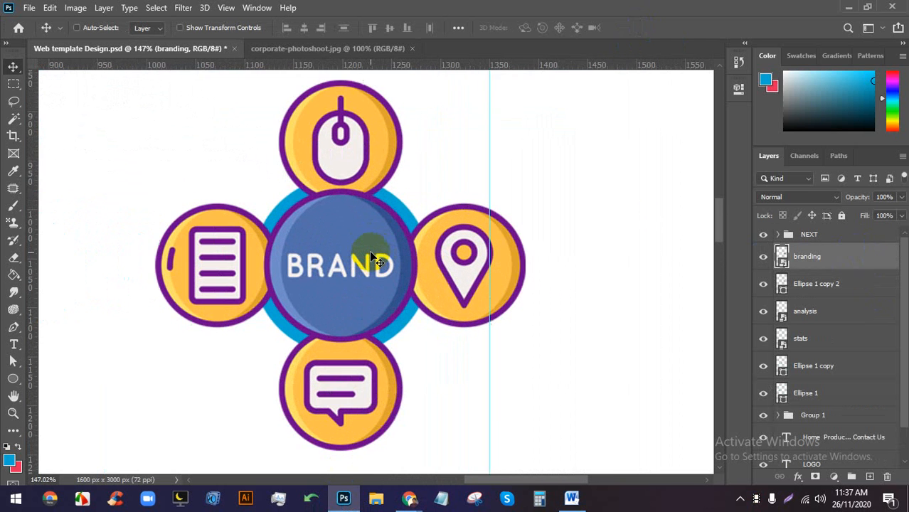
{"action": "key", "text": "ctrl+t"}
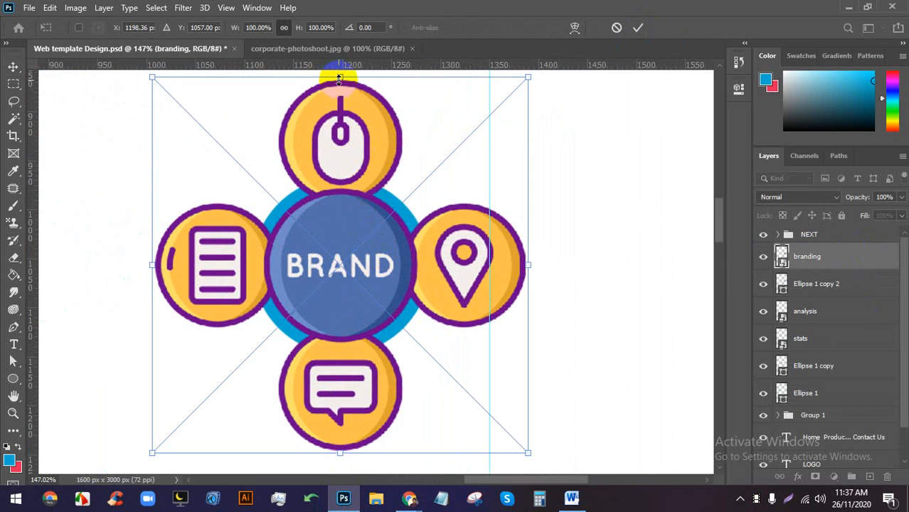
{"action": "left_click_drag", "start_coordinate": [338, 78], "coordinate": [333, 204]}
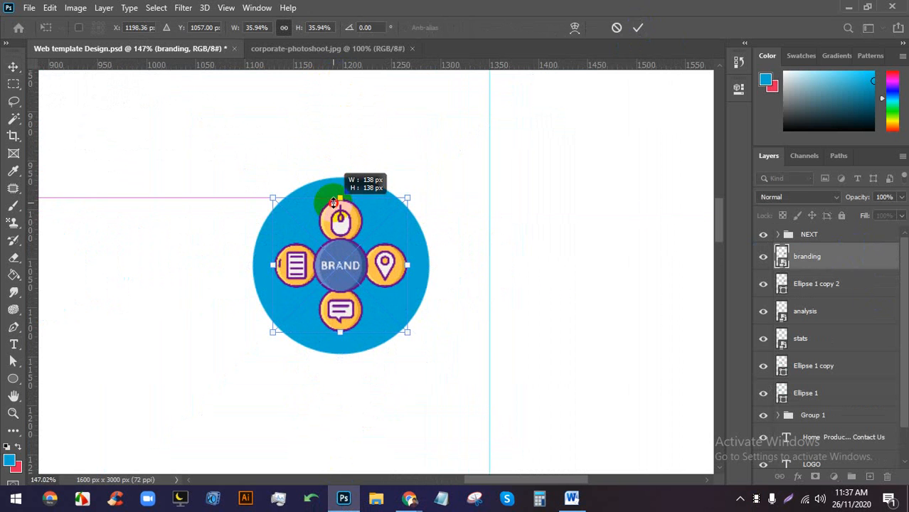
{"action": "left_click", "coordinate": [638, 31]}
{"action": "scroll", "coordinate": [469, 183], "scroll_direction": "down", "scroll_amount": 6}
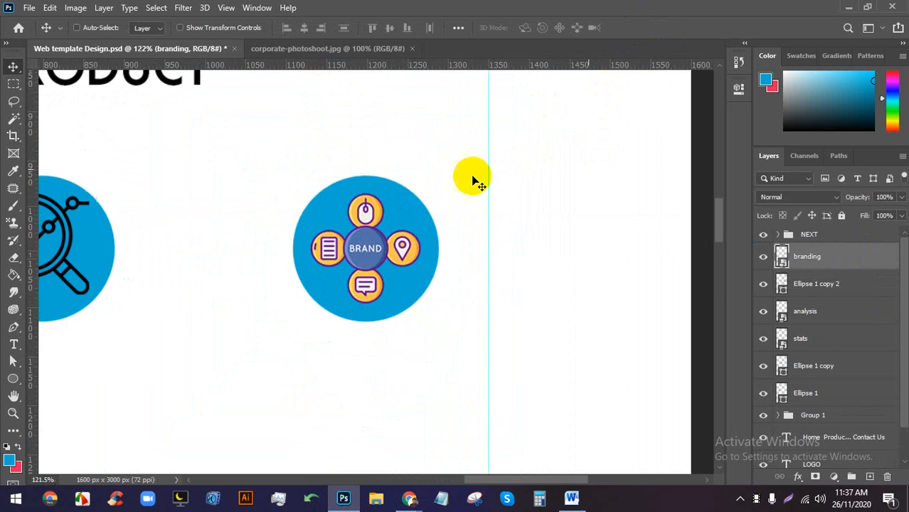
Identify the analysis layer by toggling its visibility off and on, and open its smart object contents for editing.
{"action": "scroll", "coordinate": [323, 254], "scroll_direction": "up", "scroll_amount": 7}
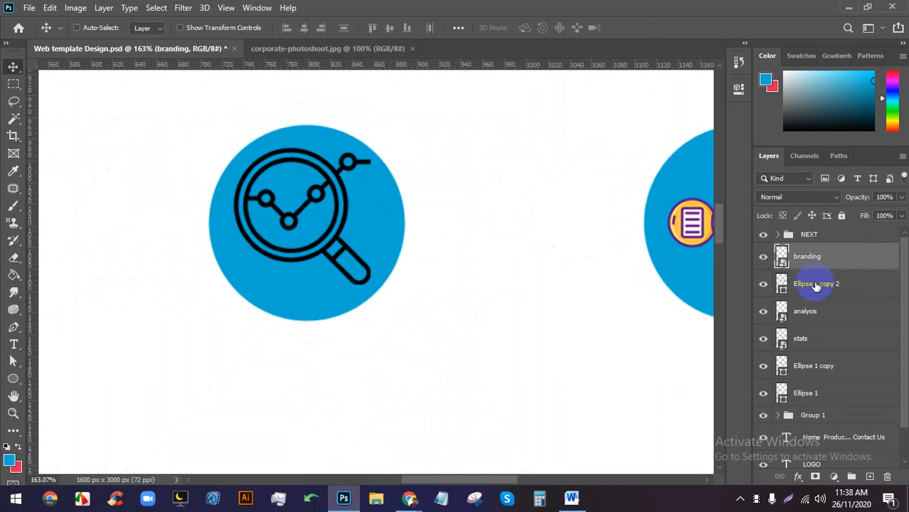
{"action": "left_click", "coordinate": [818, 313]}
{"action": "left_click", "coordinate": [762, 313]}
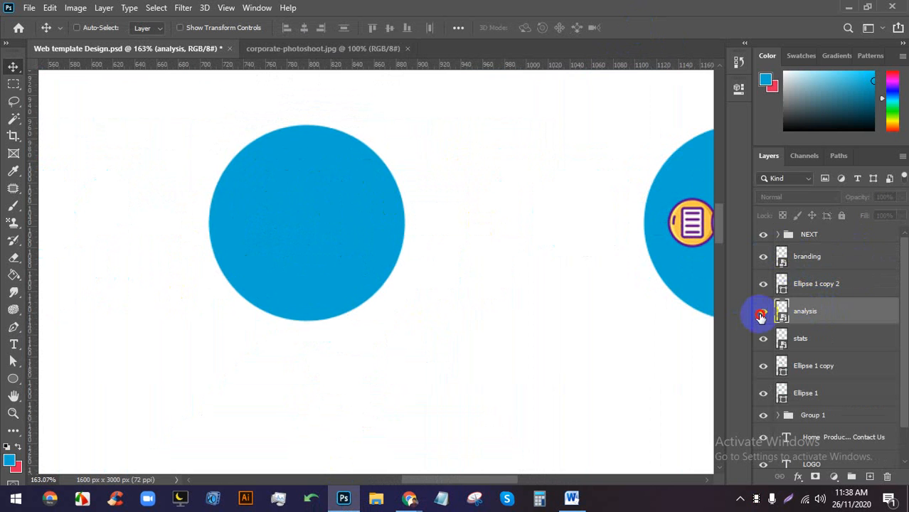
{"action": "left_click", "coordinate": [762, 312]}
{"action": "double_click", "coordinate": [781, 311]}
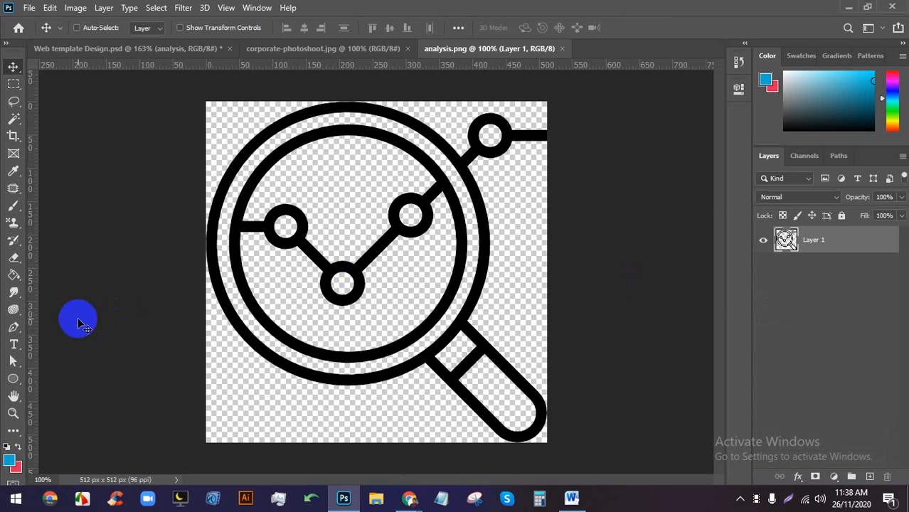
Set the foreground colour to white and fill the magnifying-glass icon's black lines with the Paint Bucket.
{"action": "left_click", "coordinate": [13, 275]}
{"action": "left_click", "coordinate": [9, 459]}
{"action": "left_click_drag", "start_coordinate": [578, 266], "coordinate": [520, 103]}
{"action": "left_click", "coordinate": [841, 121]}
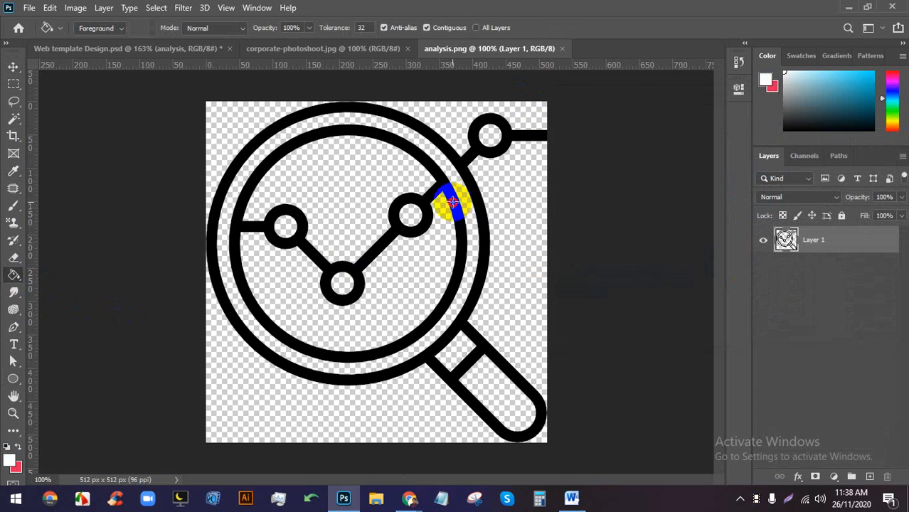
{"action": "left_click", "coordinate": [452, 202]}
{"action": "left_click", "coordinate": [481, 206]}
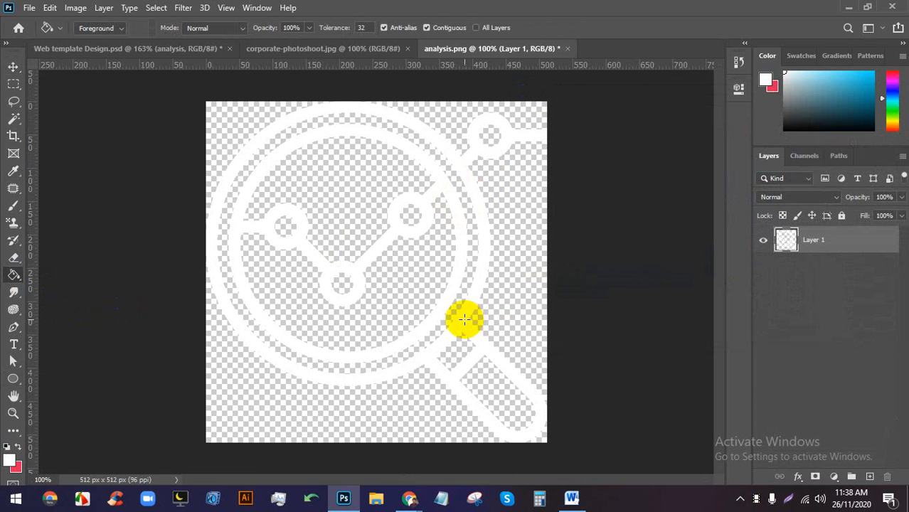
Save the recoloured analysis.png contents and return to the OUR PRODUCT section of Web template Design.psd.
{"action": "left_click", "coordinate": [189, 50]}
{"action": "scroll", "coordinate": [254, 146], "scroll_direction": "down", "scroll_amount": 5}
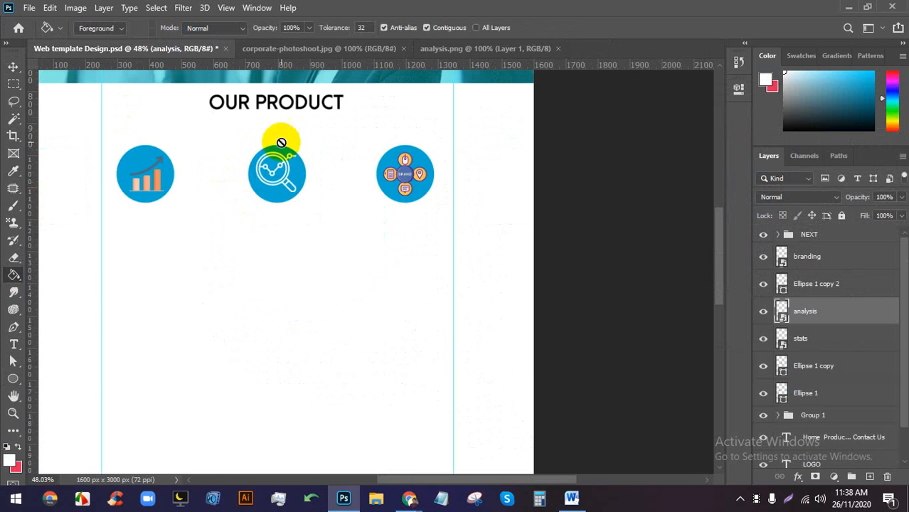
{"action": "left_click_drag", "start_coordinate": [261, 238], "coordinate": [401, 239]}
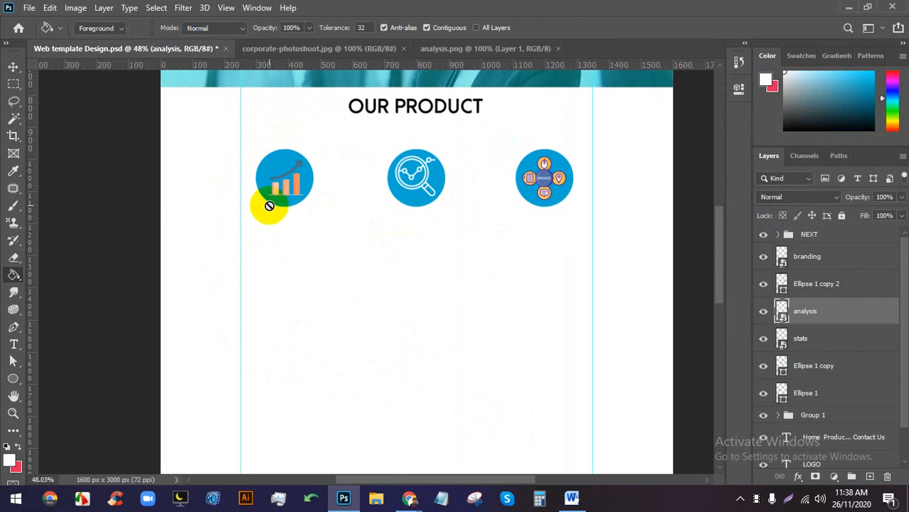
{"action": "scroll", "coordinate": [256, 201], "scroll_direction": "up", "scroll_amount": 1}
{"action": "scroll", "coordinate": [256, 201], "scroll_direction": "up", "scroll_amount": 2}
{"action": "scroll", "coordinate": [256, 201], "scroll_direction": "down", "scroll_amount": 3}
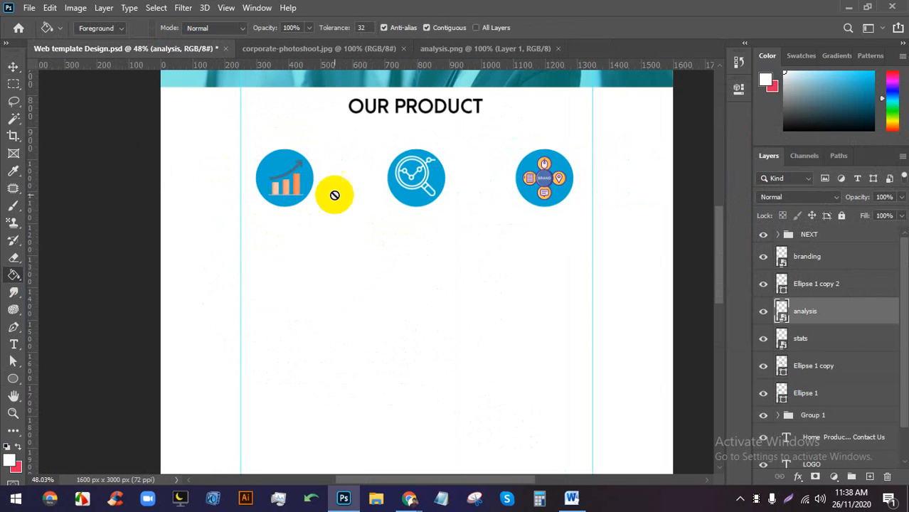
Start a Lorem Ipsum point text with the Type tool and position it below the first circle in the OUR PRODUCT section.
{"action": "scroll", "coordinate": [254, 197], "scroll_direction": "up", "scroll_amount": 5}
{"action": "scroll", "coordinate": [274, 339], "scroll_direction": "up", "scroll_amount": 5}
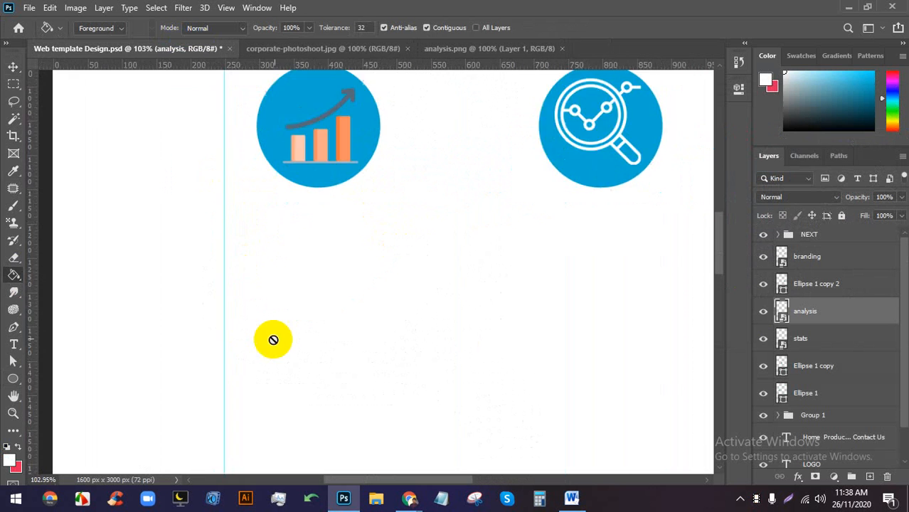
{"action": "left_click_drag", "start_coordinate": [277, 311], "coordinate": [300, 307]}
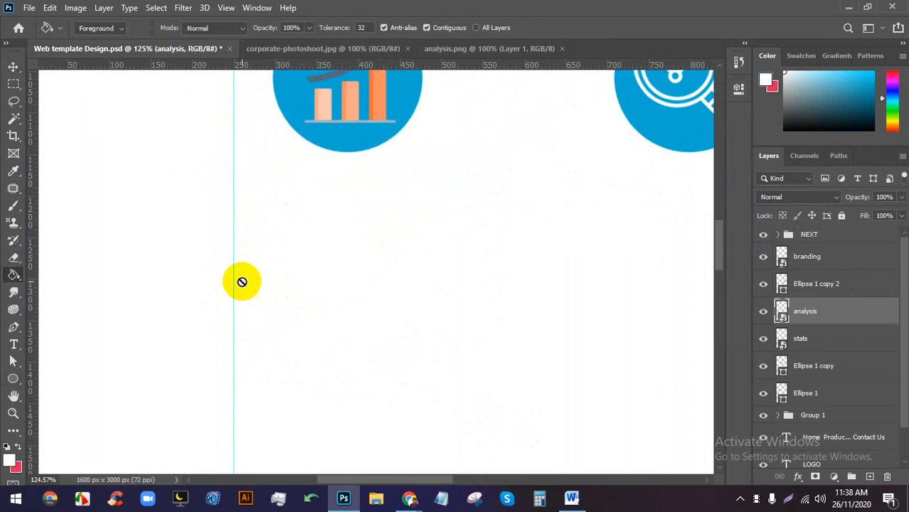
{"action": "left_click", "coordinate": [13, 345]}
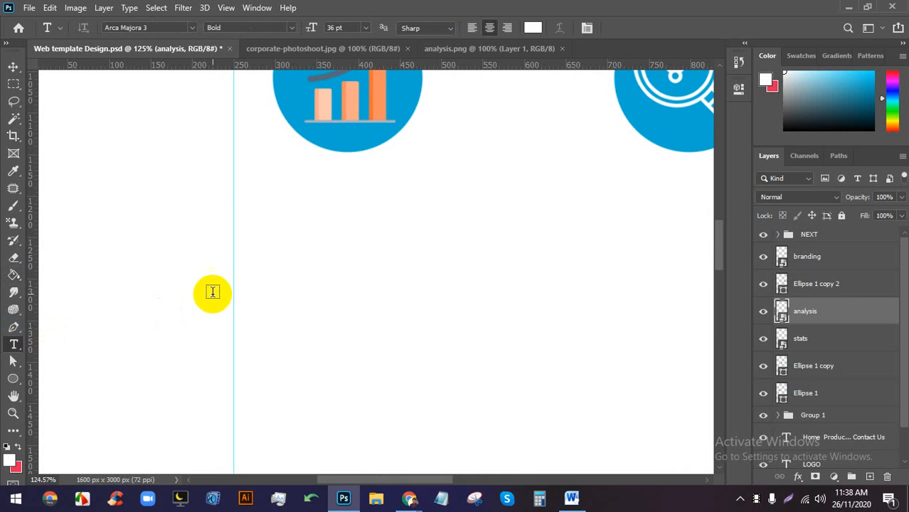
{"action": "left_click", "coordinate": [308, 226]}
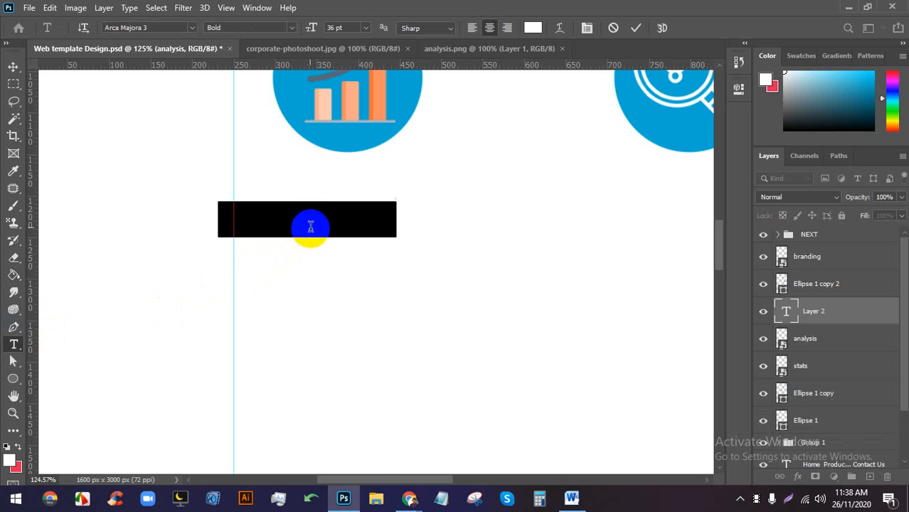
{"action": "left_click_drag", "start_coordinate": [345, 297], "coordinate": [415, 301]}
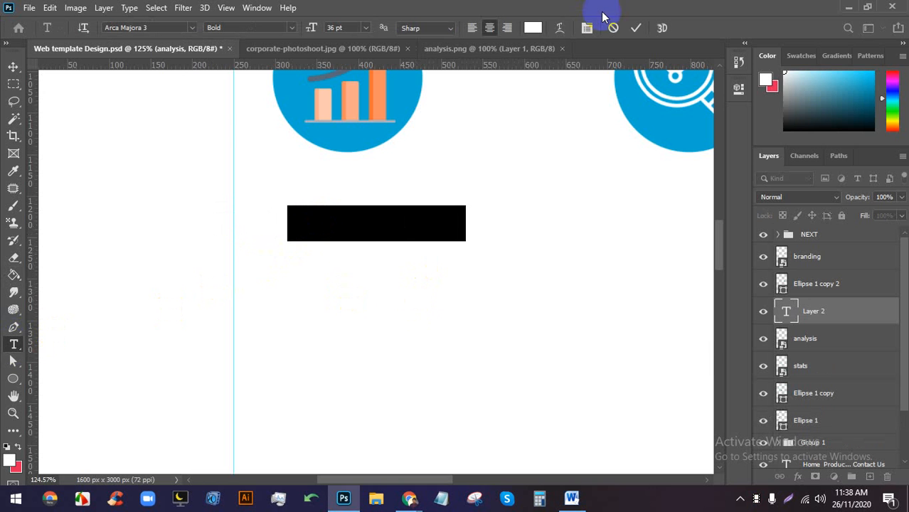
Colour the Lorem Ipsum text with the blue sampled from the first circle (00aad3) and move it closer beneath that circle.
{"action": "left_click", "coordinate": [533, 29]}
{"action": "left_click", "coordinate": [624, 292]}
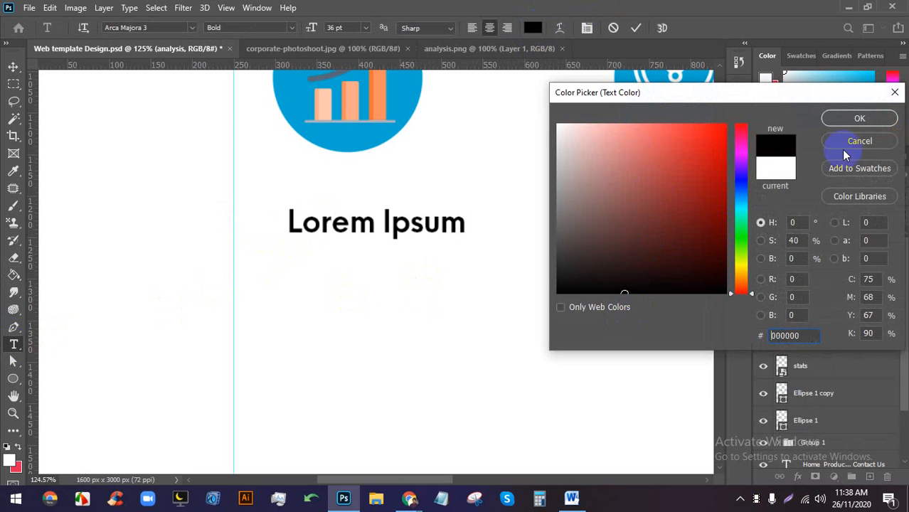
{"action": "left_click", "coordinate": [341, 138]}
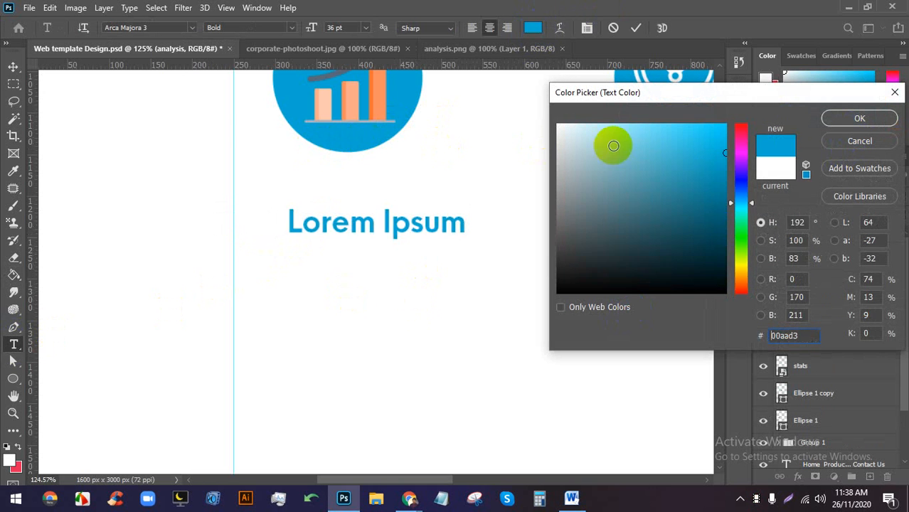
{"action": "left_click", "coordinate": [843, 123]}
{"action": "left_click_drag", "start_coordinate": [371, 306], "coordinate": [346, 275]}
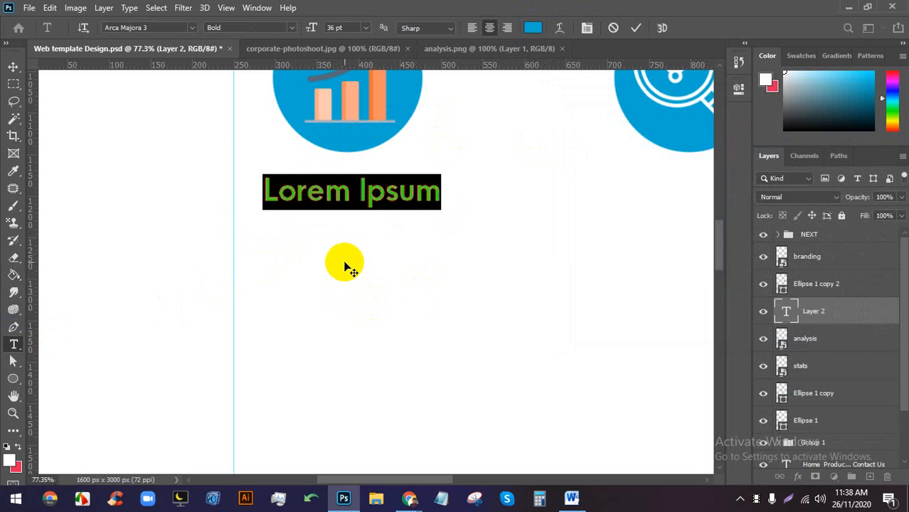
{"action": "scroll", "coordinate": [345, 267], "scroll_direction": "down", "scroll_amount": 5}
{"action": "left_click", "coordinate": [636, 28]}
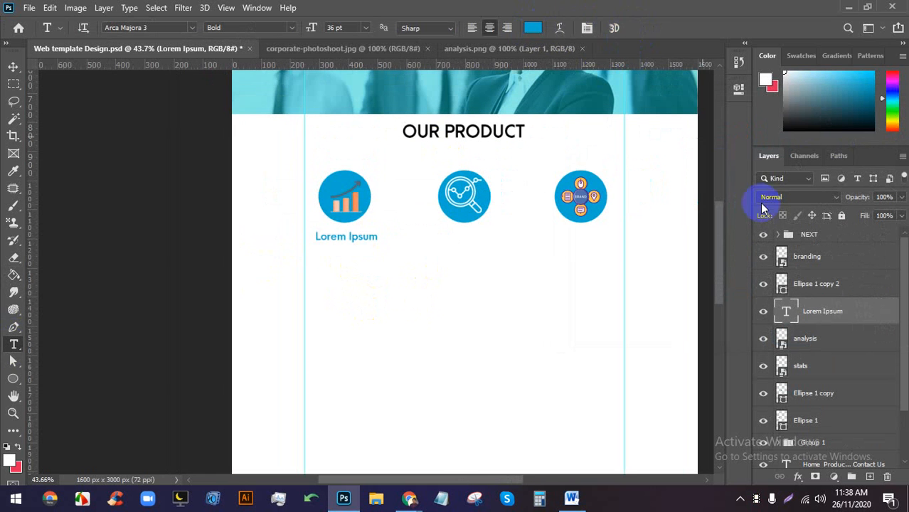
Group the stats layer, restacked directly above Ellipse 1, with that circle and shift the group slightly to the right.
{"action": "scroll", "coordinate": [817, 325], "scroll_direction": "down", "scroll_amount": 2}
{"action": "left_click", "coordinate": [837, 371]}
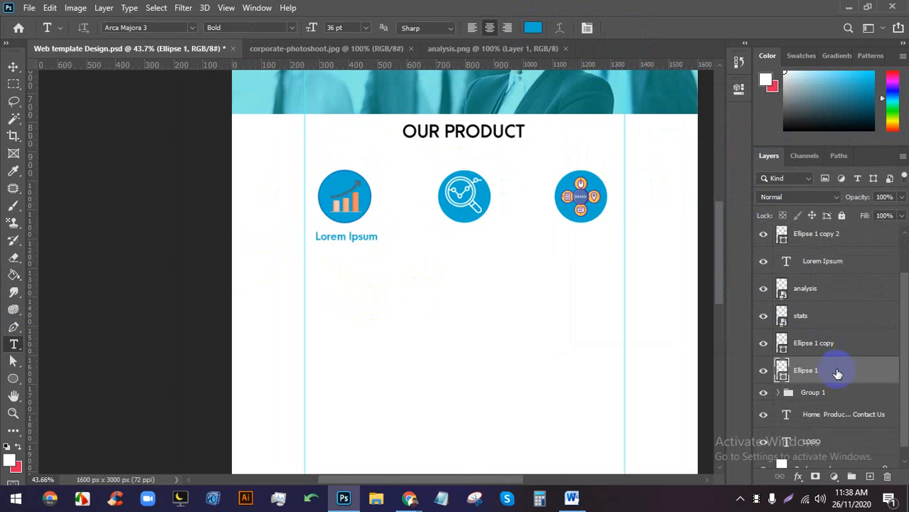
{"action": "left_click", "coordinate": [763, 371]}
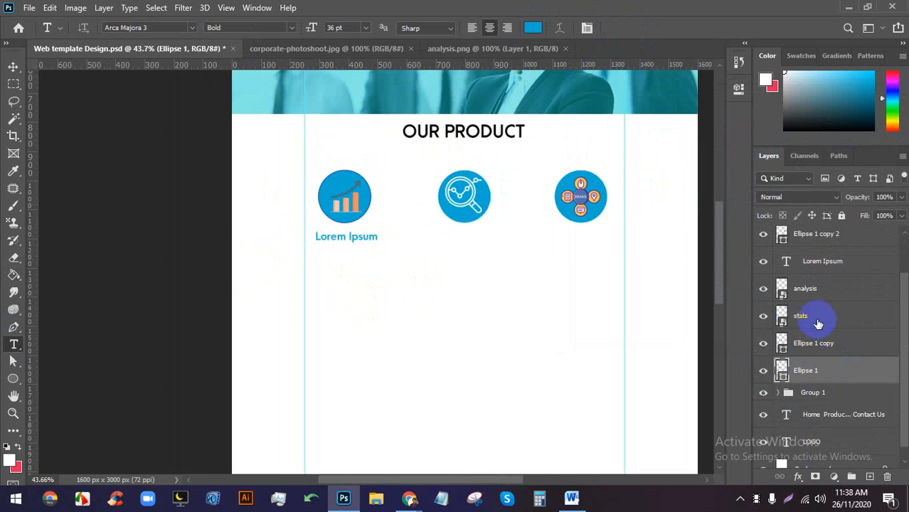
{"action": "left_click_drag", "start_coordinate": [831, 318], "coordinate": [836, 357]}
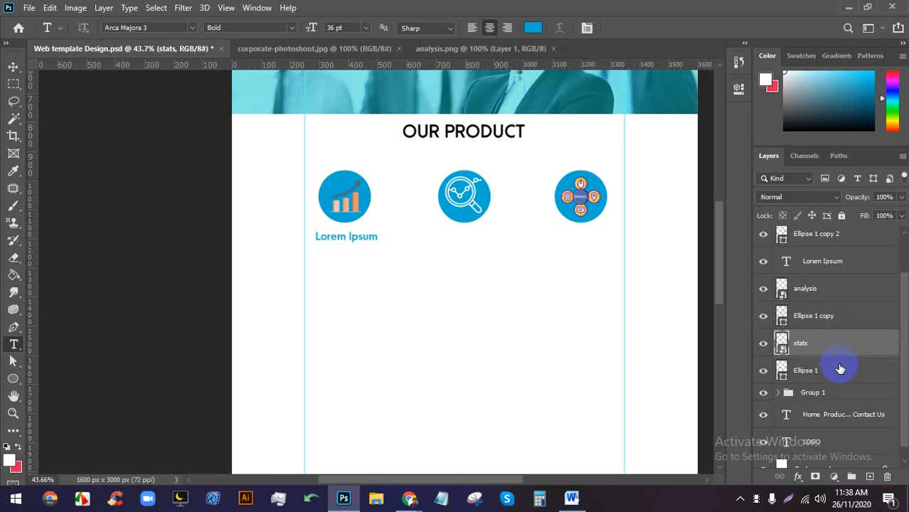
{"action": "left_click", "coordinate": [840, 370], "text": "shift"}
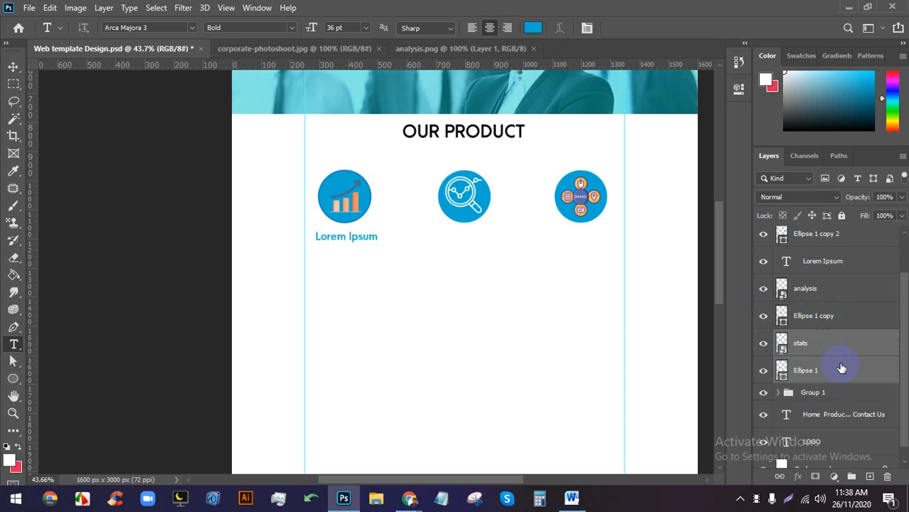
{"action": "key", "text": "ctrl+g"}
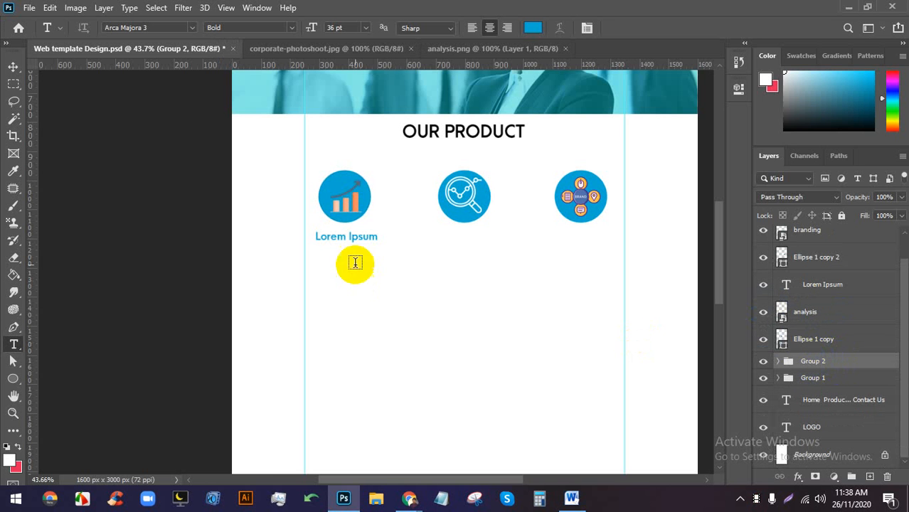
{"action": "left_click", "coordinate": [12, 68]}
{"action": "left_click_drag", "start_coordinate": [344, 205], "coordinate": [361, 206]}
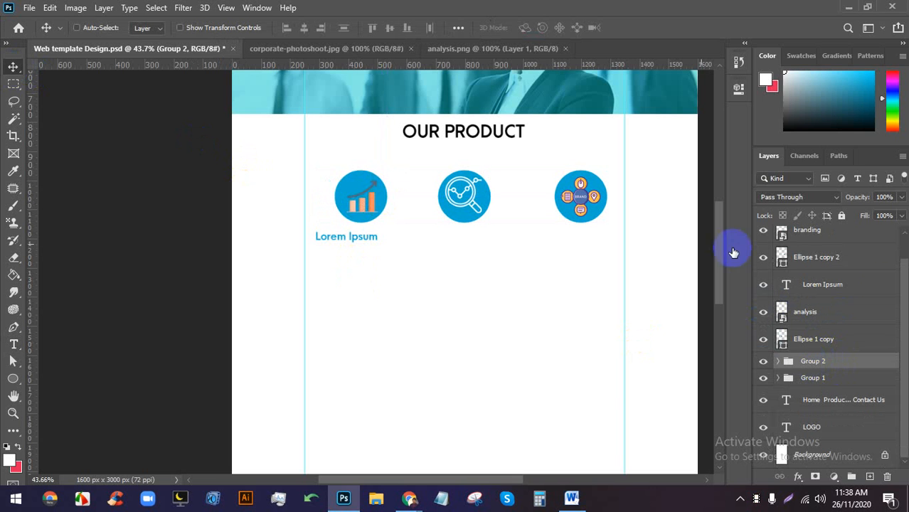
Group the branding layer with its circle, Ellipse 1 copy 2, and shift the group slightly to the left.
{"action": "scroll", "coordinate": [854, 295], "scroll_direction": "up", "scroll_amount": 1}
{"action": "left_click", "coordinate": [848, 288]}
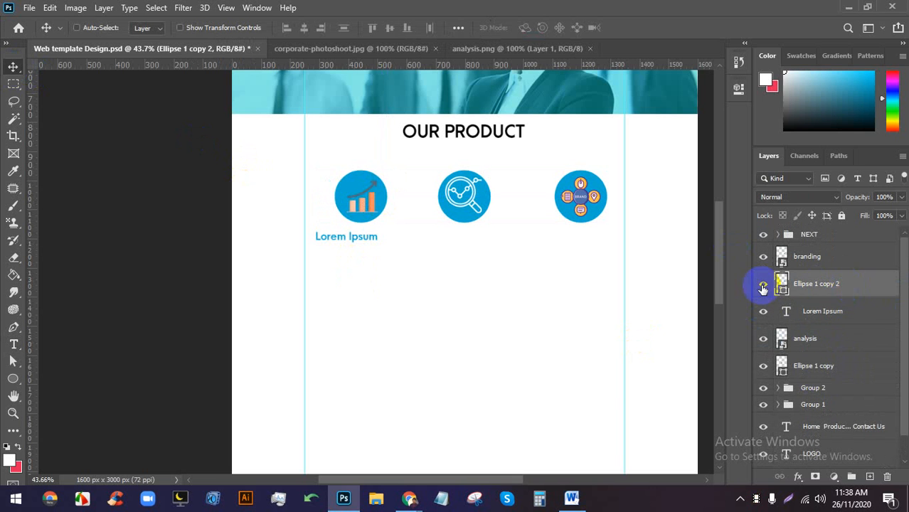
{"action": "left_click", "coordinate": [763, 284]}
{"action": "left_click", "coordinate": [763, 283]}
{"action": "left_click", "coordinate": [821, 263], "text": "shift"}
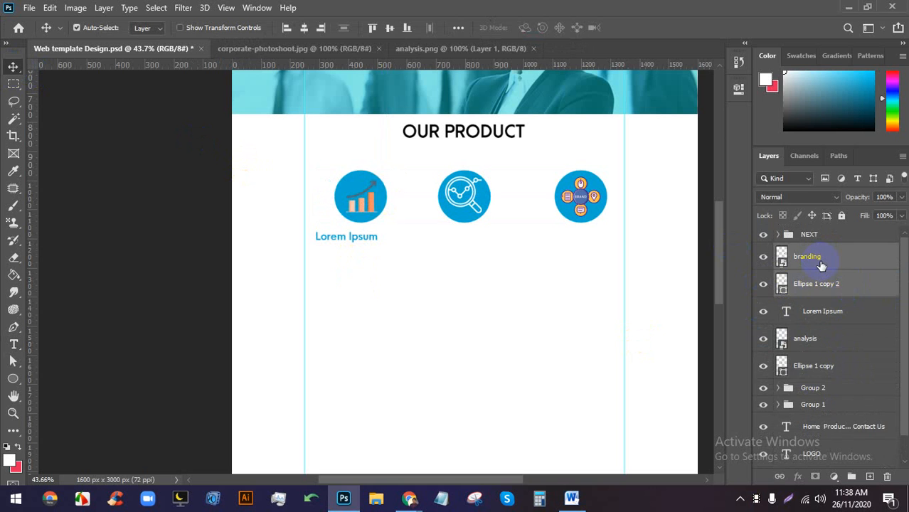
{"action": "key", "text": "ctrl+g"}
{"action": "left_click_drag", "start_coordinate": [595, 205], "coordinate": [580, 208]}
Move the Lorem Ipsum text layer into Group 2 above stats and centre it beneath the chart circle.
{"action": "scroll", "coordinate": [371, 242], "scroll_direction": "up", "scroll_amount": 1}
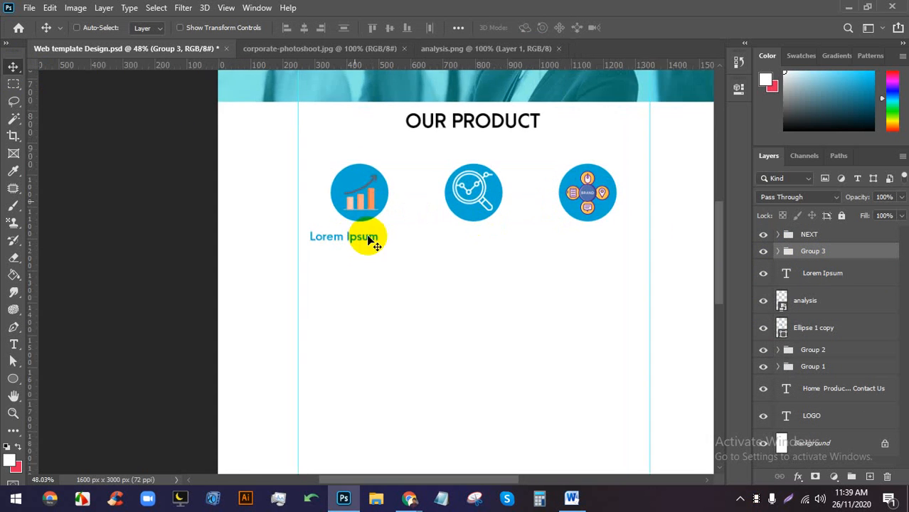
{"action": "scroll", "coordinate": [379, 243], "scroll_direction": "up", "scroll_amount": 1}
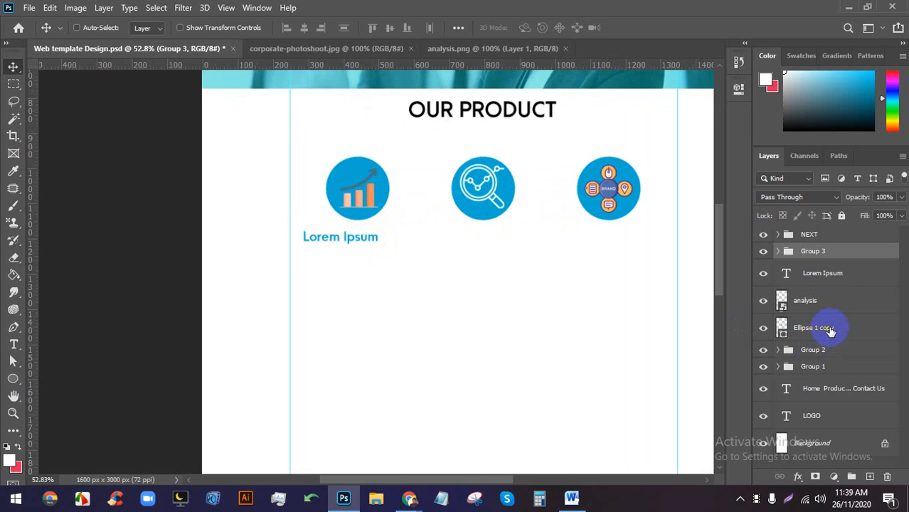
{"action": "left_click", "coordinate": [832, 274]}
{"action": "left_click_drag", "start_coordinate": [847, 274], "coordinate": [782, 347]}
{"action": "scroll", "coordinate": [355, 221], "scroll_direction": "up", "scroll_amount": 3}
Replace the Lorem Ipsum text beneath the chart circle with LOGO.
{"action": "double_click", "coordinate": [374, 255]}
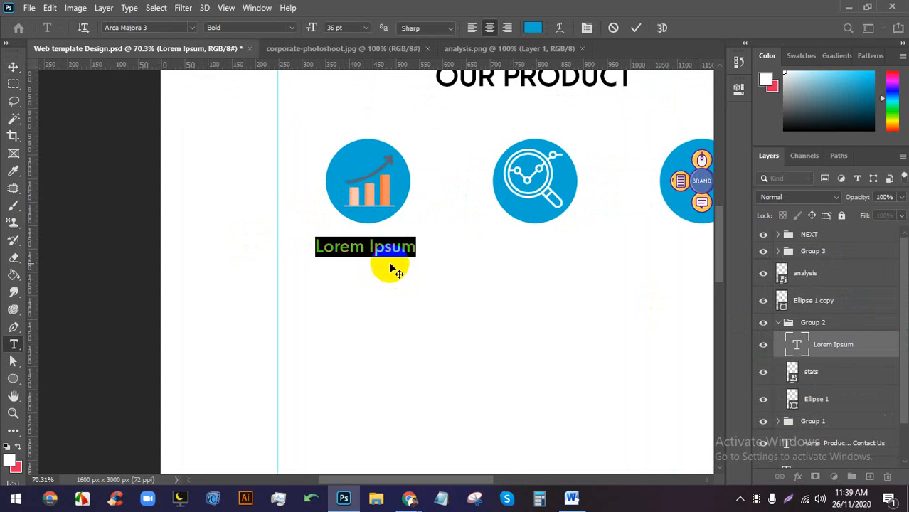
{"action": "triple_click", "coordinate": [382, 249]}
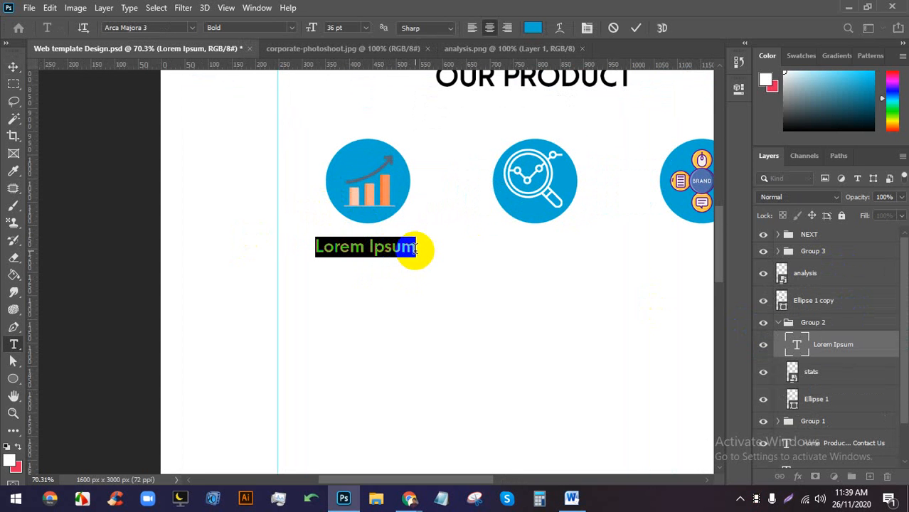
{"action": "type", "text": "lo"}
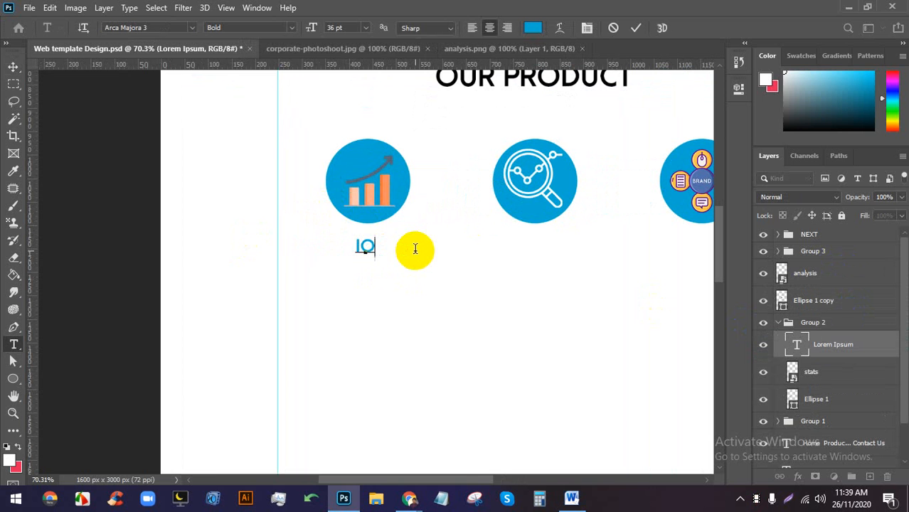
{"action": "scroll", "coordinate": [427, 148], "scroll_direction": "up", "scroll_amount": 4}
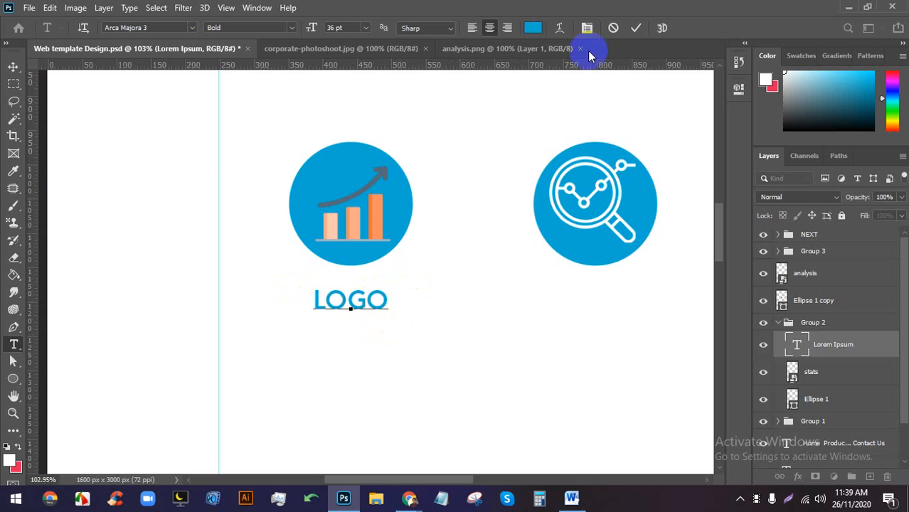
{"action": "left_click", "coordinate": [635, 27]}
{"action": "key", "text": "v"}
Draw a paragraph text box with Lorem ipsum placeholder text beneath LOGO and set its font size to 14 pt.
{"action": "scroll", "coordinate": [340, 312], "scroll_direction": "down", "scroll_amount": 6}
{"action": "scroll", "coordinate": [326, 342], "scroll_direction": "up", "scroll_amount": 10}
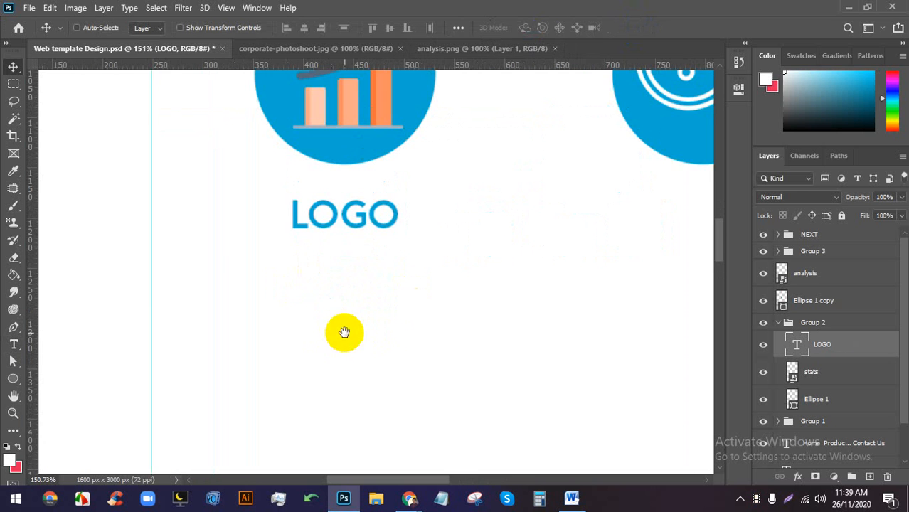
{"action": "left_click_drag", "start_coordinate": [344, 333], "coordinate": [325, 288]}
{"action": "left_click", "coordinate": [13, 346]}
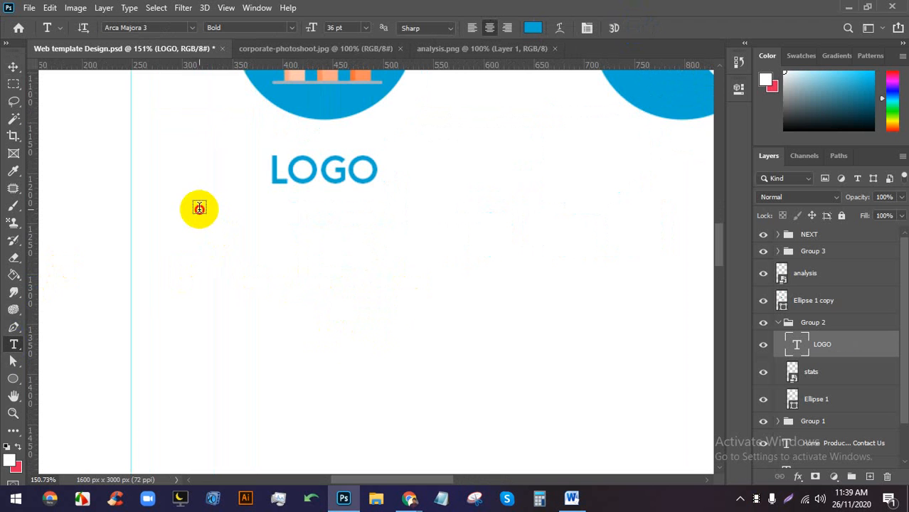
{"action": "left_click_drag", "start_coordinate": [200, 210], "coordinate": [461, 329]}
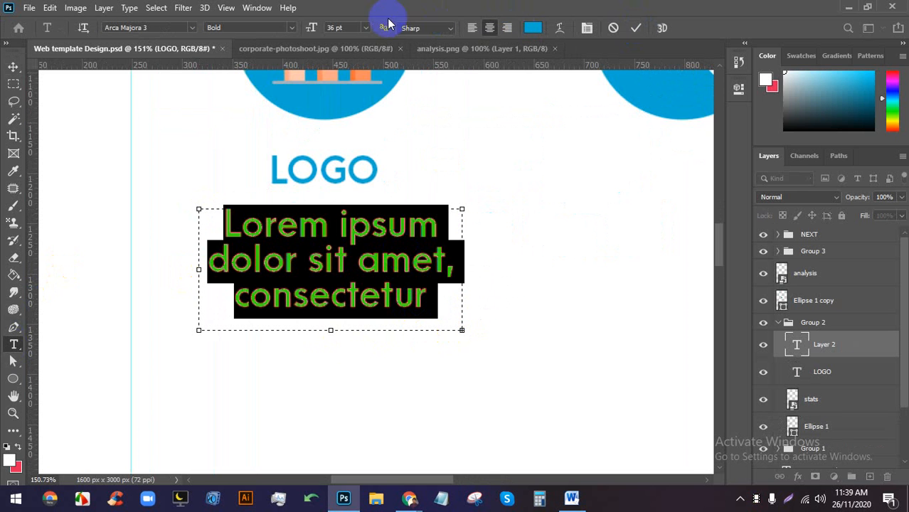
{"action": "left_click", "coordinate": [365, 28]}
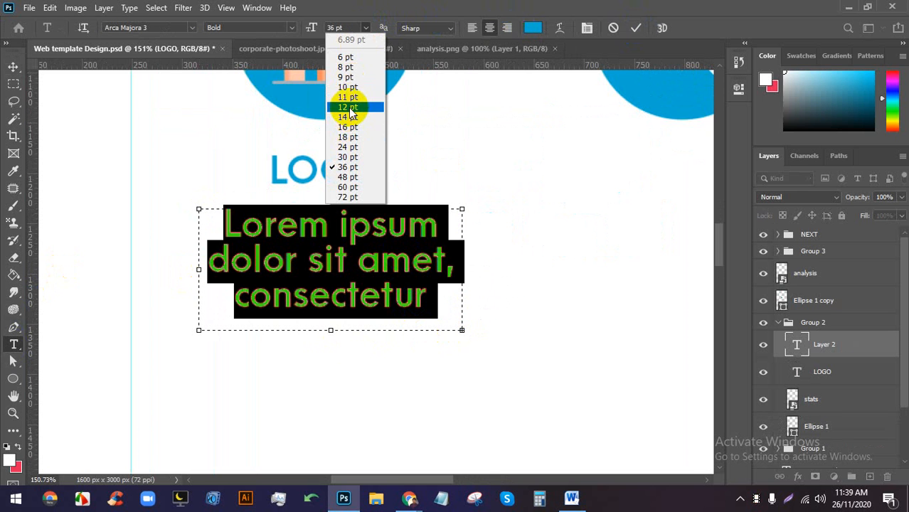
{"action": "left_click", "coordinate": [349, 116]}
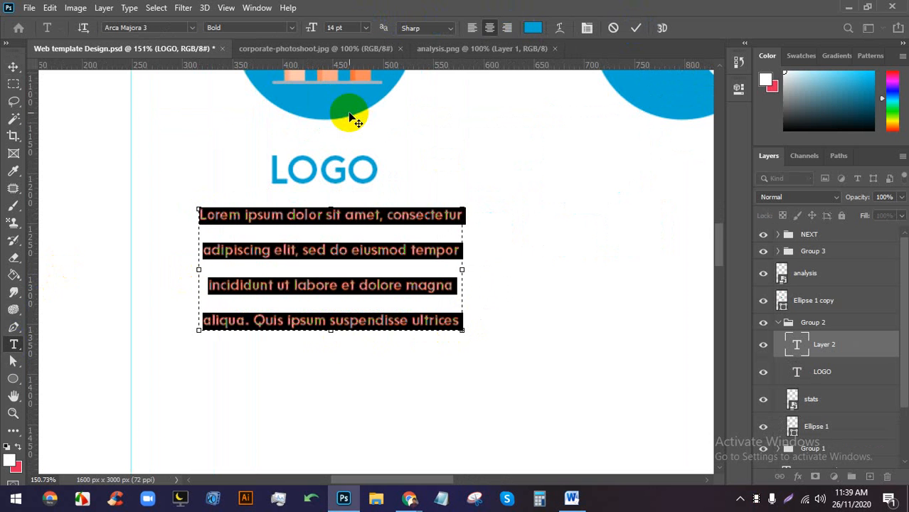
Reduce the leading of the placeholder paragraph to 19 pt.
{"action": "left_click", "coordinate": [587, 28]}
{"action": "left_click", "coordinate": [711, 125]}
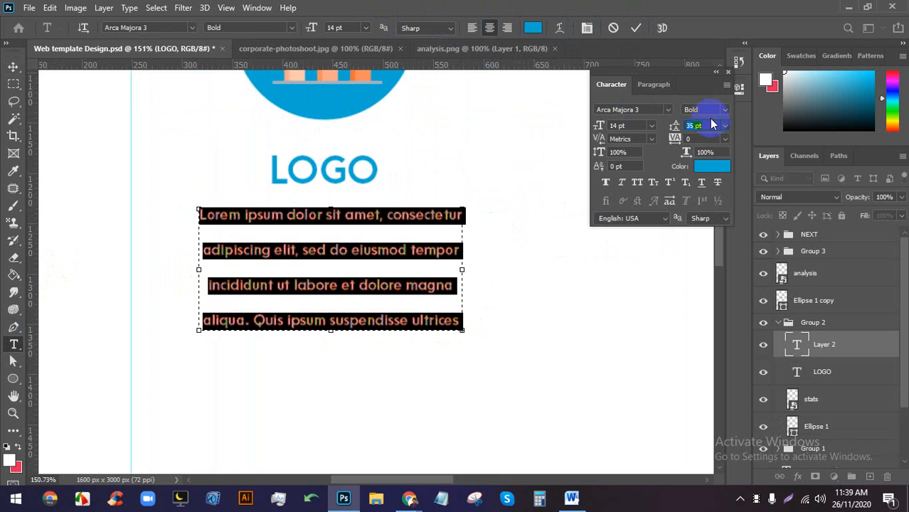
{"action": "key", "text": "Down"}
{"action": "key", "text": "Down"}
{"action": "key", "text": "Down"}
{"action": "key", "text": "Down"}
{"action": "key", "text": "Down"}
{"action": "key", "text": "Down"}
{"action": "key", "text": "Down"}
{"action": "key", "text": "Down"}
{"action": "key", "text": "Down"}
{"action": "key", "text": "Down"}
{"action": "key", "text": "Down"}
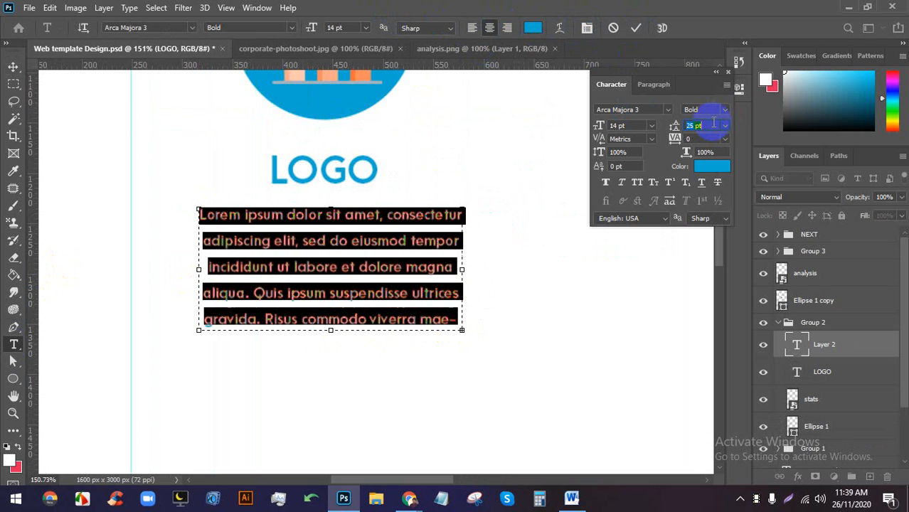
{"action": "key", "text": "Down"}
{"action": "key", "text": "Down"}
{"action": "key", "text": "Down"}
{"action": "key", "text": "Down"}
{"action": "key", "text": "Down"}
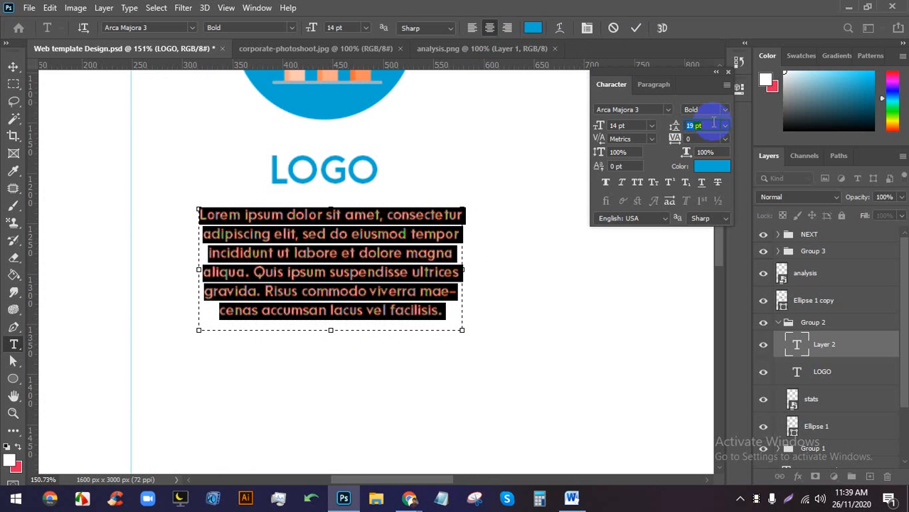
Set the placeholder paragraph's text colour to black (000000), commit the text and switch to the Move tool.
{"action": "left_click", "coordinate": [532, 27]}
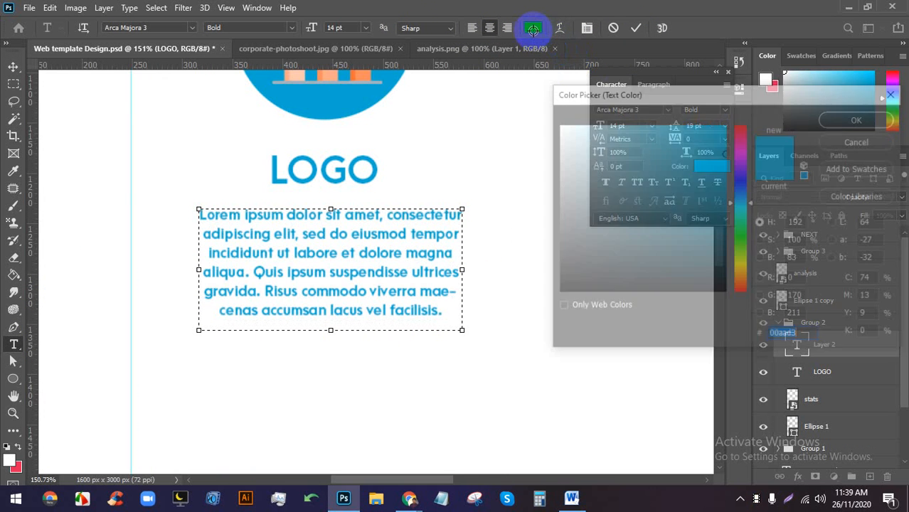
{"action": "left_click", "coordinate": [612, 293]}
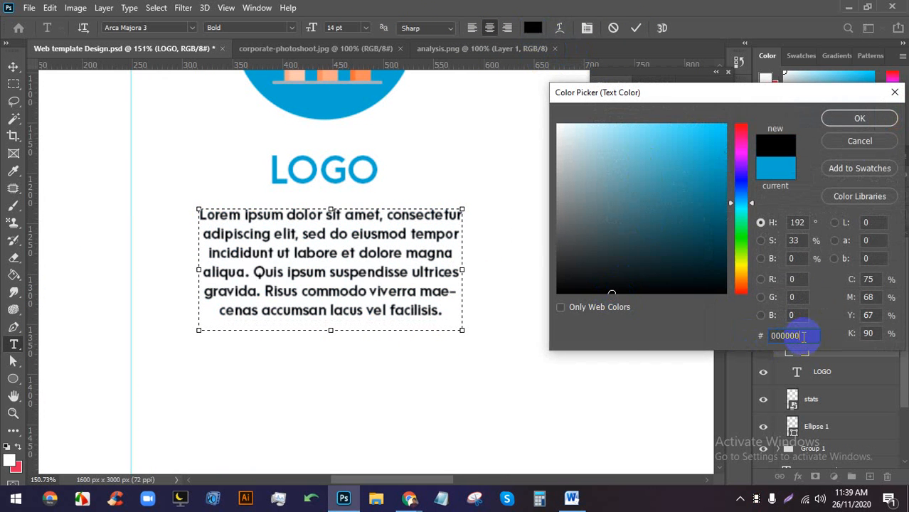
{"action": "left_click", "coordinate": [859, 119]}
{"action": "left_click", "coordinate": [634, 29]}
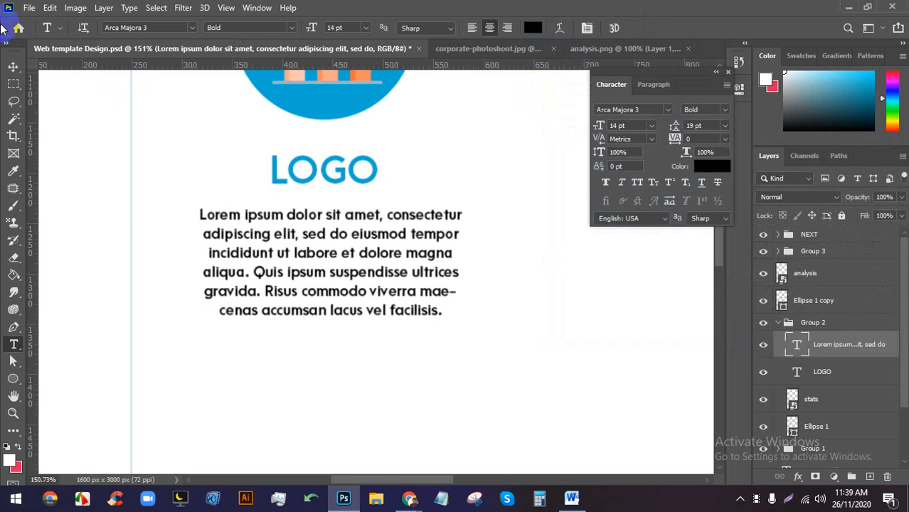
{"action": "left_click", "coordinate": [12, 68]}
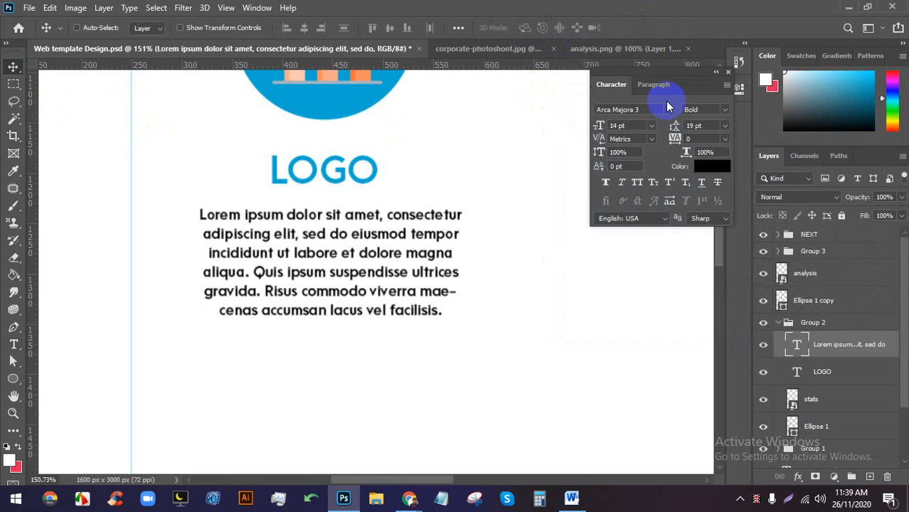
Nudge the placeholder paragraph upward so that it sits closer beneath the LOGO title.
{"action": "left_click", "coordinate": [733, 73]}
{"action": "scroll", "coordinate": [441, 136], "scroll_direction": "down", "scroll_amount": 8}
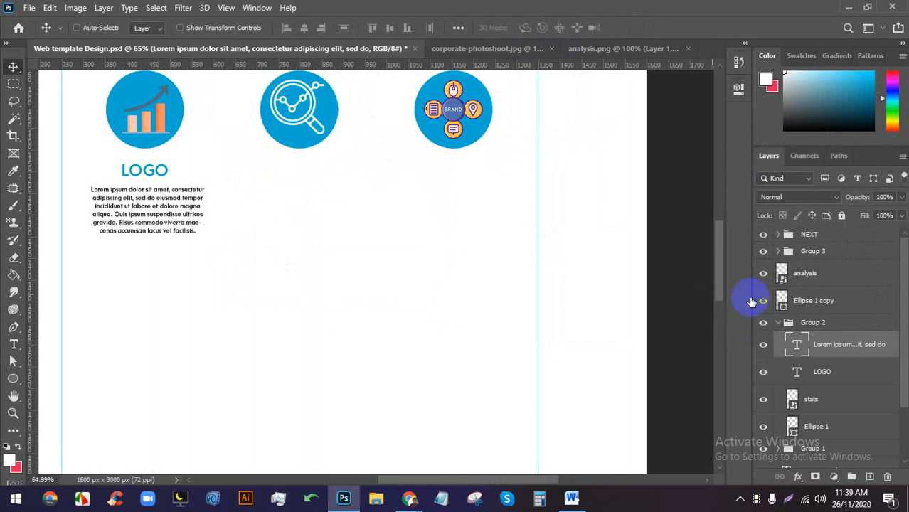
{"action": "left_click", "coordinate": [846, 372], "text": "shift"}
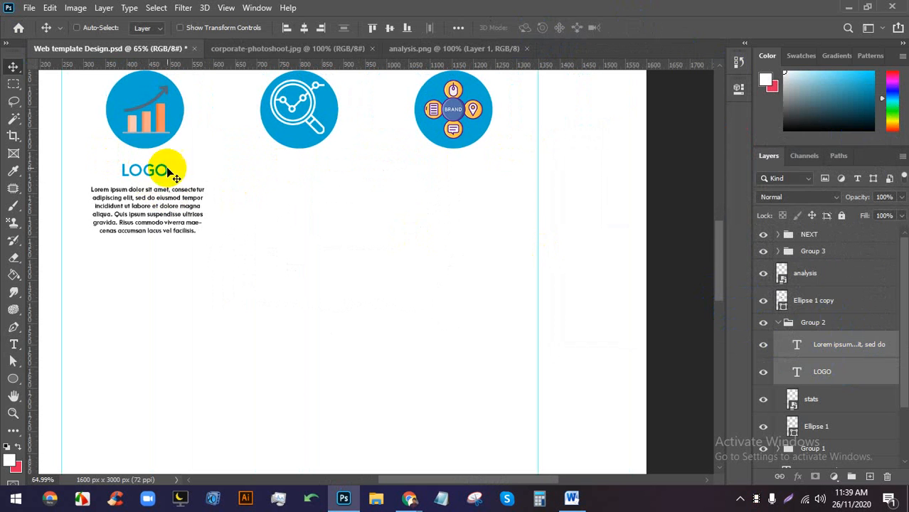
{"action": "left_click", "coordinate": [818, 344]}
{"action": "key", "text": "Up"}
{"action": "key", "text": "Up"}
{"action": "key", "text": "Up"}
{"action": "key", "text": "Up"}
{"action": "key", "text": "Up"}
{"action": "key", "text": "Up"}
{"action": "key", "text": "Up"}
{"action": "key", "text": "Up"}
{"action": "key", "text": "Up"}
{"action": "key", "text": "Up"}
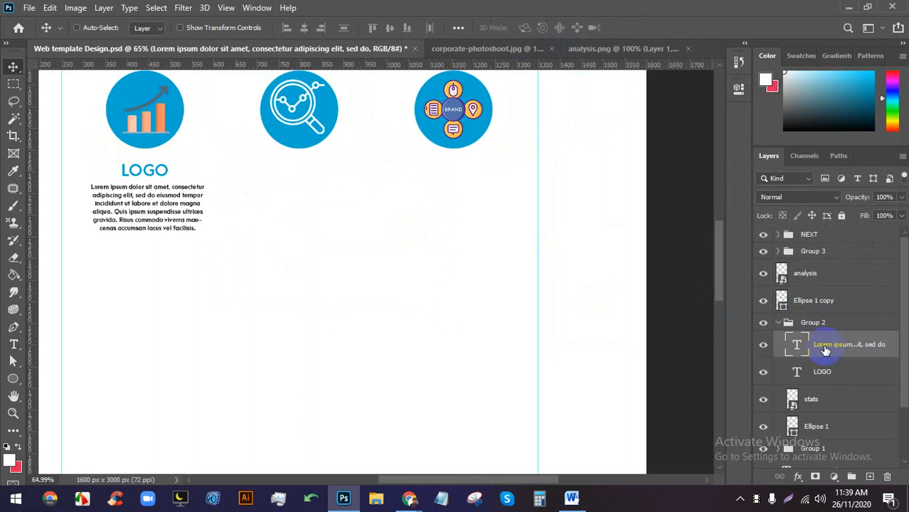
{"action": "left_click", "coordinate": [842, 370]}
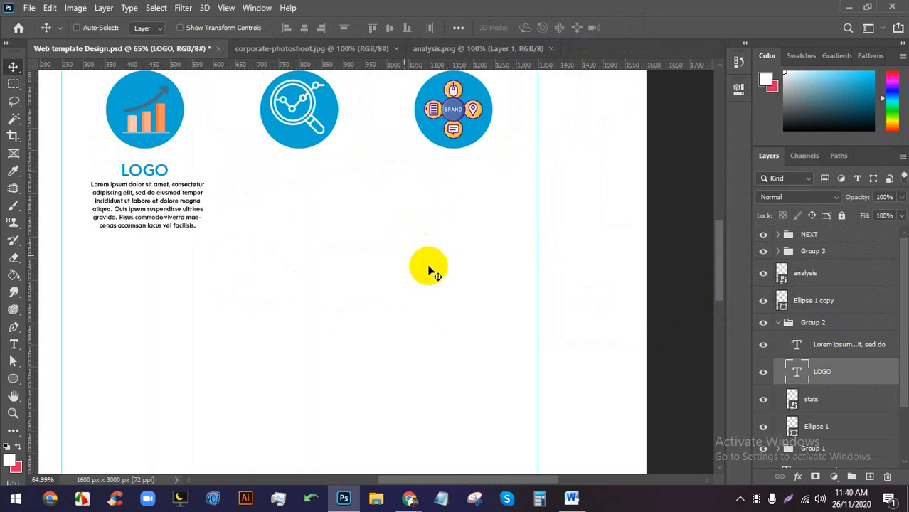
Set the font size of the placeholder paragraph beneath LOGO to 16 pt and return to the Move tool.
{"action": "scroll", "coordinate": [135, 160], "scroll_direction": "up", "scroll_amount": 5}
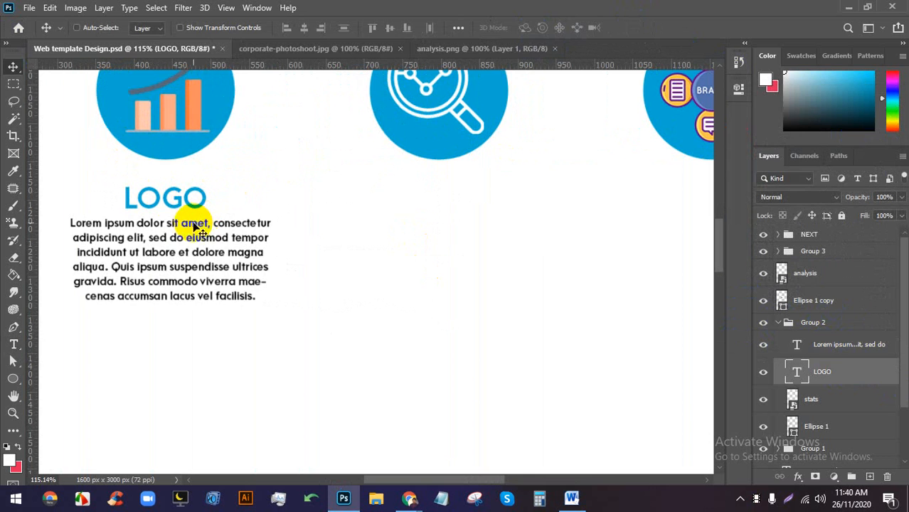
{"action": "double_click", "coordinate": [183, 219]}
{"action": "scroll", "coordinate": [156, 183], "scroll_direction": "up", "scroll_amount": 1}
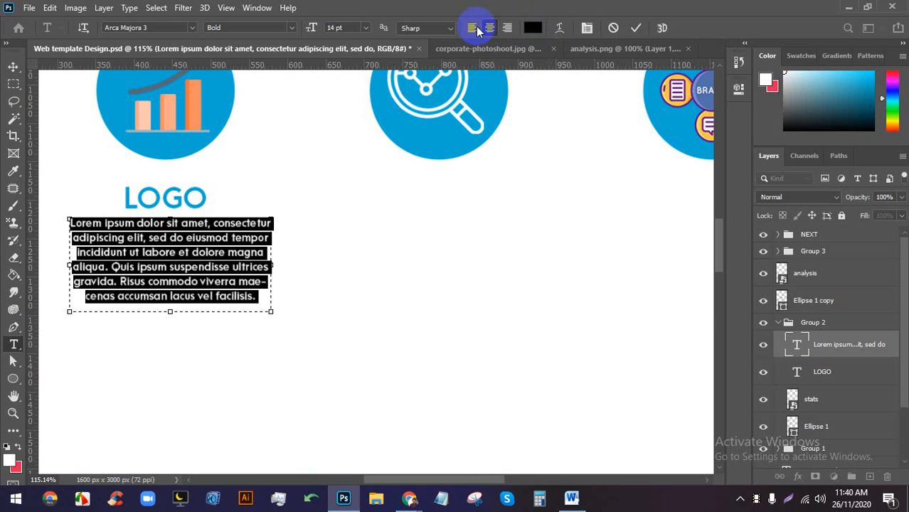
{"action": "key", "text": "Up"}
{"action": "key", "text": "Up"}
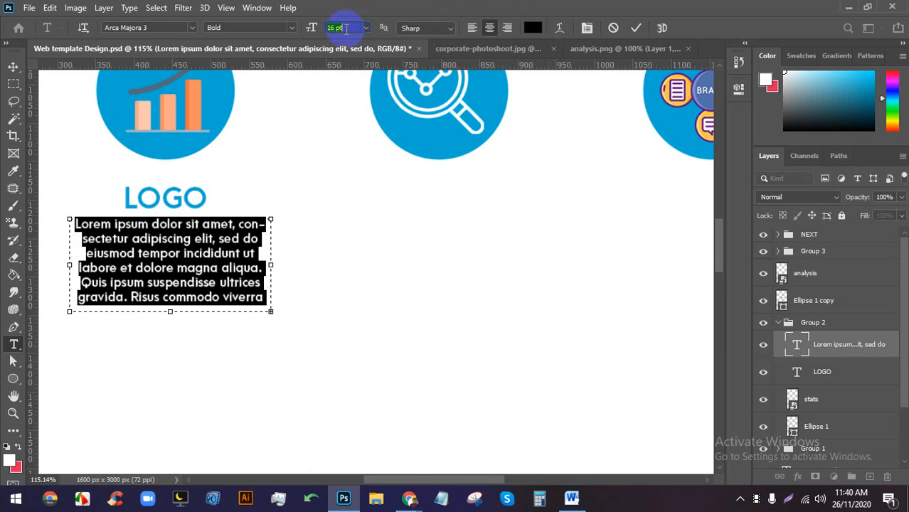
{"action": "left_click", "coordinate": [635, 30]}
{"action": "key", "text": "v"}
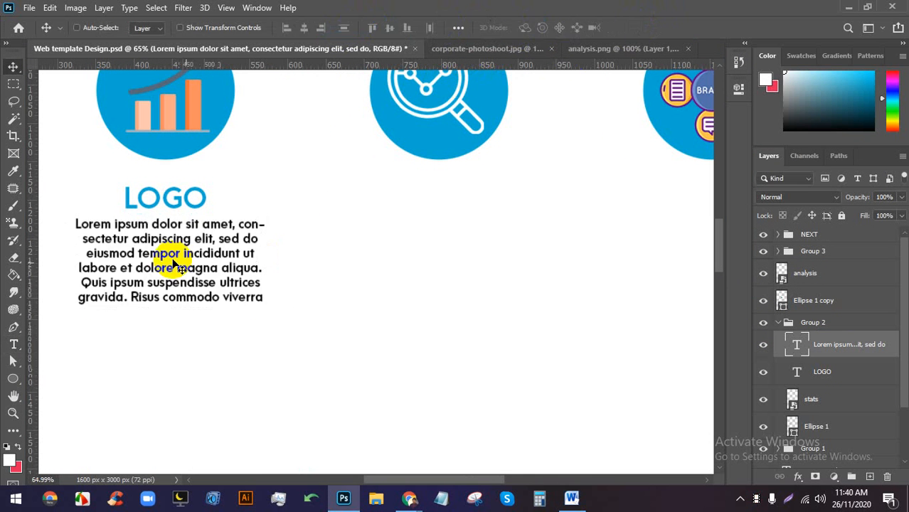
Duplicate the LOGO title and its paragraph above the analysis layer and place the copies beneath the magnifier circle.
{"action": "scroll", "coordinate": [176, 260], "scroll_direction": "down", "scroll_amount": 10}
{"action": "scroll", "coordinate": [181, 257], "scroll_direction": "up", "scroll_amount": 8}
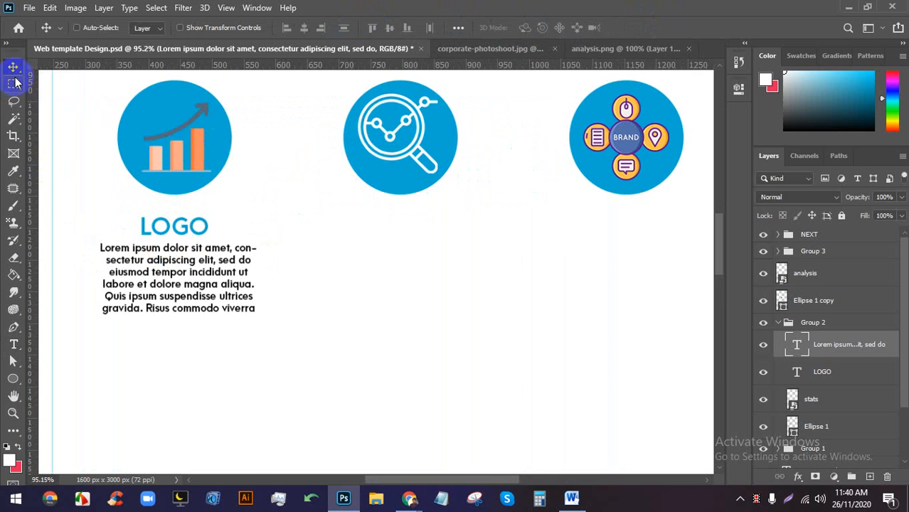
{"action": "left_click", "coordinate": [848, 372], "text": "shift"}
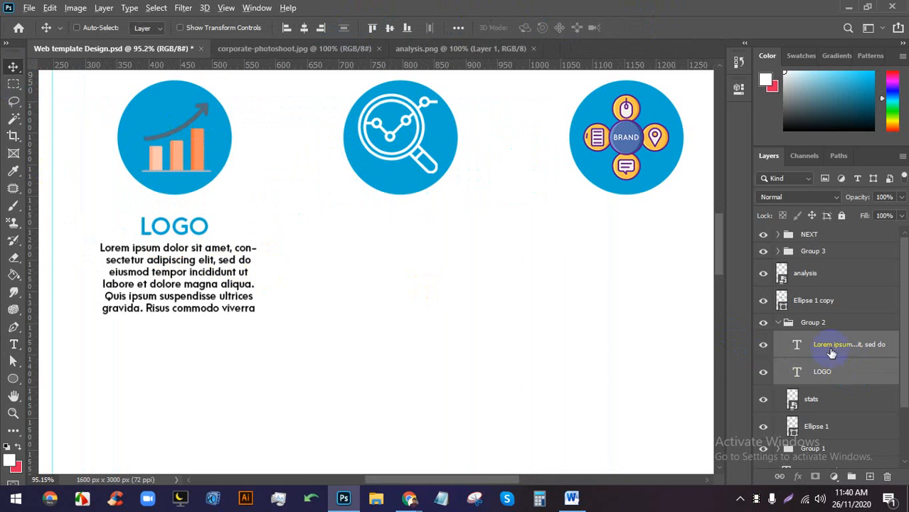
{"action": "left_click_drag", "start_coordinate": [844, 346], "coordinate": [814, 277]}
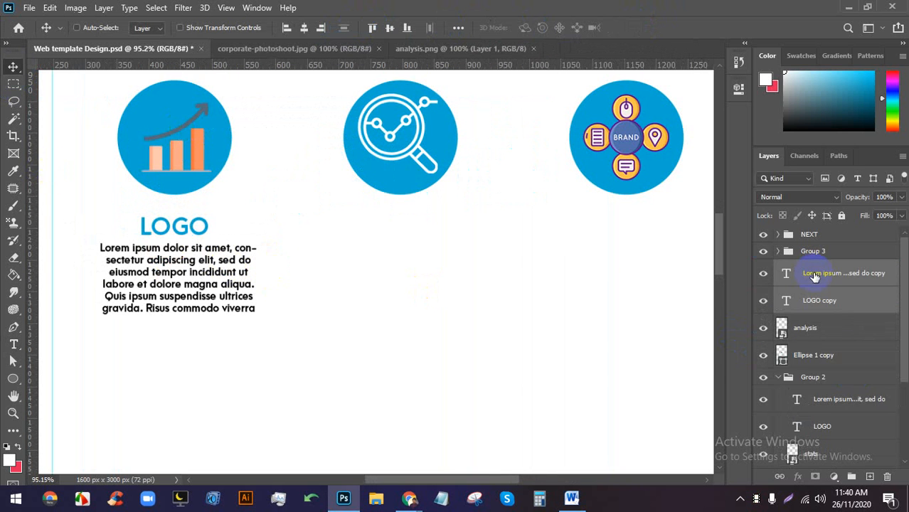
{"action": "left_click_drag", "start_coordinate": [192, 262], "coordinate": [420, 265]}
Replace the copied LOGO title beneath the magnifier circle with SEO, then return to the Move tool.
{"action": "scroll", "coordinate": [411, 234], "scroll_direction": "up", "scroll_amount": 4}
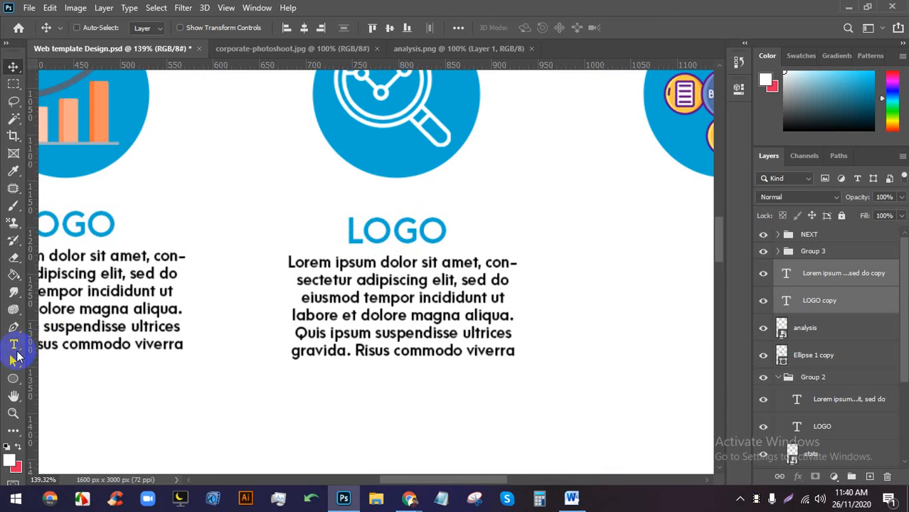
{"action": "left_click", "coordinate": [14, 346]}
{"action": "left_click", "coordinate": [377, 229]}
{"action": "double_click", "coordinate": [389, 235]}
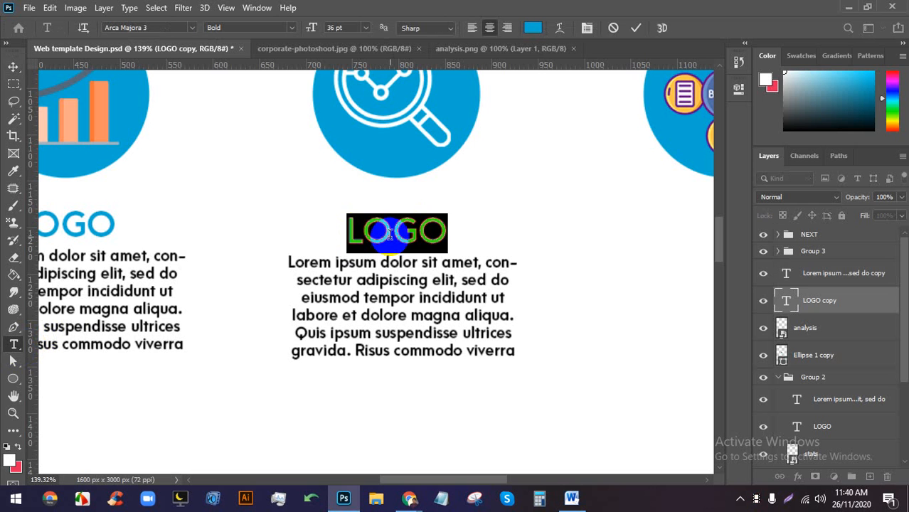
{"action": "type", "text": "SEO"}
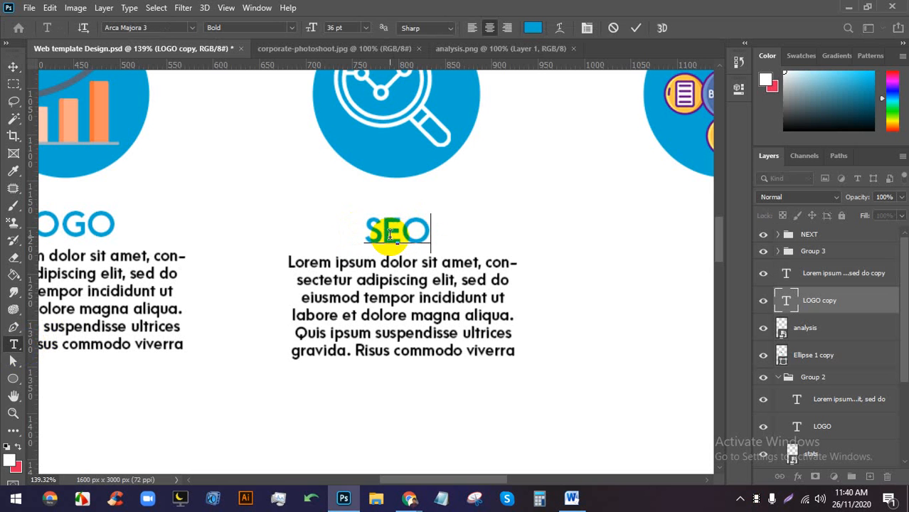
{"action": "left_click", "coordinate": [635, 28]}
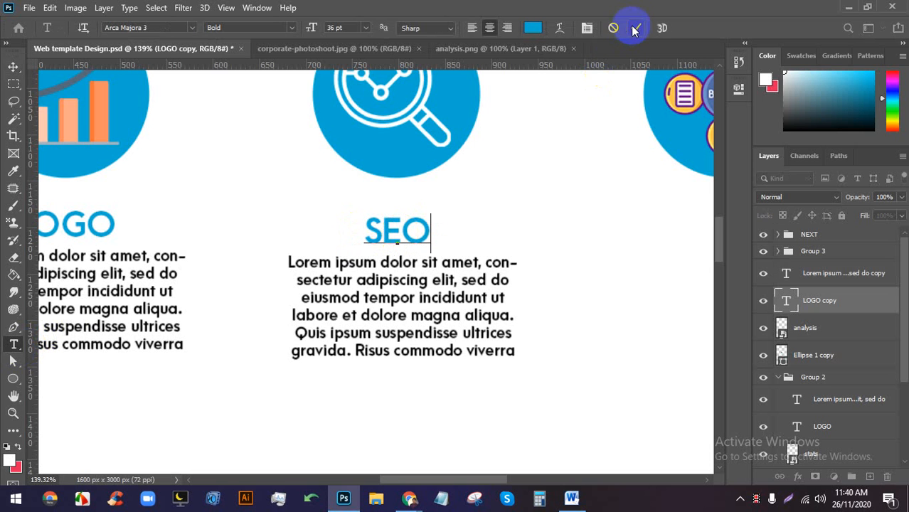
{"action": "left_click", "coordinate": [10, 65]}
Duplicate the SEO title and its paragraph into Group 3, undoing the trial move of the whole group.
{"action": "scroll", "coordinate": [302, 291], "scroll_direction": "down", "scroll_amount": 2}
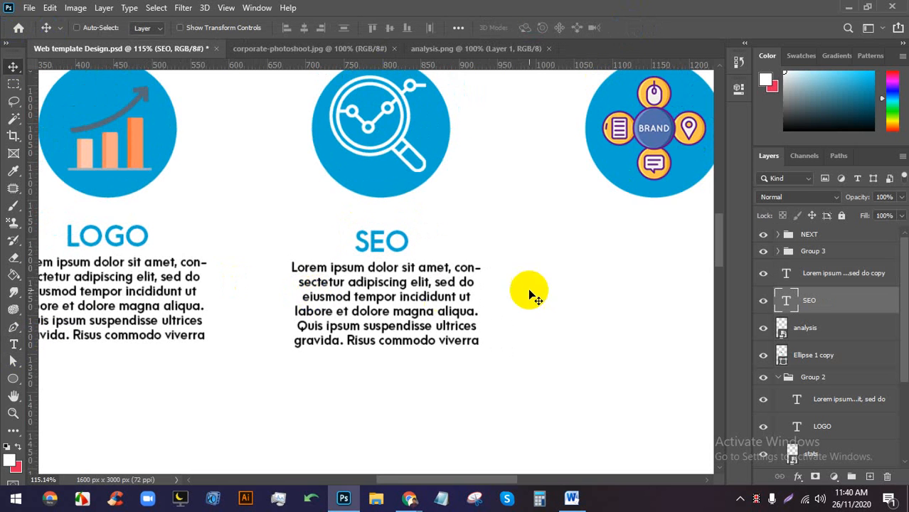
{"action": "left_click", "coordinate": [844, 277], "text": "ctrl"}
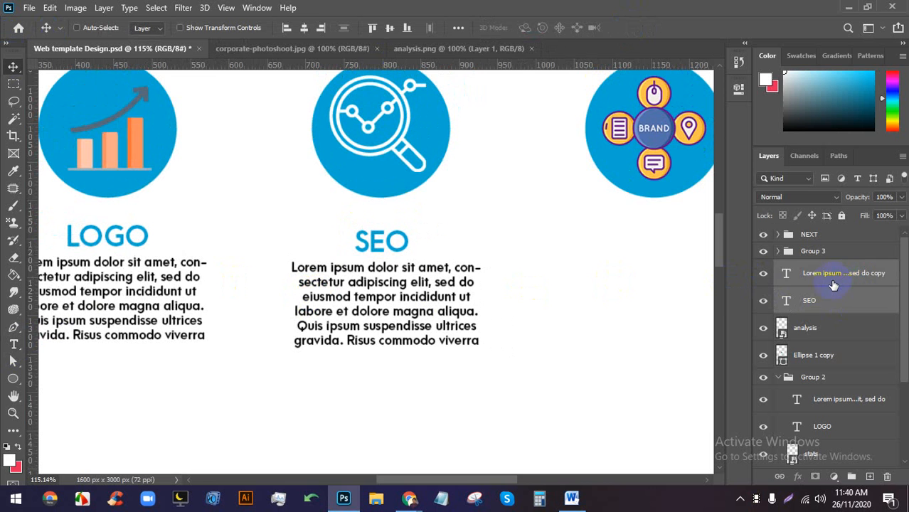
{"action": "left_click", "coordinate": [836, 251]}
{"action": "scroll", "coordinate": [457, 259], "scroll_direction": "down", "scroll_amount": 4}
{"action": "left_click_drag", "start_coordinate": [599, 235], "coordinate": [343, 248]}
{"action": "left_click_drag", "start_coordinate": [138, 292], "coordinate": [288, 290]}
{"action": "key", "text": "ctrl+z"}
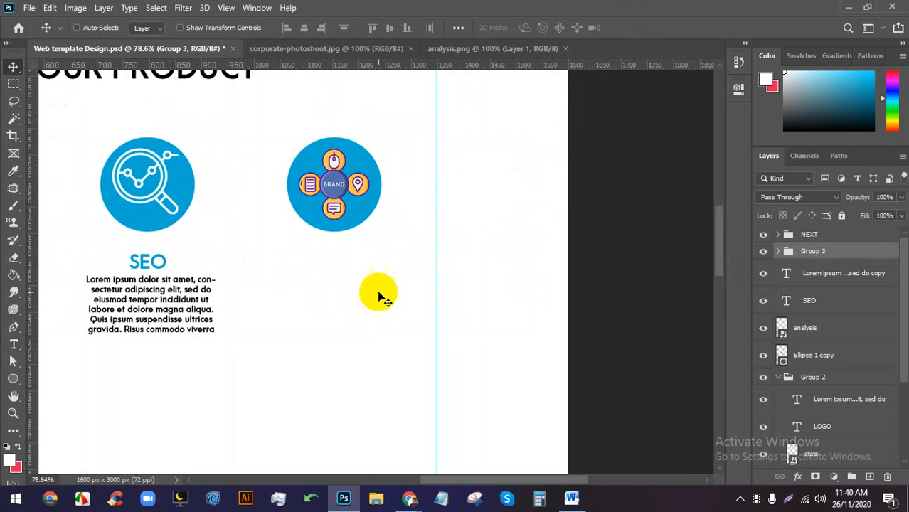
Move only the copied SEO title and paragraph inside Group 3 beneath the BRAND circle.
{"action": "left_click", "coordinate": [779, 252]}
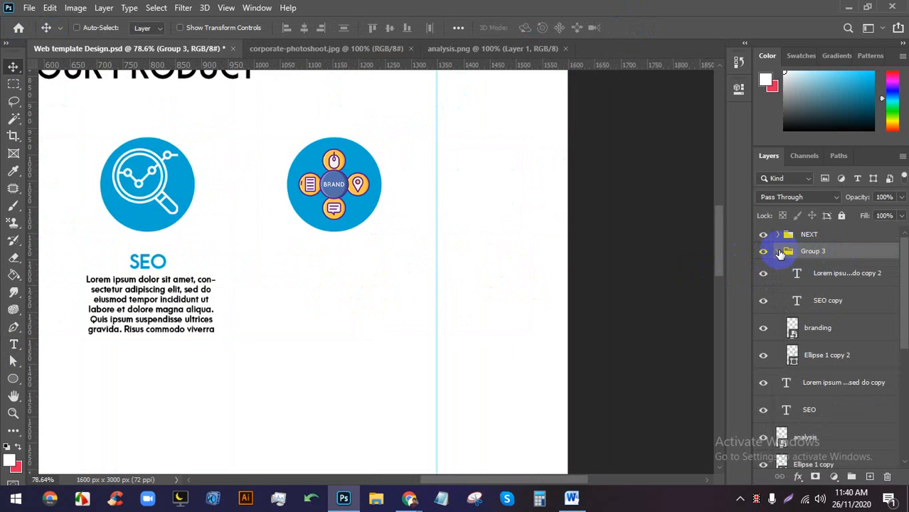
{"action": "left_click", "coordinate": [832, 273]}
{"action": "left_click", "coordinate": [833, 301], "text": "shift"}
{"action": "left_click_drag", "start_coordinate": [130, 279], "coordinate": [310, 282]}
Replace the copied SEO title beneath the BRAND circle with BRANDING and save the document.
{"action": "scroll", "coordinate": [316, 274], "scroll_direction": "up", "scroll_amount": 3}
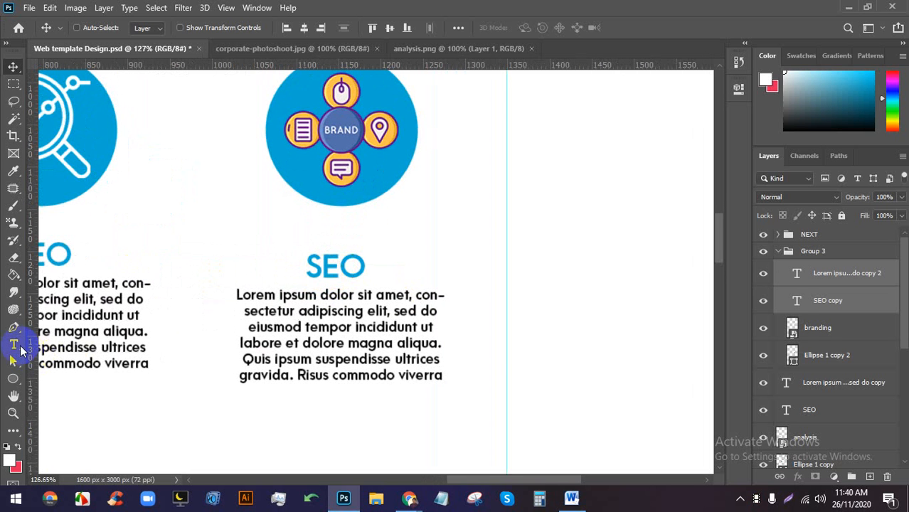
{"action": "left_click", "coordinate": [14, 344]}
{"action": "double_click", "coordinate": [342, 270]}
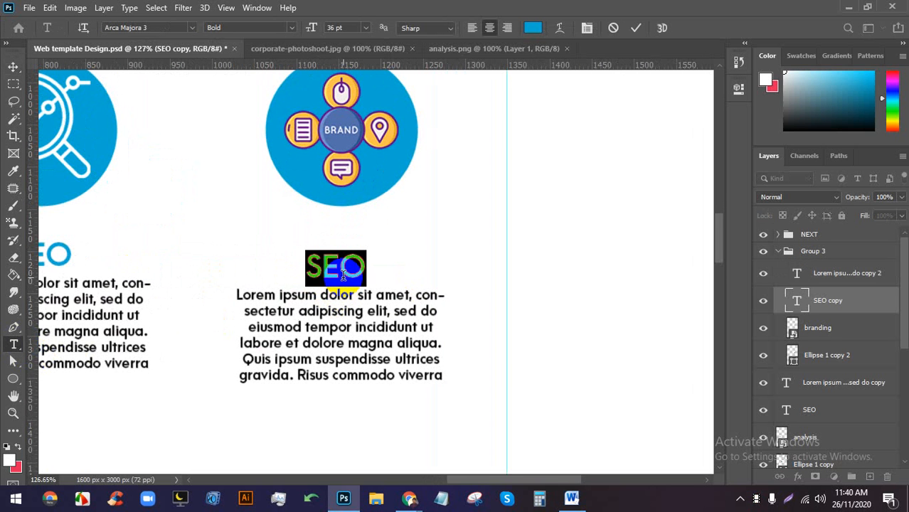
{"action": "type", "text": "BRANDING"}
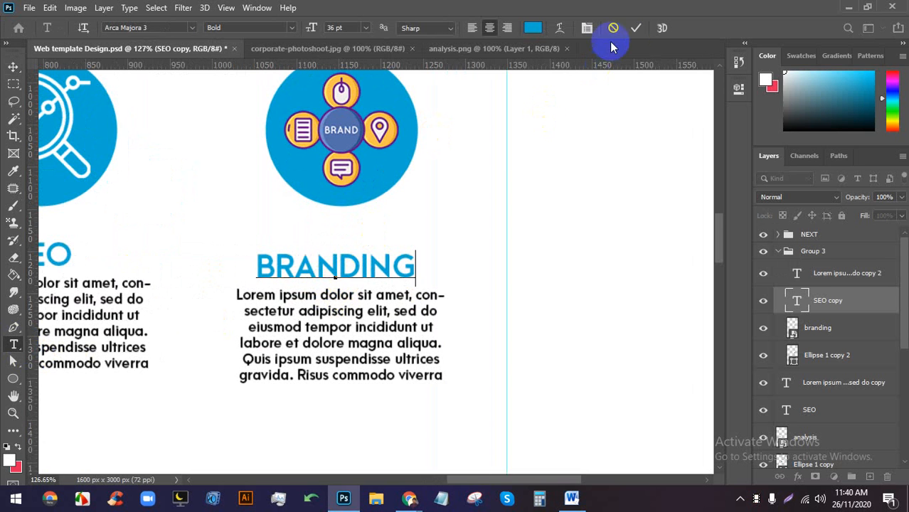
{"action": "left_click", "coordinate": [635, 28]}
{"action": "scroll", "coordinate": [435, 251], "scroll_direction": "down", "scroll_amount": 5}
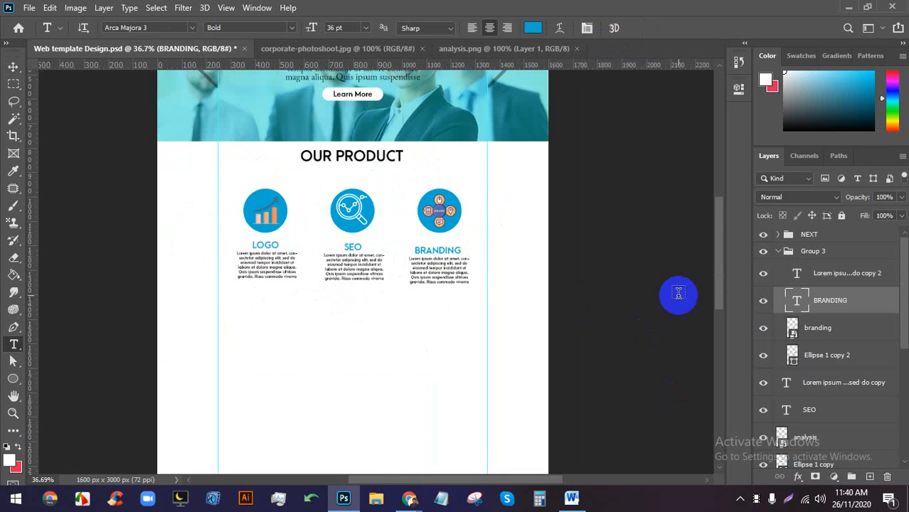
{"action": "key", "text": "ctrl+s"}
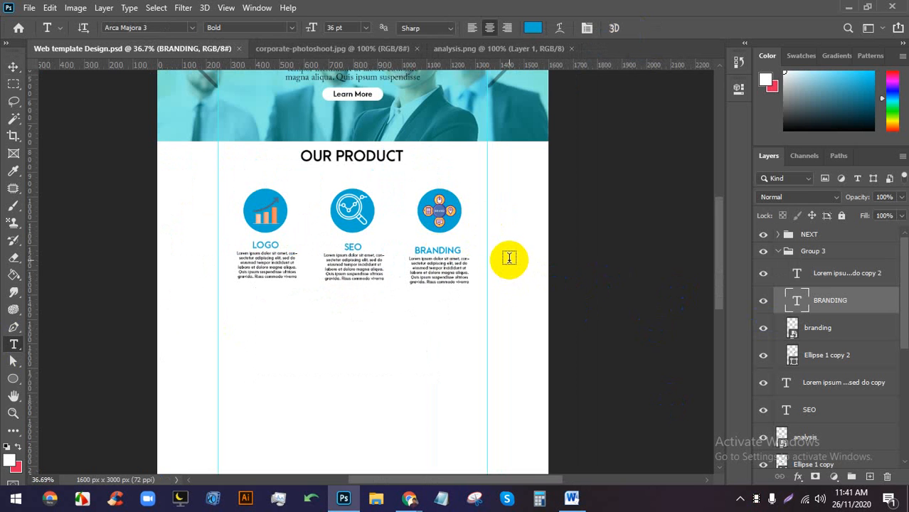
Group the BRANDING column's paragraph, heading, icon and circle layers.
{"action": "scroll", "coordinate": [364, 288], "scroll_direction": "down", "scroll_amount": 5}
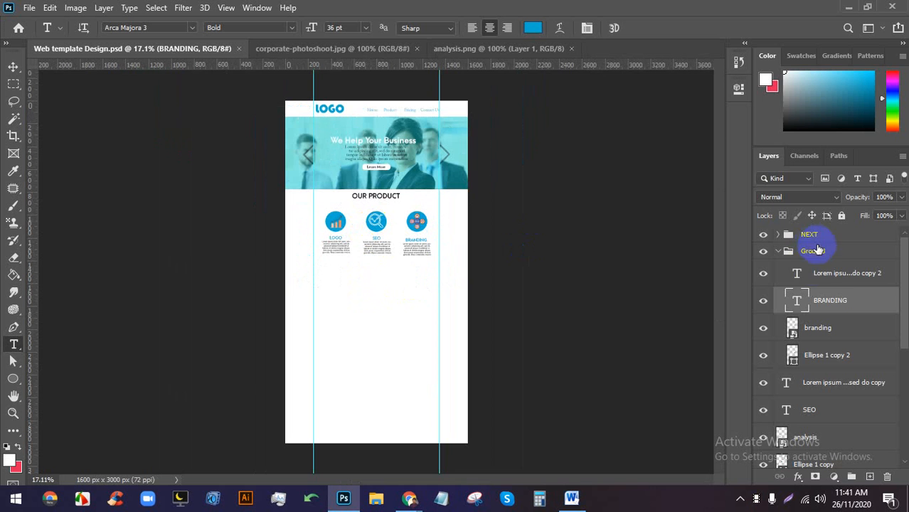
{"action": "left_click", "coordinate": [848, 280]}
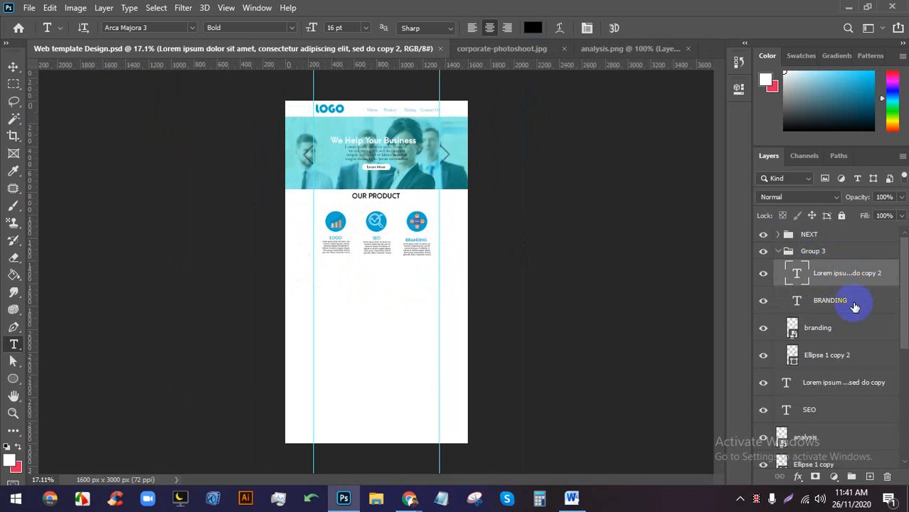
{"action": "left_click", "coordinate": [852, 354], "text": "shift"}
{"action": "key", "text": "ctrl+g"}
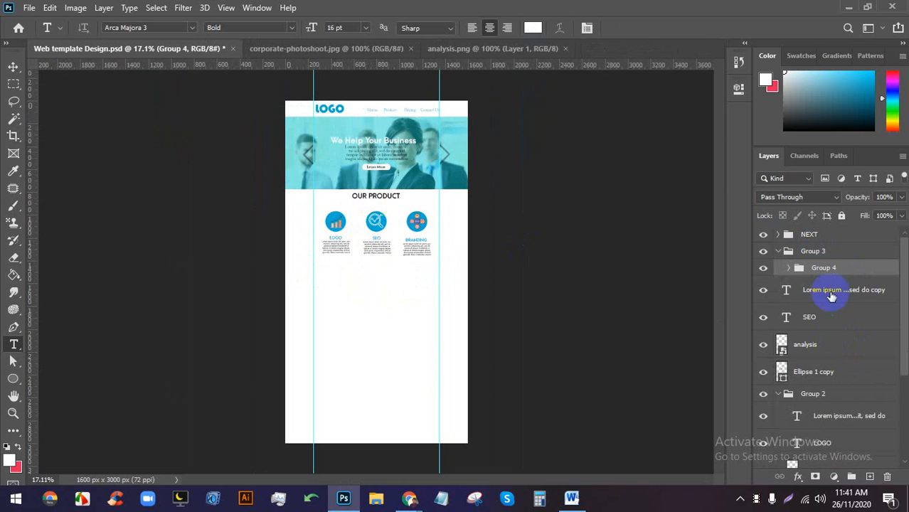
Collapse Group 2 and combine all layers from Group 3 down to Group 1 into one parent group.
{"action": "left_click", "coordinate": [811, 252]}
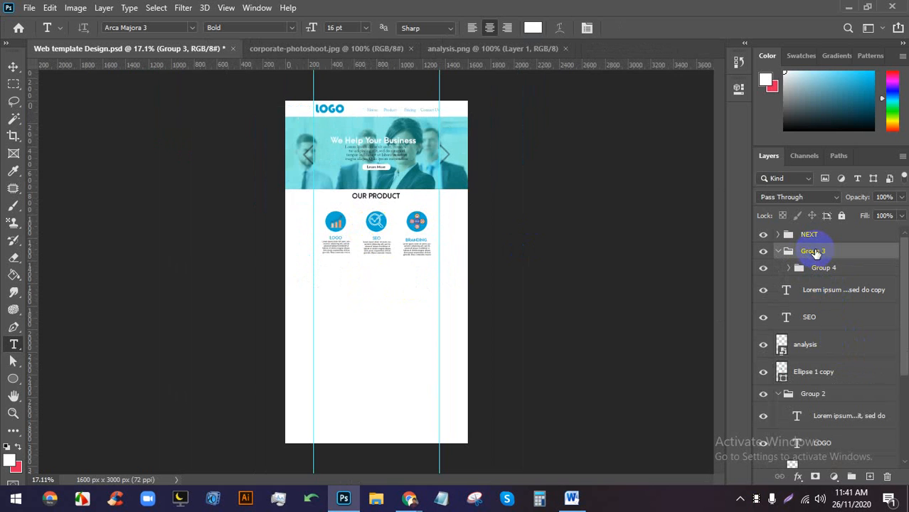
{"action": "left_click", "coordinate": [778, 394]}
{"action": "left_click", "coordinate": [813, 410]}
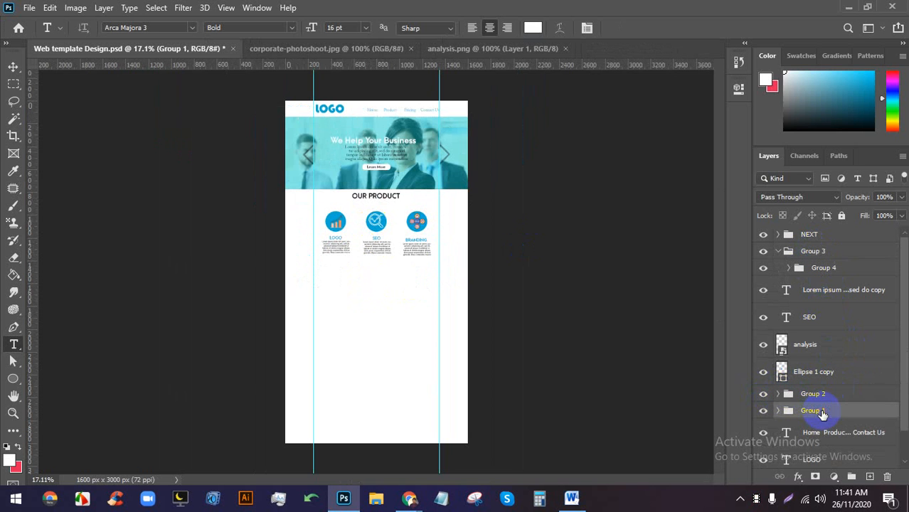
{"action": "left_click", "coordinate": [838, 258], "text": "shift"}
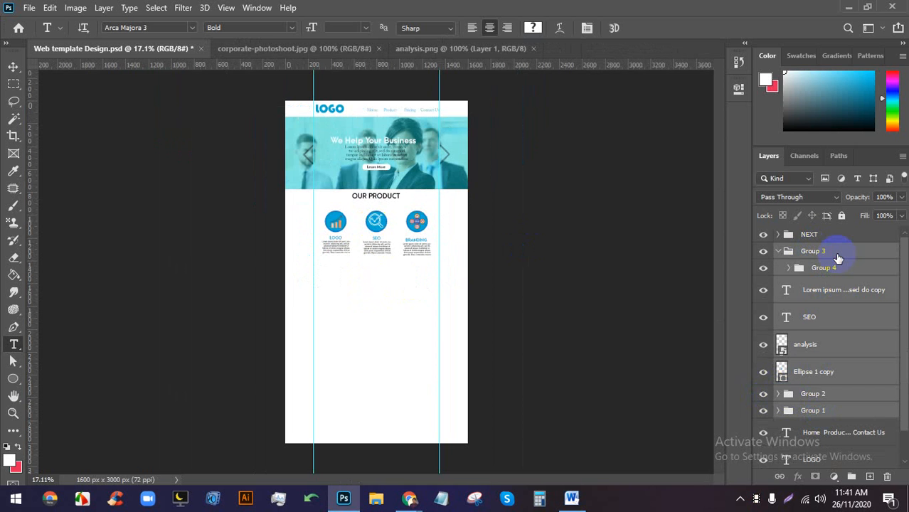
{"action": "key", "text": "ctrl+g"}
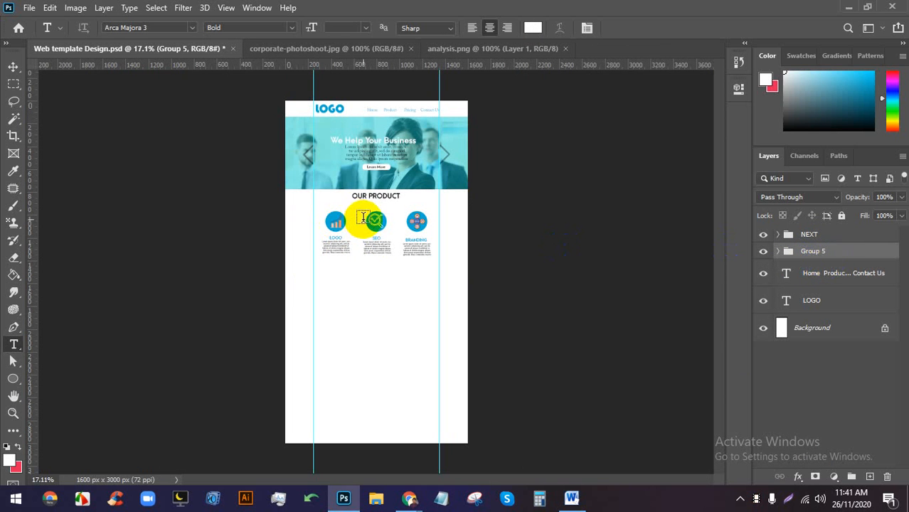
Move the BRANDING heading and its paragraph together slightly up and right so they sit centred under the branding icon.
{"action": "scroll", "coordinate": [372, 219], "scroll_direction": "up", "scroll_amount": 4}
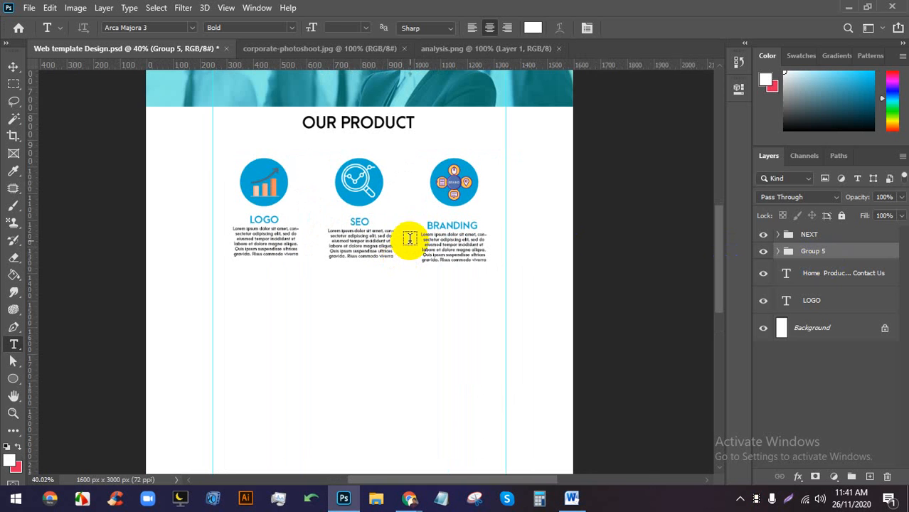
{"action": "scroll", "coordinate": [437, 259], "scroll_direction": "up", "scroll_amount": 2}
{"action": "left_click", "coordinate": [452, 247]}
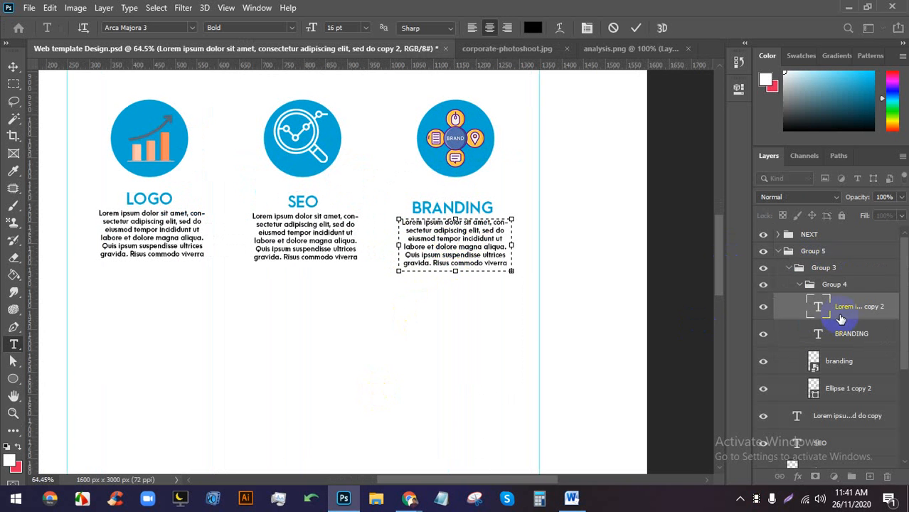
{"action": "left_click", "coordinate": [859, 336]}
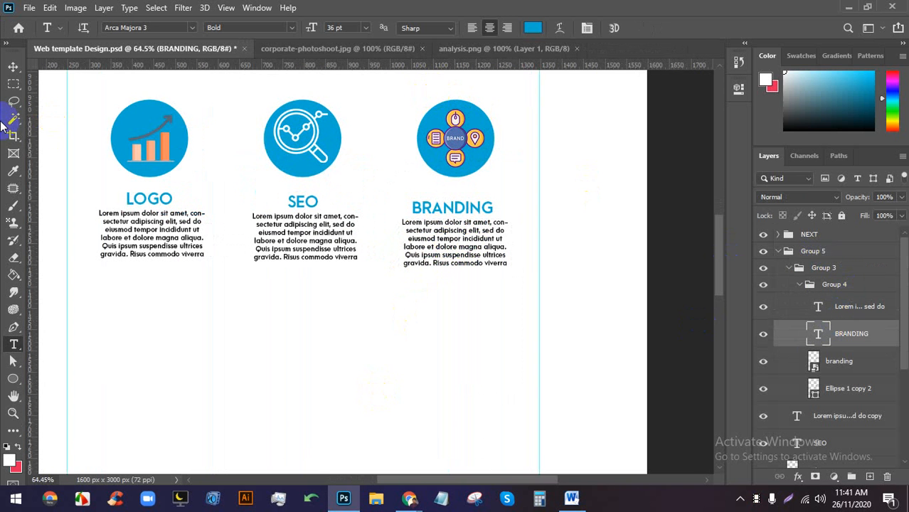
{"action": "left_click", "coordinate": [12, 66]}
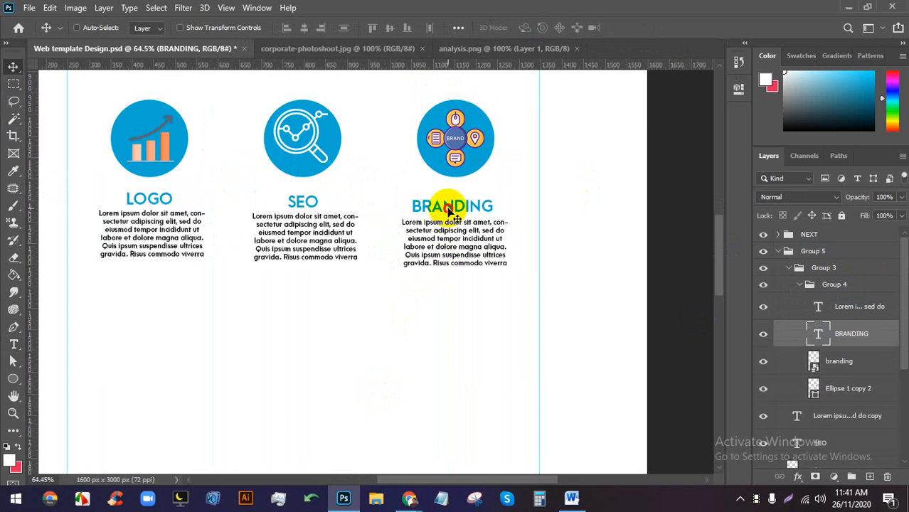
{"action": "left_click_drag", "start_coordinate": [448, 207], "coordinate": [464, 212]}
{"action": "key", "text": "ctrl+z"}
{"action": "left_click", "coordinate": [862, 314], "text": "shift"}
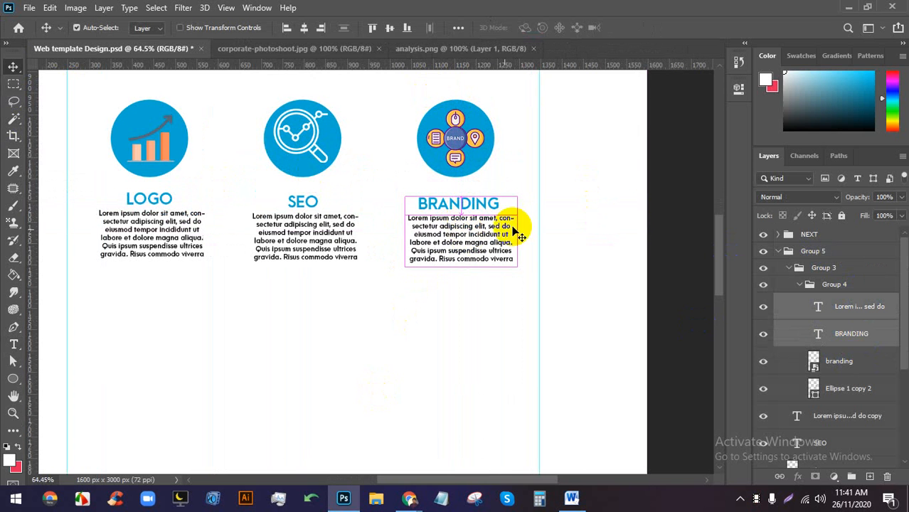
{"action": "key", "text": "ctrl+s"}
{"action": "left_click", "coordinate": [801, 285]}
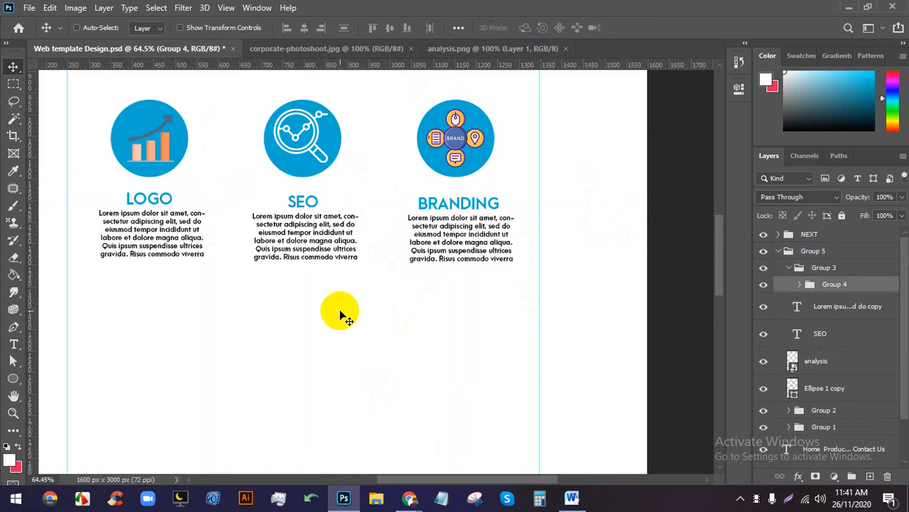
Create a rectangle shape 1600 px wide and 600 px high in the empty area below the product columns.
{"action": "scroll", "coordinate": [337, 270], "scroll_direction": "down", "scroll_amount": 5, "text": "alt"}
{"action": "scroll", "coordinate": [326, 283], "scroll_direction": "up", "scroll_amount": 2, "text": "alt"}
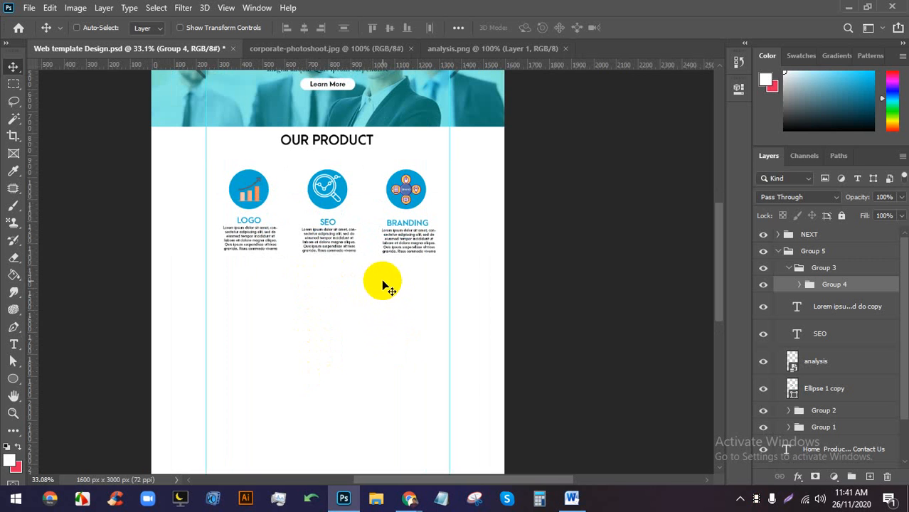
{"action": "scroll", "coordinate": [351, 314], "scroll_direction": "up", "scroll_amount": 2, "text": "alt"}
{"action": "scroll", "coordinate": [359, 261], "scroll_direction": "down", "scroll_amount": 2}
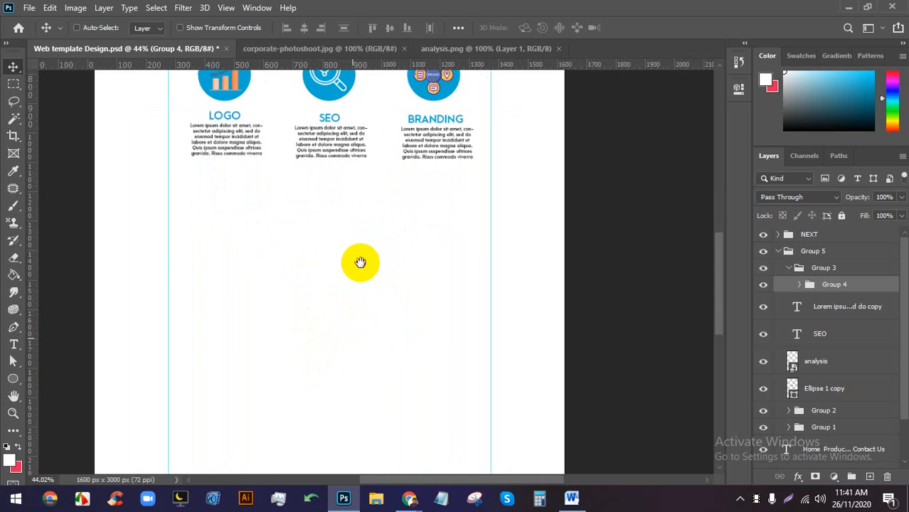
{"action": "scroll", "coordinate": [361, 265], "scroll_direction": "up", "scroll_amount": 2, "text": "alt"}
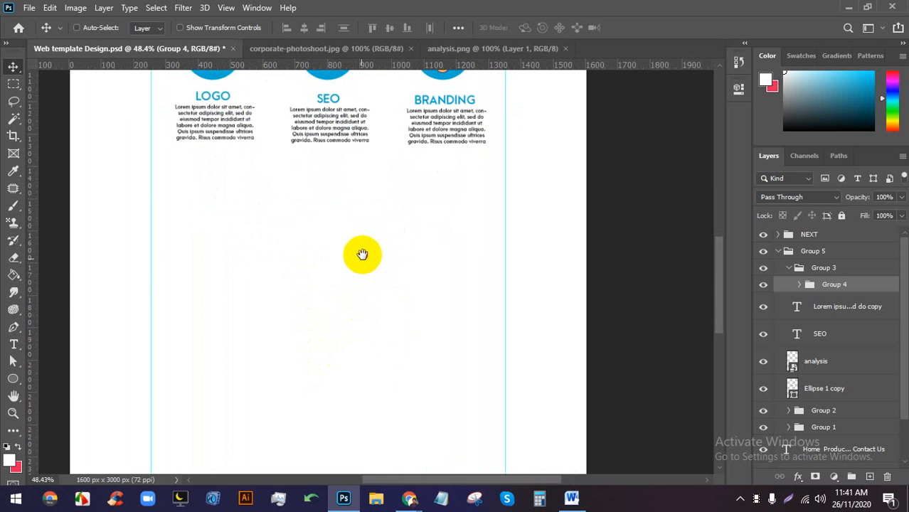
{"action": "left_click", "coordinate": [12, 378]}
{"action": "right_click", "coordinate": [11, 380]}
{"action": "left_click", "coordinate": [55, 377]}
{"action": "left_click", "coordinate": [313, 222]}
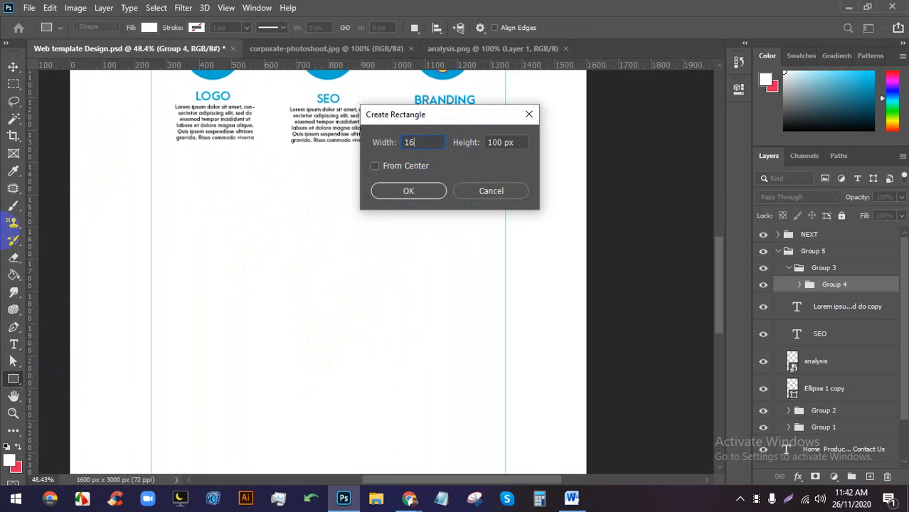
{"action": "type", "text": "1600"}
{"action": "left_click", "coordinate": [493, 143]}
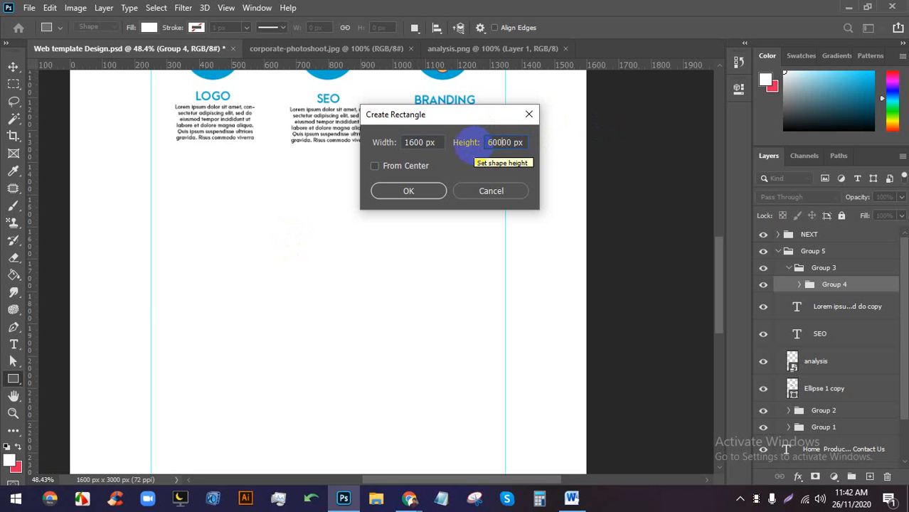
{"action": "left_click", "coordinate": [411, 191]}
{"action": "left_click", "coordinate": [696, 81]}
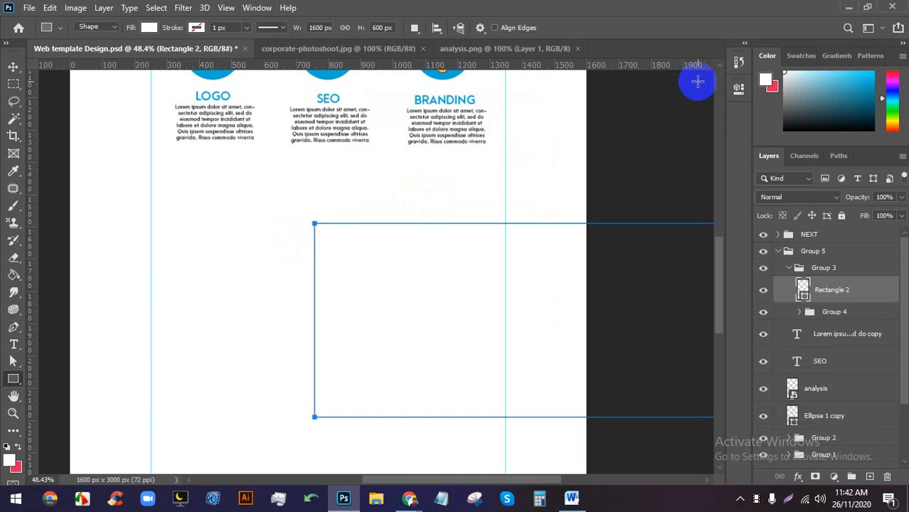
{"action": "left_click", "coordinate": [13, 67]}
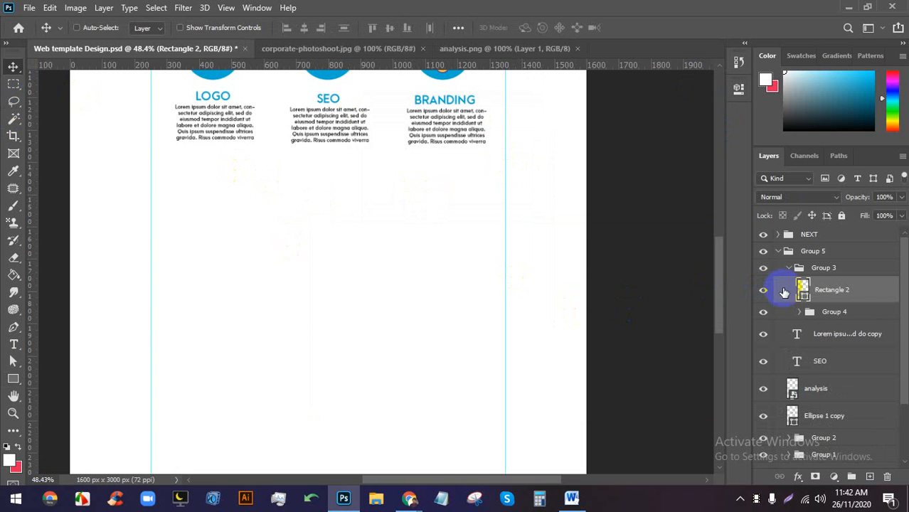
{"action": "left_click_drag", "start_coordinate": [783, 292], "coordinate": [842, 231]}
{"action": "left_click_drag", "start_coordinate": [458, 315], "coordinate": [372, 330]}
{"action": "key", "text": "ctrl+z"}
{"action": "key", "text": "ctrl+z"}
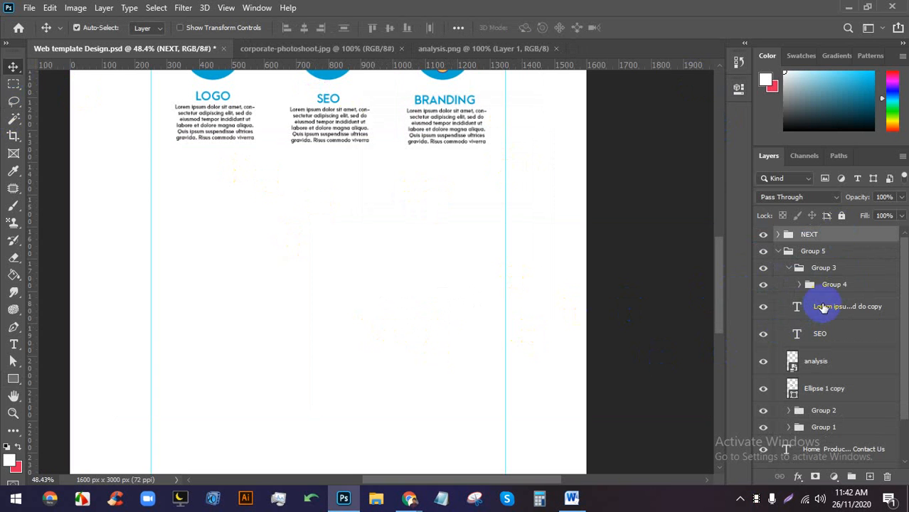
Free-transform the Rectangle 2 shape into place directly below the product columns, spanning the page width.
{"action": "left_click", "coordinate": [817, 298]}
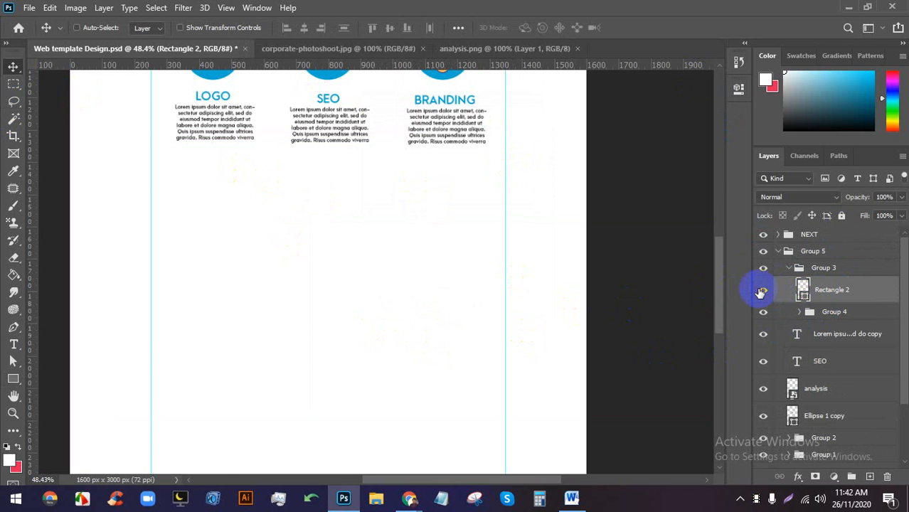
{"action": "key", "text": "ctrl+t"}
{"action": "scroll", "coordinate": [421, 291], "scroll_direction": "down", "scroll_amount": 3}
{"action": "left_click_drag", "start_coordinate": [421, 291], "coordinate": [336, 265]}
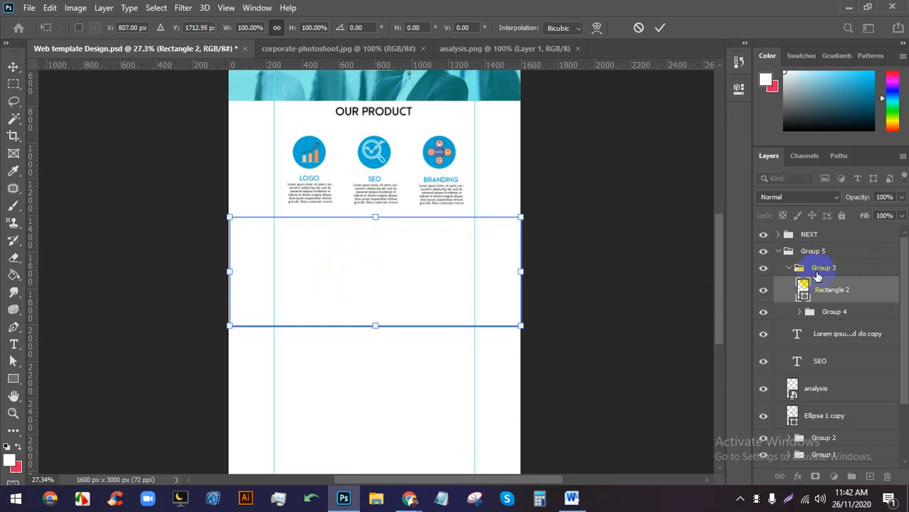
Fill the rectangle below the product columns with dark red b00a0a.
{"action": "double_click", "coordinate": [802, 288]}
{"action": "left_click", "coordinate": [716, 176]}
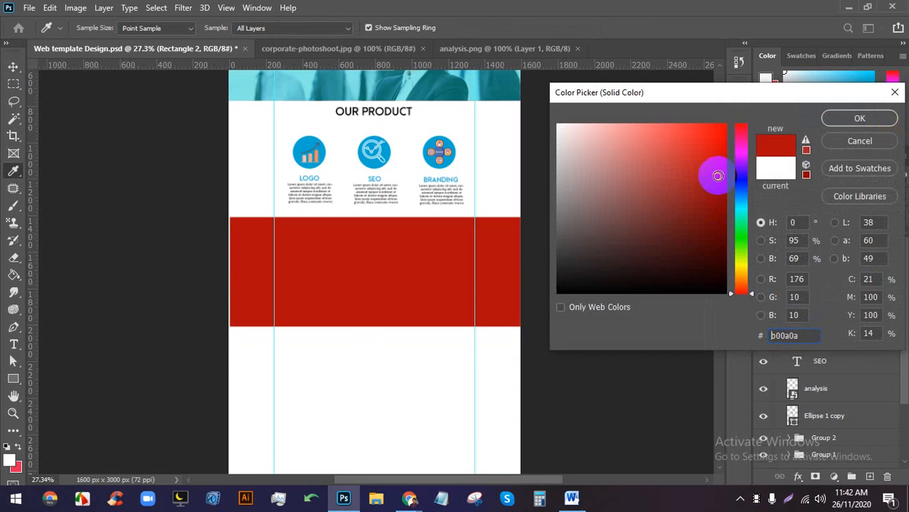
{"action": "left_click", "coordinate": [844, 120]}
Move the Rectangle 2 layer above the NEXT group and shift the rectangle slightly so it lines up with the page edges.
{"action": "left_click_drag", "start_coordinate": [806, 298], "coordinate": [863, 227]}
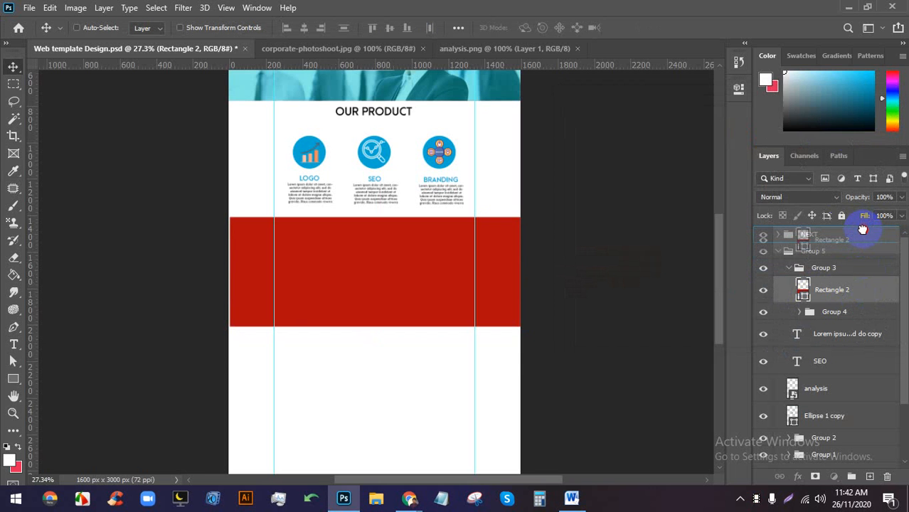
{"action": "left_click_drag", "start_coordinate": [862, 228], "coordinate": [863, 233]}
{"action": "scroll", "coordinate": [391, 202], "scroll_direction": "down", "scroll_amount": 2}
{"action": "scroll", "coordinate": [365, 219], "scroll_direction": "up", "scroll_amount": 2}
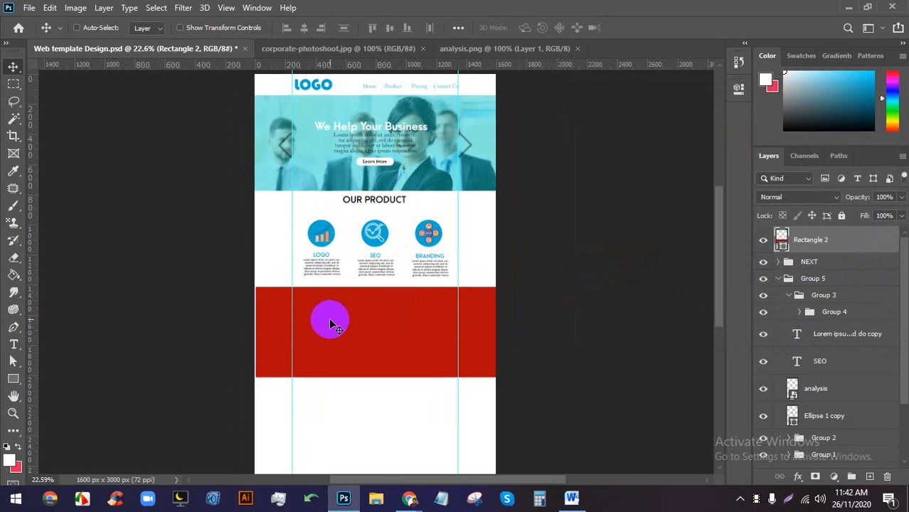
{"action": "left_click_drag", "start_coordinate": [331, 323], "coordinate": [331, 317]}
{"action": "scroll", "coordinate": [313, 308], "scroll_direction": "up", "scroll_amount": 2}
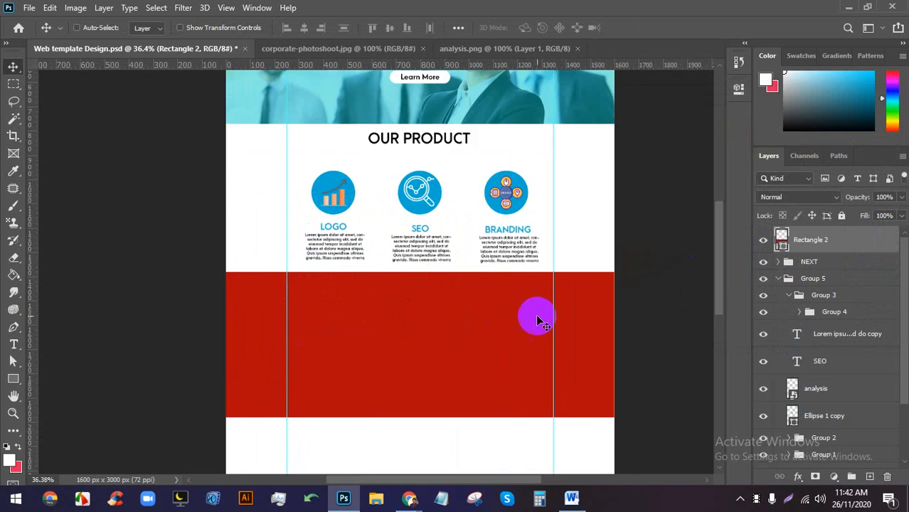
Recolour the rectangle with the blue sampled from the LOGO text in the header.
{"action": "scroll", "coordinate": [535, 315], "scroll_direction": "down", "scroll_amount": 3}
{"action": "double_click", "coordinate": [782, 239]}
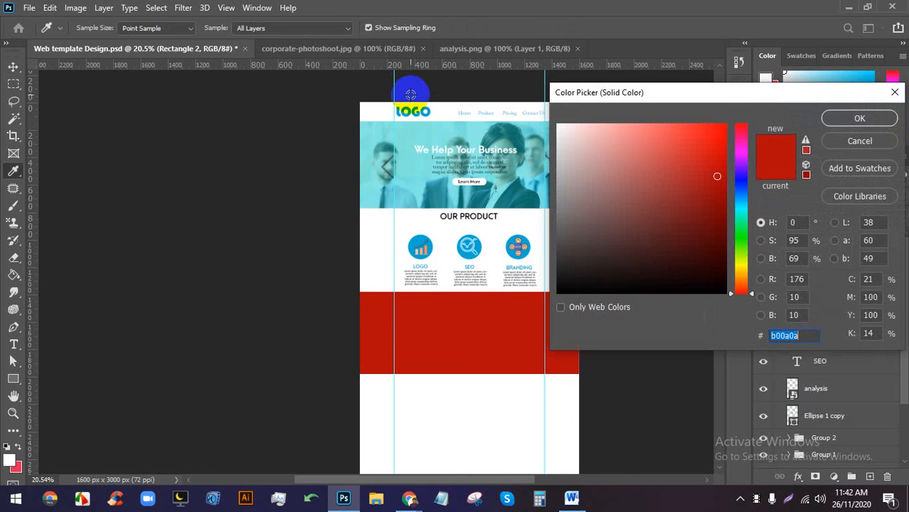
{"action": "left_click", "coordinate": [420, 110]}
{"action": "left_click", "coordinate": [828, 120]}
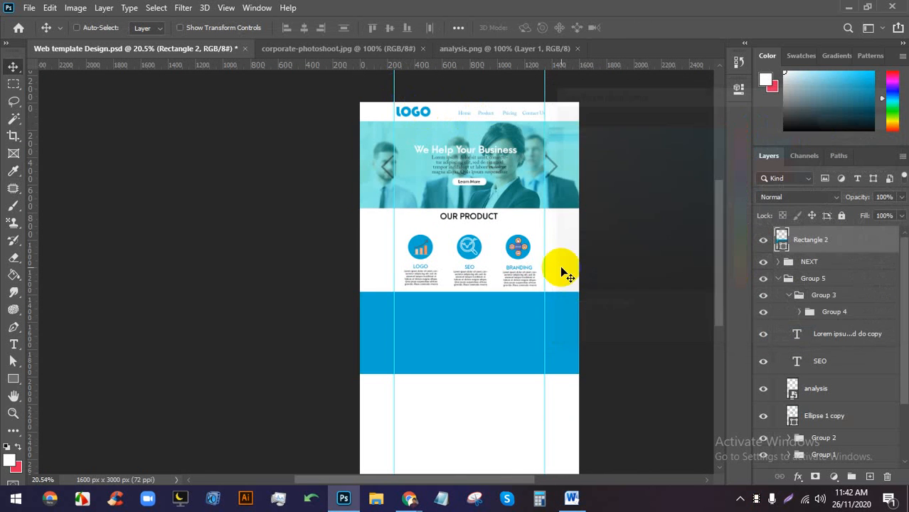
Change the rectangle's fill to light grey bfc6c8.
{"action": "scroll", "coordinate": [495, 384], "scroll_direction": "up", "scroll_amount": 2}
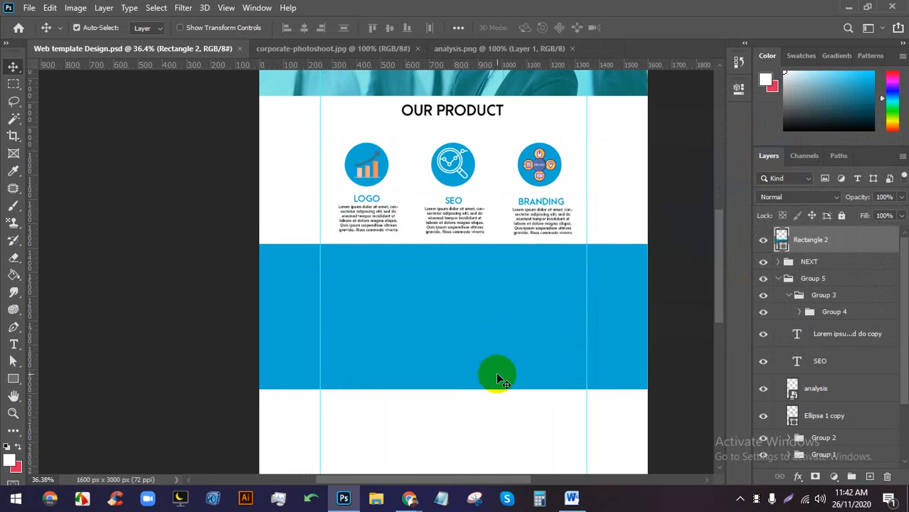
{"action": "scroll", "coordinate": [559, 327], "scroll_direction": "up", "scroll_amount": 1}
{"action": "scroll", "coordinate": [406, 326], "scroll_direction": "up", "scroll_amount": 1}
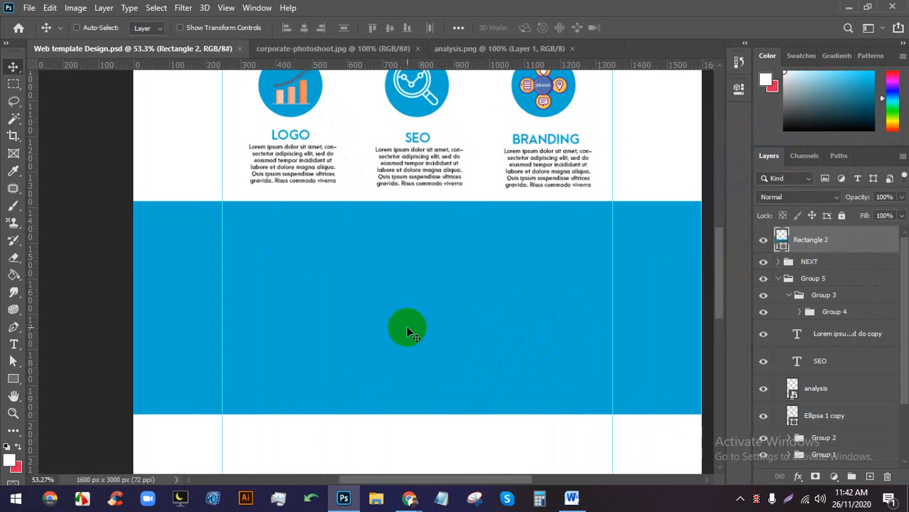
{"action": "double_click", "coordinate": [781, 236]}
{"action": "mouse_move", "coordinate": [588, 240]}
{"action": "left_mouse_down"}
{"action": "mouse_move", "coordinate": [568, 149]}
{"action": "mouse_move", "coordinate": [564, 162]}
{"action": "left_mouse_up"}
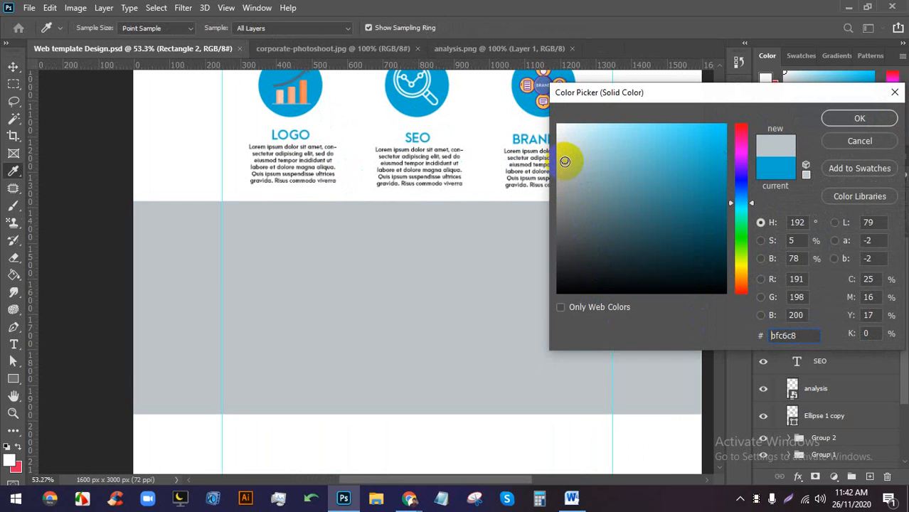
{"action": "left_click", "coordinate": [859, 118]}
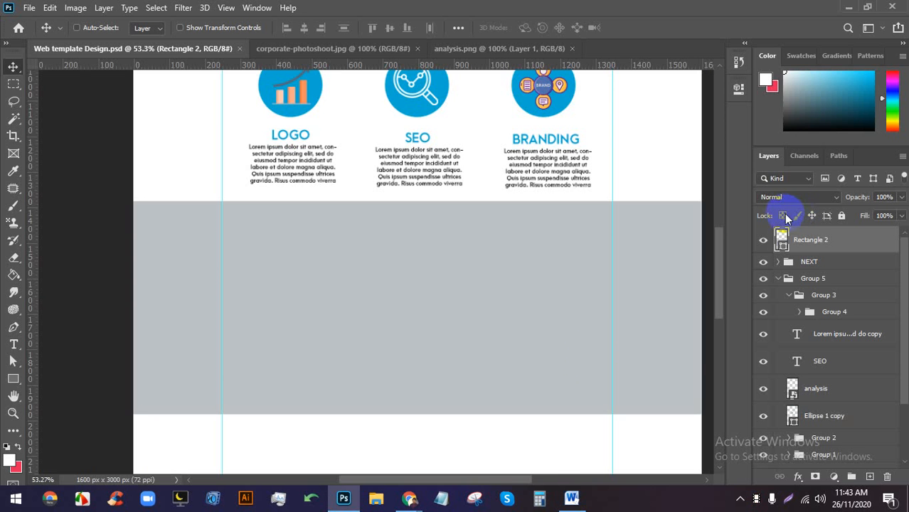
Switch to Chrome, dismiss the Flaticon attribution pop-up and go to the corporate business image search results.
{"action": "mouse_move", "coordinate": [427, 491]}
{"action": "left_click", "coordinate": [368, 455]}
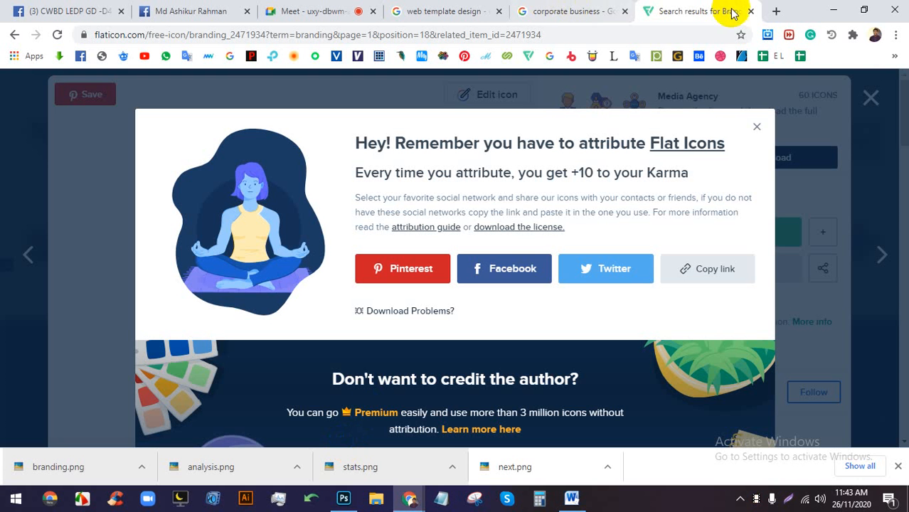
{"action": "left_click", "coordinate": [757, 126]}
{"action": "left_click", "coordinate": [549, 10]}
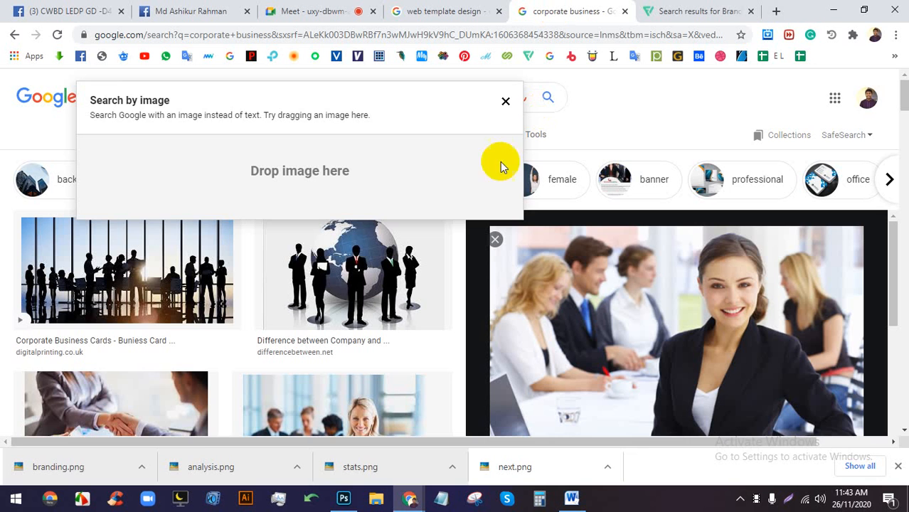
Dismiss the search-by-image pop-up and run an image search for "woman photo".
{"action": "left_click", "coordinate": [505, 101]}
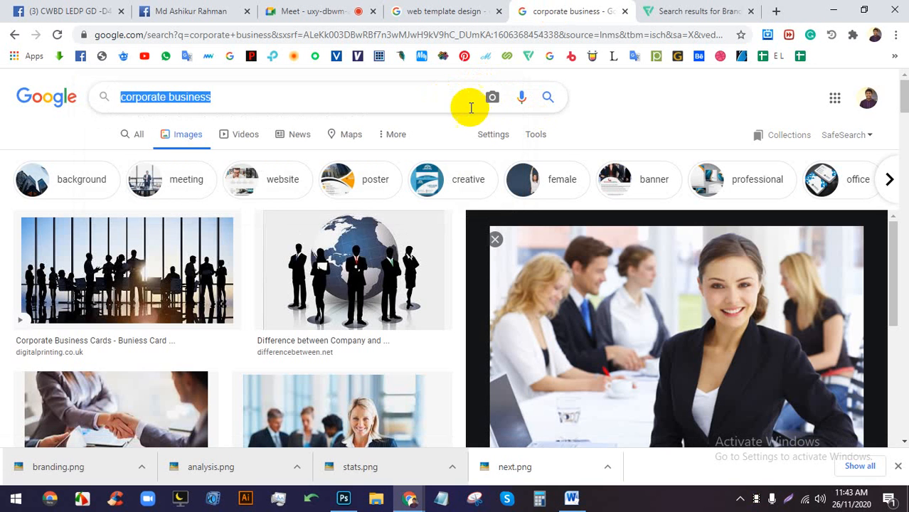
{"action": "type", "text": "WOMAN"}
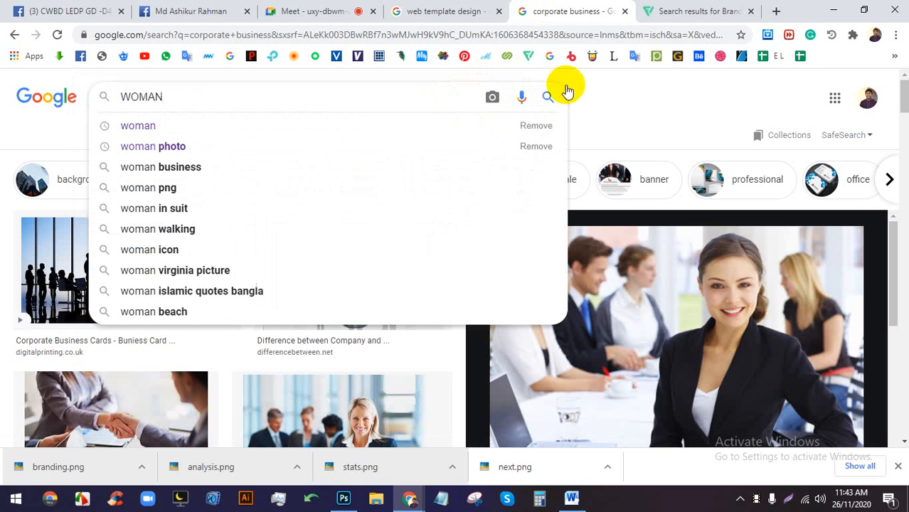
{"action": "left_click", "coordinate": [217, 144]}
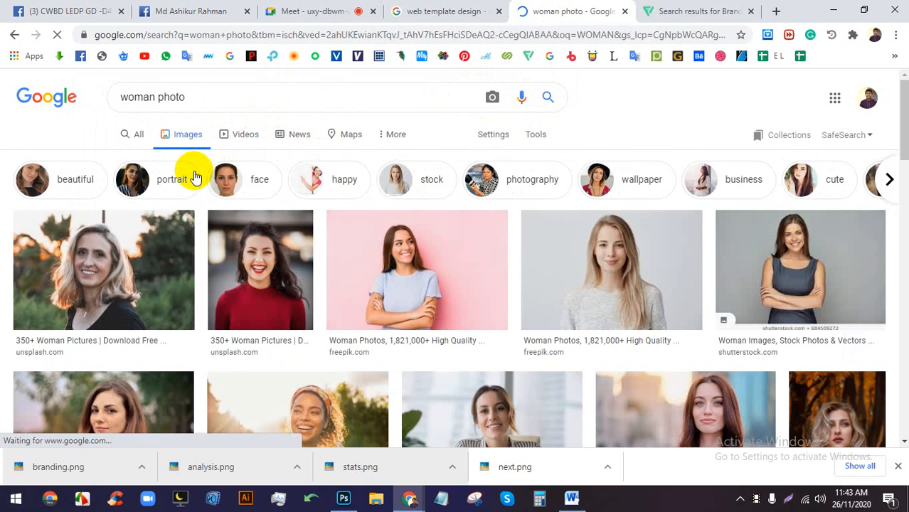
Save the Freepik photo of the fair-haired woman in the light sweater to Downloads as a JPEG.
{"action": "scroll", "coordinate": [538, 249], "scroll_direction": "down", "scroll_amount": 1}
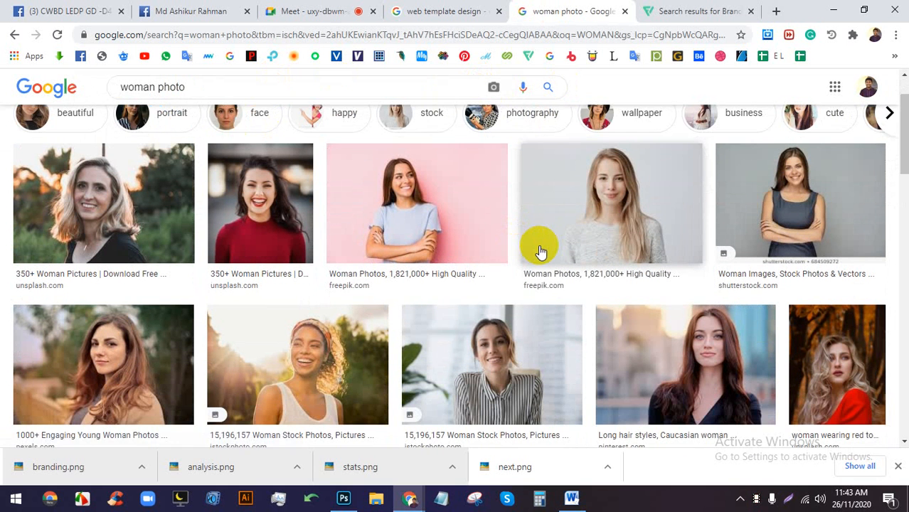
{"action": "left_click", "coordinate": [581, 222]}
{"action": "right_click", "coordinate": [640, 202]}
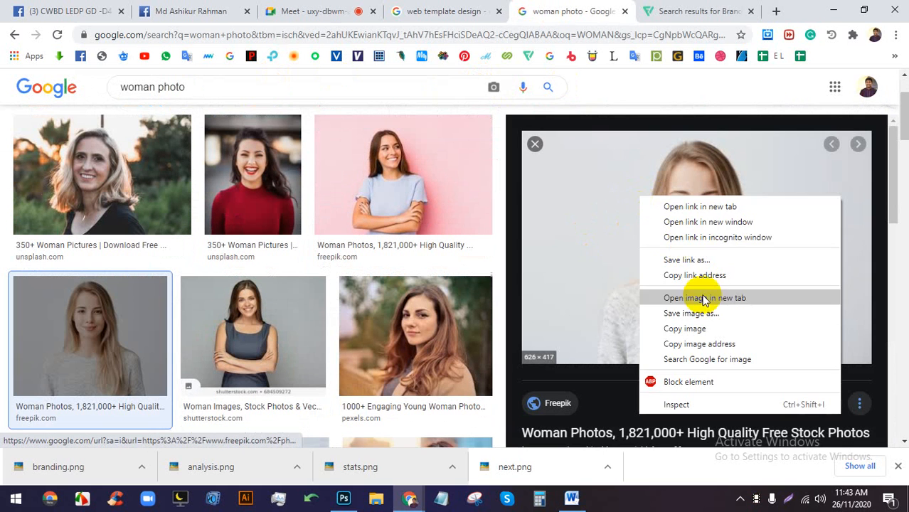
{"action": "left_click", "coordinate": [702, 315]}
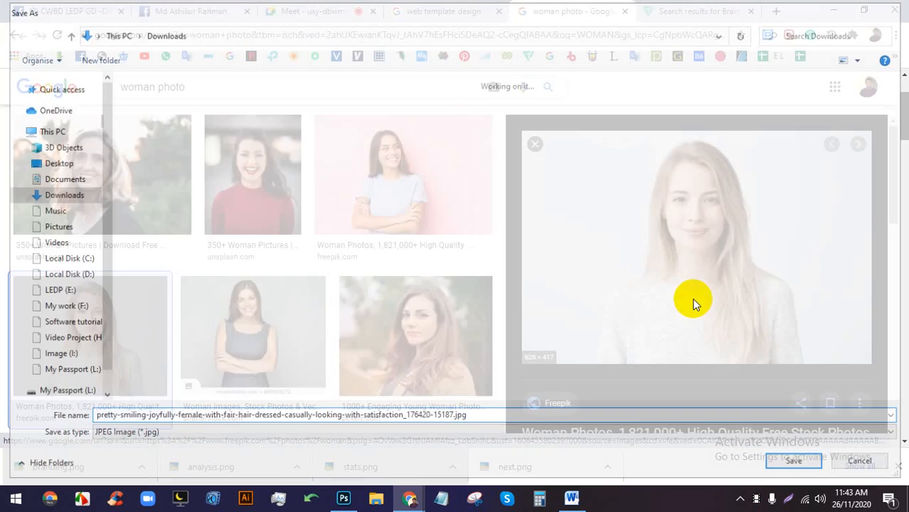
{"action": "key", "text": "Return"}
Switch to Photoshop and draw a circle about 206 px across on the grey section with the Ellipse tool.
{"action": "left_click", "coordinate": [353, 500]}
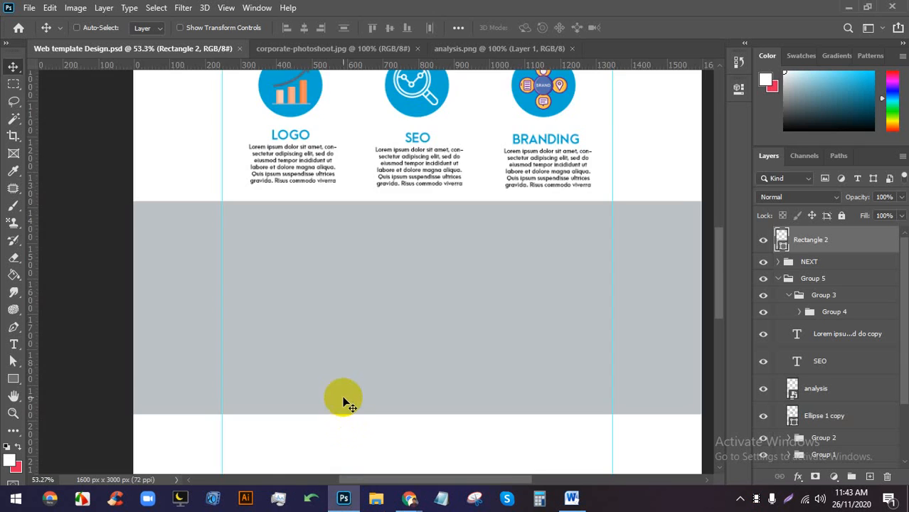
{"action": "scroll", "coordinate": [340, 401], "scroll_direction": "up", "scroll_amount": 3}
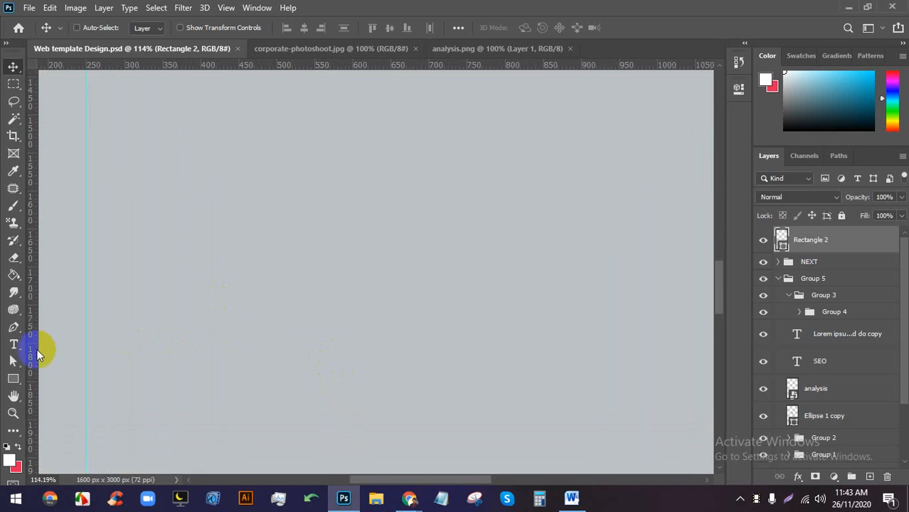
{"action": "left_click_drag", "start_coordinate": [14, 378], "coordinate": [63, 405]}
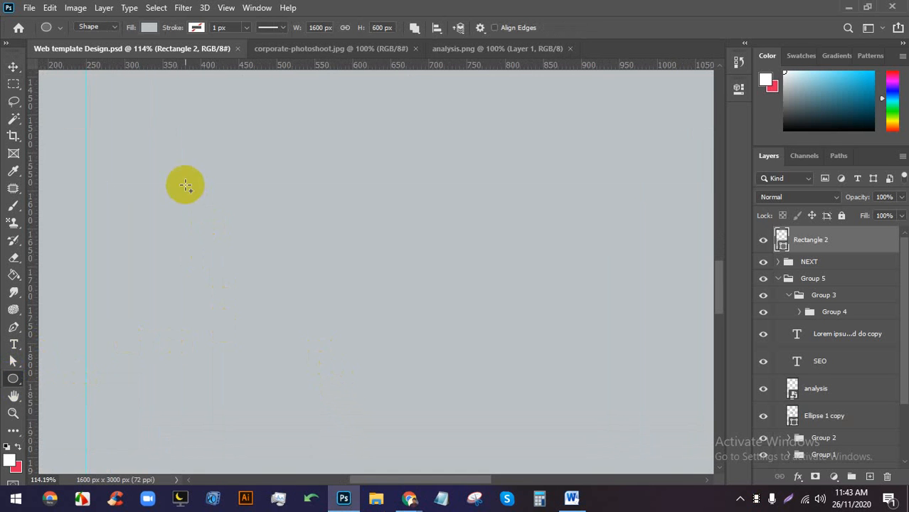
{"action": "left_click_drag", "start_coordinate": [187, 183], "coordinate": [343, 401]}
{"action": "left_click", "coordinate": [13, 66]}
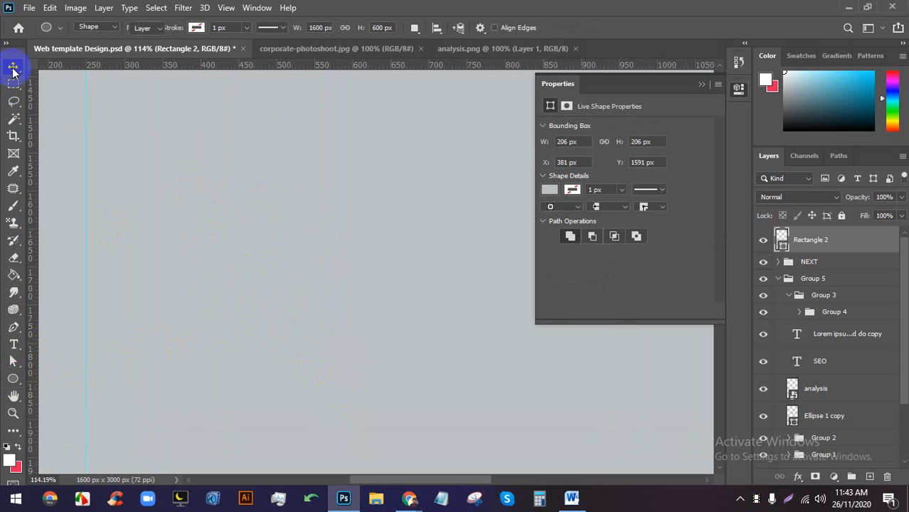
{"action": "left_click", "coordinate": [701, 84]}
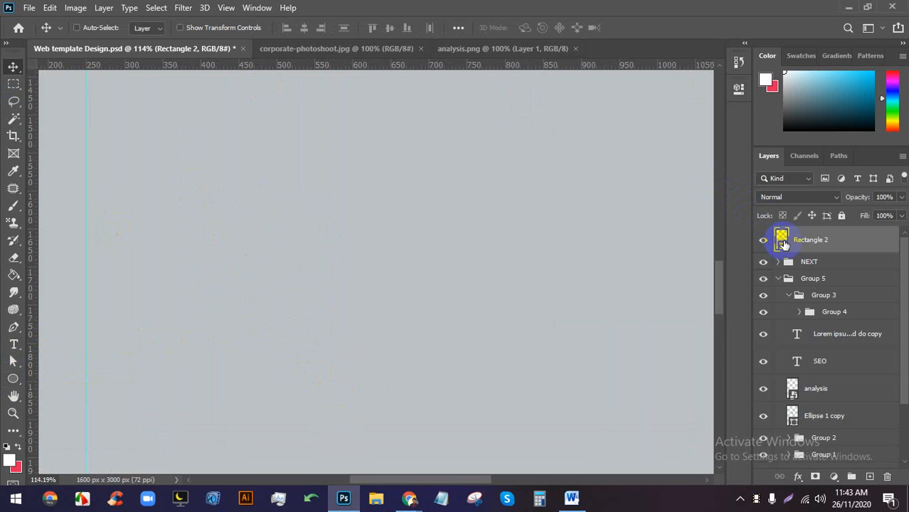
Try recolouring the Rectangle 2 shape layer with teal 2e6f7f.
{"action": "double_click", "coordinate": [781, 242]}
{"action": "type", "text": "2e6f7f"}
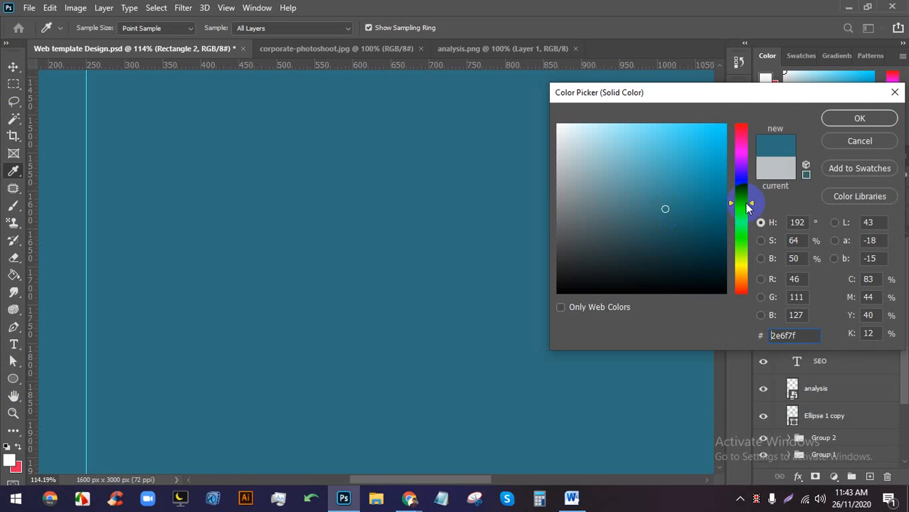
{"action": "left_click", "coordinate": [846, 142]}
{"action": "scroll", "coordinate": [381, 267], "scroll_direction": "down", "scroll_amount": 5}
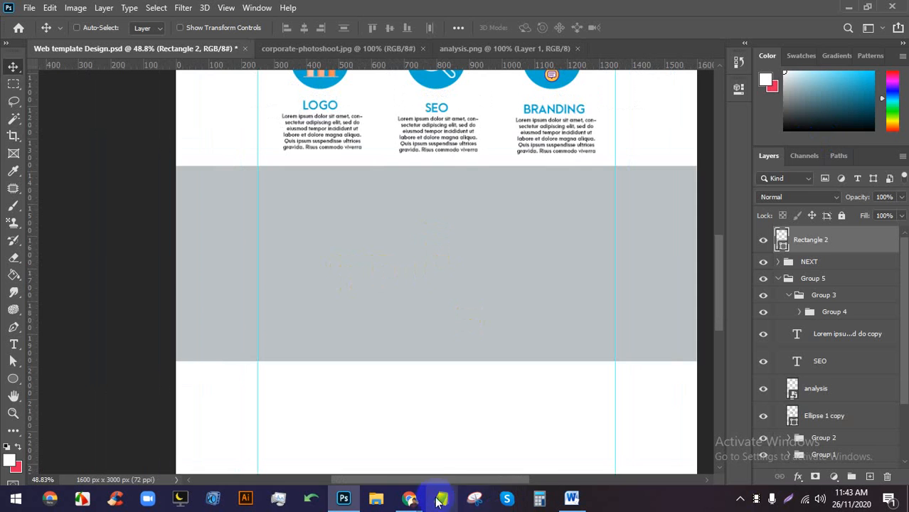
Switch to the Google Meet tab in Chrome, admit the waiting participant, and return to Photoshop.
{"action": "left_click", "coordinate": [412, 501]}
{"action": "left_click", "coordinate": [301, 10]}
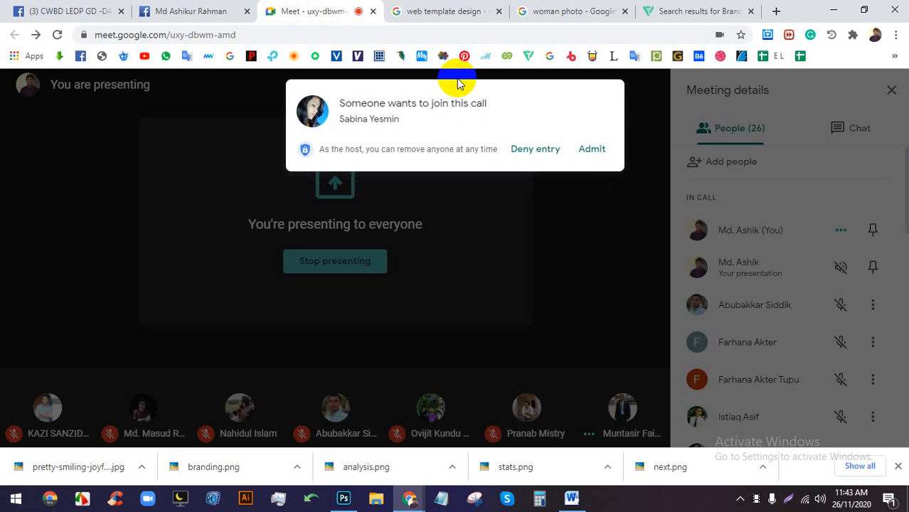
{"action": "left_click", "coordinate": [592, 151]}
{"action": "left_click", "coordinate": [347, 499]}
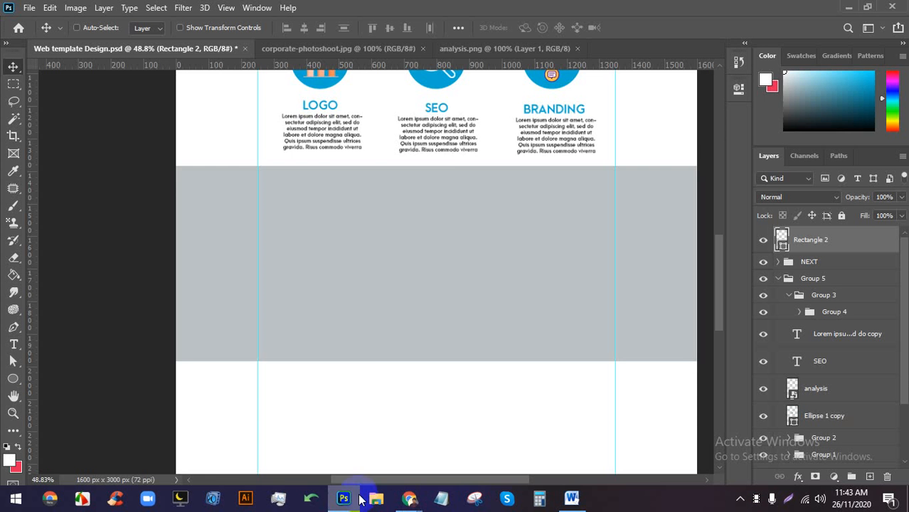
Undo the circle that was drawn inside the Rectangle 2 layer.
{"action": "scroll", "coordinate": [523, 274], "scroll_direction": "up", "scroll_amount": 1}
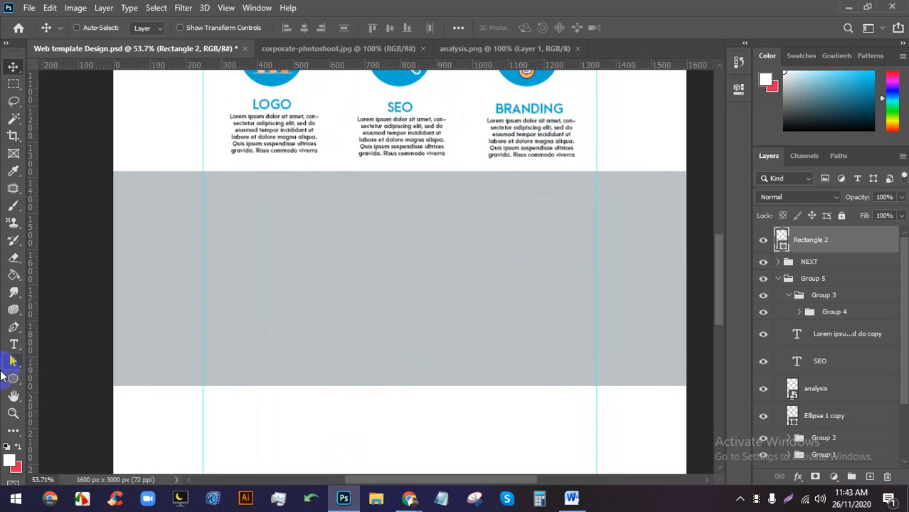
{"action": "left_click", "coordinate": [12, 378]}
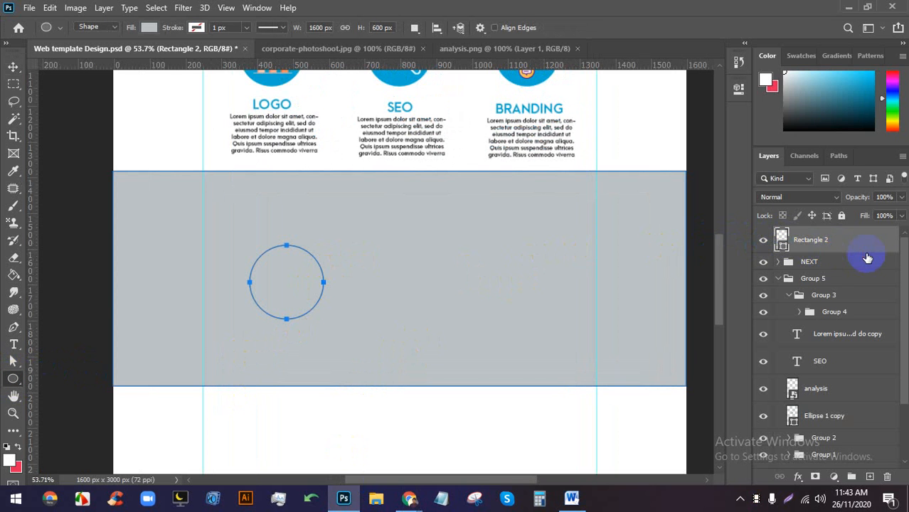
{"action": "left_click", "coordinate": [844, 261]}
{"action": "left_click", "coordinate": [785, 245]}
{"action": "left_click", "coordinate": [767, 248]}
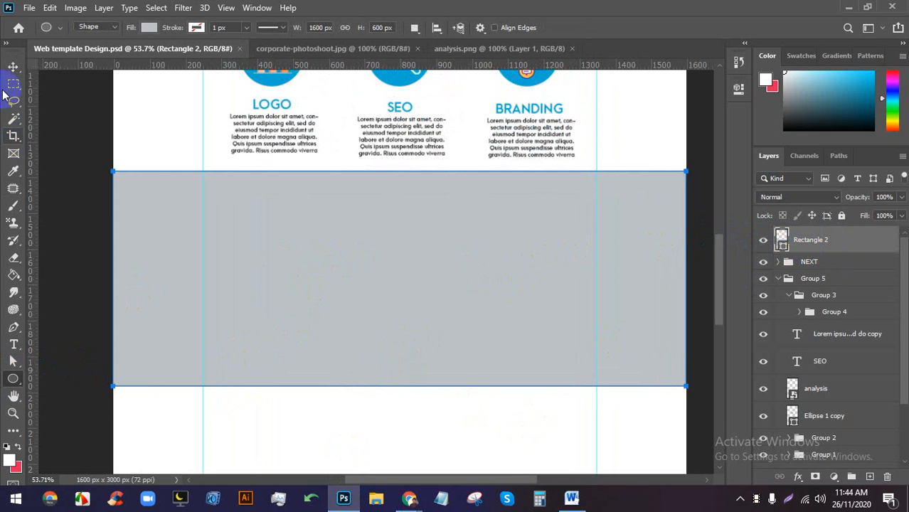
{"action": "left_click", "coordinate": [13, 67]}
Draw a circle about 278 px in diameter as a separate shape on the grey section.
{"action": "scroll", "coordinate": [354, 284], "scroll_direction": "up", "scroll_amount": 3}
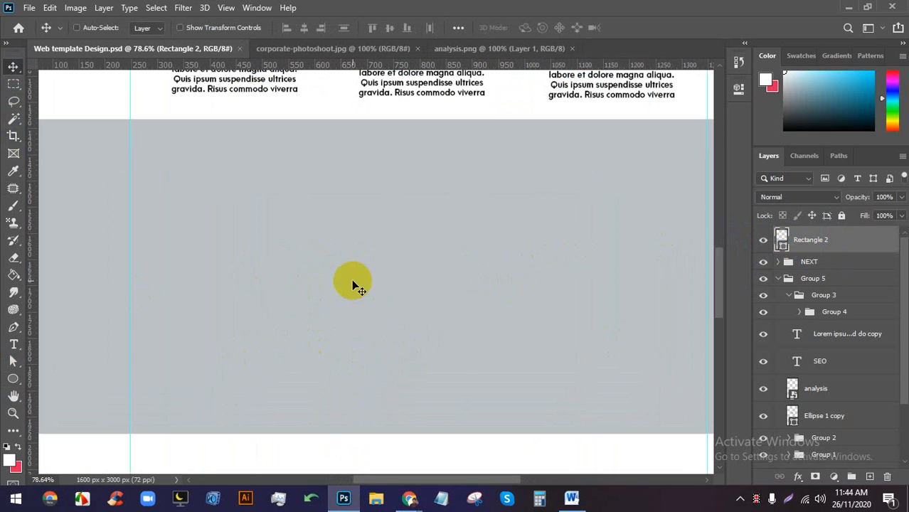
{"action": "left_click", "coordinate": [14, 380]}
{"action": "left_click_drag", "start_coordinate": [359, 359], "coordinate": [357, 351]}
{"action": "left_click", "coordinate": [699, 83]}
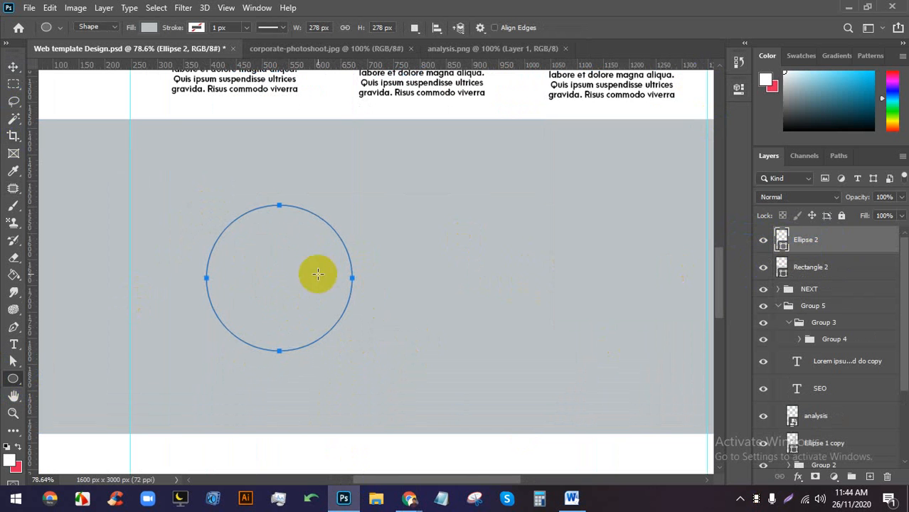
Fill the circle with dark teal 4b6f78 and shift it slightly up and to the left.
{"action": "double_click", "coordinate": [782, 242]}
{"action": "left_click", "coordinate": [619, 213]}
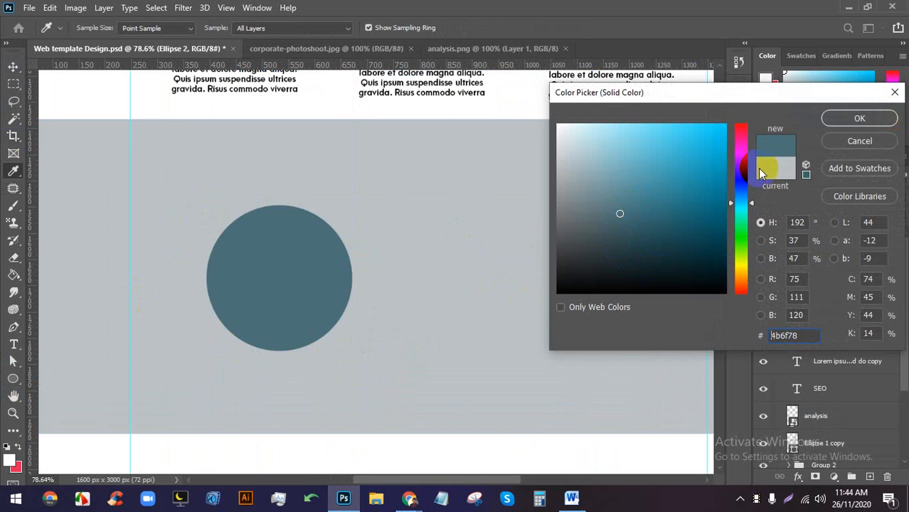
{"action": "left_click", "coordinate": [859, 121]}
{"action": "left_click", "coordinate": [13, 66]}
{"action": "left_click_drag", "start_coordinate": [247, 250], "coordinate": [233, 229]}
Open the reference image maxresdefault (4).jpg from Downloads in File Explorer and examine its ABOUT US and testimonial sections.
{"action": "left_click", "coordinate": [420, 501]}
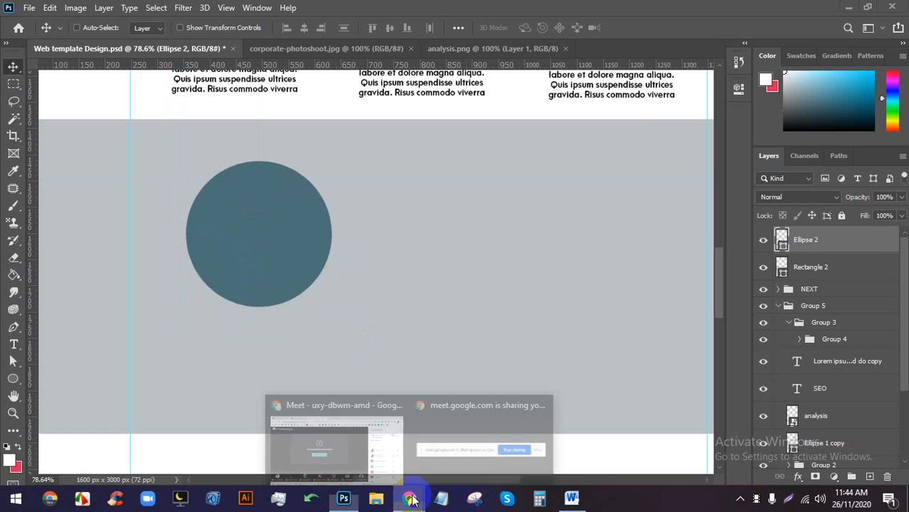
{"action": "left_click", "coordinate": [375, 498]}
{"action": "left_click", "coordinate": [617, 111]}
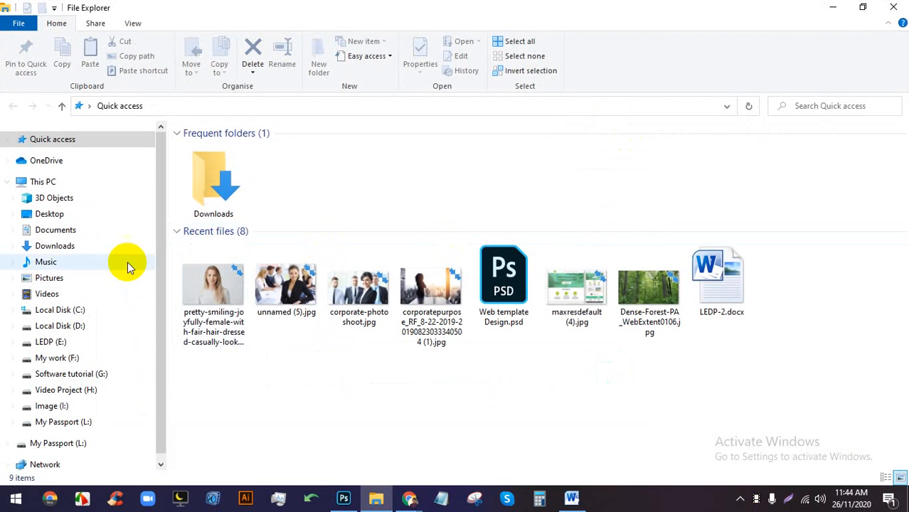
{"action": "double_click", "coordinate": [196, 203]}
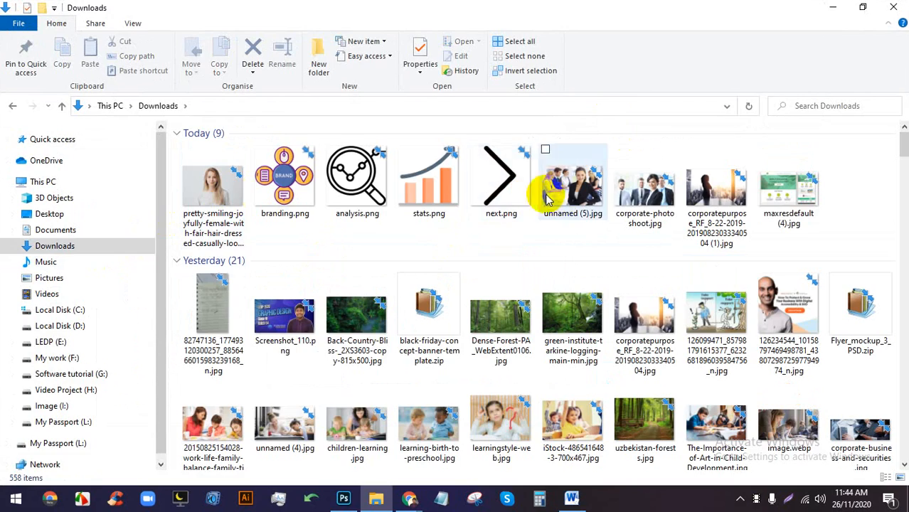
{"action": "double_click", "coordinate": [767, 192]}
{"action": "scroll", "coordinate": [503, 316], "scroll_direction": "up", "scroll_amount": 5}
{"action": "left_click_drag", "start_coordinate": [700, 297], "coordinate": [489, 269]}
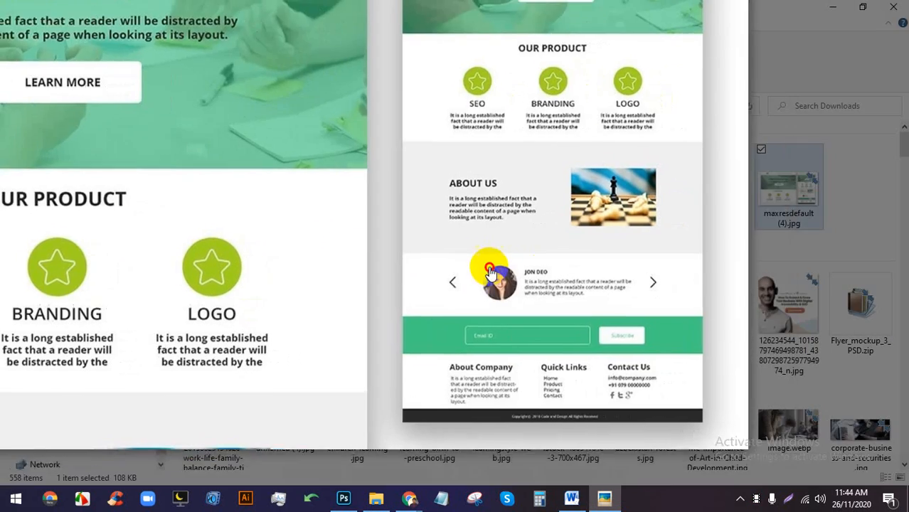
{"action": "scroll", "coordinate": [489, 269], "scroll_direction": "up", "scroll_amount": 5}
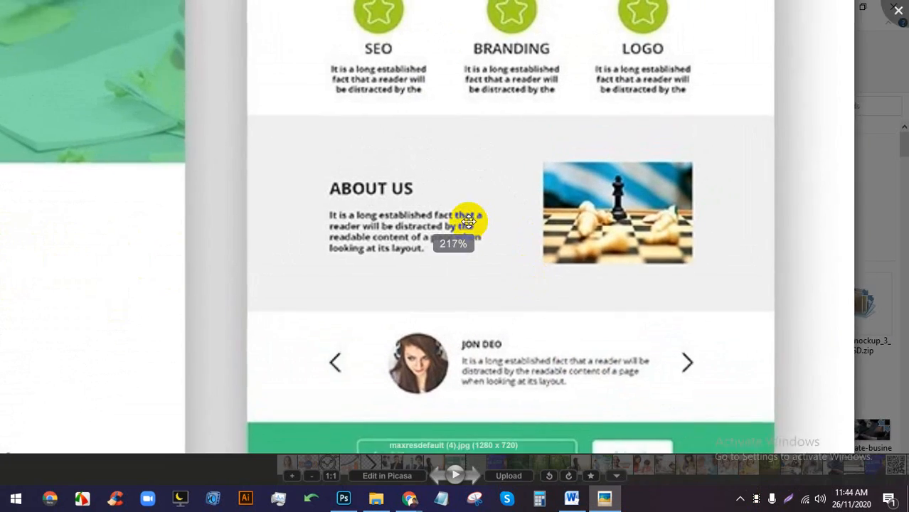
{"action": "scroll", "coordinate": [468, 221], "scroll_direction": "up", "scroll_amount": 2}
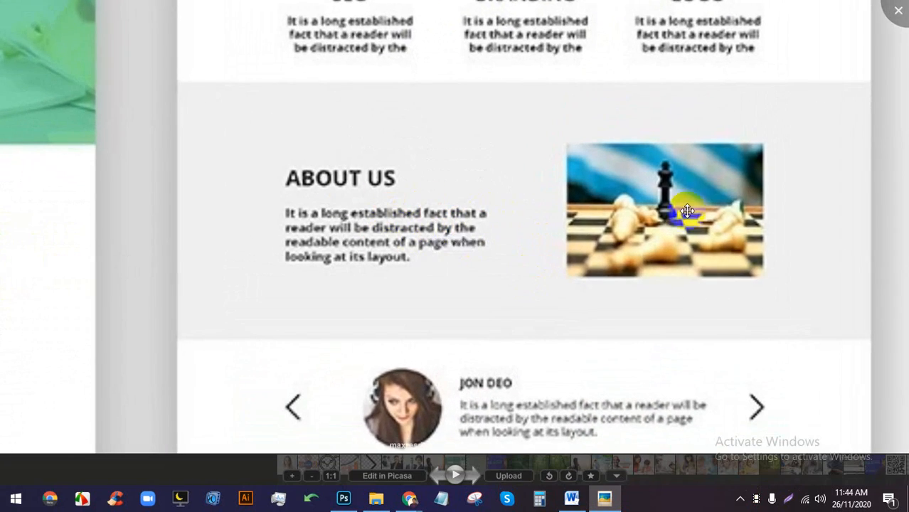
{"action": "left_click_drag", "start_coordinate": [524, 330], "coordinate": [518, 282]}
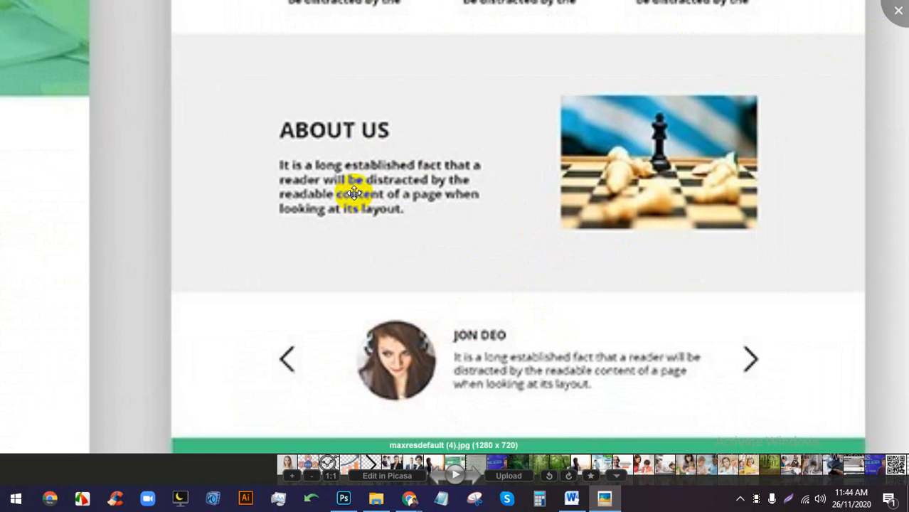
{"action": "left_click", "coordinate": [895, 9]}
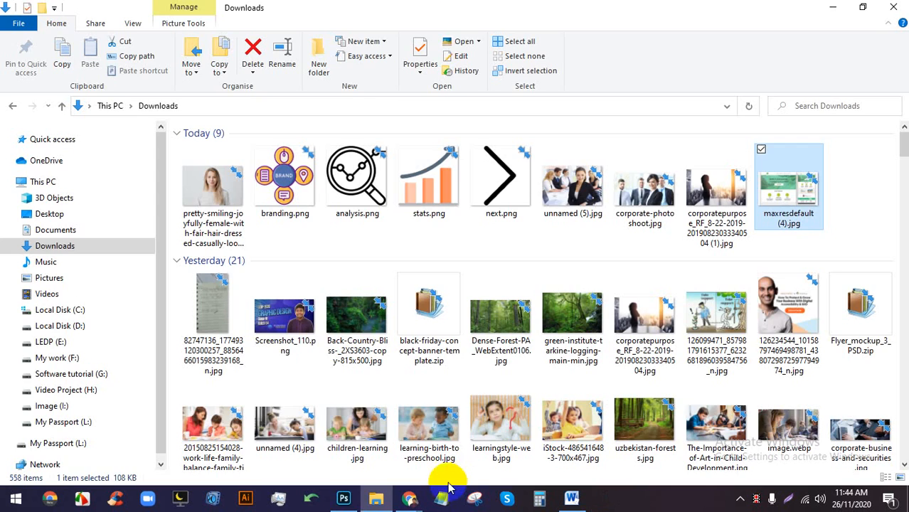
Return to Photoshop and delete the teal circle from the grey section.
{"action": "left_click", "coordinate": [341, 499]}
{"action": "key", "text": "Delete"}
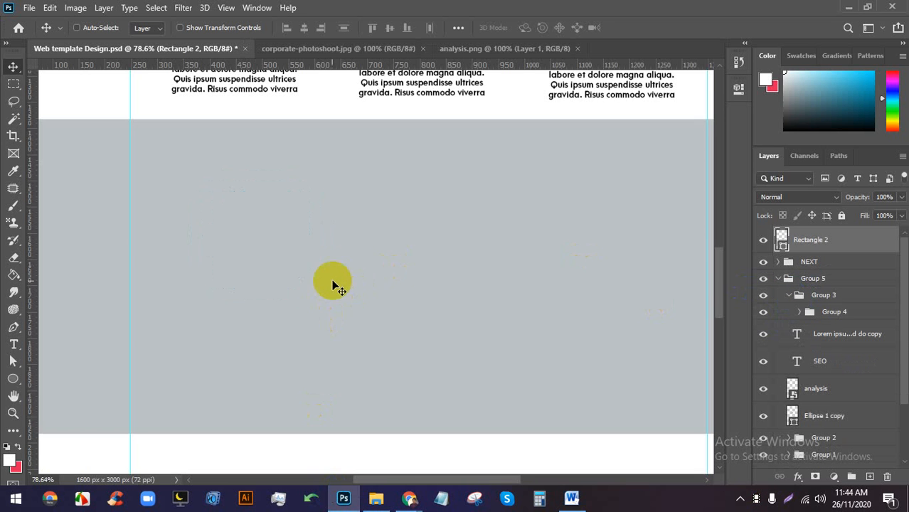
{"action": "scroll", "coordinate": [320, 260], "scroll_direction": "up", "scroll_amount": 1}
{"action": "left_click", "coordinate": [13, 344]}
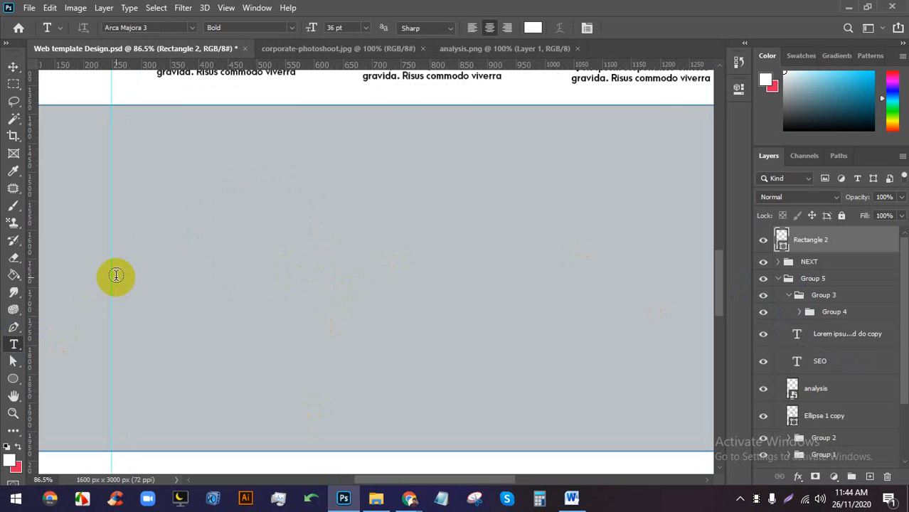
{"action": "left_click", "coordinate": [190, 209]}
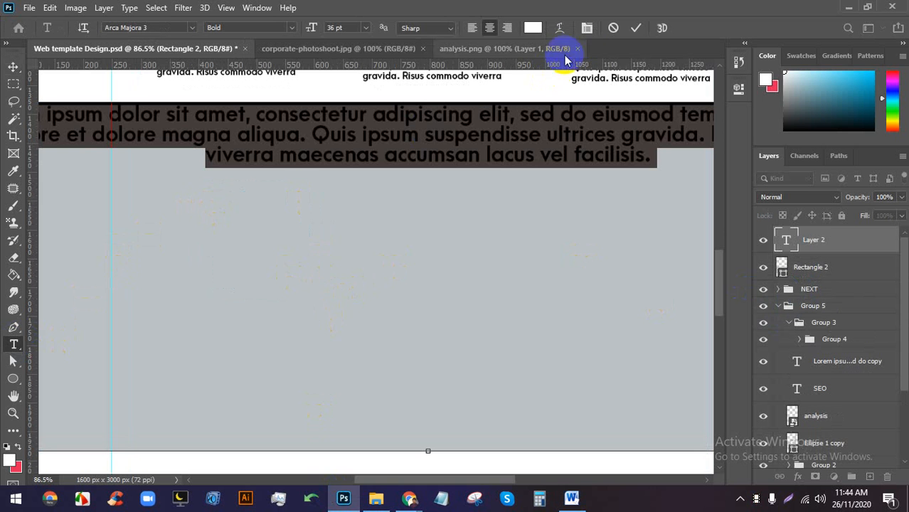
{"action": "left_click", "coordinate": [587, 29]}
{"action": "left_click", "coordinate": [612, 28]}
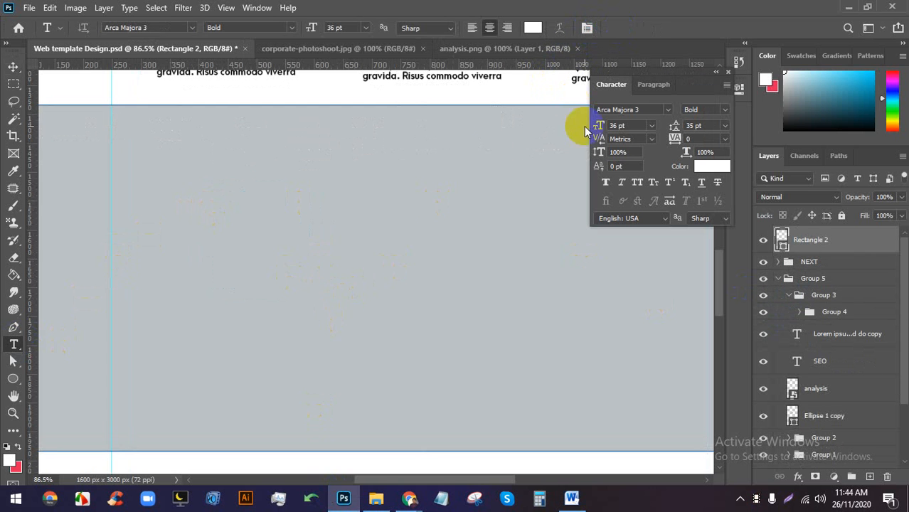
{"action": "left_click", "coordinate": [263, 243]}
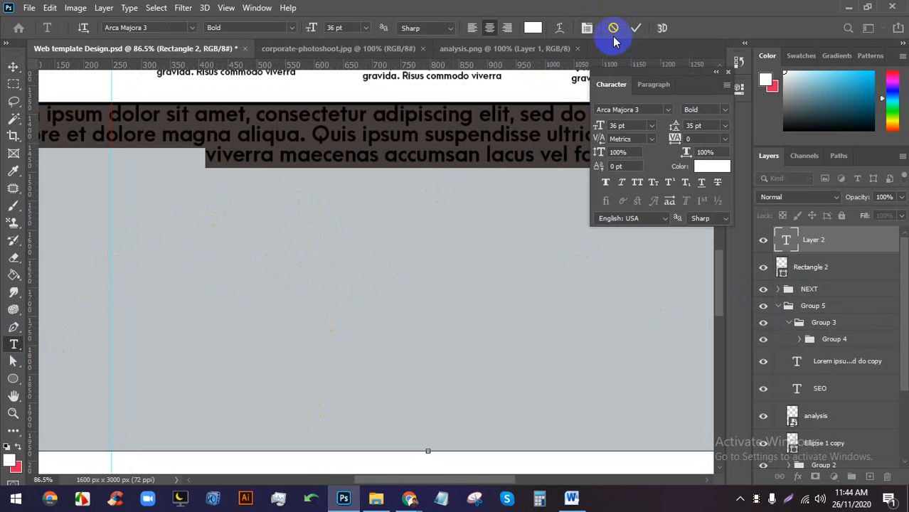
{"action": "left_click", "coordinate": [613, 30]}
Start a new point text layer on the grey section and move it above Rectangle 2 in the layer order.
{"action": "scroll", "coordinate": [366, 255], "scroll_direction": "down", "scroll_amount": 2}
{"action": "left_click", "coordinate": [803, 261]}
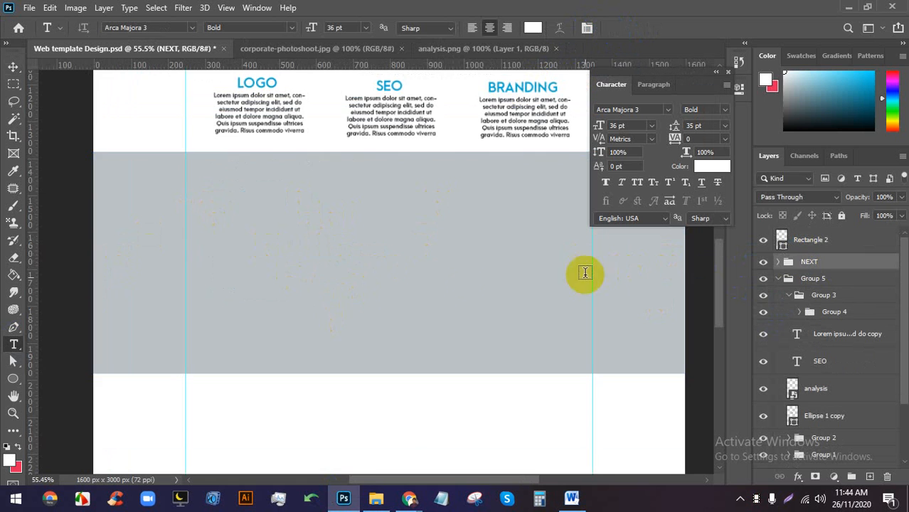
{"action": "scroll", "coordinate": [364, 282], "scroll_direction": "up", "scroll_amount": 2}
{"action": "left_click", "coordinate": [176, 192]}
{"action": "scroll", "coordinate": [182, 188], "scroll_direction": "up", "scroll_amount": 2}
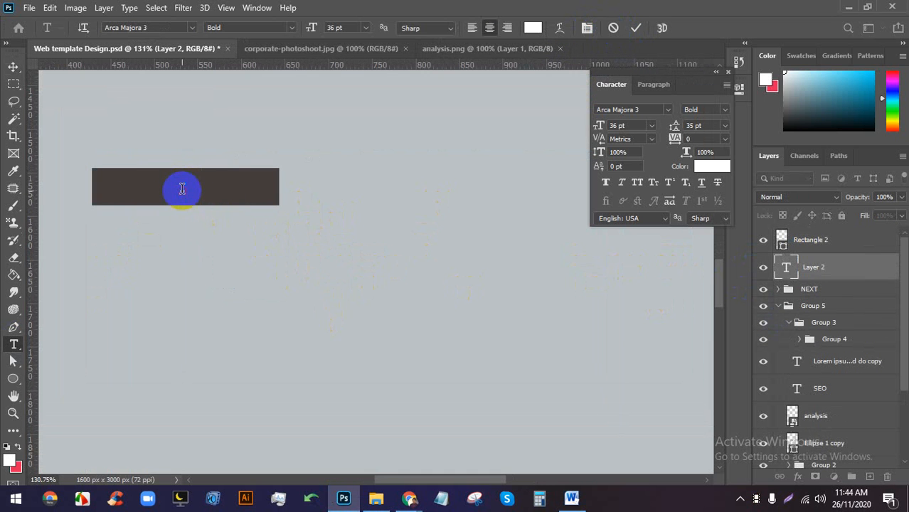
{"action": "scroll", "coordinate": [182, 160], "scroll_direction": "up", "scroll_amount": 2}
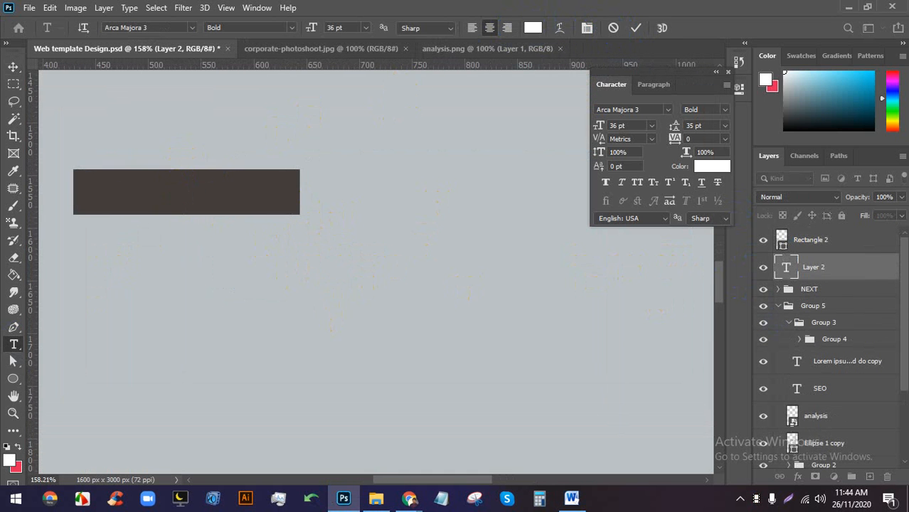
{"action": "left_click_drag", "start_coordinate": [850, 267], "coordinate": [846, 228]}
Replace the placeholder text of the new text layer with the heading ABOUT US.
{"action": "triple_click", "coordinate": [213, 194]}
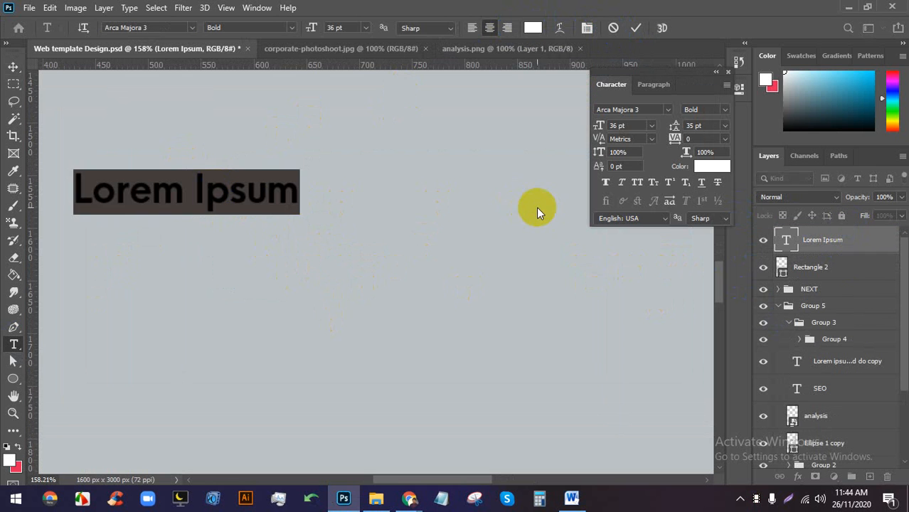
{"action": "type", "text": "a"}
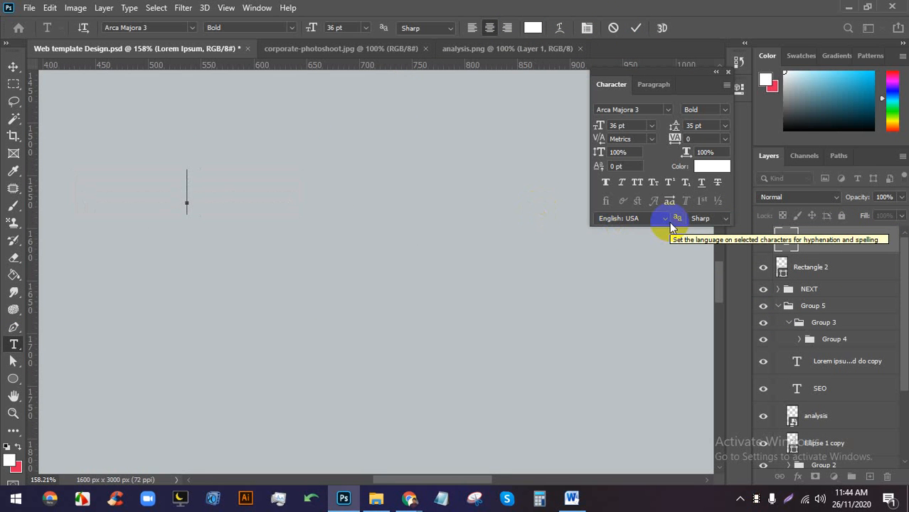
{"action": "type", "text": "abo"}
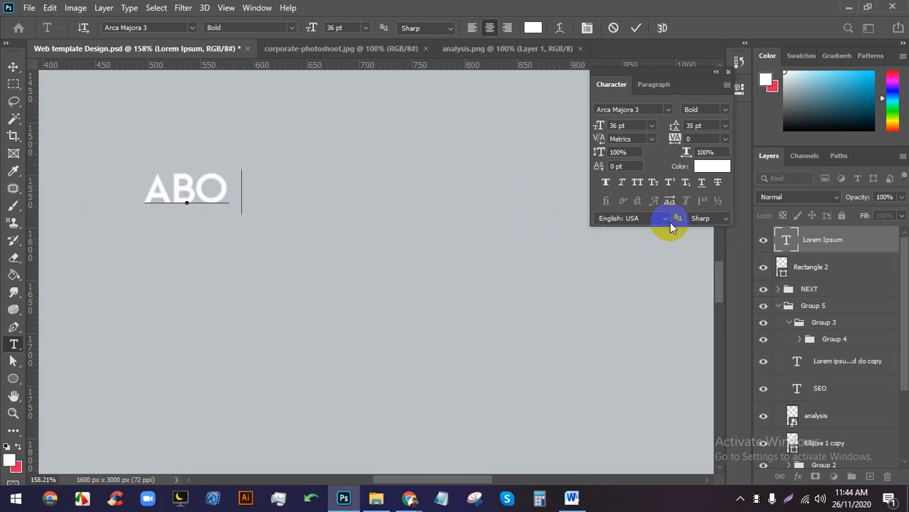
{"action": "type", "text": "ut"}
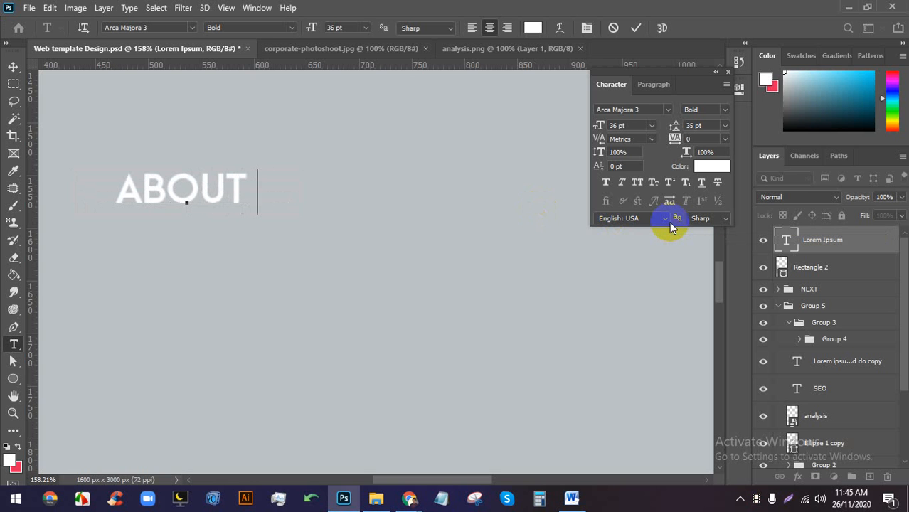
{"action": "type", "text": " us"}
{"action": "scroll", "coordinate": [669, 254], "scroll_direction": "down", "scroll_amount": 5}
{"action": "scroll", "coordinate": [436, 316], "scroll_direction": "up", "scroll_amount": 5}
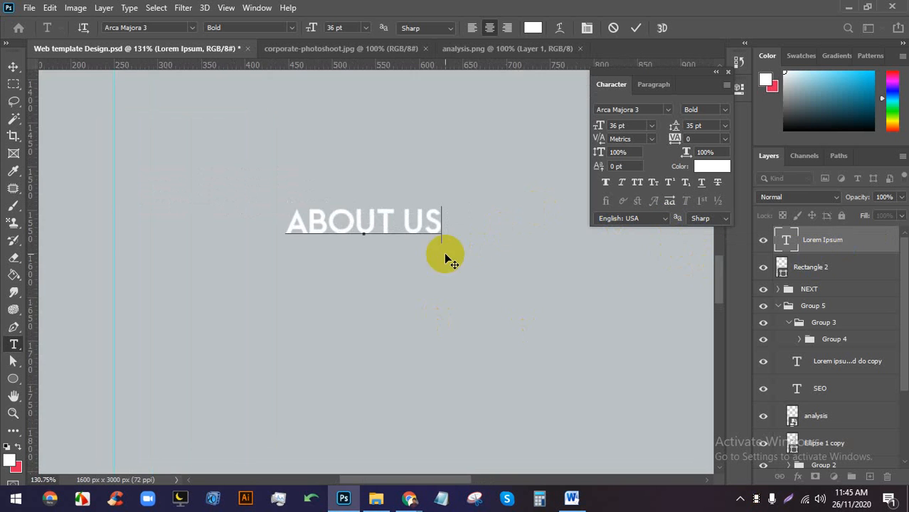
Recolour the ABOUT US heading black and commit the text edit.
{"action": "triple_click", "coordinate": [359, 220]}
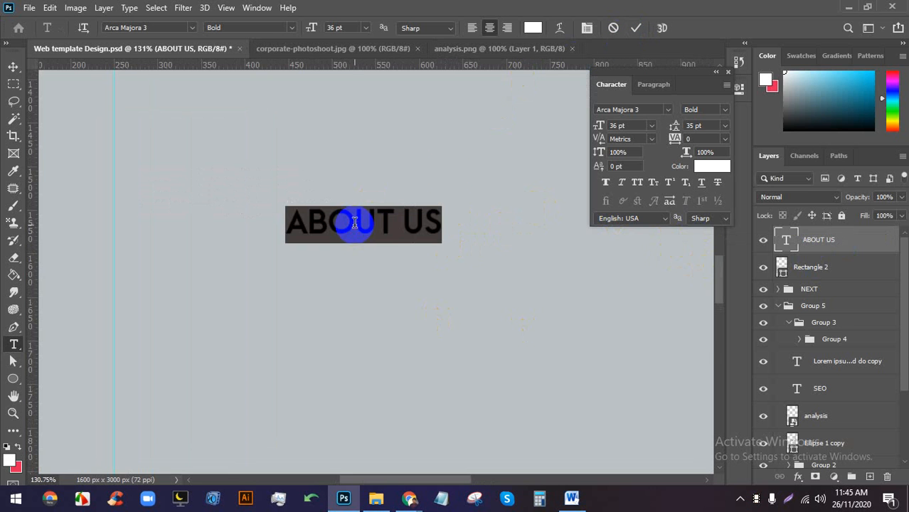
{"action": "left_click", "coordinate": [533, 28]}
{"action": "mouse_move", "coordinate": [657, 215]}
{"action": "left_mouse_down"}
{"action": "mouse_move", "coordinate": [723, 171]}
{"action": "mouse_move", "coordinate": [667, 301]}
{"action": "left_mouse_up"}
{"action": "left_click", "coordinate": [859, 118]}
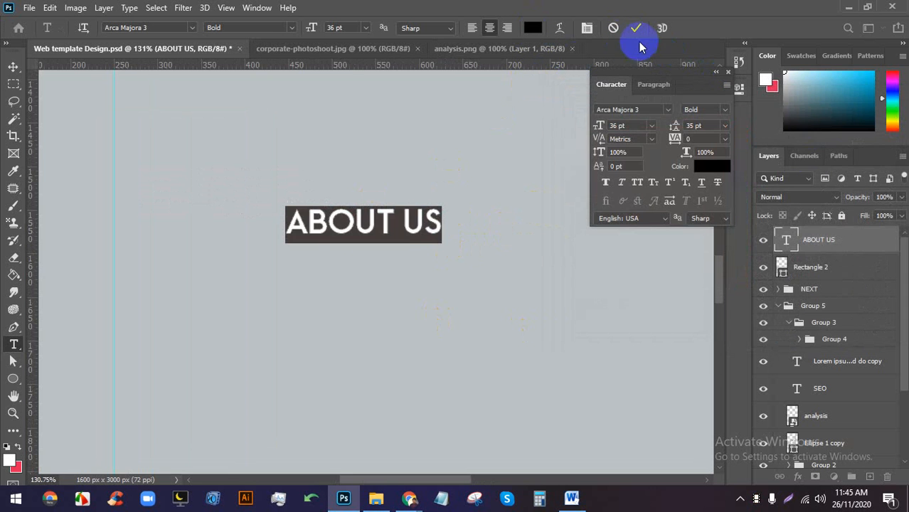
{"action": "left_click", "coordinate": [635, 28]}
{"action": "left_click", "coordinate": [727, 73]}
{"action": "scroll", "coordinate": [267, 228], "scroll_direction": "down", "scroll_amount": 5}
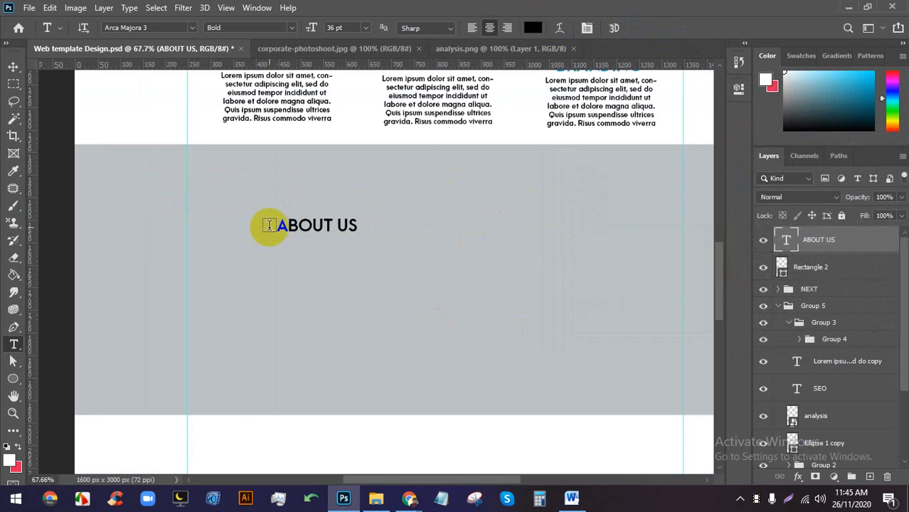
Move the ABOUT US heading further left and slightly up, keeping it just inside the left vertical guide.
{"action": "left_click", "coordinate": [15, 65]}
{"action": "scroll", "coordinate": [178, 192], "scroll_direction": "up", "scroll_amount": 3}
{"action": "left_click_drag", "start_coordinate": [337, 246], "coordinate": [271, 236]}
{"action": "scroll", "coordinate": [277, 238], "scroll_direction": "down", "scroll_amount": 2}
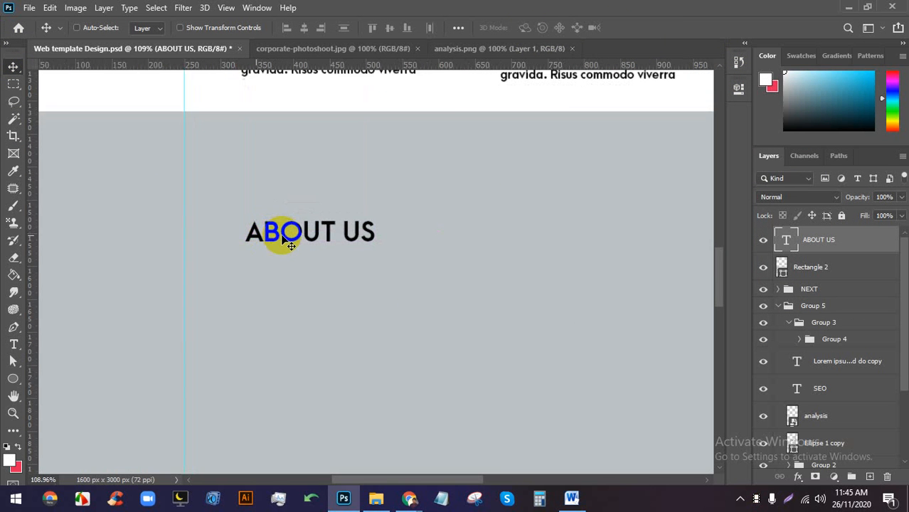
{"action": "scroll", "coordinate": [290, 244], "scroll_direction": "up", "scroll_amount": 2}
{"action": "left_click_drag", "start_coordinate": [344, 274], "coordinate": [280, 257]}
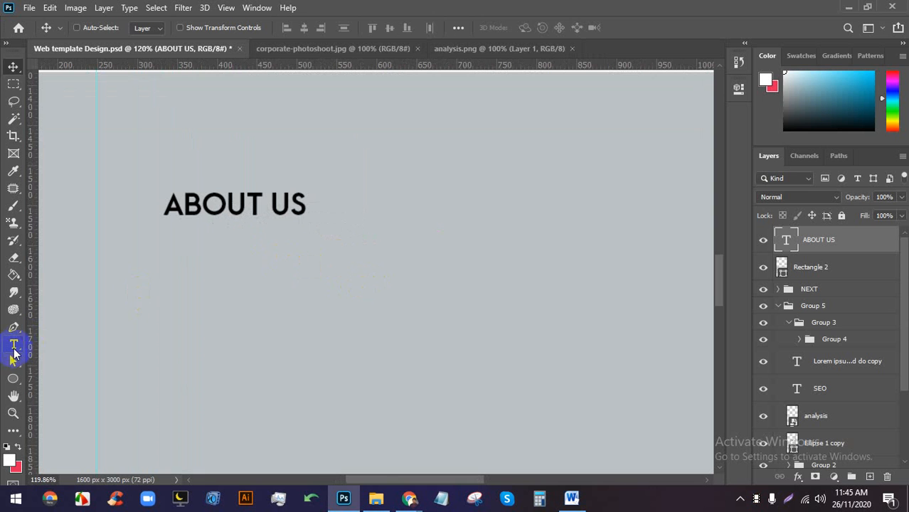
Create a placeholder paragraph text box directly below the ABOUT US heading and set its font size to 16 pt.
{"action": "left_click", "coordinate": [13, 347]}
{"action": "left_click_drag", "start_coordinate": [162, 237], "coordinate": [505, 393]}
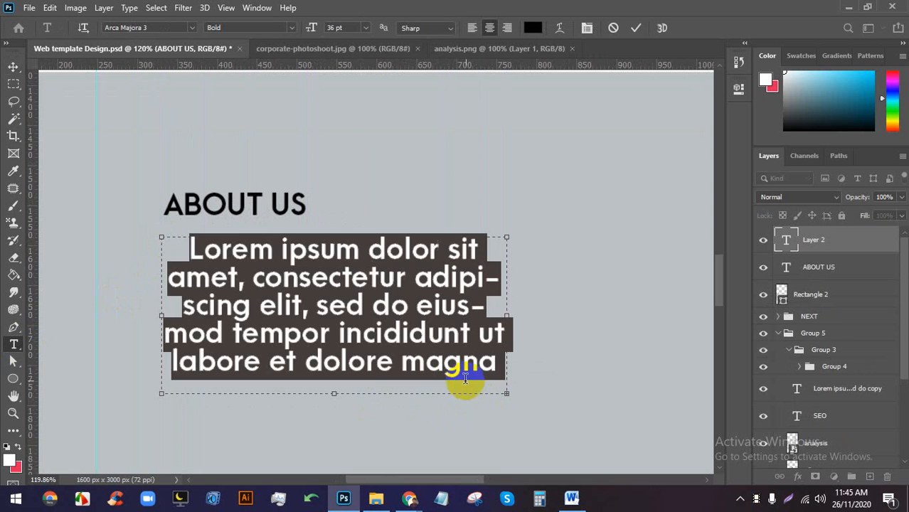
{"action": "left_click", "coordinate": [365, 28]}
{"action": "left_click", "coordinate": [371, 128]}
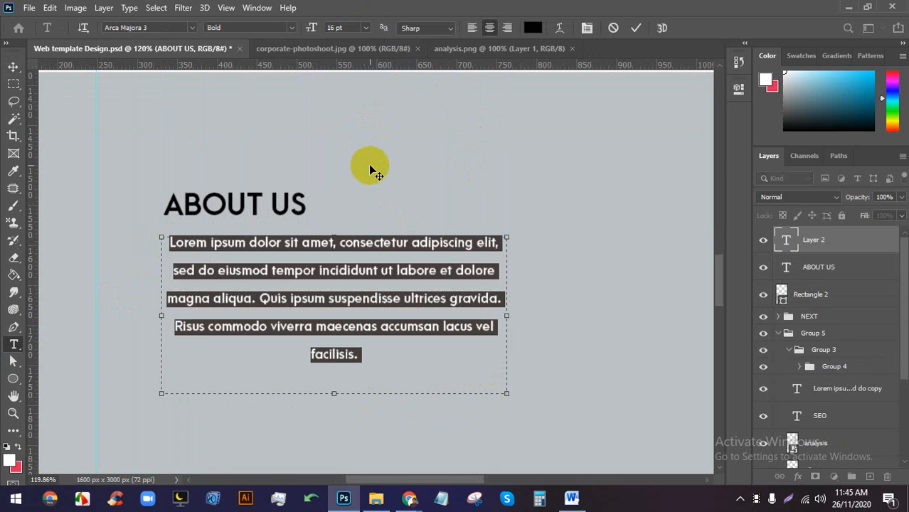
Reduce the leading of the ABOUT US paragraph to 21 pt.
{"action": "left_click", "coordinate": [585, 30]}
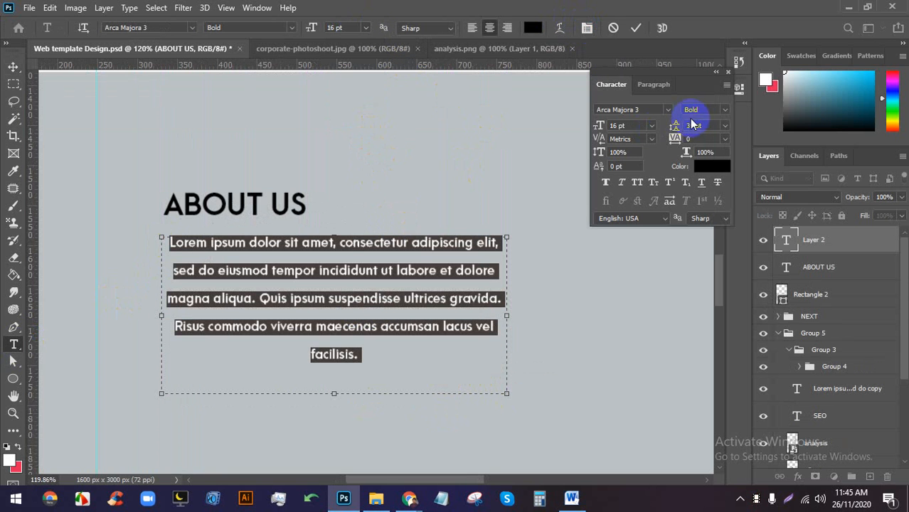
{"action": "key", "text": "Down"}
{"action": "key", "text": "Down"}
{"action": "key", "text": "Down"}
{"action": "key", "text": "Down"}
{"action": "key", "text": "Down"}
{"action": "key", "text": "Down"}
{"action": "key", "text": "Down"}
{"action": "key", "text": "Down"}
{"action": "key", "text": "Down"}
{"action": "key", "text": "Down"}
{"action": "key", "text": "Down"}
{"action": "key", "text": "Down"}
{"action": "key", "text": "Down"}
{"action": "key", "text": "Down"}
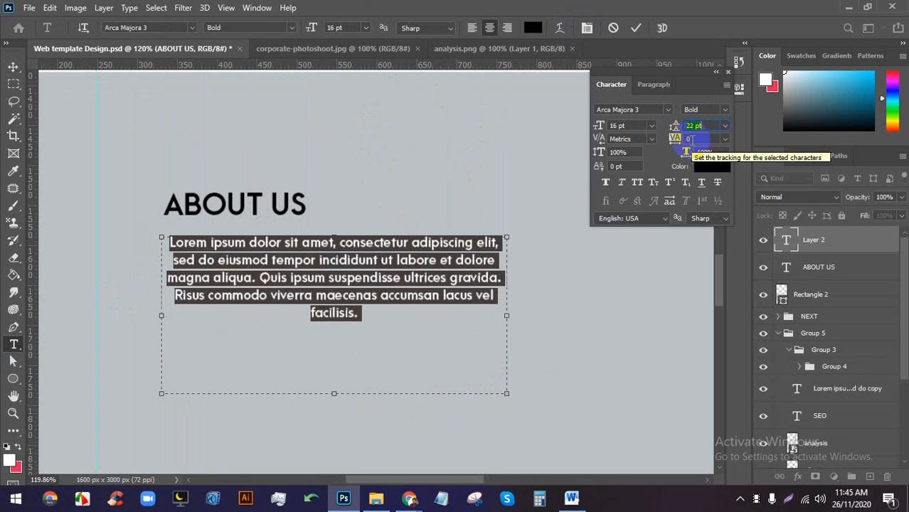
Copy the whole Lorem ipsum paragraph and paste it after its last sentence to double the text.
{"action": "double_click", "coordinate": [351, 279]}
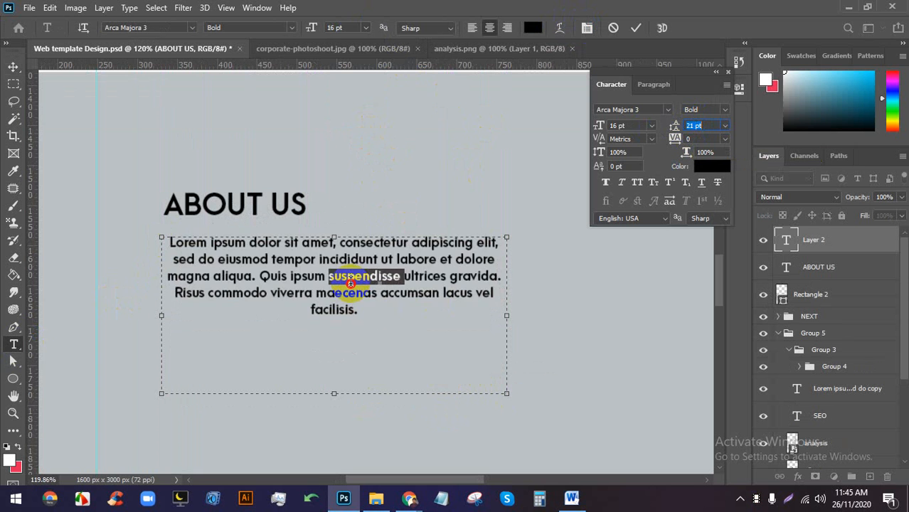
{"action": "double_click", "coordinate": [350, 280]}
{"action": "key", "text": "ctrl+c"}
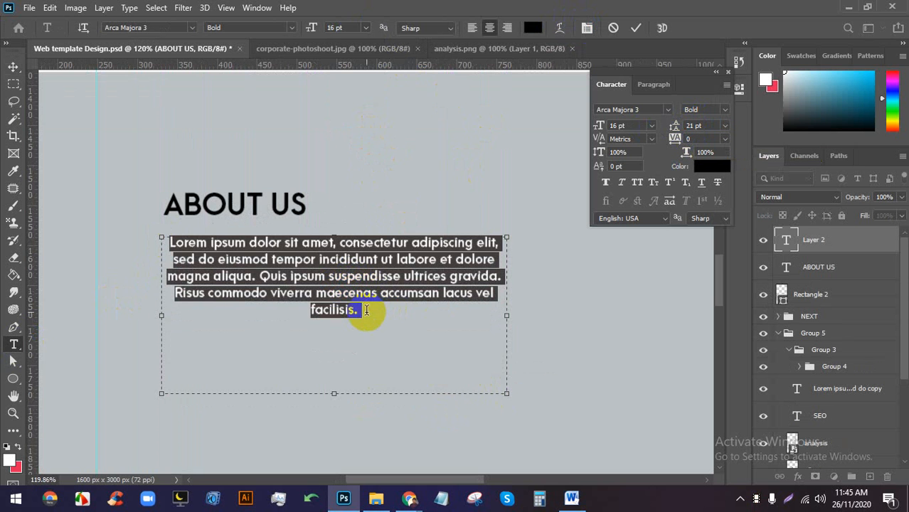
{"action": "left_click", "coordinate": [367, 311]}
{"action": "key", "text": "ctrl+v"}
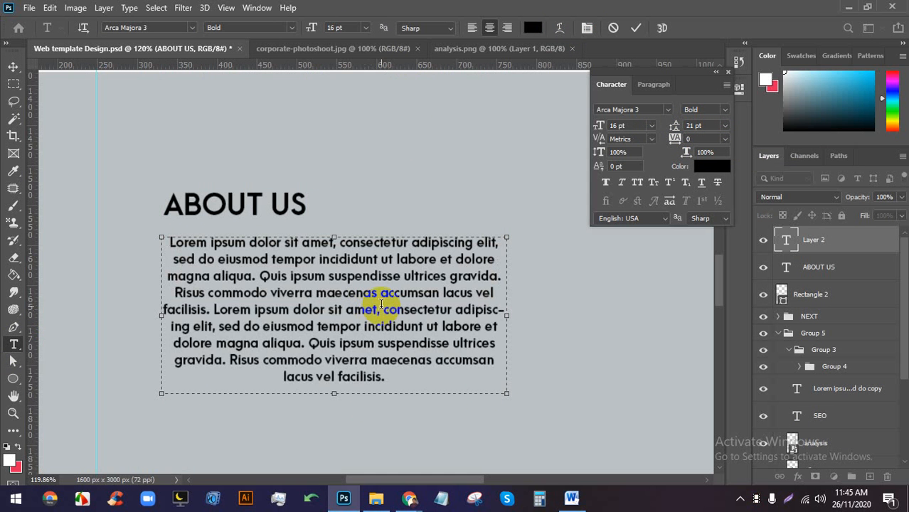
Left-align the entire ABOUT US paragraph and commit the text.
{"action": "triple_click", "coordinate": [410, 310]}
{"action": "left_click", "coordinate": [407, 307]}
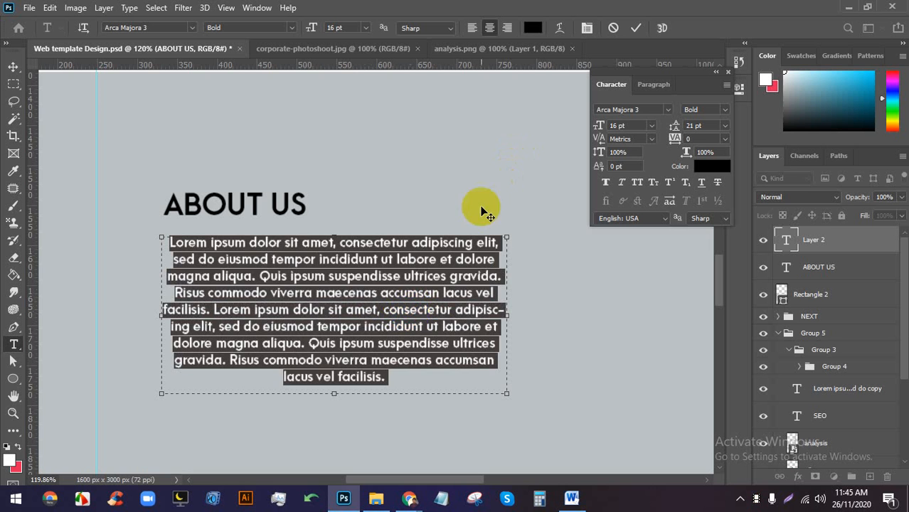
{"action": "left_click", "coordinate": [471, 28]}
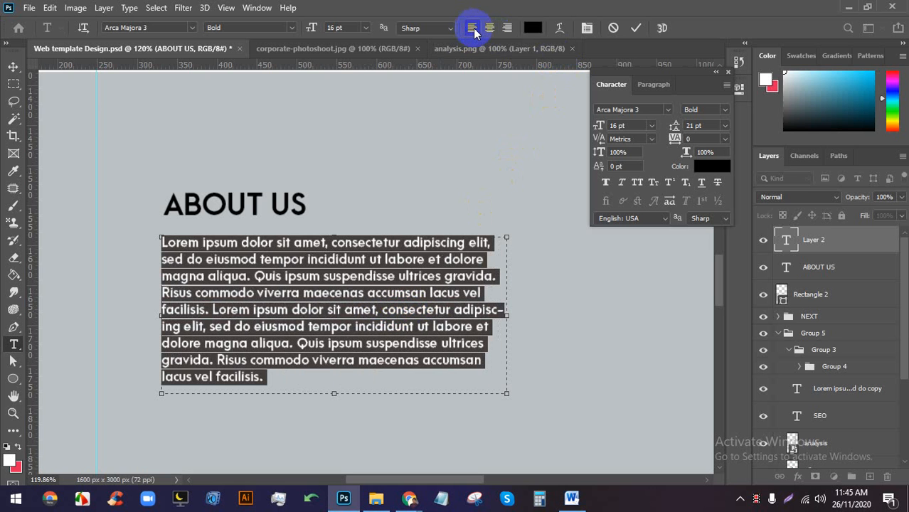
{"action": "left_click", "coordinate": [636, 28]}
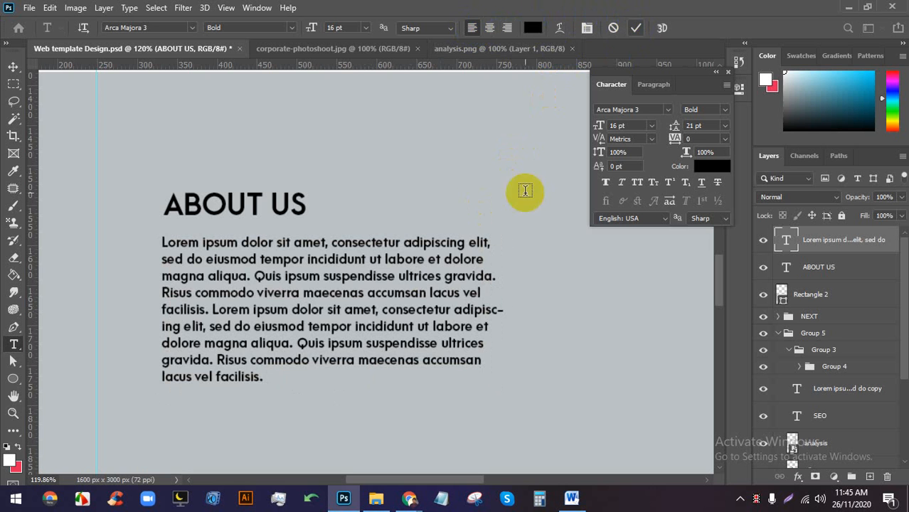
{"action": "left_click", "coordinate": [14, 67]}
{"action": "scroll", "coordinate": [80, 225], "scroll_direction": "down", "scroll_amount": 4}
{"action": "scroll", "coordinate": [334, 278], "scroll_direction": "up", "scroll_amount": 1}
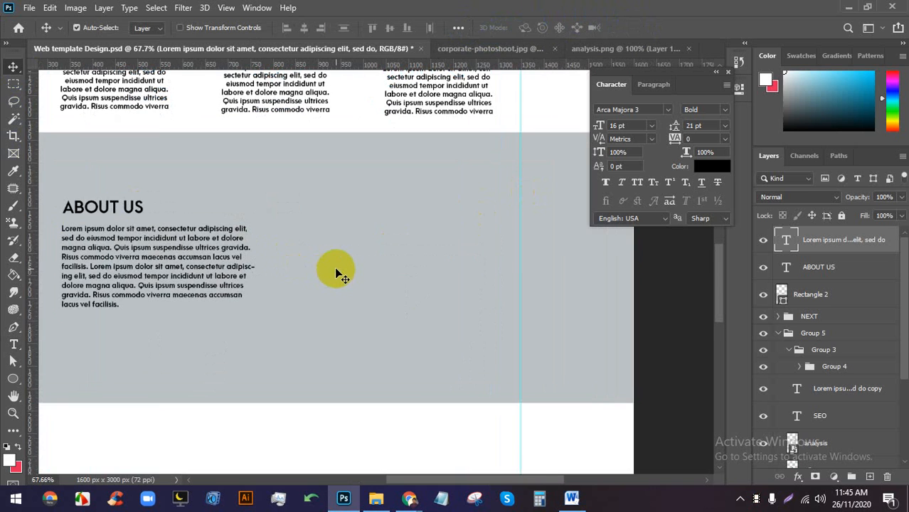
Switch to the Google Images results in Chrome and run a search for "business".
{"action": "mouse_move", "coordinate": [409, 497]}
{"action": "left_click", "coordinate": [372, 439]}
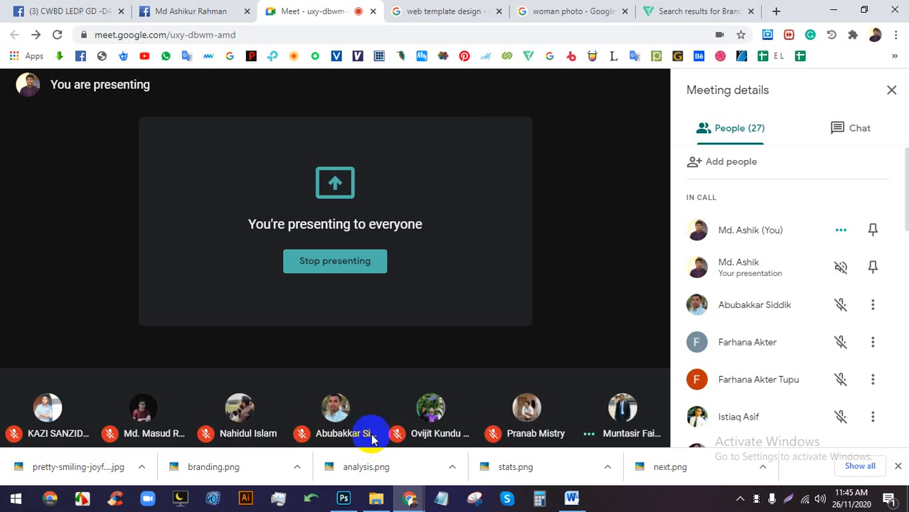
{"action": "left_click", "coordinate": [433, 10]}
{"action": "left_click", "coordinate": [540, 11]}
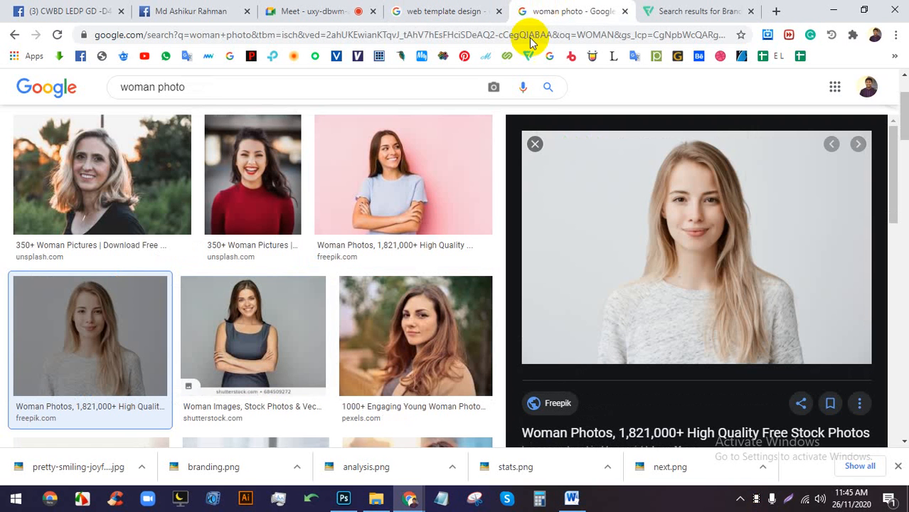
{"action": "left_click", "coordinate": [523, 87]}
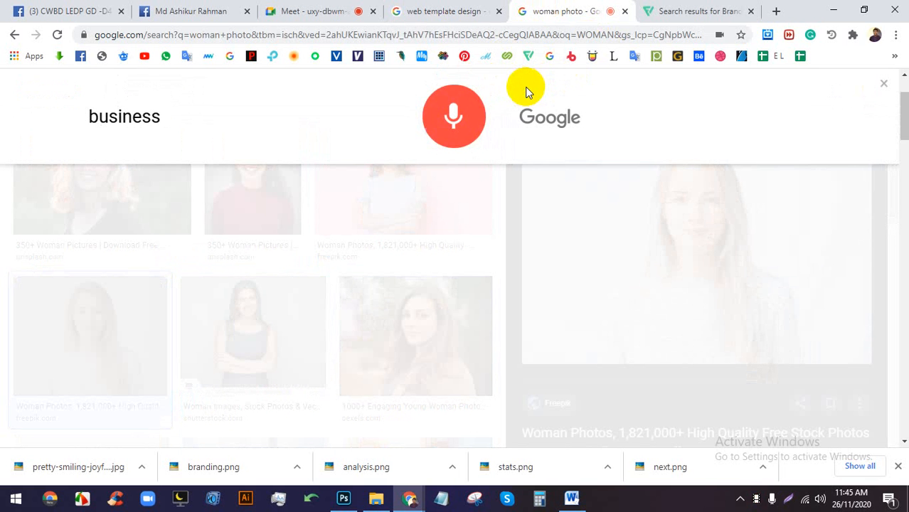
{"action": "left_click", "coordinate": [472, 135]}
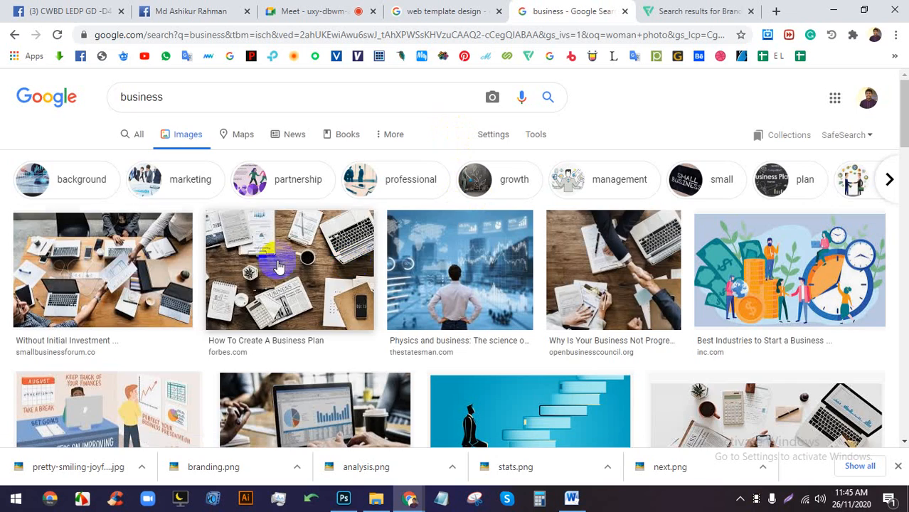
Browse the business image results and preview the Indian Business Success Stories picture of a hand on a laptop.
{"action": "scroll", "coordinate": [293, 249], "scroll_direction": "down", "scroll_amount": 10}
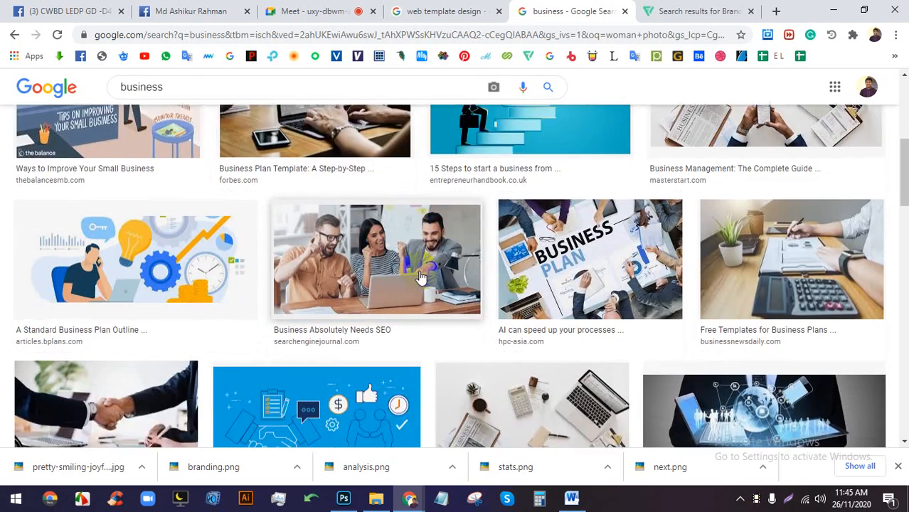
{"action": "scroll", "coordinate": [411, 318], "scroll_direction": "down", "scroll_amount": 5}
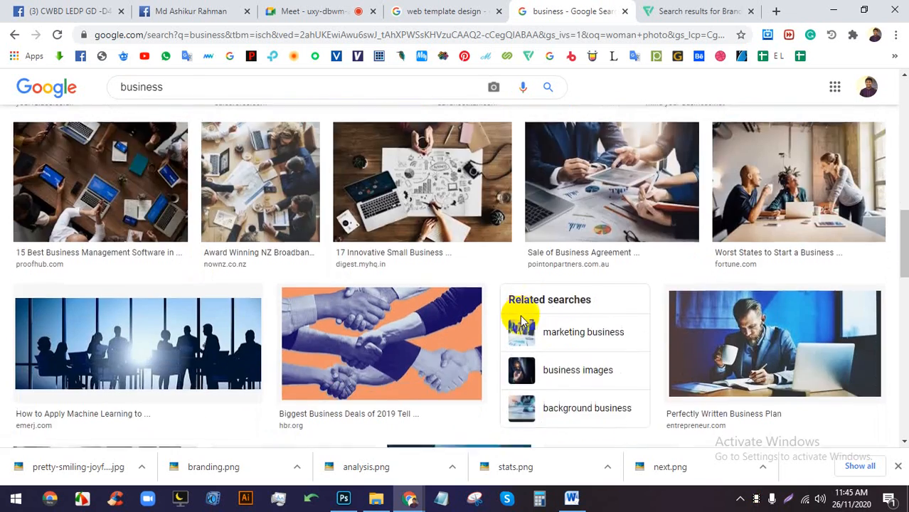
{"action": "scroll", "coordinate": [521, 316], "scroll_direction": "down", "scroll_amount": 4}
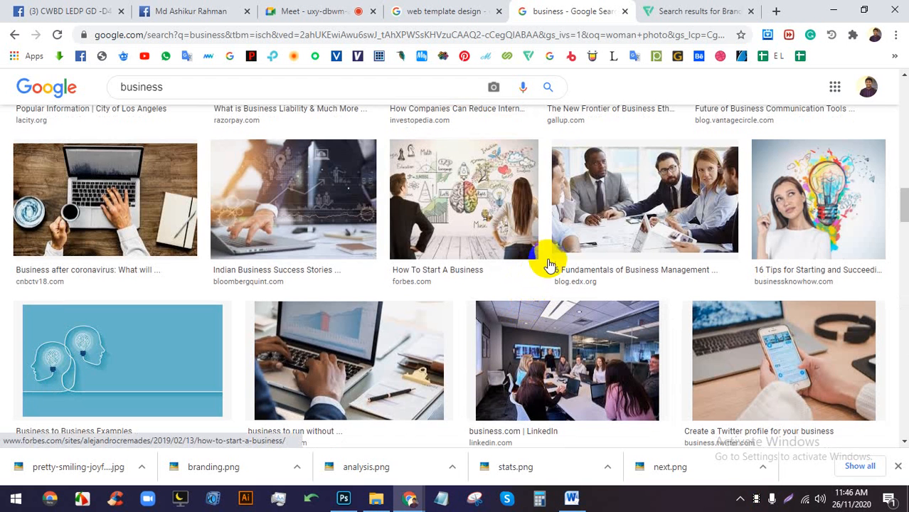
{"action": "left_click", "coordinate": [643, 213]}
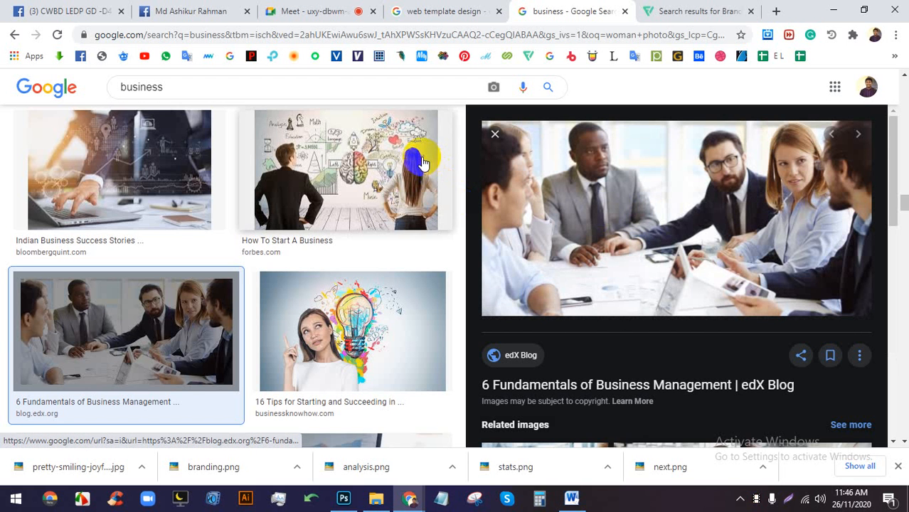
{"action": "left_click", "coordinate": [151, 163]}
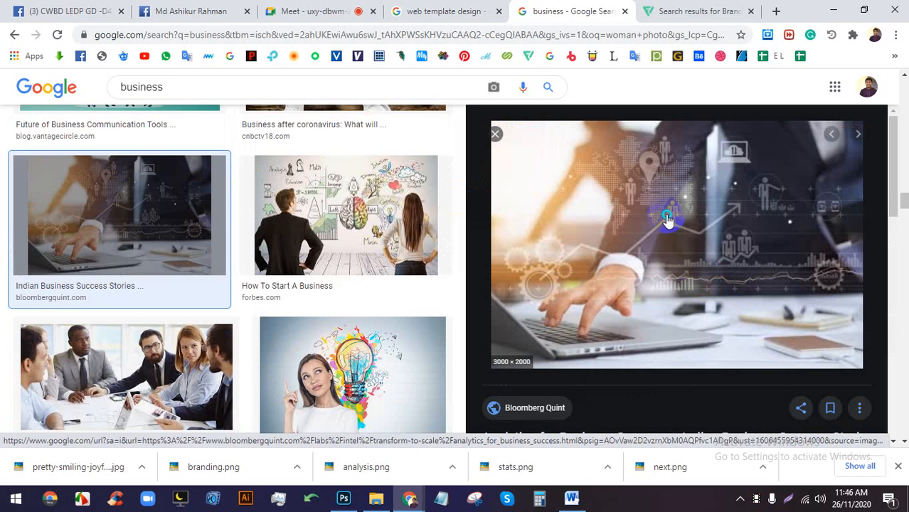
Save the laptop picture to Downloads as Analytics for Business Success-min.jpg and place it in the Photoshop web template.
{"action": "right_click", "coordinate": [667, 221]}
{"action": "left_click", "coordinate": [700, 332]}
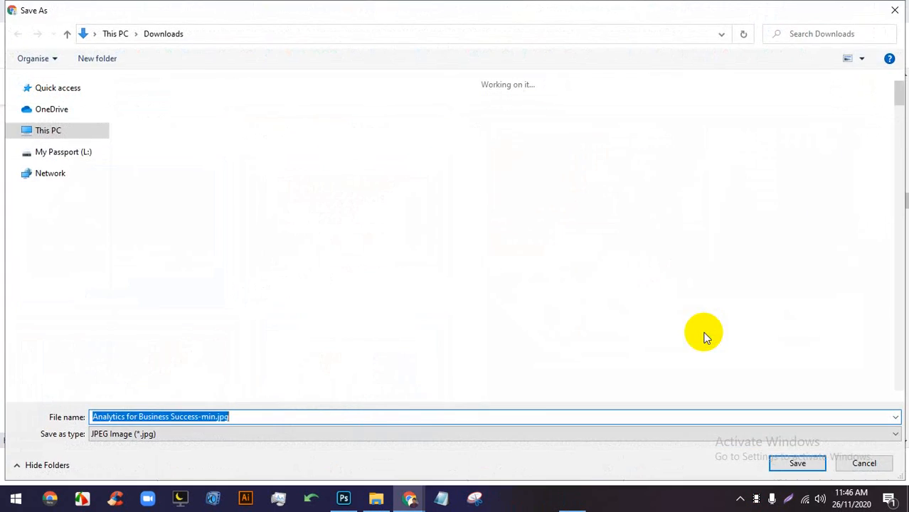
{"action": "key", "text": "Return"}
{"action": "left_click_drag", "start_coordinate": [75, 466], "coordinate": [455, 283]}
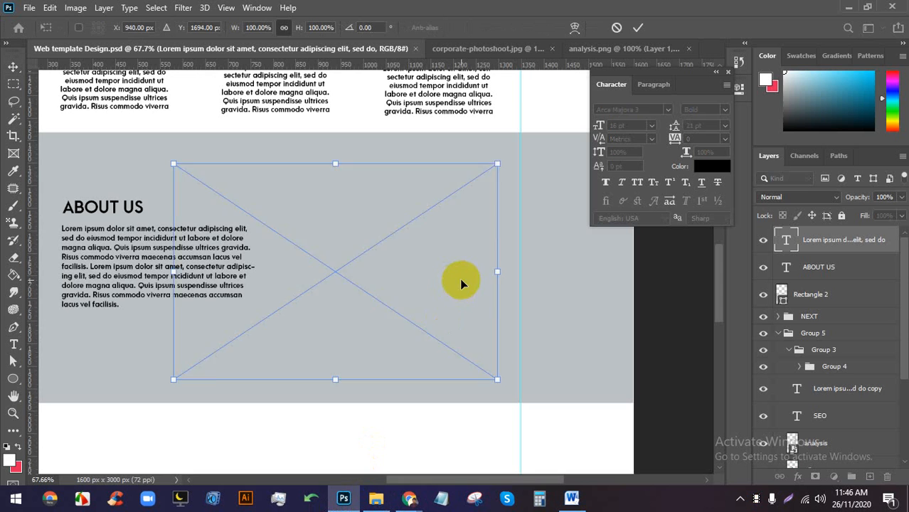
Scale the placed business photo to 52.10%, position it beside the ABOUT US paragraph, and save the document.
{"action": "left_click_drag", "start_coordinate": [346, 168], "coordinate": [337, 267]}
{"action": "left_click_drag", "start_coordinate": [339, 302], "coordinate": [418, 248]}
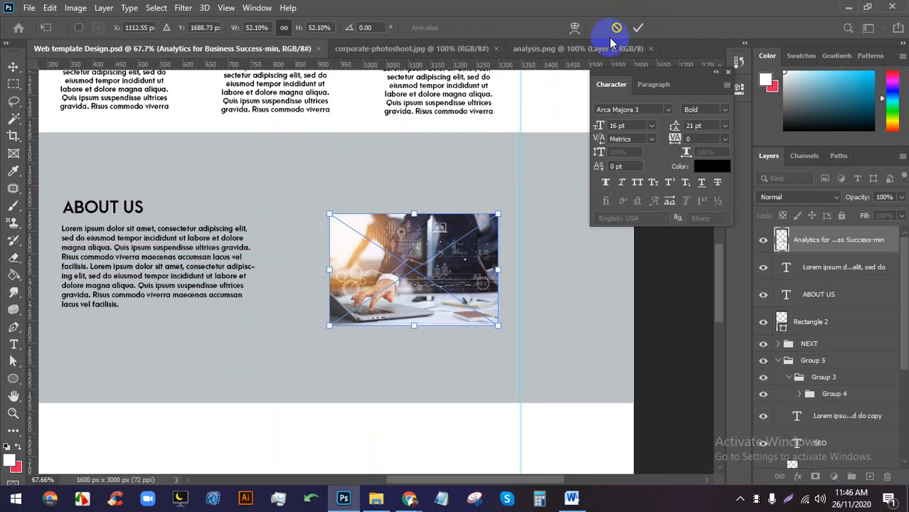
{"action": "left_click", "coordinate": [637, 28]}
{"action": "key", "text": "ctrl+s"}
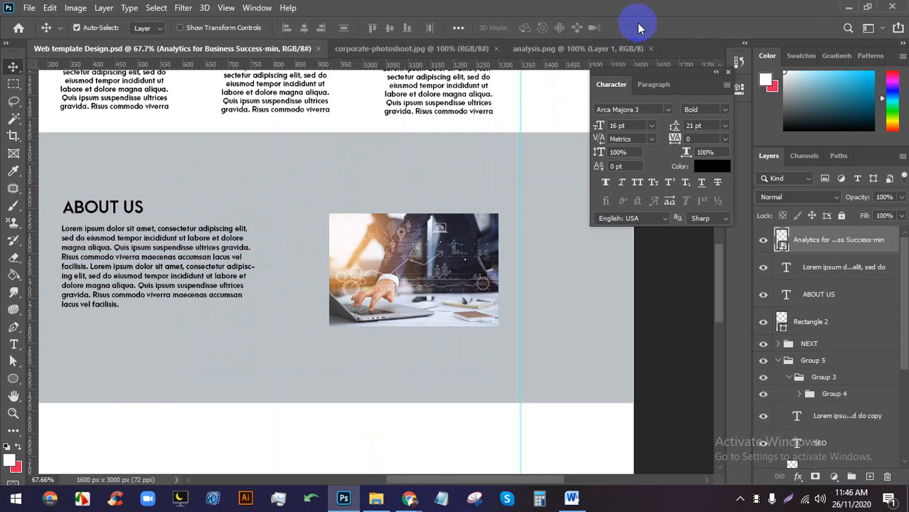
Examine the testimonial row beneath ABOUT US in the reference image maxresdefault (4).jpg, then return to the Photoshop template.
{"action": "scroll", "coordinate": [502, 114], "scroll_direction": "down", "scroll_amount": 5}
{"action": "scroll", "coordinate": [426, 260], "scroll_direction": "up", "scroll_amount": 2}
{"action": "left_click_drag", "start_coordinate": [415, 298], "coordinate": [410, 194]}
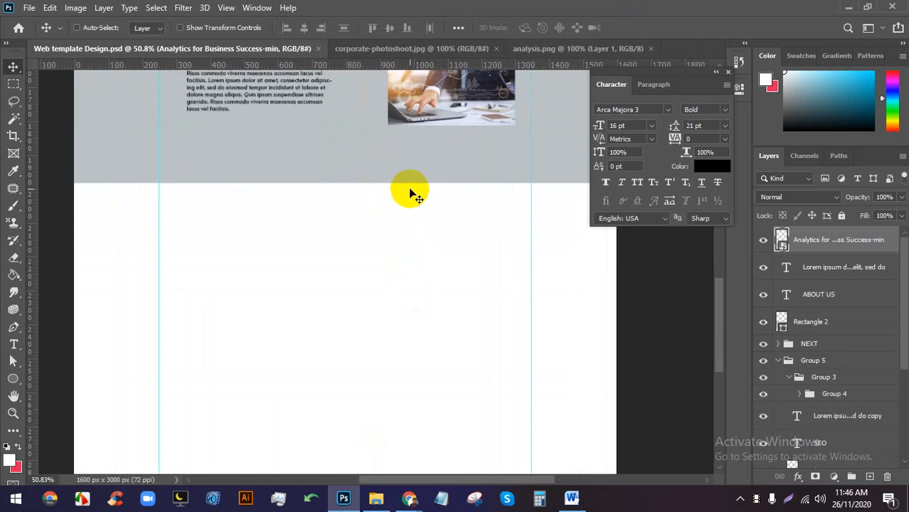
{"action": "scroll", "coordinate": [410, 193], "scroll_direction": "down", "scroll_amount": 2}
{"action": "left_click", "coordinate": [726, 74]}
{"action": "scroll", "coordinate": [354, 278], "scroll_direction": "up", "scroll_amount": 3}
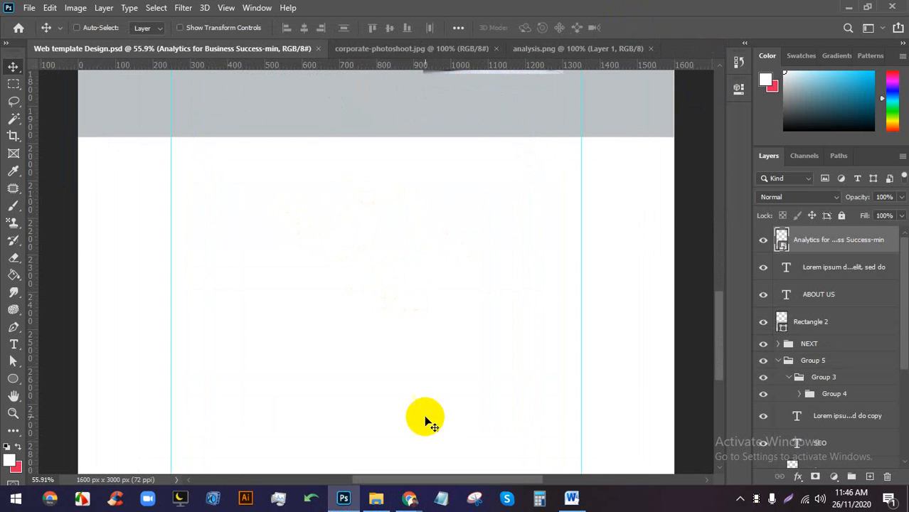
{"action": "left_click", "coordinate": [376, 497]}
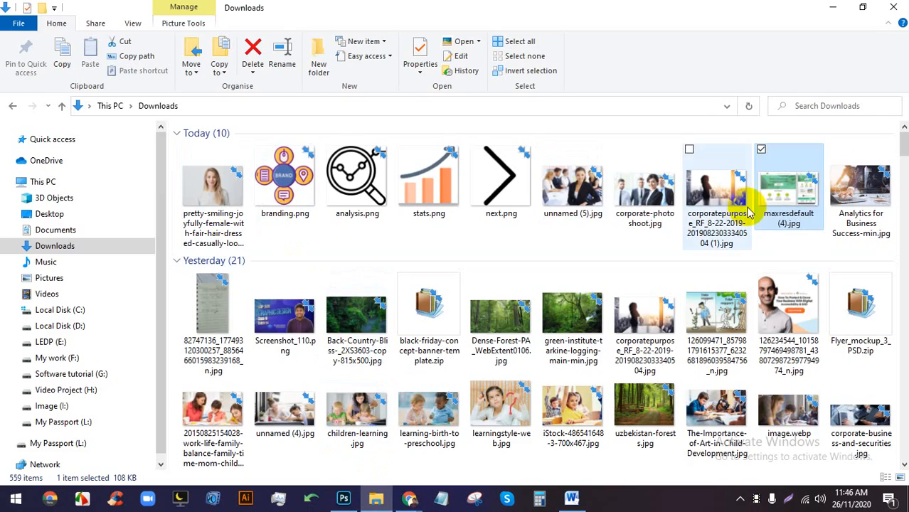
{"action": "double_click", "coordinate": [782, 188]}
{"action": "scroll", "coordinate": [711, 341], "scroll_direction": "up", "scroll_amount": 4}
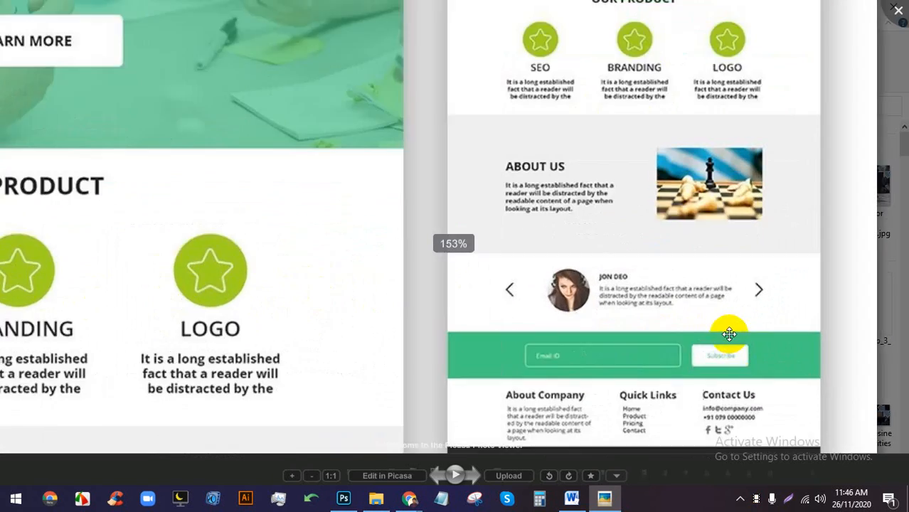
{"action": "scroll", "coordinate": [729, 335], "scroll_direction": "up", "scroll_amount": 5}
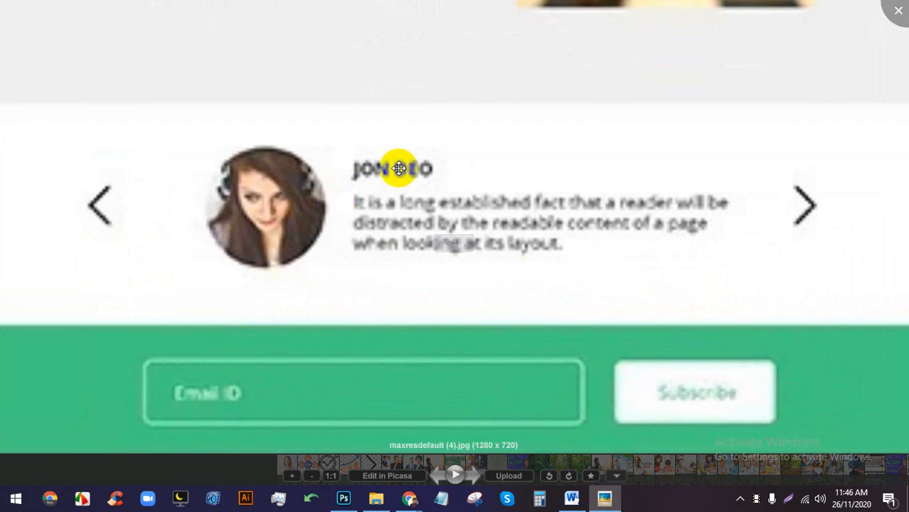
{"action": "left_click", "coordinate": [893, 13]}
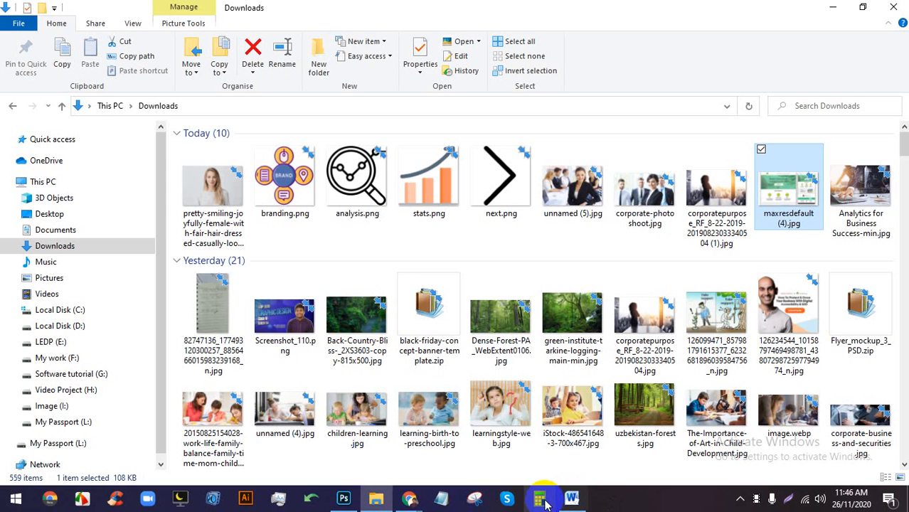
{"action": "left_click", "coordinate": [343, 498]}
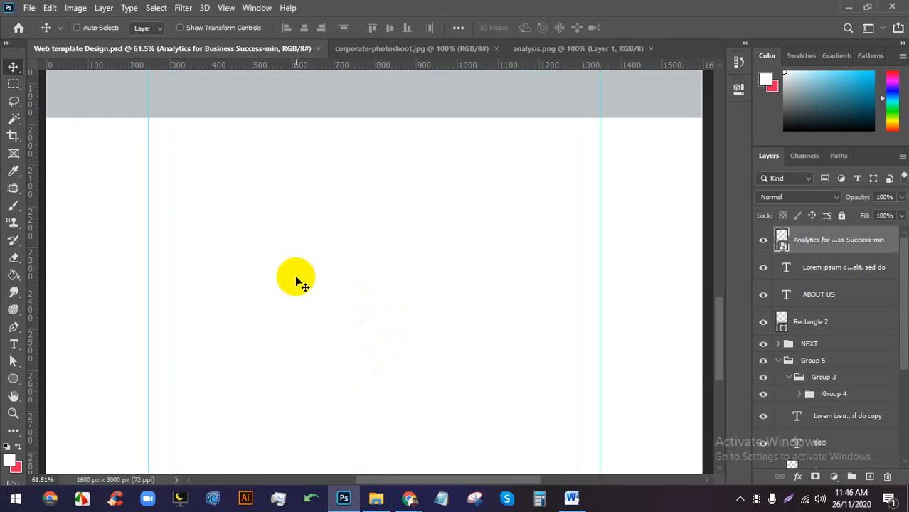
Draw a white circle shape of about 260 px diameter in the blank area below the grey ABOUT US section.
{"action": "left_click", "coordinate": [14, 379]}
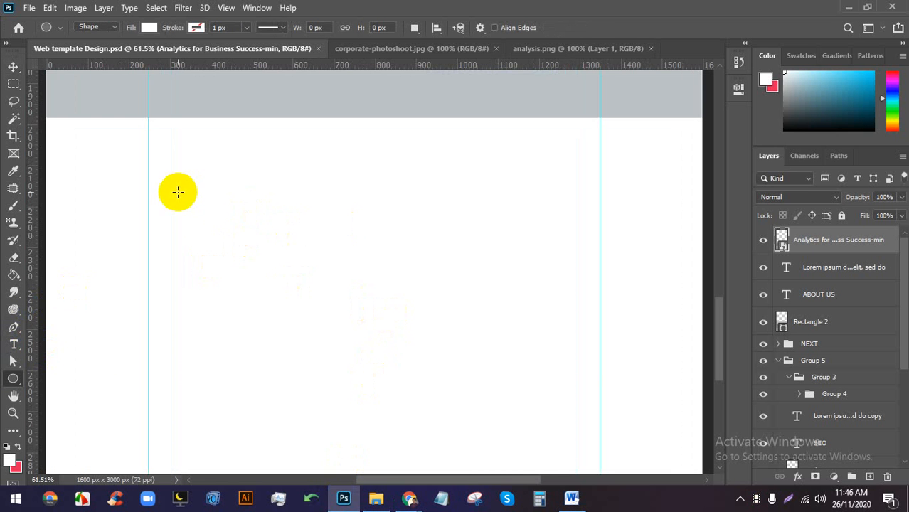
{"action": "mouse_move", "coordinate": [226, 201]}
{"action": "left_mouse_down"}
{"action": "mouse_move", "coordinate": [321, 335]}
{"action": "mouse_move", "coordinate": [334, 313]}
{"action": "left_mouse_up"}
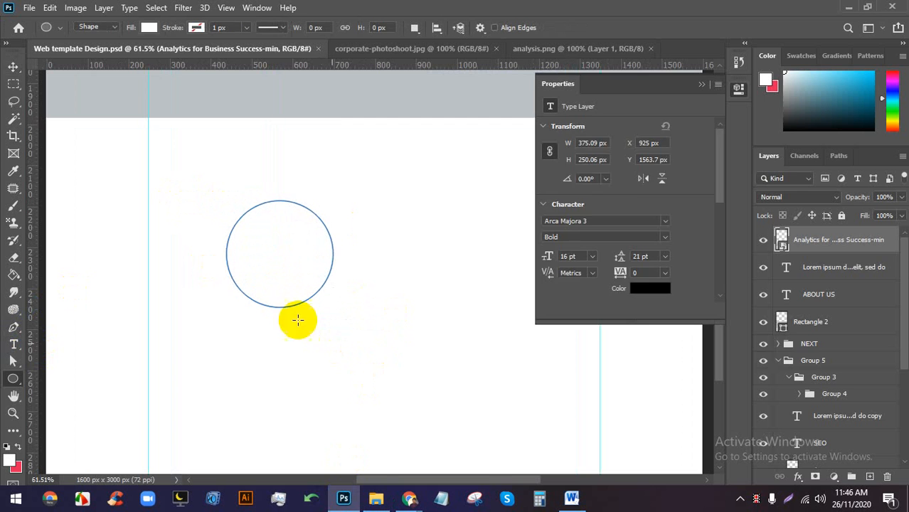
{"action": "left_click", "coordinate": [13, 67]}
{"action": "left_click_drag", "start_coordinate": [253, 233], "coordinate": [254, 234]}
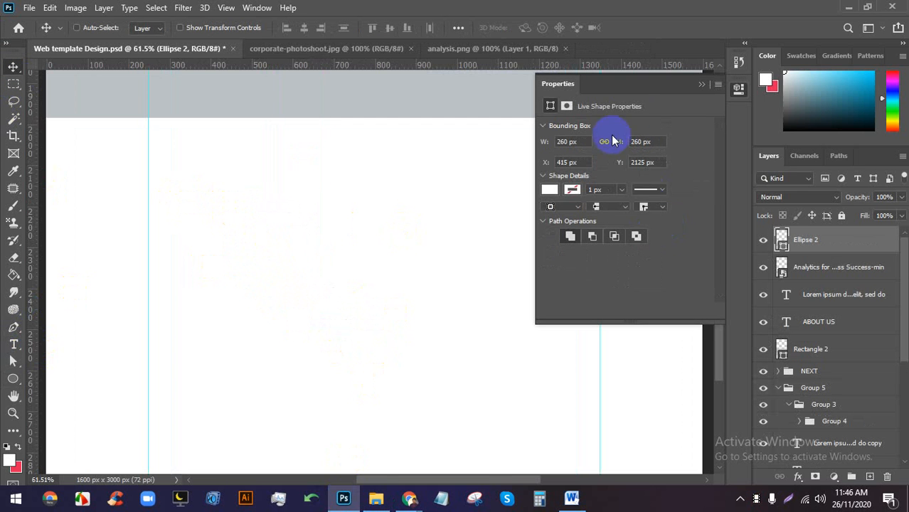
{"action": "left_click", "coordinate": [703, 84]}
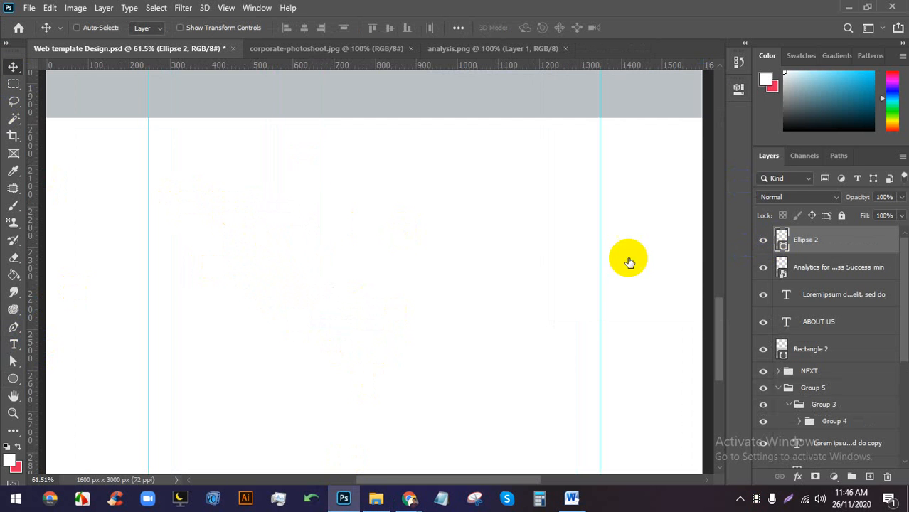
Change the circle's fill colour to dark red #993b3b.
{"action": "double_click", "coordinate": [747, 239]}
{"action": "left_click", "coordinate": [693, 112]}
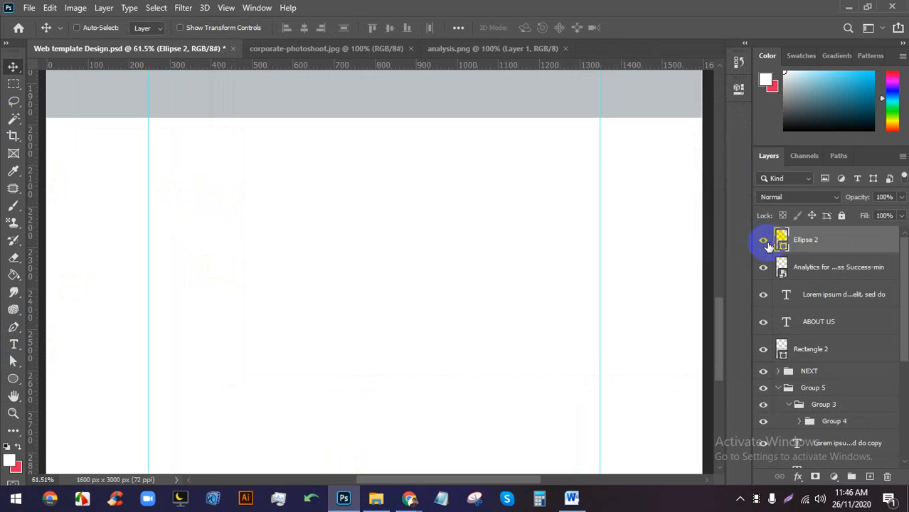
{"action": "double_click", "coordinate": [782, 241]}
{"action": "left_click", "coordinate": [660, 192]}
{"action": "left_click", "coordinate": [860, 119]}
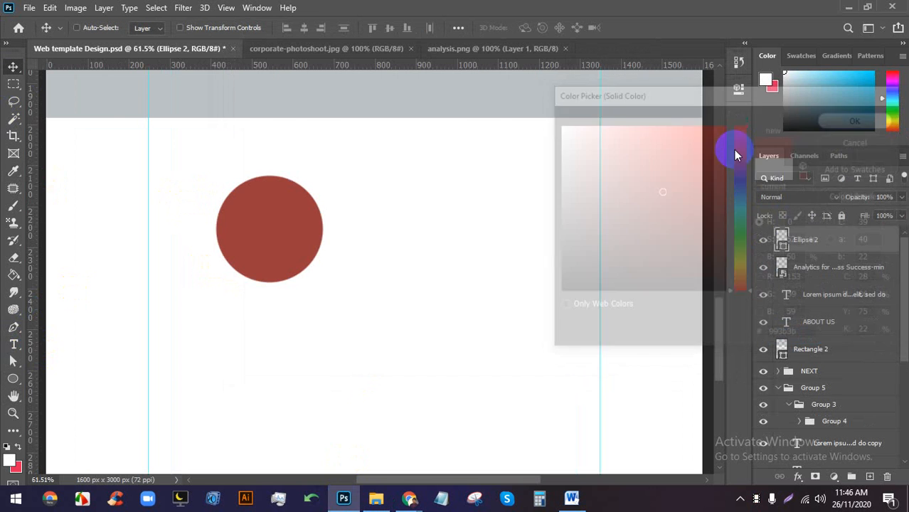
Move the dark red circle up and slightly left so it sits just below the grey ABOUT US section.
{"action": "scroll", "coordinate": [314, 266], "scroll_direction": "down", "scroll_amount": 2}
{"action": "scroll", "coordinate": [204, 202], "scroll_direction": "up", "scroll_amount": 2}
{"action": "left_click_drag", "start_coordinate": [322, 261], "coordinate": [310, 228]}
{"action": "scroll", "coordinate": [309, 227], "scroll_direction": "up", "scroll_amount": 5}
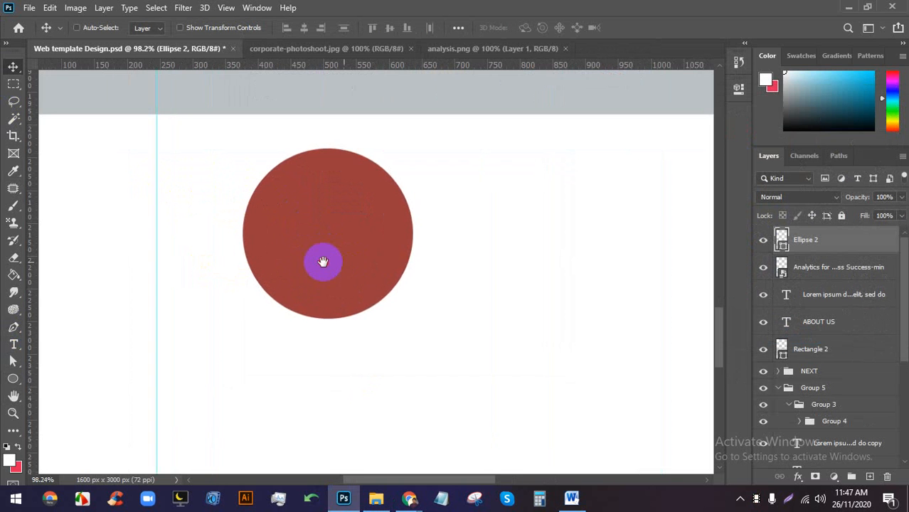
{"action": "left_click_drag", "start_coordinate": [304, 262], "coordinate": [310, 263]}
{"action": "scroll", "coordinate": [370, 248], "scroll_direction": "up", "scroll_amount": 3}
{"action": "scroll", "coordinate": [370, 248], "scroll_direction": "down", "scroll_amount": 4}
{"action": "scroll", "coordinate": [428, 245], "scroll_direction": "down", "scroll_amount": 6}
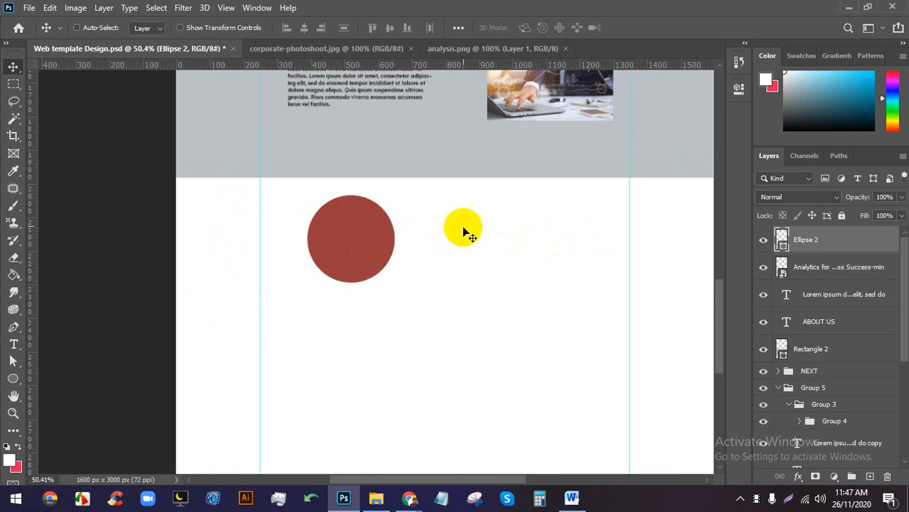
{"action": "left_click_drag", "start_coordinate": [505, 216], "coordinate": [430, 229]}
{"action": "scroll", "coordinate": [290, 242], "scroll_direction": "up", "scroll_amount": 3}
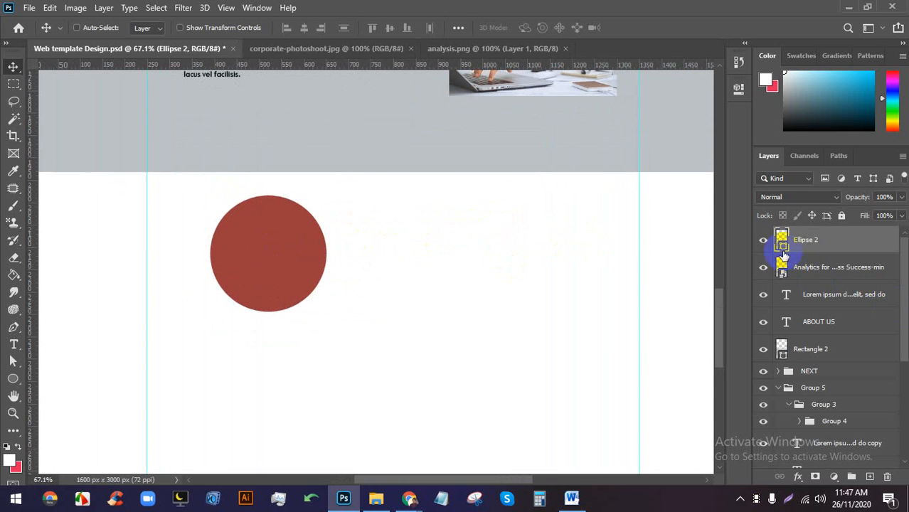
Place the smiling blonde woman's portrait from Downloads into the template, scaled down to just cover the dark red circle.
{"action": "left_click", "coordinate": [375, 498]}
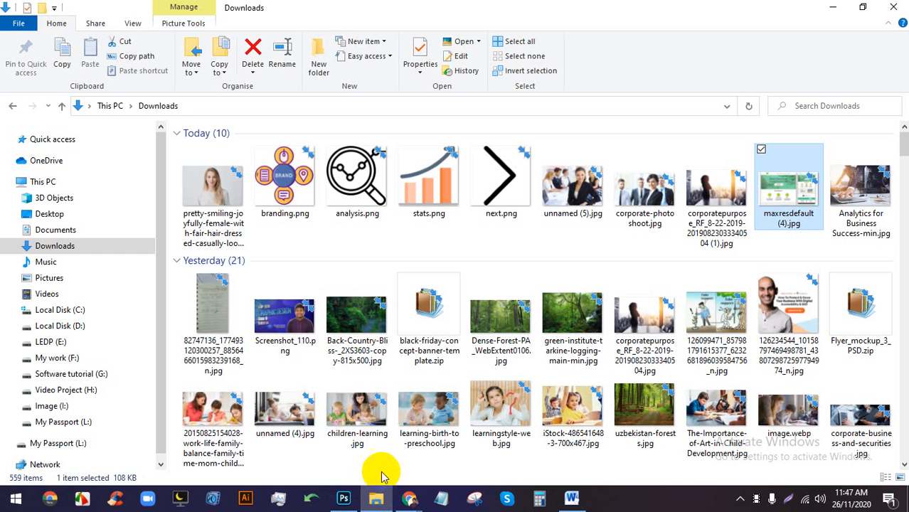
{"action": "left_click_drag", "start_coordinate": [213, 188], "coordinate": [324, 294]}
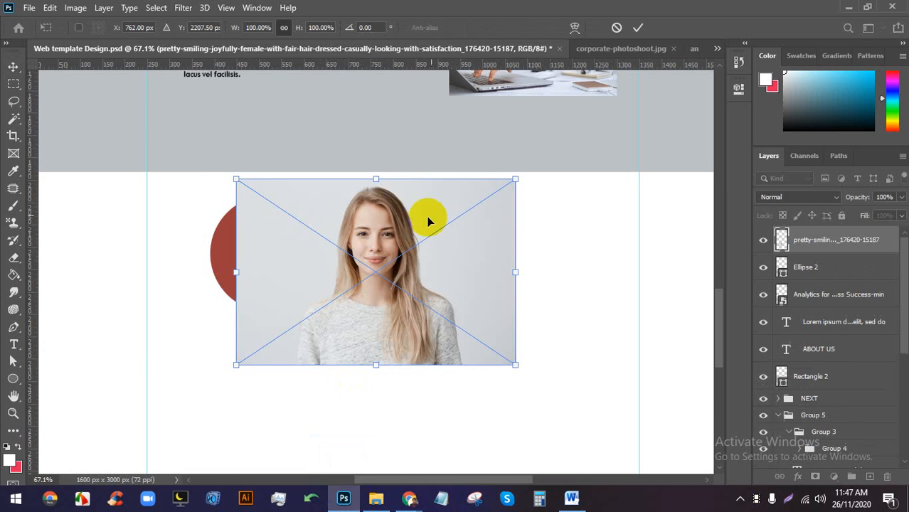
{"action": "left_click_drag", "start_coordinate": [428, 214], "coordinate": [315, 257]}
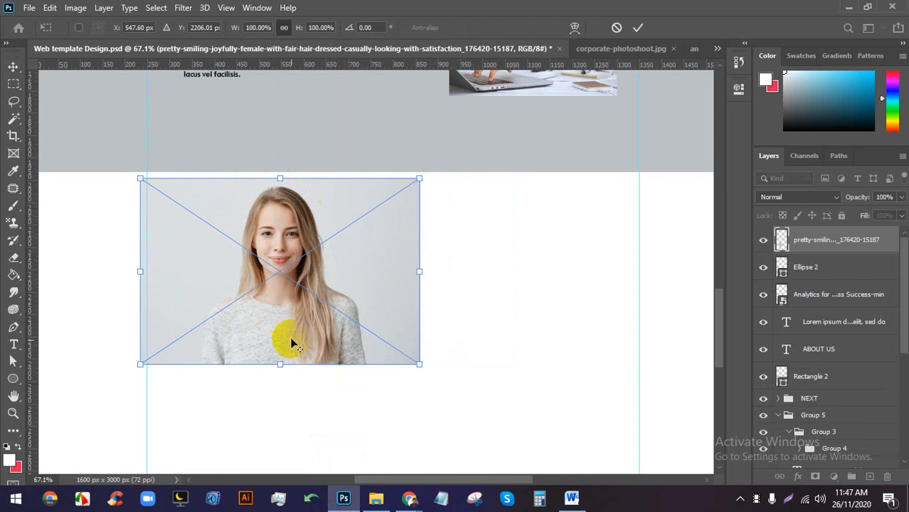
{"action": "left_click_drag", "start_coordinate": [280, 364], "coordinate": [279, 322]}
{"action": "left_click", "coordinate": [639, 29]}
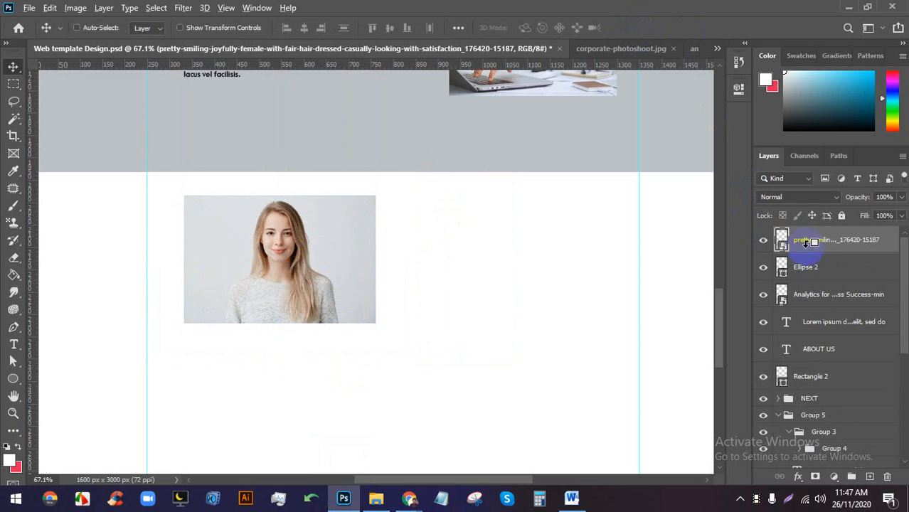
Clip the woman's portrait to the Ellipse 2 circle with a clipping mask.
{"action": "left_click", "coordinate": [825, 250], "text": "alt"}
{"action": "scroll", "coordinate": [294, 207], "scroll_direction": "up", "scroll_amount": 3}
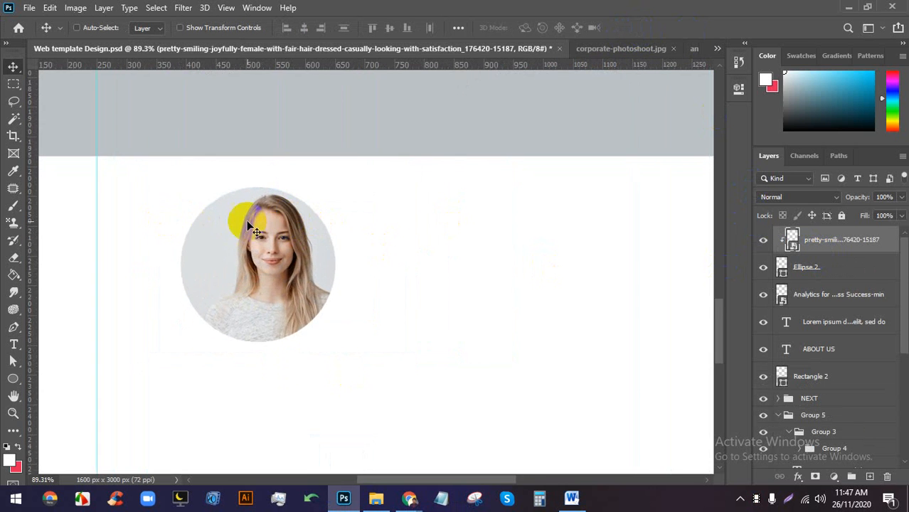
{"action": "scroll", "coordinate": [321, 230], "scroll_direction": "down", "scroll_amount": 2}
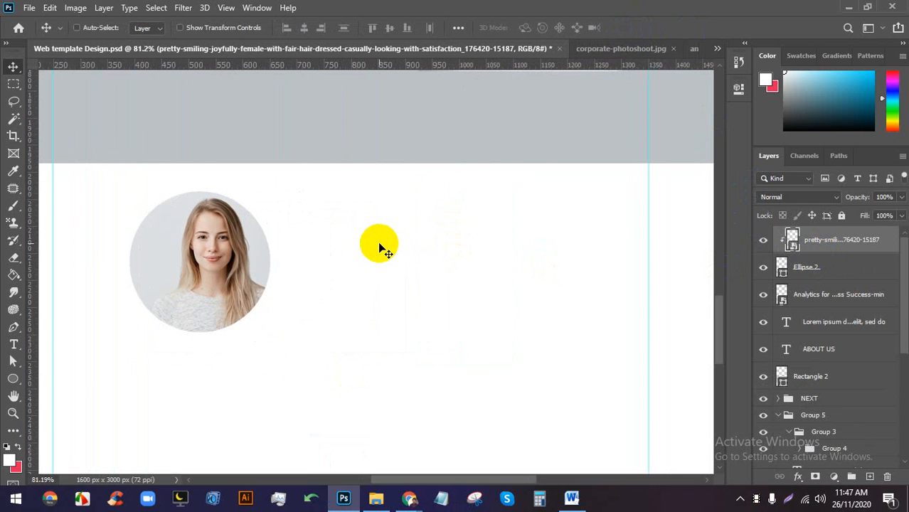
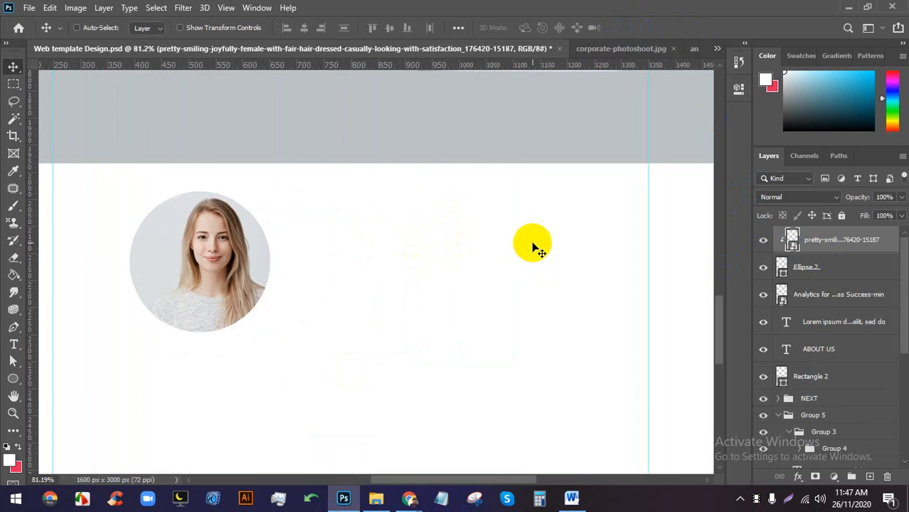
Add the testimonial person's placeholder name in capitals beside the round portrait, at 49.65 pt in Arca Majora 3 Bold.
{"action": "scroll", "coordinate": [565, 263], "scroll_direction": "down", "scroll_amount": 3}
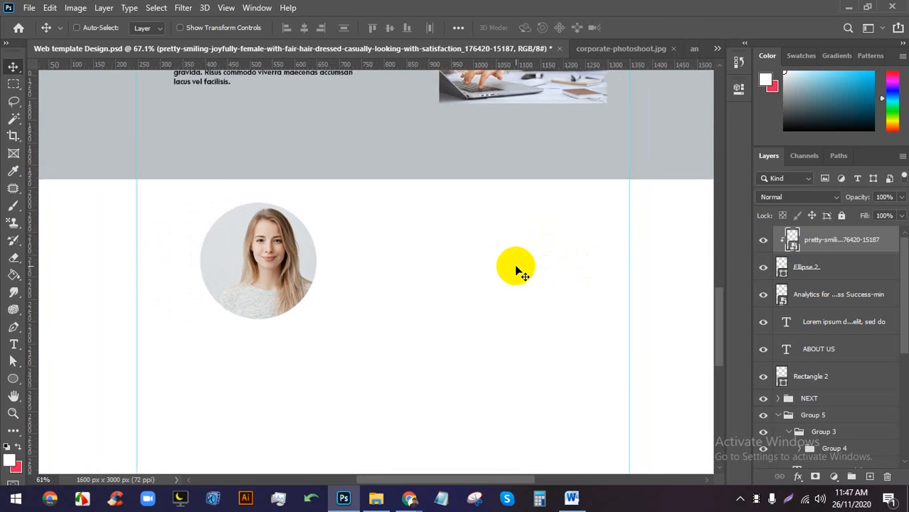
{"action": "scroll", "coordinate": [470, 254], "scroll_direction": "up", "scroll_amount": 3}
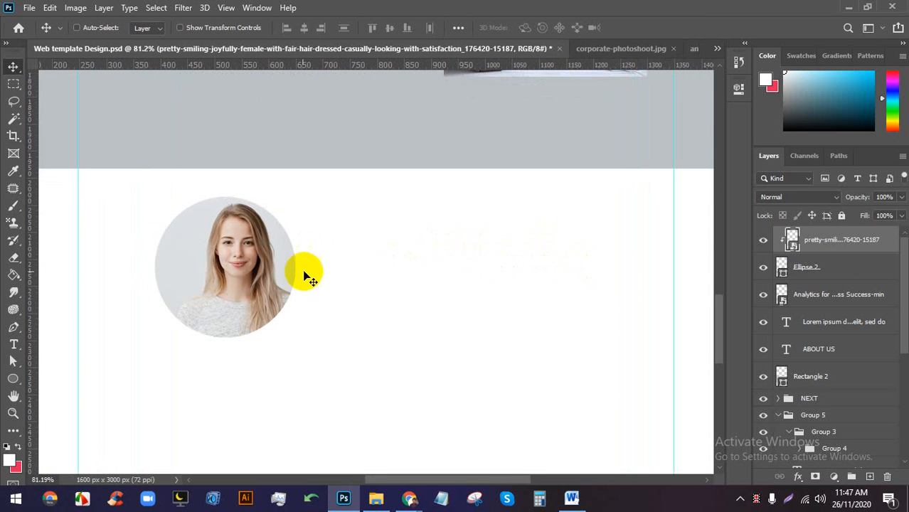
{"action": "left_click", "coordinate": [14, 344]}
{"action": "left_click", "coordinate": [351, 231]}
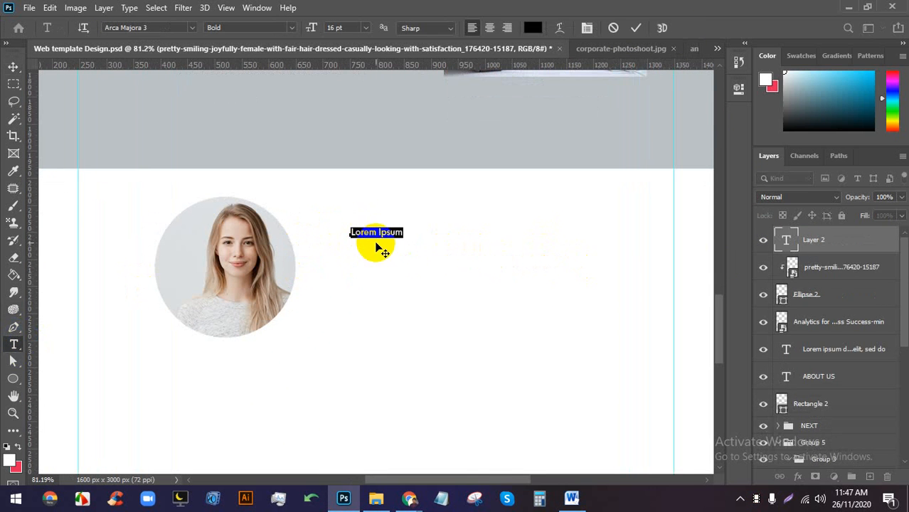
{"action": "left_click_drag", "start_coordinate": [406, 240], "coordinate": [511, 266]}
{"action": "triple_click", "coordinate": [437, 243]}
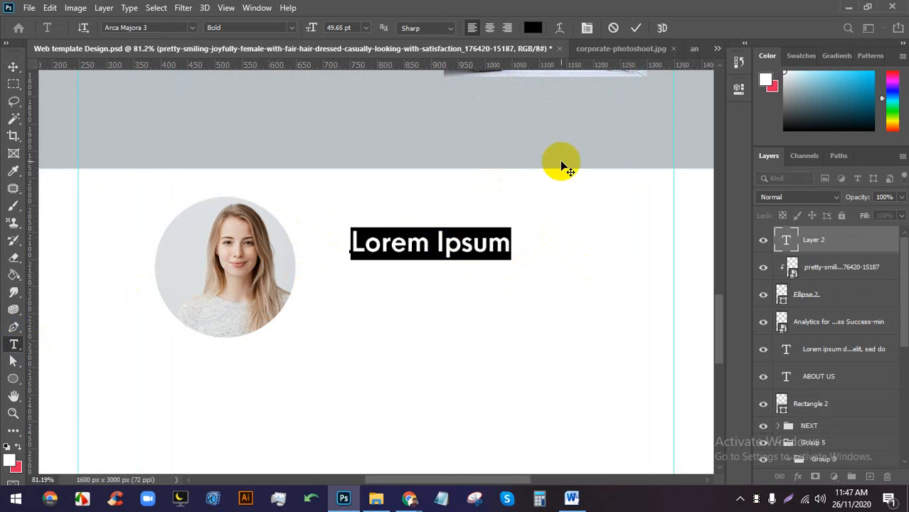
{"action": "type", "text": "JON DEO"}
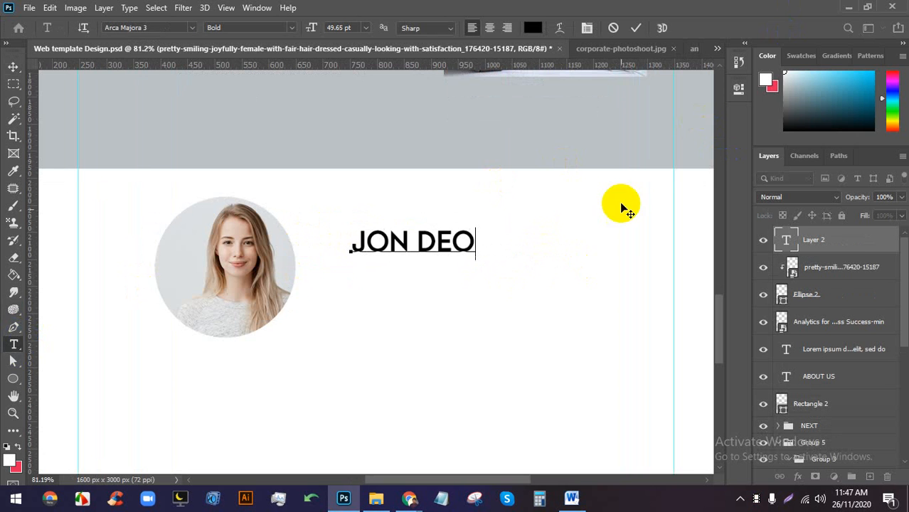
{"action": "left_click_drag", "start_coordinate": [449, 305], "coordinate": [430, 302]}
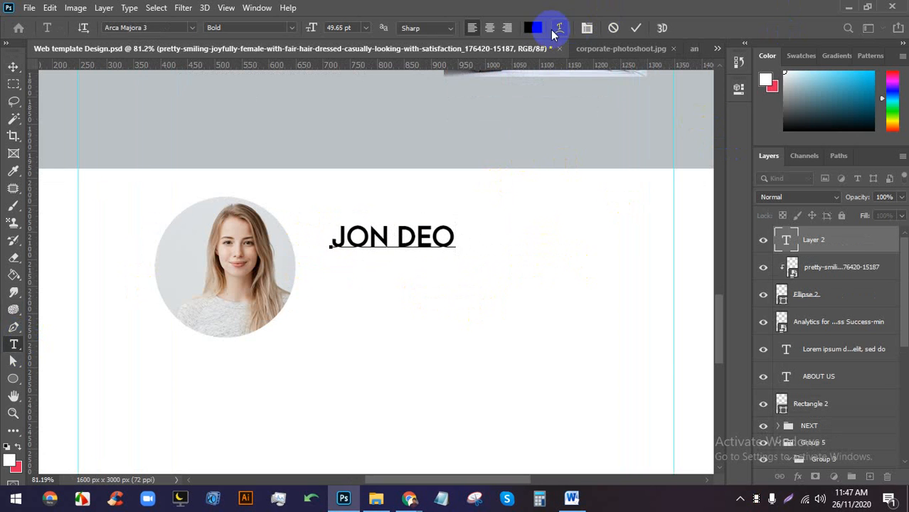
Try to recolour the testimonial person's name to blue 07aac7 and finish editing the text.
{"action": "left_click", "coordinate": [533, 27]}
{"action": "left_click", "coordinate": [741, 202]}
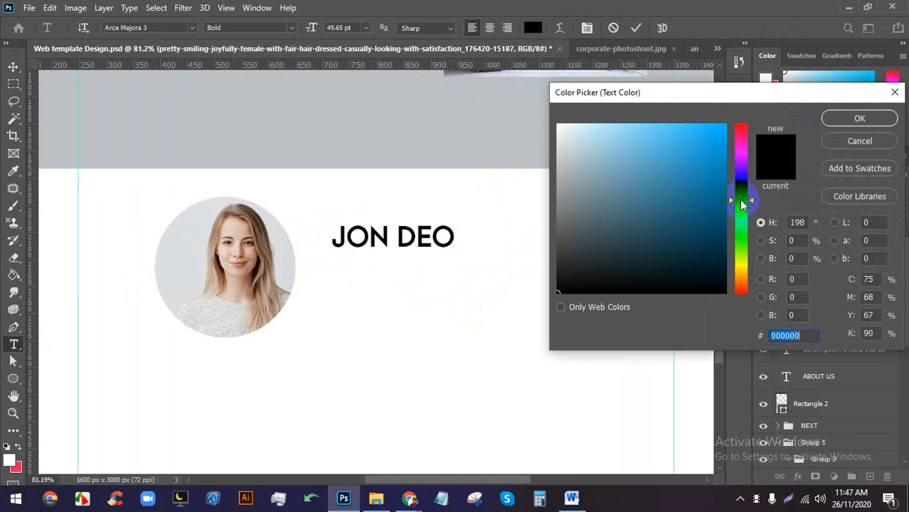
{"action": "left_click_drag", "start_coordinate": [741, 204], "coordinate": [742, 204]}
{"action": "left_click", "coordinate": [720, 161]}
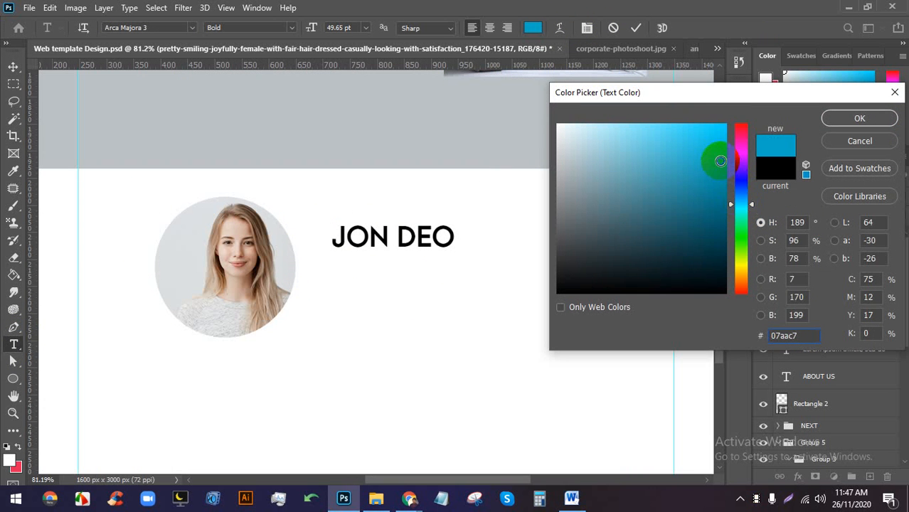
{"action": "left_click", "coordinate": [833, 118]}
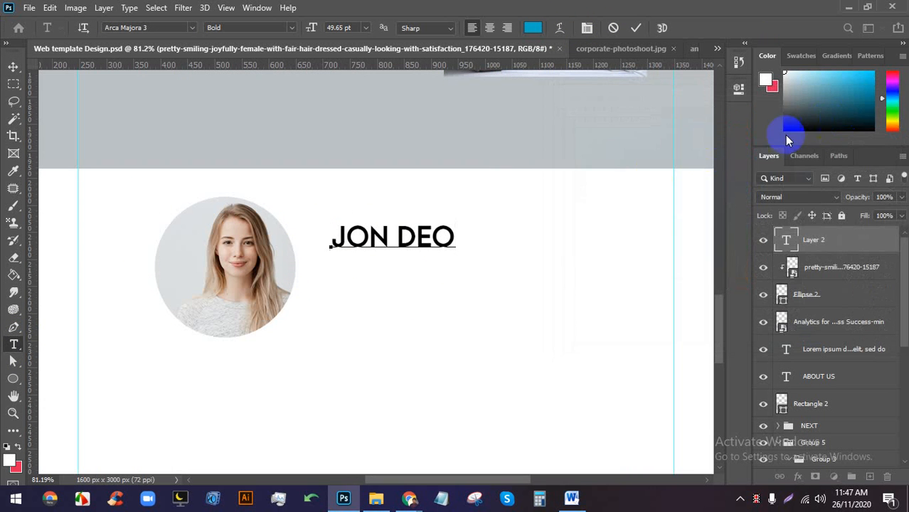
{"action": "left_click", "coordinate": [635, 28]}
Recolour the whole testimonial name bright blue, about 10bade, and move it slightly up and left beside the round portrait.
{"action": "triple_click", "coordinate": [432, 243]}
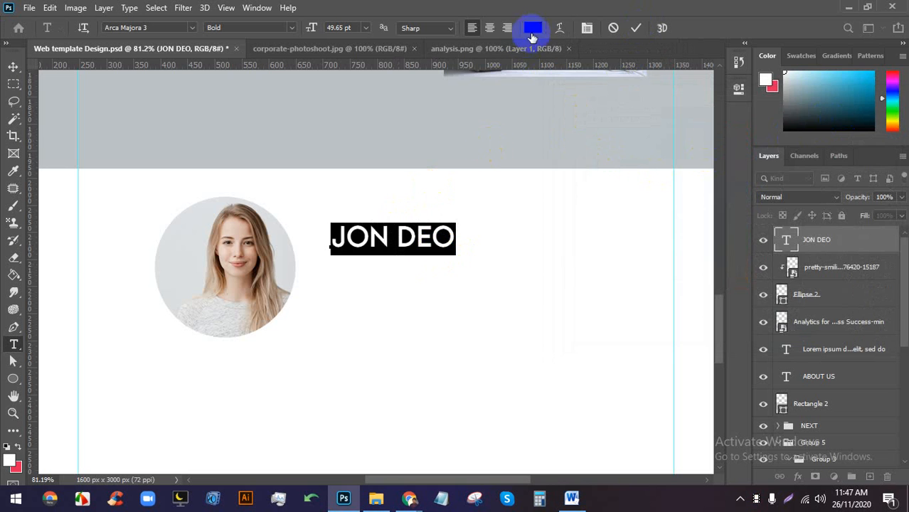
{"action": "left_click", "coordinate": [532, 30]}
{"action": "left_click", "coordinate": [752, 198]}
{"action": "left_click", "coordinate": [709, 166]}
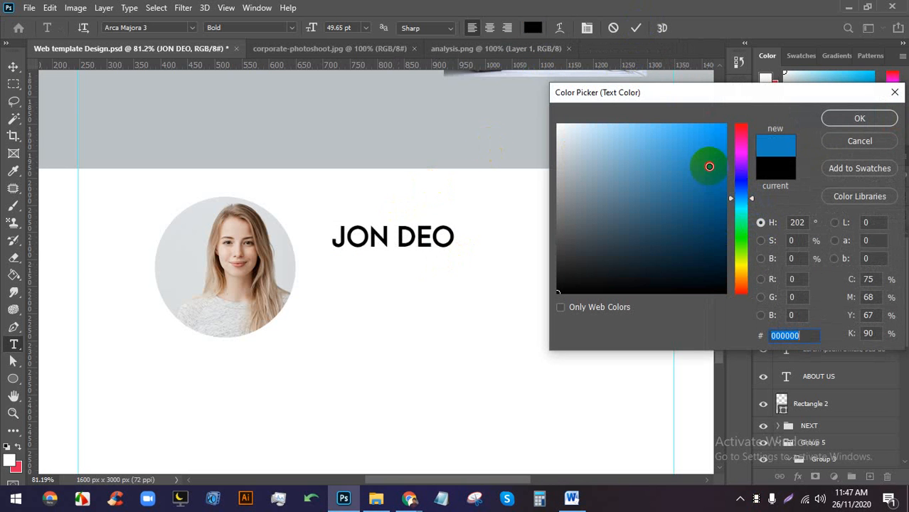
{"action": "left_click_drag", "start_coordinate": [709, 167], "coordinate": [719, 136]}
{"action": "left_click", "coordinate": [738, 209]}
{"action": "left_click", "coordinate": [737, 203]}
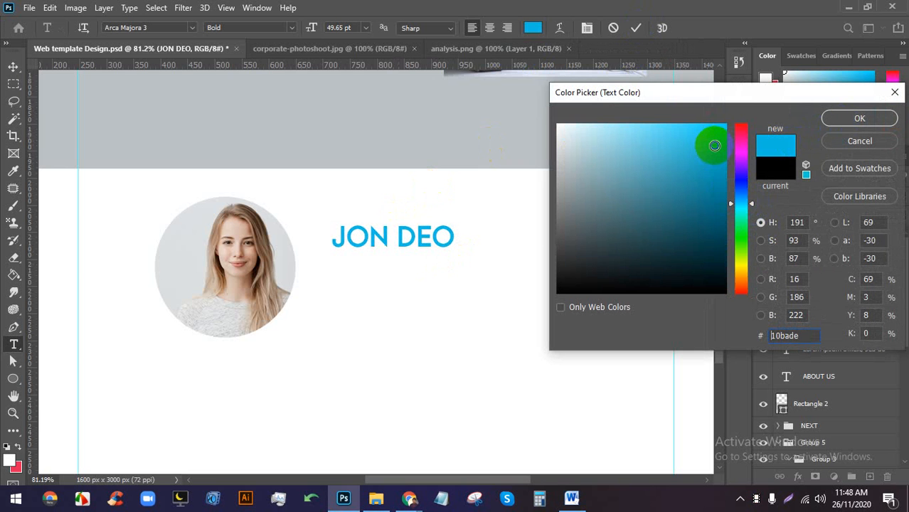
{"action": "left_click", "coordinate": [858, 118]}
{"action": "left_click", "coordinate": [633, 28]}
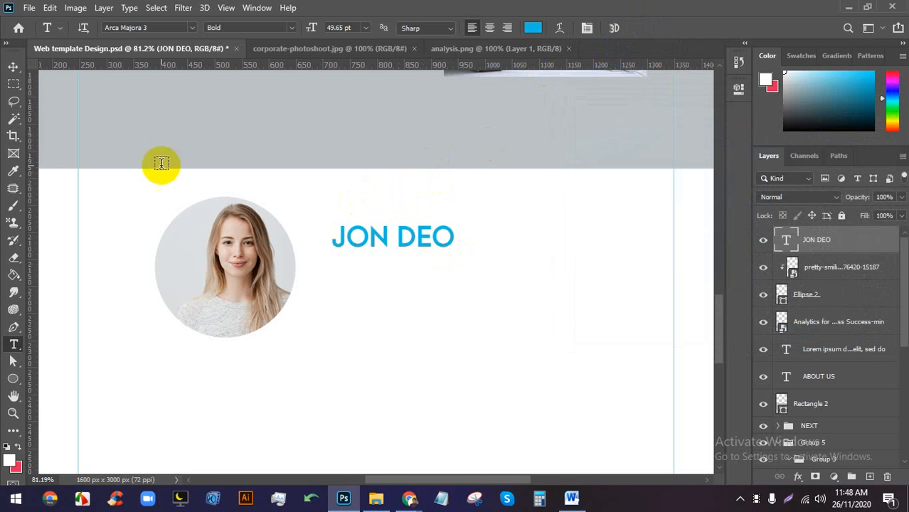
{"action": "left_click", "coordinate": [14, 66]}
{"action": "left_click_drag", "start_coordinate": [364, 234], "coordinate": [357, 219]}
Add a text box about 550 px wide beneath the testimonial name, filled with two runs of Lorem ipsum placeholder text at 16 pt.
{"action": "scroll", "coordinate": [558, 264], "scroll_direction": "up", "scroll_amount": 2}
{"action": "scroll", "coordinate": [558, 264], "scroll_direction": "right", "scroll_amount": 1}
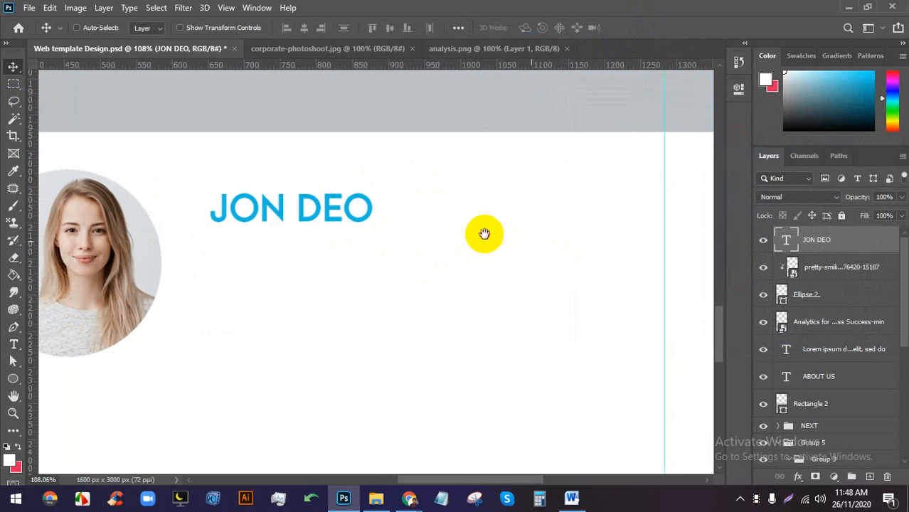
{"action": "left_click", "coordinate": [14, 344]}
{"action": "left_click_drag", "start_coordinate": [208, 237], "coordinate": [605, 333]}
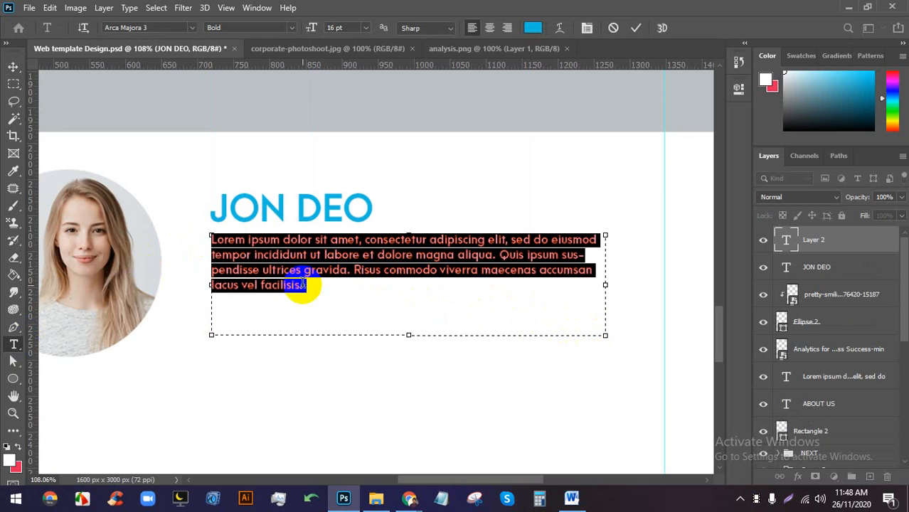
{"action": "left_click_drag", "start_coordinate": [302, 284], "coordinate": [205, 238]}
{"action": "key", "text": "ctrl+c"}
{"action": "left_click", "coordinate": [306, 284]}
{"action": "key", "text": "ctrl+v"}
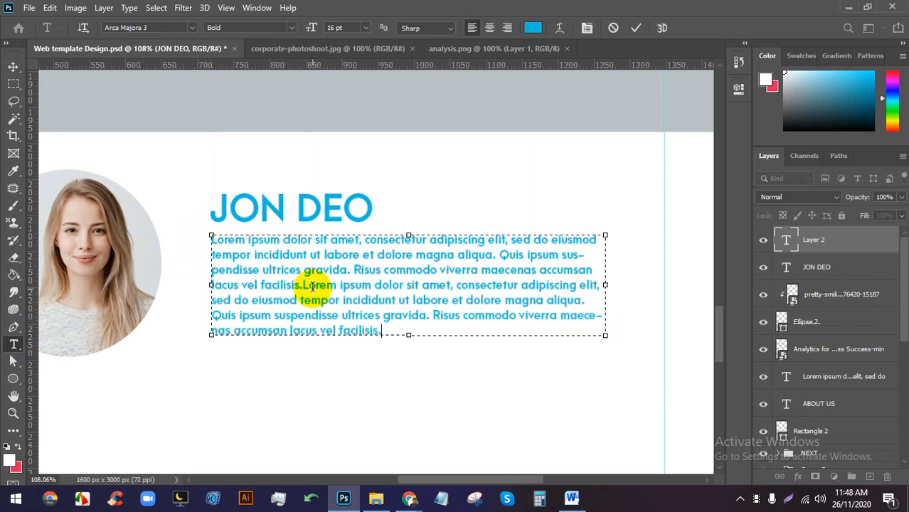
{"action": "left_click_drag", "start_coordinate": [404, 335], "coordinate": [162, 238]}
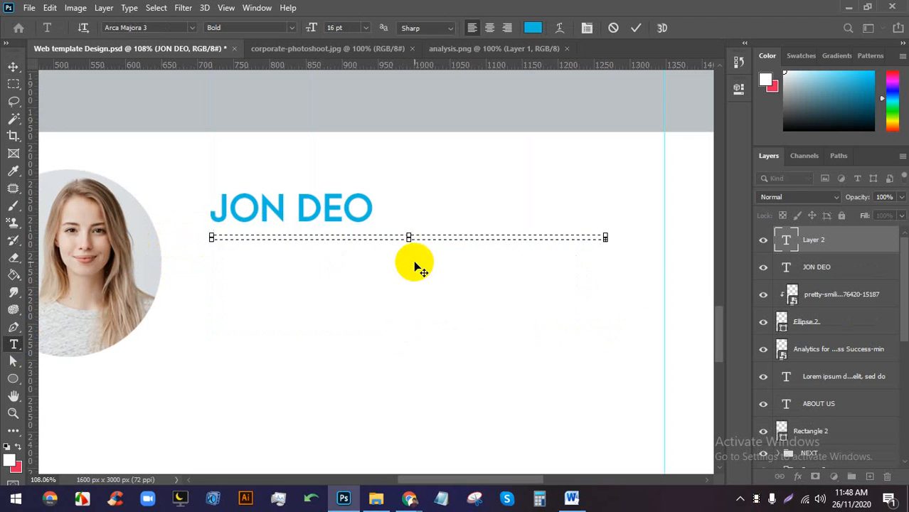
{"action": "key", "text": "ctrl+z"}
Set the colour of all the testimonial paragraph text to near-black 040606 and save the document.
{"action": "left_click_drag", "start_coordinate": [371, 335], "coordinate": [306, 321]}
{"action": "key", "text": "ctrl+a"}
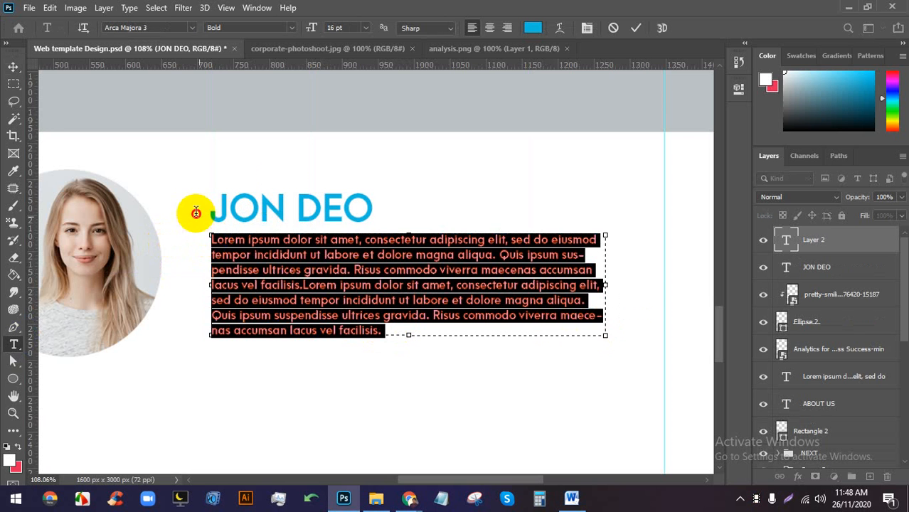
{"action": "left_click", "coordinate": [532, 28]}
{"action": "left_click_drag", "start_coordinate": [636, 152], "coordinate": [601, 287]}
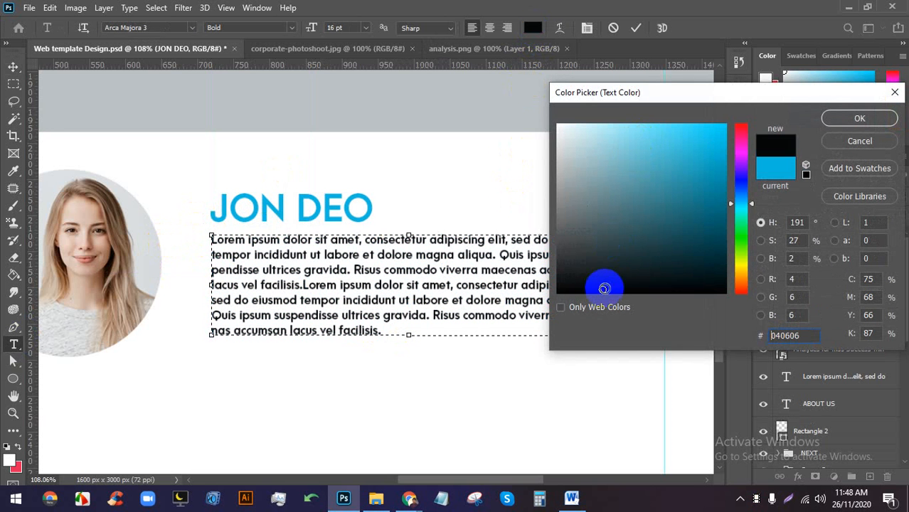
{"action": "left_click", "coordinate": [850, 118]}
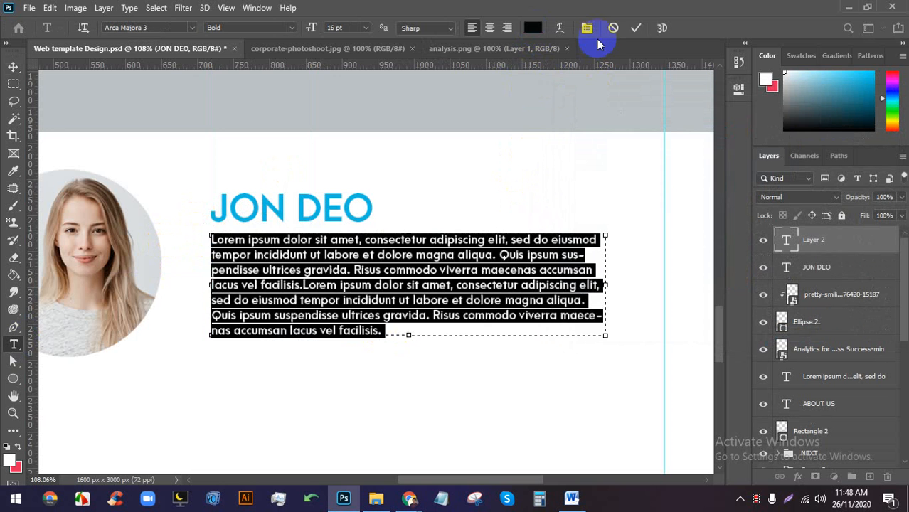
{"action": "left_click", "coordinate": [635, 28]}
{"action": "key", "text": "ctrl+s"}
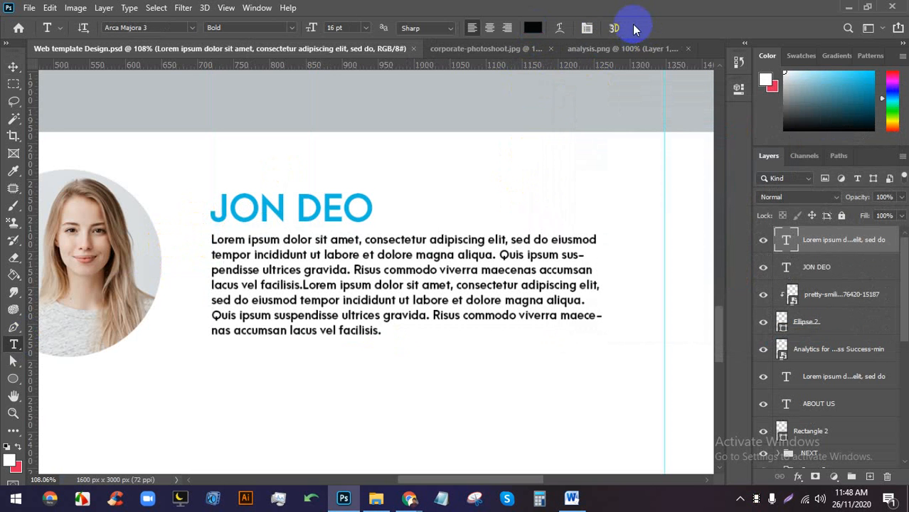
Group the testimonial paragraph, name, portrait and Ellipse 2 layers, shift the group slightly left and save the document.
{"action": "scroll", "coordinate": [431, 200], "scroll_direction": "down", "scroll_amount": 8}
{"action": "scroll", "coordinate": [420, 207], "scroll_direction": "up", "scroll_amount": 2}
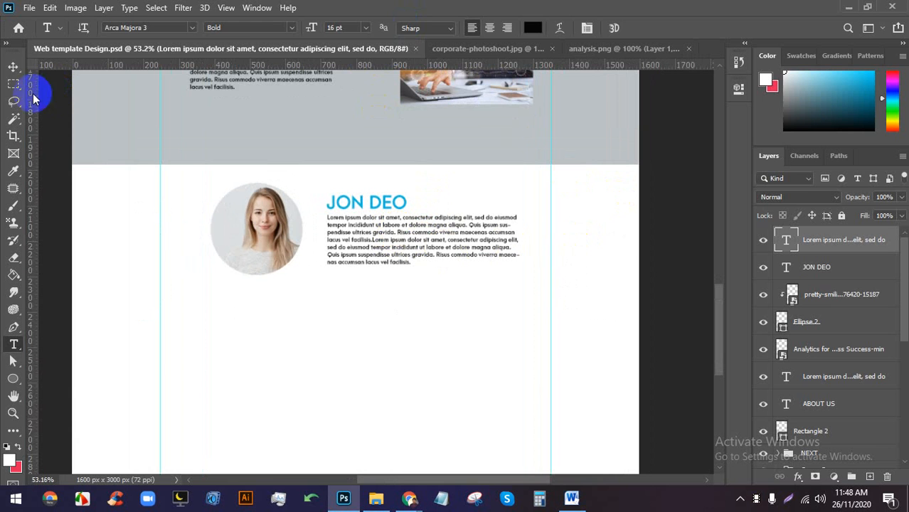
{"action": "left_click", "coordinate": [12, 66]}
{"action": "left_click", "coordinate": [846, 299]}
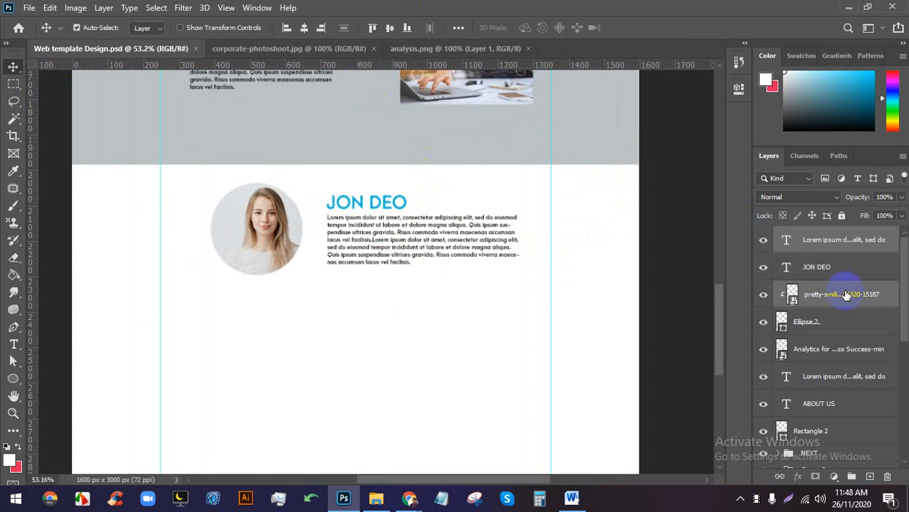
{"action": "left_click", "coordinate": [852, 273]}
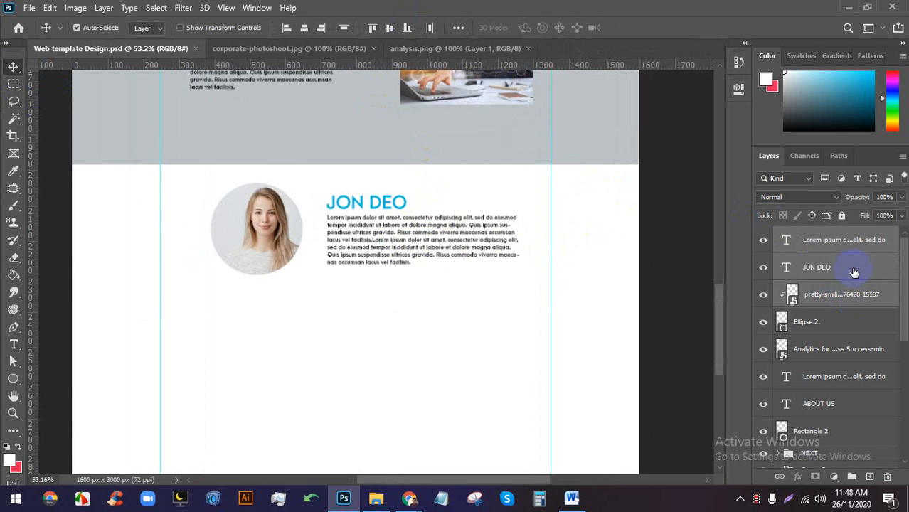
{"action": "left_click", "coordinate": [847, 319], "text": "shift"}
{"action": "key", "text": "ctrl+g"}
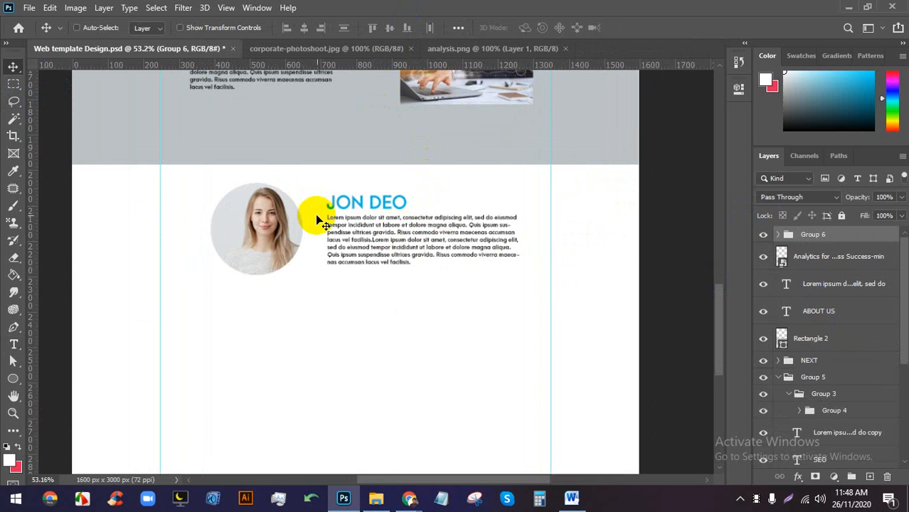
{"action": "left_click_drag", "start_coordinate": [415, 209], "coordinate": [408, 208]}
{"action": "key", "text": "ctrl+s"}
Duplicate the NEXT arrow group into Group 6, move the copy down so its arrows flank the testimonial, and save.
{"action": "scroll", "coordinate": [420, 209], "scroll_direction": "down", "scroll_amount": 5}
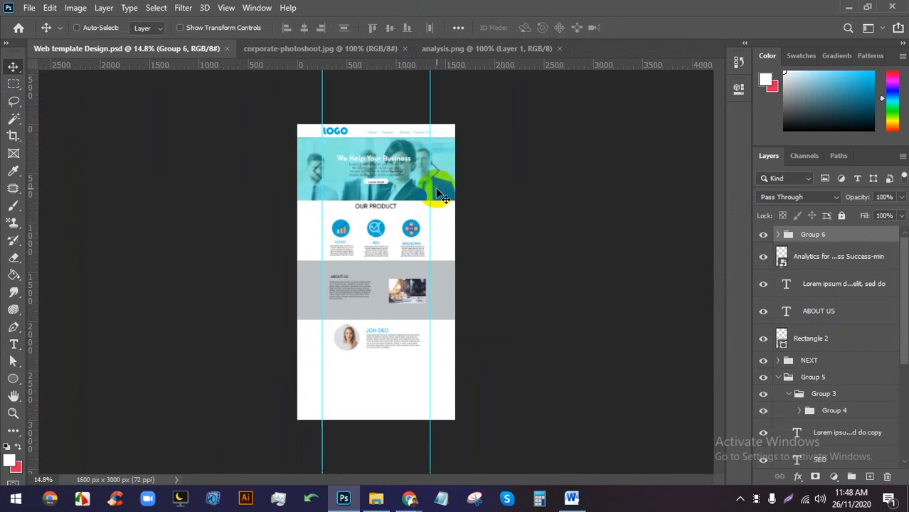
{"action": "left_click", "coordinate": [822, 364]}
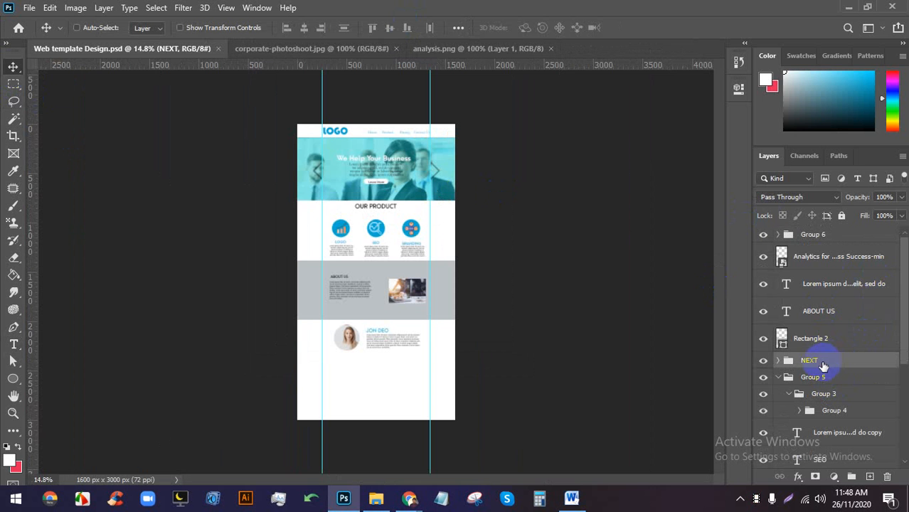
{"action": "left_click_drag", "start_coordinate": [831, 363], "coordinate": [817, 240]}
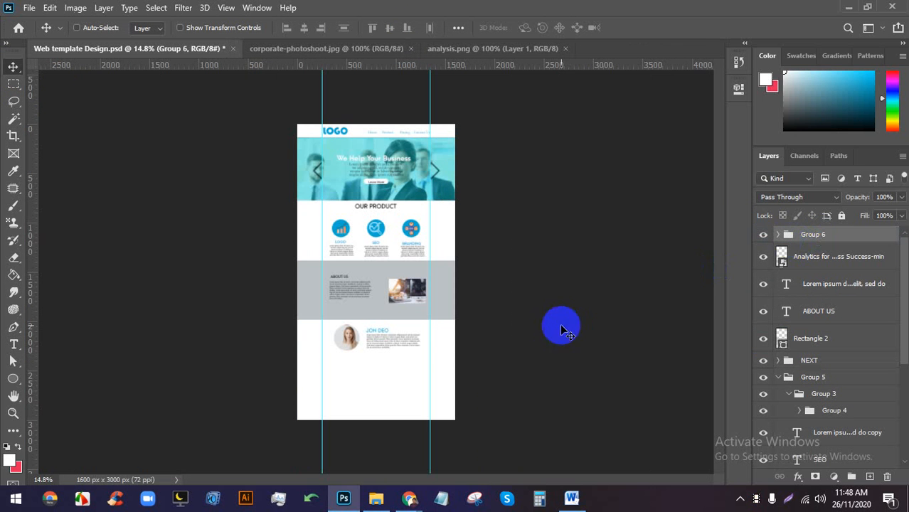
{"action": "left_click", "coordinate": [778, 236]}
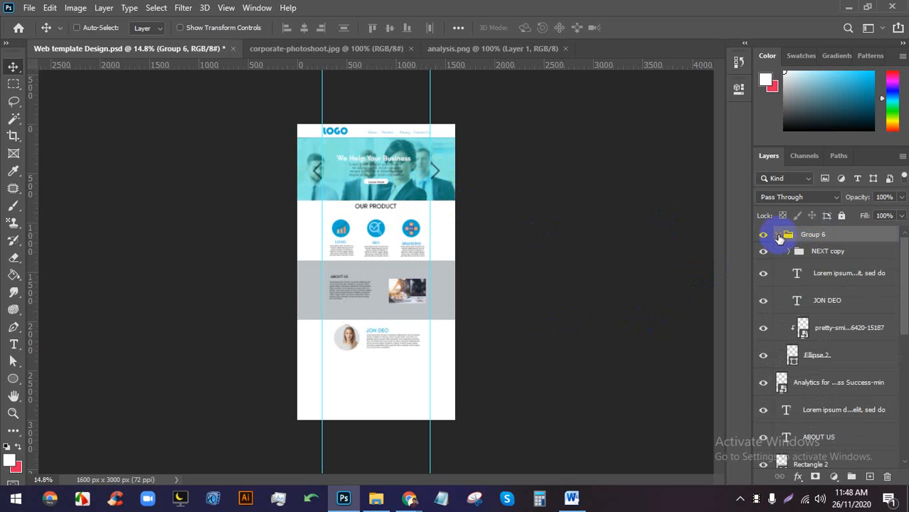
{"action": "left_click", "coordinate": [829, 252]}
{"action": "left_click_drag", "start_coordinate": [364, 207], "coordinate": [402, 369]}
{"action": "scroll", "coordinate": [375, 380], "scroll_direction": "up", "scroll_amount": 5}
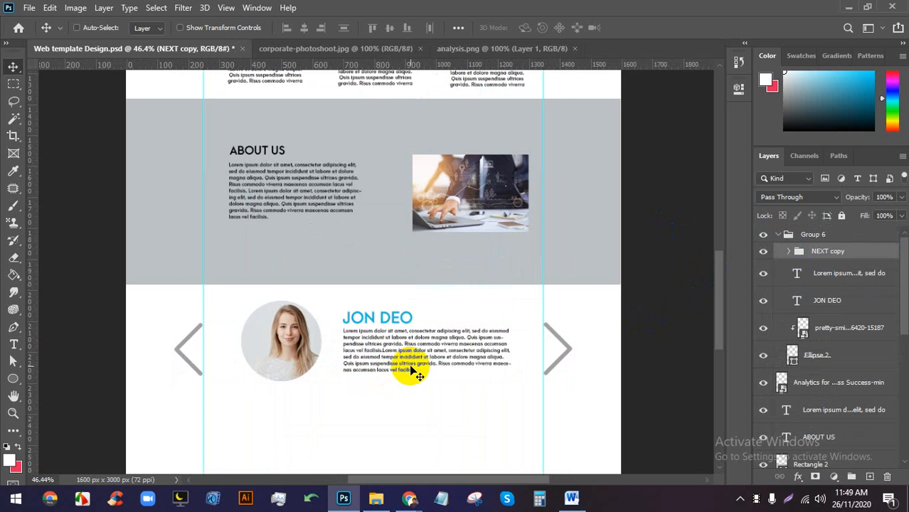
{"action": "key", "text": "ctrl+s"}
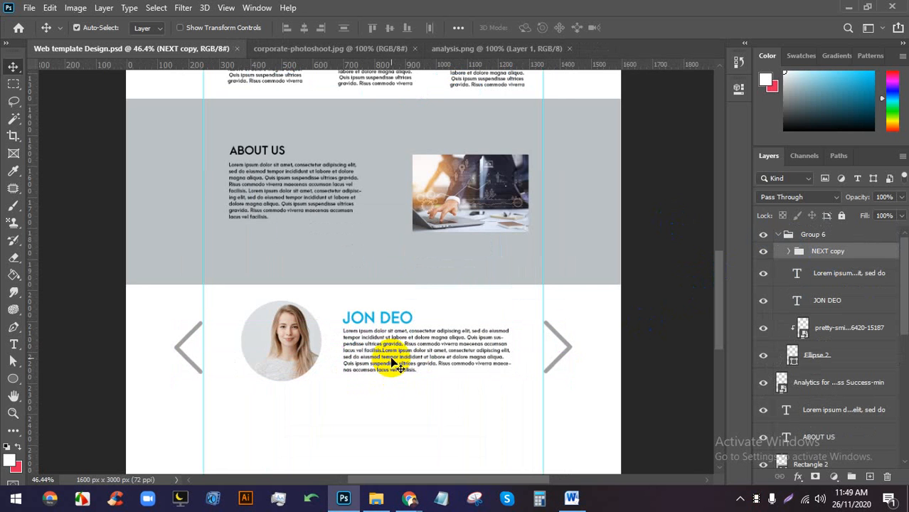
Scale the testimonial's arrow group down to 84.61% so both arrows fit between the vertical guides.
{"action": "scroll", "coordinate": [569, 346], "scroll_direction": "up", "scroll_amount": 2}
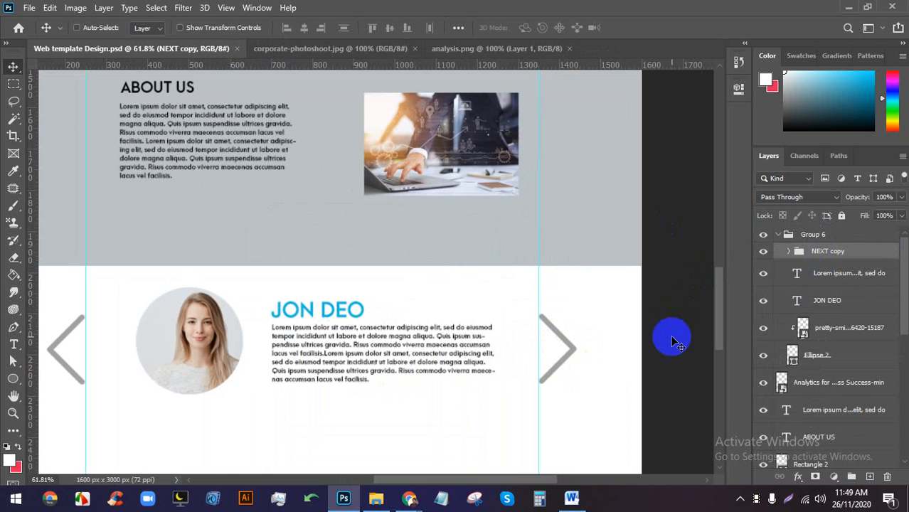
{"action": "key", "text": "ctrl+t"}
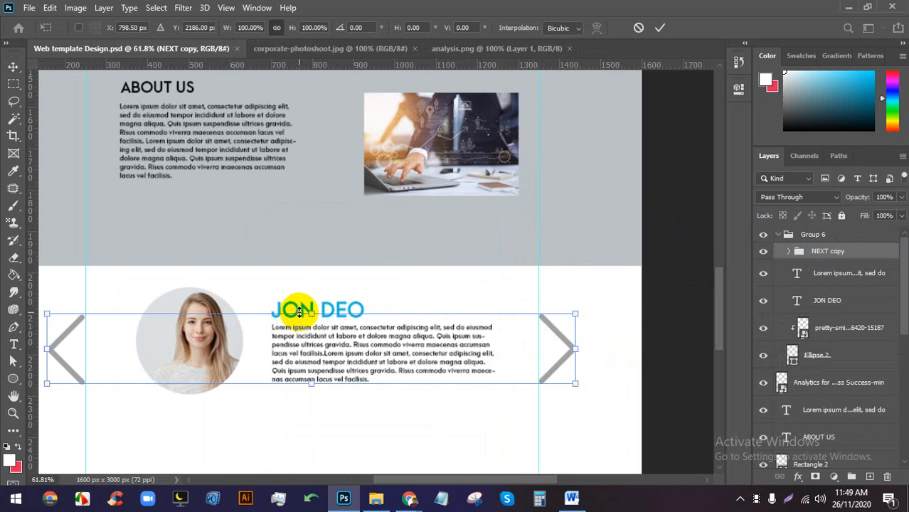
{"action": "left_click_drag", "start_coordinate": [299, 313], "coordinate": [300, 325]}
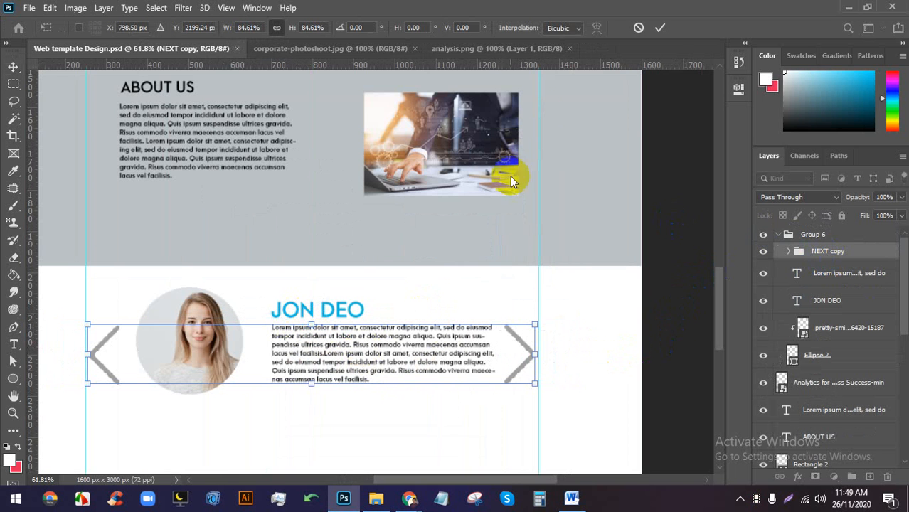
{"action": "left_click", "coordinate": [659, 28]}
Check the Google Meet call in Chrome and review the whole page template back in Photoshop.
{"action": "left_click", "coordinate": [413, 498]}
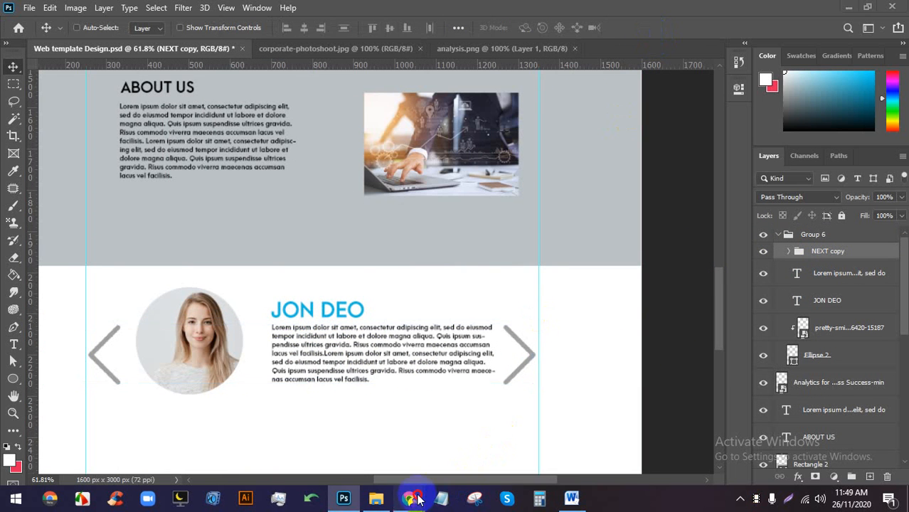
{"action": "left_click", "coordinate": [284, 10]}
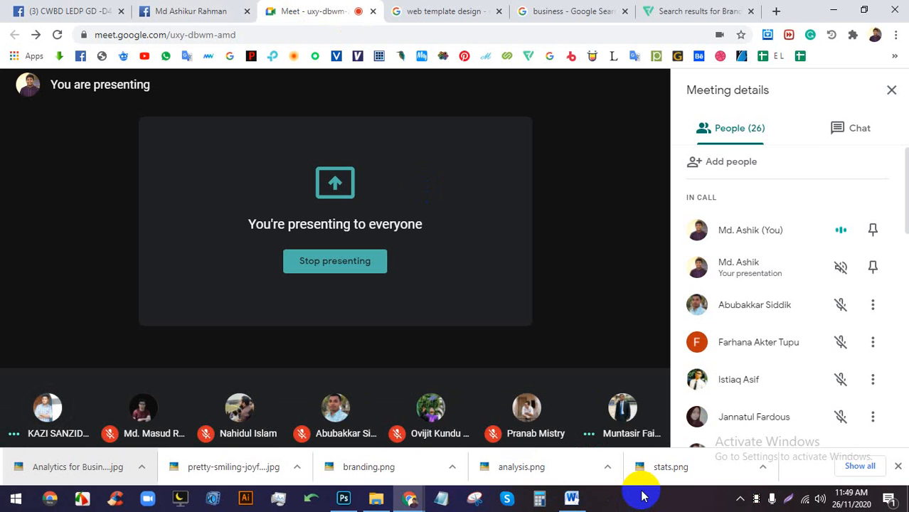
{"action": "left_click", "coordinate": [343, 497]}
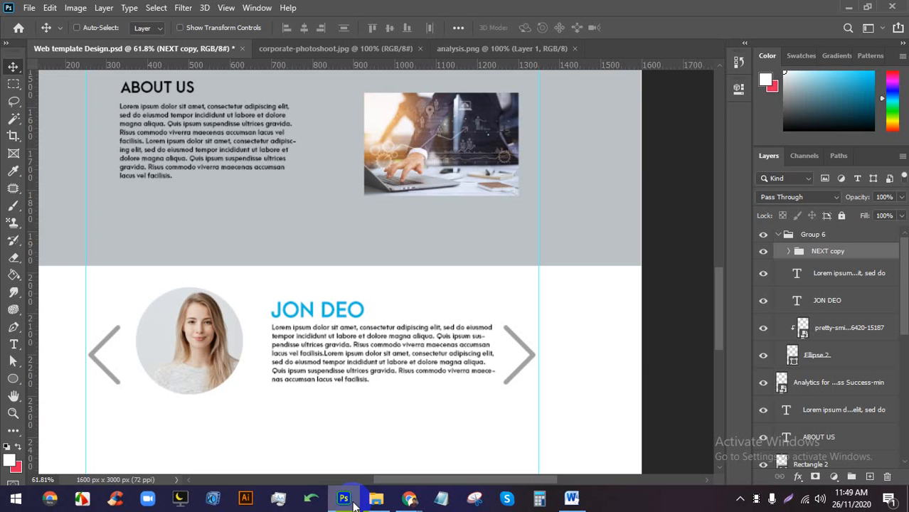
{"action": "scroll", "coordinate": [517, 366], "scroll_direction": "down", "scroll_amount": 1}
{"action": "scroll", "coordinate": [455, 374], "scroll_direction": "up", "scroll_amount": 2}
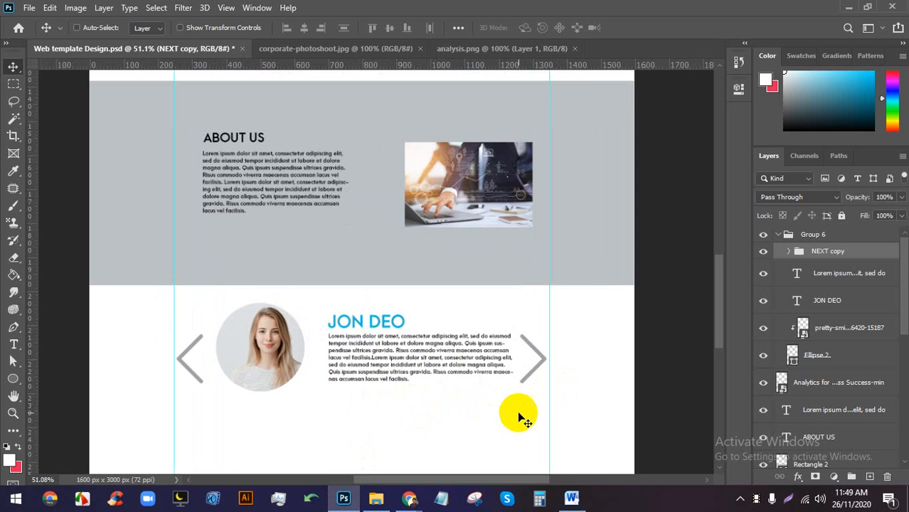
{"action": "scroll", "coordinate": [523, 445], "scroll_direction": "down", "scroll_amount": 1}
{"action": "scroll", "coordinate": [522, 445], "scroll_direction": "down", "scroll_amount": 3}
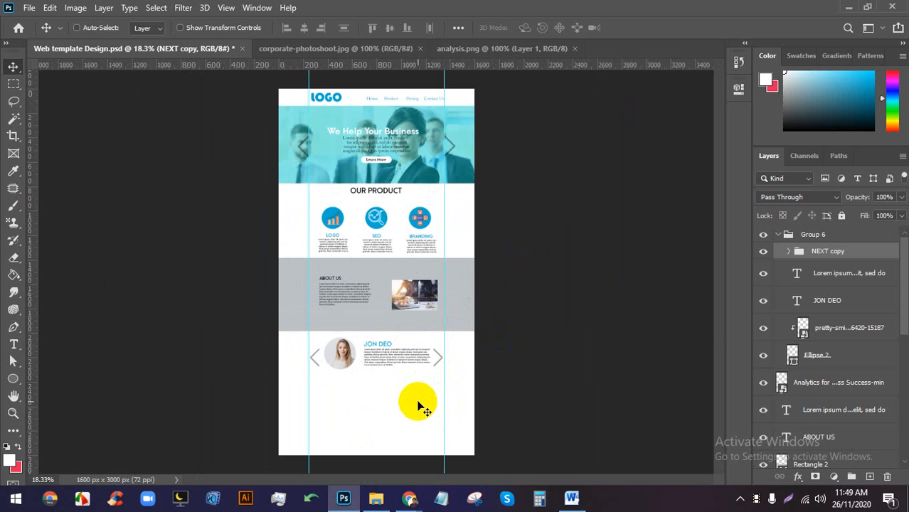
{"action": "mouse_move", "coordinate": [408, 498]}
{"action": "left_click", "coordinate": [393, 457]}
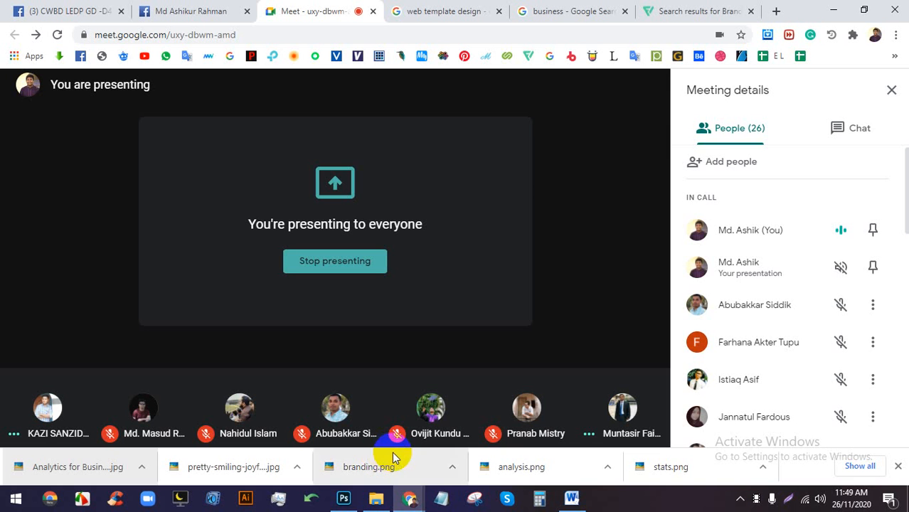
{"action": "left_click", "coordinate": [354, 499]}
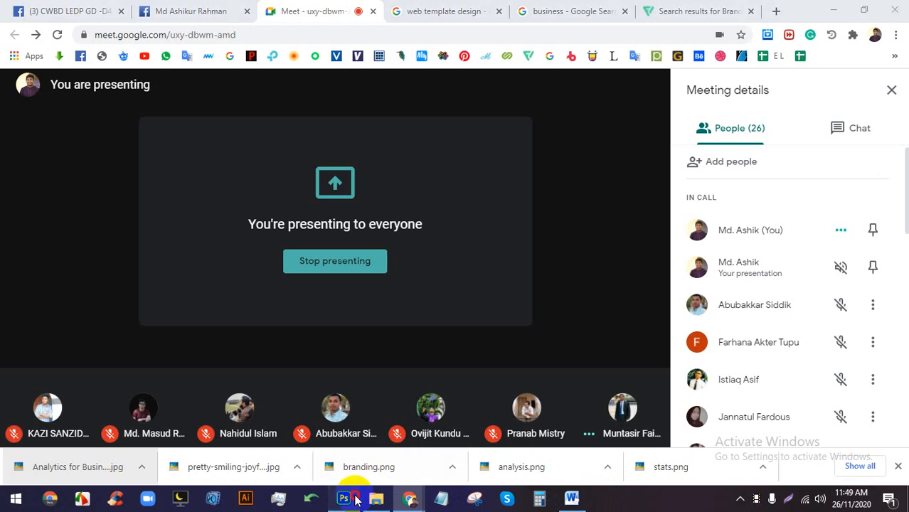
Return to Photoshop and create a 1600 × 400 px rectangle in the empty area below the testimonial row.
{"action": "scroll", "coordinate": [375, 299], "scroll_direction": "up", "scroll_amount": 4}
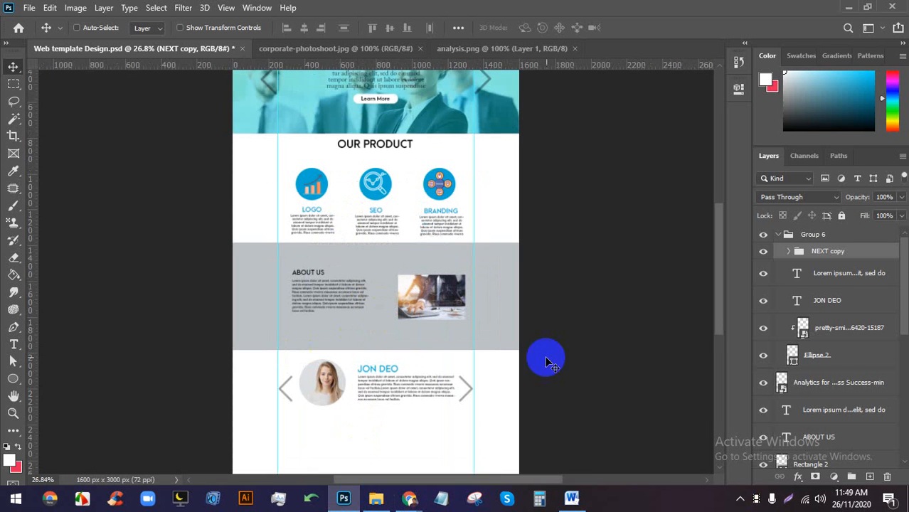
{"action": "scroll", "coordinate": [376, 402], "scroll_direction": "up", "scroll_amount": 3}
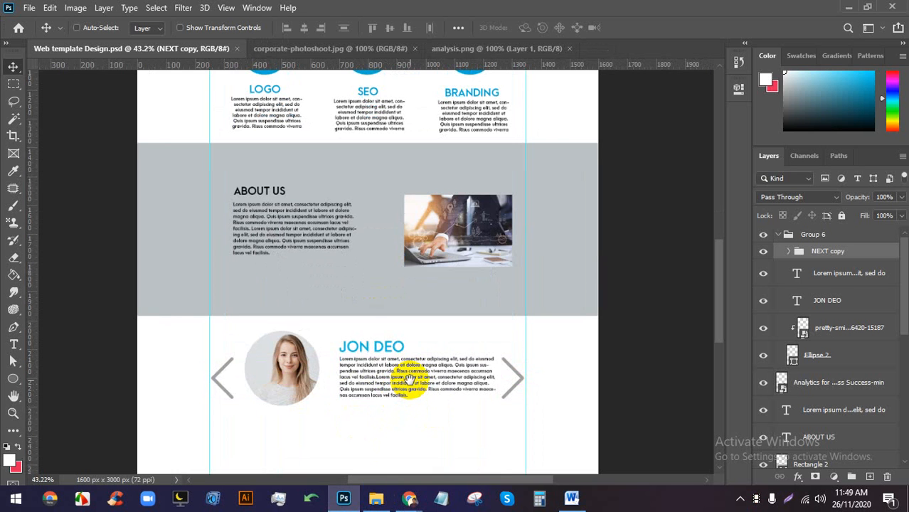
{"action": "left_click_drag", "start_coordinate": [408, 379], "coordinate": [411, 263]}
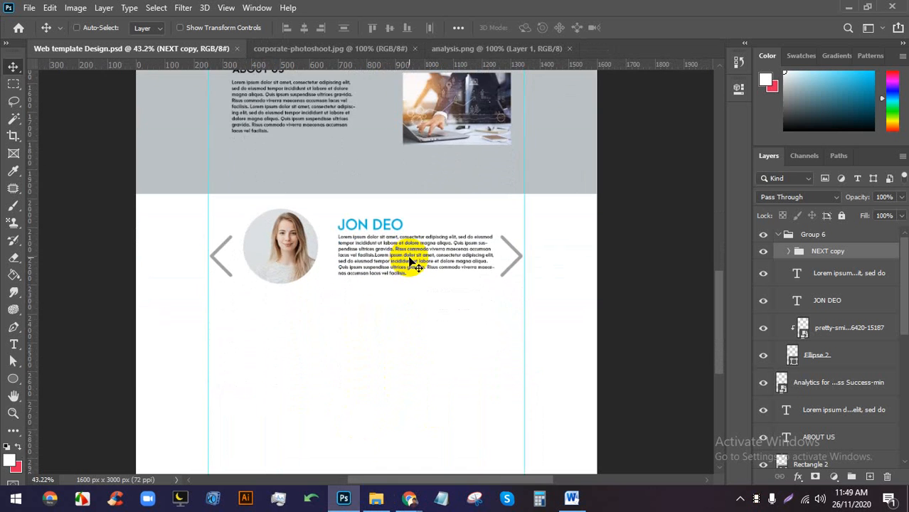
{"action": "scroll", "coordinate": [388, 328], "scroll_direction": "up", "scroll_amount": 1}
{"action": "scroll", "coordinate": [396, 329], "scroll_direction": "up", "scroll_amount": 1}
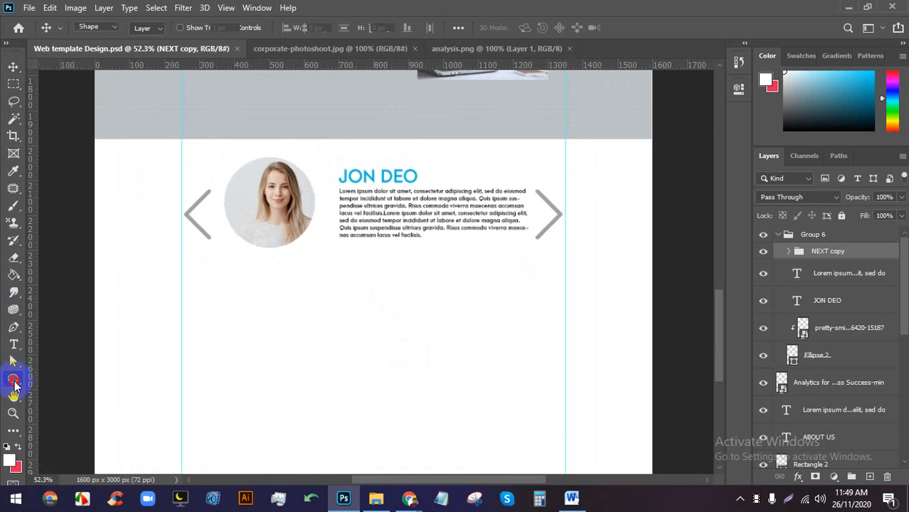
{"action": "right_click", "coordinate": [14, 379]}
{"action": "left_click", "coordinate": [64, 378]}
{"action": "left_click", "coordinate": [323, 329]}
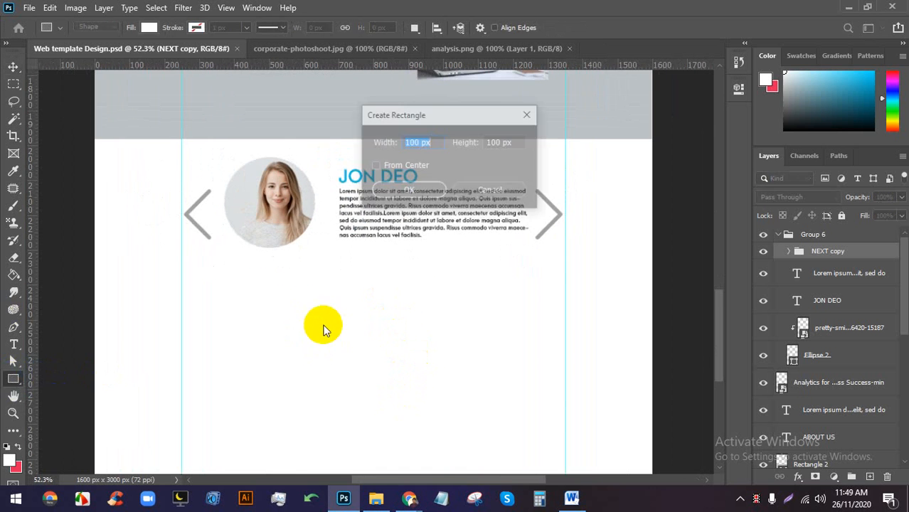
{"action": "double_click", "coordinate": [419, 141]}
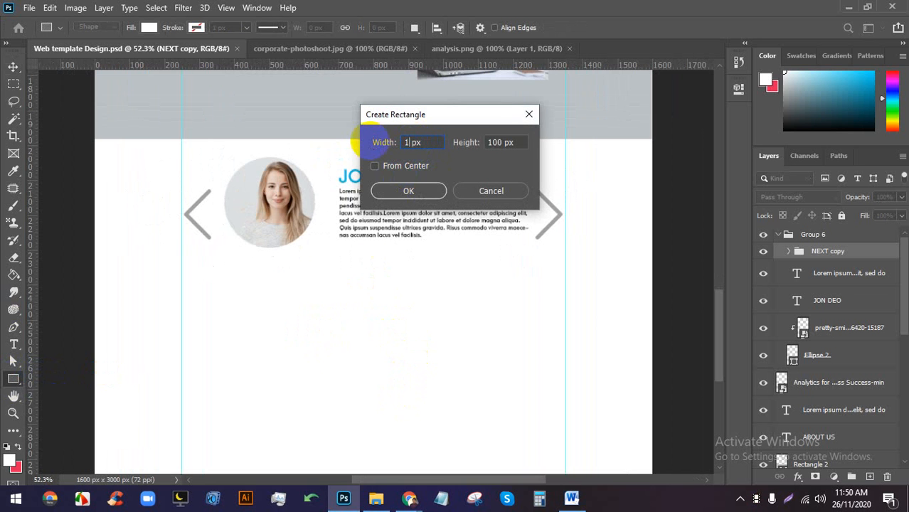
{"action": "double_click", "coordinate": [498, 142]}
{"action": "type", "text": "400"}
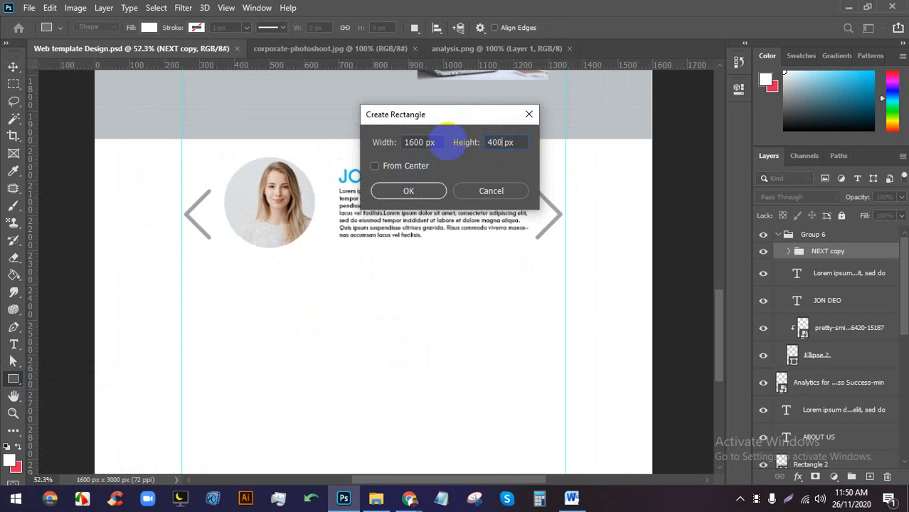
{"action": "left_click", "coordinate": [411, 190]}
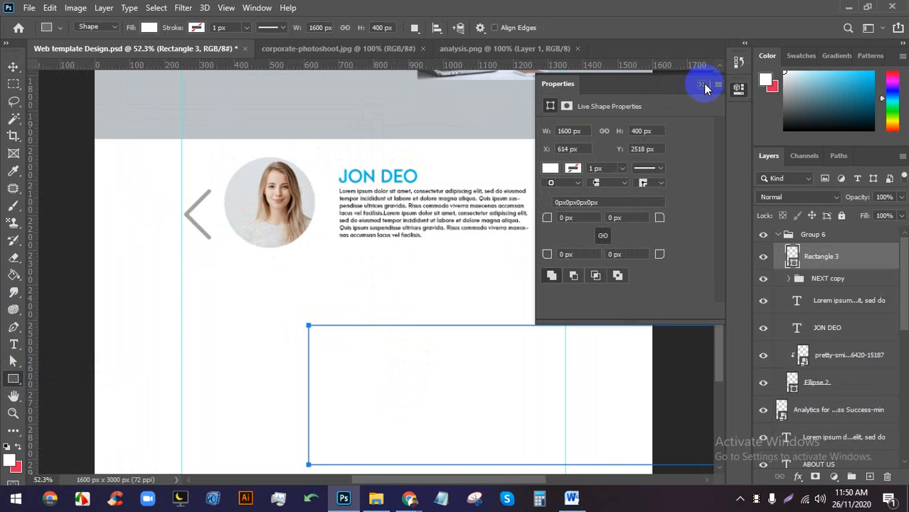
Fill the 1600 × 400 px rectangle with brown and move its layer out above Group 6.
{"action": "left_click", "coordinate": [703, 85]}
{"action": "double_click", "coordinate": [791, 257]}
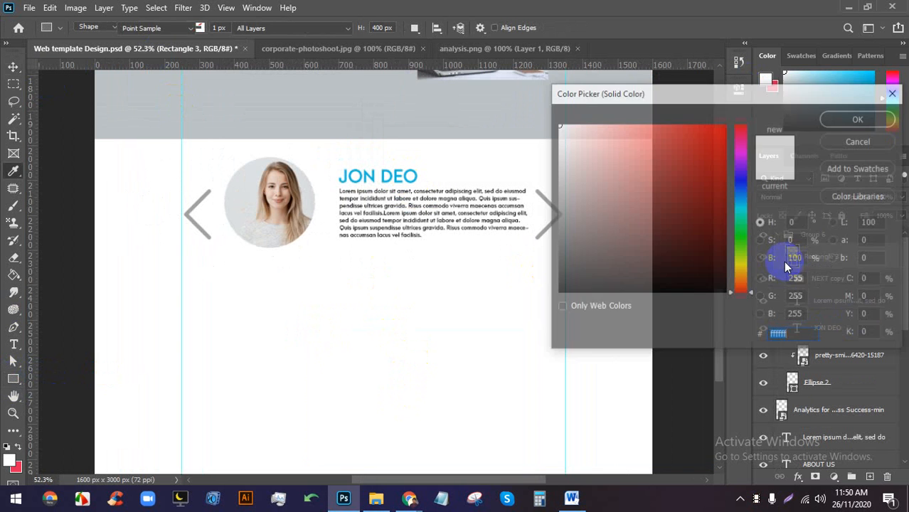
{"action": "left_click", "coordinate": [622, 232]}
{"action": "left_click", "coordinate": [853, 118]}
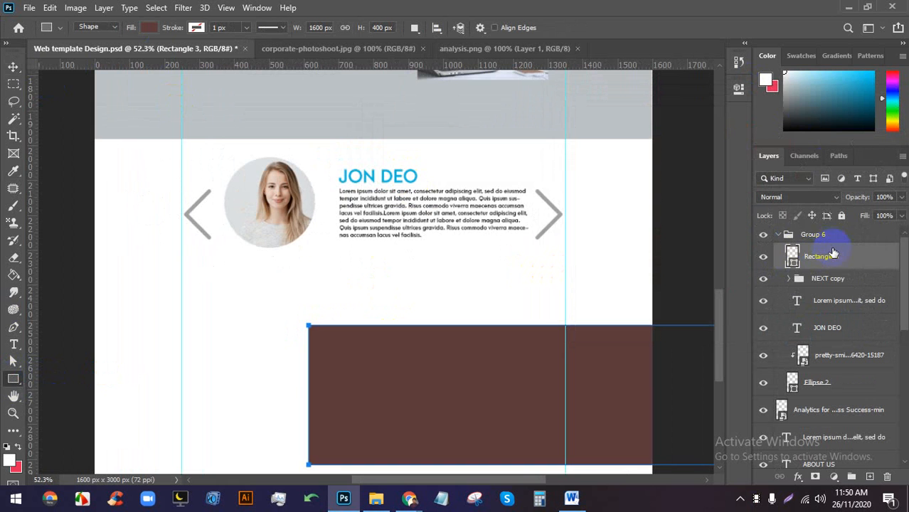
{"action": "left_click_drag", "start_coordinate": [809, 250], "coordinate": [833, 215]}
Align the brown rectangle across the page width beneath the testimonial, and delete it.
{"action": "scroll", "coordinate": [422, 320], "scroll_direction": "down", "scroll_amount": 5}
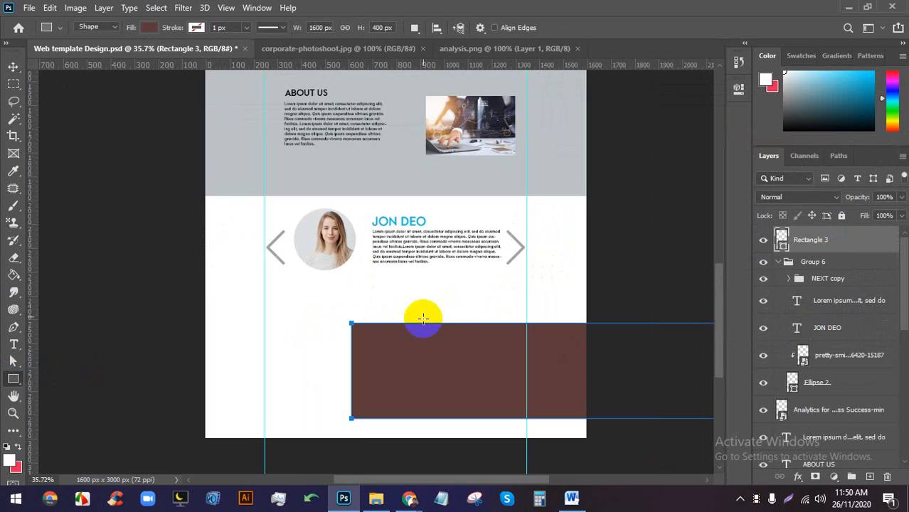
{"action": "left_click", "coordinate": [11, 64]}
{"action": "left_click_drag", "start_coordinate": [459, 355], "coordinate": [397, 344]}
{"action": "scroll", "coordinate": [393, 344], "scroll_direction": "up", "scroll_amount": 2}
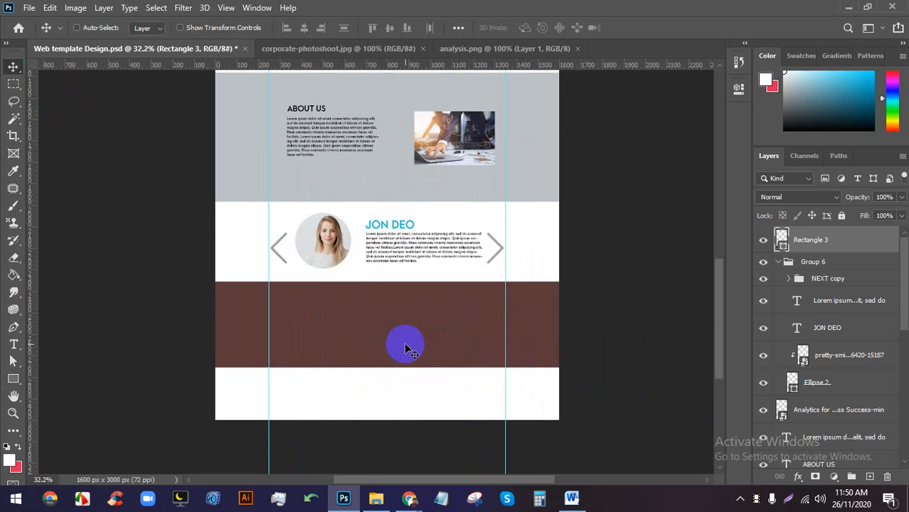
{"action": "scroll", "coordinate": [405, 349], "scroll_direction": "up", "scroll_amount": 2}
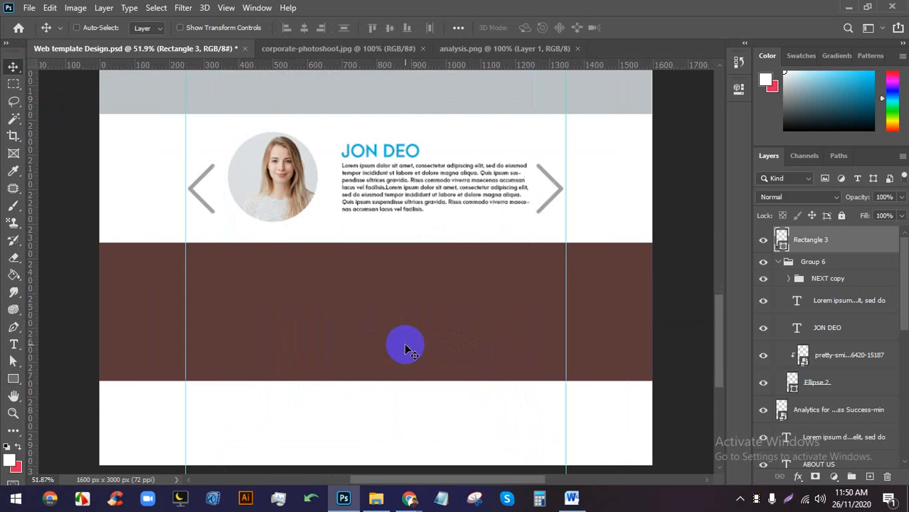
{"action": "key", "text": "Delete"}
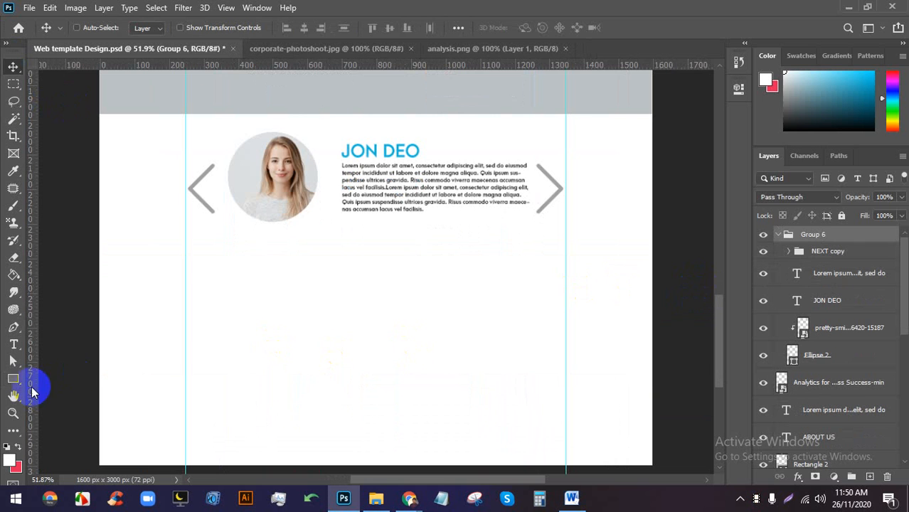
Create a 1600 × 300 px rectangle below the testimonial and fill it with dark brown #351515.
{"action": "left_click", "coordinate": [13, 378]}
{"action": "left_click", "coordinate": [307, 323]}
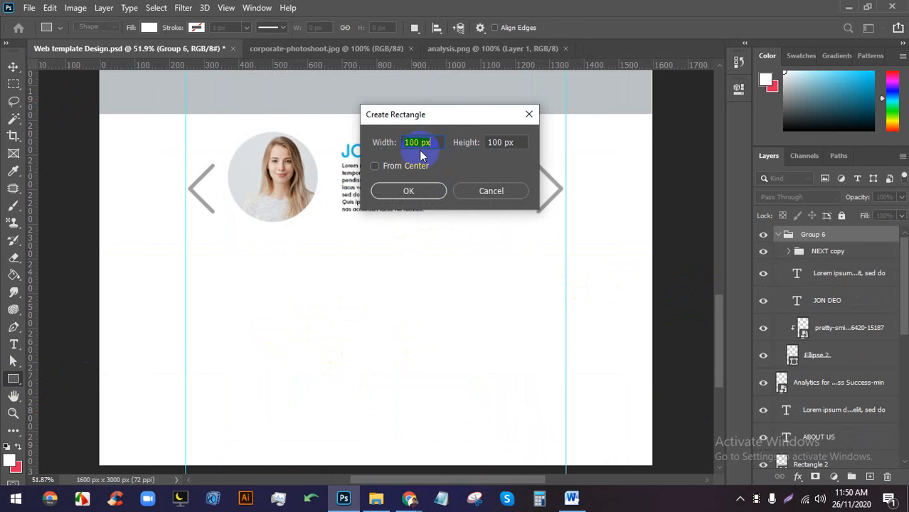
{"action": "type", "text": "1600"}
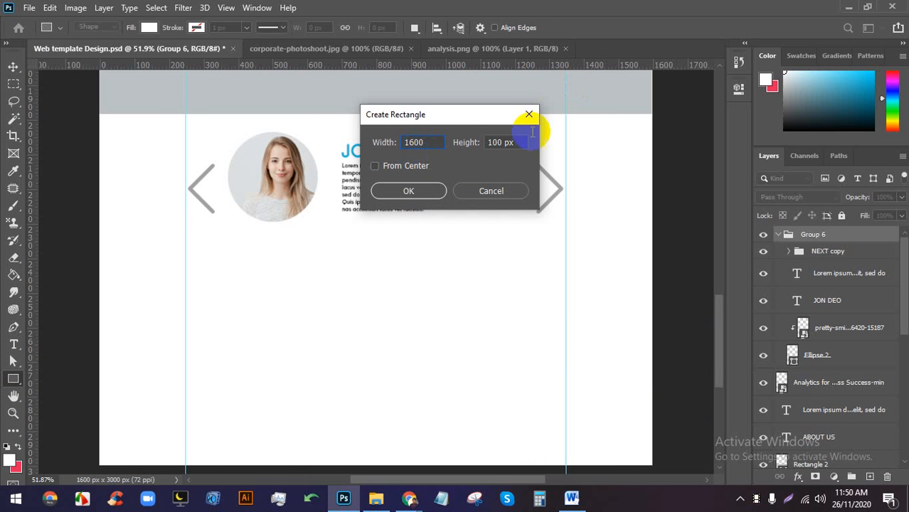
{"action": "left_click", "coordinate": [491, 141]}
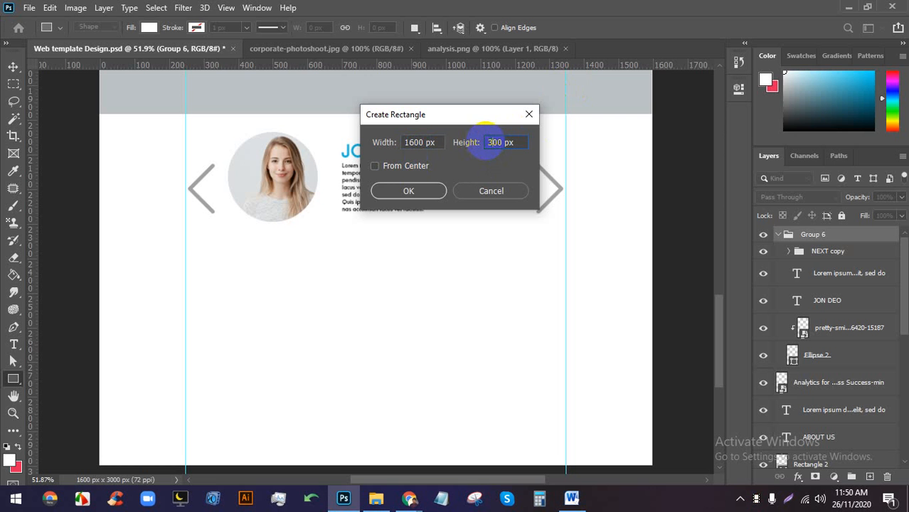
{"action": "left_click", "coordinate": [411, 191]}
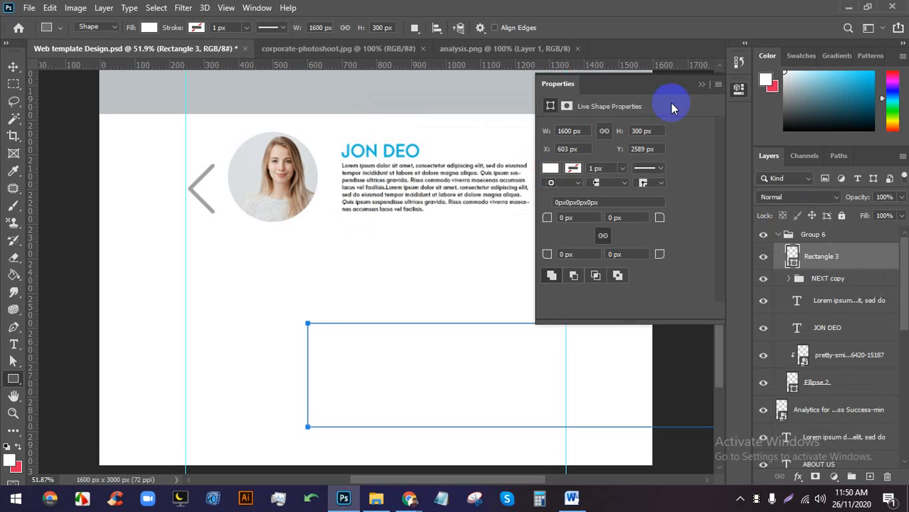
{"action": "left_click", "coordinate": [704, 84]}
{"action": "double_click", "coordinate": [792, 255]}
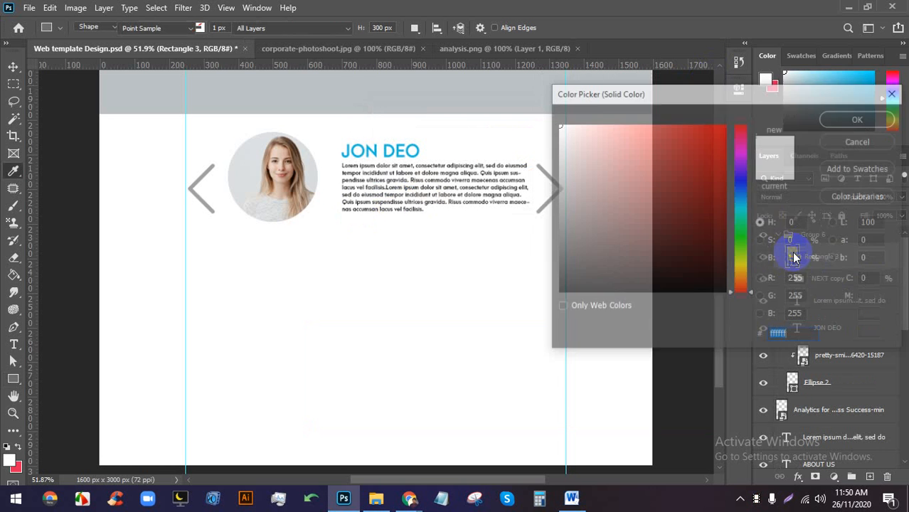
{"action": "left_click", "coordinate": [668, 255]}
{"action": "left_click", "coordinate": [843, 120]}
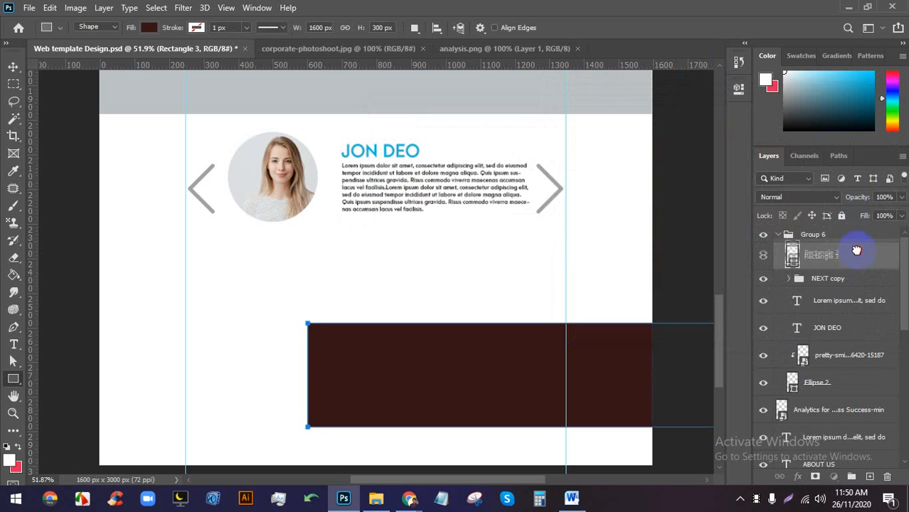
Move the dark brown rectangle's layer out above Group 6 and align the shape across the page width directly beneath the testimonial.
{"action": "left_click_drag", "start_coordinate": [856, 248], "coordinate": [853, 227]}
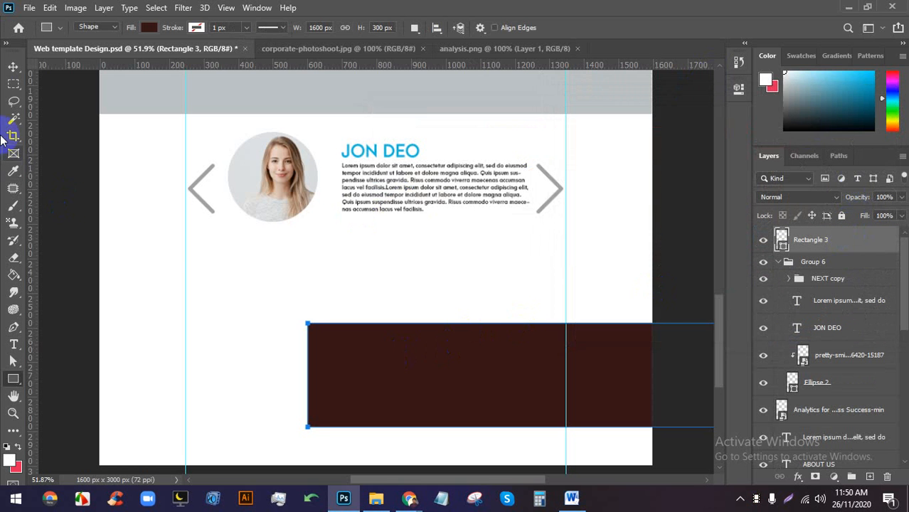
{"action": "left_click", "coordinate": [13, 67]}
{"action": "left_click_drag", "start_coordinate": [448, 364], "coordinate": [244, 286]}
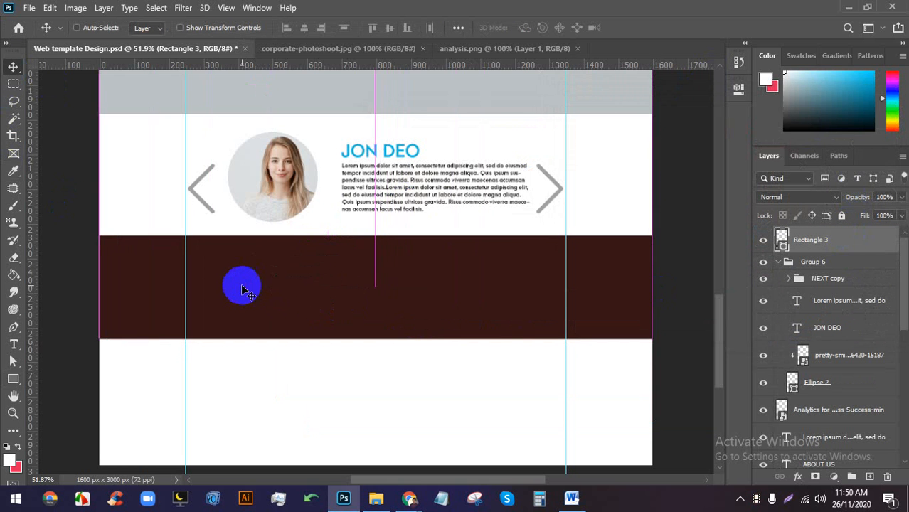
Recolor the full-width rectangle with the grey sampled from the About Us band.
{"action": "double_click", "coordinate": [781, 239]}
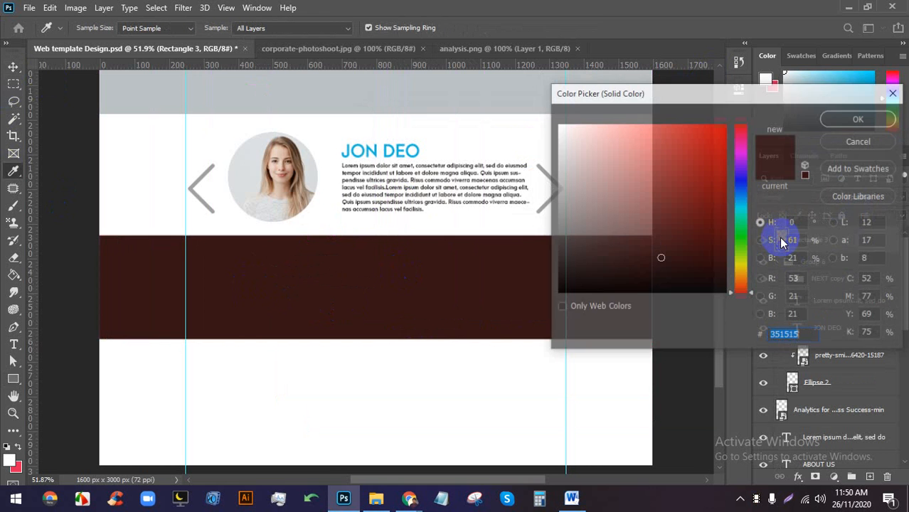
{"action": "left_click_drag", "start_coordinate": [735, 194], "coordinate": [741, 199]}
{"action": "left_click", "coordinate": [655, 157]}
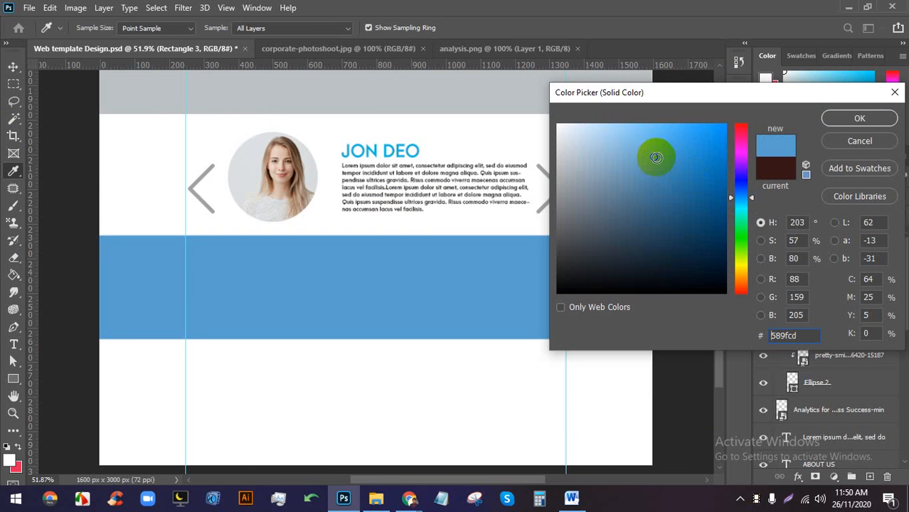
{"action": "left_click_drag", "start_coordinate": [661, 148], "coordinate": [592, 139]}
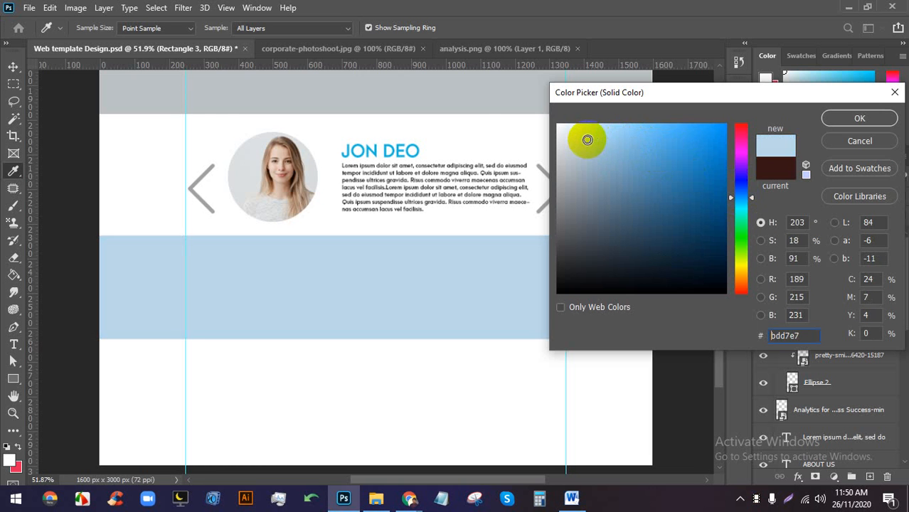
{"action": "left_click", "coordinate": [488, 103]}
{"action": "left_click", "coordinate": [845, 121]}
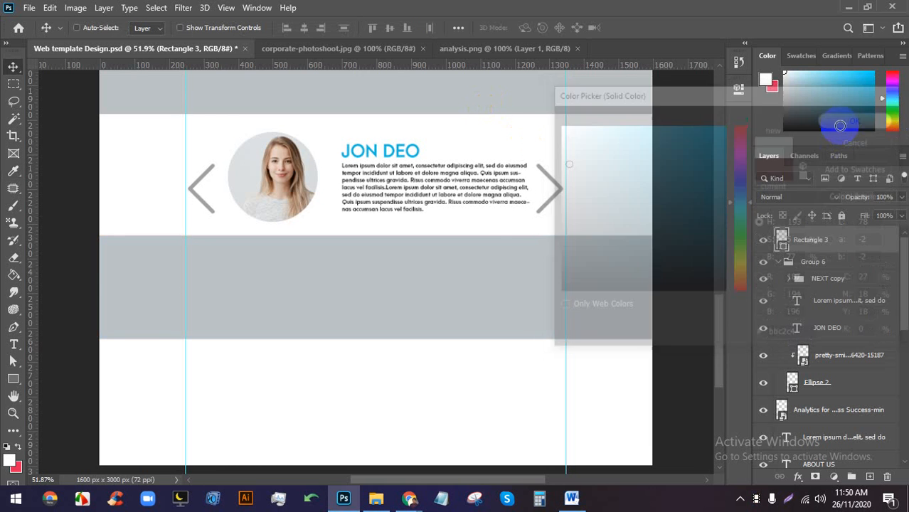
Draw a rounded rectangle about 525 × 69 px with 20 px corners inside the new grey band.
{"action": "scroll", "coordinate": [556, 265], "scroll_direction": "down", "scroll_amount": 2}
{"action": "scroll", "coordinate": [421, 325], "scroll_direction": "up", "scroll_amount": 3}
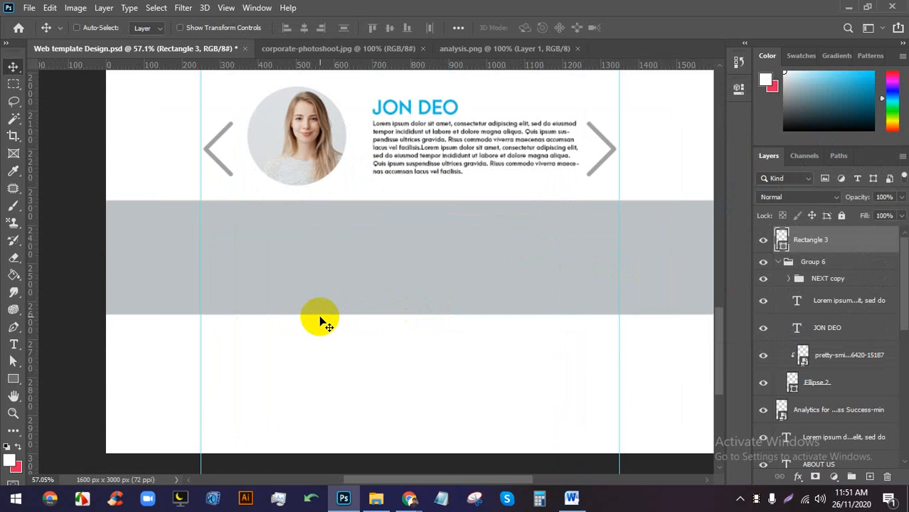
{"action": "scroll", "coordinate": [330, 300], "scroll_direction": "down", "scroll_amount": 2}
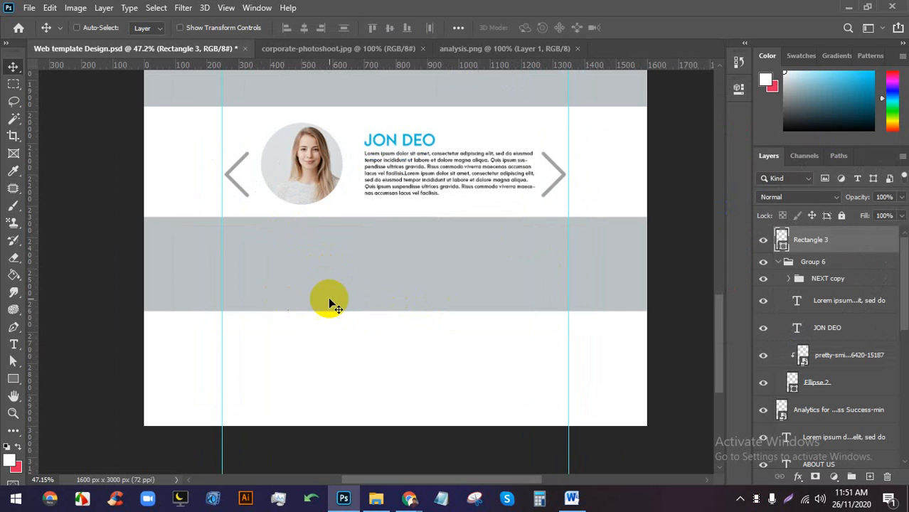
{"action": "scroll", "coordinate": [329, 299], "scroll_direction": "up", "scroll_amount": 7}
{"action": "left_click", "coordinate": [12, 378]}
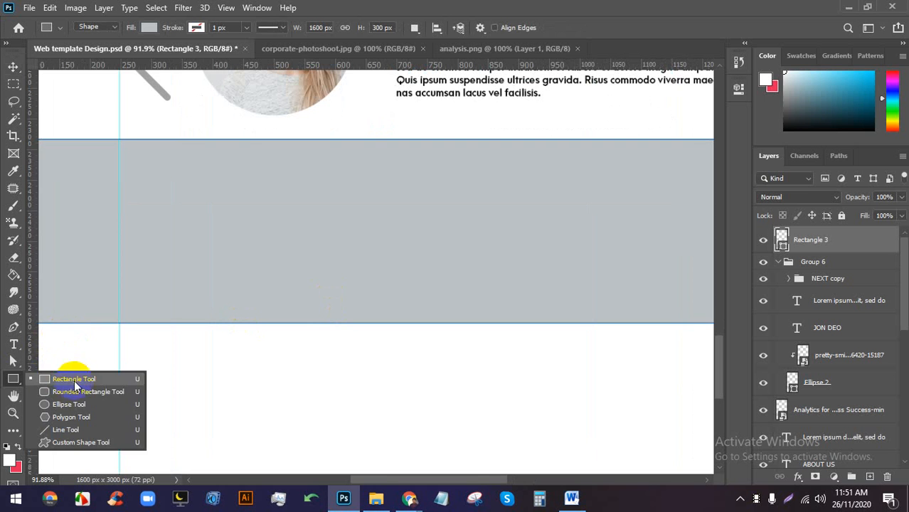
{"action": "left_click", "coordinate": [78, 390]}
{"action": "left_click_drag", "start_coordinate": [162, 216], "coordinate": [482, 256]}
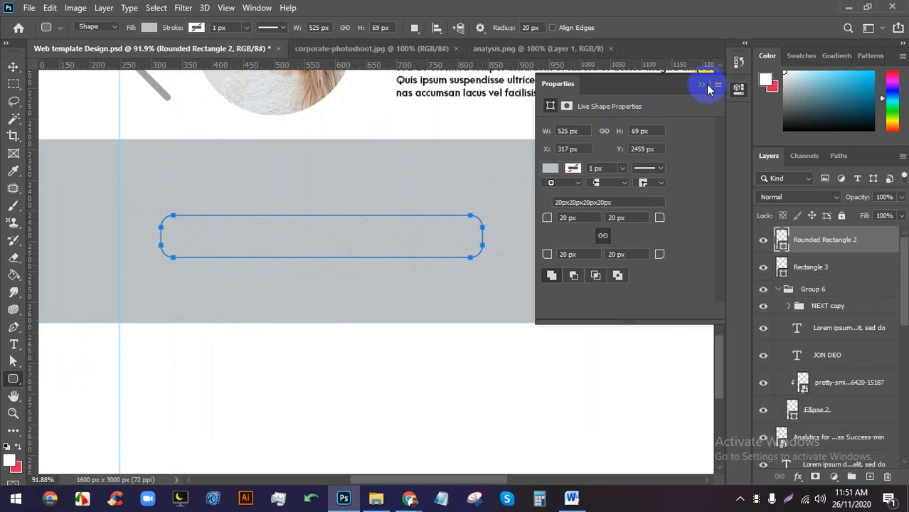
{"action": "left_click", "coordinate": [703, 84]}
Fill the rounded rectangle with white.
{"action": "double_click", "coordinate": [780, 242]}
{"action": "left_click_drag", "start_coordinate": [624, 198], "coordinate": [541, 106]}
{"action": "left_click", "coordinate": [855, 117]}
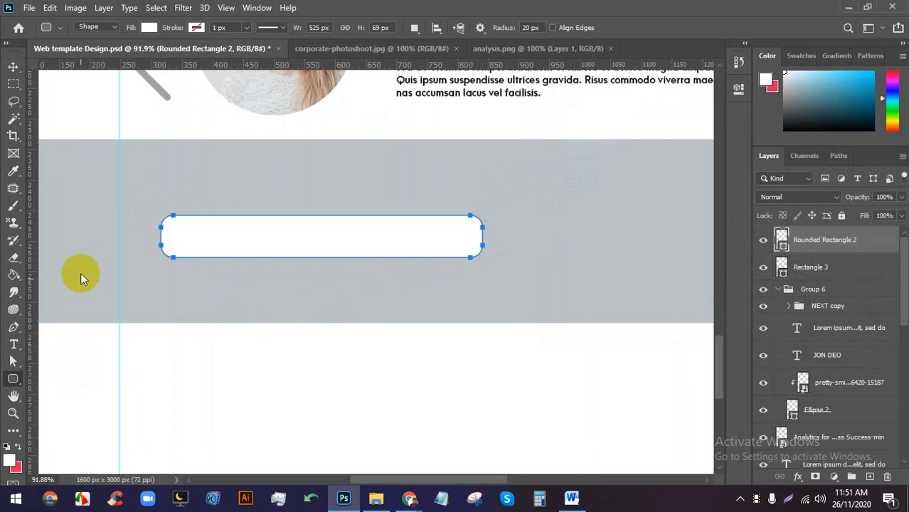
{"action": "left_click", "coordinate": [13, 345]}
{"action": "left_click", "coordinate": [212, 299]}
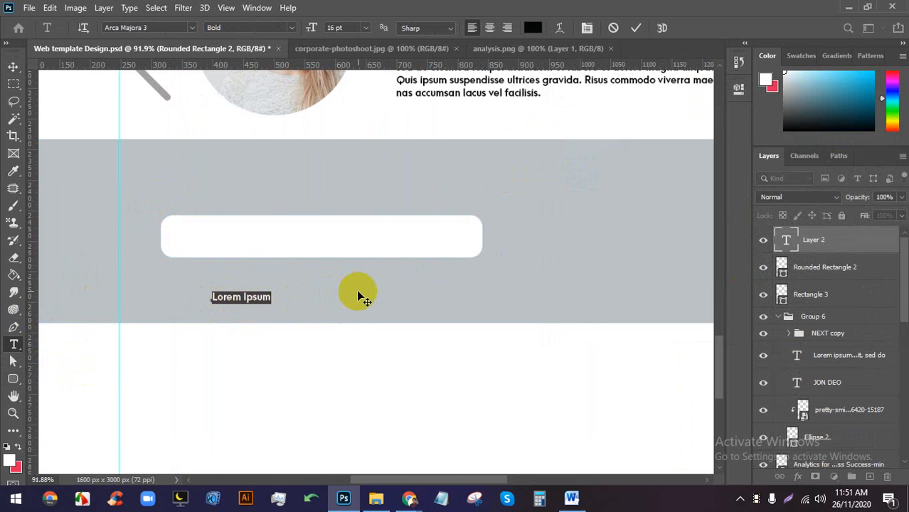
{"action": "type", "text": "e"}
{"action": "scroll", "coordinate": [288, 294], "scroll_direction": "up", "scroll_amount": 5}
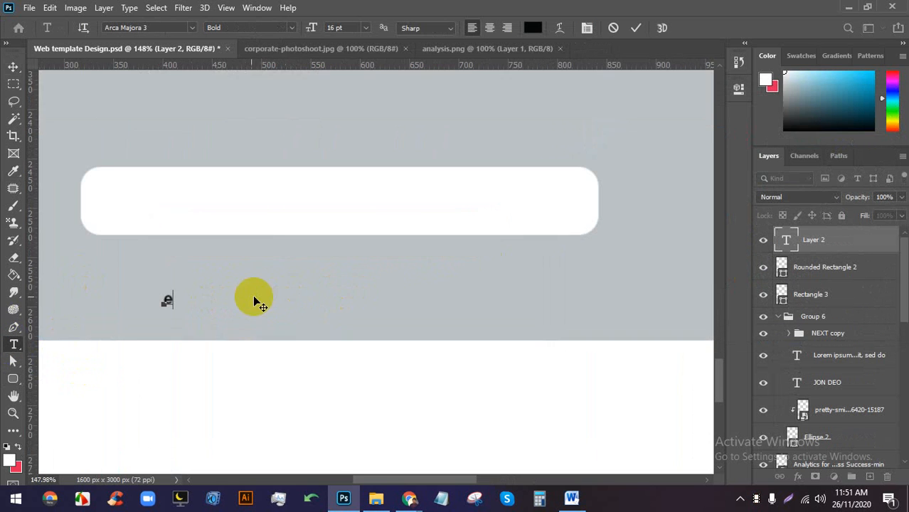
{"action": "left_click", "coordinate": [611, 28]}
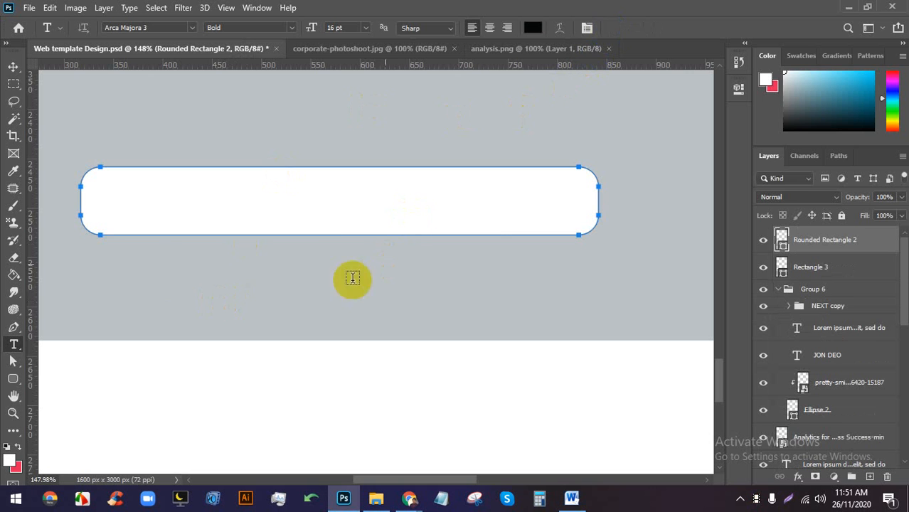
Add the text "E-mail ID" at about 25.93 pt and place it near the start of the white rounded field.
{"action": "left_click", "coordinate": [170, 202]}
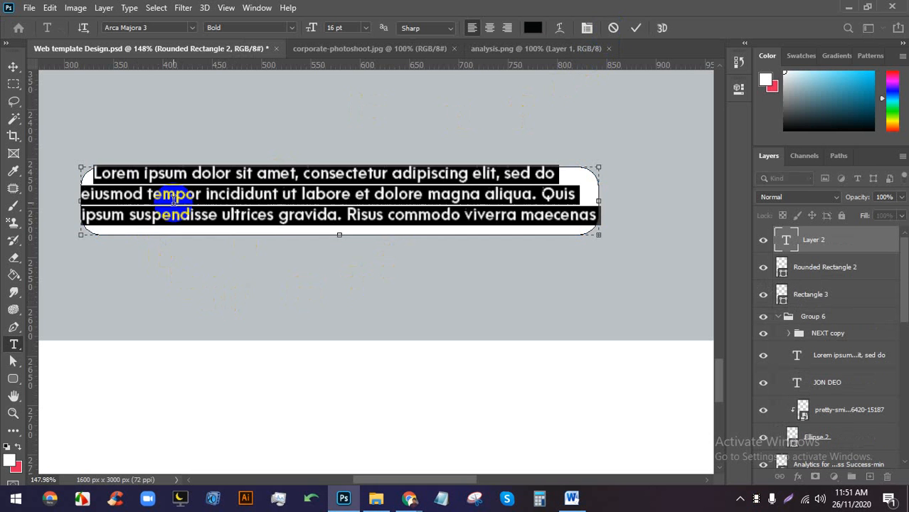
{"action": "left_click", "coordinate": [612, 28]}
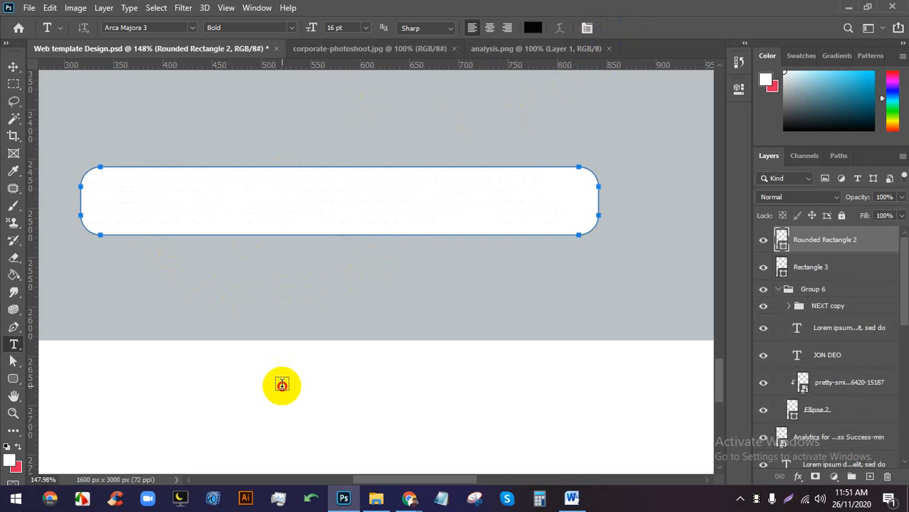
{"action": "left_click", "coordinate": [285, 384]}
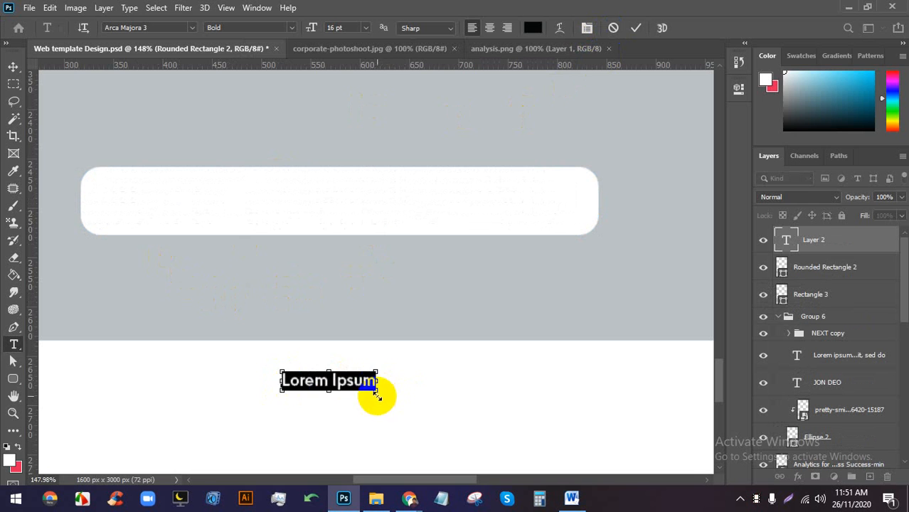
{"action": "left_click_drag", "start_coordinate": [373, 390], "coordinate": [433, 404]}
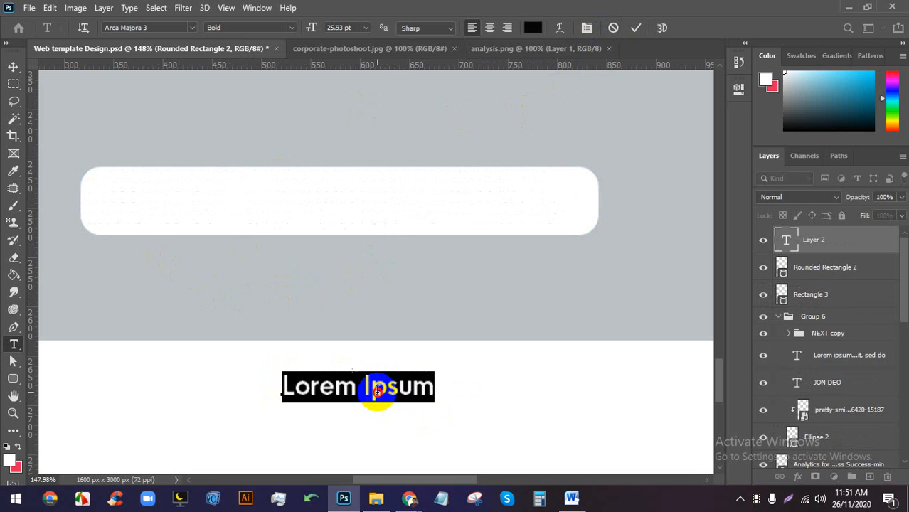
{"action": "left_click_drag", "start_coordinate": [399, 441], "coordinate": [330, 430]}
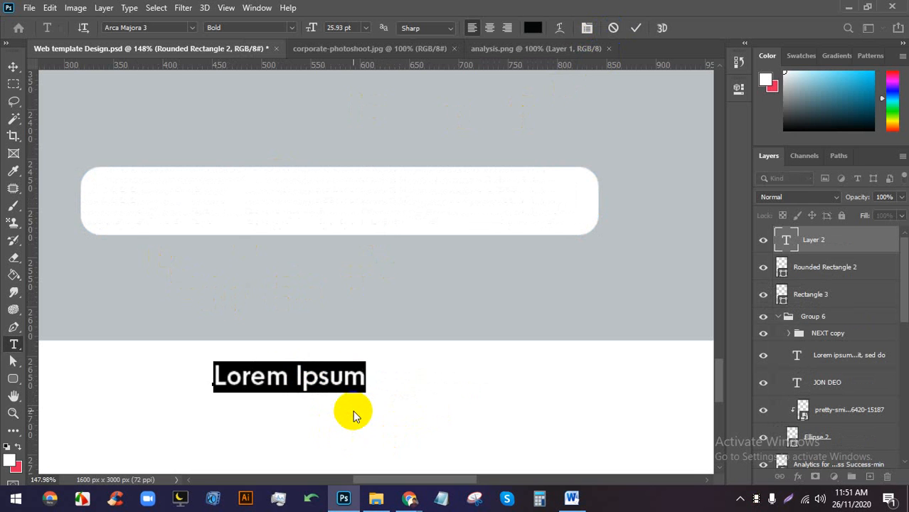
{"action": "type", "text": "e"}
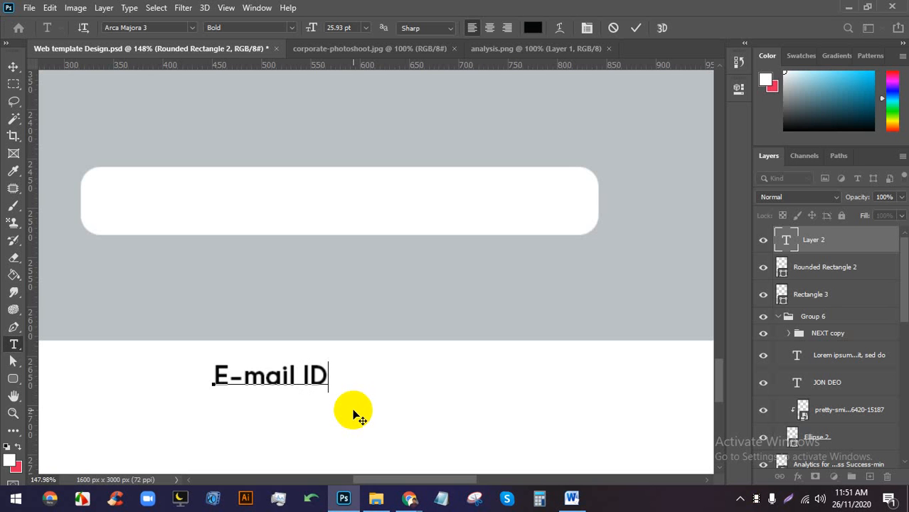
{"action": "left_click_drag", "start_coordinate": [348, 420], "coordinate": [241, 269]}
{"action": "left_click", "coordinate": [635, 28]}
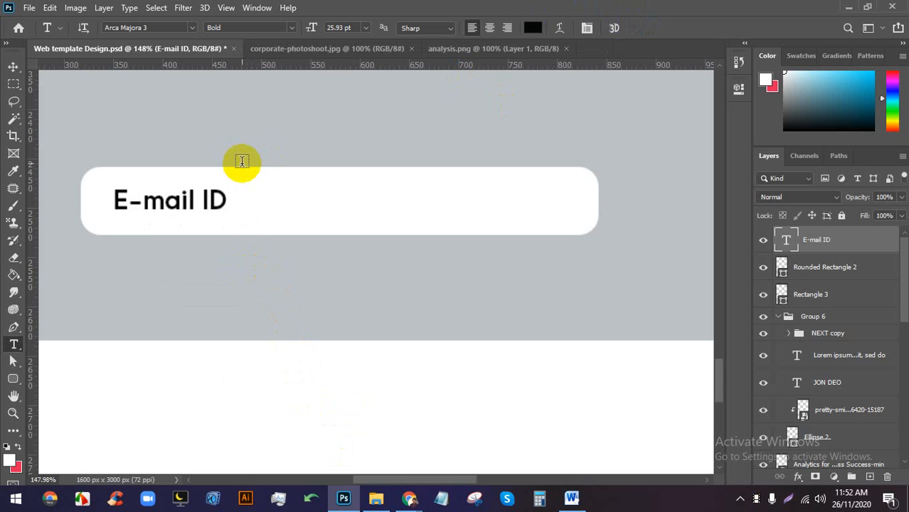
Lower the opacity of the "E-mail ID" text layer to 37%.
{"action": "double_click", "coordinate": [211, 197]}
{"action": "left_click", "coordinate": [210, 191]}
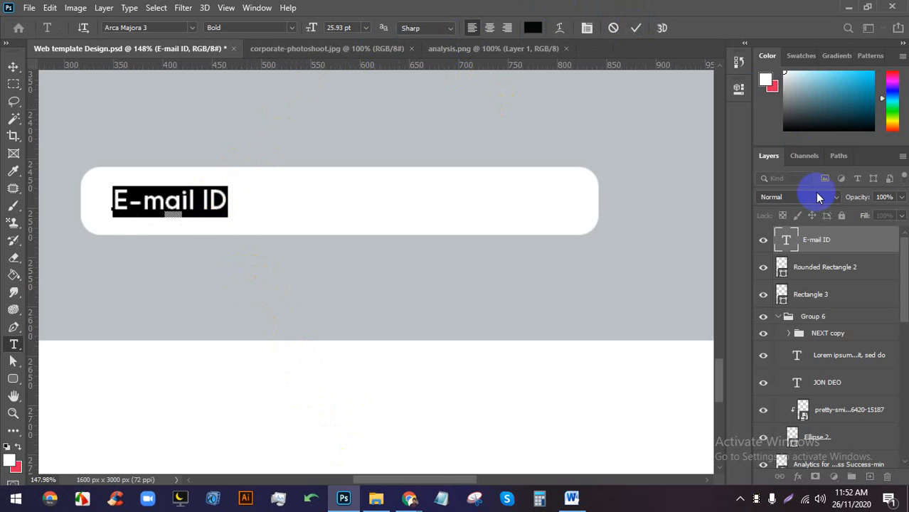
{"action": "left_click", "coordinate": [901, 196]}
{"action": "left_click_drag", "start_coordinate": [900, 211], "coordinate": [866, 215]}
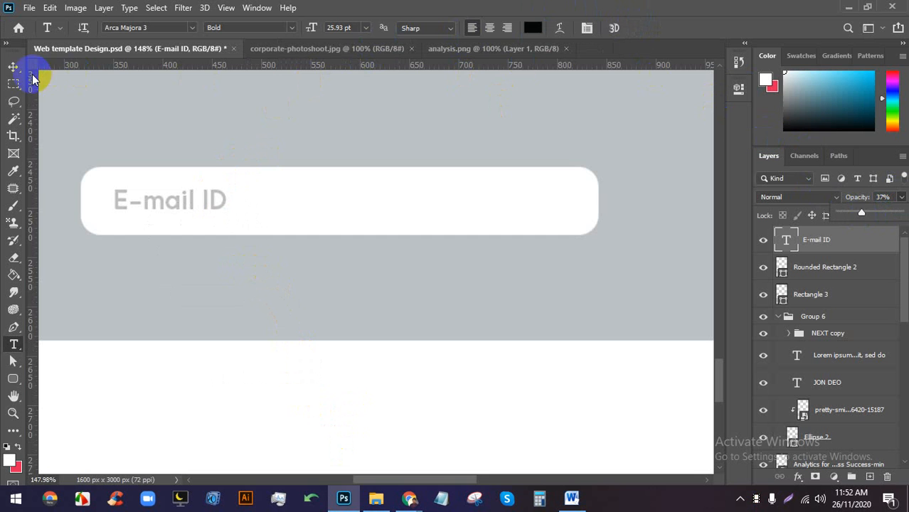
Duplicate the white rounded rectangle and place the copy beside the "E-mail ID" field in the grey band.
{"action": "left_click", "coordinate": [13, 66]}
{"action": "scroll", "coordinate": [298, 363], "scroll_direction": "down", "scroll_amount": 3}
{"action": "scroll", "coordinate": [441, 326], "scroll_direction": "down", "scroll_amount": 3}
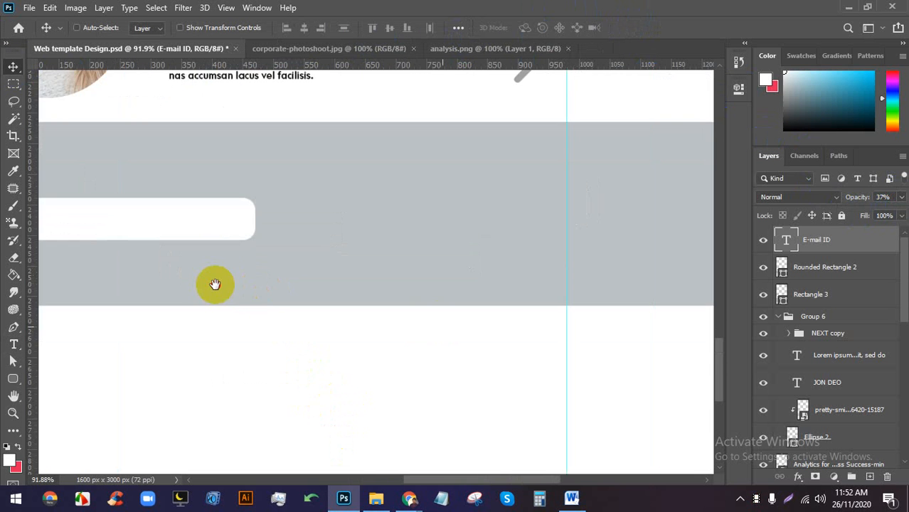
{"action": "scroll", "coordinate": [135, 252], "scroll_direction": "up", "scroll_amount": 4}
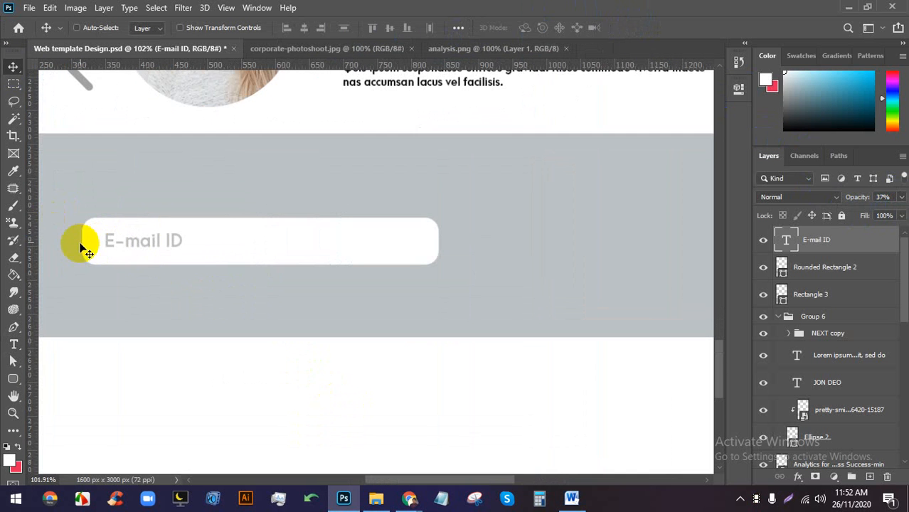
{"action": "left_click_drag", "start_coordinate": [352, 286], "coordinate": [298, 291]}
{"action": "left_click_drag", "start_coordinate": [431, 287], "coordinate": [337, 288]}
{"action": "scroll", "coordinate": [420, 277], "scroll_direction": "up", "scroll_amount": 2}
{"action": "left_click_drag", "start_coordinate": [424, 275], "coordinate": [379, 273]}
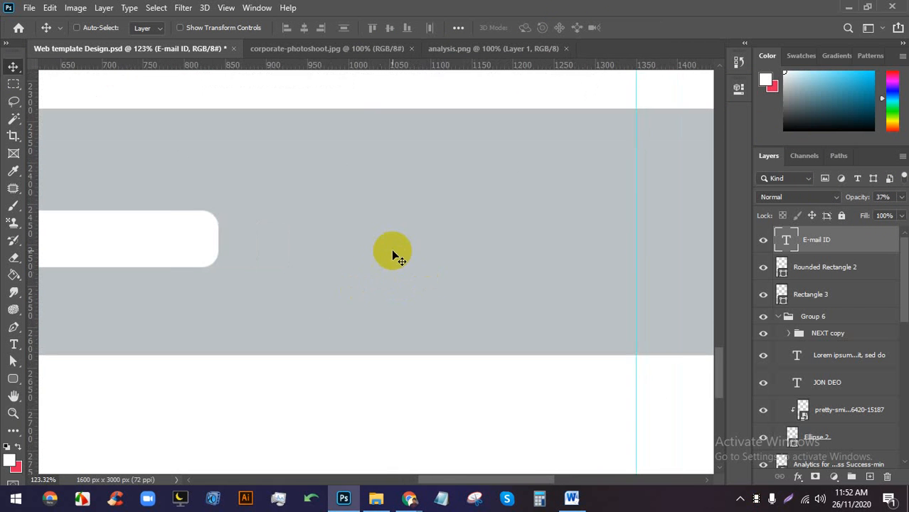
{"action": "scroll", "coordinate": [389, 249], "scroll_direction": "up", "scroll_amount": 2}
{"action": "scroll", "coordinate": [842, 274], "scroll_direction": "down", "scroll_amount": 4}
{"action": "scroll", "coordinate": [821, 278], "scroll_direction": "up", "scroll_amount": 4}
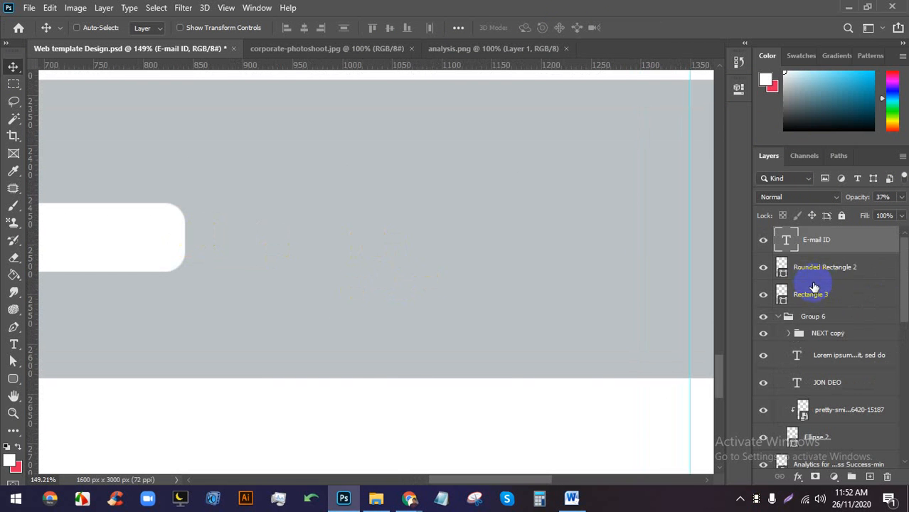
{"action": "left_click", "coordinate": [831, 278]}
{"action": "scroll", "coordinate": [583, 278], "scroll_direction": "down", "scroll_amount": 3}
{"action": "scroll", "coordinate": [360, 294], "scroll_direction": "down", "scroll_amount": 2}
{"action": "left_click_drag", "start_coordinate": [359, 293], "coordinate": [554, 286]}
{"action": "scroll", "coordinate": [552, 286], "scroll_direction": "up", "scroll_amount": 1}
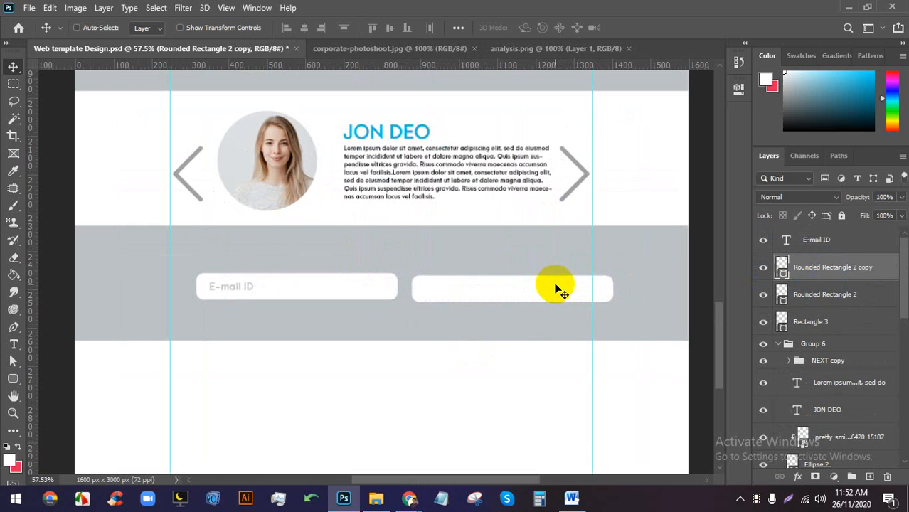
Narrow the copied rounded rectangle to about 313 px wide, keeping its 69 px height.
{"action": "key", "text": "ctrl+t"}
{"action": "left_click_drag", "start_coordinate": [610, 290], "coordinate": [531, 294]}
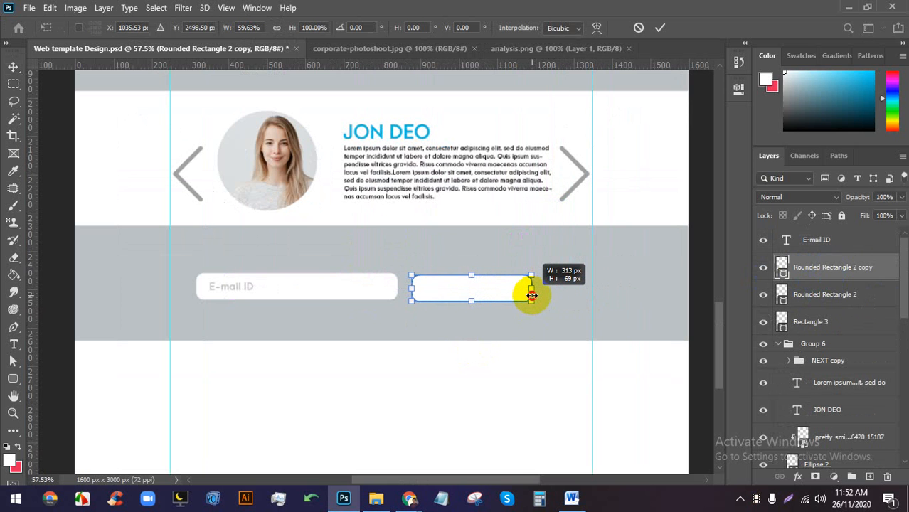
{"action": "left_click", "coordinate": [660, 28]}
Align the vertical centers of the two rounded rectangles and the "E-mail ID" text.
{"action": "scroll", "coordinate": [507, 308], "scroll_direction": "up", "scroll_amount": 6}
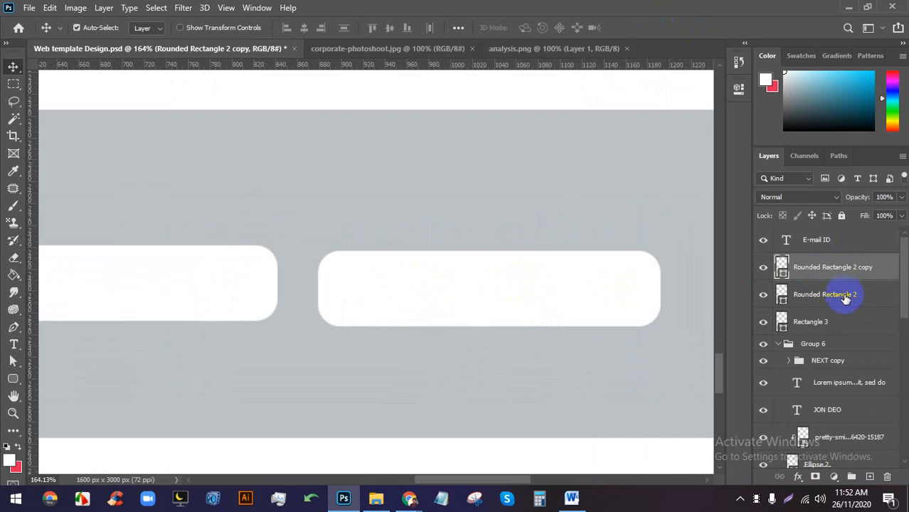
{"action": "left_click", "coordinate": [844, 298], "text": "ctrl"}
{"action": "left_click", "coordinate": [389, 28]}
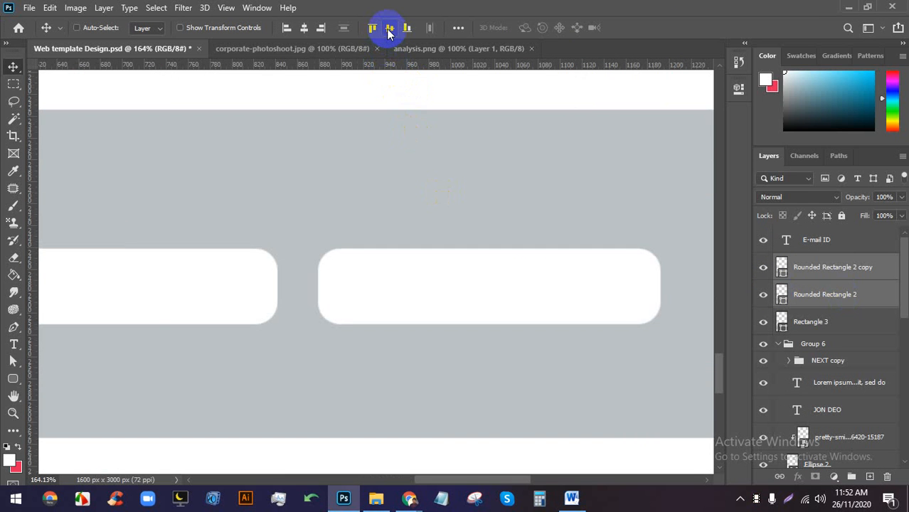
{"action": "scroll", "coordinate": [355, 193], "scroll_direction": "down", "scroll_amount": 5}
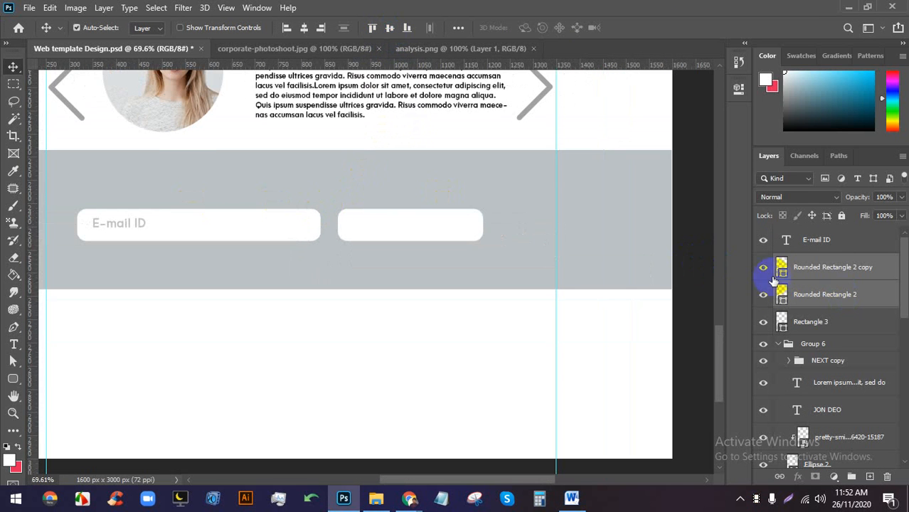
{"action": "left_click", "coordinate": [826, 245], "text": "ctrl"}
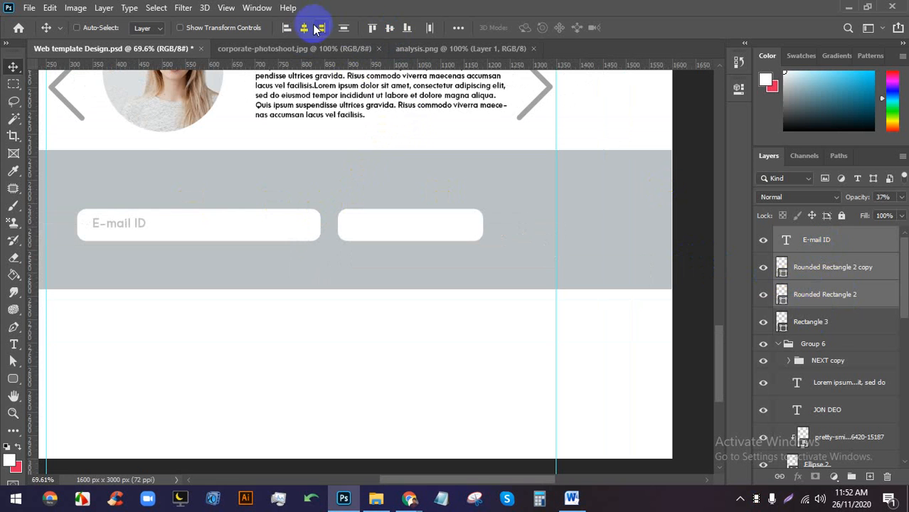
{"action": "left_click", "coordinate": [389, 28]}
{"action": "scroll", "coordinate": [375, 156], "scroll_direction": "down", "scroll_amount": 2}
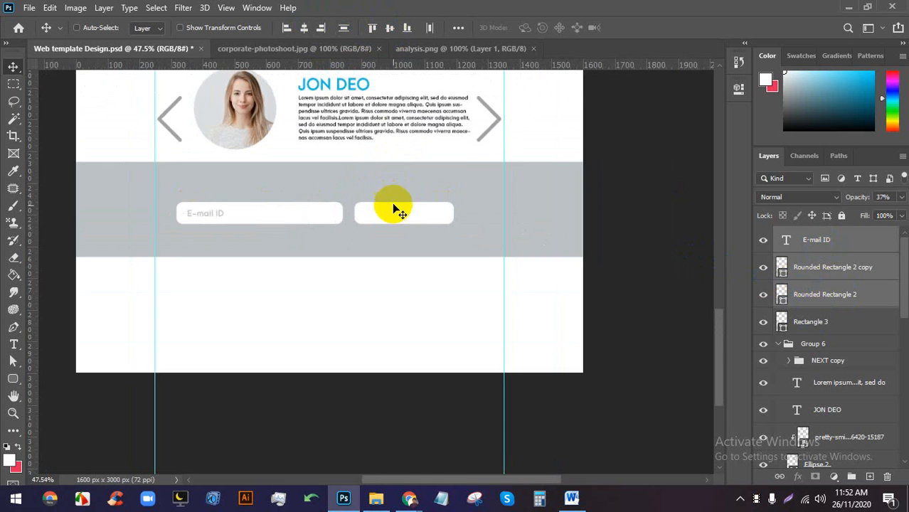
Recolor the smaller rounded rectangle with the red f00808.
{"action": "scroll", "coordinate": [392, 213], "scroll_direction": "up", "scroll_amount": 5}
{"action": "scroll", "coordinate": [269, 203], "scroll_direction": "up", "scroll_amount": 1}
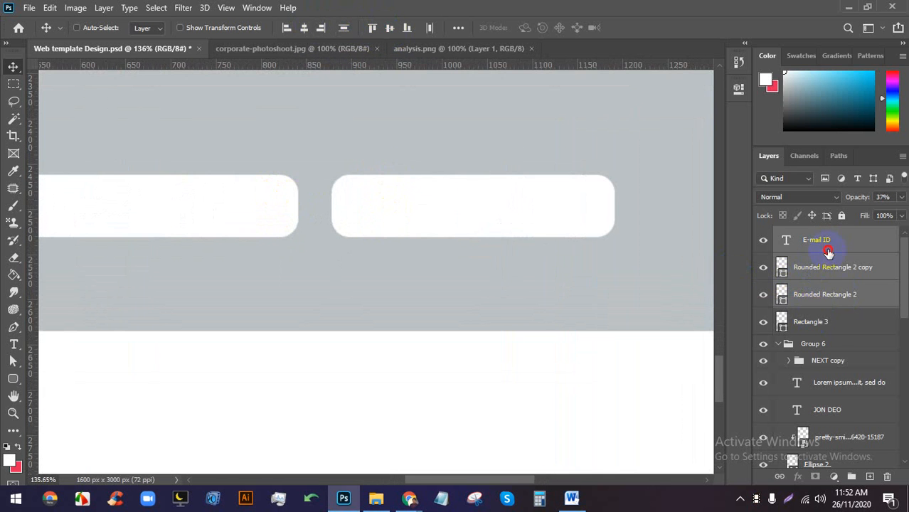
{"action": "left_click", "coordinate": [828, 250]}
{"action": "left_click", "coordinate": [779, 270]}
{"action": "double_click", "coordinate": [780, 270]}
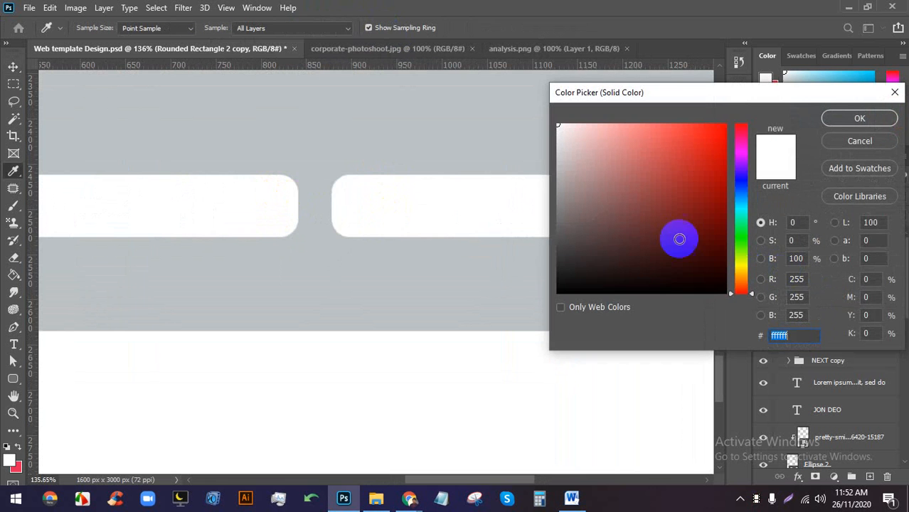
{"action": "left_click", "coordinate": [714, 142]}
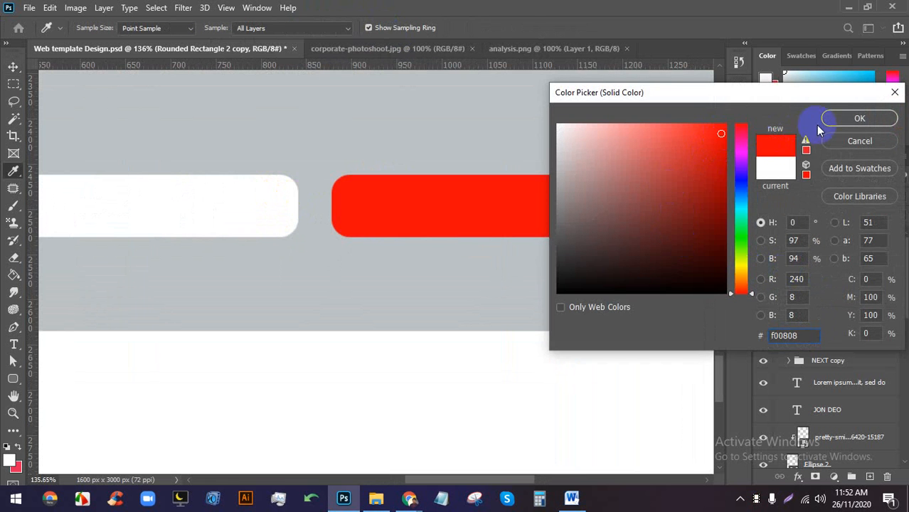
{"action": "left_click", "coordinate": [857, 119]}
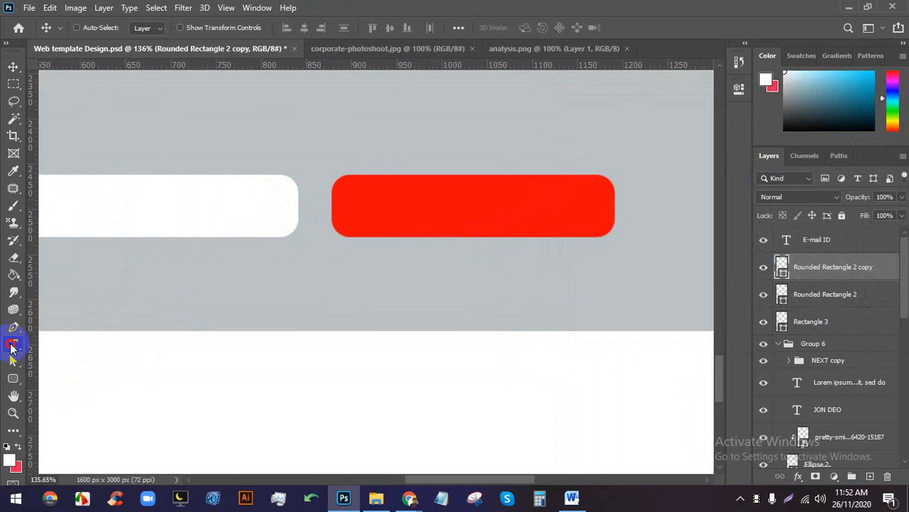
Add the text "Subscribe" at 16 pt and place it on the red rounded rectangle.
{"action": "left_click", "coordinate": [12, 346]}
{"action": "left_click", "coordinate": [341, 298]}
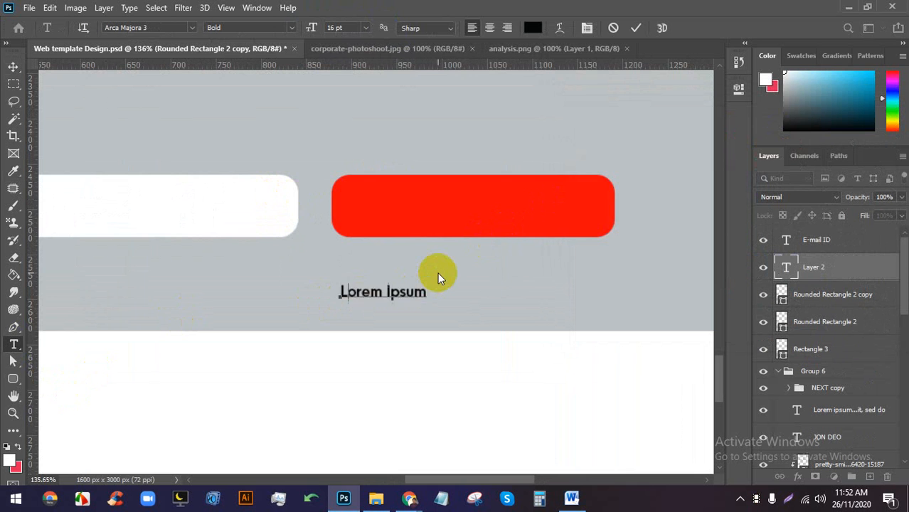
{"action": "type", "text": "Subscribe"}
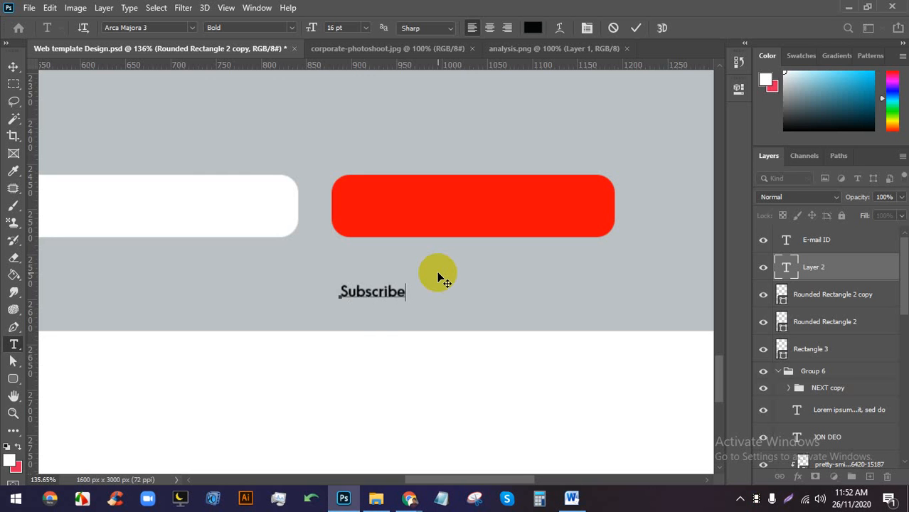
{"action": "left_click_drag", "start_coordinate": [372, 349], "coordinate": [447, 269]}
{"action": "left_click", "coordinate": [634, 28]}
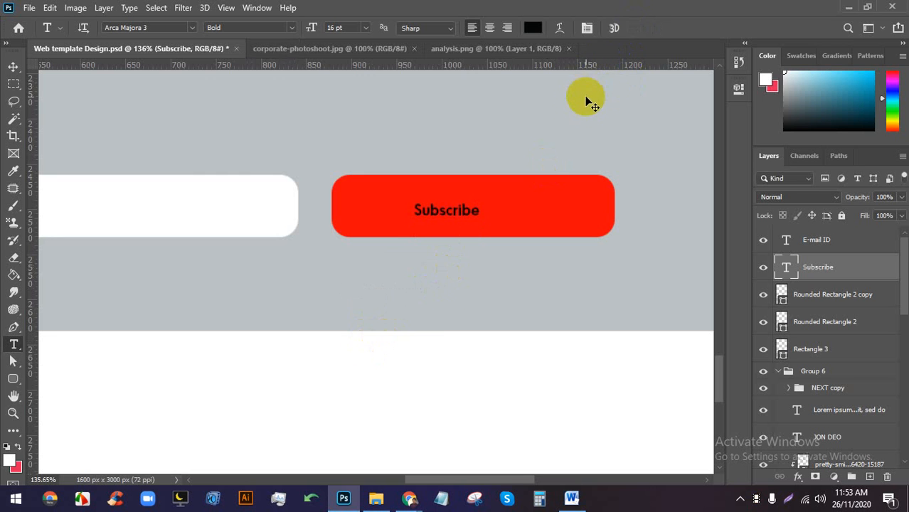
Scale the "Subscribe" text to about 222%, center it on the red button, and save the document.
{"action": "key", "text": "ctrl+t"}
{"action": "left_click_drag", "start_coordinate": [478, 219], "coordinate": [519, 215]}
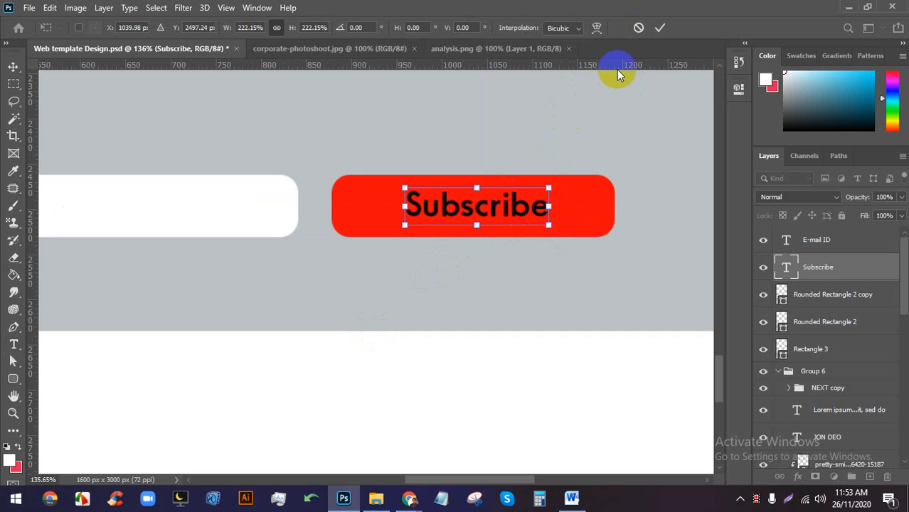
{"action": "left_click", "coordinate": [660, 27]}
{"action": "scroll", "coordinate": [476, 208], "scroll_direction": "down", "scroll_amount": 3}
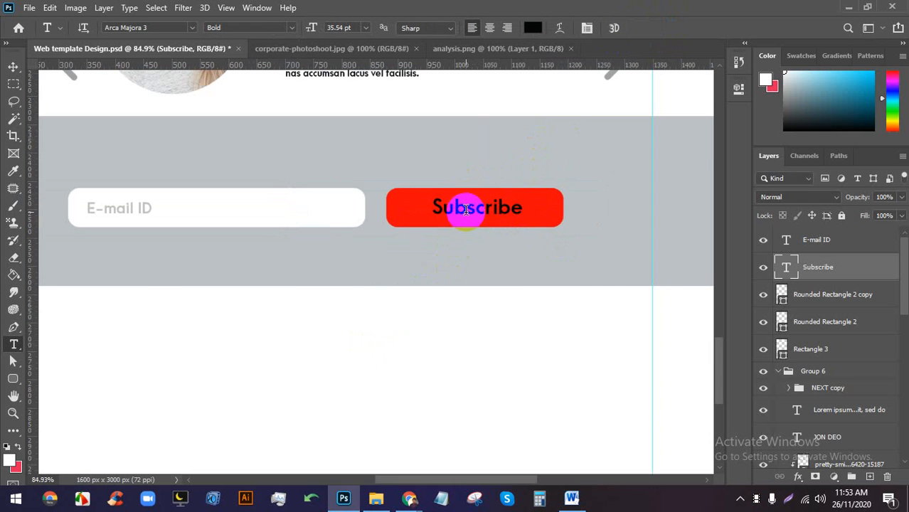
{"action": "key", "text": "ctrl+s"}
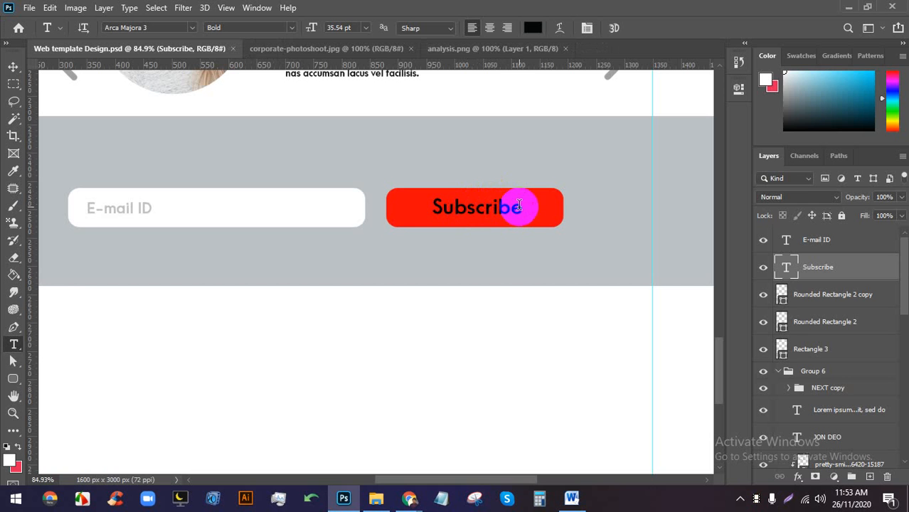
Switch to Chrome, dismiss the downloads bar, and check the Flaticon branding icon page and the Google Meet call.
{"action": "mouse_move", "coordinate": [410, 498]}
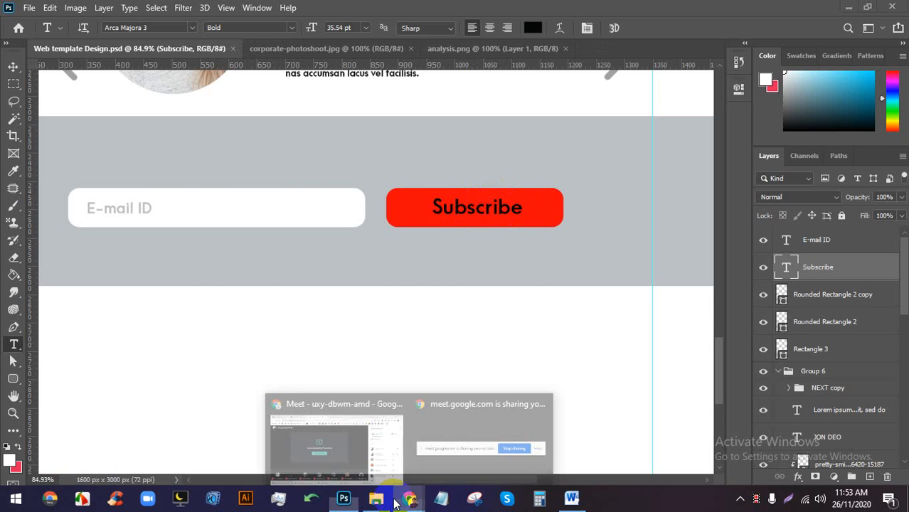
{"action": "left_click", "coordinate": [348, 455]}
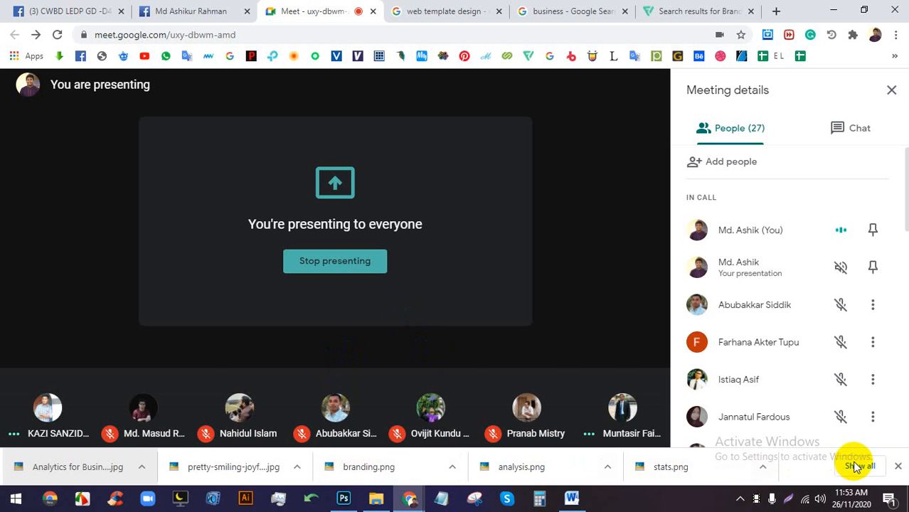
{"action": "left_click", "coordinate": [899, 466]}
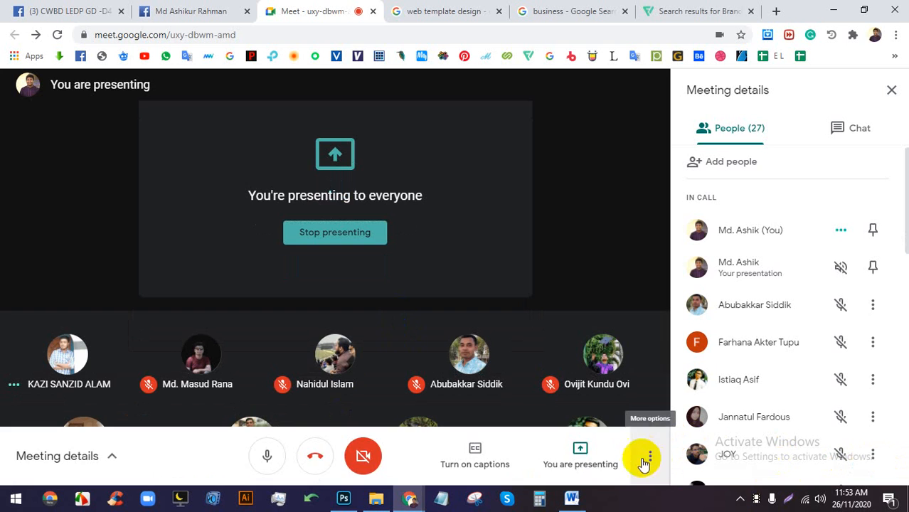
{"action": "left_click", "coordinate": [679, 9]}
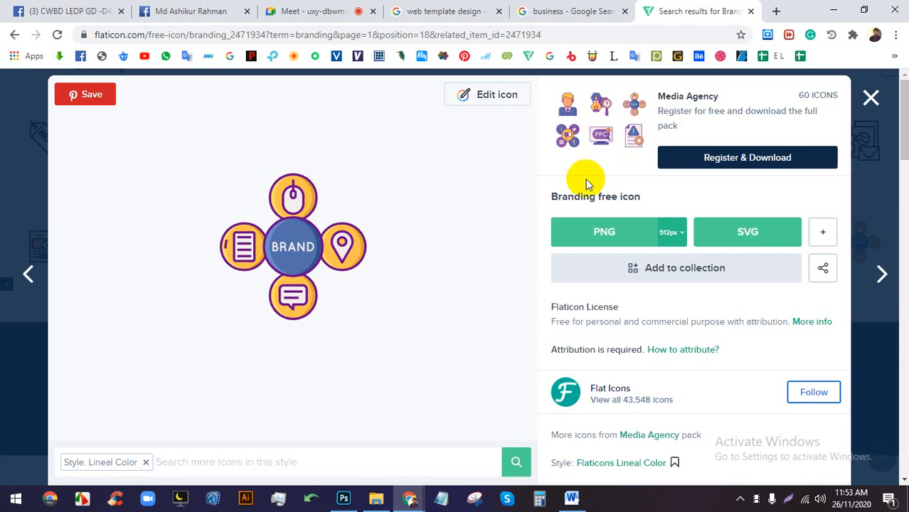
{"action": "left_click", "coordinate": [314, 10]}
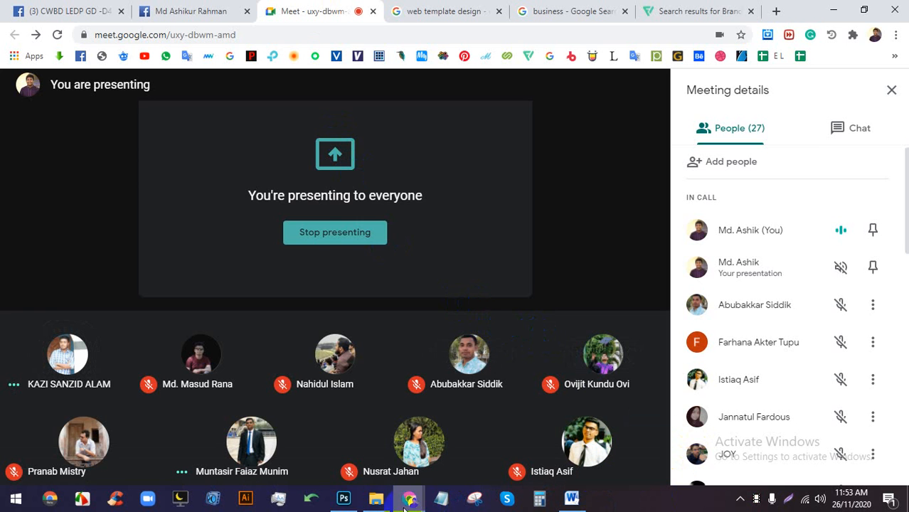
{"action": "left_click", "coordinate": [345, 498]}
{"action": "mouse_move", "coordinate": [408, 494]}
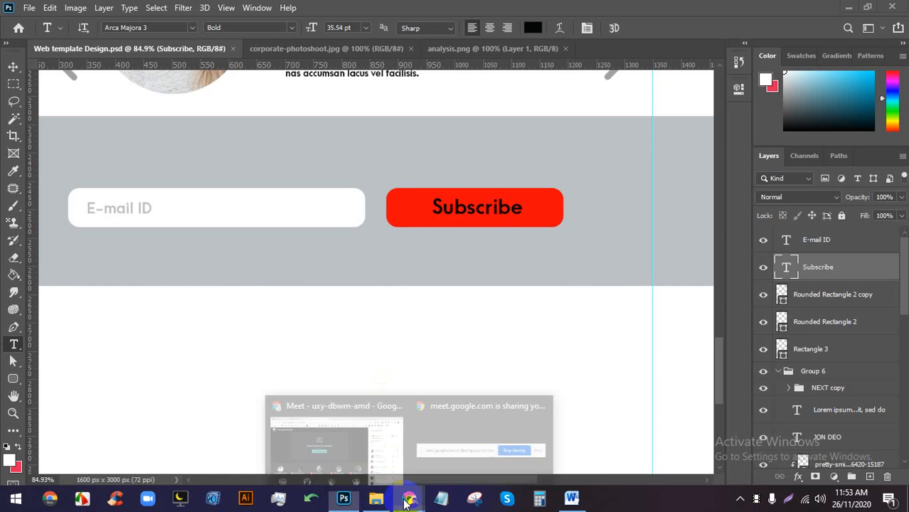
{"action": "left_click", "coordinate": [387, 449]}
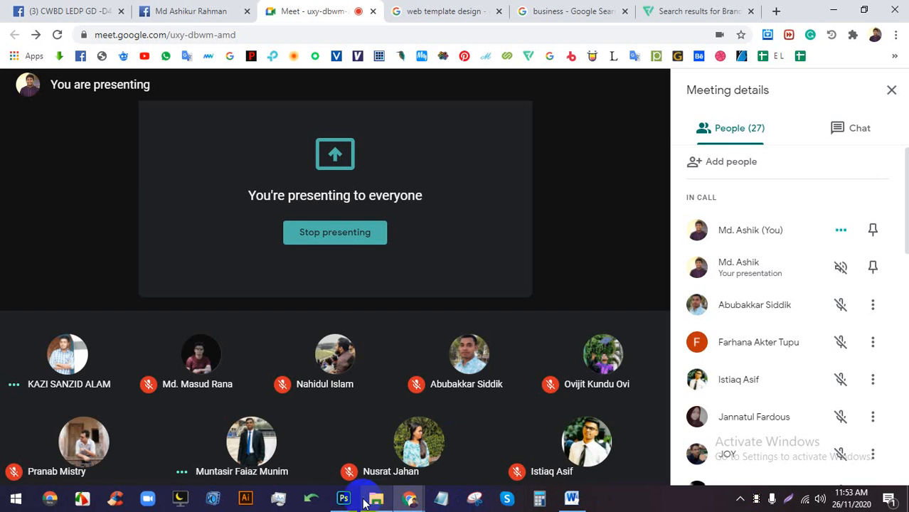
{"action": "left_click", "coordinate": [343, 498]}
{"action": "mouse_move", "coordinate": [409, 498]}
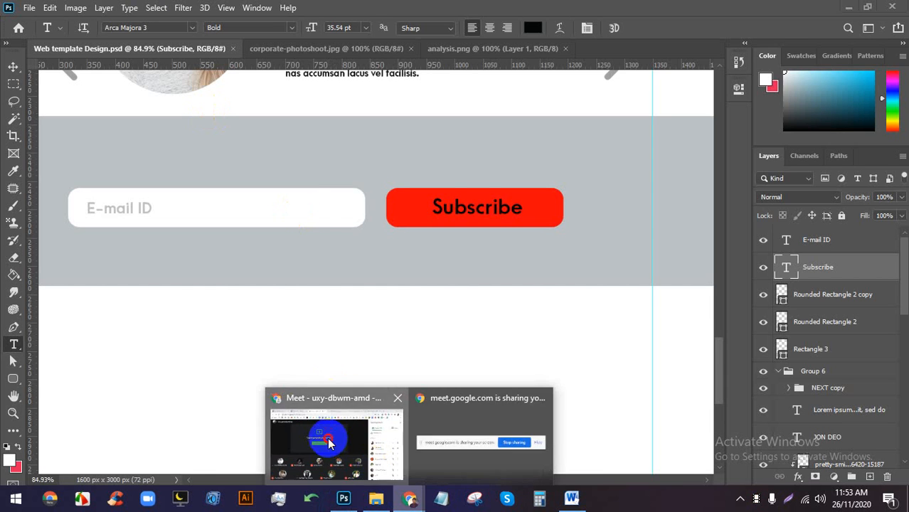
Switch to Chrome, look through the posts in the Facebook group CWBD LEDP GD -D44 (Morning), and return to Photoshop.
{"action": "left_click", "coordinate": [334, 444]}
{"action": "left_click", "coordinate": [117, 10]}
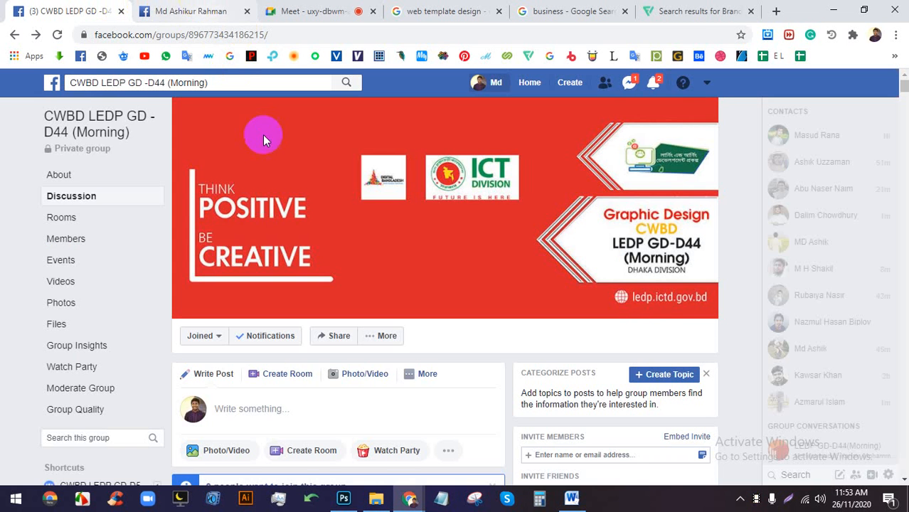
{"action": "scroll", "coordinate": [355, 253], "scroll_direction": "down", "scroll_amount": 3}
{"action": "scroll", "coordinate": [355, 256], "scroll_direction": "up", "scroll_amount": 3}
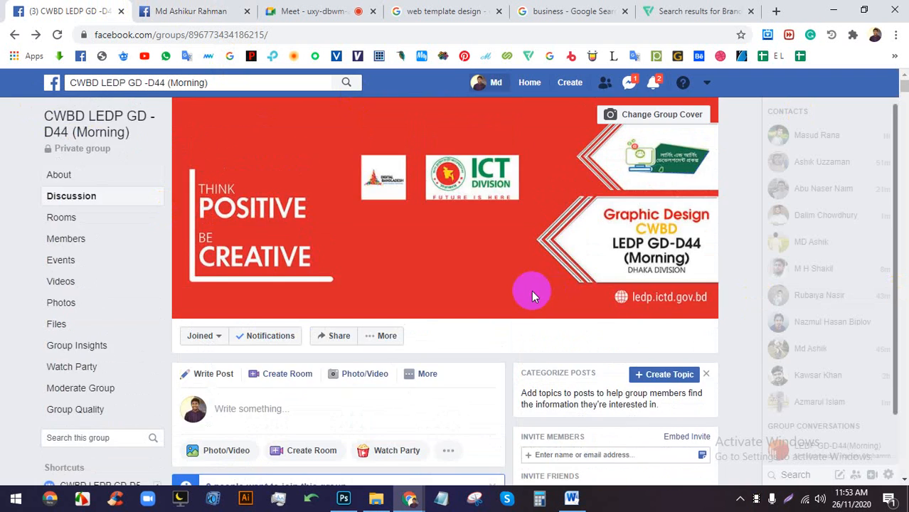
{"action": "scroll", "coordinate": [531, 290], "scroll_direction": "down", "scroll_amount": 5}
{"action": "scroll", "coordinate": [173, 250], "scroll_direction": "down", "scroll_amount": 4}
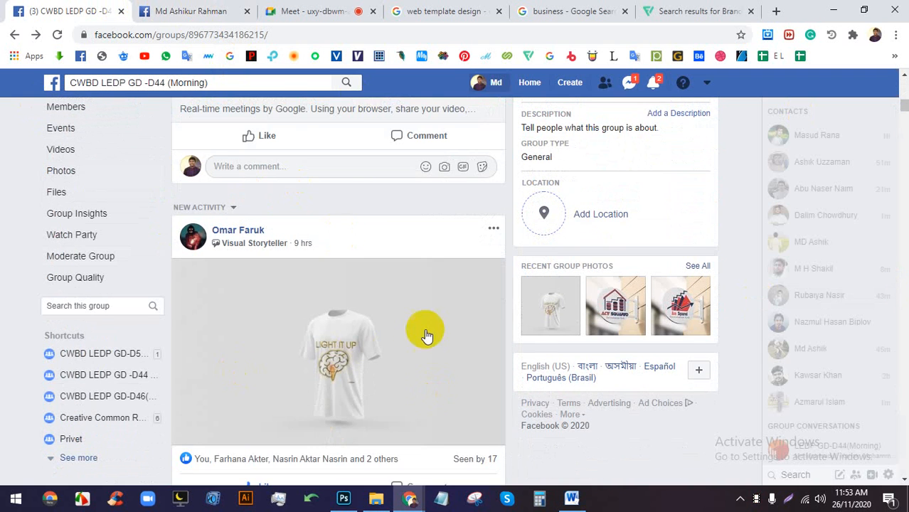
{"action": "scroll", "coordinate": [428, 305], "scroll_direction": "down", "scroll_amount": 6}
{"action": "scroll", "coordinate": [429, 307], "scroll_direction": "down", "scroll_amount": 15}
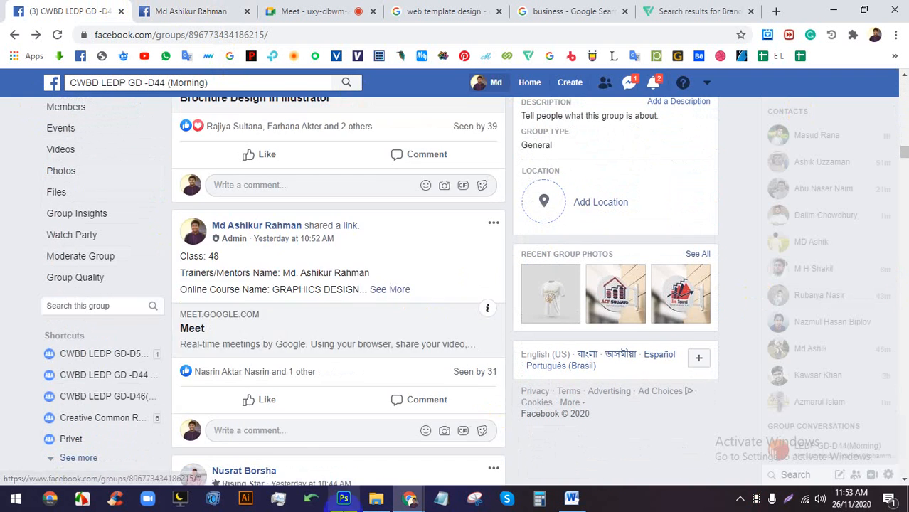
{"action": "scroll", "coordinate": [483, 313], "scroll_direction": "down", "scroll_amount": 20}
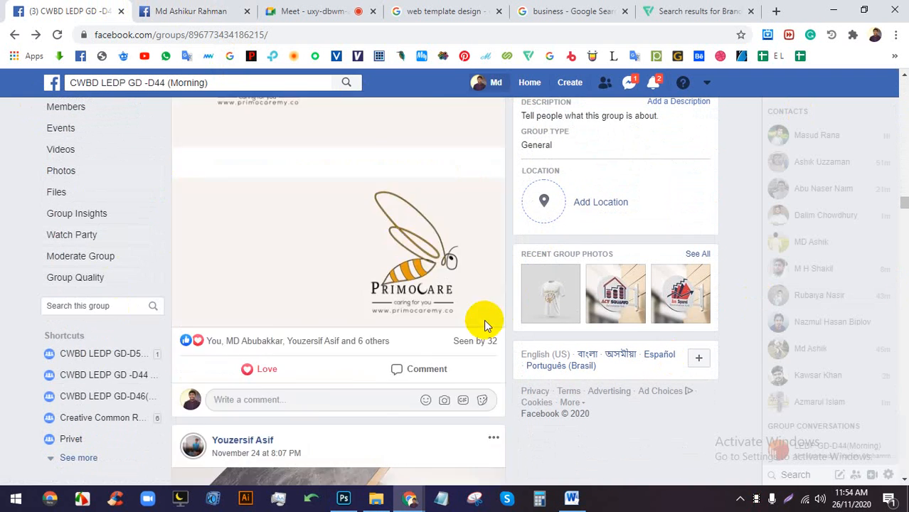
{"action": "scroll", "coordinate": [486, 331], "scroll_direction": "down", "scroll_amount": 20}
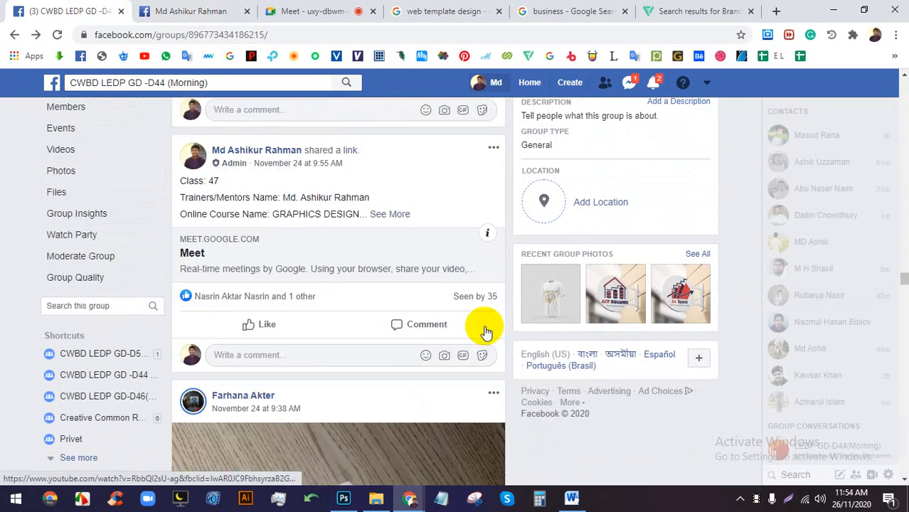
{"action": "scroll", "coordinate": [476, 355], "scroll_direction": "down", "scroll_amount": 20}
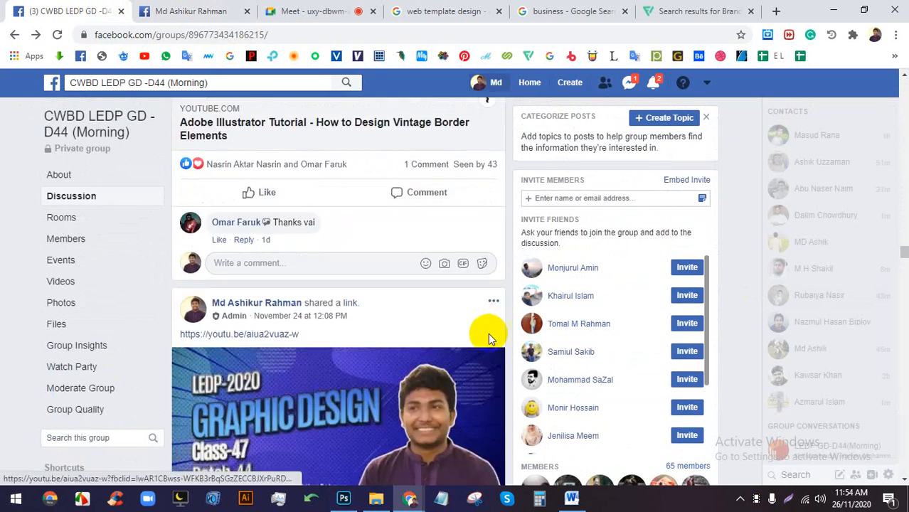
{"action": "left_click", "coordinate": [331, 11]}
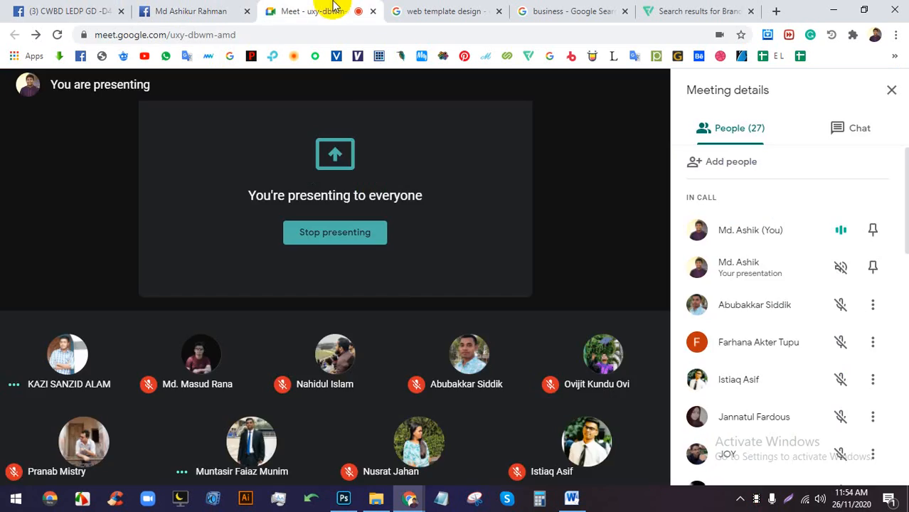
{"action": "left_click", "coordinate": [340, 502]}
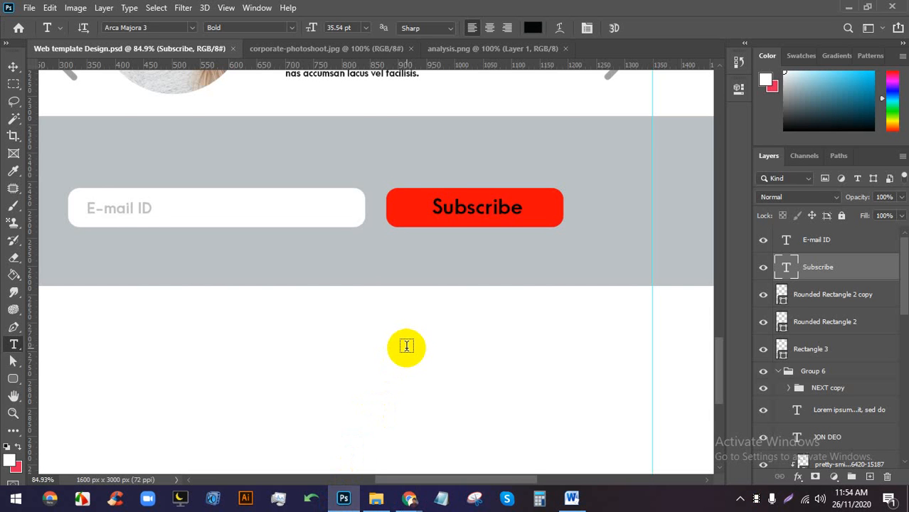
{"action": "scroll", "coordinate": [406, 346], "scroll_direction": "down", "scroll_amount": 3}
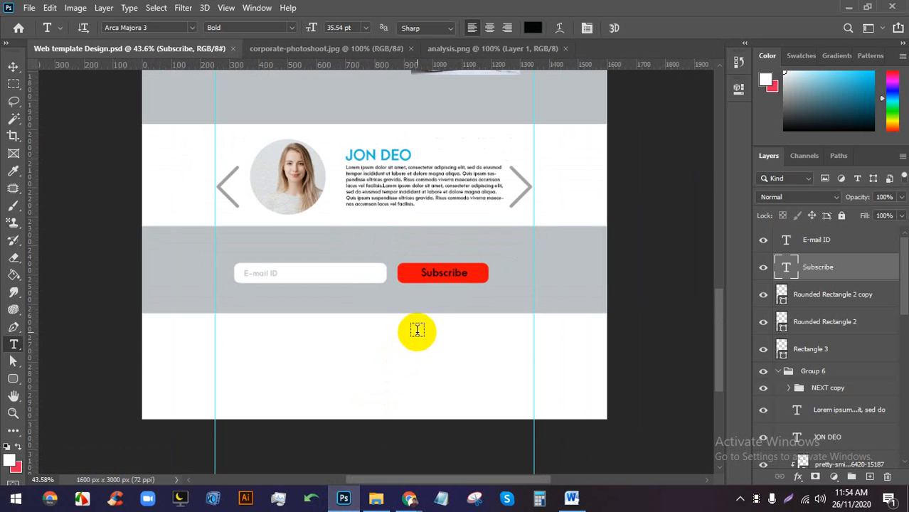
{"action": "scroll", "coordinate": [418, 330], "scroll_direction": "down", "scroll_amount": 1}
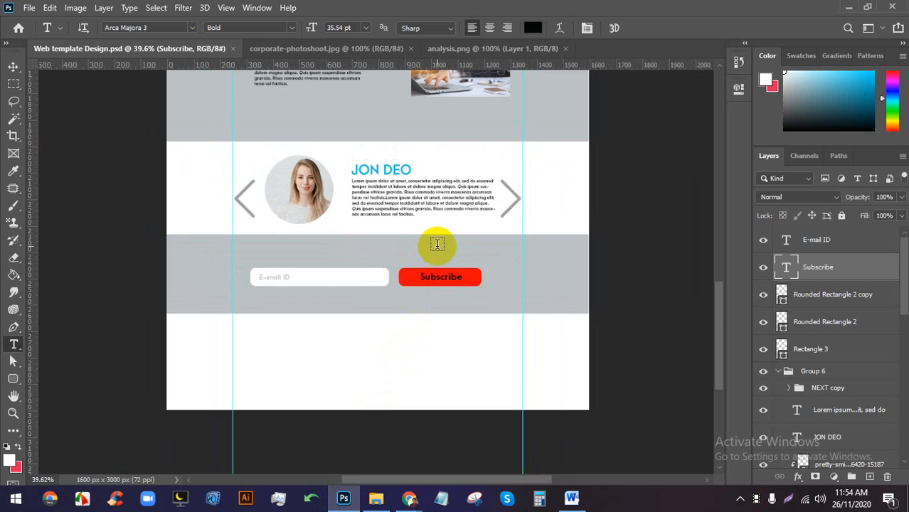
{"action": "scroll", "coordinate": [416, 285], "scroll_direction": "up", "scroll_amount": 4}
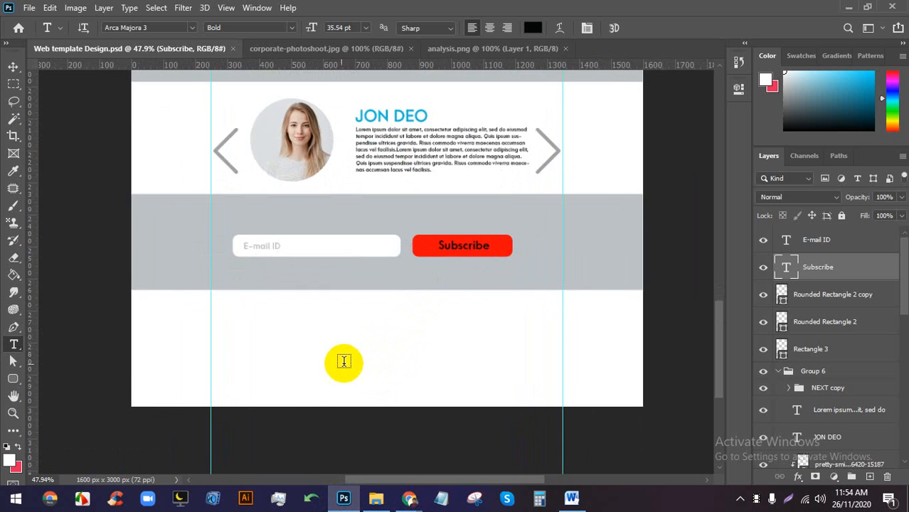
{"action": "scroll", "coordinate": [265, 370], "scroll_direction": "up", "scroll_amount": 4}
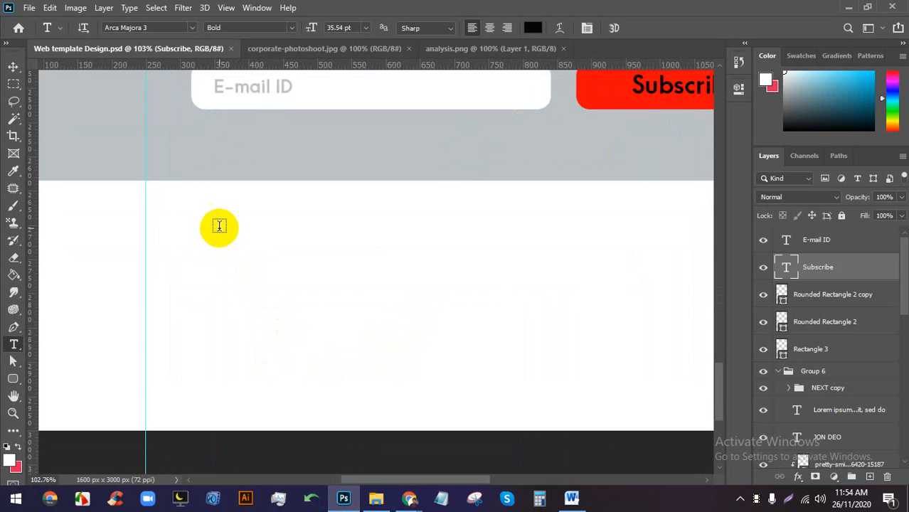
{"action": "left_click", "coordinate": [219, 222]}
{"action": "left_click_drag", "start_coordinate": [254, 259], "coordinate": [211, 266]}
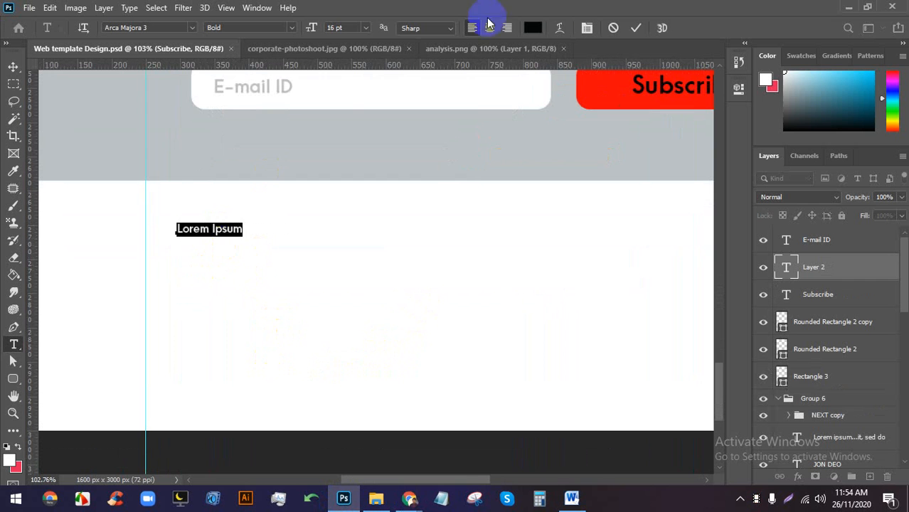
{"action": "left_click", "coordinate": [613, 28]}
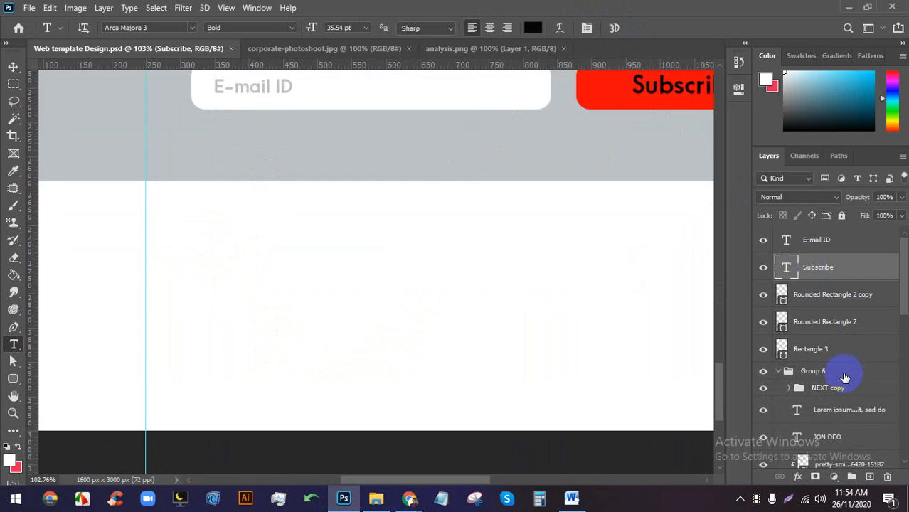
Group the E-mail ID and Subscribe text layers with the two rounded rectangles and the Rectangle 3 background.
{"action": "left_click", "coordinate": [844, 345]}
{"action": "left_click", "coordinate": [848, 241], "text": "shift"}
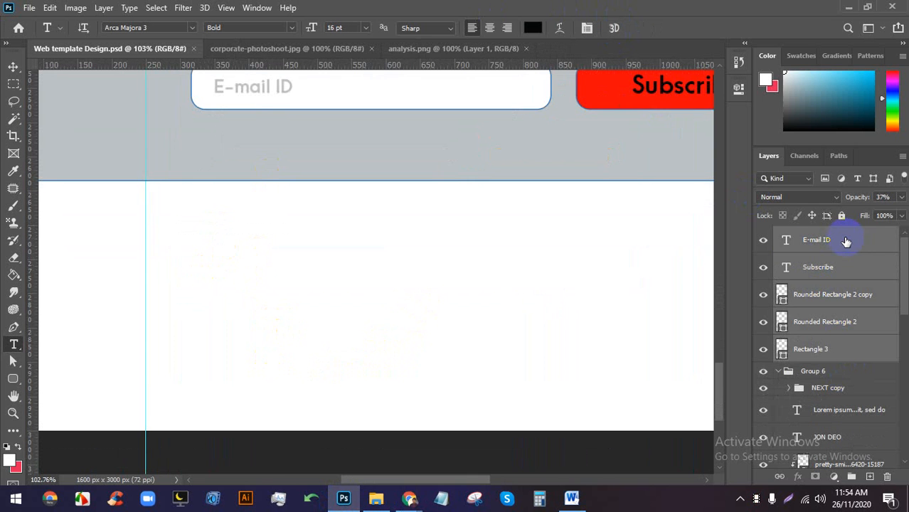
{"action": "key", "text": "ctrl+g"}
Add the 16 pt text "About Company" in the white area below the grey subscription band.
{"action": "left_click", "coordinate": [199, 272]}
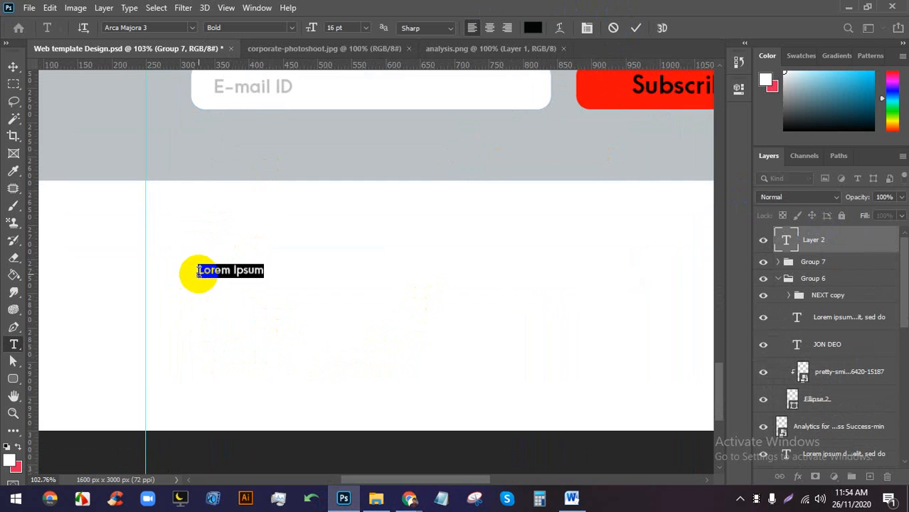
{"action": "left_click_drag", "start_coordinate": [217, 328], "coordinate": [204, 308]}
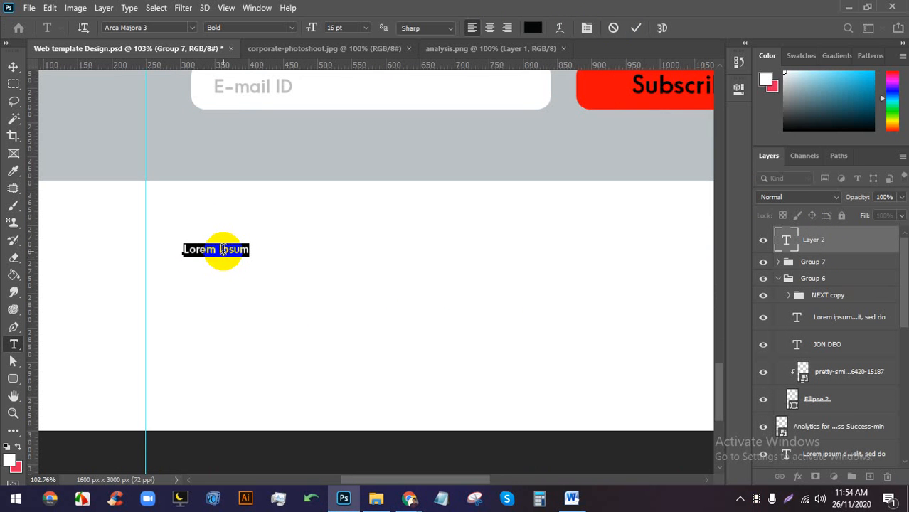
{"action": "key", "text": "BackSpace"}
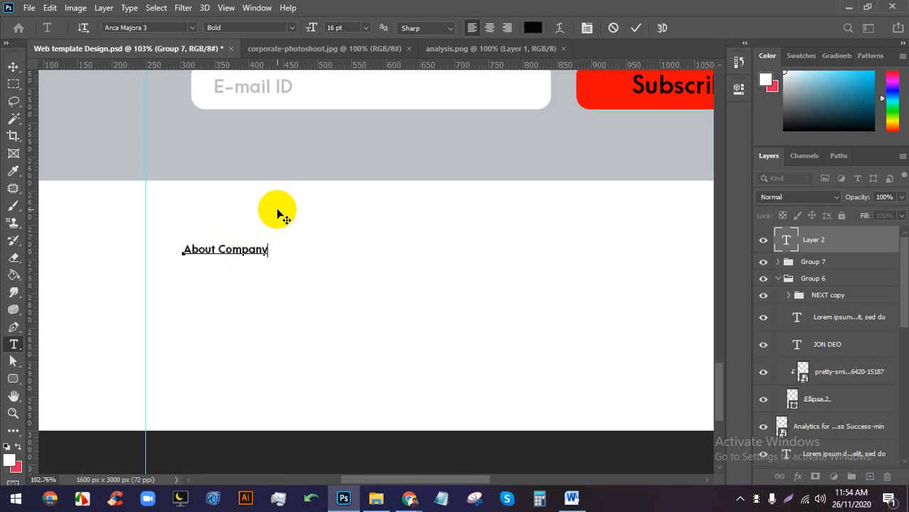
{"action": "left_click", "coordinate": [635, 28]}
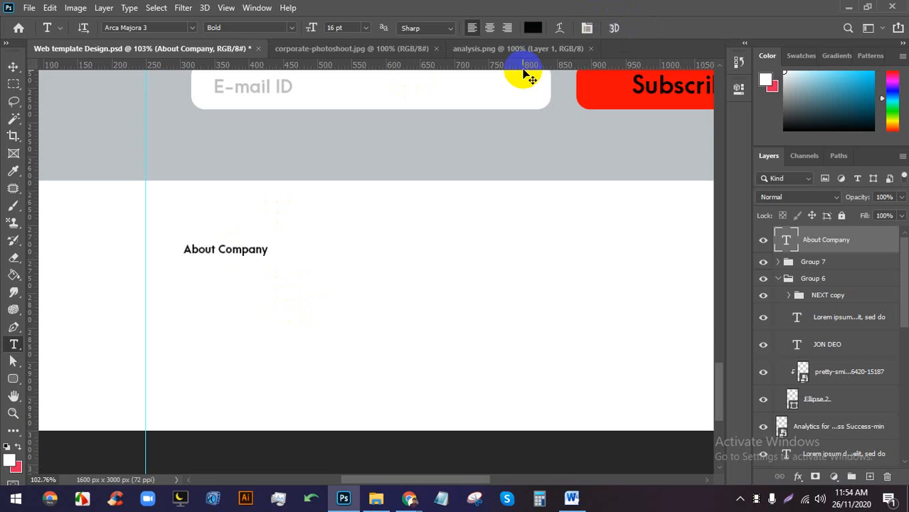
Enlarge the "About Company" text to about 32.69 pt and place it just inside the guide, below the grey band.
{"action": "key", "text": "ctrl+t"}
{"action": "left_click_drag", "start_coordinate": [270, 243], "coordinate": [355, 224]}
{"action": "mouse_move", "coordinate": [298, 228]}
{"action": "left_mouse_down"}
{"action": "mouse_move", "coordinate": [325, 223]}
{"action": "mouse_move", "coordinate": [287, 225]}
{"action": "left_mouse_up"}
{"action": "key", "text": "Return"}
Recolor the "About Company" heading with the blue 08add0 and save the document.
{"action": "triple_click", "coordinate": [284, 226]}
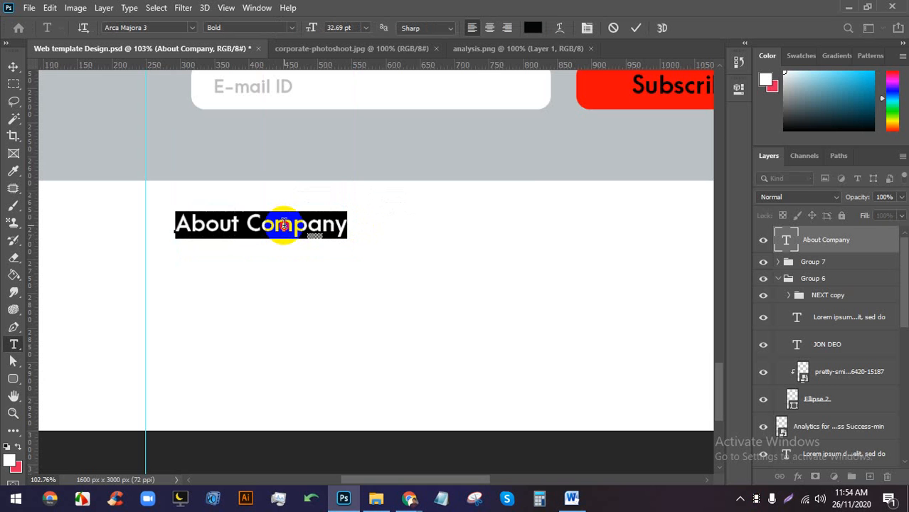
{"action": "left_click", "coordinate": [533, 27]}
{"action": "left_click", "coordinate": [702, 164]}
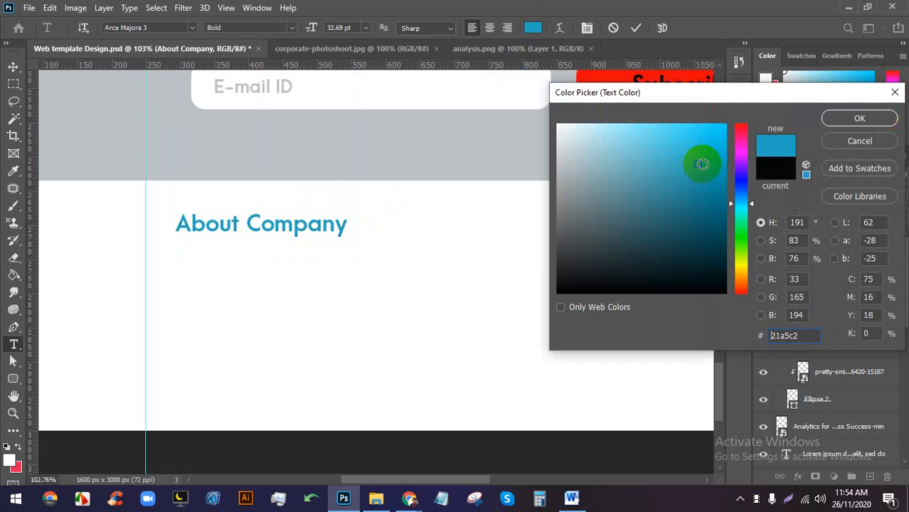
{"action": "mouse_move", "coordinate": [706, 162]}
{"action": "left_mouse_down"}
{"action": "mouse_move", "coordinate": [710, 154]}
{"action": "mouse_move", "coordinate": [709, 176]}
{"action": "mouse_move", "coordinate": [718, 150]}
{"action": "mouse_move", "coordinate": [714, 156]}
{"action": "left_mouse_up"}
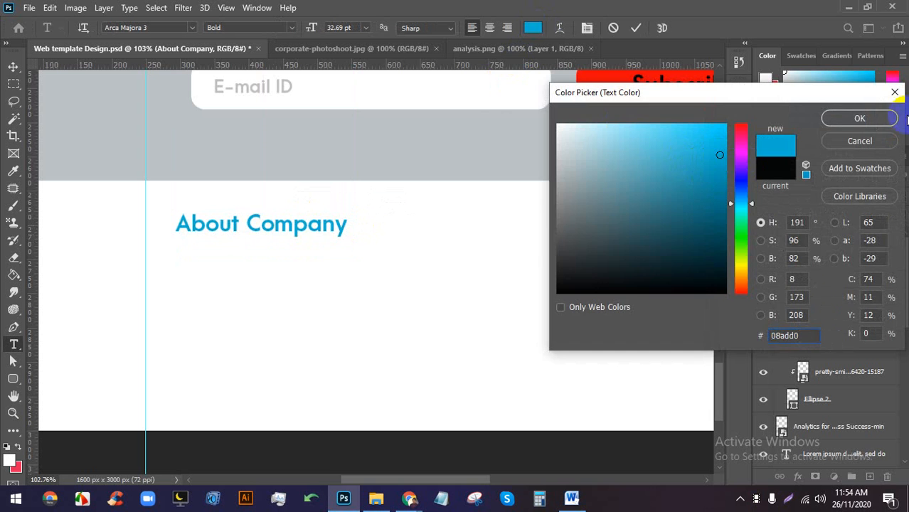
{"action": "left_click", "coordinate": [853, 118]}
{"action": "left_click", "coordinate": [634, 27]}
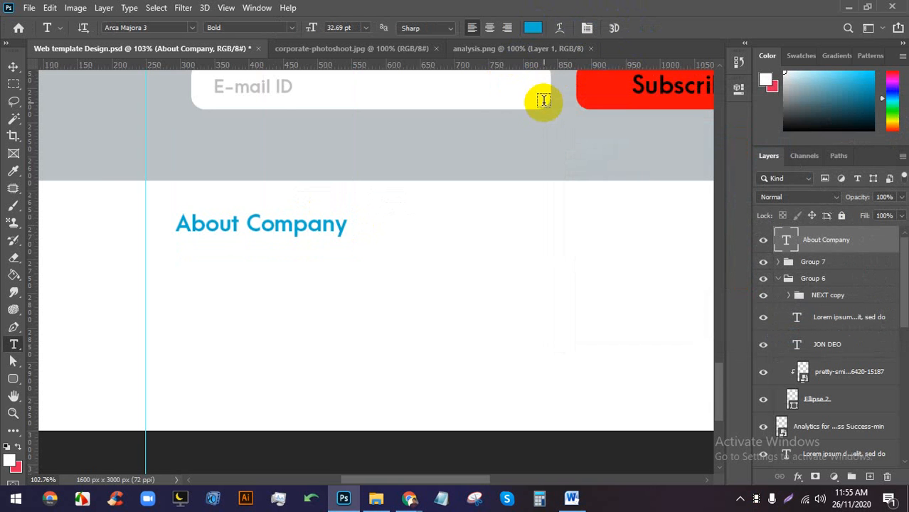
{"action": "key", "text": "ctrl+s"}
Add a 16 pt paragraph box about 420 px wide under the heading and fill it with the Lorem ipsum passage twice.
{"action": "scroll", "coordinate": [267, 222], "scroll_direction": "down", "scroll_amount": 2}
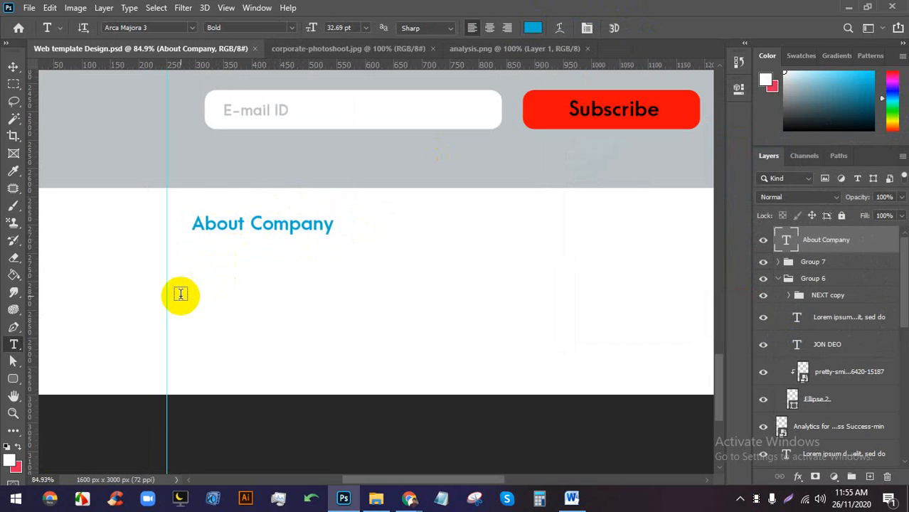
{"action": "scroll", "coordinate": [181, 294], "scroll_direction": "down", "scroll_amount": 1}
{"action": "scroll", "coordinate": [218, 283], "scroll_direction": "up", "scroll_amount": 2}
{"action": "scroll", "coordinate": [218, 283], "scroll_direction": "up", "scroll_amount": 2}
{"action": "scroll", "coordinate": [95, 290], "scroll_direction": "down", "scroll_amount": 1}
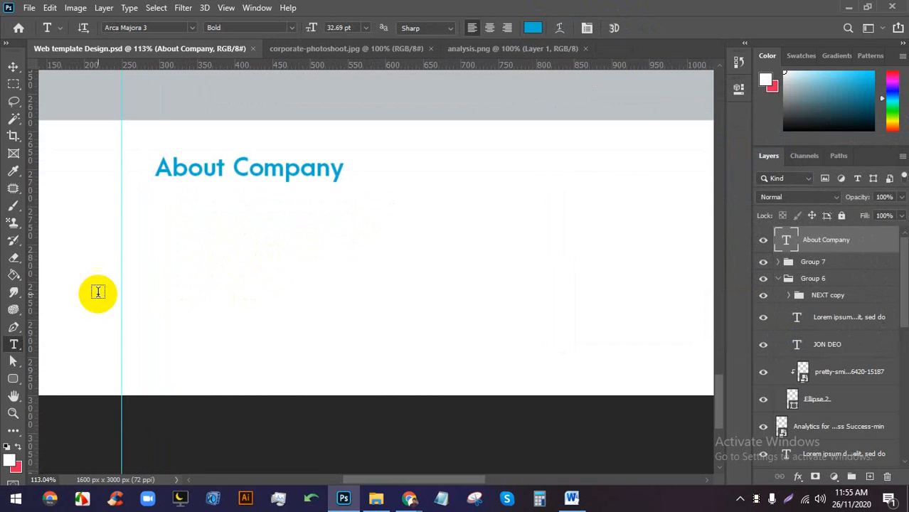
{"action": "left_click_drag", "start_coordinate": [156, 194], "coordinate": [475, 336]}
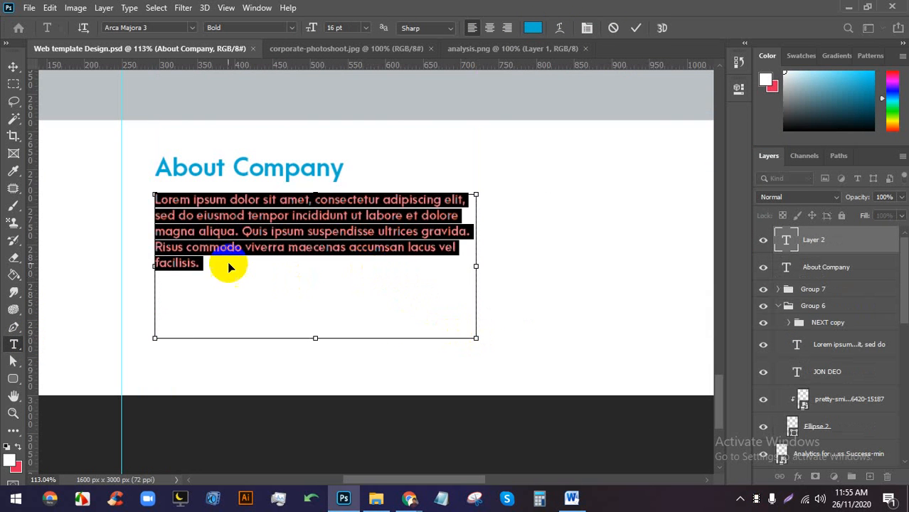
{"action": "left_click", "coordinate": [212, 265]}
{"action": "type", "text": "Lorem ipsum dolor sit amet, consectetur adipiscing elit, sed do eiusmod tempor incididunt ut labore et dolore magna aliqua. Quis ipsum suspendisse ultrices gravida. Risus commodo viverra maecenas accumsan lacus vel facilisis."}
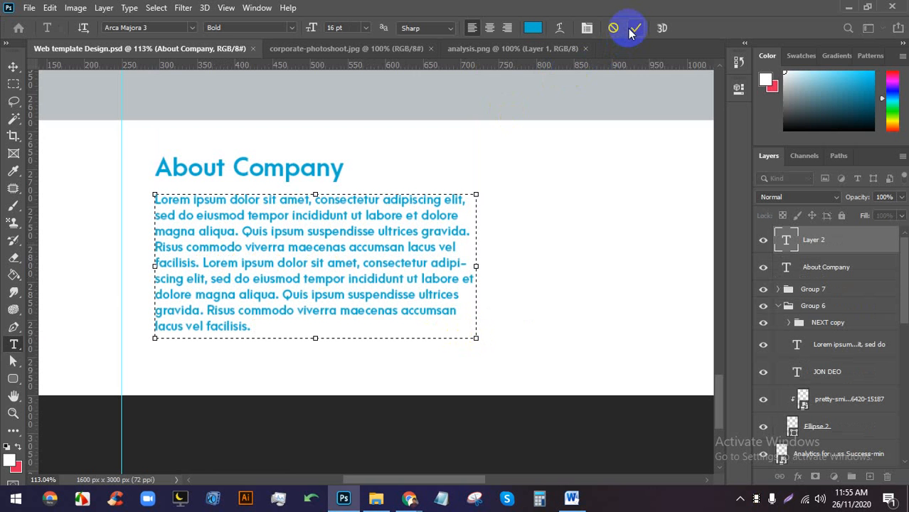
Recolor the whole Lorem ipsum paragraph near-black and save the document.
{"action": "left_click_drag", "start_coordinate": [299, 323], "coordinate": [99, 189]}
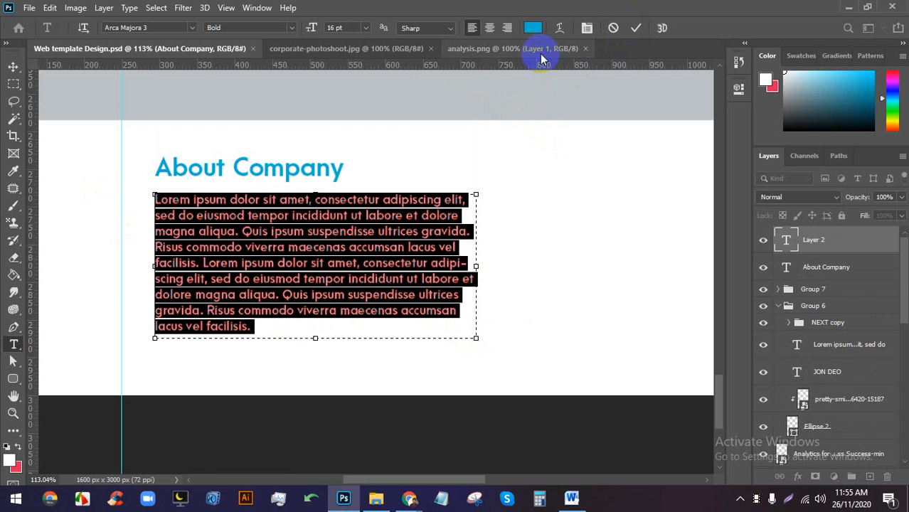
{"action": "left_click", "coordinate": [533, 28]}
{"action": "left_click_drag", "start_coordinate": [636, 290], "coordinate": [595, 277]}
{"action": "left_click", "coordinate": [859, 118]}
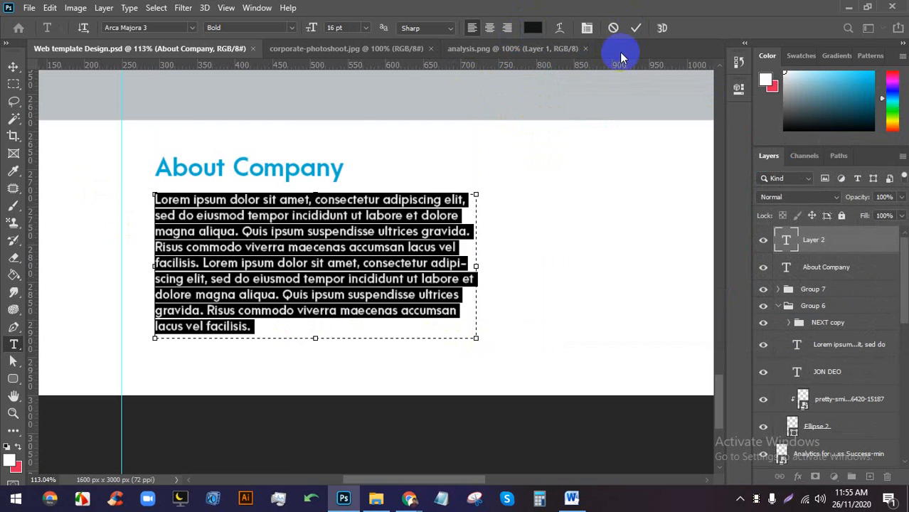
{"action": "left_click", "coordinate": [634, 28]}
{"action": "key", "text": "ctrl+s"}
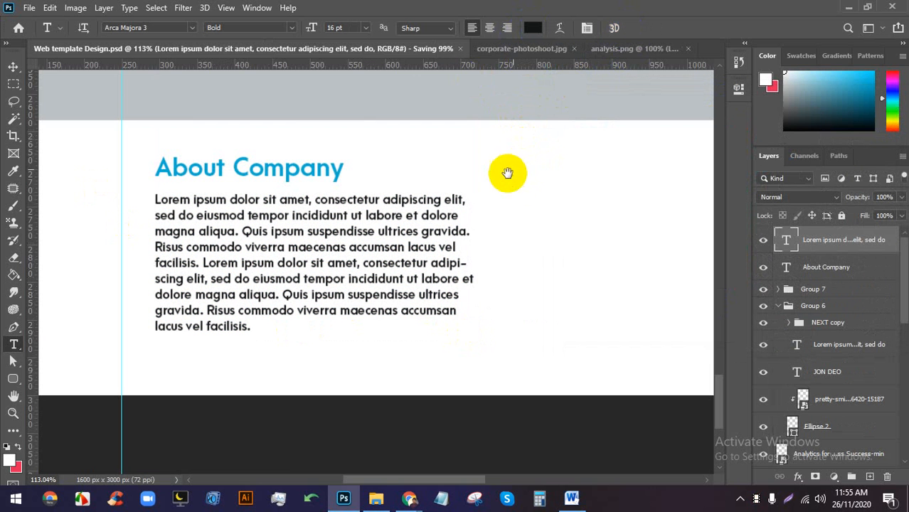
{"action": "left_click_drag", "start_coordinate": [546, 195], "coordinate": [333, 180]}
{"action": "scroll", "coordinate": [327, 169], "scroll_direction": "down", "scroll_amount": 5}
{"action": "scroll", "coordinate": [373, 170], "scroll_direction": "up", "scroll_amount": 3}
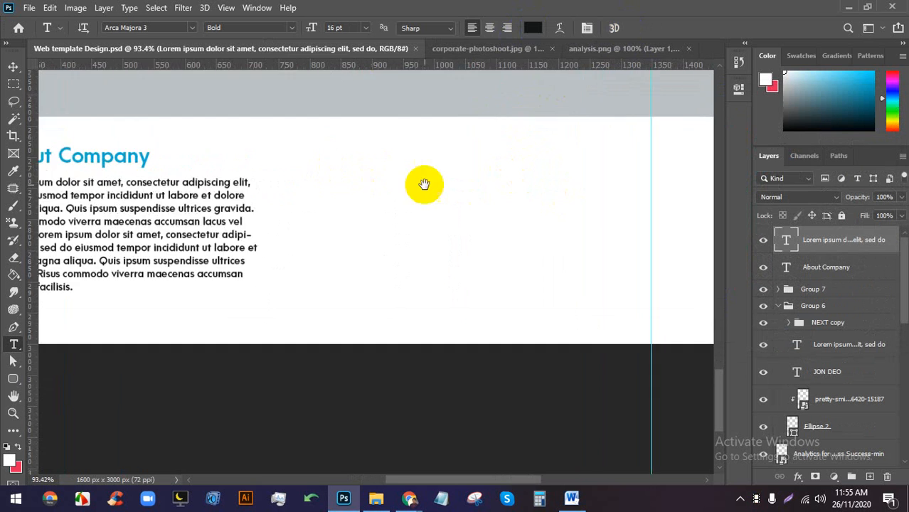
{"action": "left_click_drag", "start_coordinate": [424, 185], "coordinate": [330, 195]}
{"action": "scroll", "coordinate": [274, 199], "scroll_direction": "up", "scroll_amount": 2}
{"action": "scroll", "coordinate": [223, 174], "scroll_direction": "down", "scroll_amount": 4}
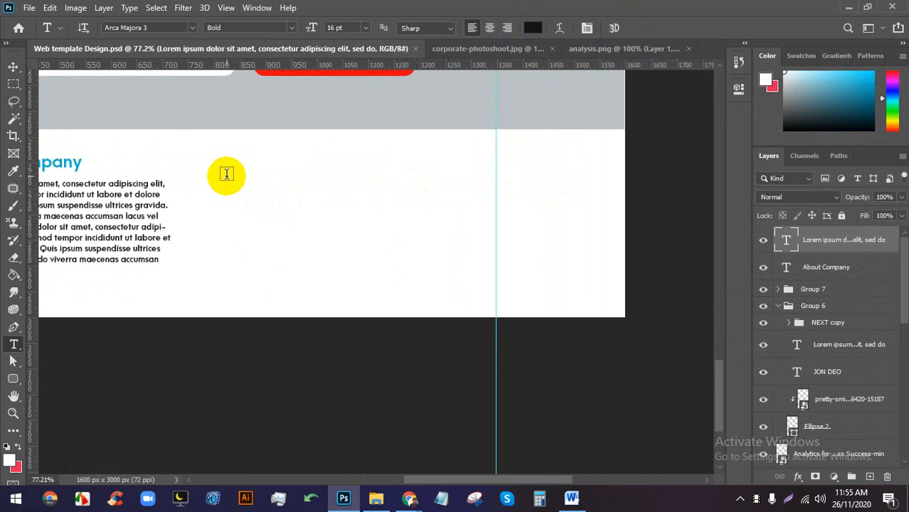
{"action": "left_click", "coordinate": [218, 169]}
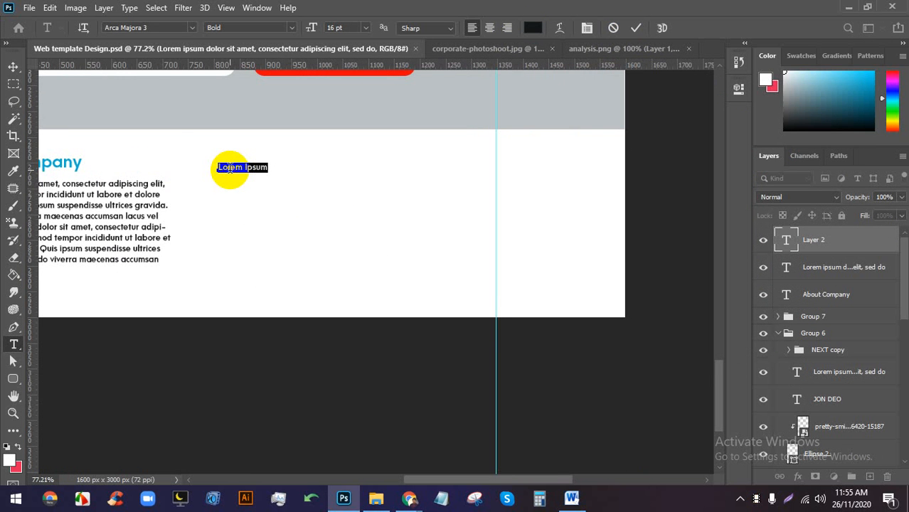
{"action": "left_click", "coordinate": [636, 28]}
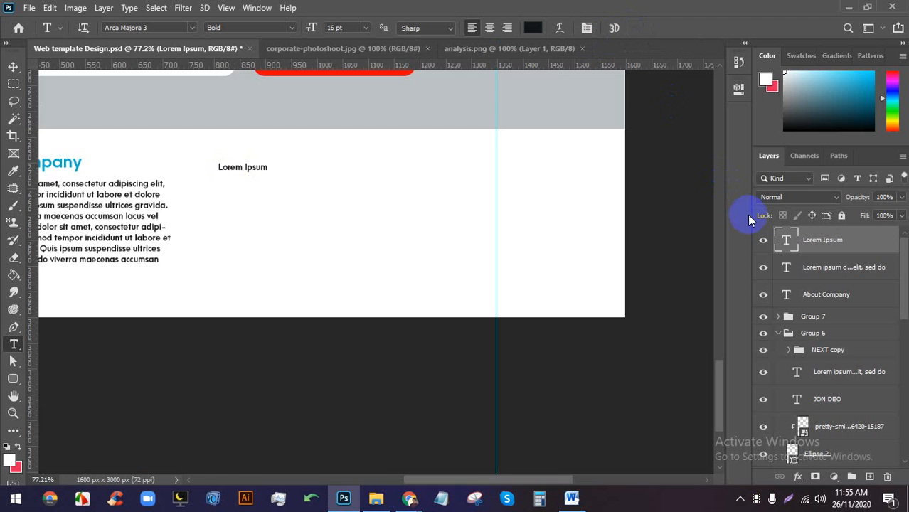
{"action": "scroll", "coordinate": [460, 223], "scroll_direction": "down", "scroll_amount": 2}
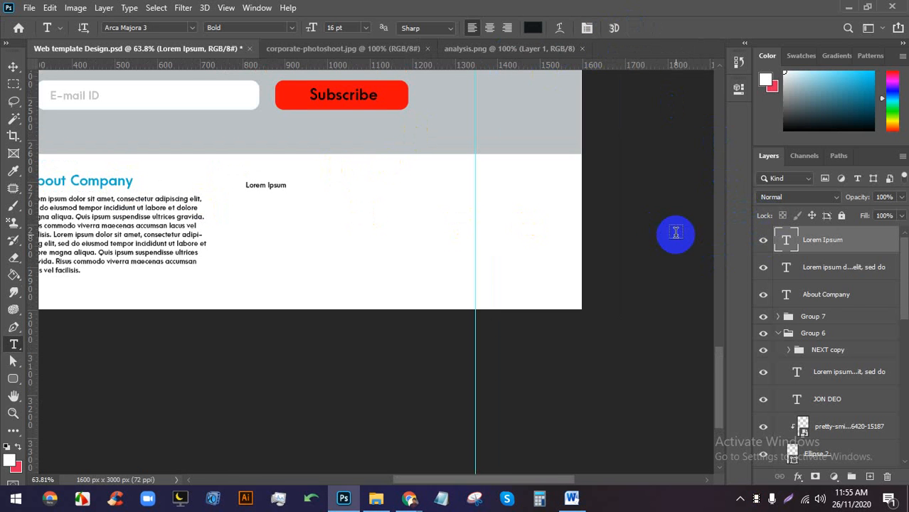
{"action": "key", "text": "Delete"}
Duplicate the "About Company" heading beside the footer paragraph and change the copy's text to "Quick Links".
{"action": "left_click", "coordinate": [839, 267]}
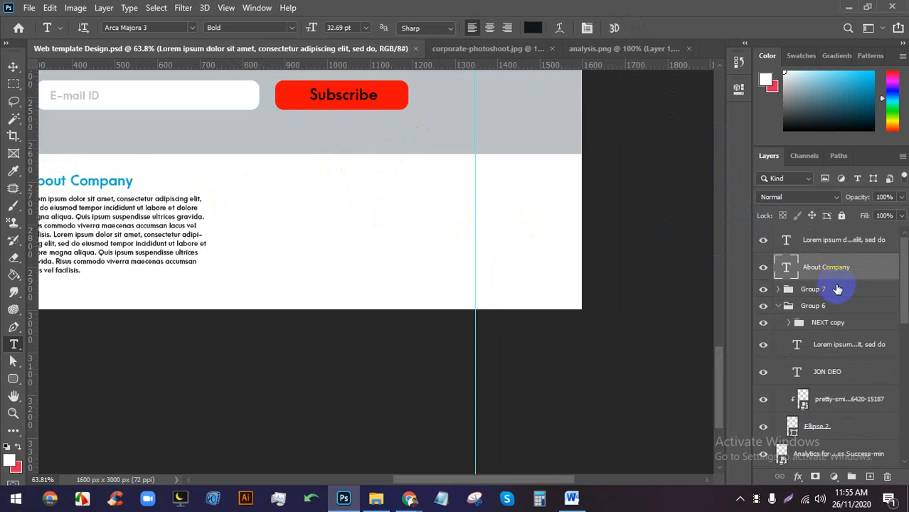
{"action": "scroll", "coordinate": [293, 260], "scroll_direction": "down", "scroll_amount": 2}
{"action": "scroll", "coordinate": [293, 260], "scroll_direction": "up", "scroll_amount": 2}
{"action": "left_click", "coordinate": [13, 66]}
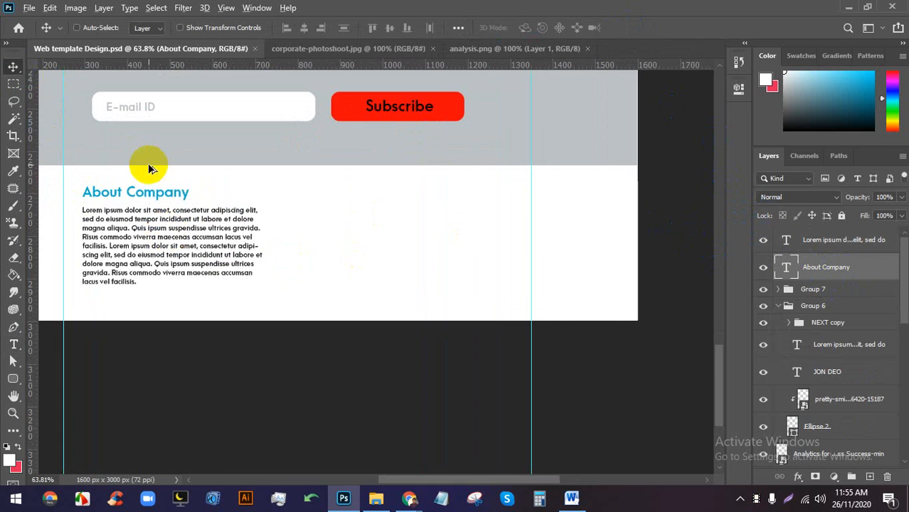
{"action": "left_click_drag", "start_coordinate": [152, 198], "coordinate": [350, 192]}
{"action": "scroll", "coordinate": [349, 193], "scroll_direction": "up", "scroll_amount": 2}
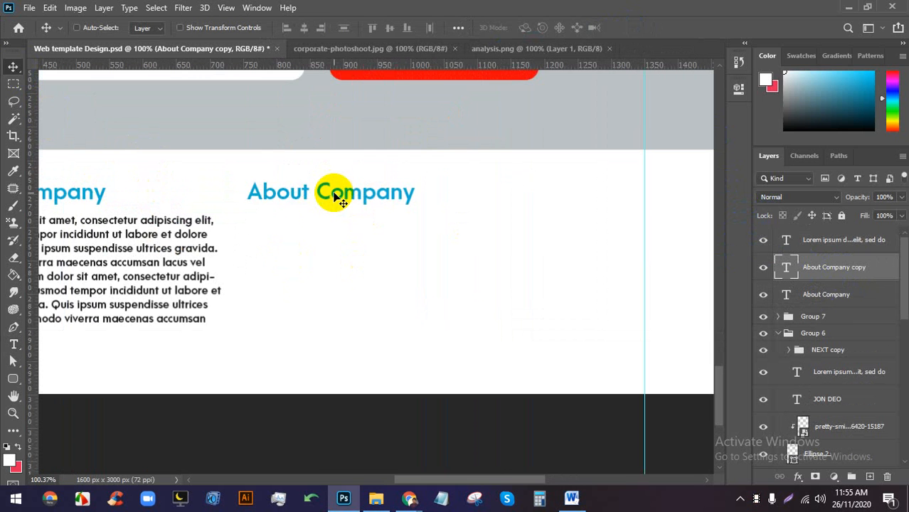
{"action": "double_click", "coordinate": [334, 190]}
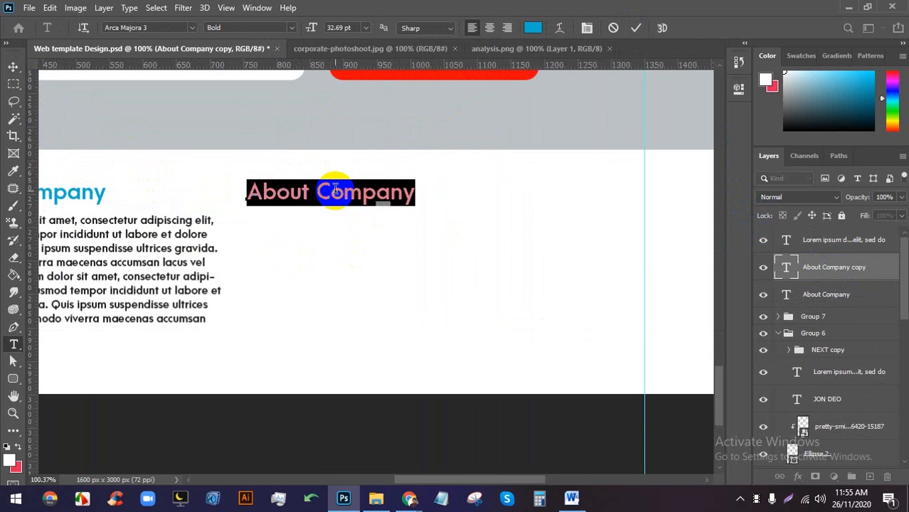
{"action": "type", "text": "O"}
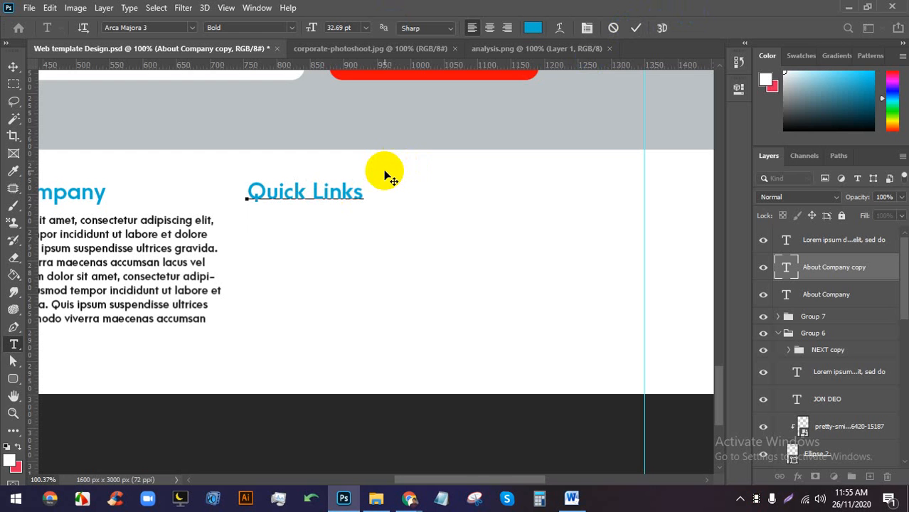
Add a second line "Home" under "Quick Links" and format it at 24 pt in dark grey 2a2d2e.
{"action": "type", "text": "Ho"}
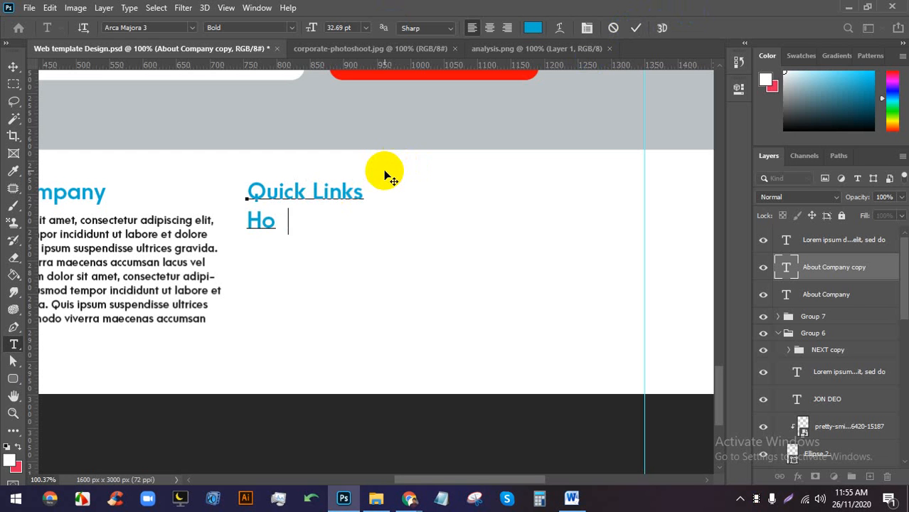
{"action": "type", "text": "ee"}
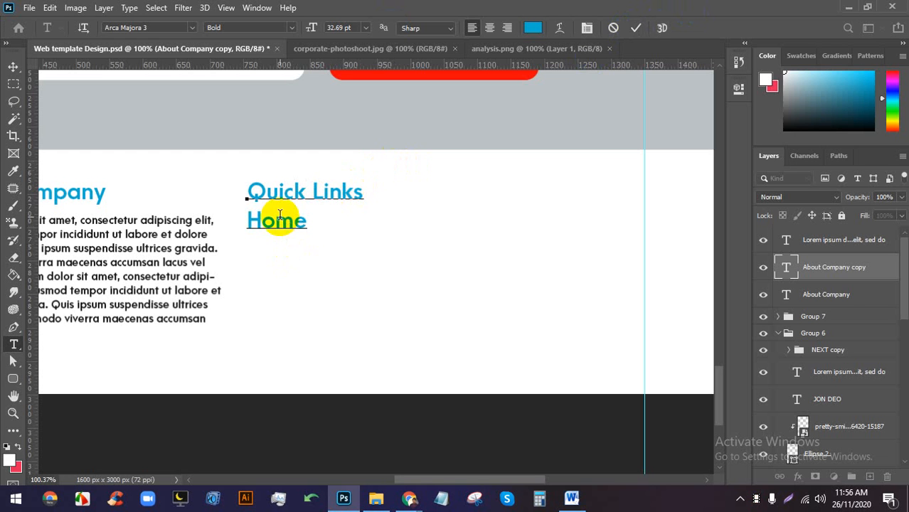
{"action": "double_click", "coordinate": [298, 219]}
{"action": "left_click", "coordinate": [364, 28]}
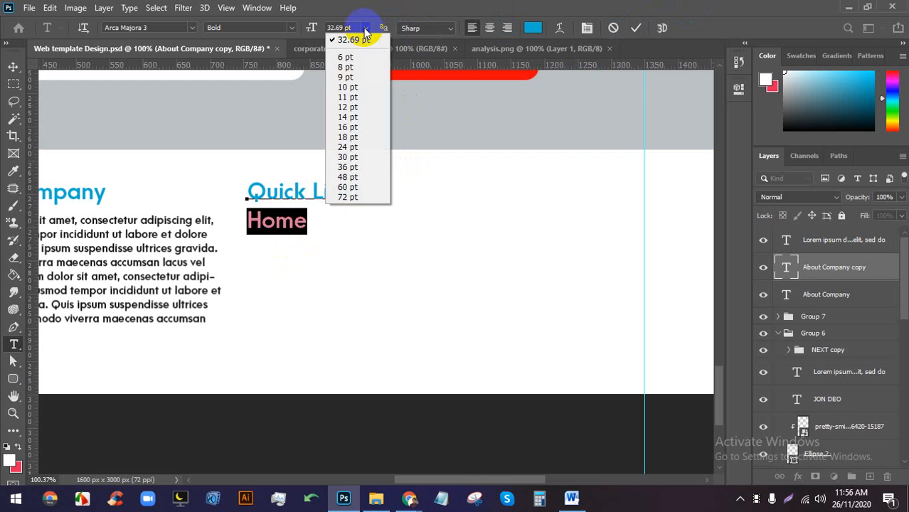
{"action": "left_click", "coordinate": [356, 147]}
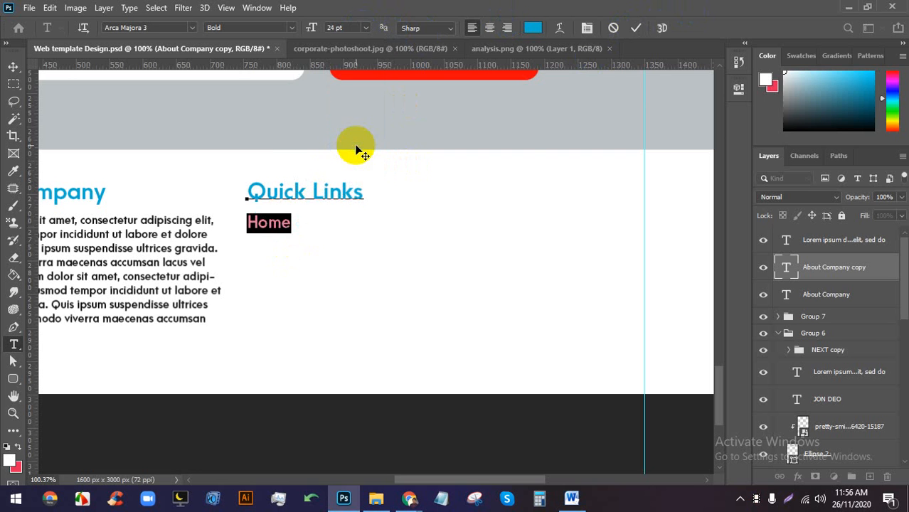
{"action": "left_click", "coordinate": [527, 28]}
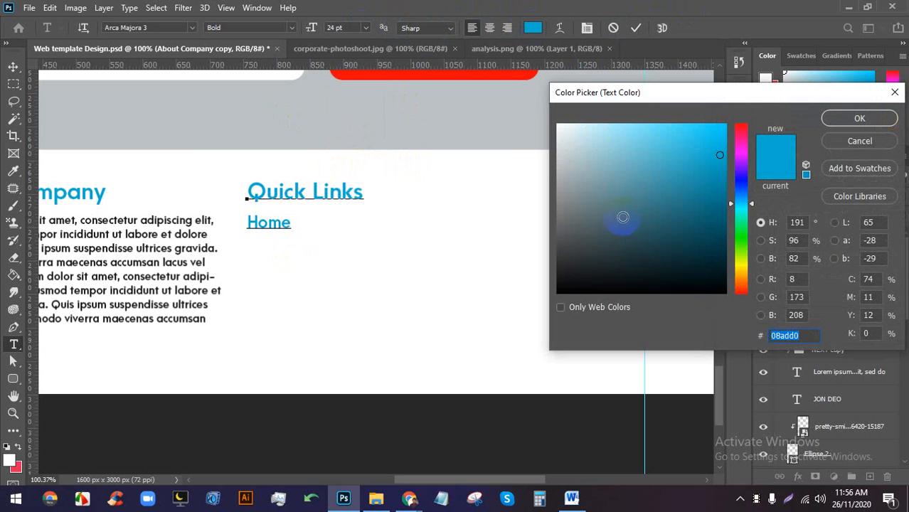
{"action": "left_click", "coordinate": [210, 276]}
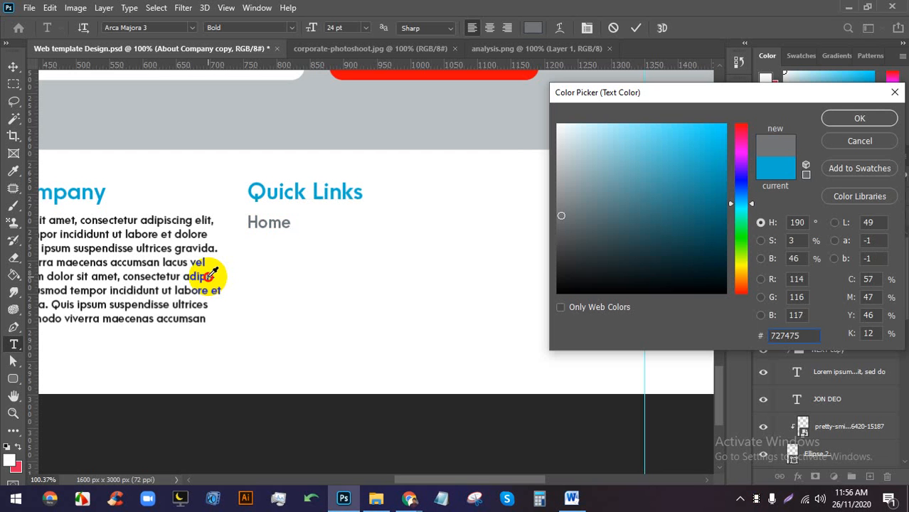
{"action": "left_click_drag", "start_coordinate": [561, 245], "coordinate": [571, 263]}
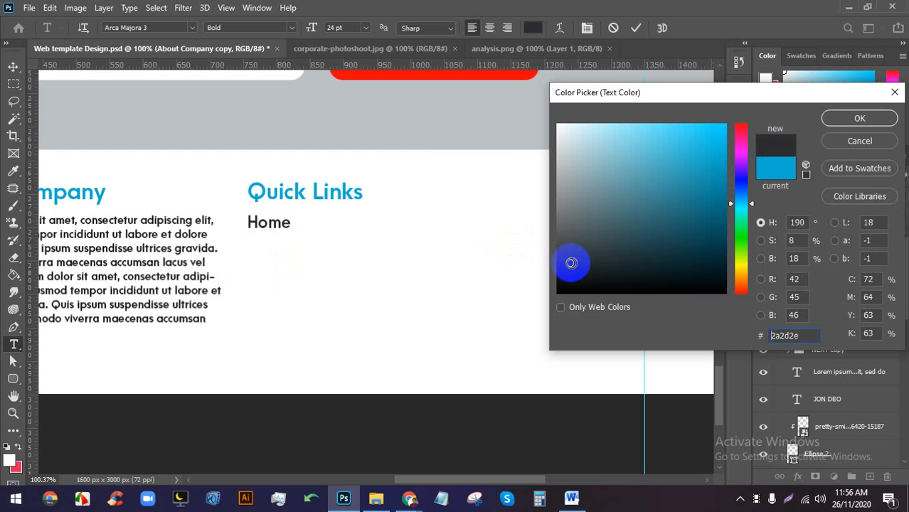
{"action": "left_click", "coordinate": [846, 118]}
{"action": "left_click", "coordinate": [636, 28]}
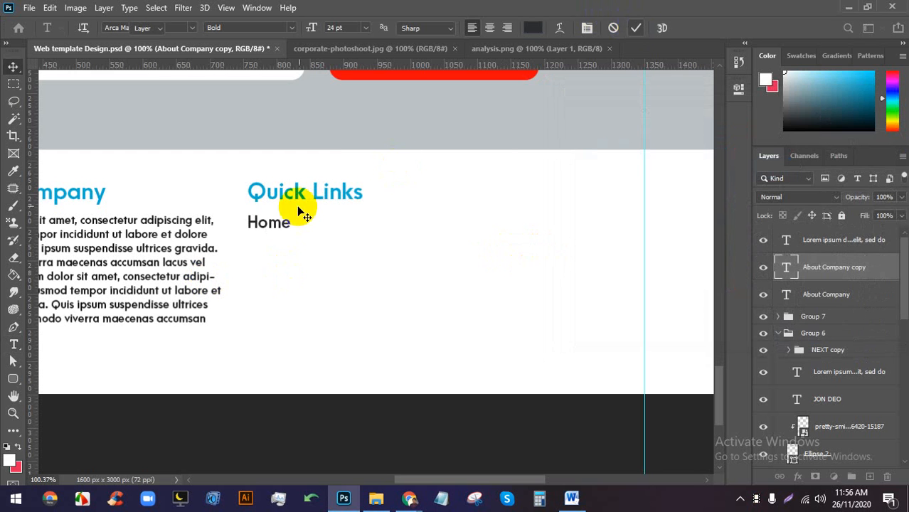
Extend the Quick Links text with the lines "Product", "Pricing" and "Contact" below "Home".
{"action": "double_click", "coordinate": [280, 222]}
{"action": "triple_click", "coordinate": [281, 223]}
{"action": "left_click", "coordinate": [283, 224]}
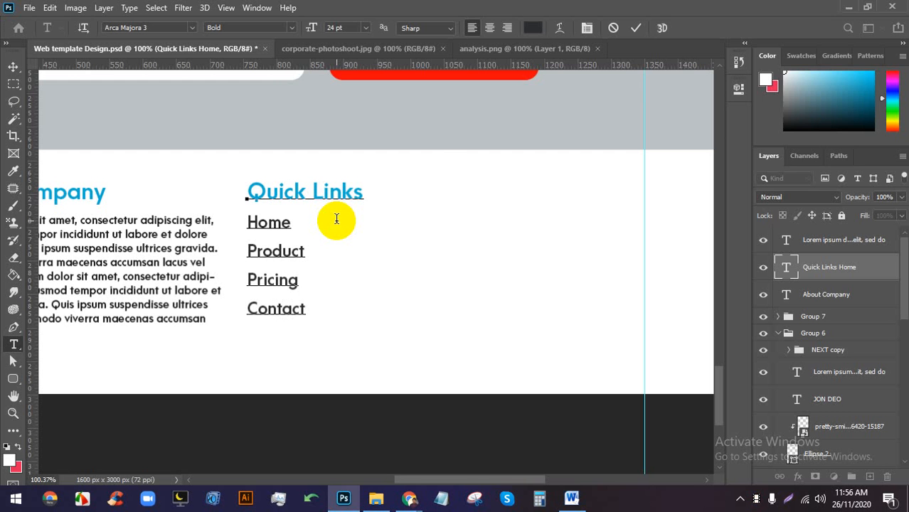
{"action": "left_click", "coordinate": [635, 28]}
{"action": "key", "text": "v"}
{"action": "scroll", "coordinate": [242, 215], "scroll_direction": "down", "scroll_amount": 2}
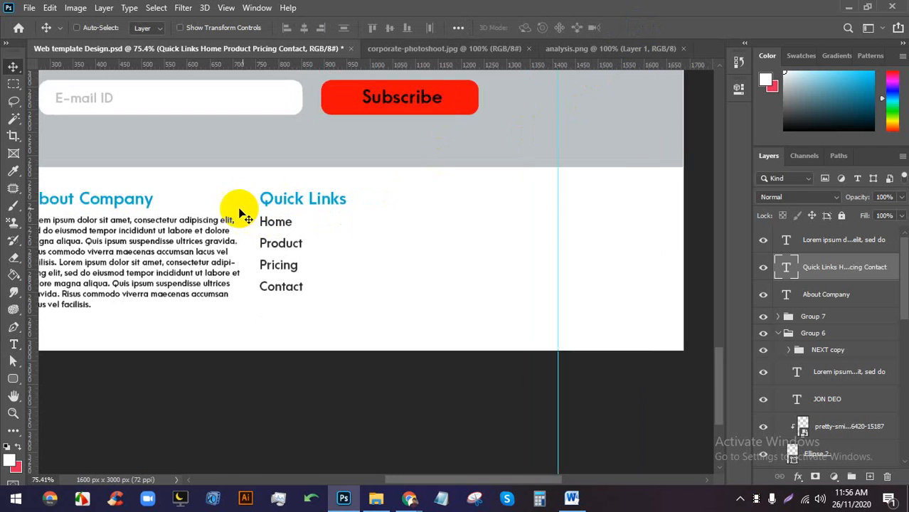
{"action": "scroll", "coordinate": [242, 215], "scroll_direction": "up", "scroll_amount": 1}
{"action": "left_click_drag", "start_coordinate": [306, 201], "coordinate": [482, 199]}
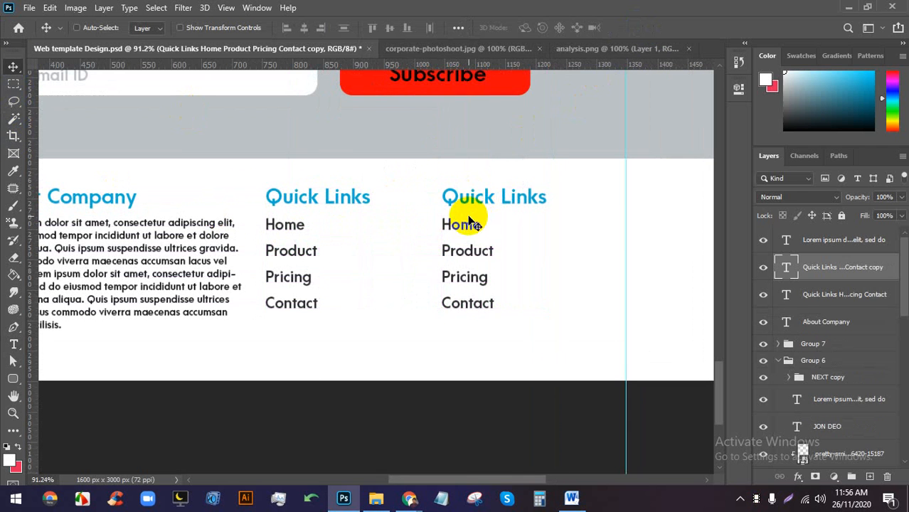
{"action": "key", "text": "ctrl+z"}
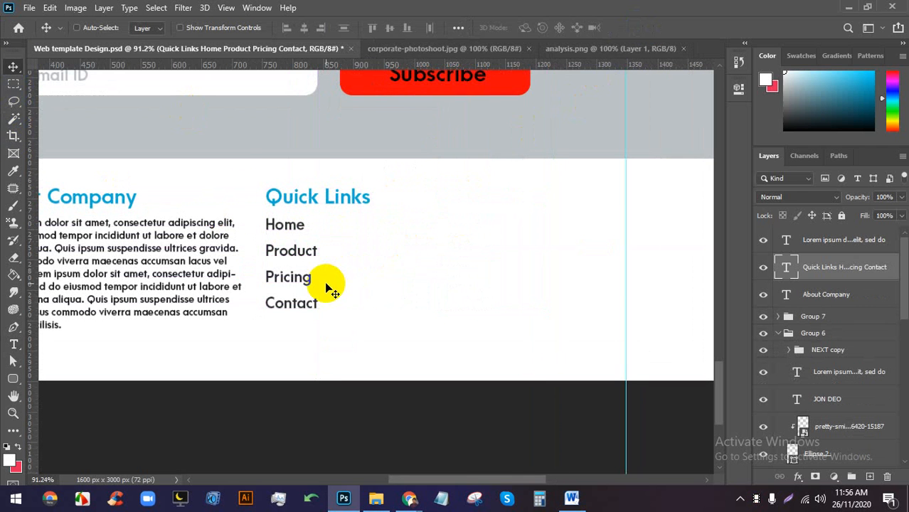
Tighten the line spacing of the whole Quick Links text block to 32.91 pt leading.
{"action": "key", "text": "t"}
{"action": "double_click", "coordinate": [304, 279]}
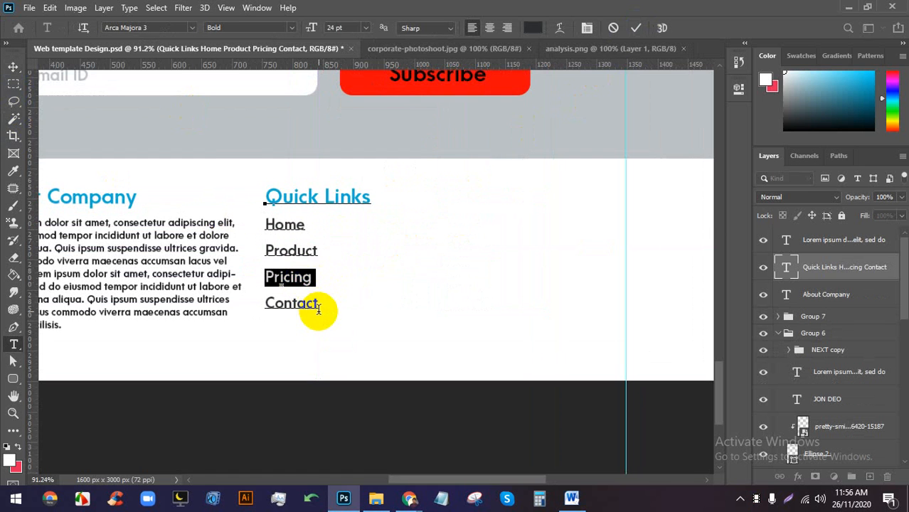
{"action": "left_click_drag", "start_coordinate": [318, 310], "coordinate": [217, 176]}
{"action": "left_click", "coordinate": [586, 28]}
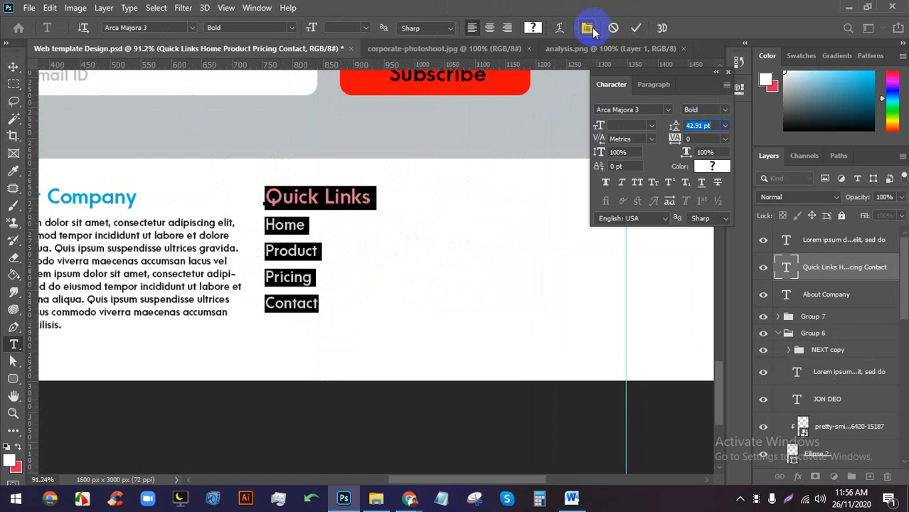
{"action": "left_click", "coordinate": [698, 125]}
{"action": "key", "text": "Down"}
{"action": "key", "text": "Down"}
{"action": "key", "text": "Down"}
{"action": "key", "text": "Down"}
{"action": "key", "text": "Down"}
{"action": "key", "text": "Down"}
{"action": "key", "text": "Down"}
{"action": "key", "text": "Down"}
{"action": "key", "text": "Down"}
{"action": "key", "text": "Down"}
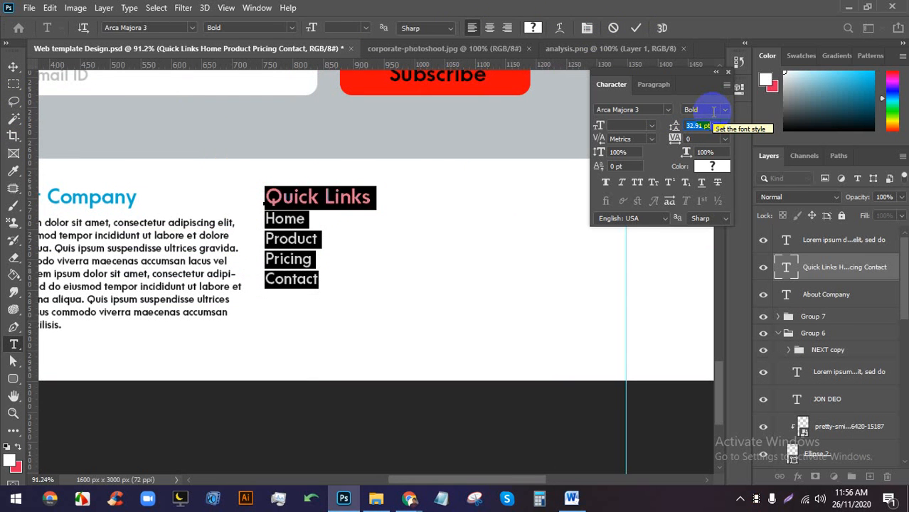
{"action": "left_click", "coordinate": [637, 28]}
Place a copy of the Quick Links column between the original and the guide, and select all its text for editing.
{"action": "left_click", "coordinate": [13, 67]}
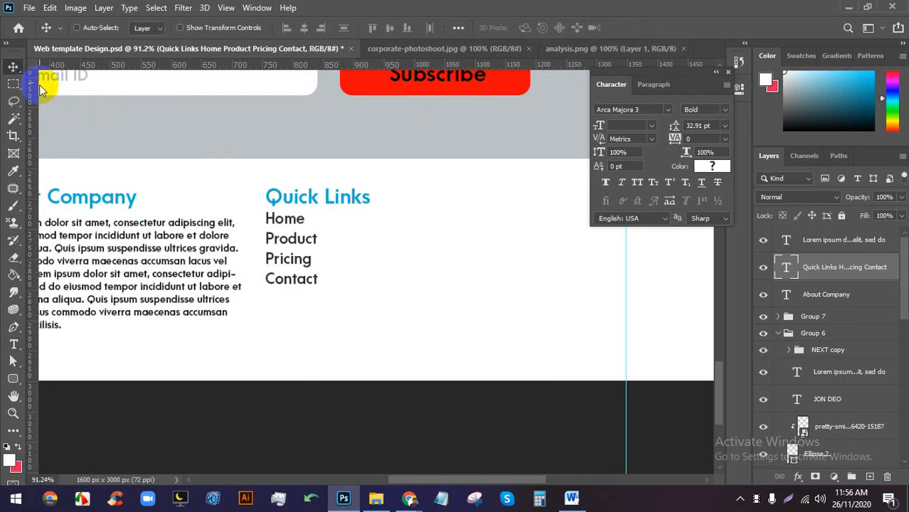
{"action": "scroll", "coordinate": [281, 205], "scroll_direction": "down", "scroll_amount": 2}
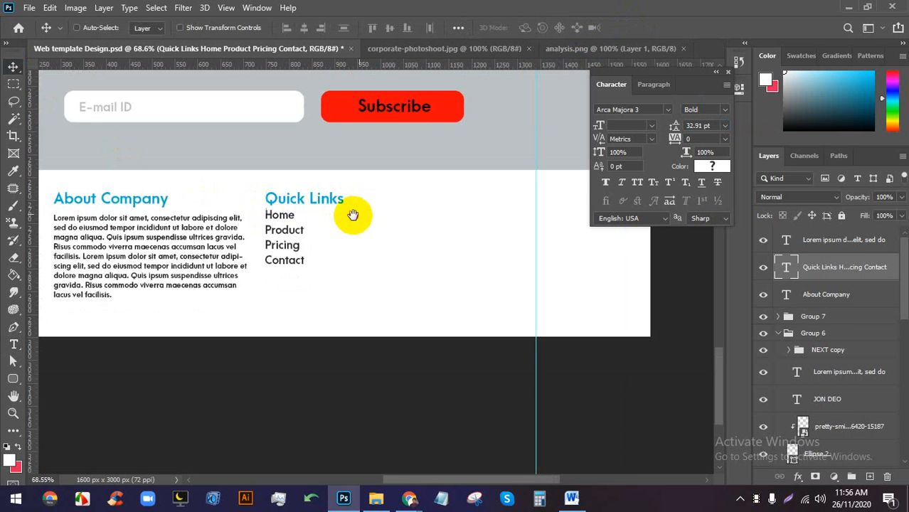
{"action": "double_click", "coordinate": [265, 224]}
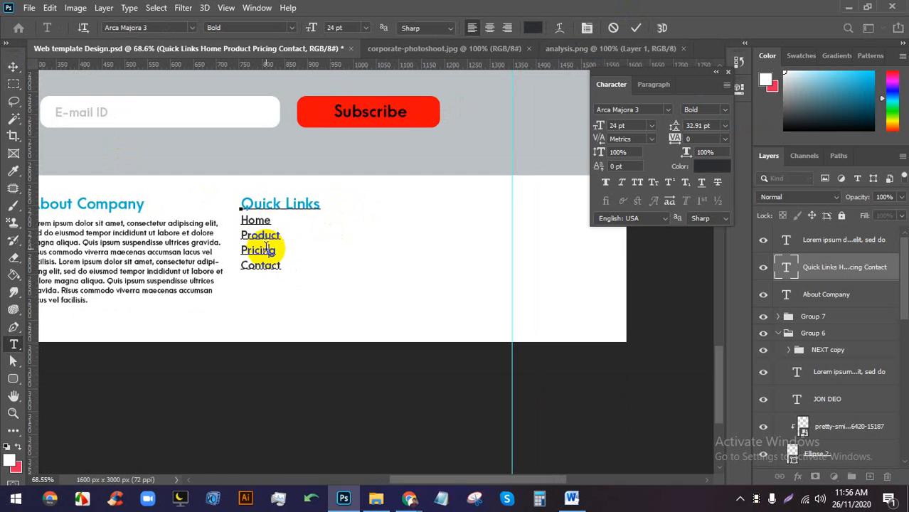
{"action": "left_click", "coordinate": [13, 66]}
{"action": "left_click_drag", "start_coordinate": [292, 203], "coordinate": [386, 211]}
{"action": "double_click", "coordinate": [378, 215]}
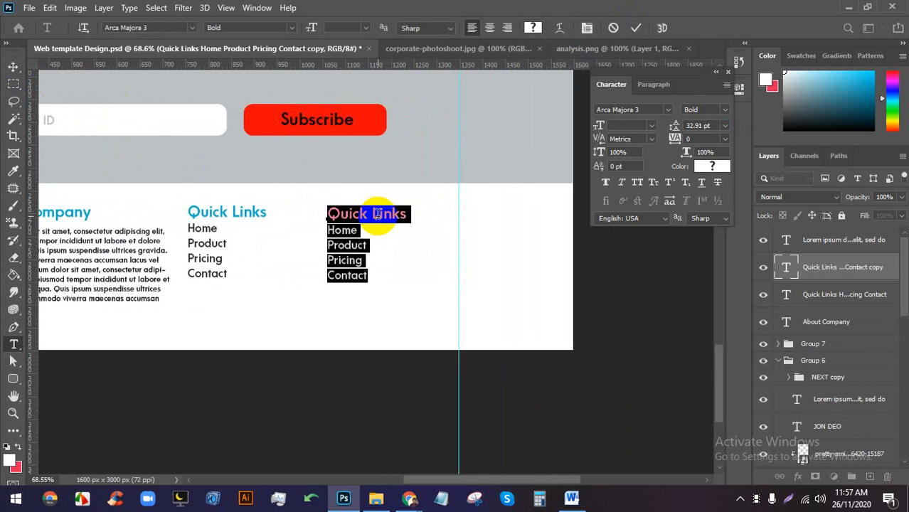
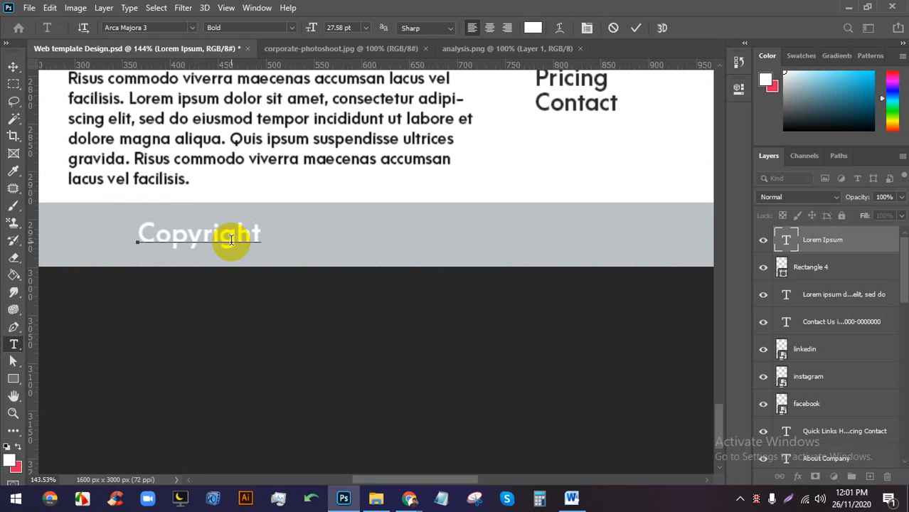
Commit the "Copyright" text on the bottom grey band and add a separate white 11.75 pt letter "C" beside it.
{"action": "scroll", "coordinate": [223, 221], "scroll_direction": "up", "scroll_amount": 2}
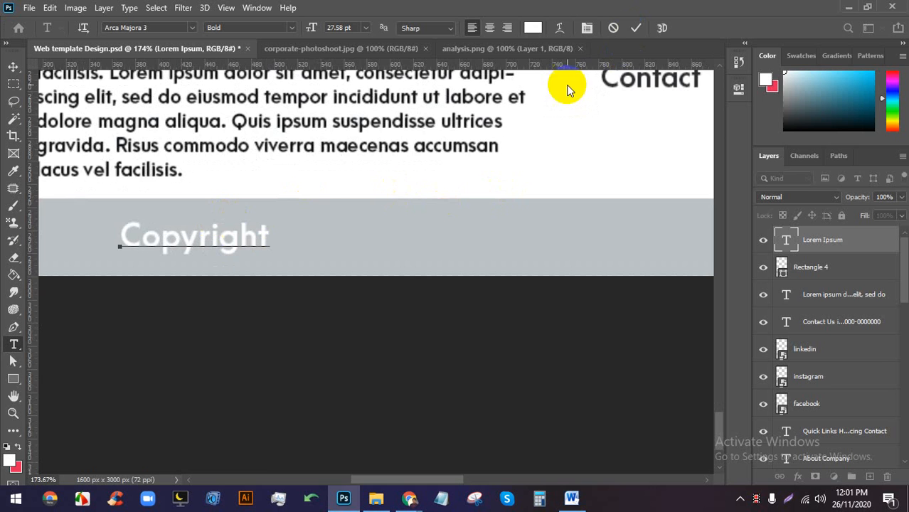
{"action": "left_click", "coordinate": [626, 32]}
{"action": "scroll", "coordinate": [350, 294], "scroll_direction": "up", "scroll_amount": 4}
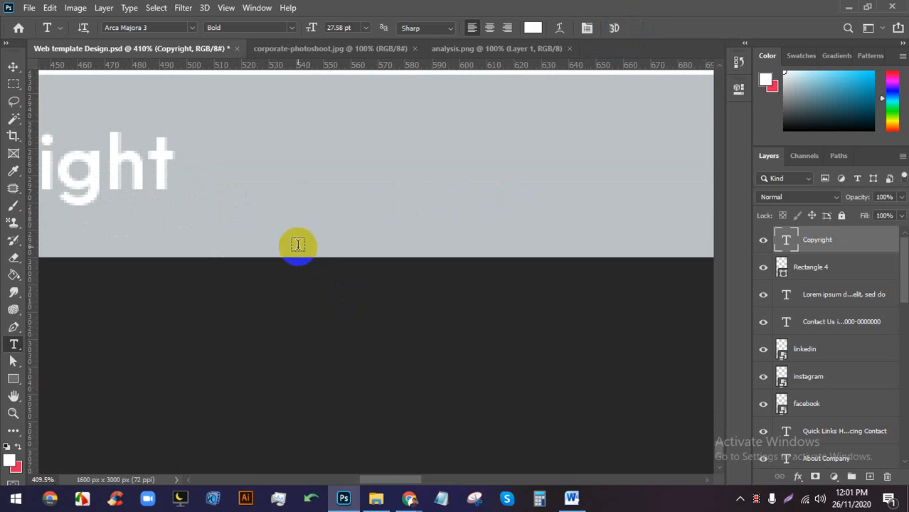
{"action": "left_click", "coordinate": [233, 160]}
{"action": "left_click", "coordinate": [307, 152]}
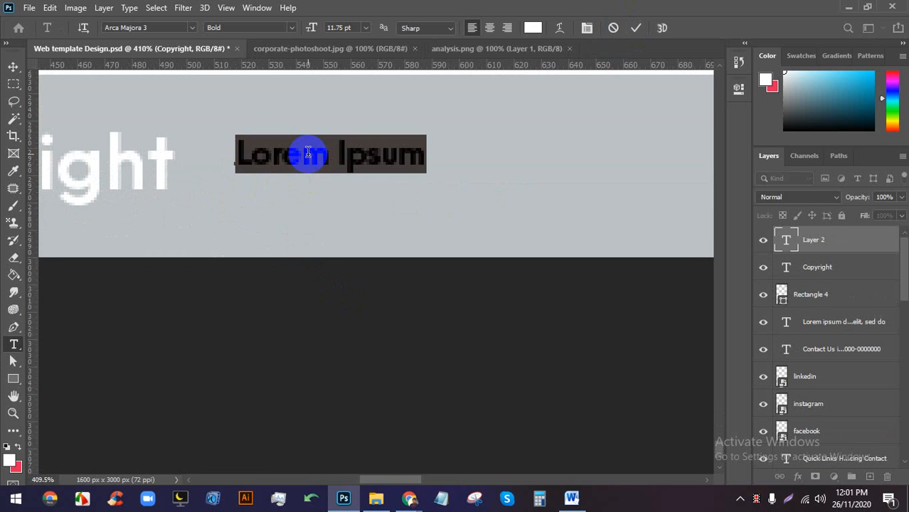
{"action": "type", "text": "C"}
{"action": "left_click", "coordinate": [634, 28]}
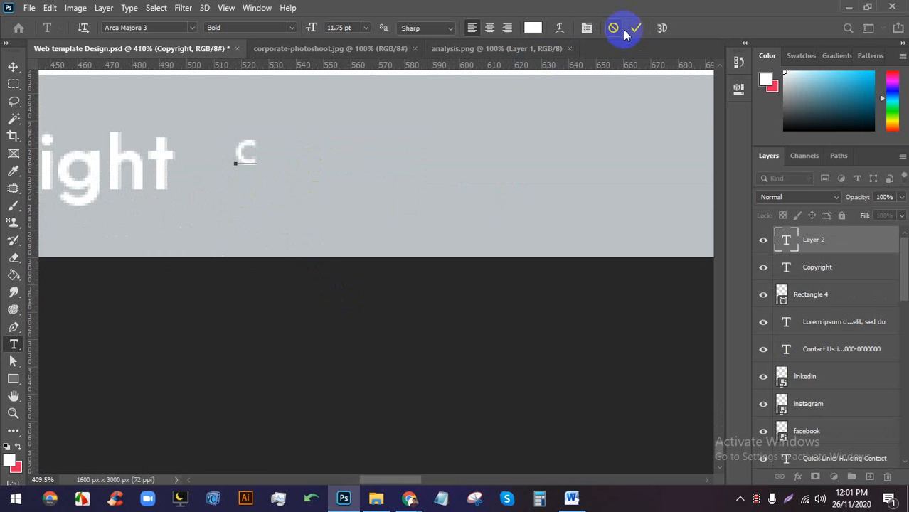
Draw a white circle about 18 px in diameter around the small letter C on the grey band with the Ellipse tool.
{"action": "scroll", "coordinate": [229, 136], "scroll_direction": "up", "scroll_amount": 2}
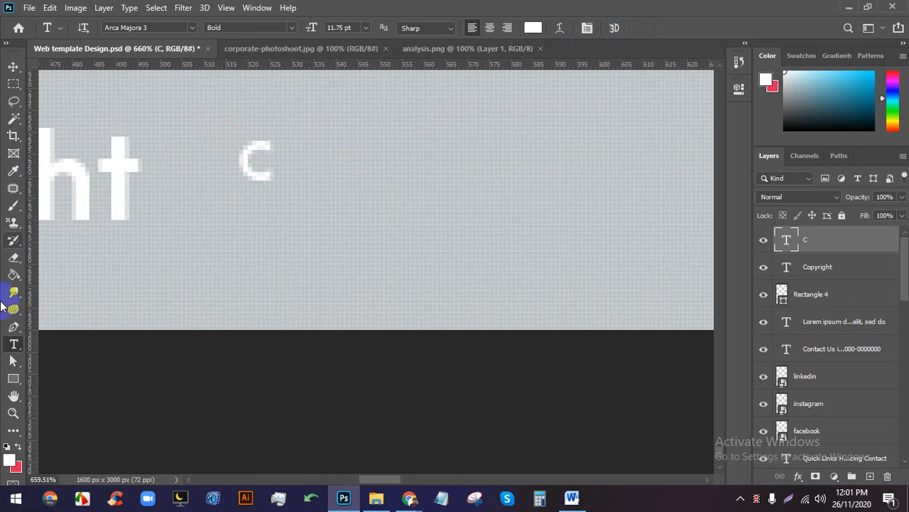
{"action": "left_click", "coordinate": [13, 378]}
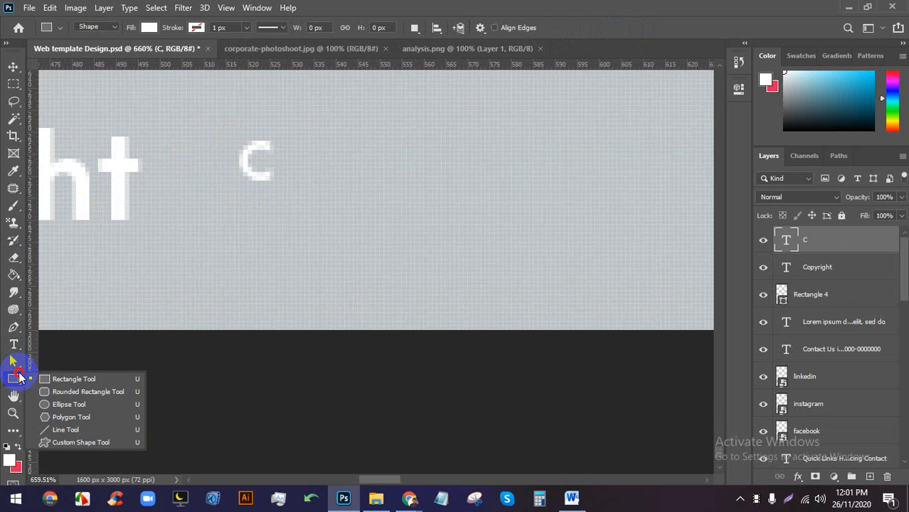
{"action": "left_click", "coordinate": [72, 404]}
{"action": "left_click", "coordinate": [234, 120]}
{"action": "left_click", "coordinate": [489, 191]}
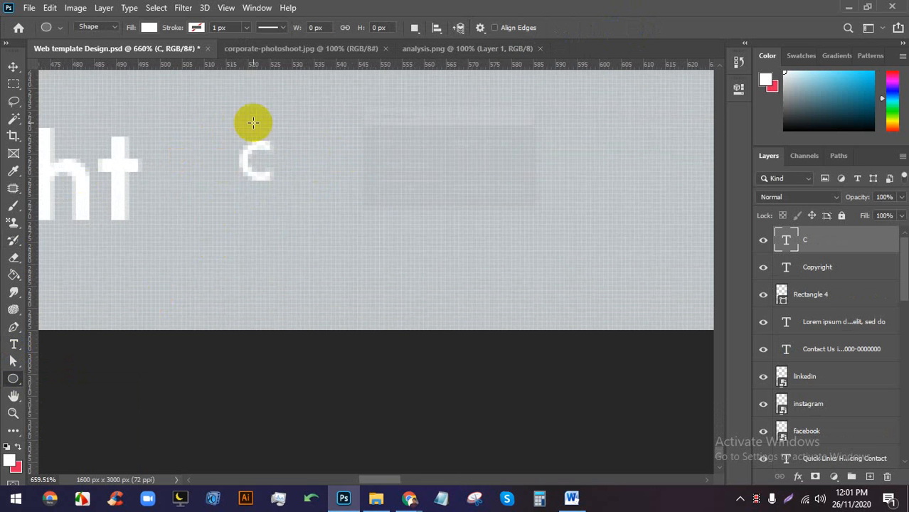
{"action": "left_click_drag", "start_coordinate": [224, 128], "coordinate": [314, 203]}
{"action": "left_click", "coordinate": [702, 85]}
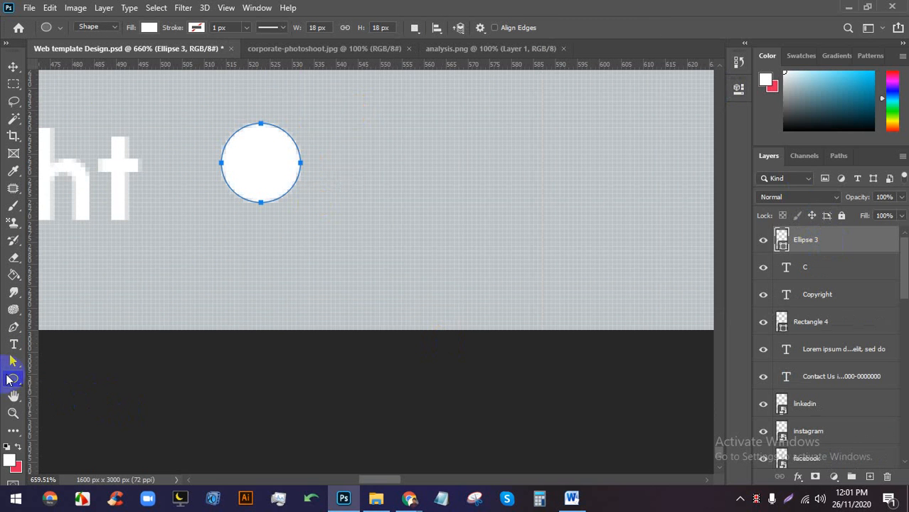
Remove the circle's fill and give it a white 1 px stroke.
{"action": "left_click", "coordinate": [144, 28]}
{"action": "left_click", "coordinate": [71, 53]}
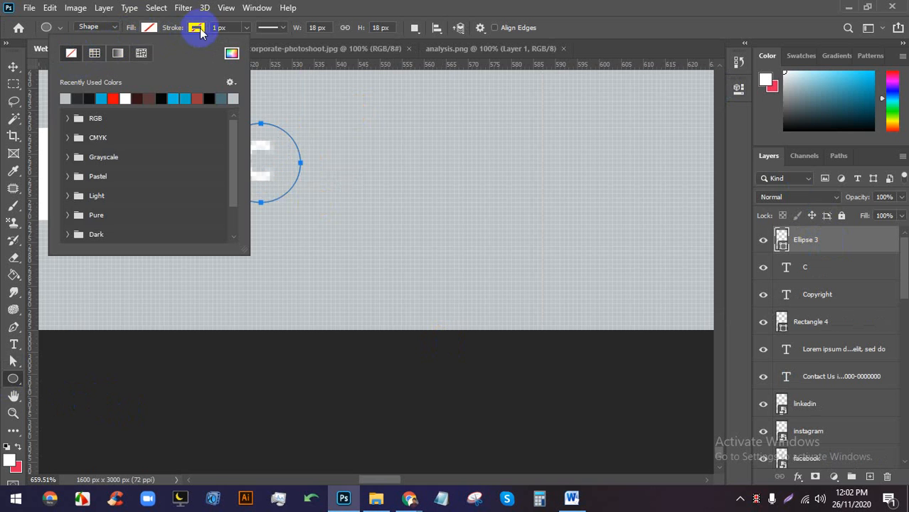
{"action": "left_click", "coordinate": [196, 27]}
{"action": "left_click", "coordinate": [172, 98]}
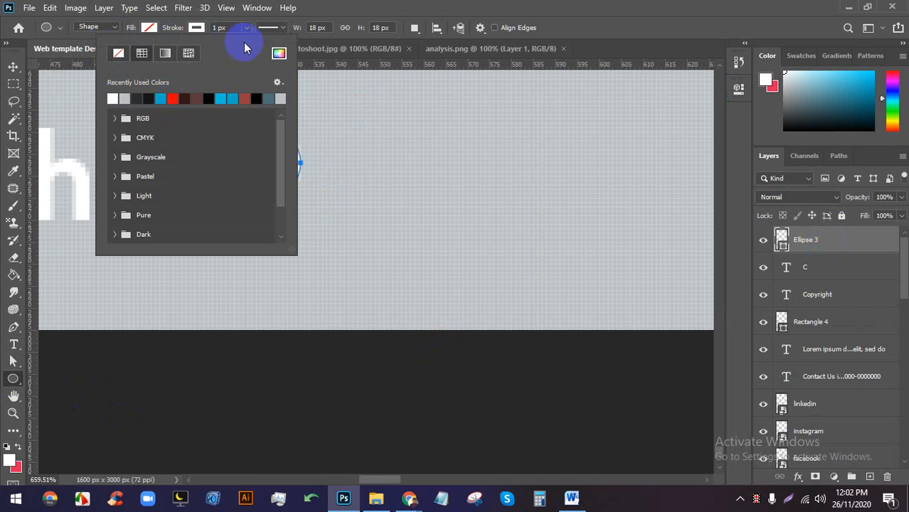
{"action": "left_click", "coordinate": [556, 4]}
{"action": "left_click", "coordinate": [13, 66]}
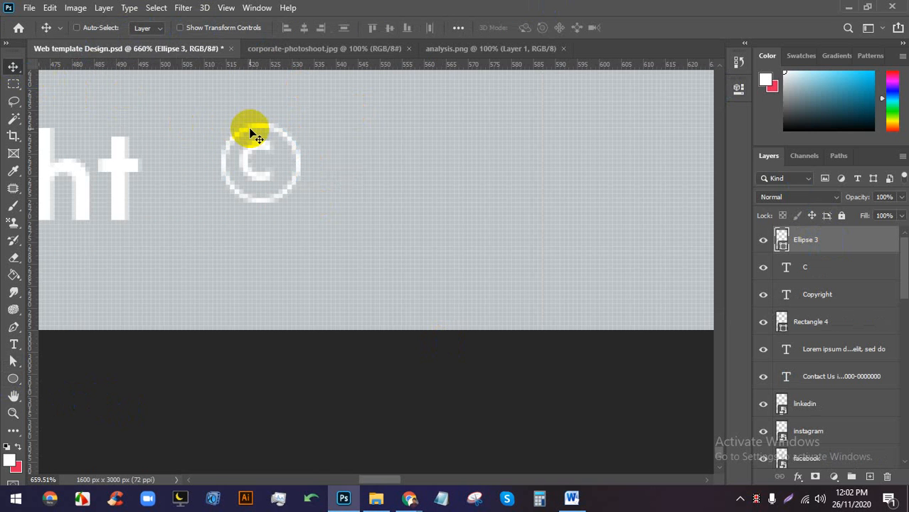
Centre the circle and letter C horizontally on each other, scale both to about 120% directly after "Copyright", and save the document.
{"action": "left_click", "coordinate": [841, 268], "text": "shift"}
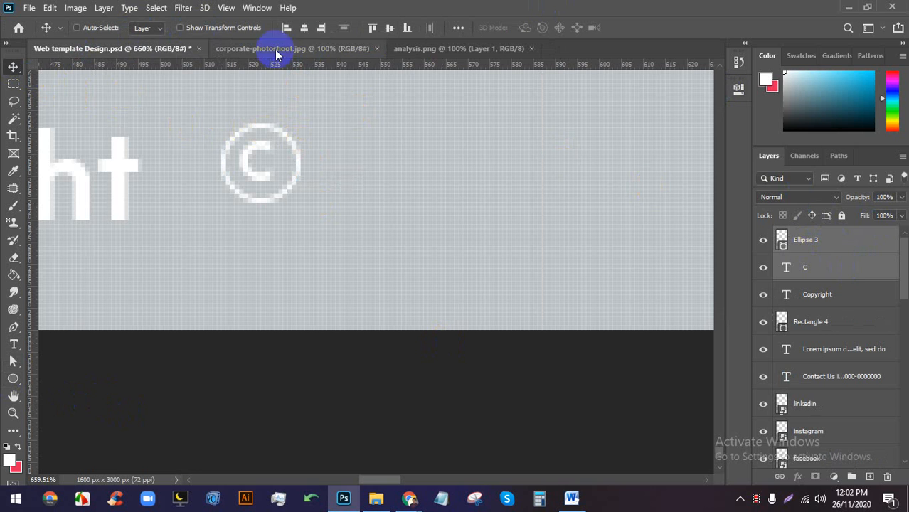
{"action": "left_click", "coordinate": [304, 28]}
{"action": "scroll", "coordinate": [428, 199], "scroll_direction": "down", "scroll_amount": 8}
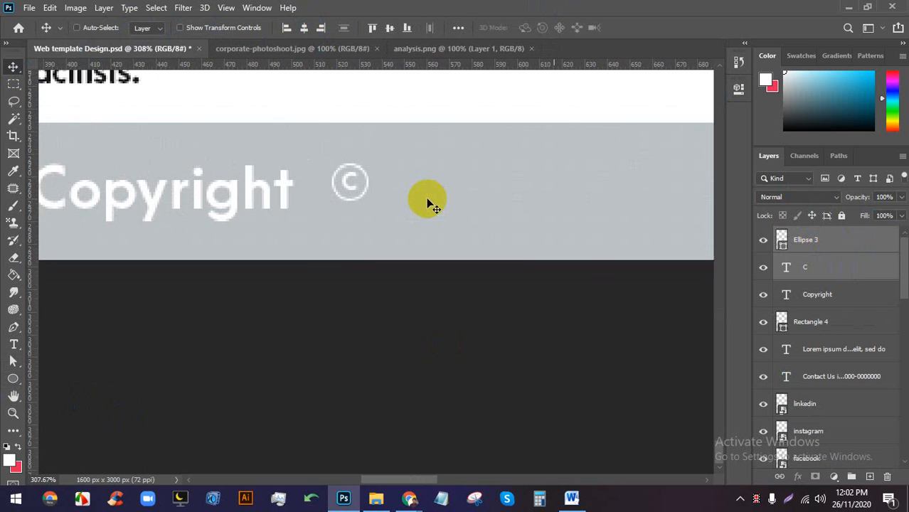
{"action": "scroll", "coordinate": [397, 194], "scroll_direction": "up", "scroll_amount": 2}
{"action": "key", "text": "ctrl+t"}
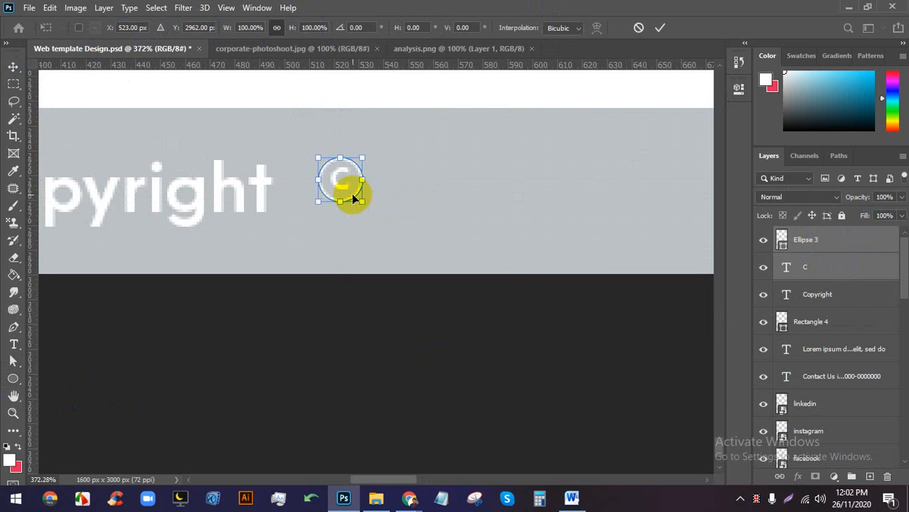
{"action": "left_click_drag", "start_coordinate": [339, 204], "coordinate": [304, 198]}
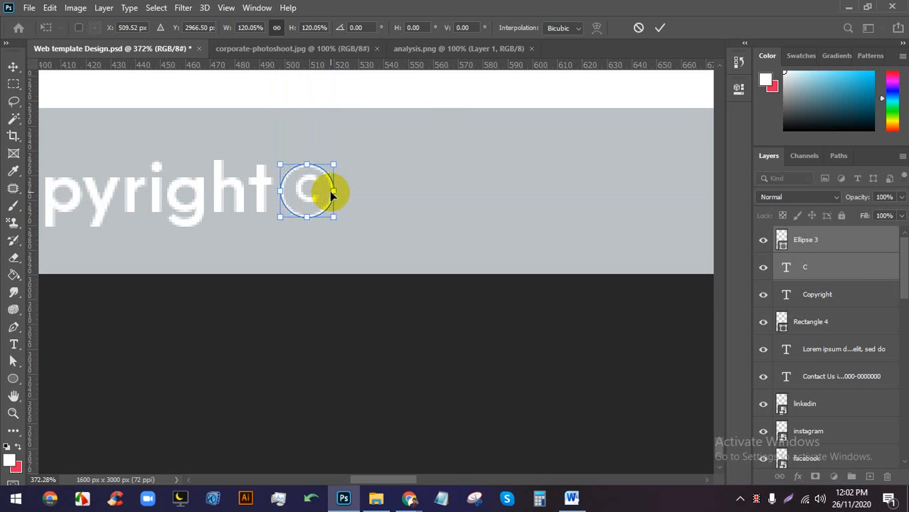
{"action": "left_click", "coordinate": [660, 27]}
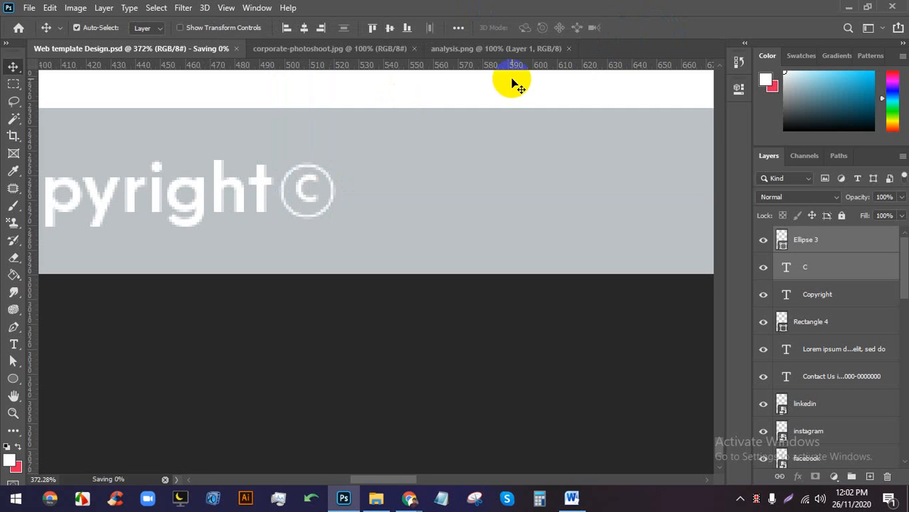
{"action": "key", "text": "ctrl+s"}
{"action": "scroll", "coordinate": [304, 181], "scroll_direction": "down", "scroll_amount": 1}
{"action": "scroll", "coordinate": [303, 179], "scroll_direction": "down", "scroll_amount": 1}
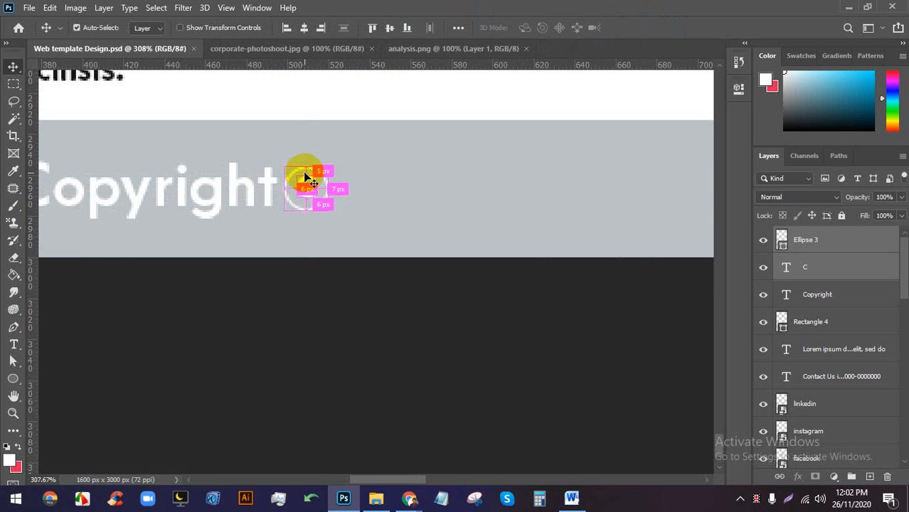
{"action": "left_click_drag", "start_coordinate": [373, 194], "coordinate": [213, 229]}
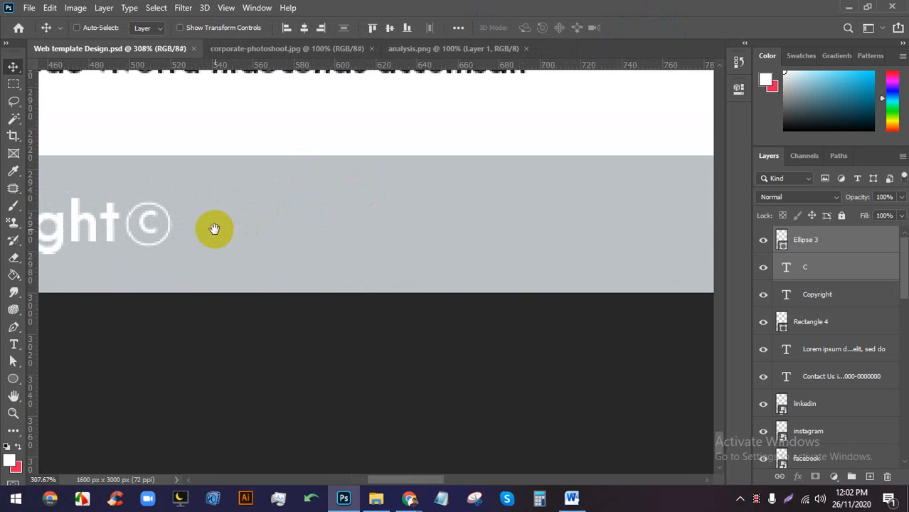
{"action": "scroll", "coordinate": [220, 232], "scroll_direction": "up", "scroll_amount": 4}
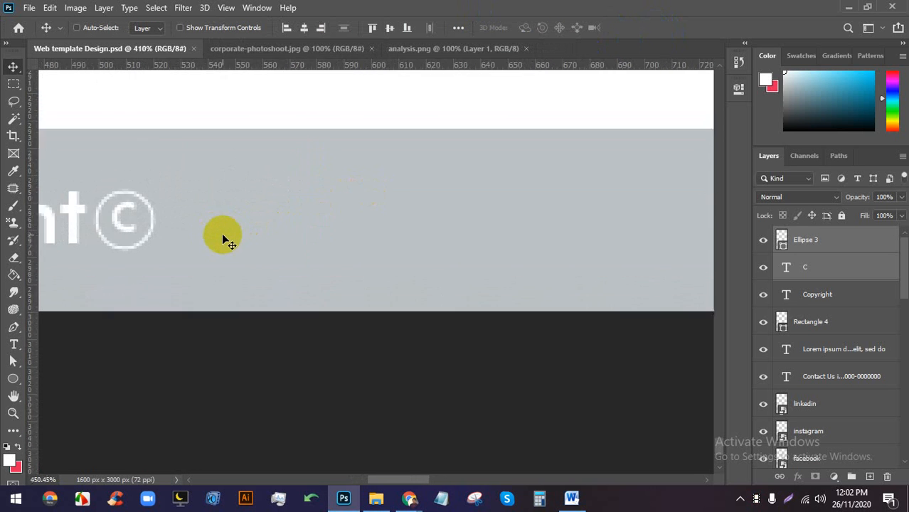
{"action": "left_click_drag", "start_coordinate": [147, 311], "coordinate": [211, 305]}
{"action": "left_click", "coordinate": [17, 346]}
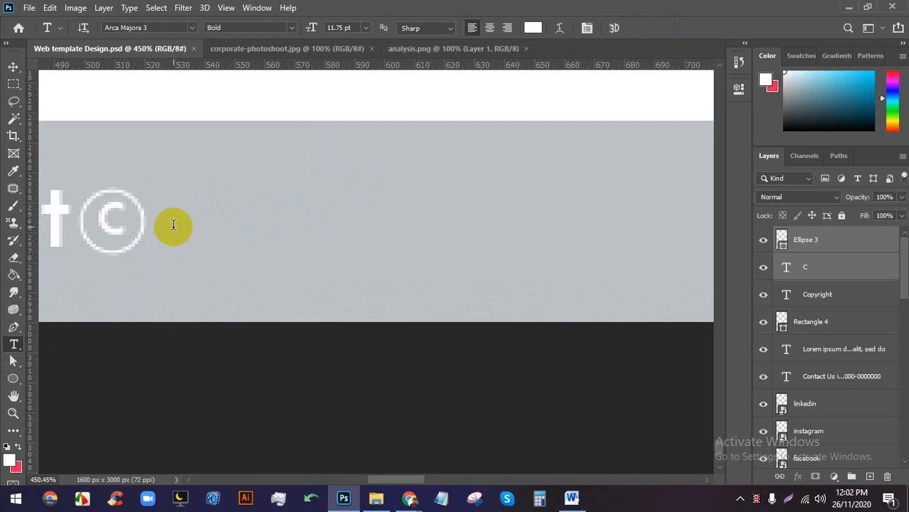
{"action": "left_click", "coordinate": [171, 225]}
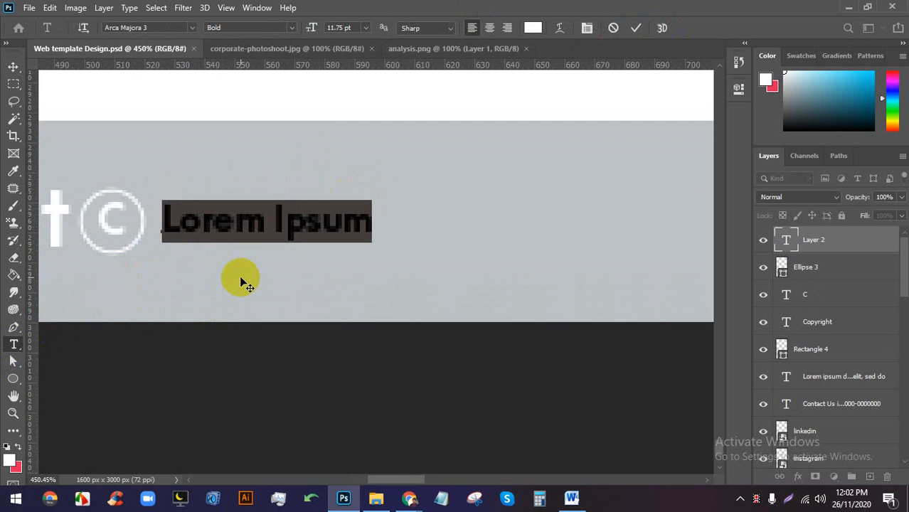
{"action": "scroll", "coordinate": [240, 281], "scroll_direction": "down", "scroll_amount": 4}
{"action": "scroll", "coordinate": [97, 248], "scroll_direction": "up", "scroll_amount": 1}
{"action": "left_click", "coordinate": [613, 27]}
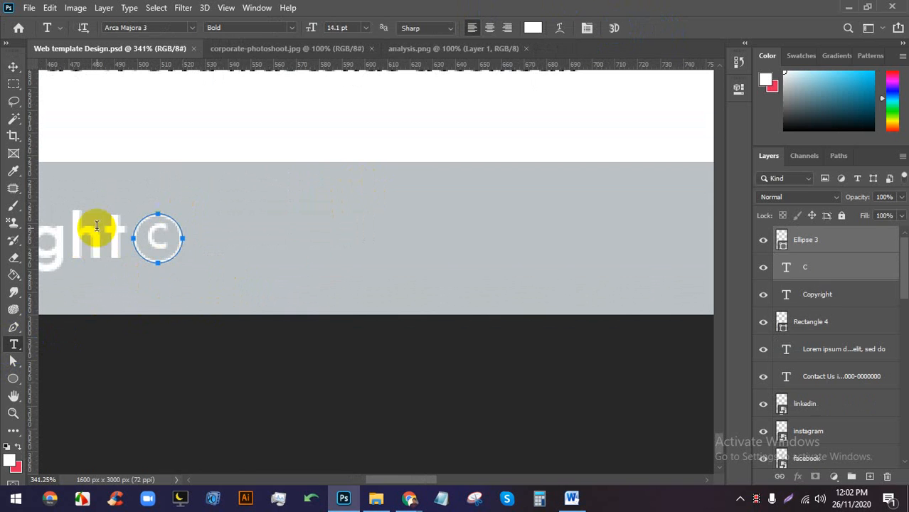
Set the font size of the "Copyright" text to 25 pt.
{"action": "double_click", "coordinate": [85, 233]}
{"action": "scroll", "coordinate": [312, 154], "scroll_direction": "down", "scroll_amount": 3}
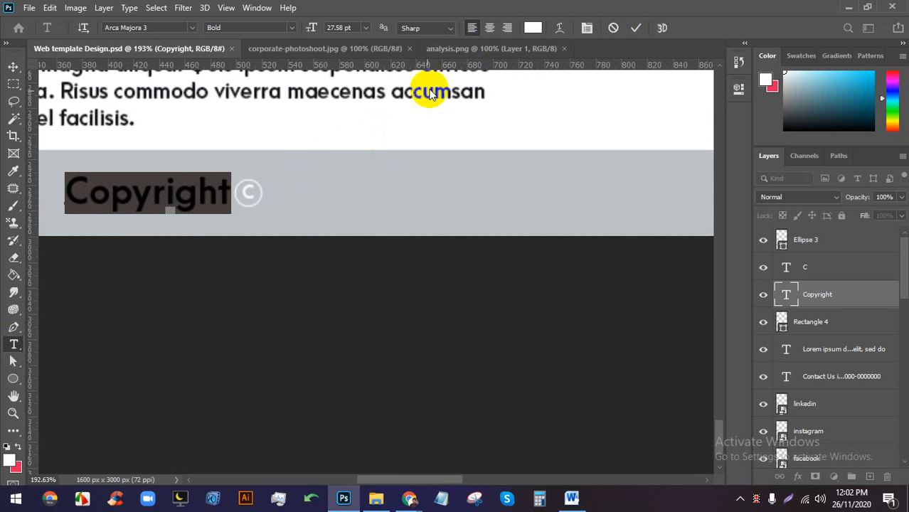
{"action": "left_click", "coordinate": [359, 29]}
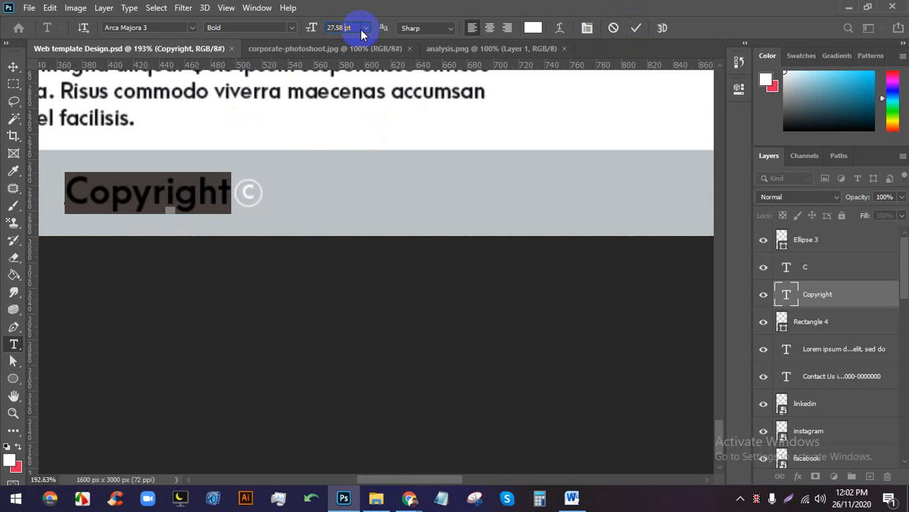
{"action": "key", "text": "Down"}
{"action": "key", "text": "Down"}
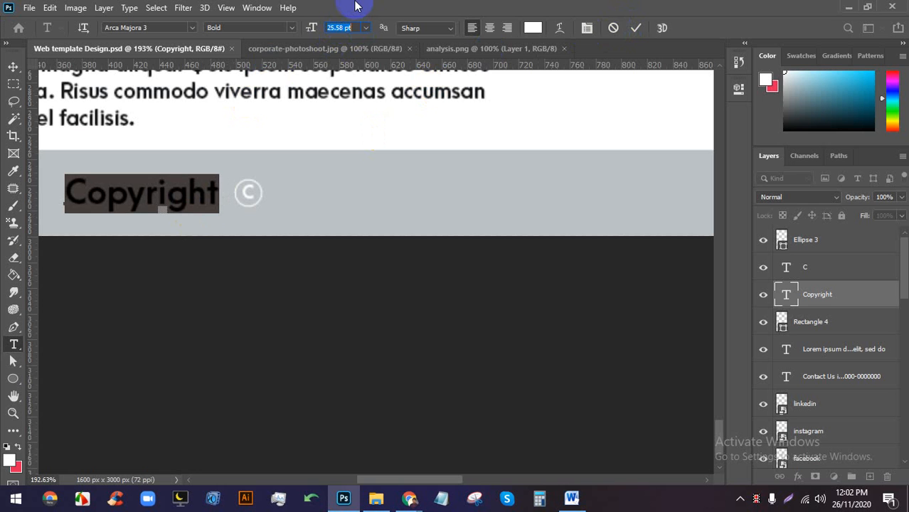
{"action": "type", "text": "25"}
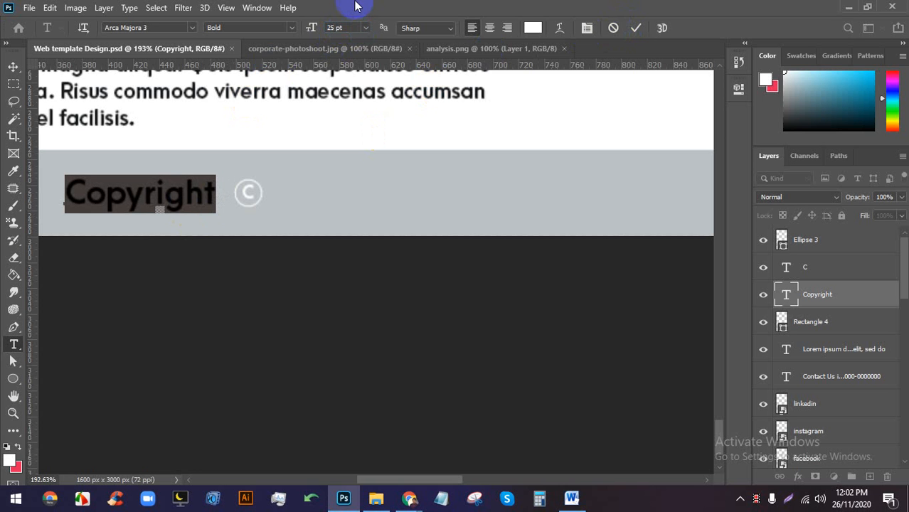
{"action": "left_click", "coordinate": [636, 28]}
Move "Copyright" close to the © symbol, place a copy of the text after the symbol, and select the copy's text for editing.
{"action": "left_click", "coordinate": [13, 66]}
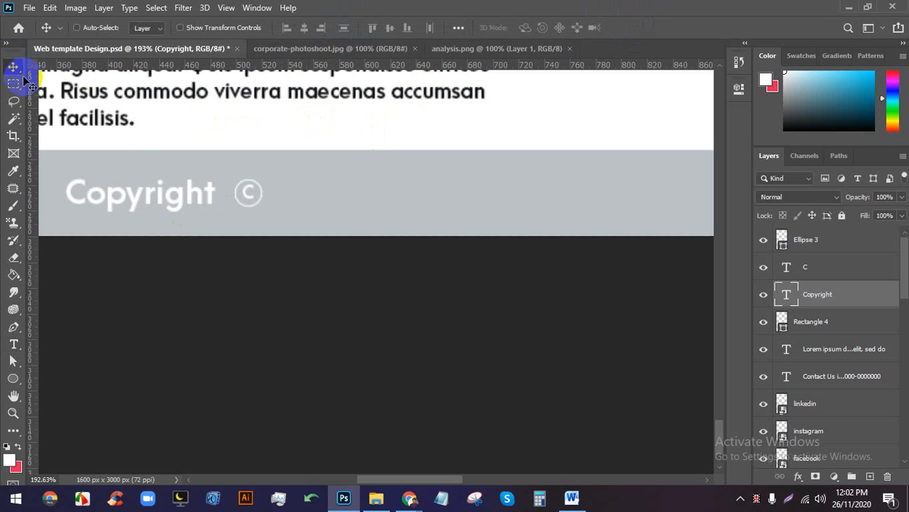
{"action": "scroll", "coordinate": [119, 158], "scroll_direction": "up", "scroll_amount": 2}
{"action": "left_click_drag", "start_coordinate": [167, 192], "coordinate": [329, 227]}
{"action": "double_click", "coordinate": [192, 229]}
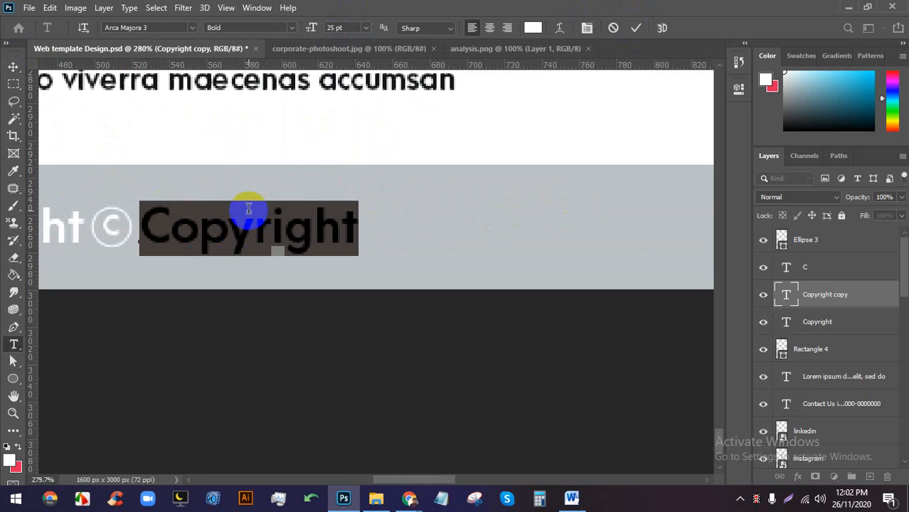
Replace the copied text after the © symbol with "2020 Code and Design".
{"action": "type", "text": "2020"}
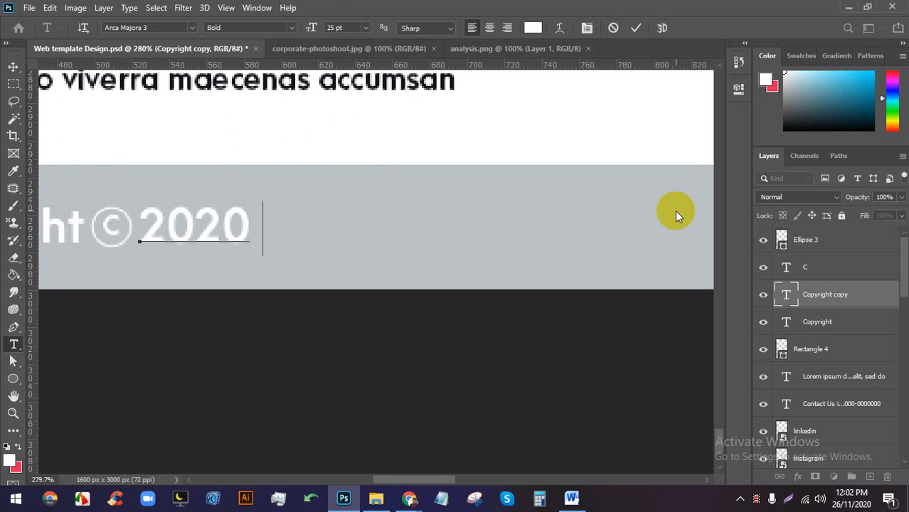
{"action": "type", "text": " code"}
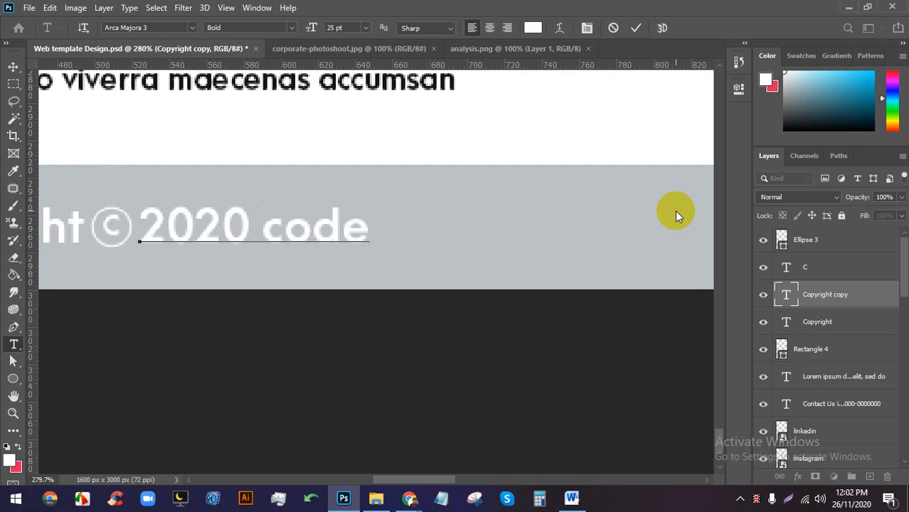
{"action": "key", "text": "BackSpace"}
{"action": "key", "text": "BackSpace"}
{"action": "key", "text": "BackSpace"}
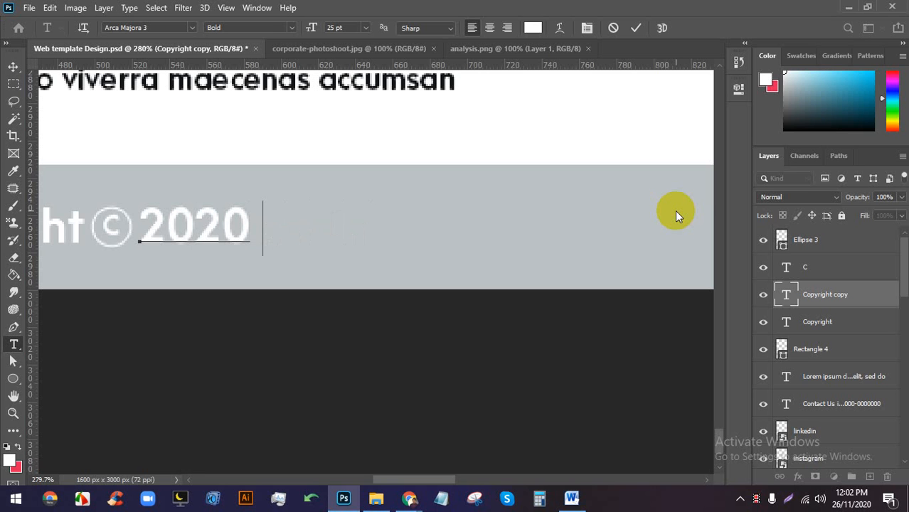
{"action": "type", "text": "Code"}
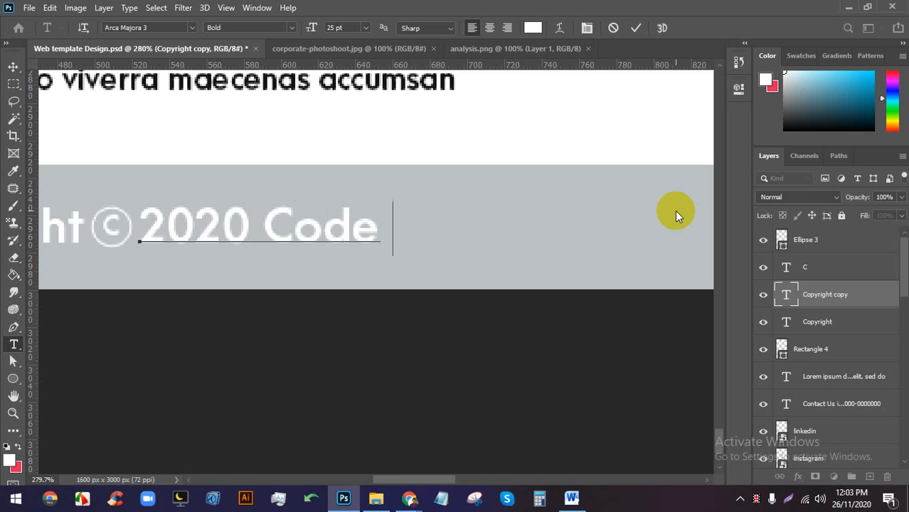
{"action": "type", "text": " and d"}
{"action": "key", "text": "BackSpace"}
{"action": "type", "text": "Desing"}
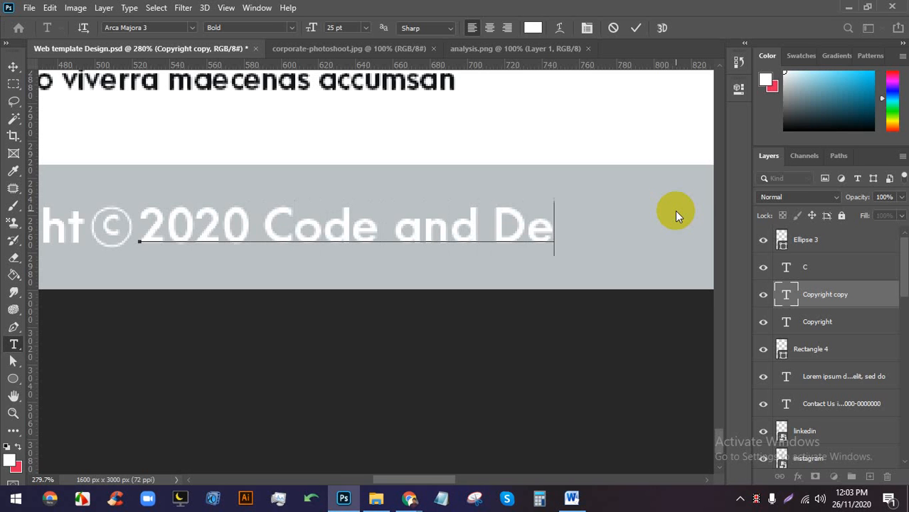
{"action": "key", "text": "BackSpace"}
{"action": "key", "text": "BackSpace"}
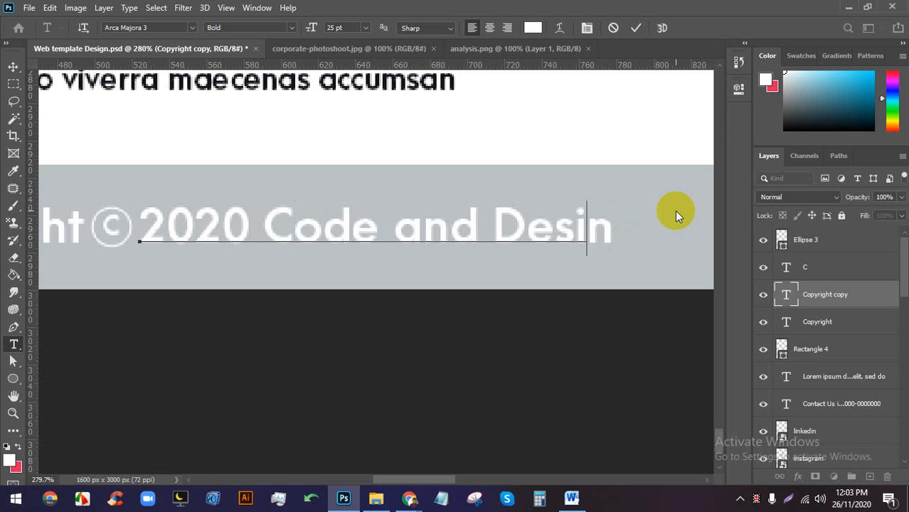
{"action": "type", "text": "gn"}
Extend the copyright line with "All Rights Reserved", commit the text, and save the document.
{"action": "scroll", "coordinate": [675, 210], "scroll_direction": "down", "scroll_amount": 6}
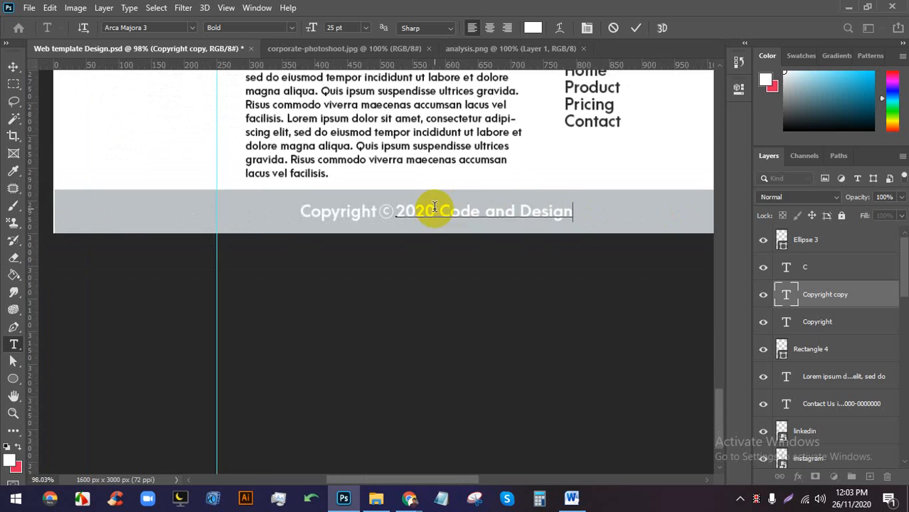
{"action": "scroll", "coordinate": [655, 220], "scroll_direction": "up", "scroll_amount": 3}
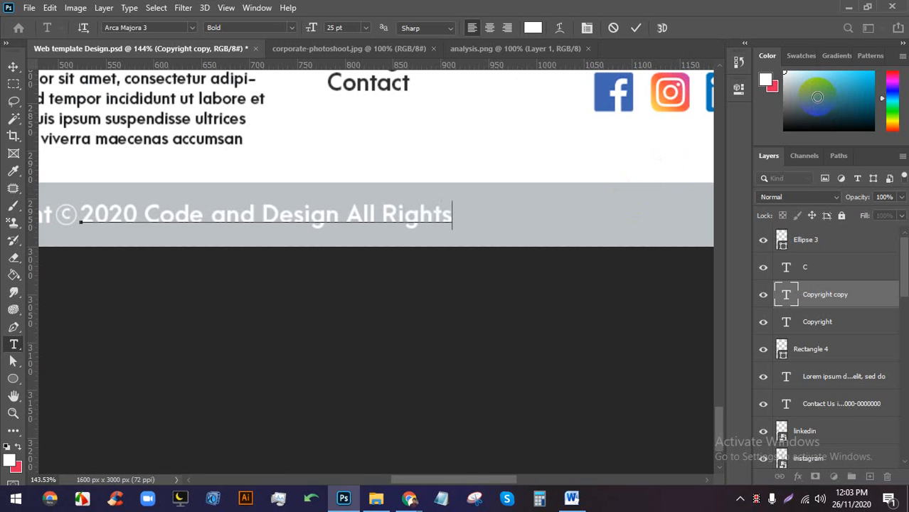
{"action": "type", "text": "eserve"}
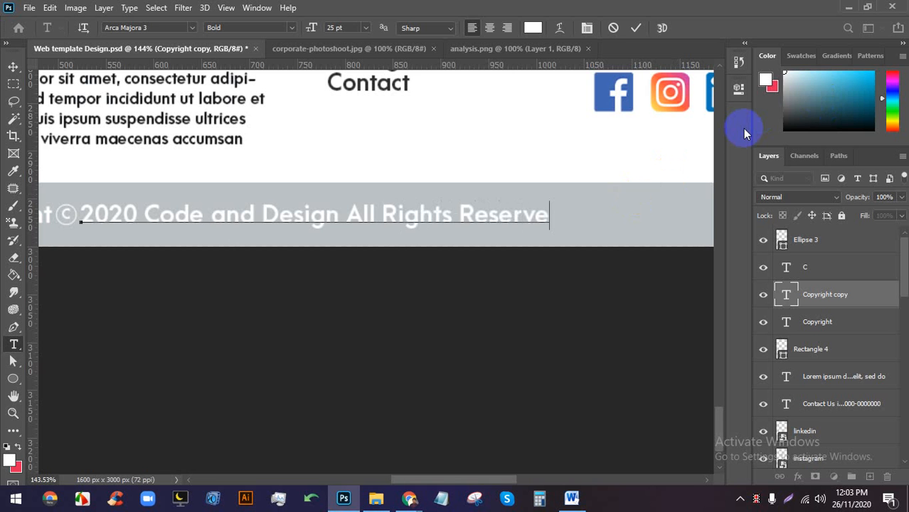
{"action": "type", "text": "d"}
{"action": "left_click", "coordinate": [636, 28]}
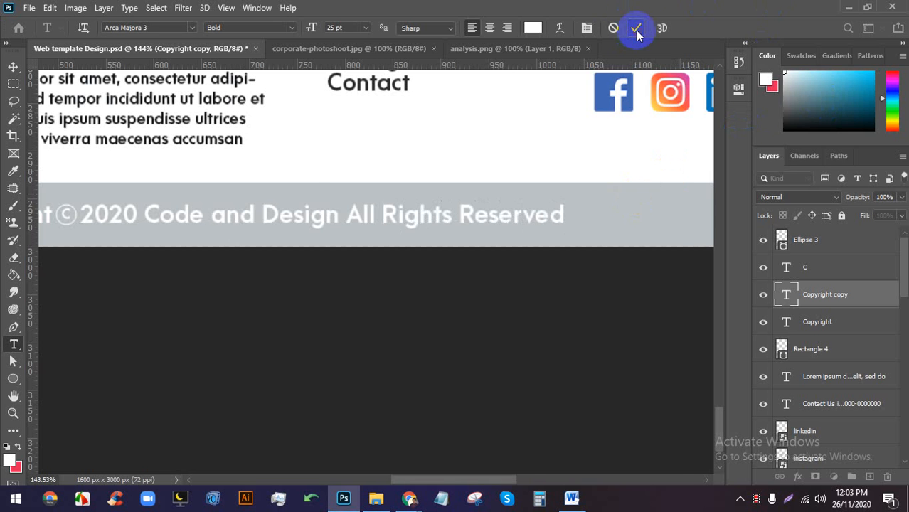
{"action": "key", "text": "v"}
{"action": "scroll", "coordinate": [276, 195], "scroll_direction": "down", "scroll_amount": 2}
{"action": "scroll", "coordinate": [275, 190], "scroll_direction": "down", "scroll_amount": 2}
{"action": "key", "text": "ctrl+s"}
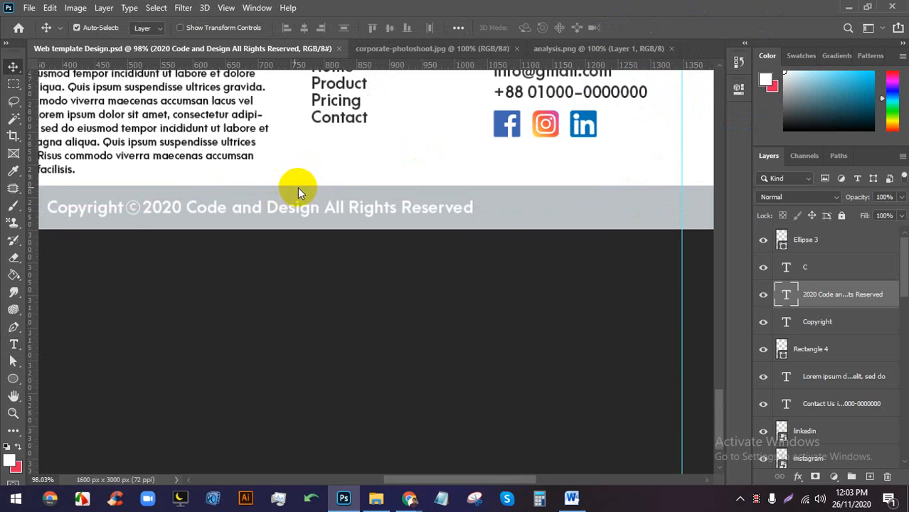
Group the four copyright line layers: Ellipse 3, C, "2020 Code and Design All Rights Reserved" and "Copyright".
{"action": "scroll", "coordinate": [313, 183], "scroll_direction": "down", "scroll_amount": 2}
{"action": "scroll", "coordinate": [327, 185], "scroll_direction": "down", "scroll_amount": 1}
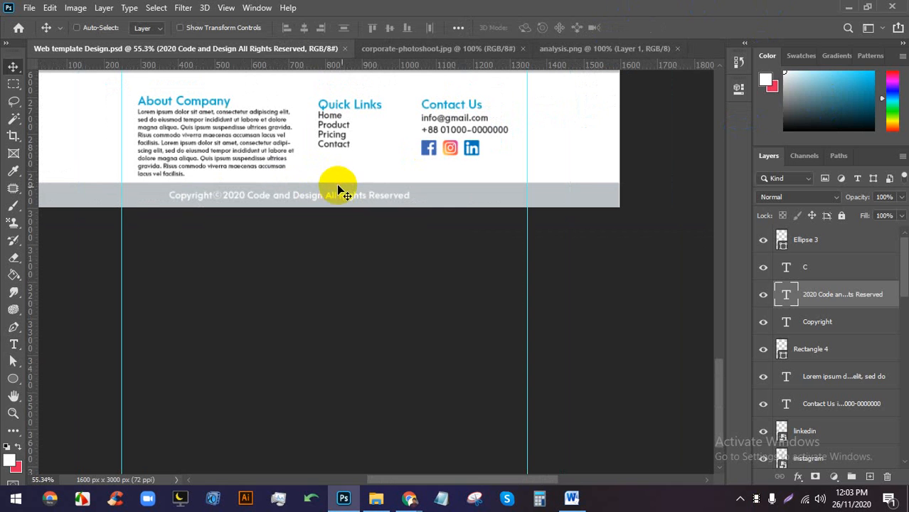
{"action": "left_click", "coordinate": [834, 322], "text": "ctrl"}
{"action": "left_click", "coordinate": [819, 267], "text": "ctrl"}
{"action": "left_click", "coordinate": [823, 239], "text": "ctrl"}
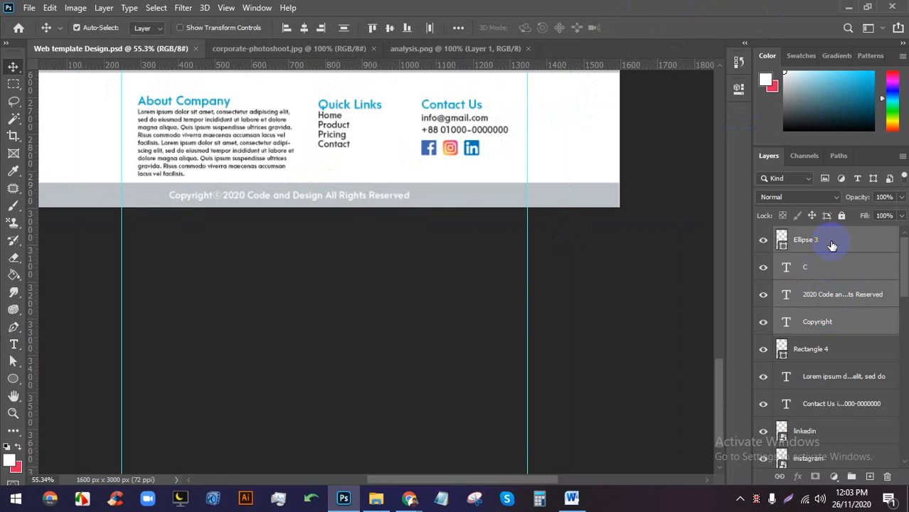
{"action": "left_click", "coordinate": [844, 352], "text": "ctrl"}
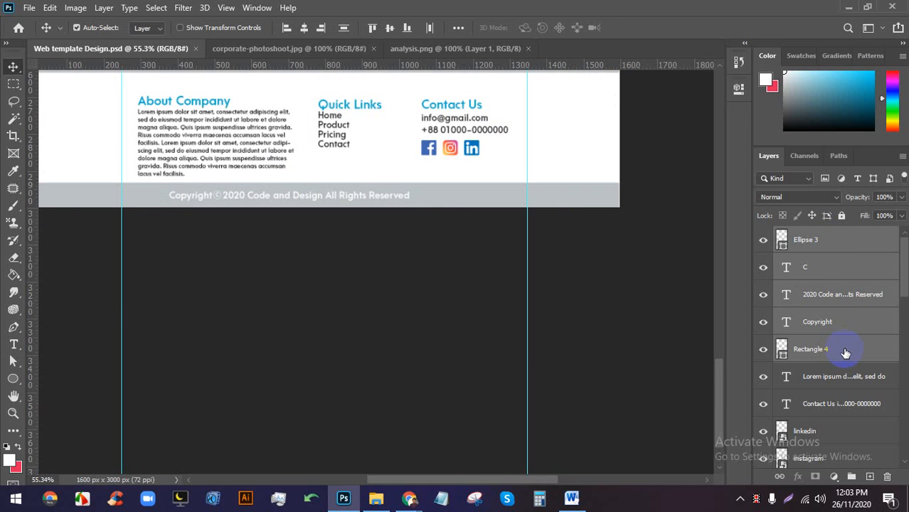
{"action": "left_click", "coordinate": [844, 352], "text": "ctrl"}
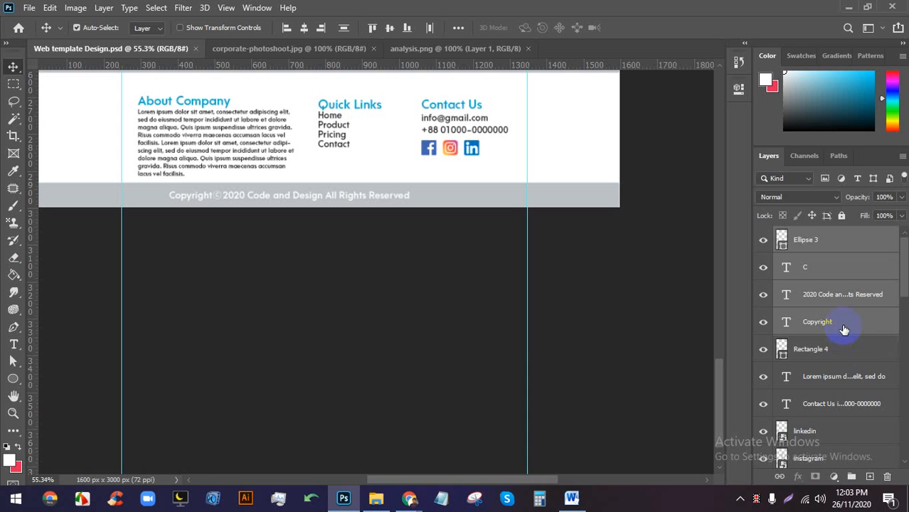
{"action": "key", "text": "ctrl+g"}
Center the copyright group horizontally on the footer bar shape Rectangle 4 and save the document.
{"action": "left_click", "coordinate": [829, 259], "text": "ctrl"}
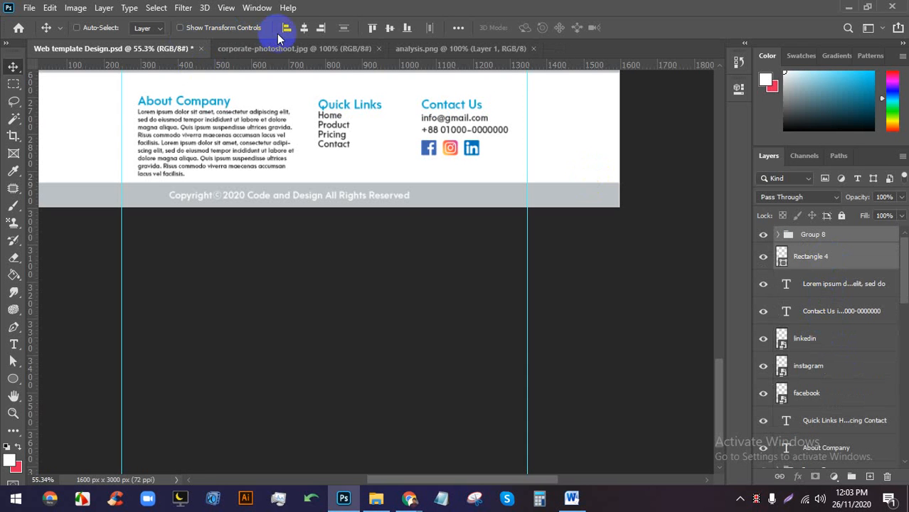
{"action": "left_click", "coordinate": [304, 27]}
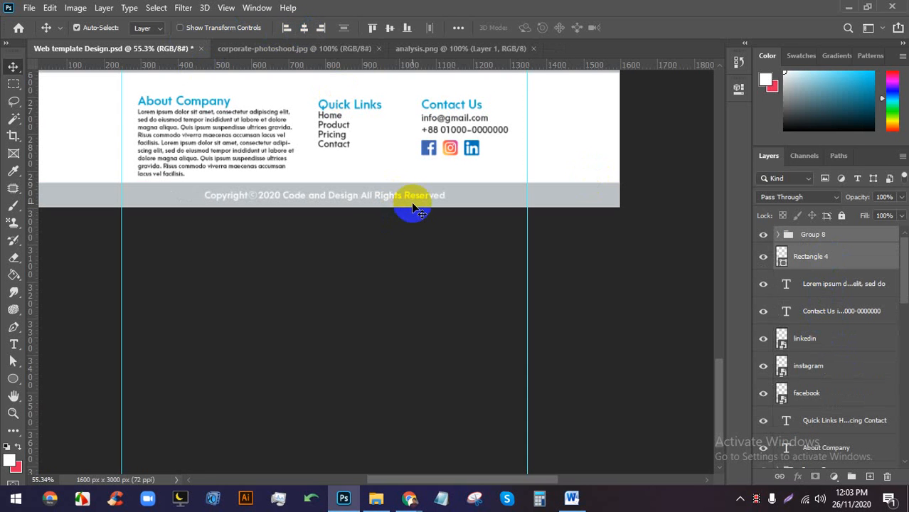
{"action": "key", "text": "ctrl+s"}
{"action": "scroll", "coordinate": [321, 219], "scroll_direction": "down", "scroll_amount": 3}
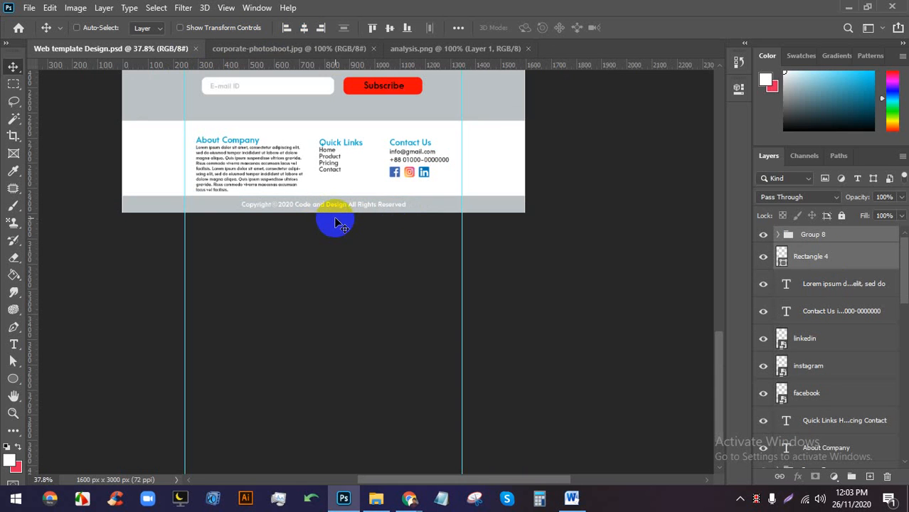
{"action": "scroll", "coordinate": [318, 203], "scroll_direction": "up", "scroll_amount": 5}
{"action": "double_click", "coordinate": [319, 203]}
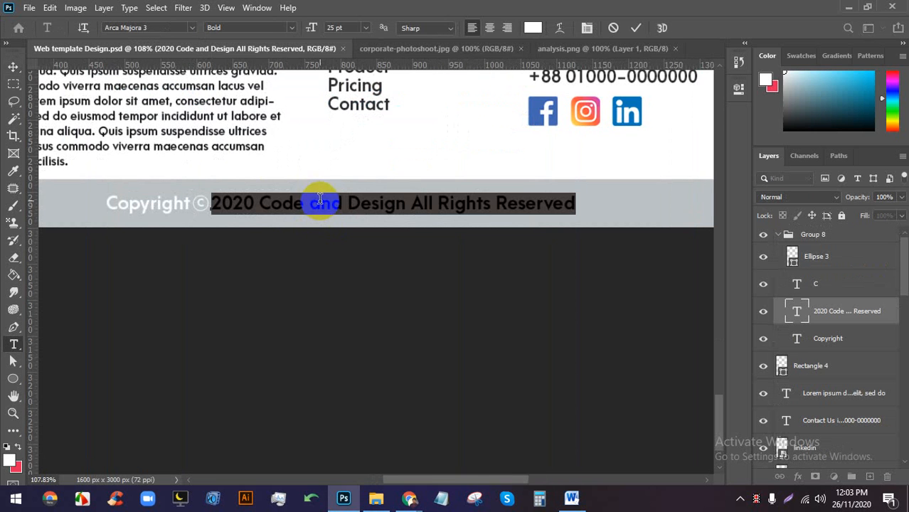
{"action": "left_click", "coordinate": [613, 28]}
{"action": "key", "text": "v"}
Examine the finished footer and the complete web template layout, including the product, About Us and testimonial sections.
{"action": "scroll", "coordinate": [376, 239], "scroll_direction": "down", "scroll_amount": 3}
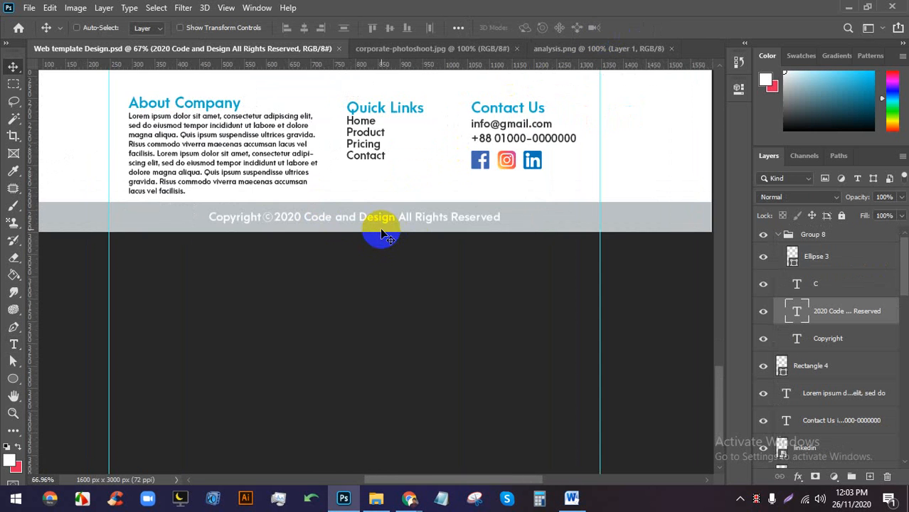
{"action": "scroll", "coordinate": [382, 234], "scroll_direction": "down", "scroll_amount": 1}
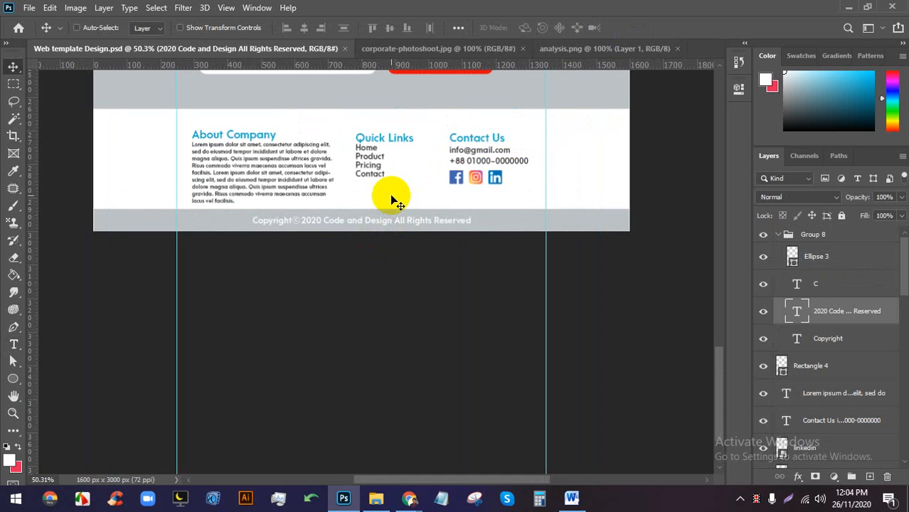
{"action": "scroll", "coordinate": [325, 200], "scroll_direction": "up", "scroll_amount": 1}
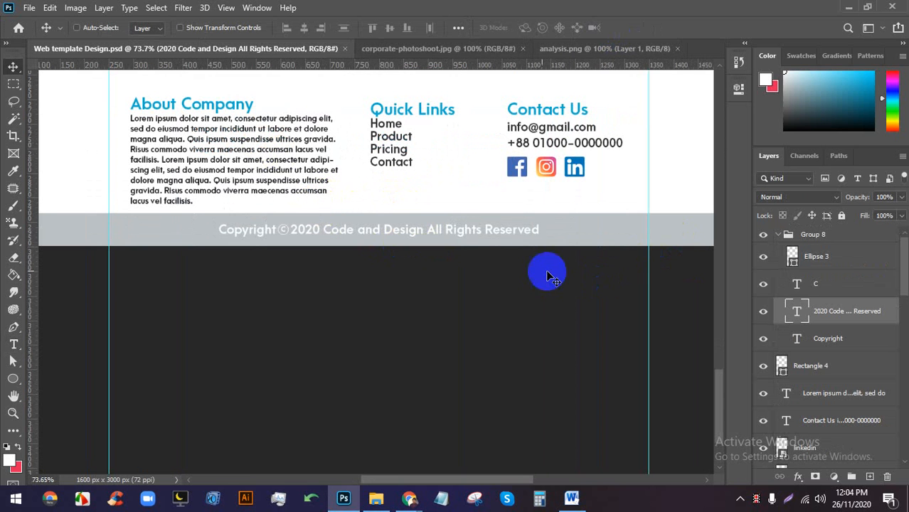
{"action": "scroll", "coordinate": [538, 241], "scroll_direction": "down", "scroll_amount": 5}
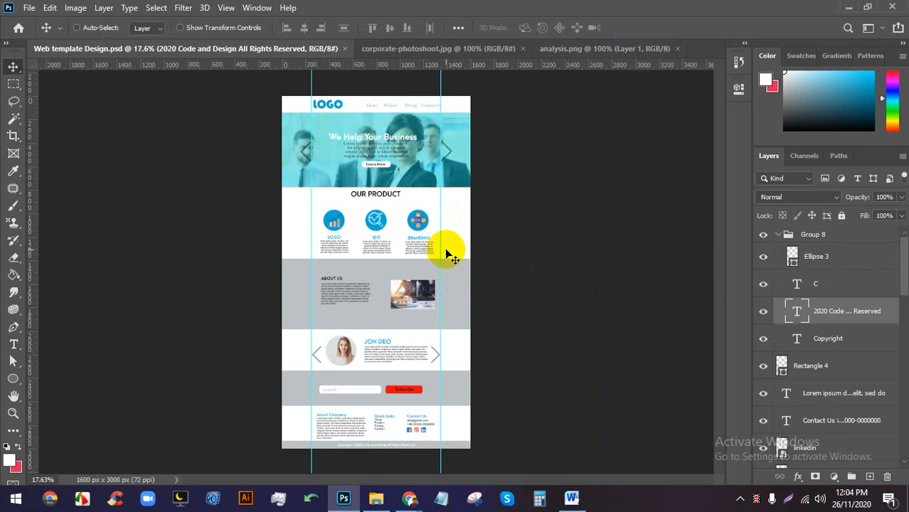
{"action": "scroll", "coordinate": [411, 300], "scroll_direction": "up", "scroll_amount": 1}
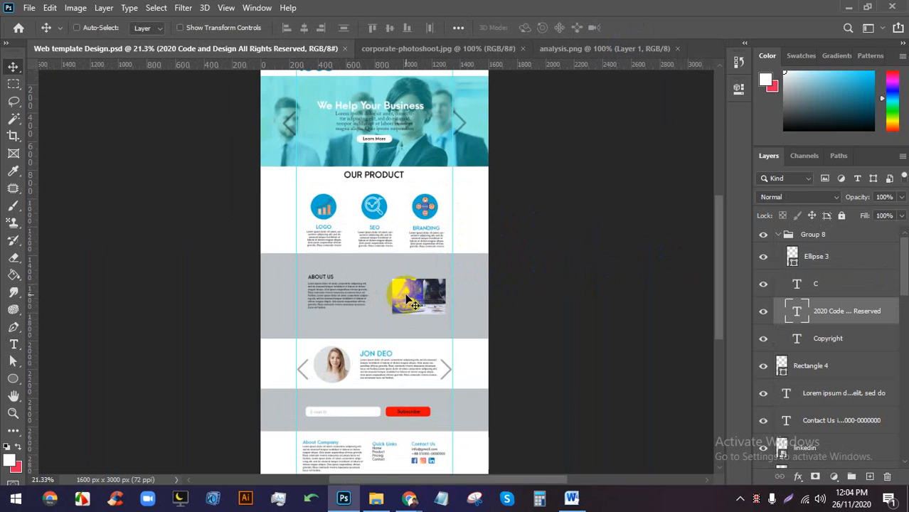
{"action": "scroll", "coordinate": [411, 300], "scroll_direction": "up", "scroll_amount": 4}
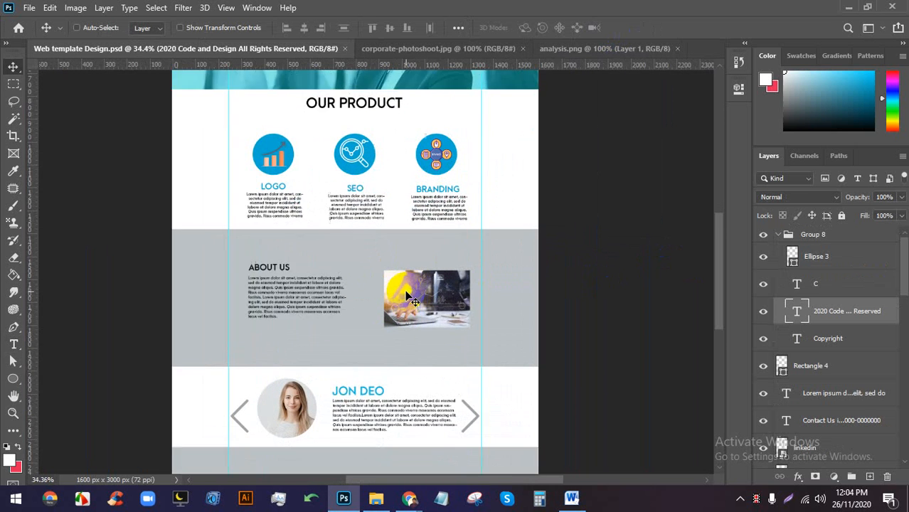
{"action": "scroll", "coordinate": [514, 277], "scroll_direction": "down", "scroll_amount": 4}
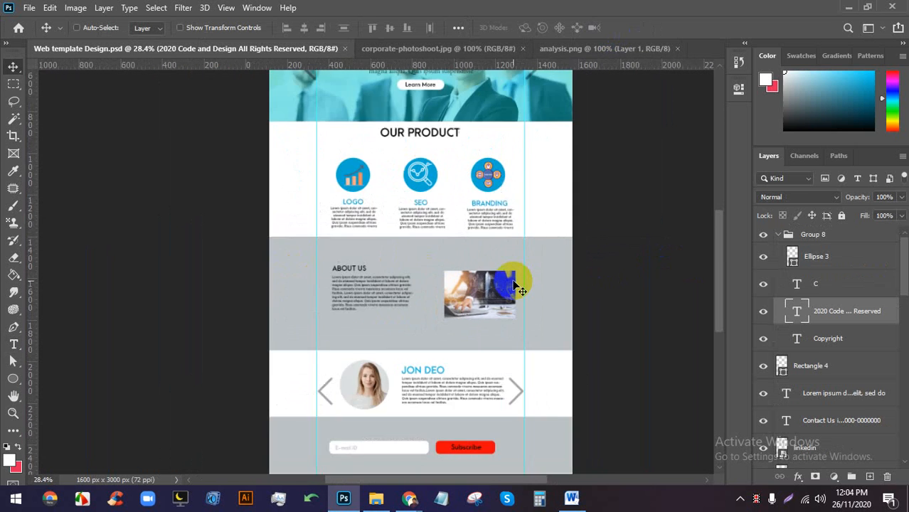
{"action": "scroll", "coordinate": [373, 311], "scroll_direction": "down", "scroll_amount": 1}
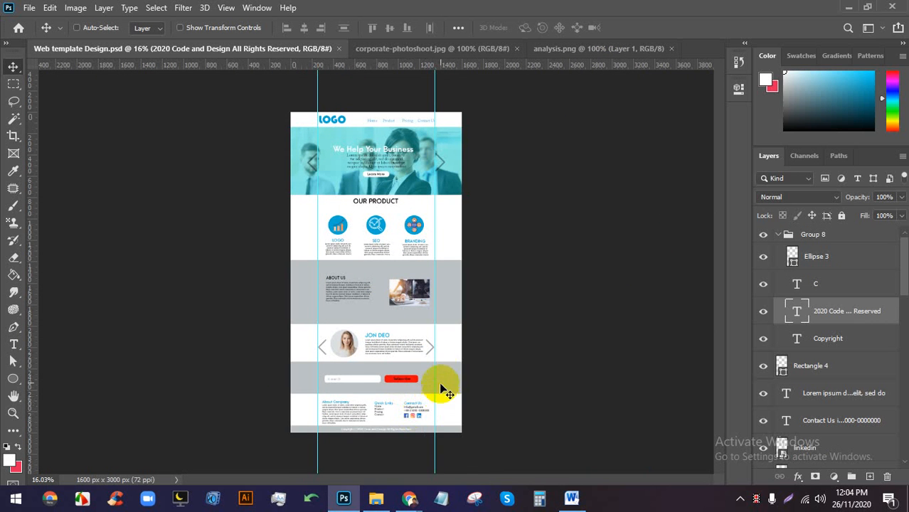
{"action": "scroll", "coordinate": [384, 92], "scroll_direction": "up", "scroll_amount": 1}
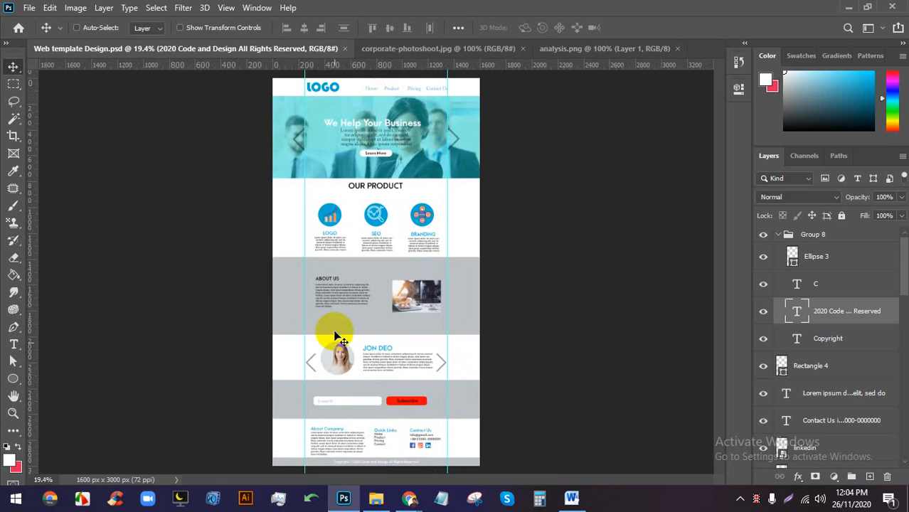
{"action": "mouse_move", "coordinate": [409, 496]}
{"action": "left_click", "coordinate": [338, 435]}
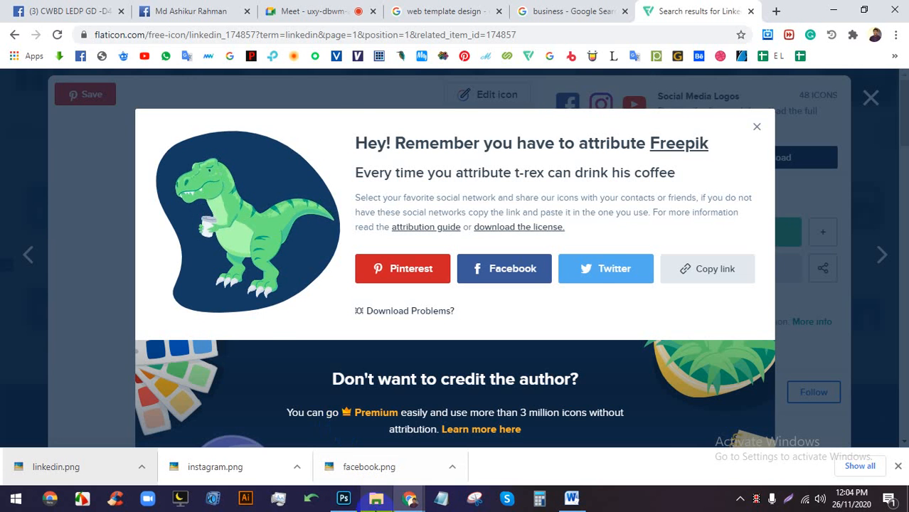
{"action": "left_click", "coordinate": [339, 497]}
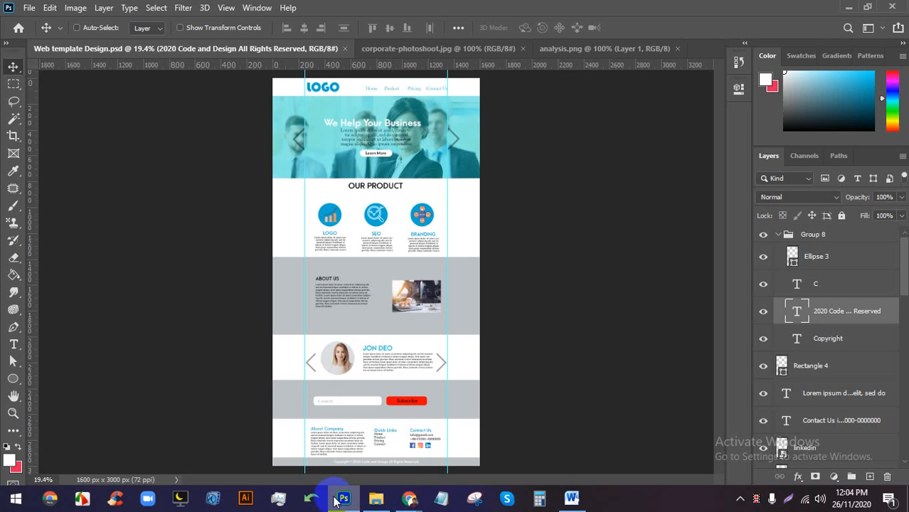
{"action": "scroll", "coordinate": [331, 264], "scroll_direction": "up", "scroll_amount": 5}
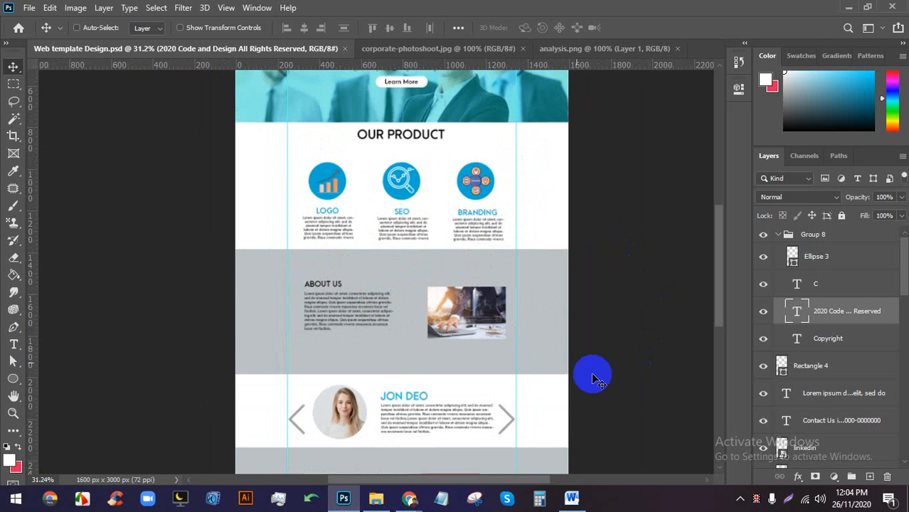
{"action": "scroll", "coordinate": [312, 255], "scroll_direction": "up", "scroll_amount": 2}
{"action": "scroll", "coordinate": [320, 258], "scroll_direction": "down", "scroll_amount": 4}
{"action": "scroll", "coordinate": [349, 158], "scroll_direction": "up", "scroll_amount": 2}
{"action": "scroll", "coordinate": [383, 106], "scroll_direction": "down", "scroll_amount": 3}
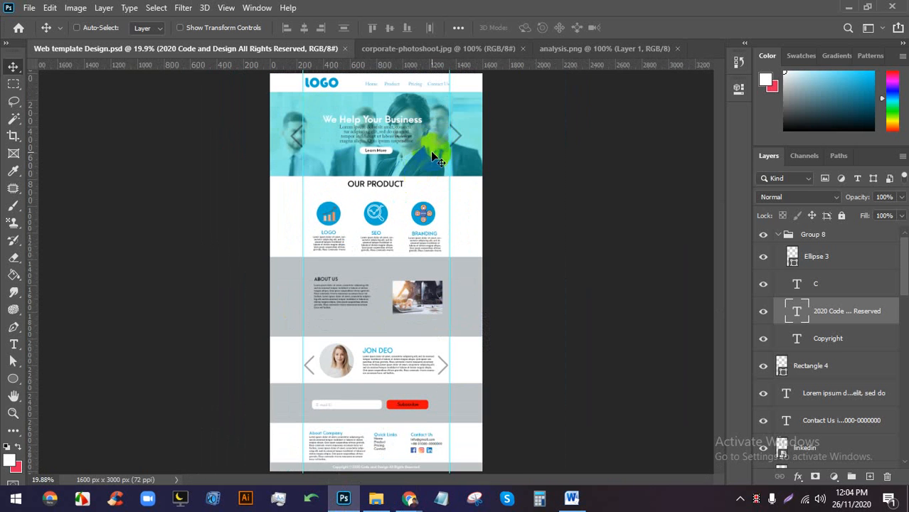